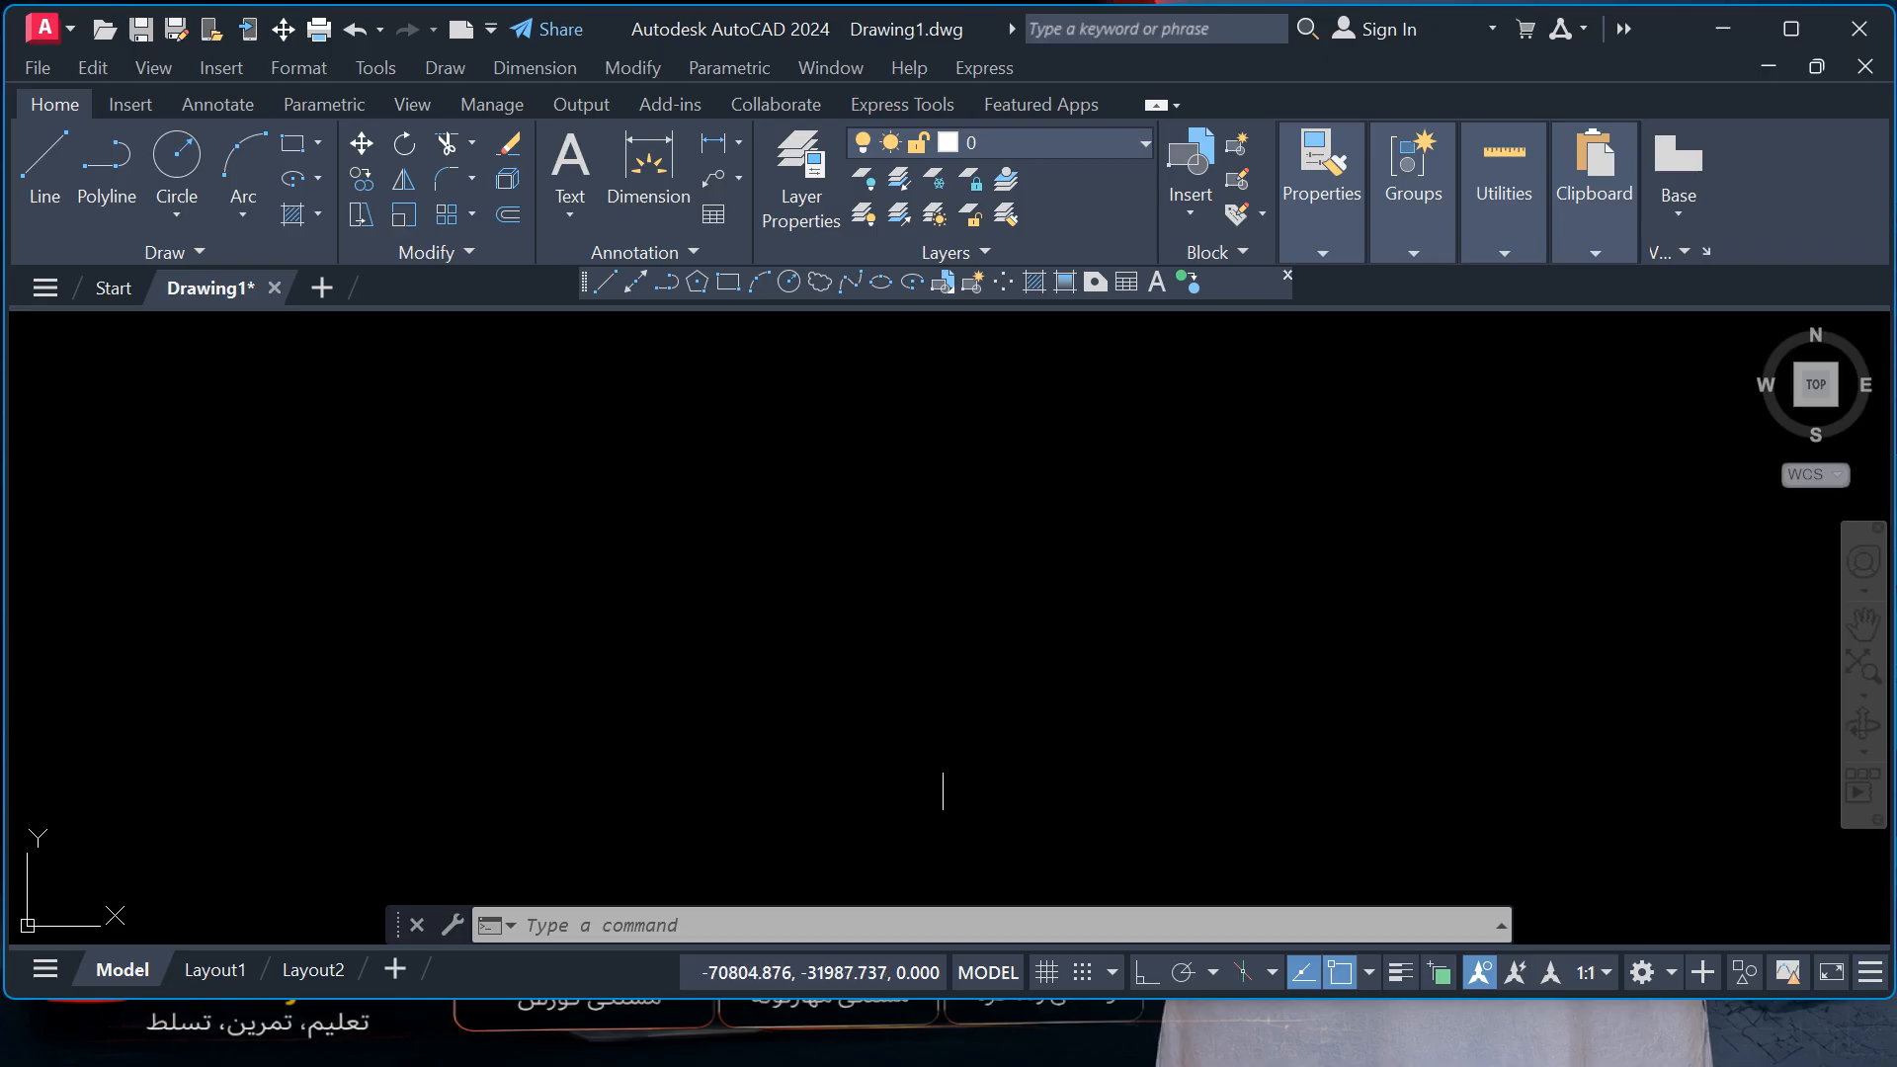
pyautogui.press('Escape')
pyautogui.press('Escape')
pyautogui.press('Escape')
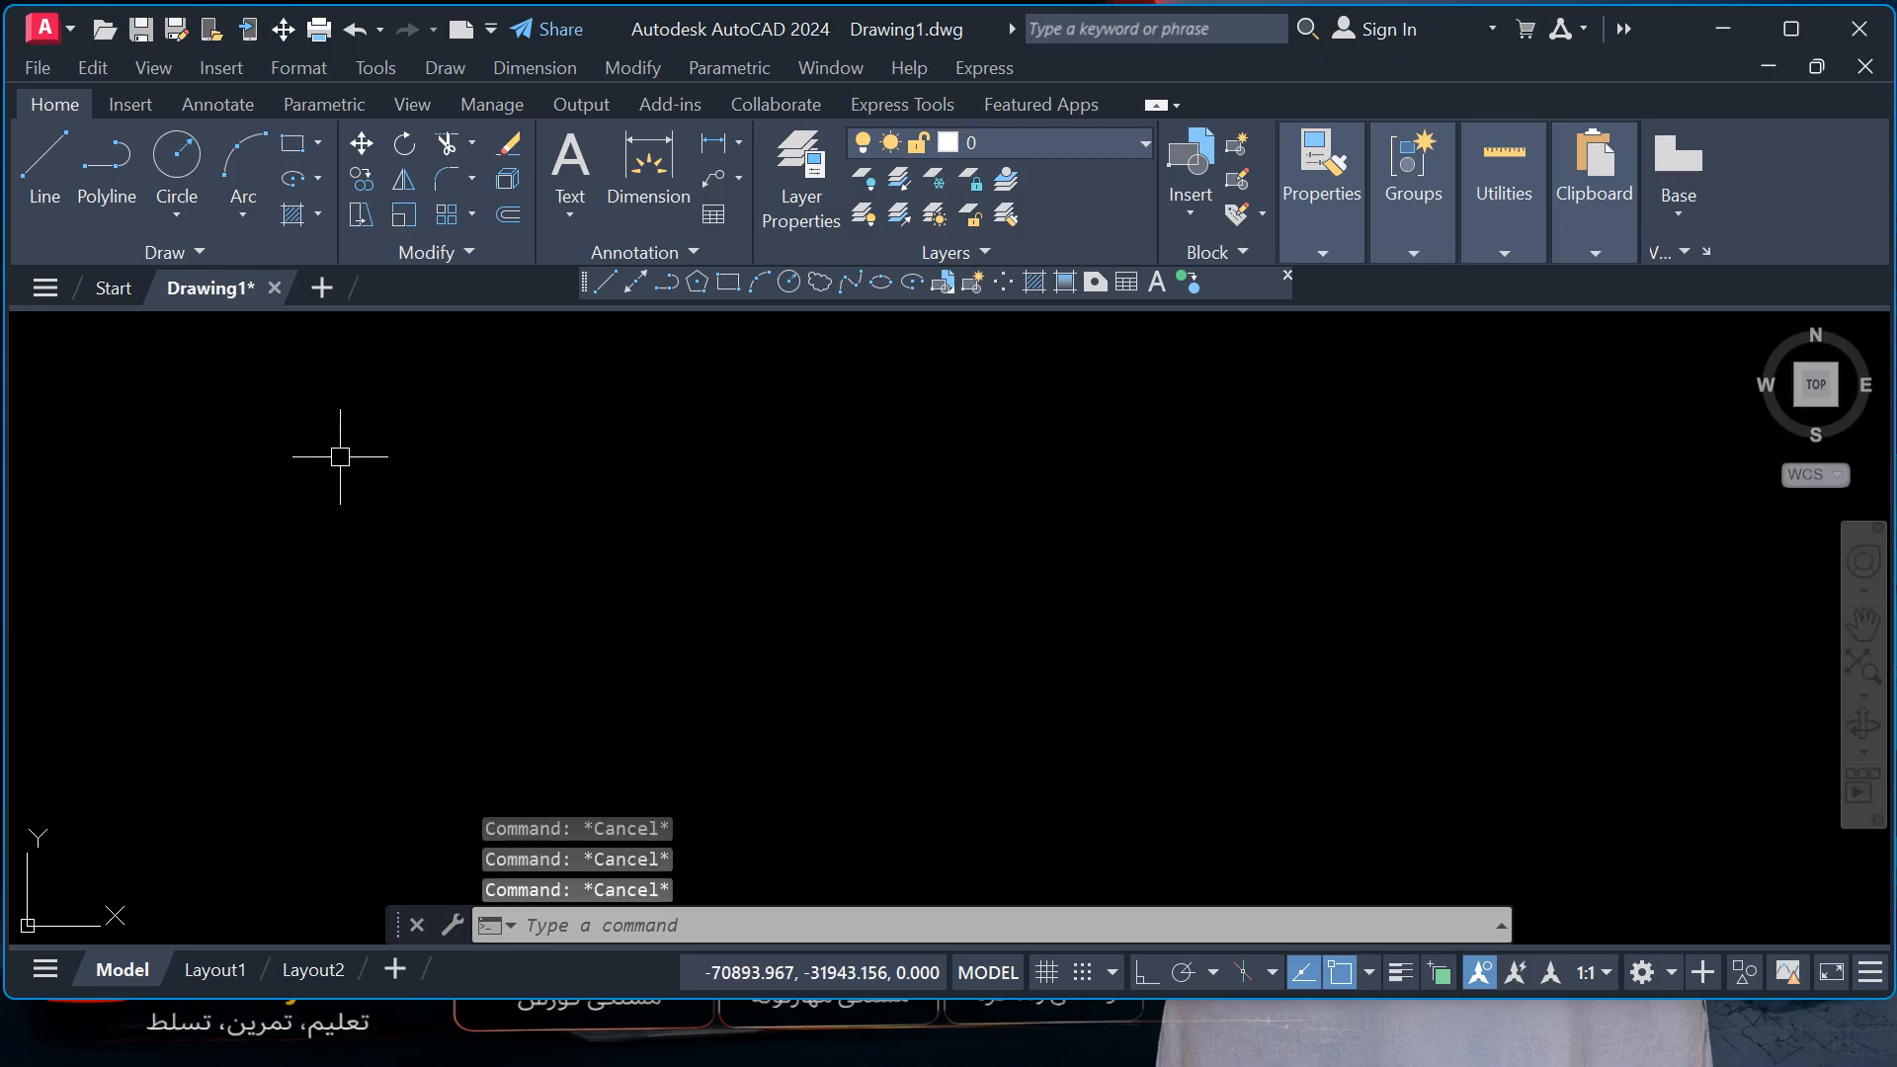
pyautogui.click(253, 240)
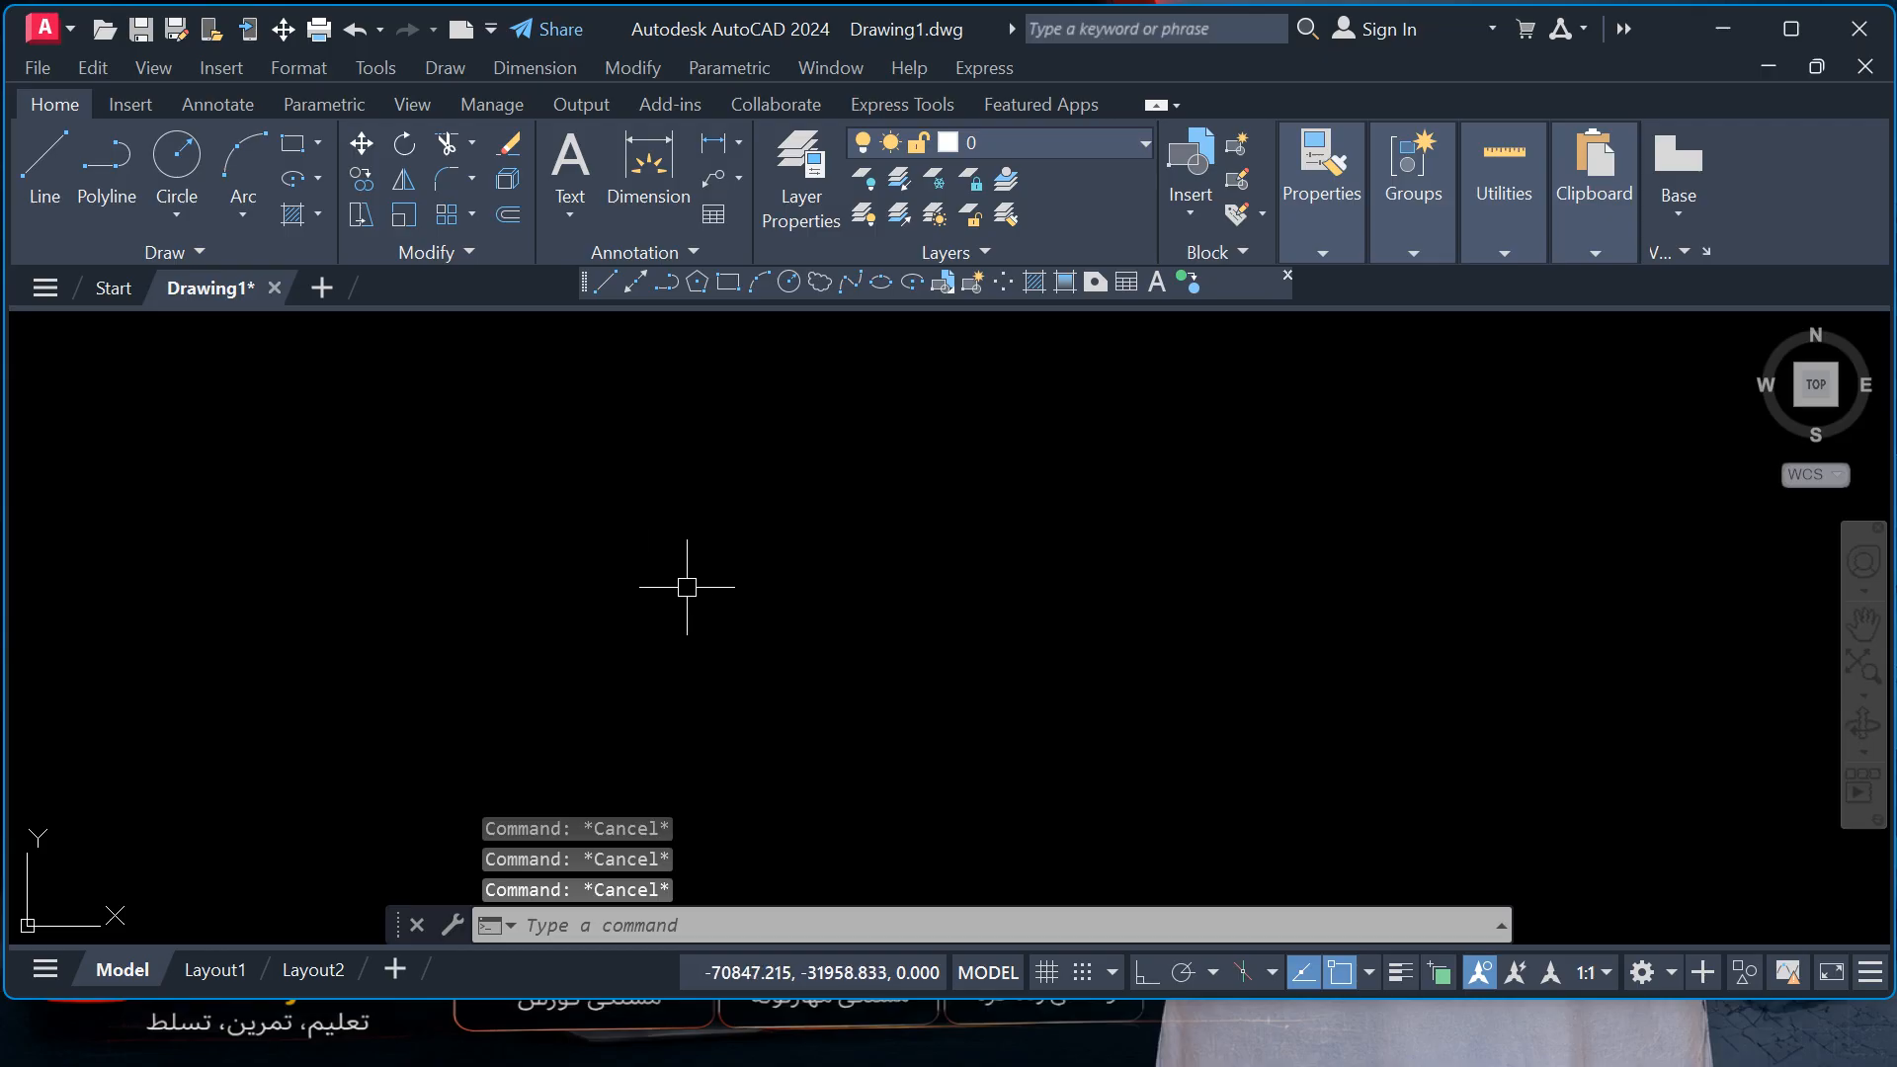
# - Check the drawing's length, angle and insertion unit settings, leaving them unchanged
pyautogui.write('u')
pyautogui.press('BackSpace')
pyautogui.press('BackSpace')
pyautogui.write('un')
pyautogui.press('Return')
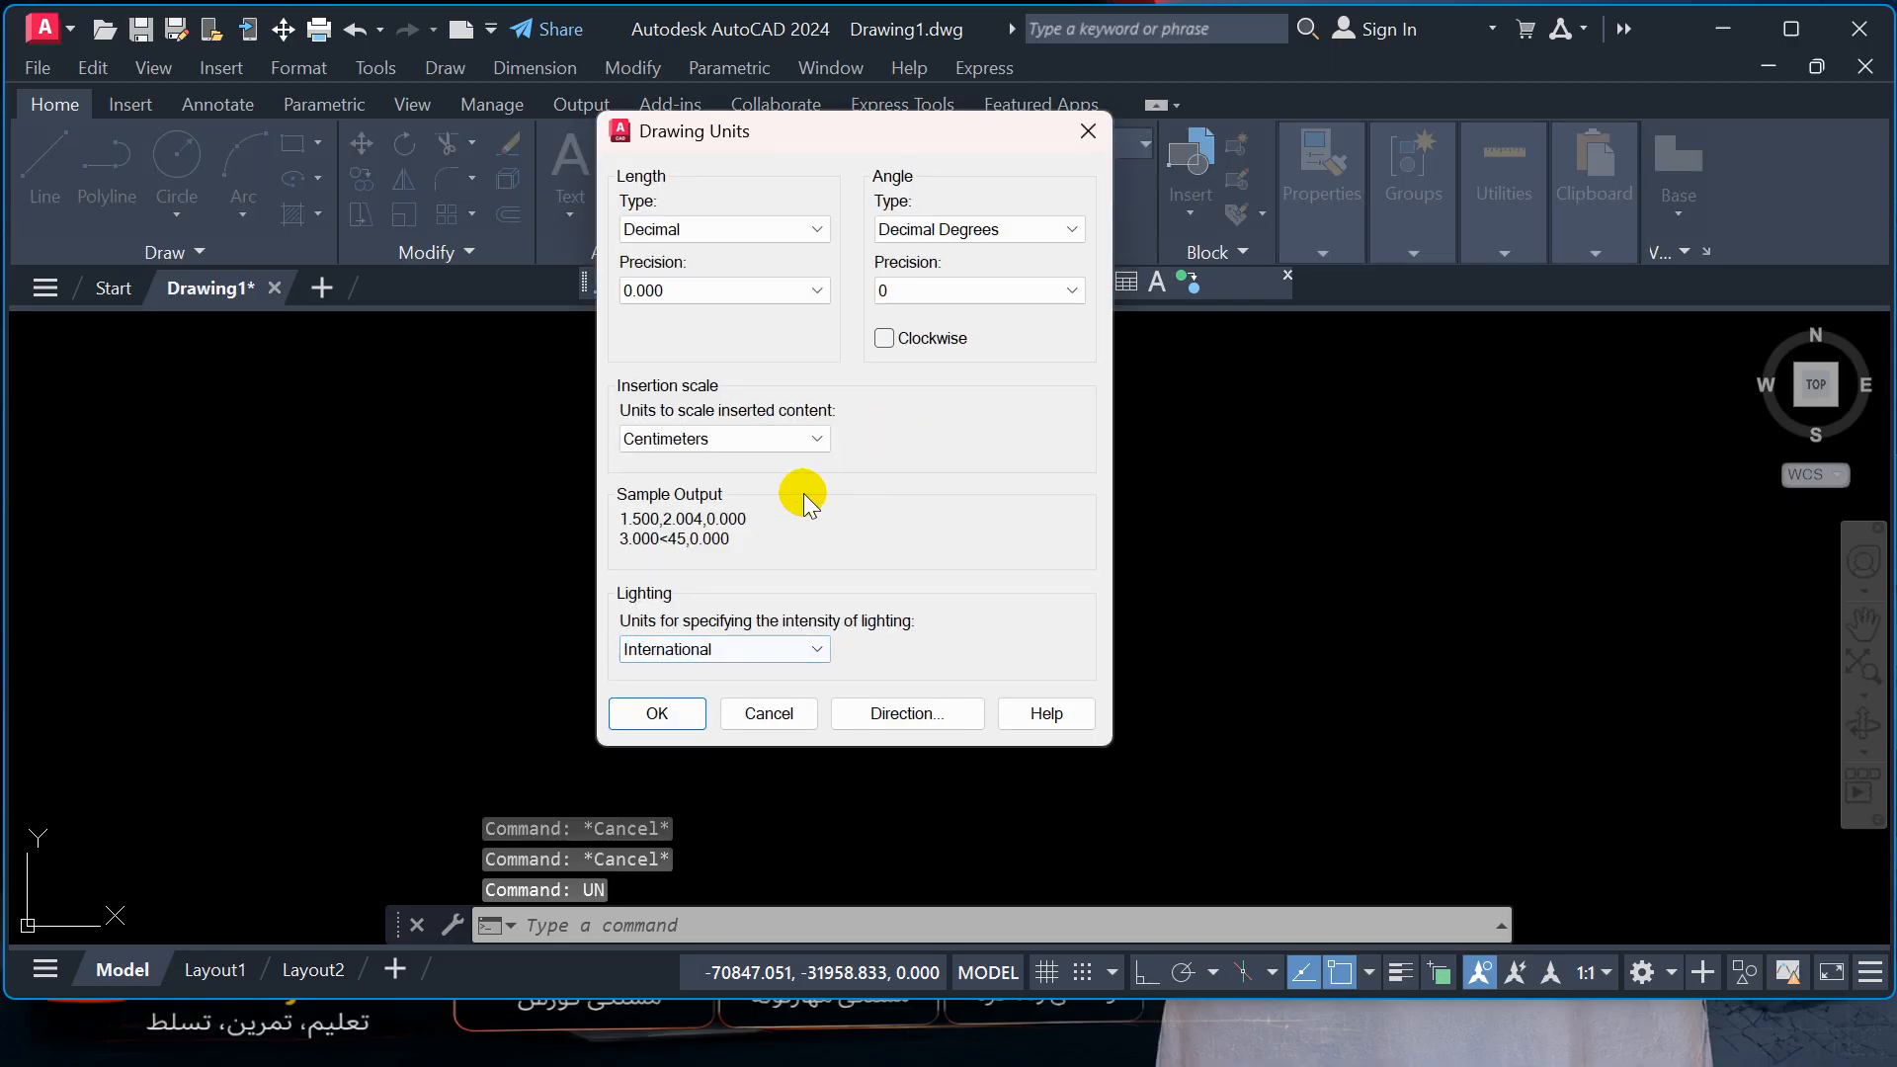
pyautogui.click(755, 715)
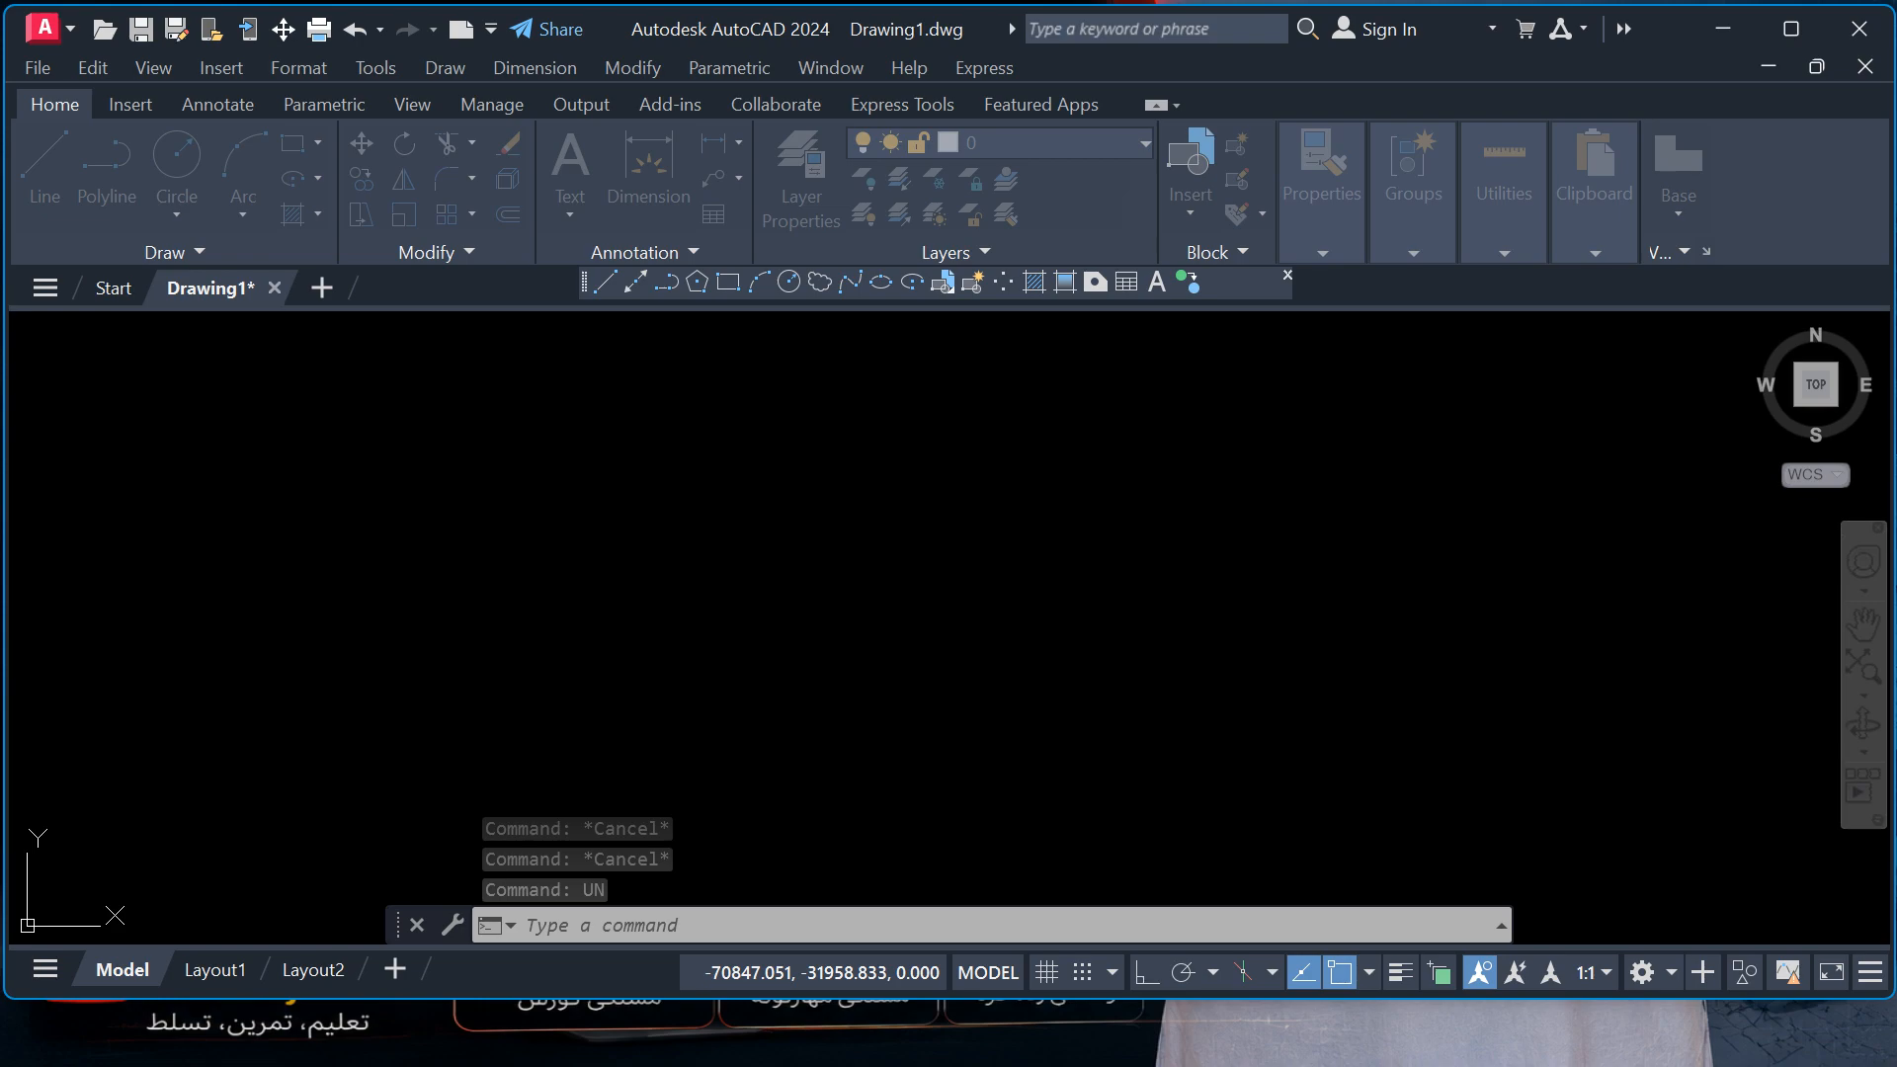
pyautogui.press('Escape')
pyautogui.press('Escape')
pyautogui.press('Escape')
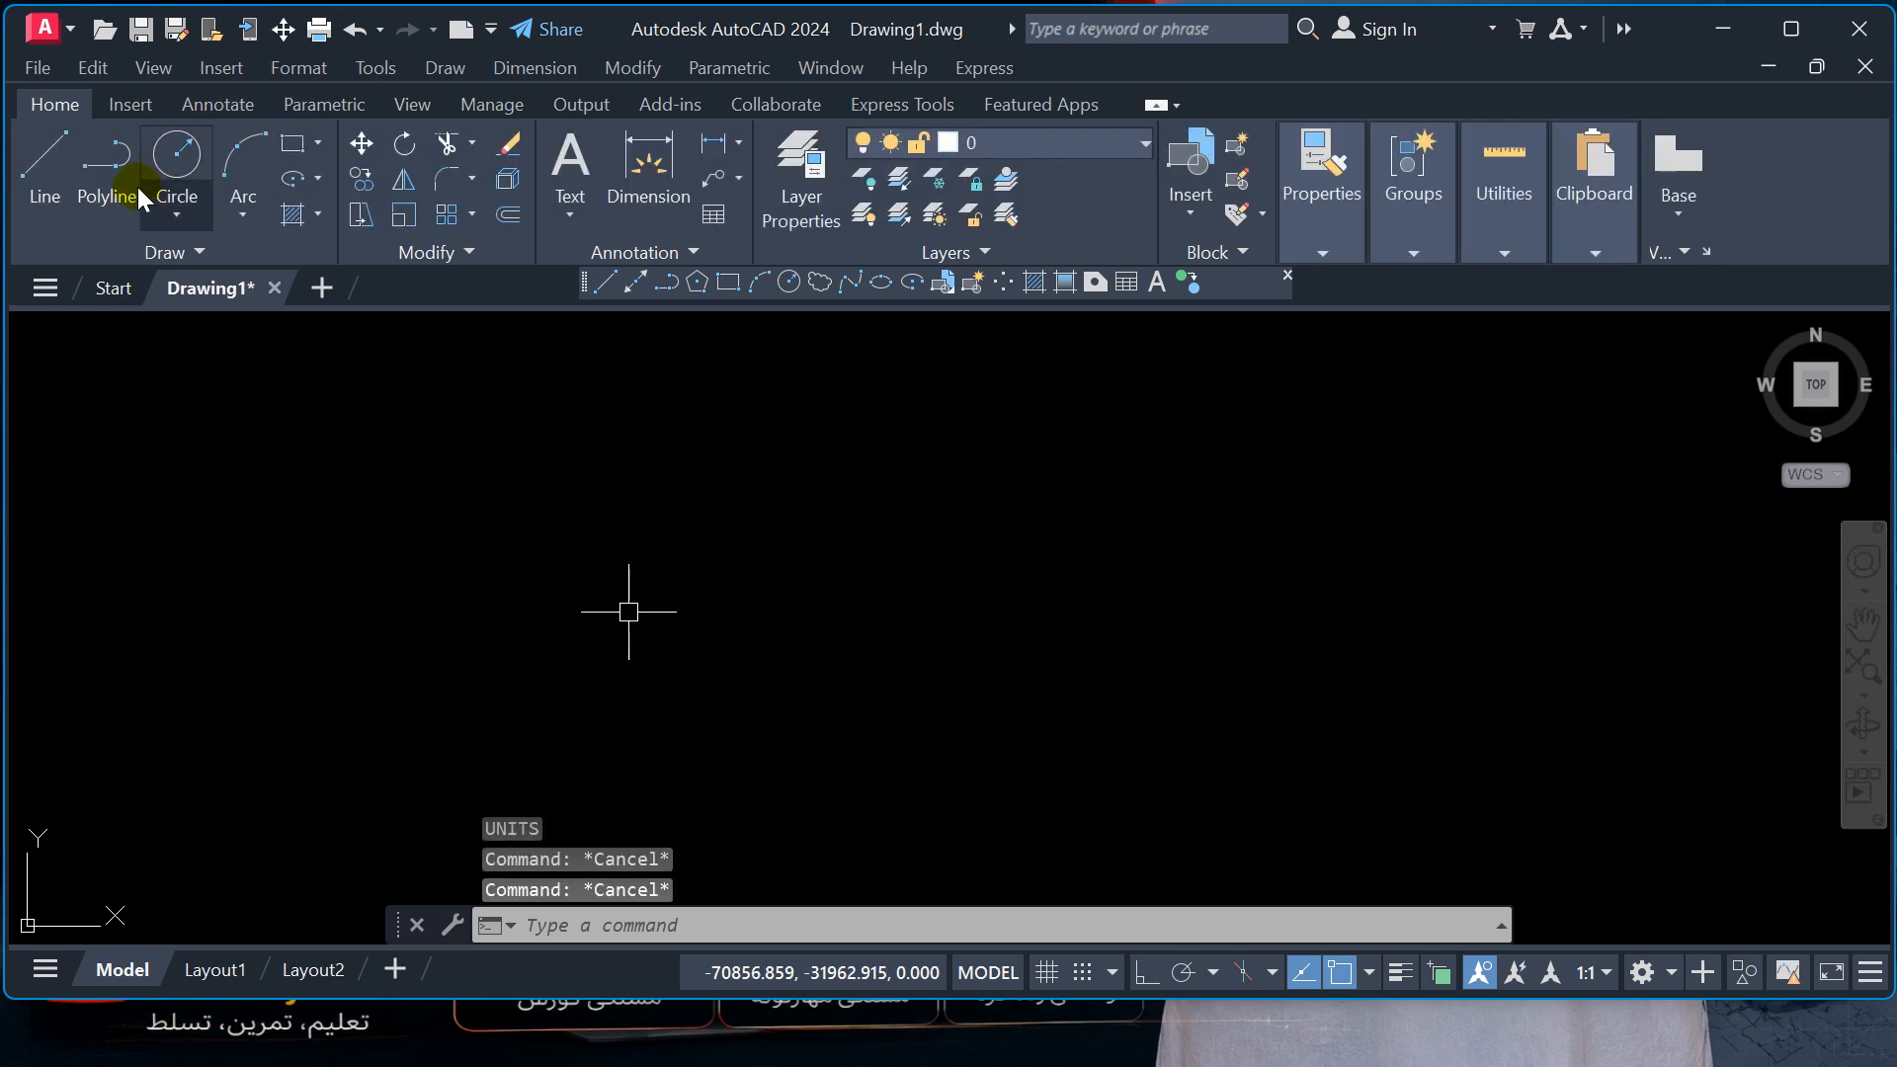
# - Draw a single, nearly horizontal line 100 units long in the empty drawing
pyautogui.click(44, 173)
pyautogui.click(640, 566)
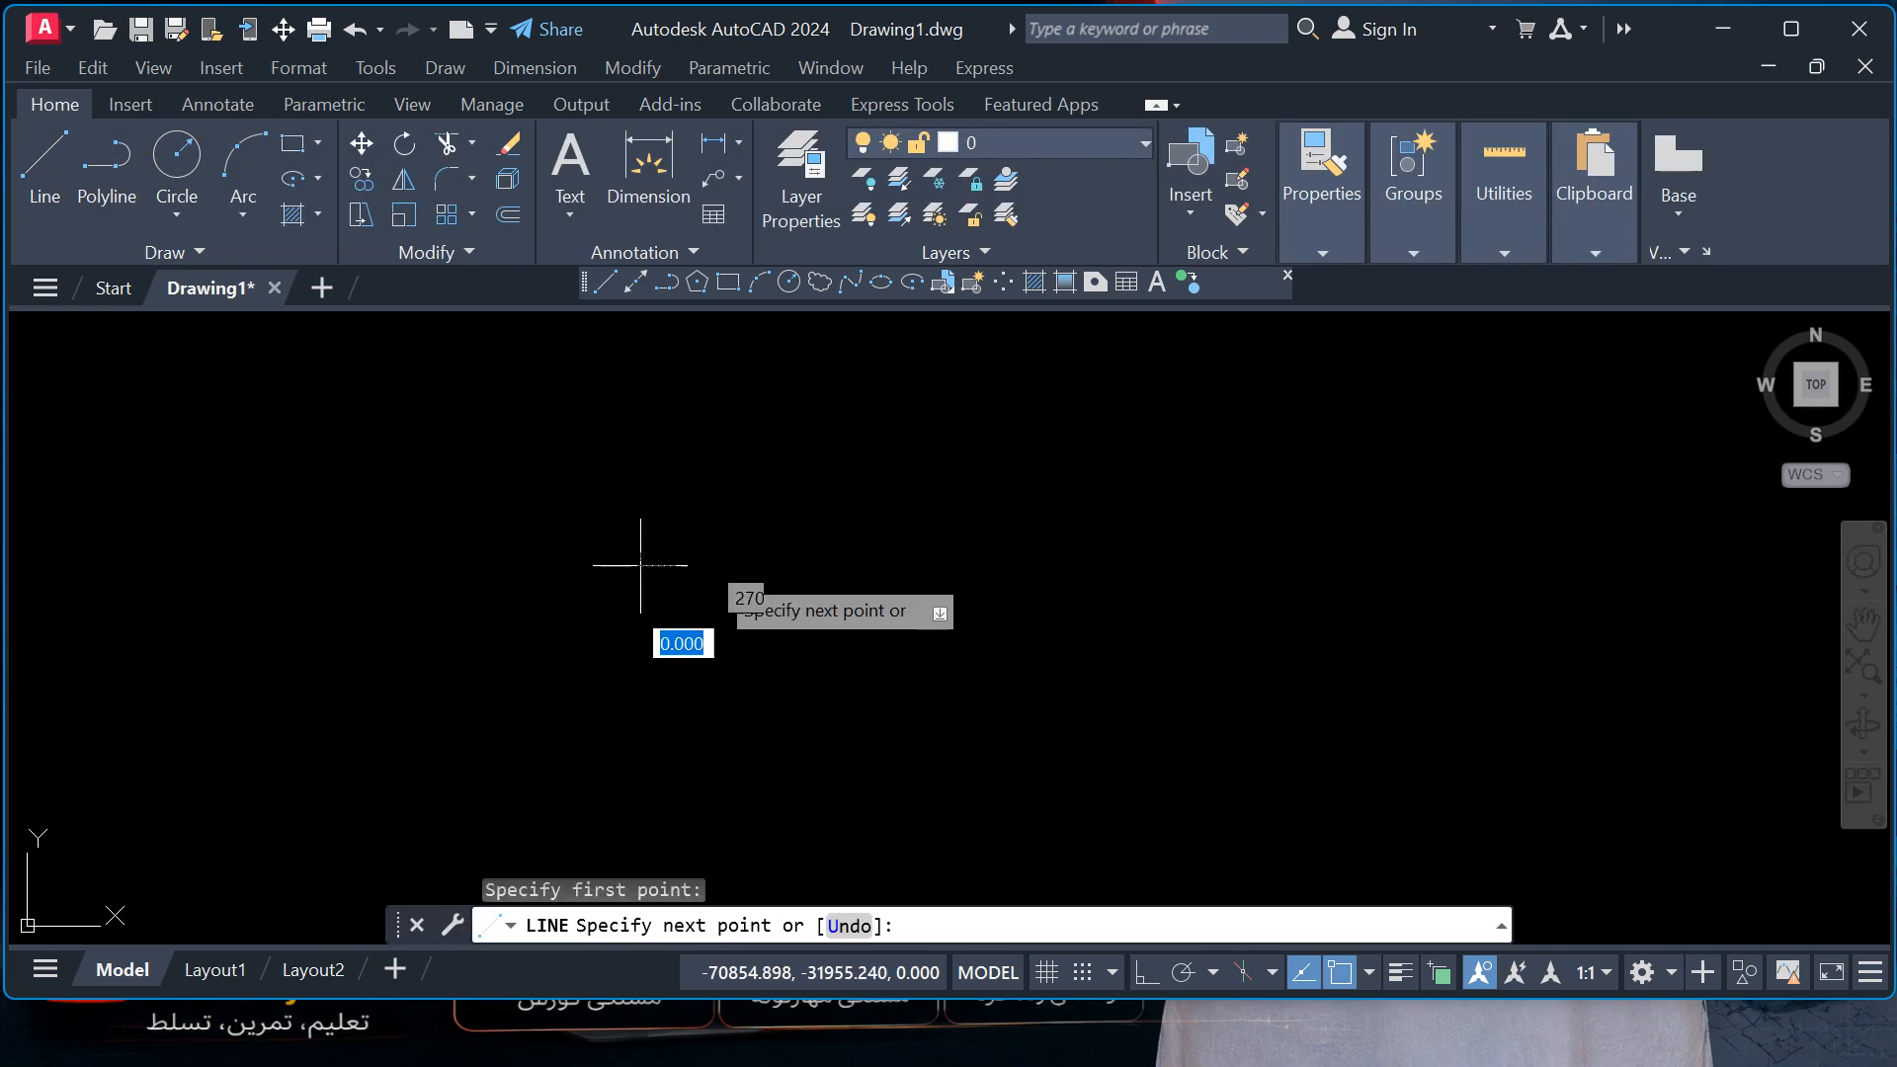
pyautogui.write('100')
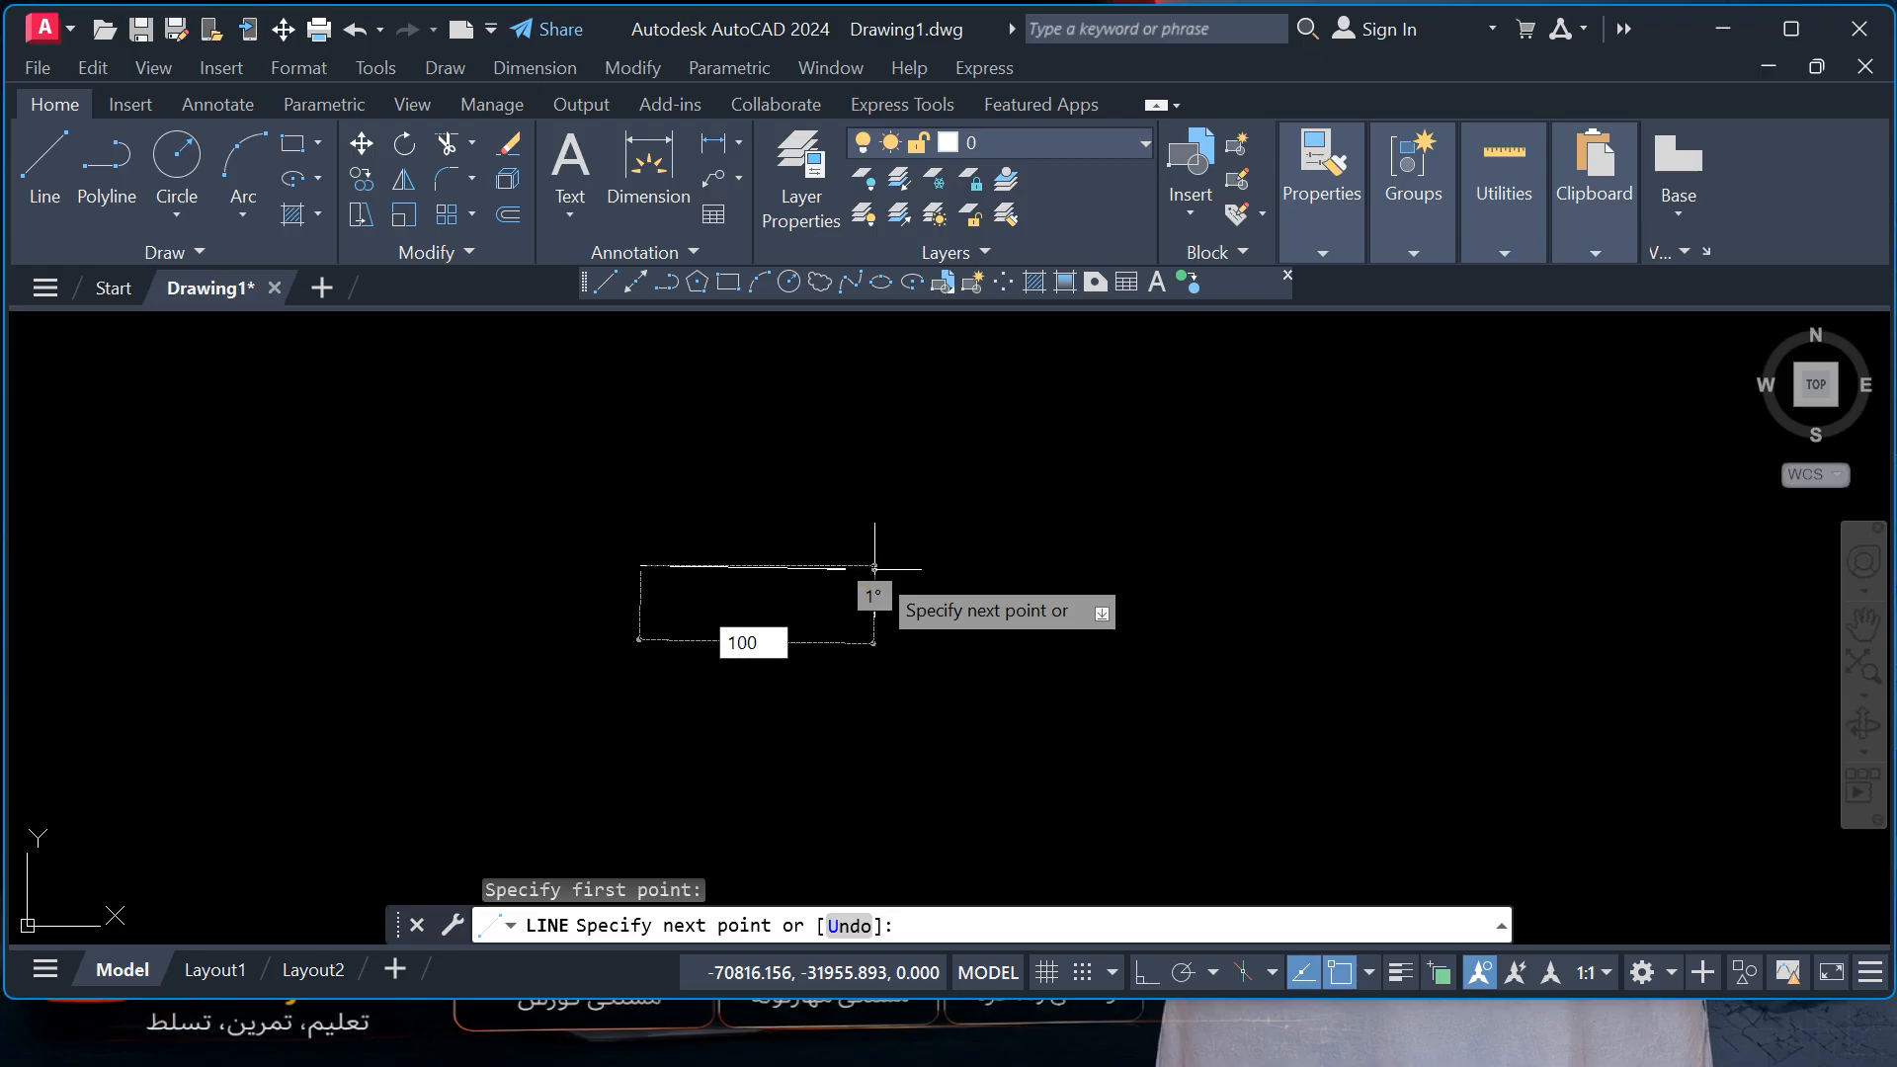
pyautogui.press('Return')
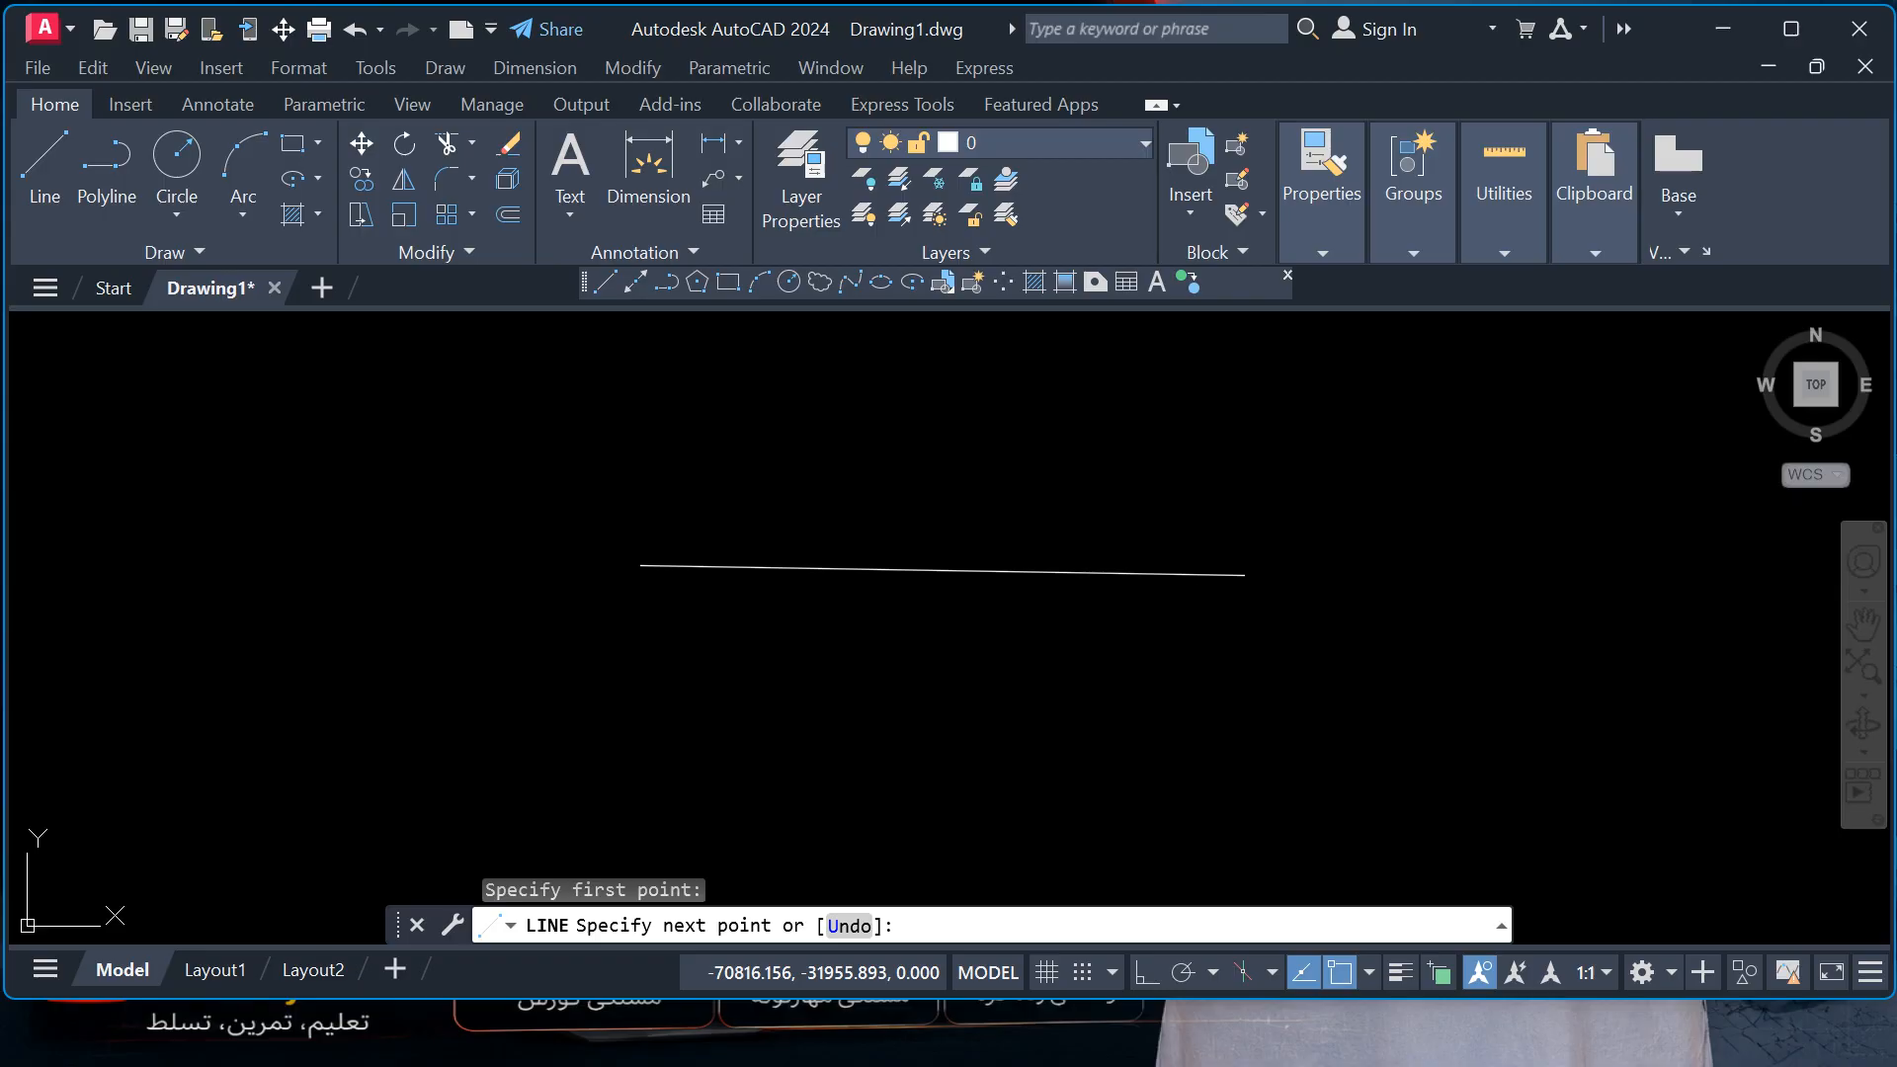
pyautogui.press('Escape')
pyautogui.scroll(2, 1042, 569)
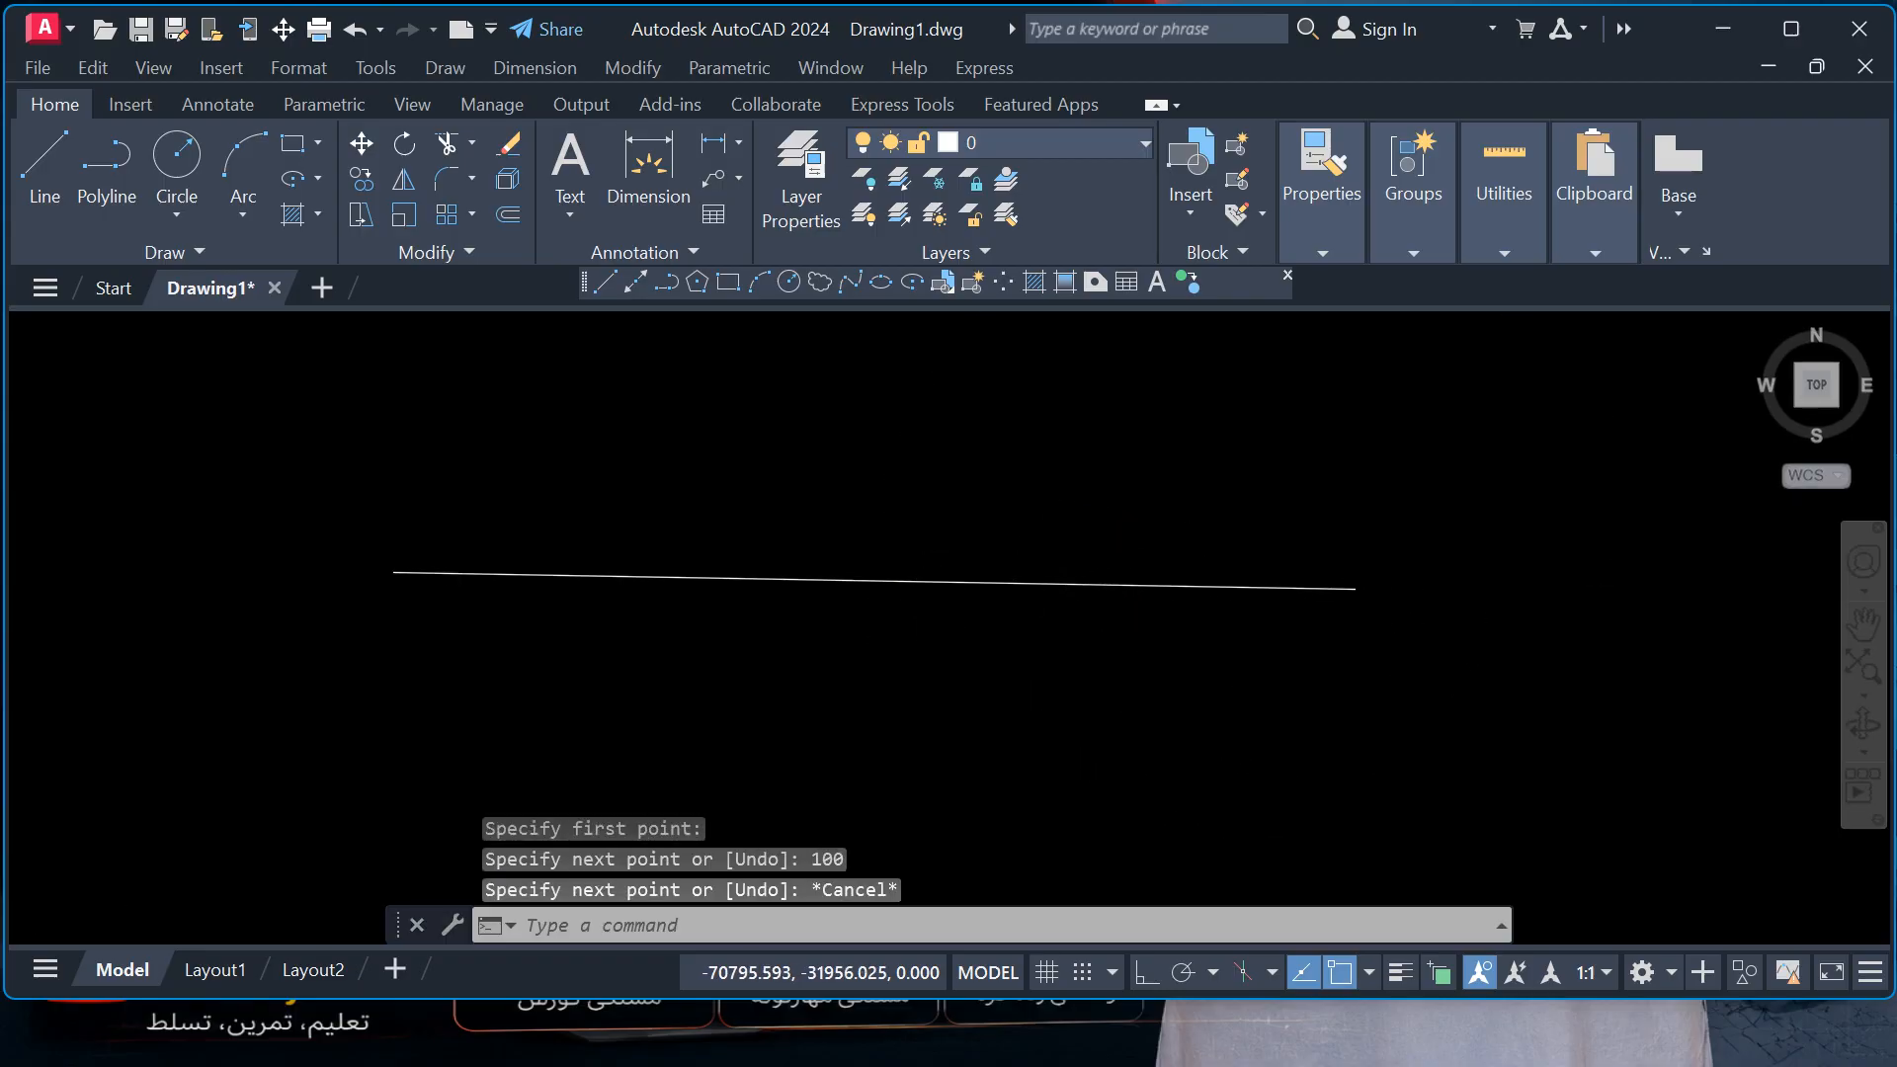
pyautogui.scroll(2, 963, 588)
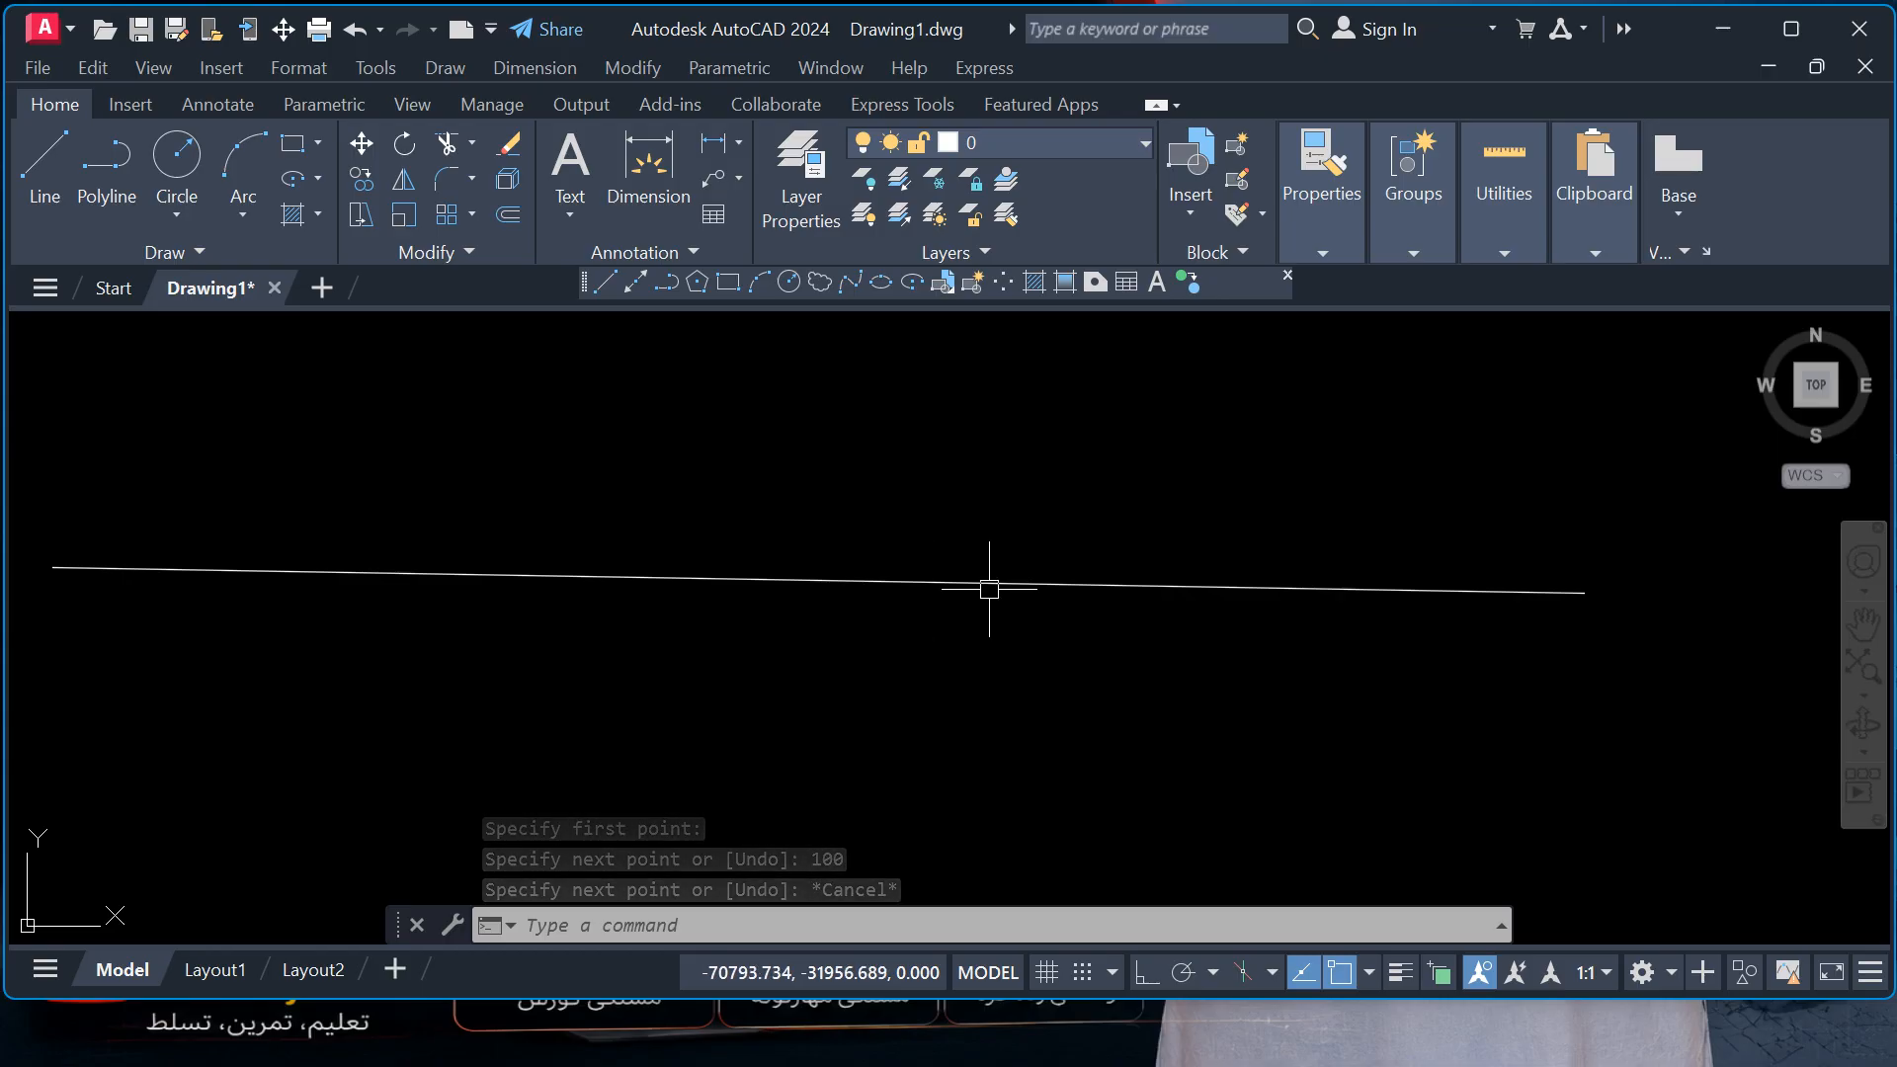
pyautogui.click(989, 583)
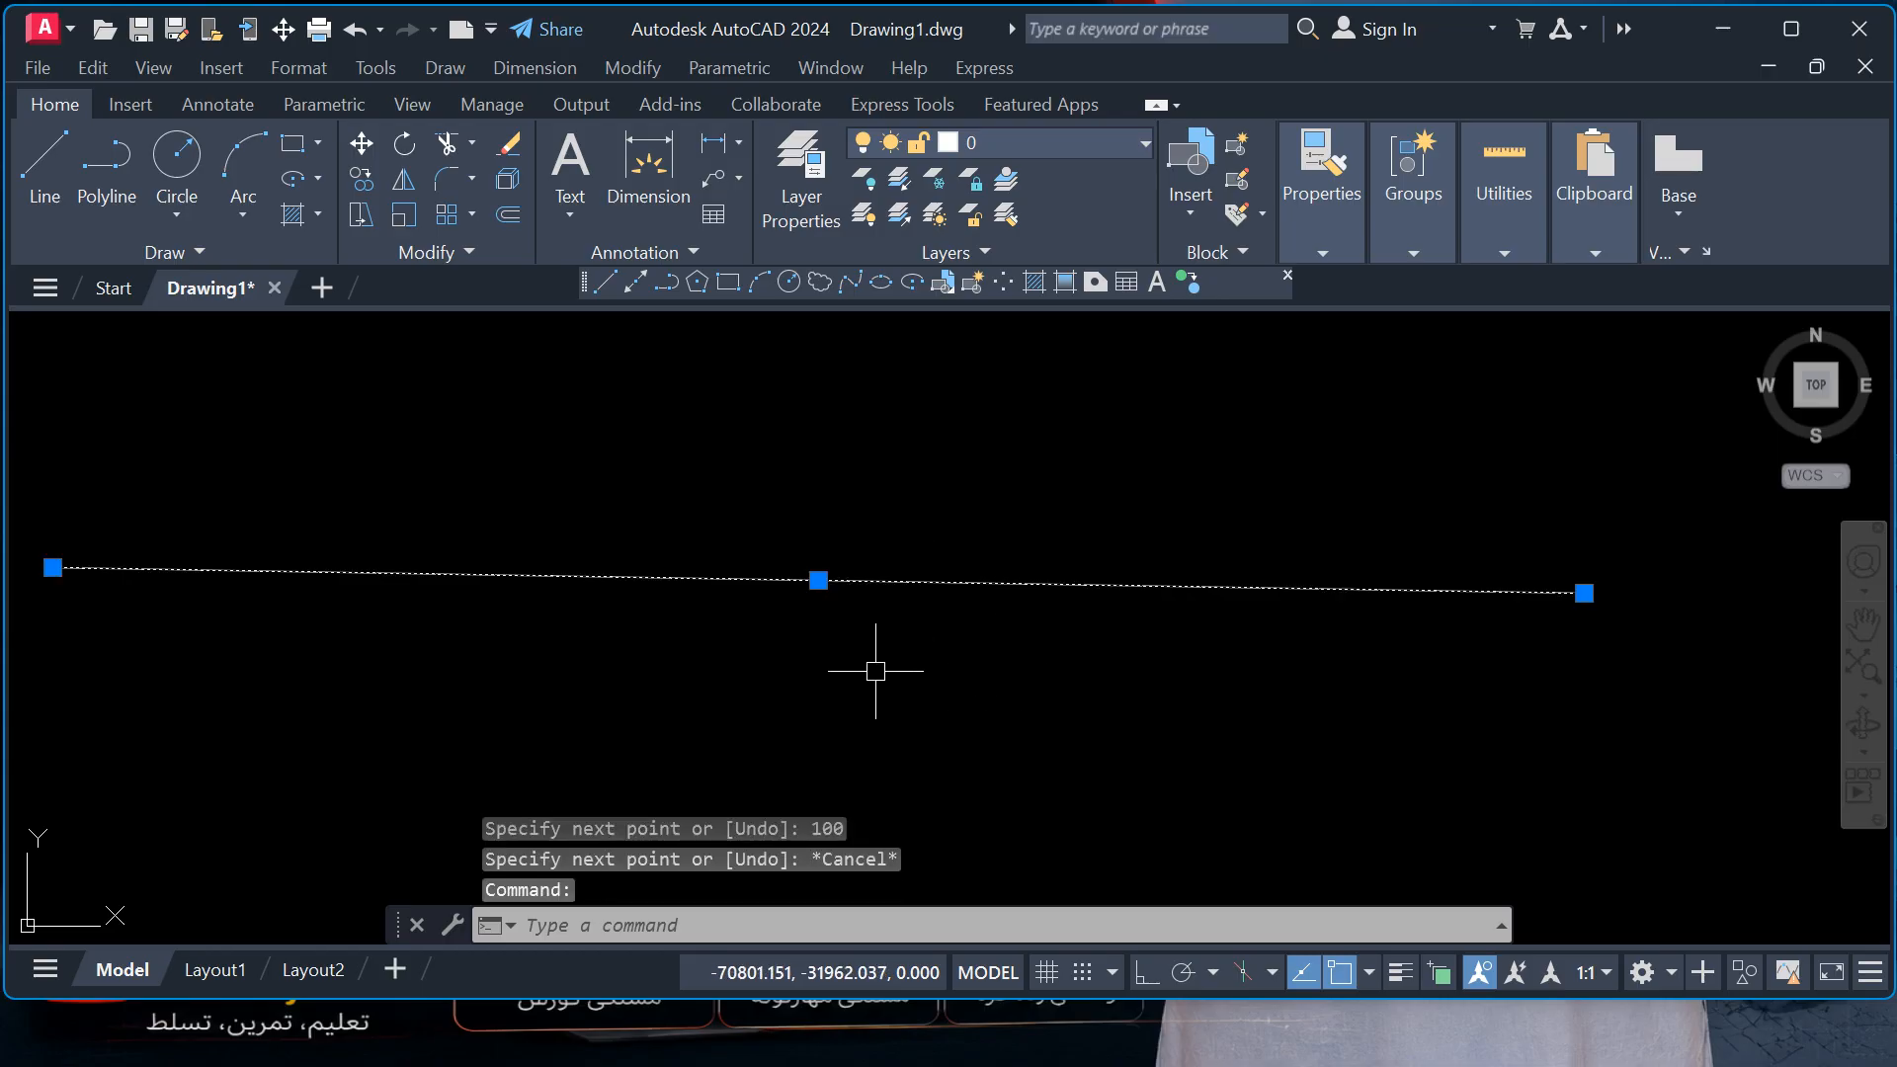
pyautogui.press('Escape')
pyautogui.press('Escape')
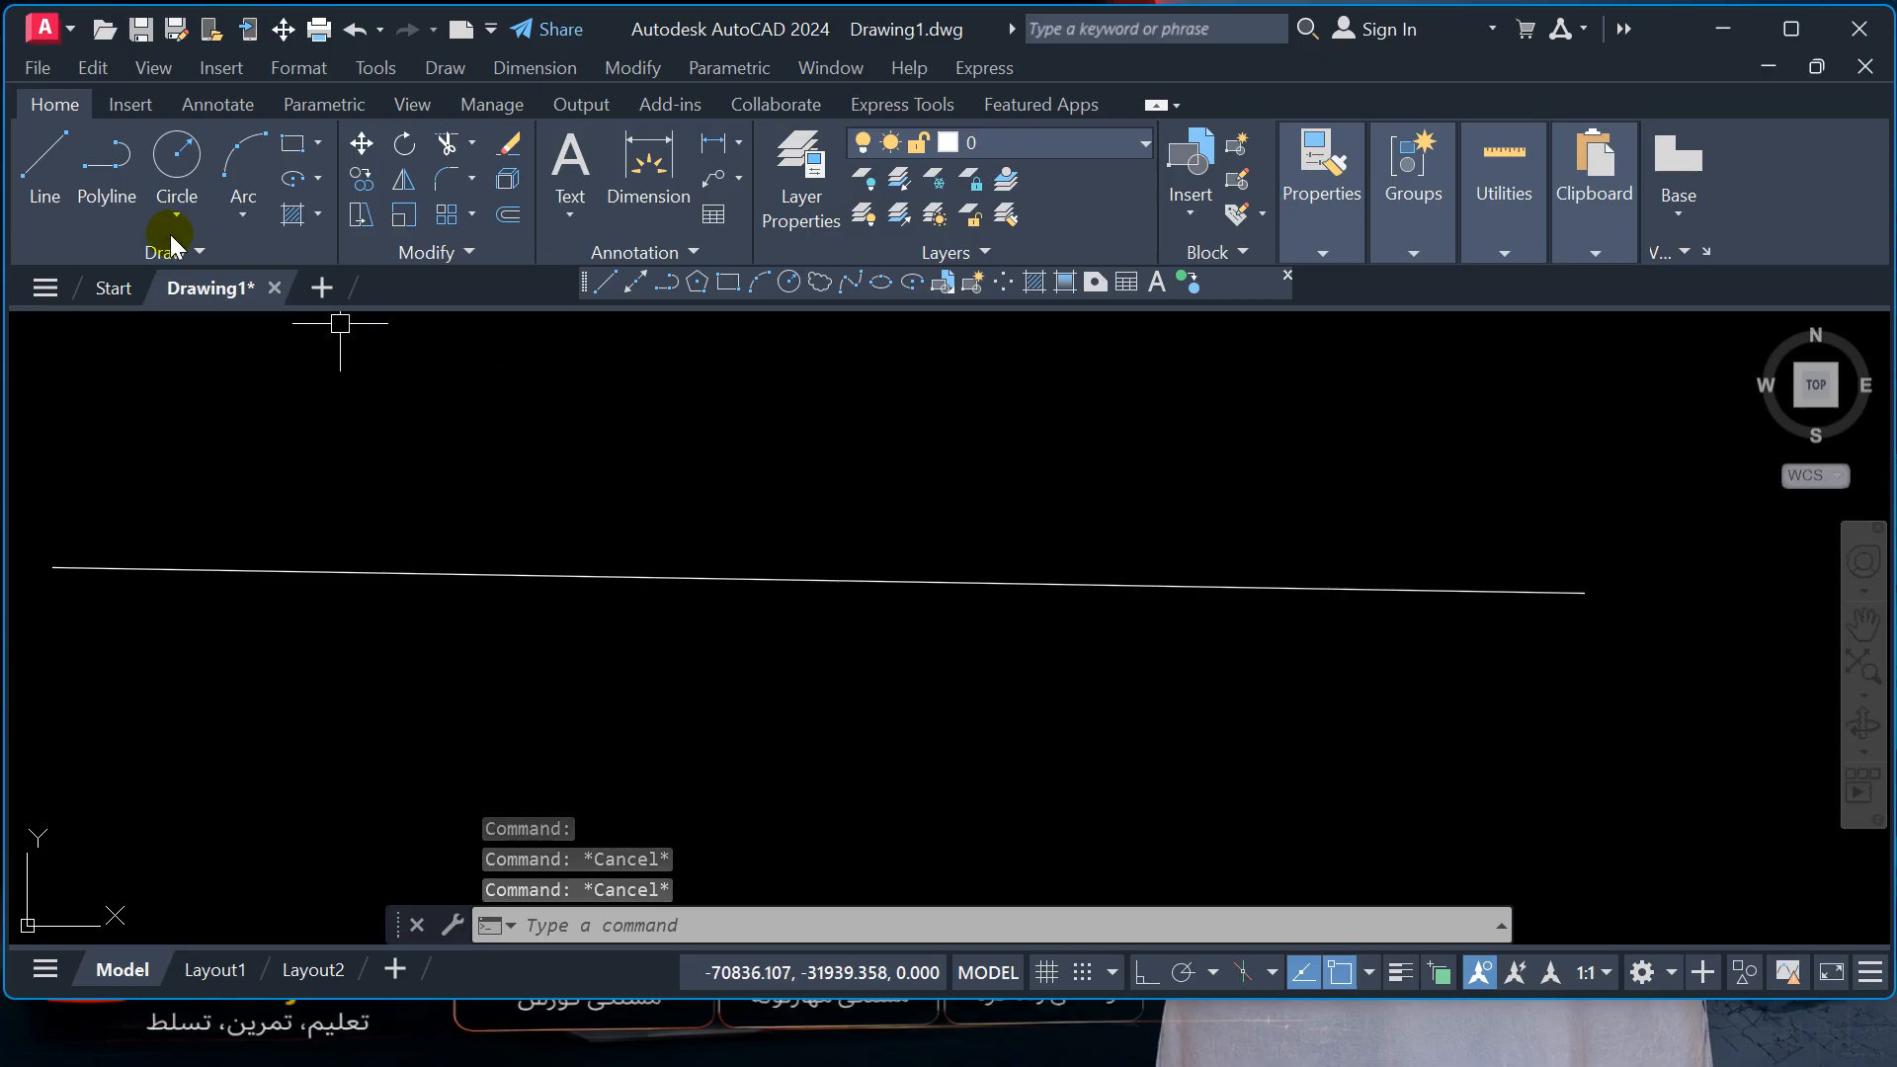
pyautogui.click(229, 255)
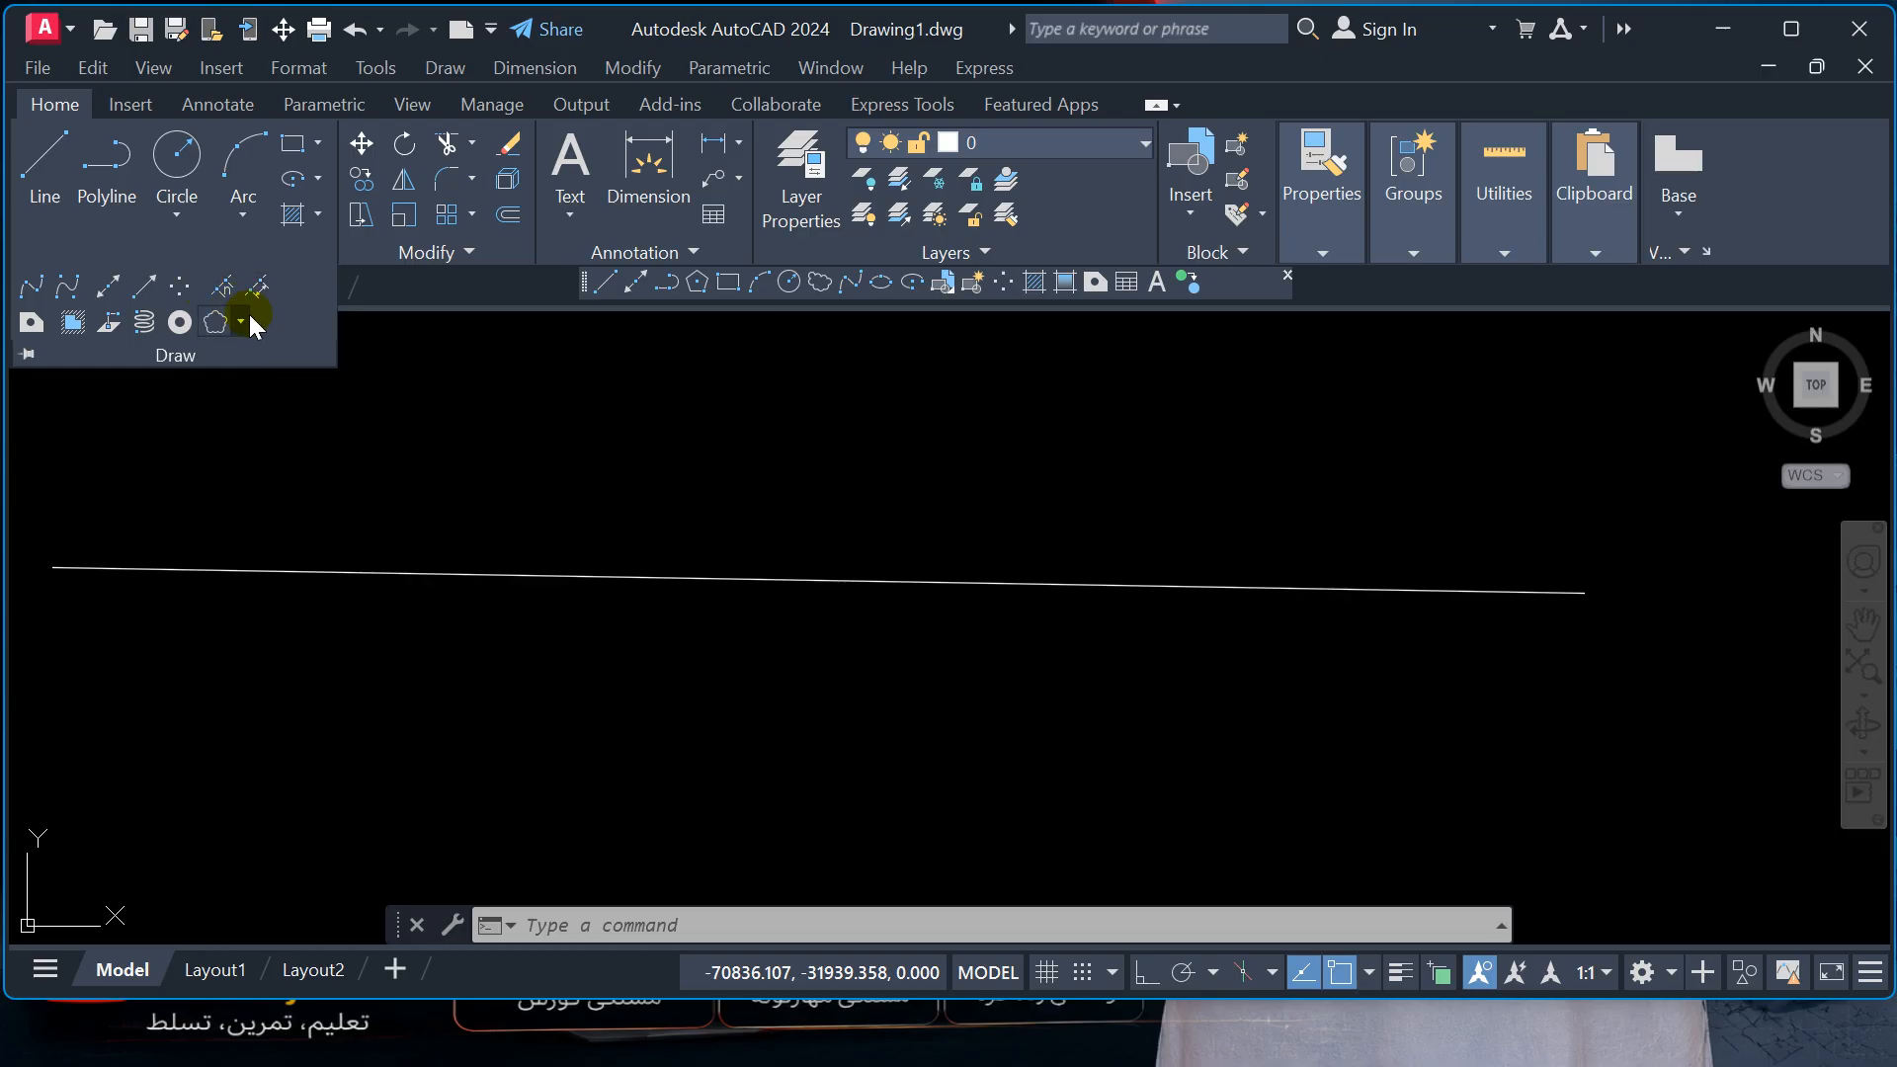
pyautogui.press('Escape')
pyautogui.press('Escape')
pyautogui.press('Escape')
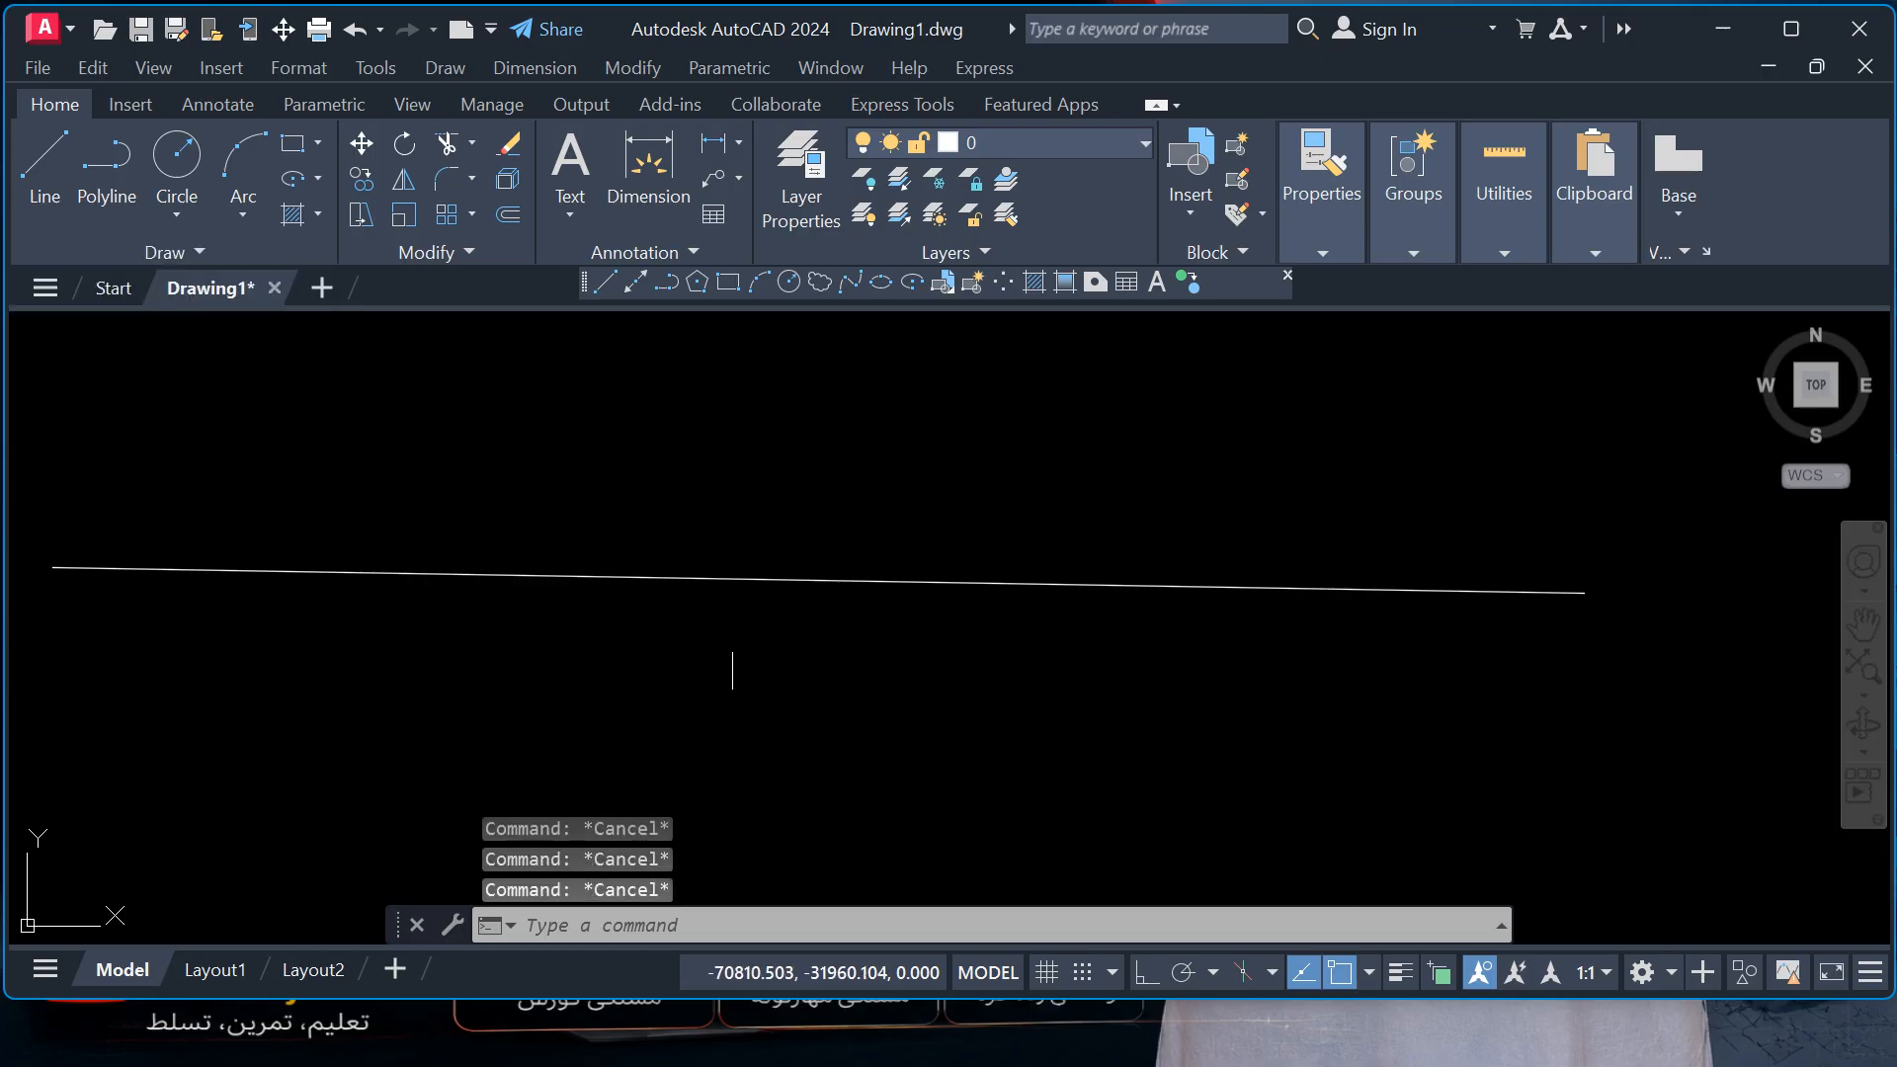
# - Divide the 100-unit line into 7 equal segments with point markers
pyautogui.write('di')
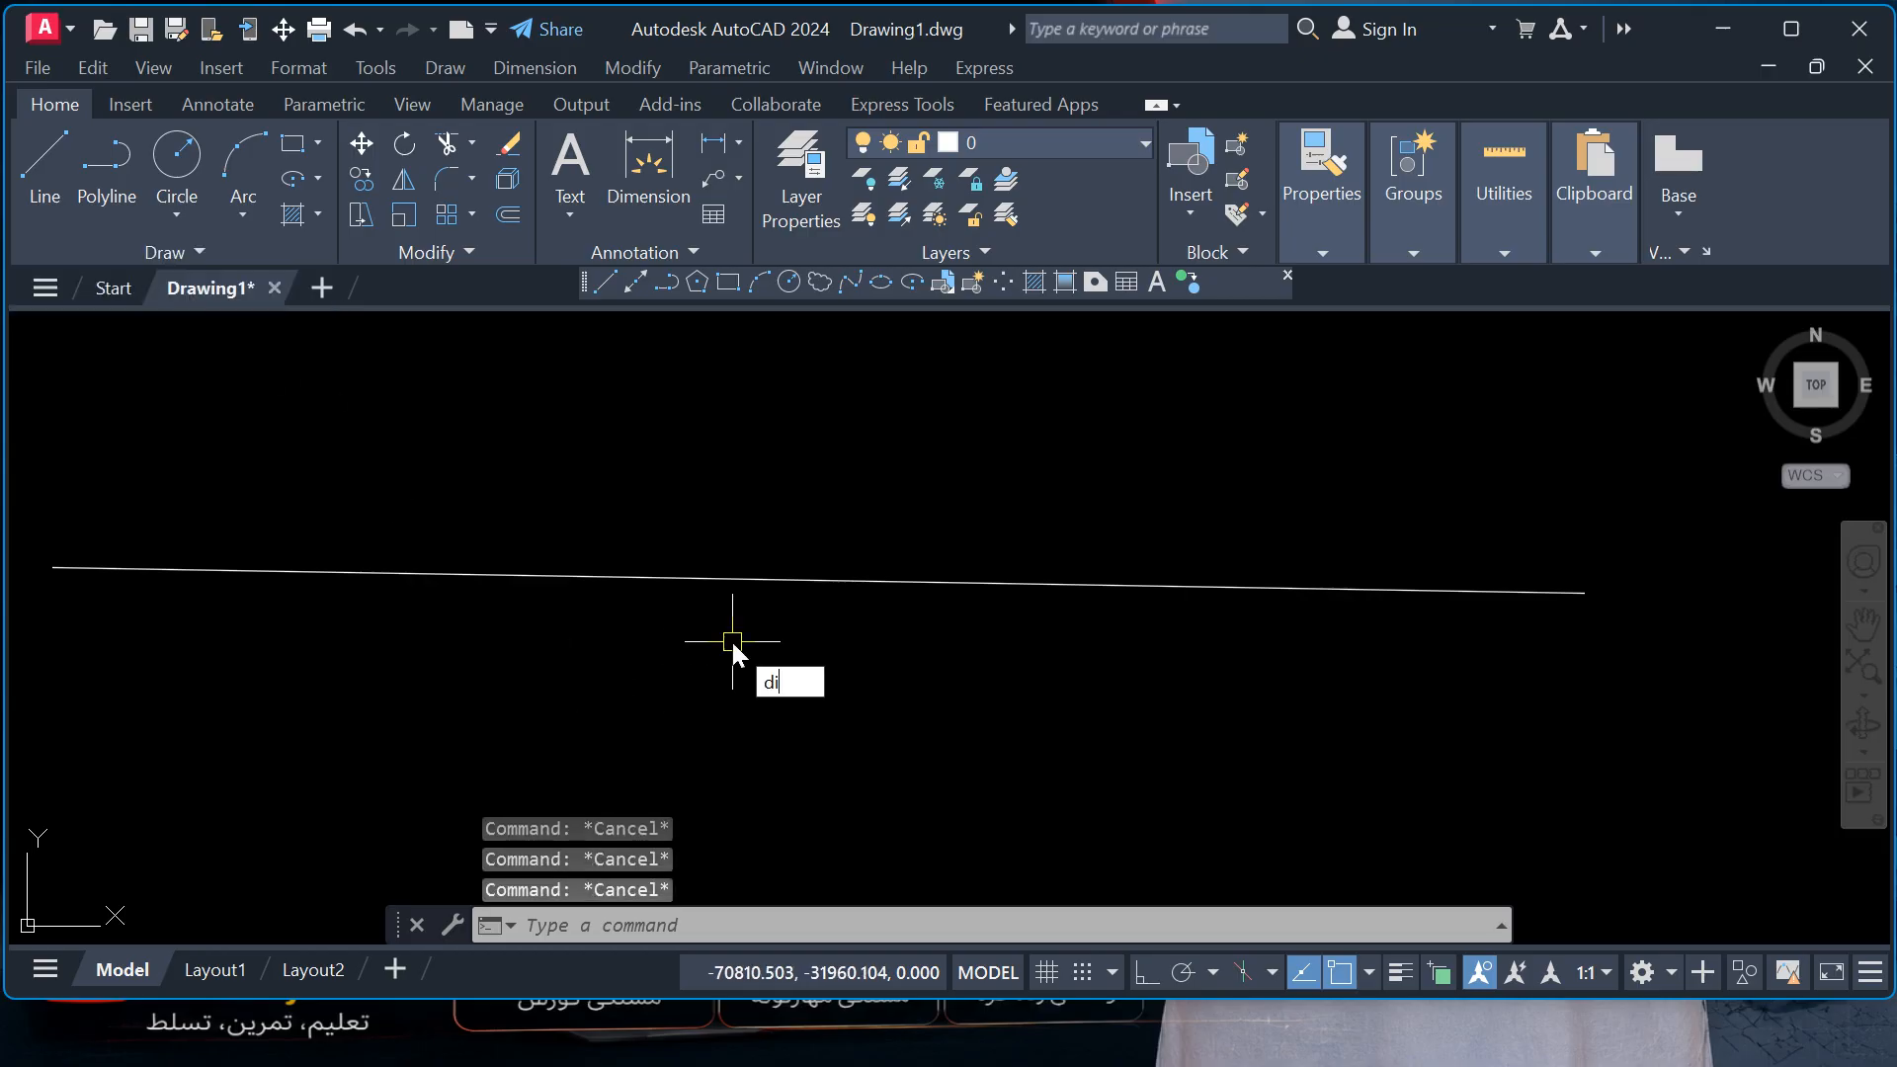
pyautogui.write('v')
pyautogui.press('Return')
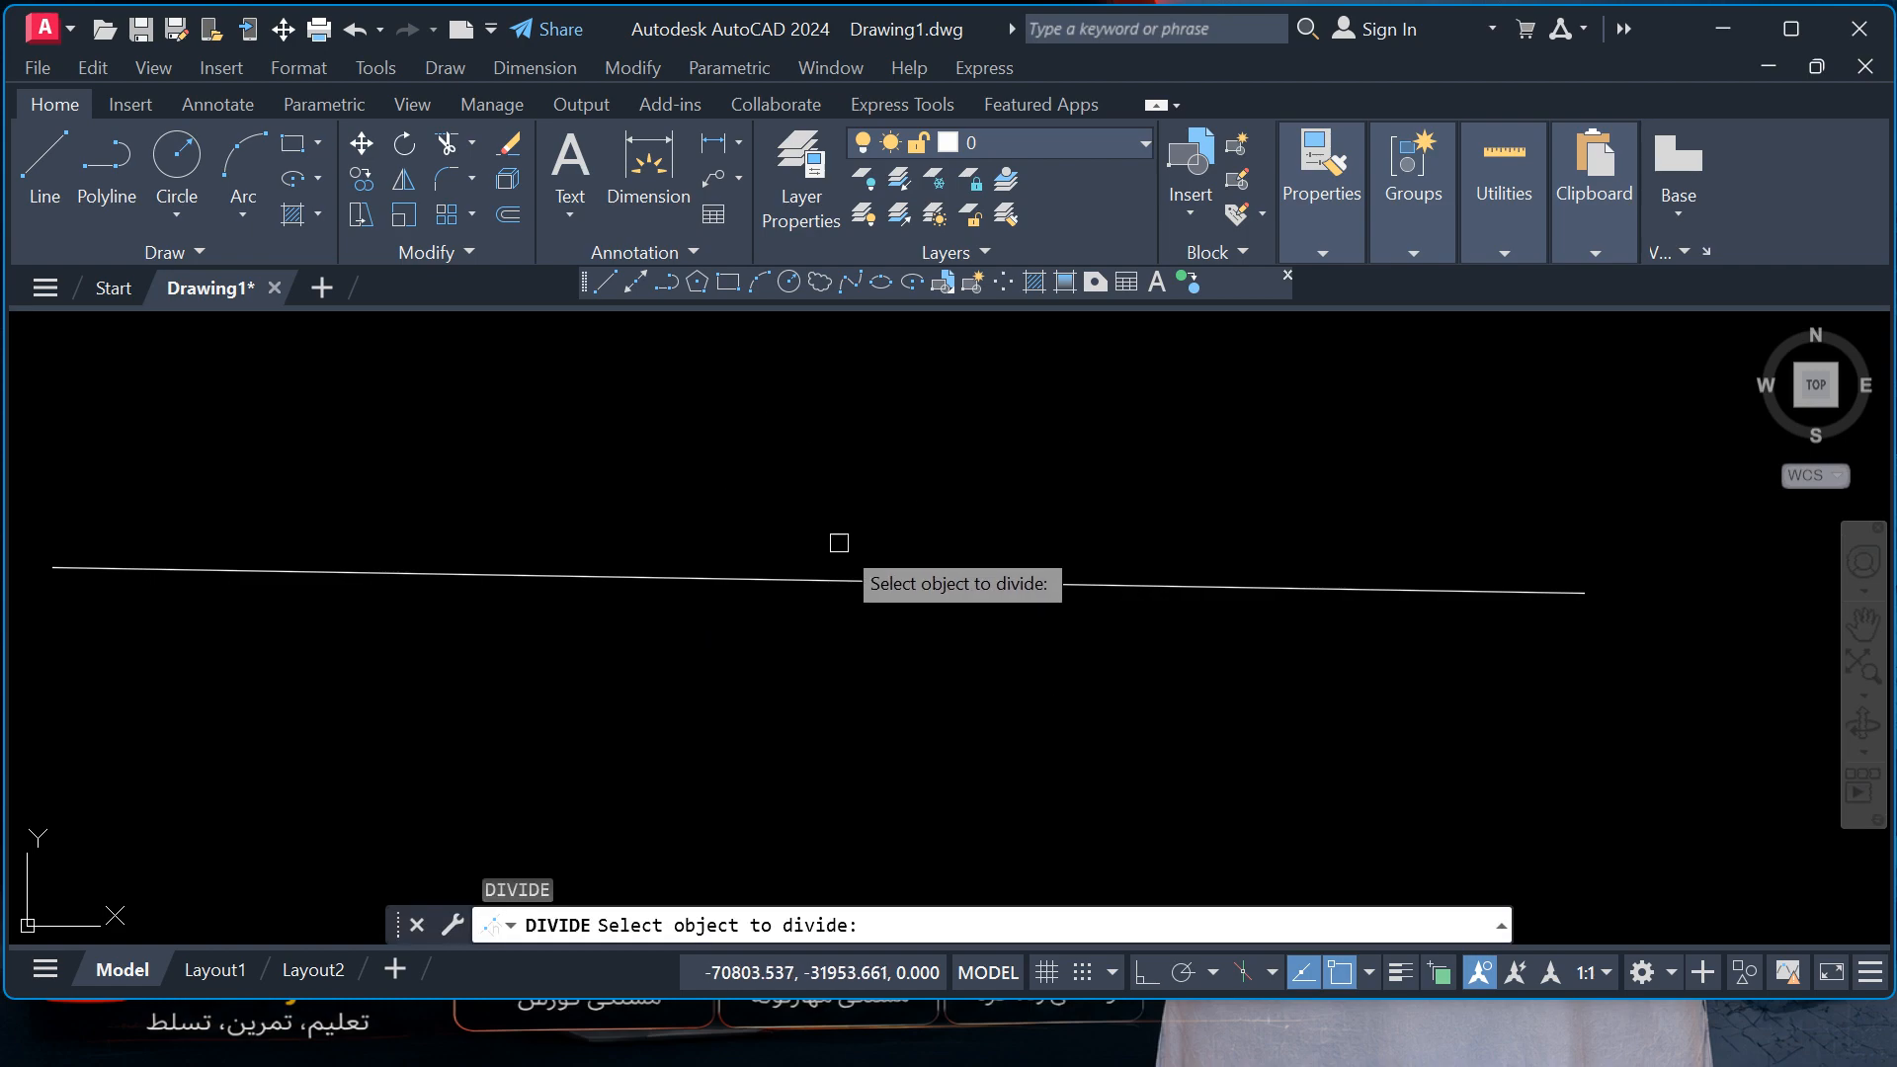
pyautogui.click(833, 573)
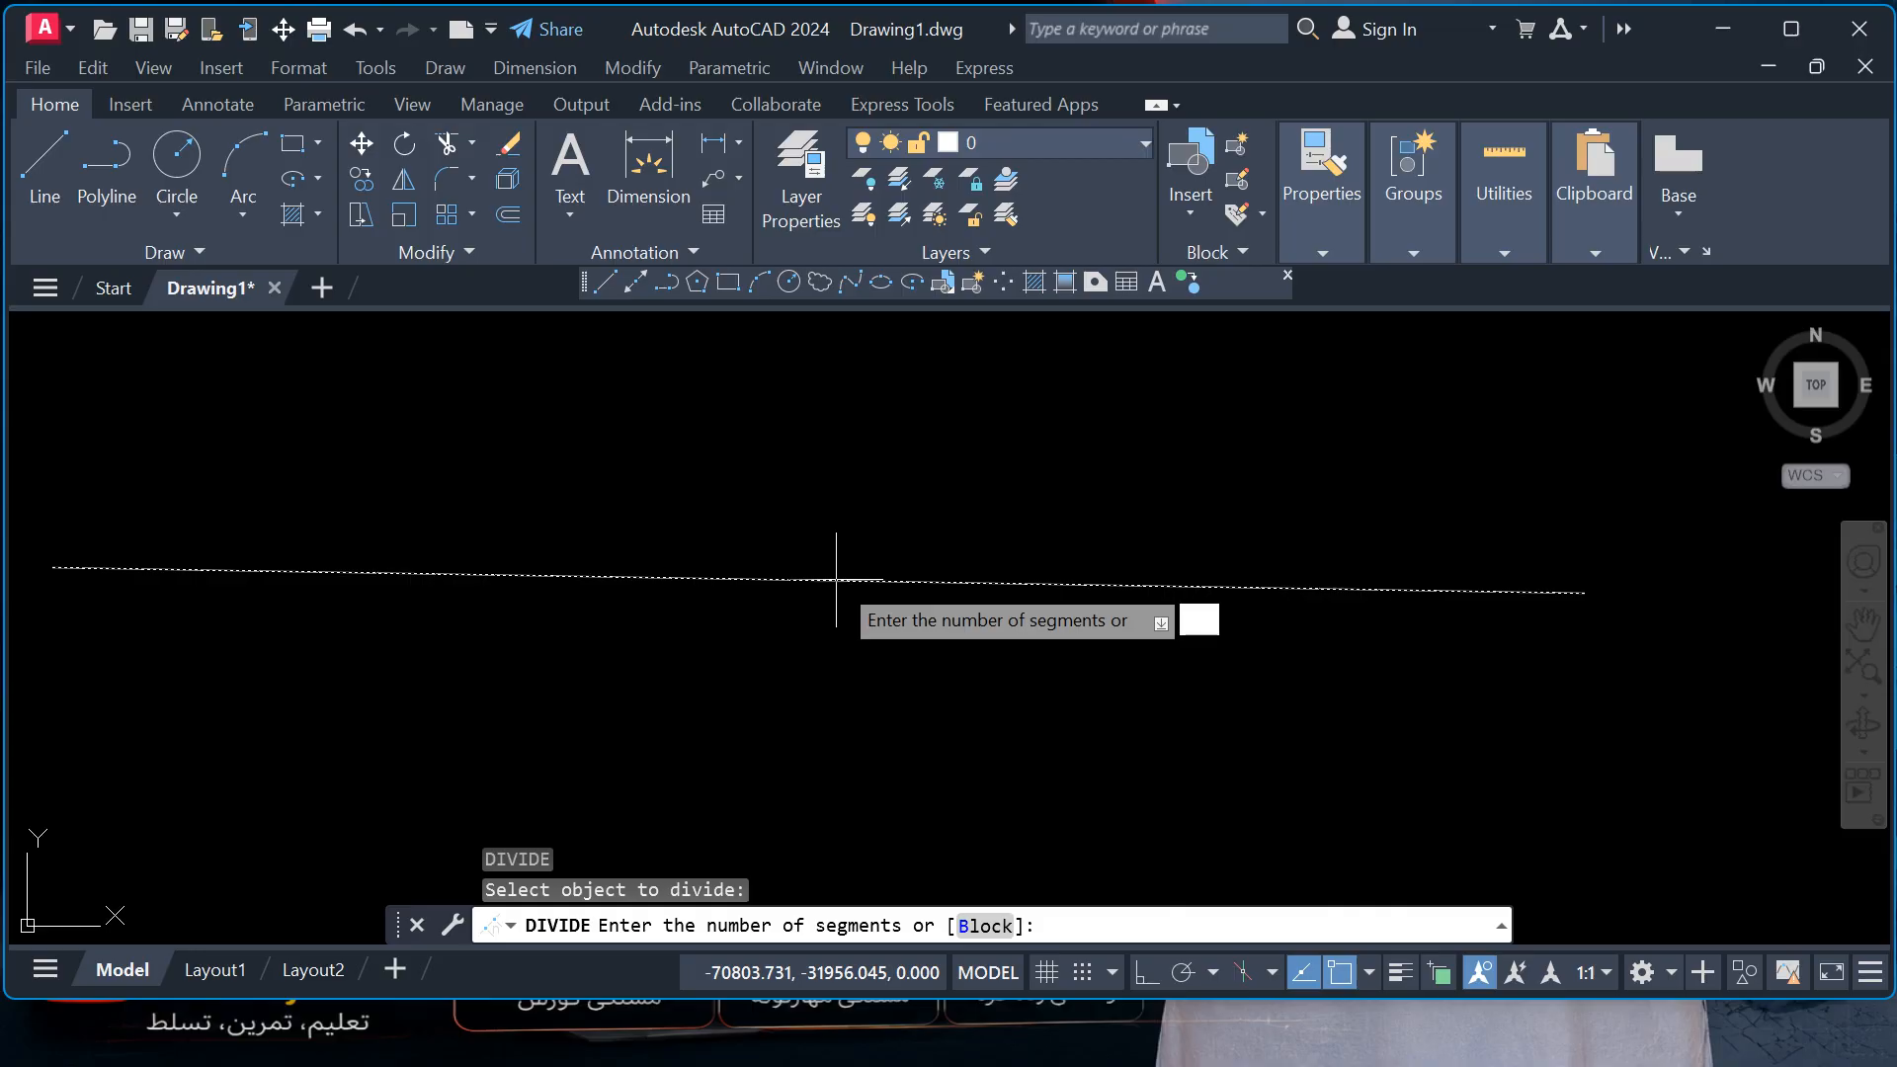
pyautogui.press('Return')
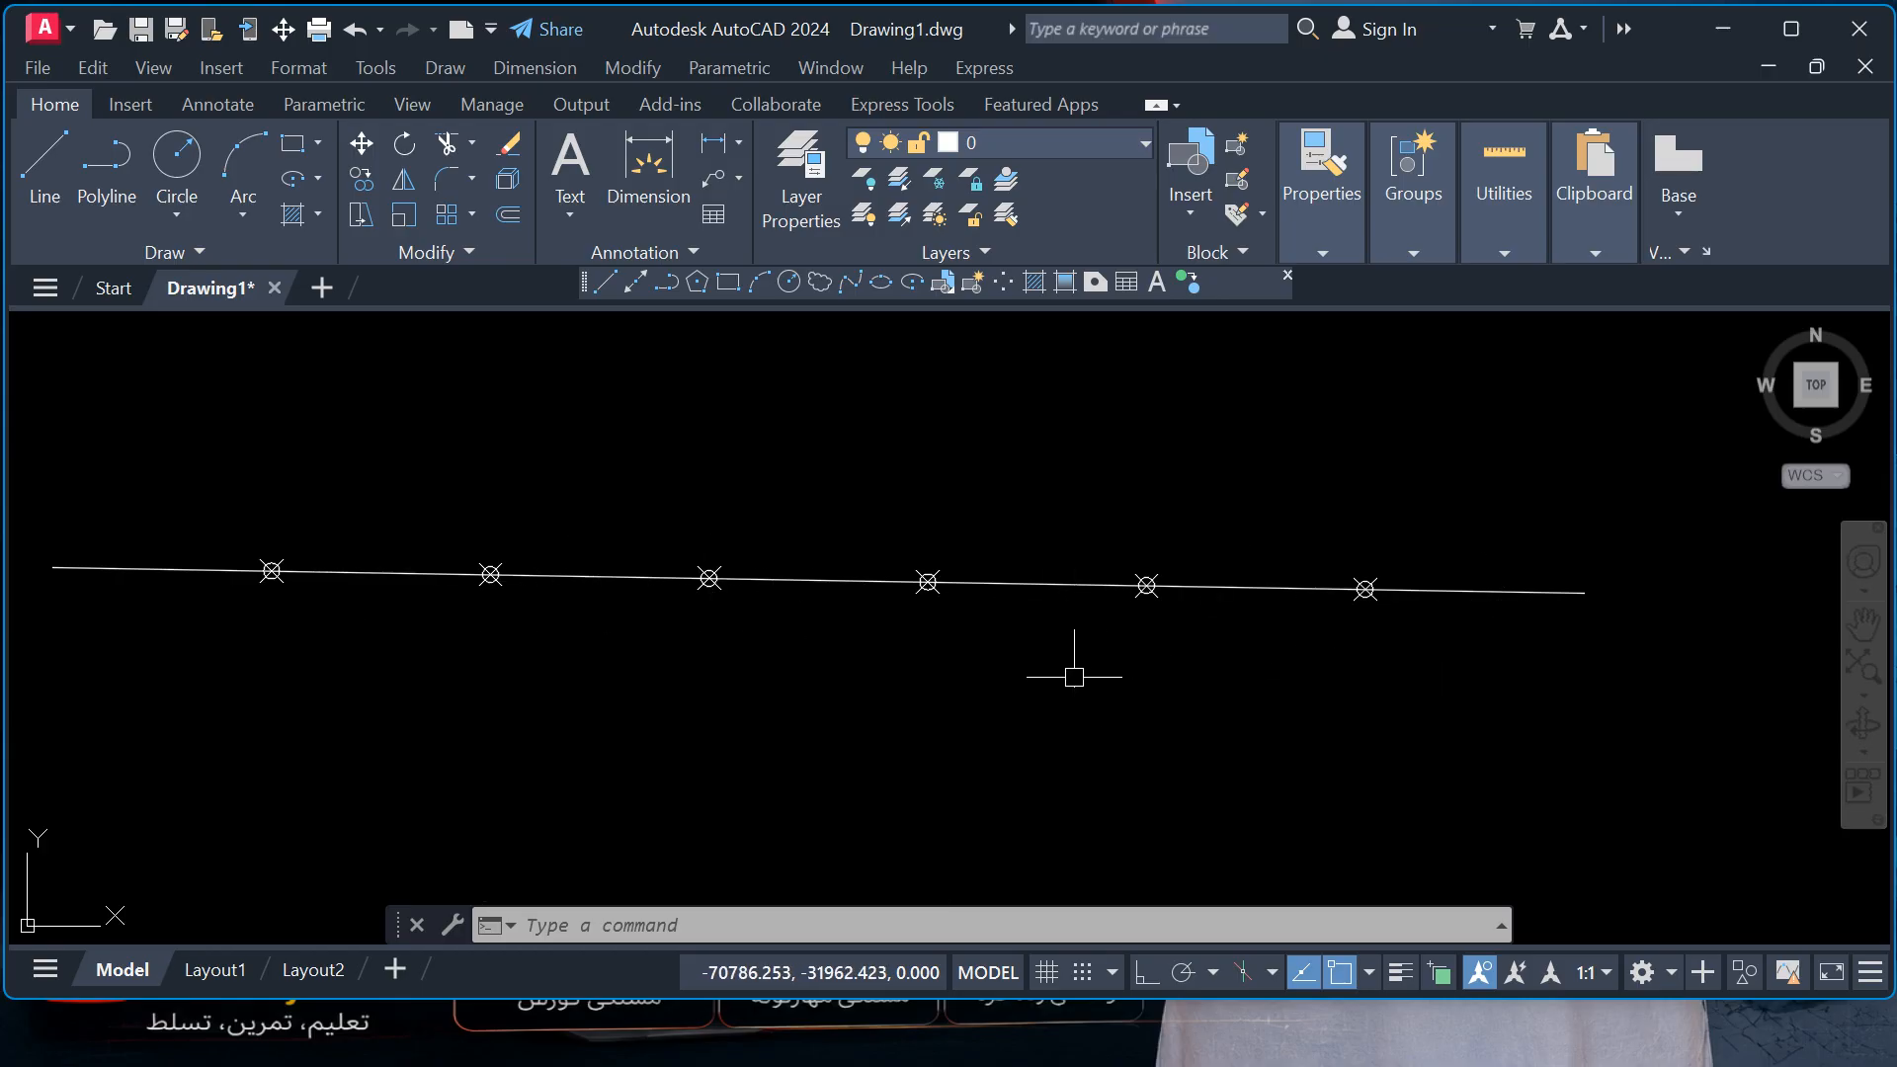
# - Draw a short slanted test line upward from the line's first division point, and erase it
pyautogui.scroll(-2, 1073, 677)
pyautogui.moveTo(1046, 678); pyautogui.dragTo(1126, 631, button='middle')
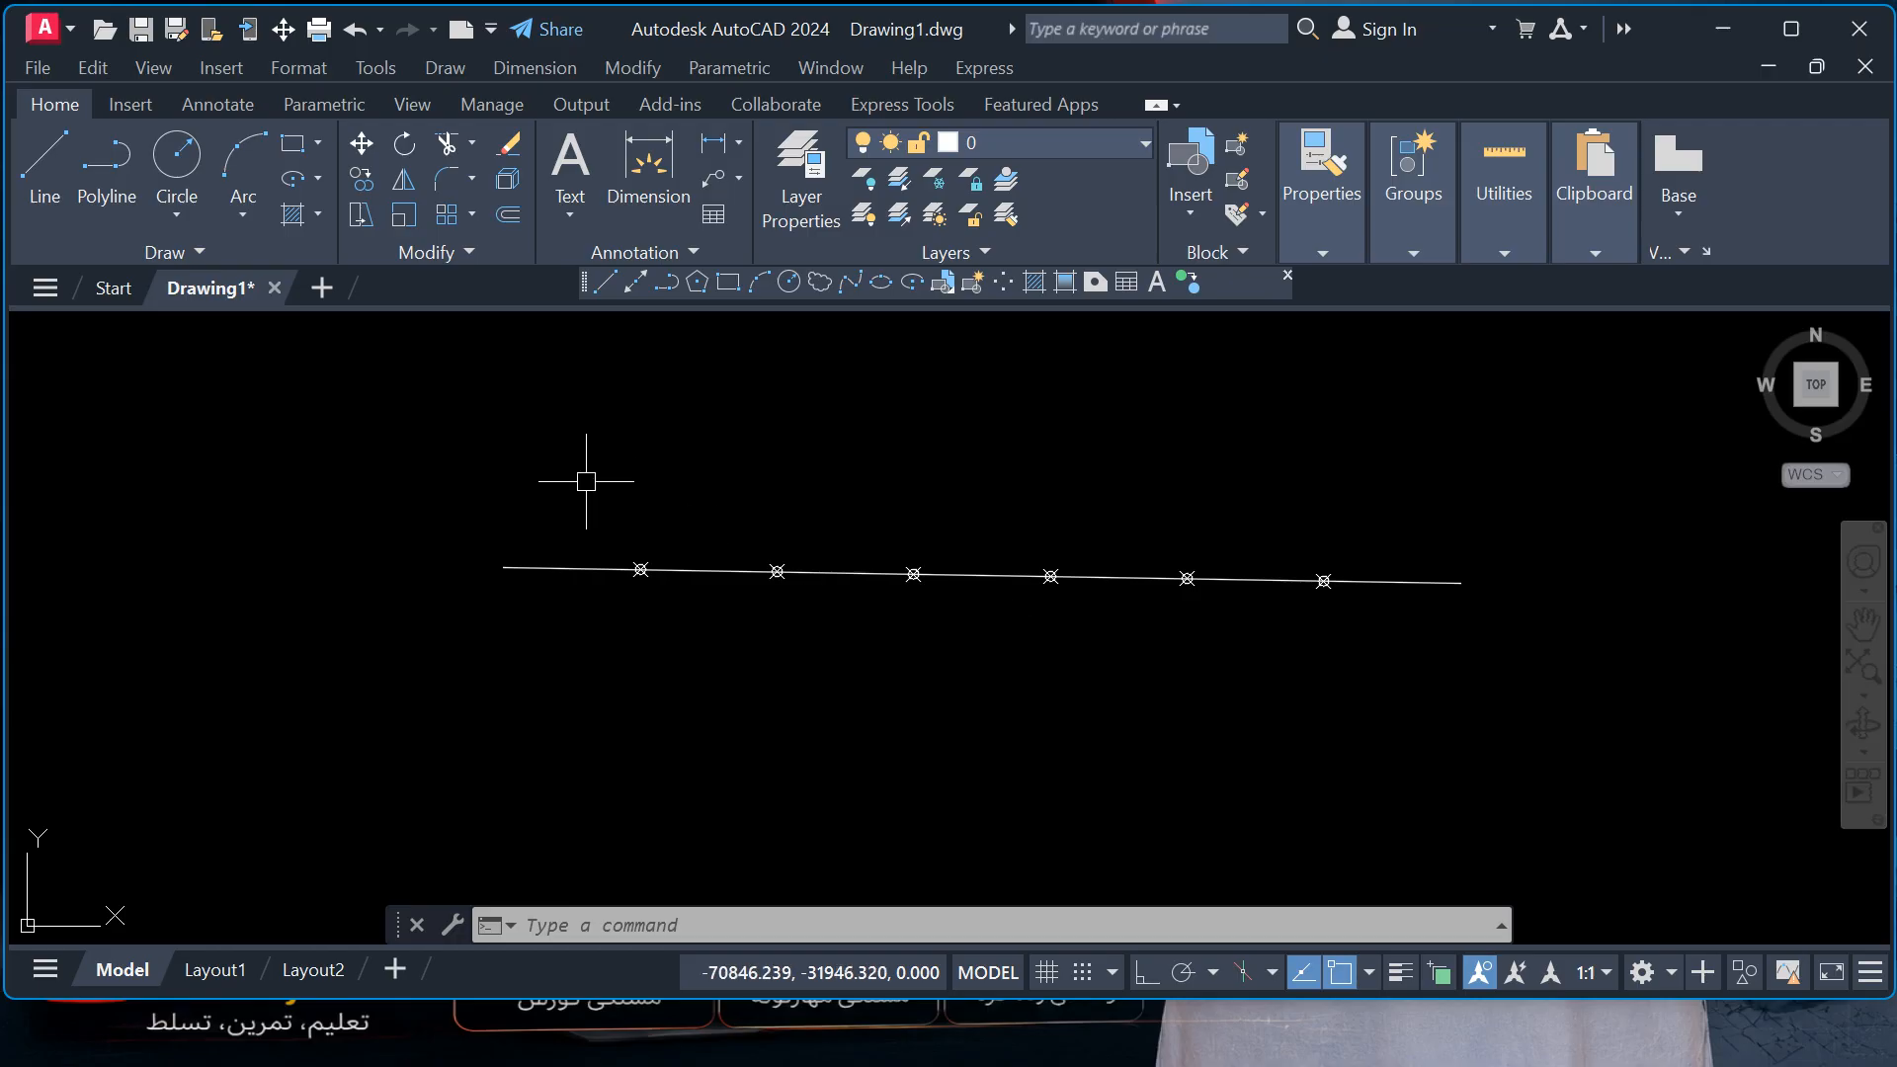
pyautogui.click(50, 160)
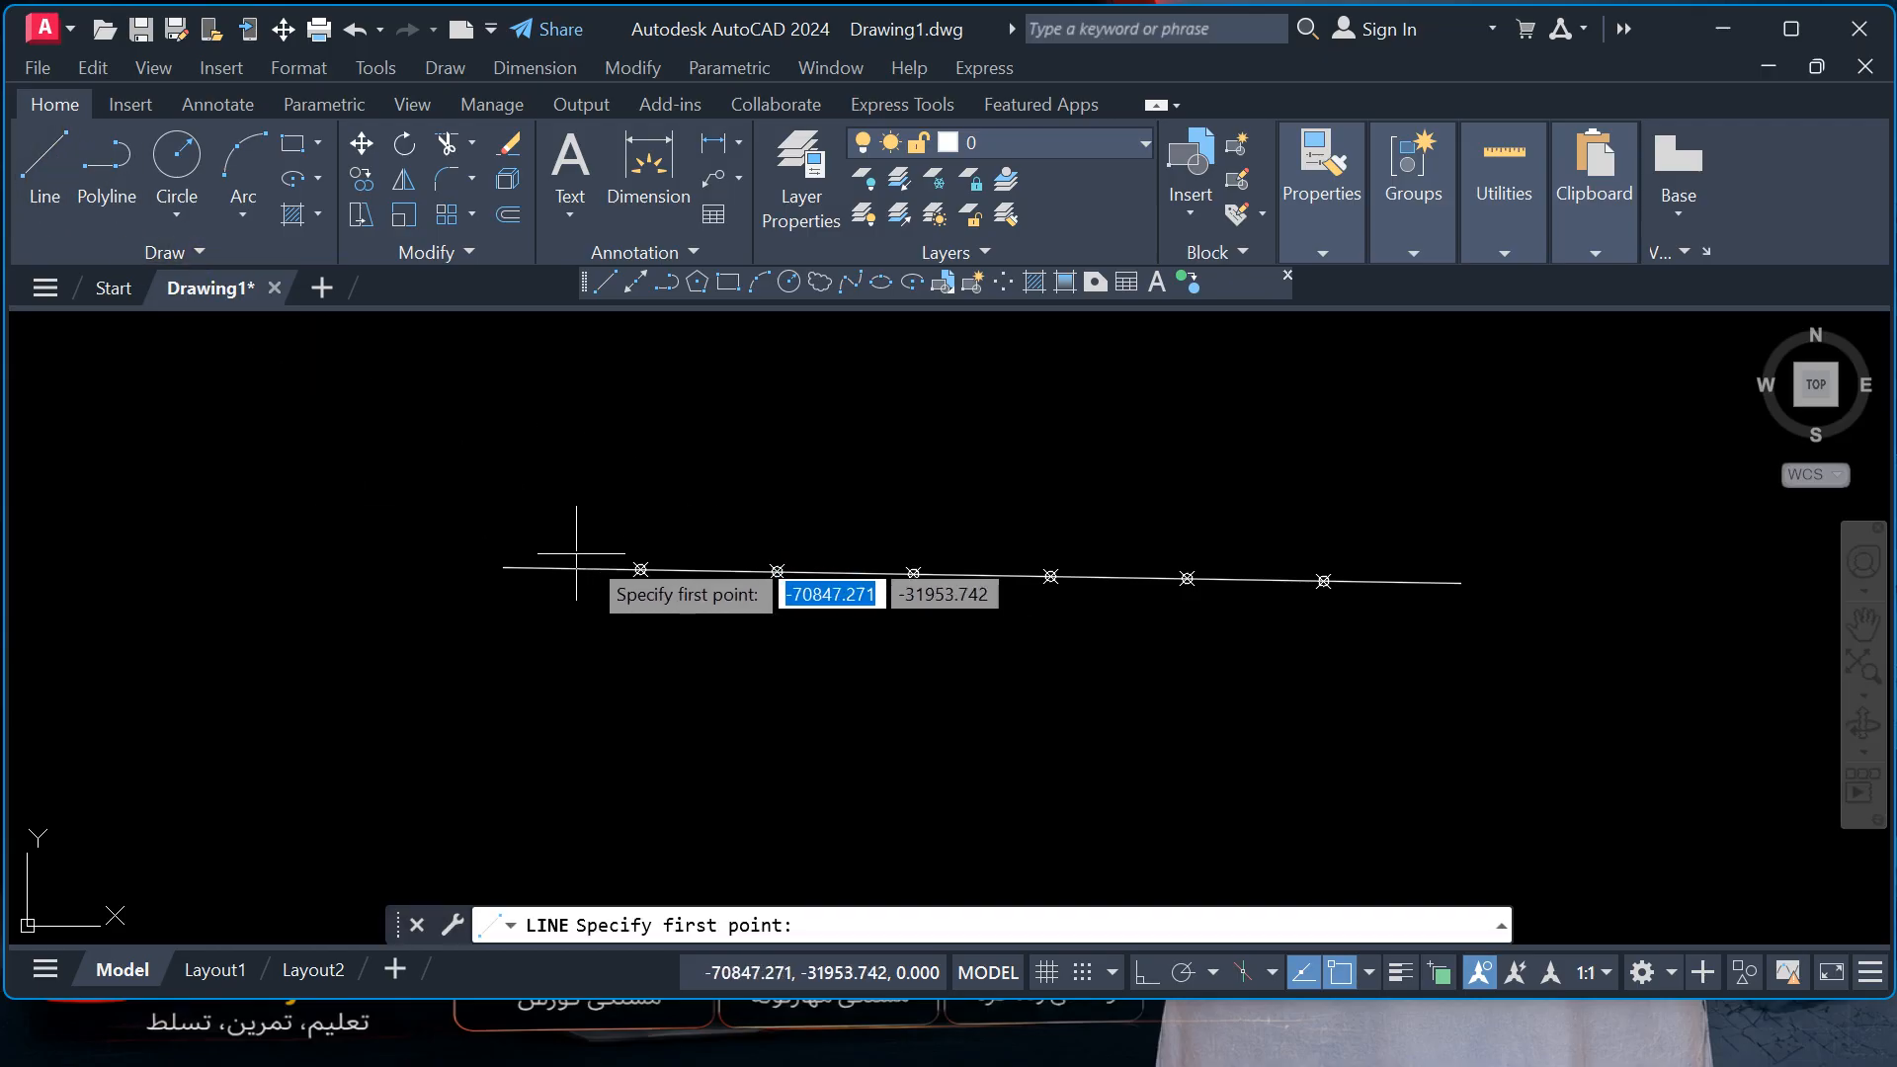
pyautogui.click(640, 569)
pyautogui.click(670, 491)
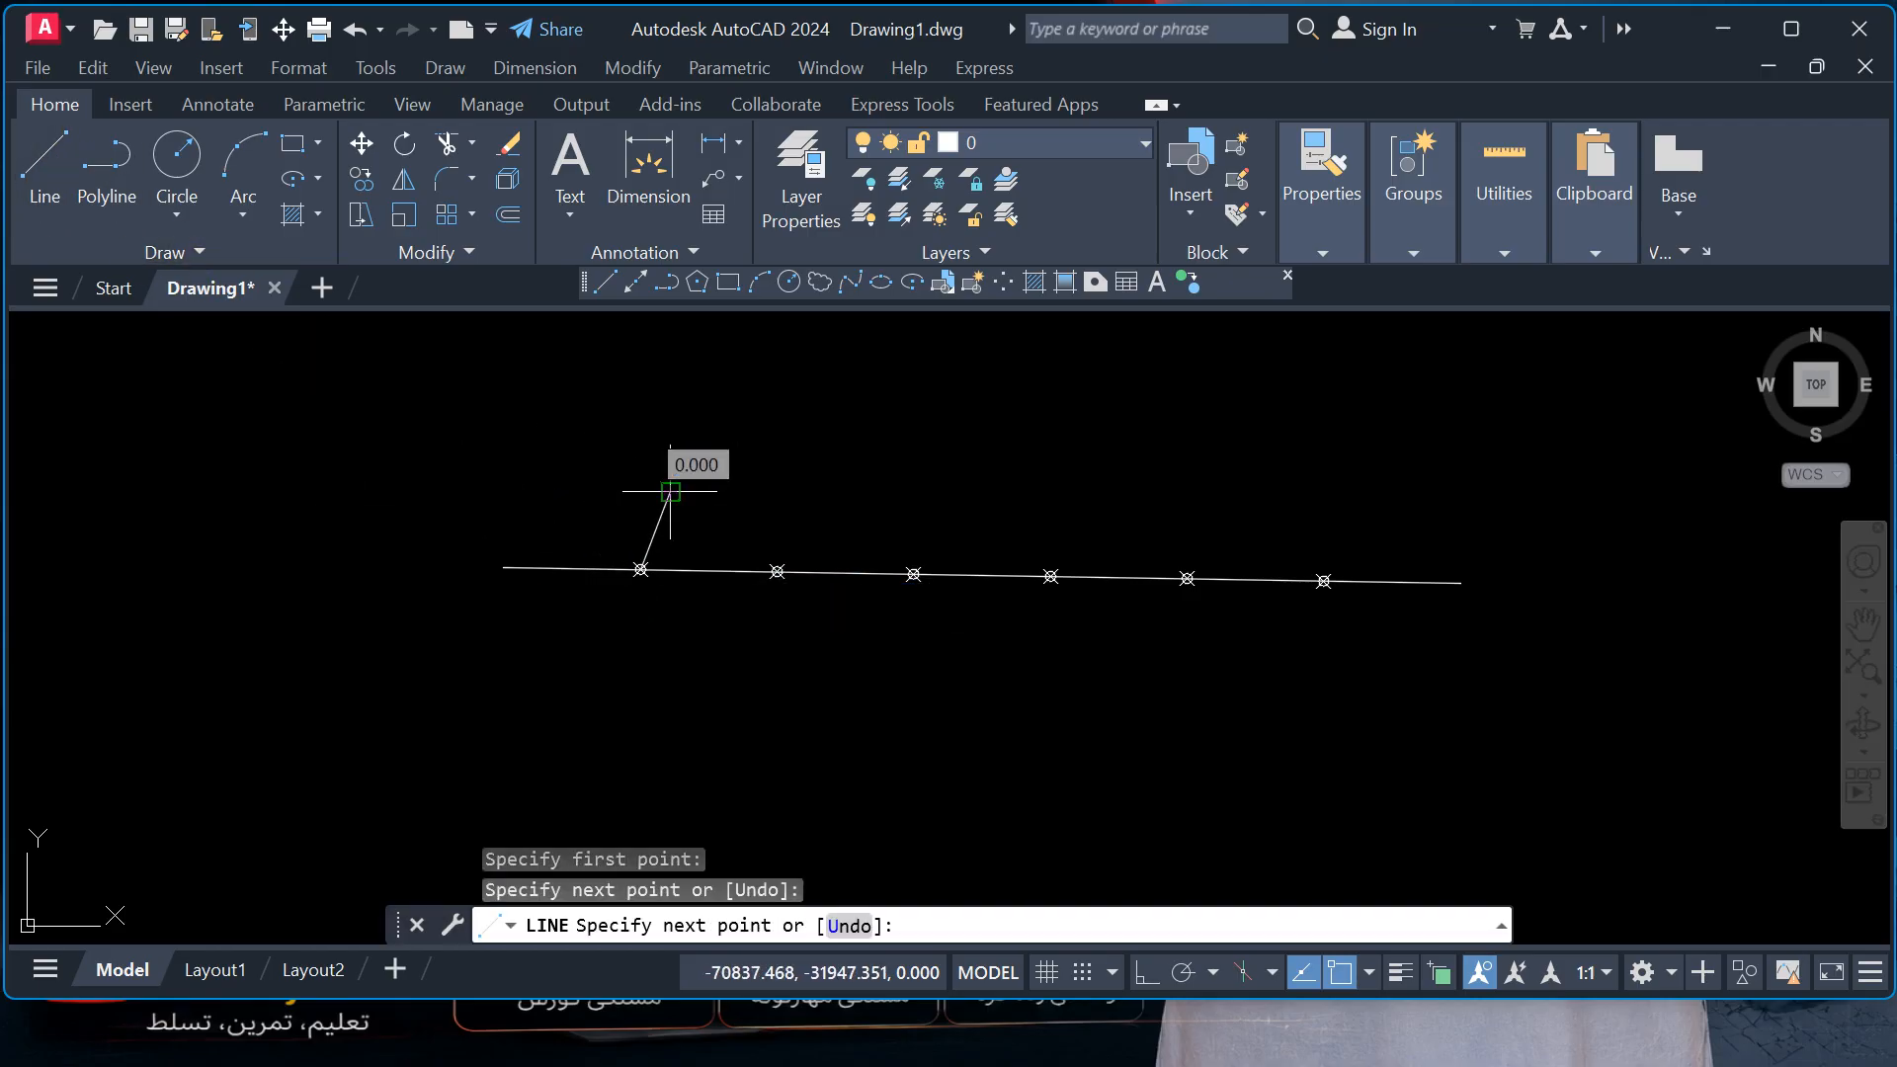
pyautogui.press('Escape')
pyautogui.moveTo(733, 522); pyautogui.dragTo(476, 461)
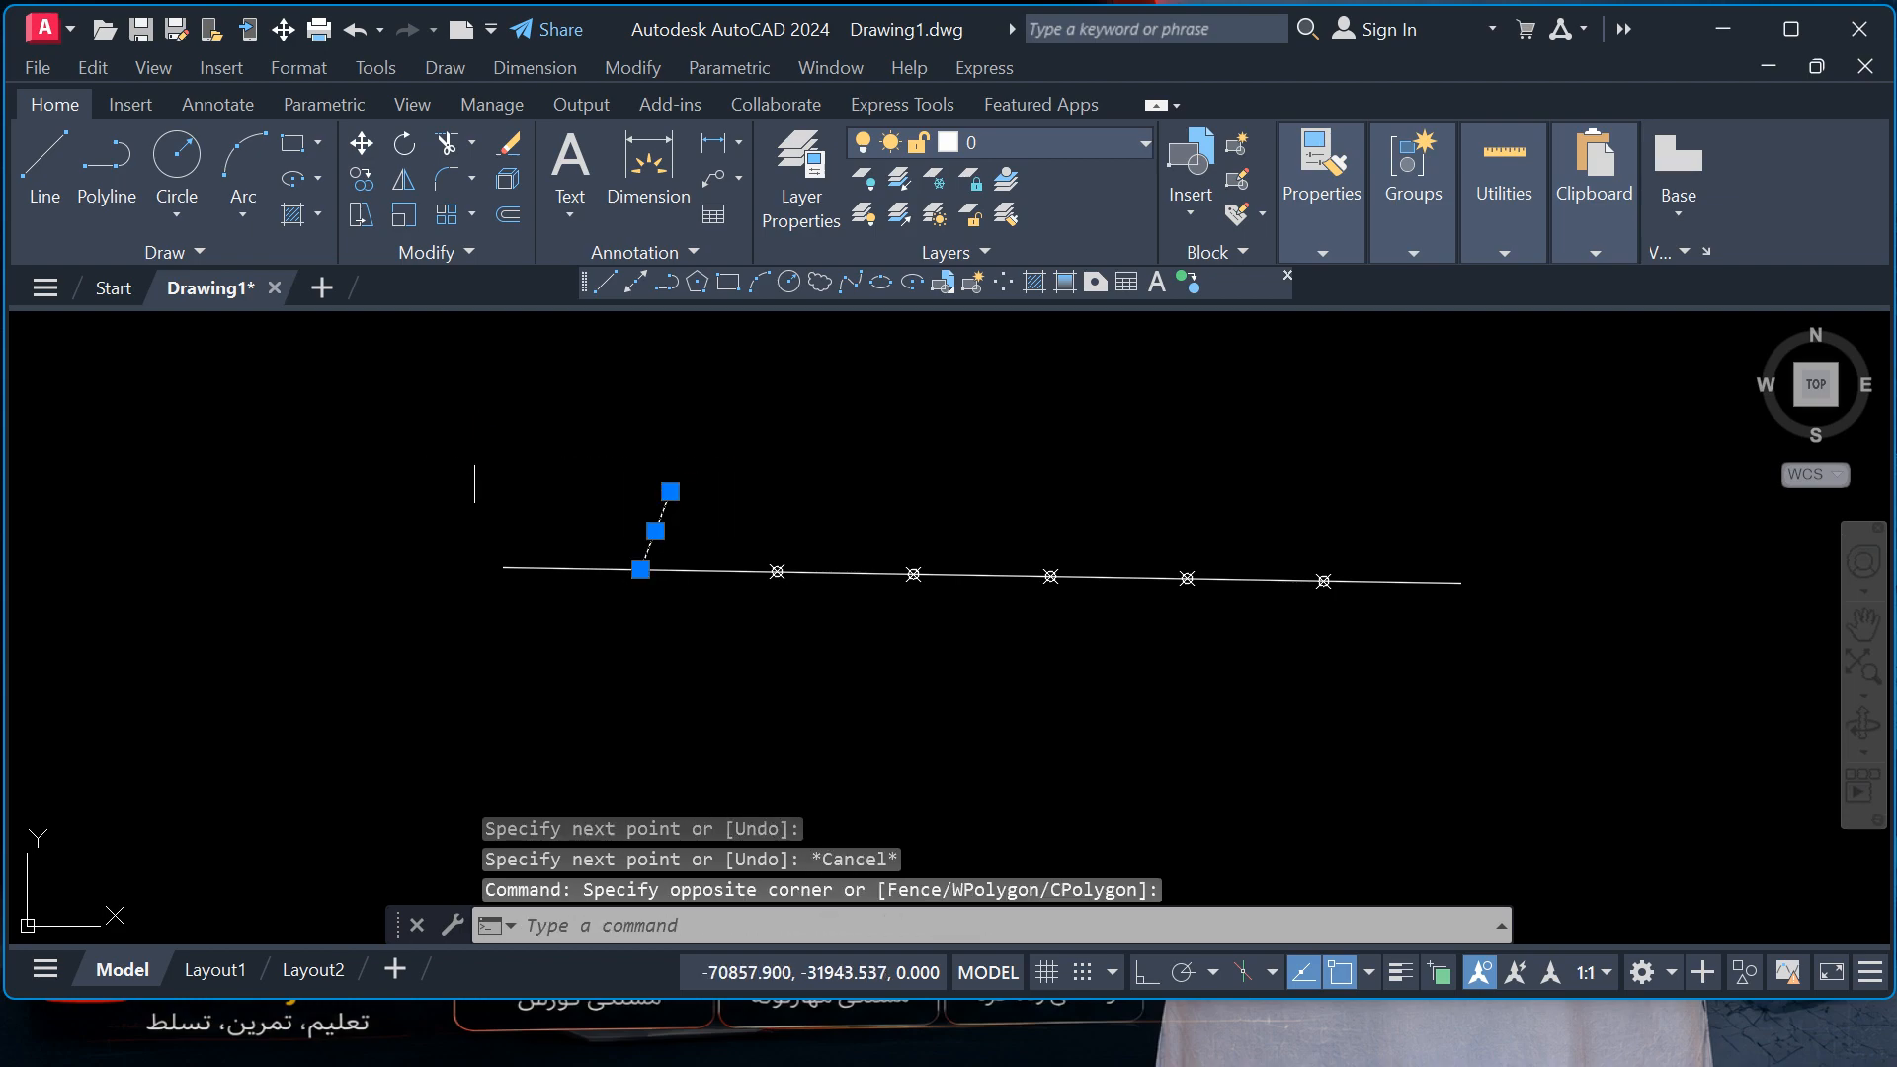
pyautogui.press('Delete')
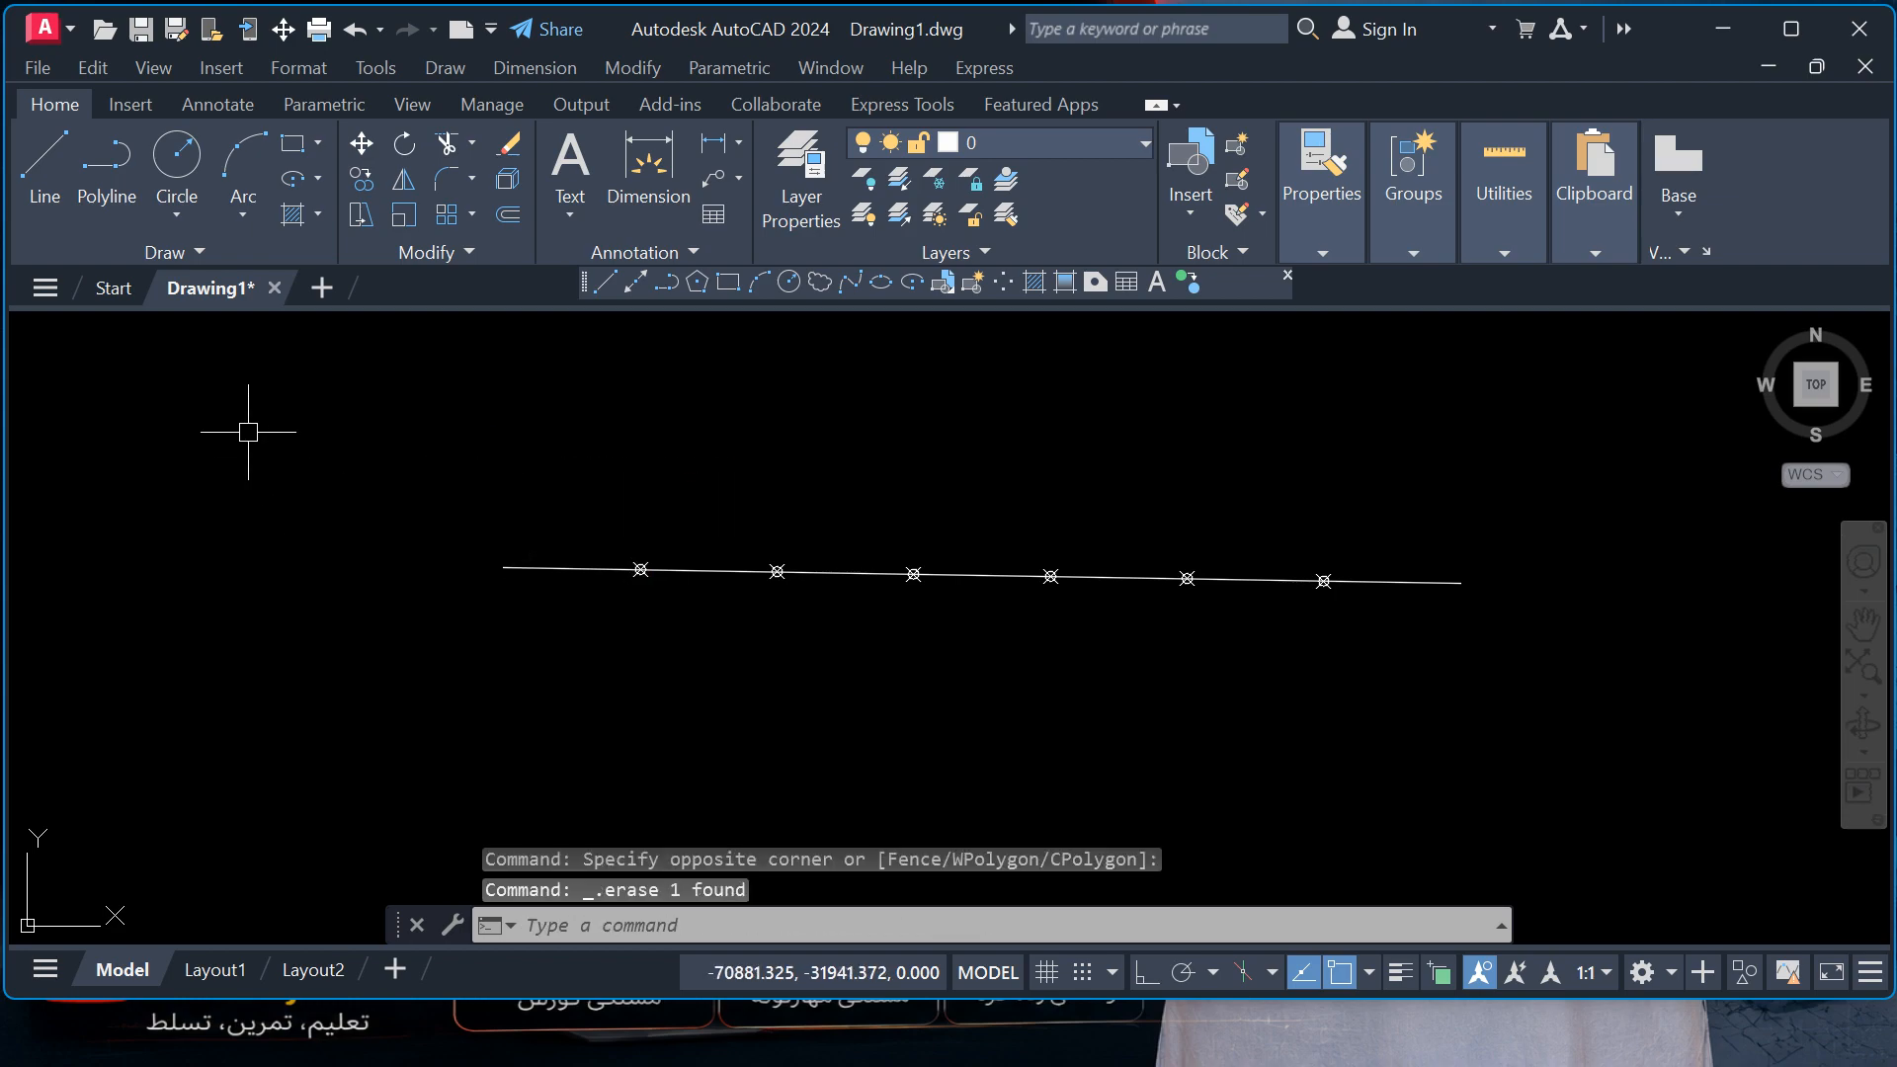
# - Draw an upright rectangle below and to the left of the divided line
pyautogui.click(291, 143)
pyautogui.click(202, 600)
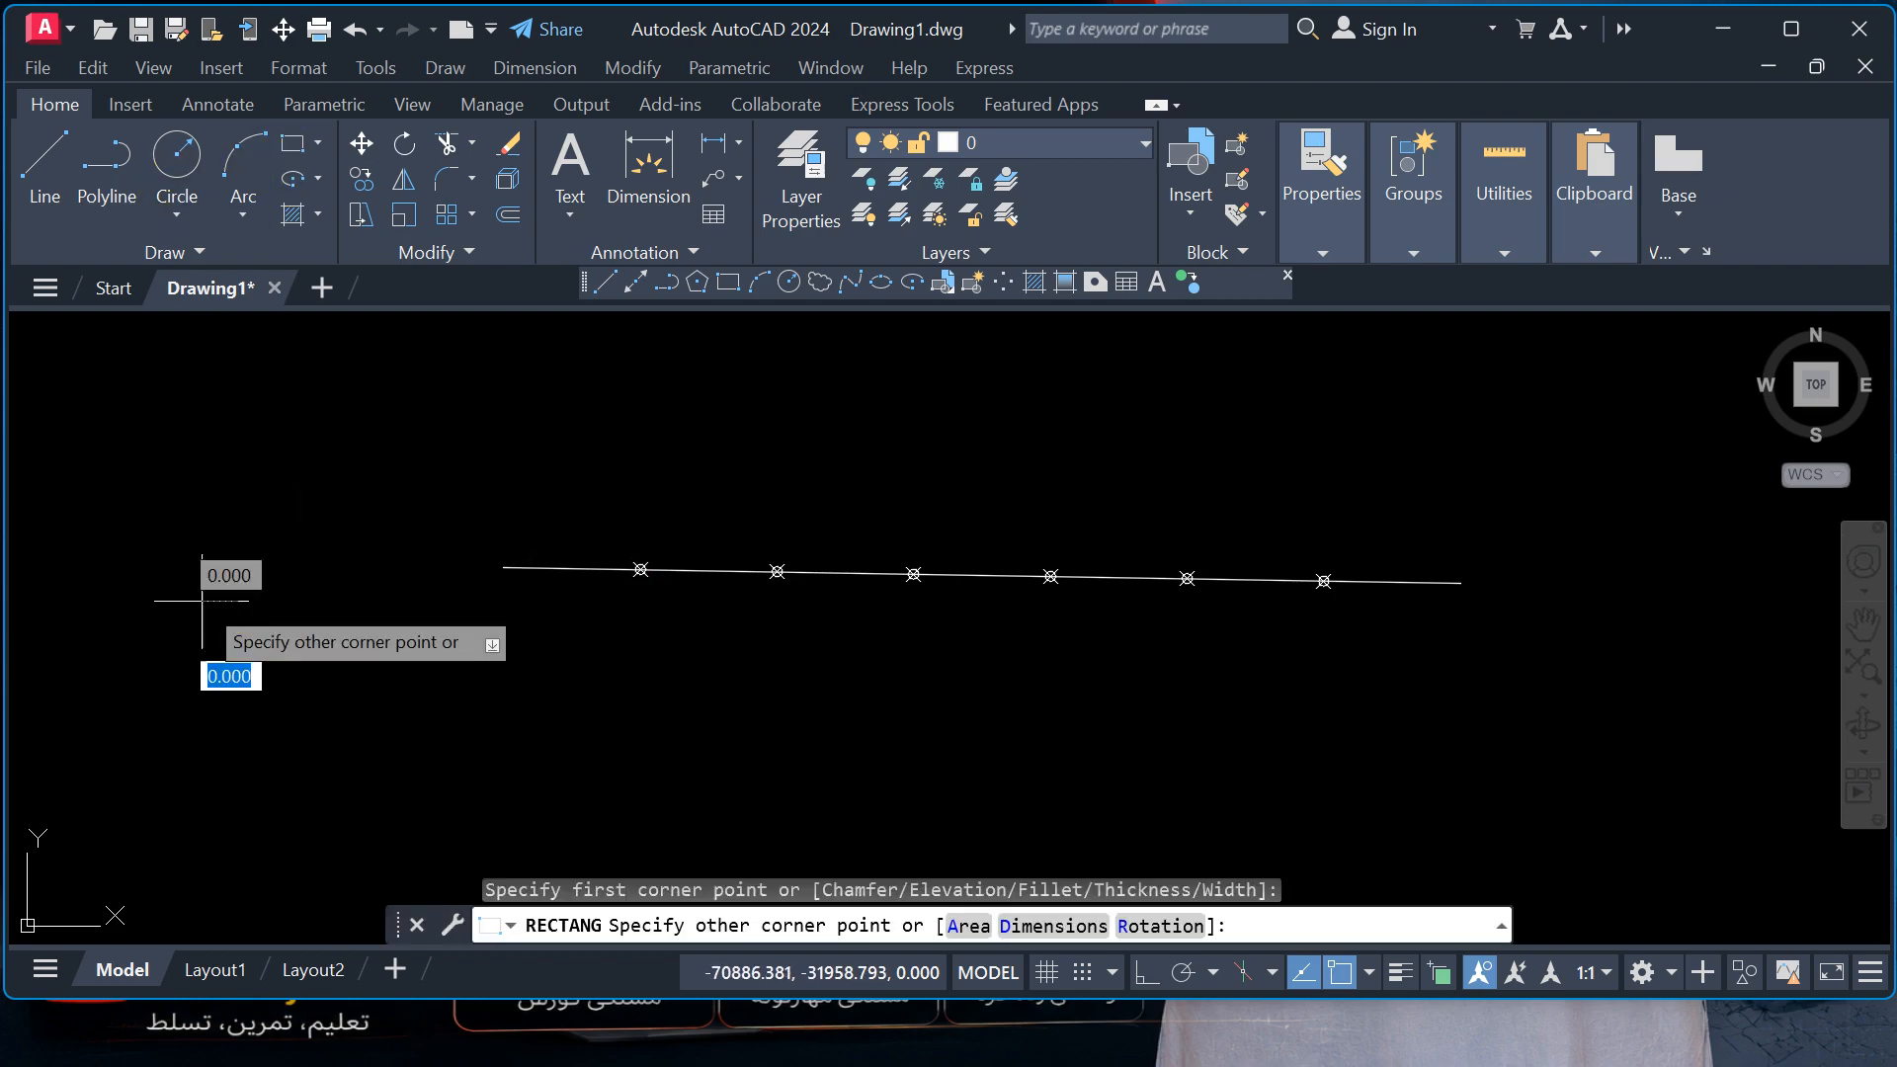
pyautogui.click(387, 837)
pyautogui.press('Escape')
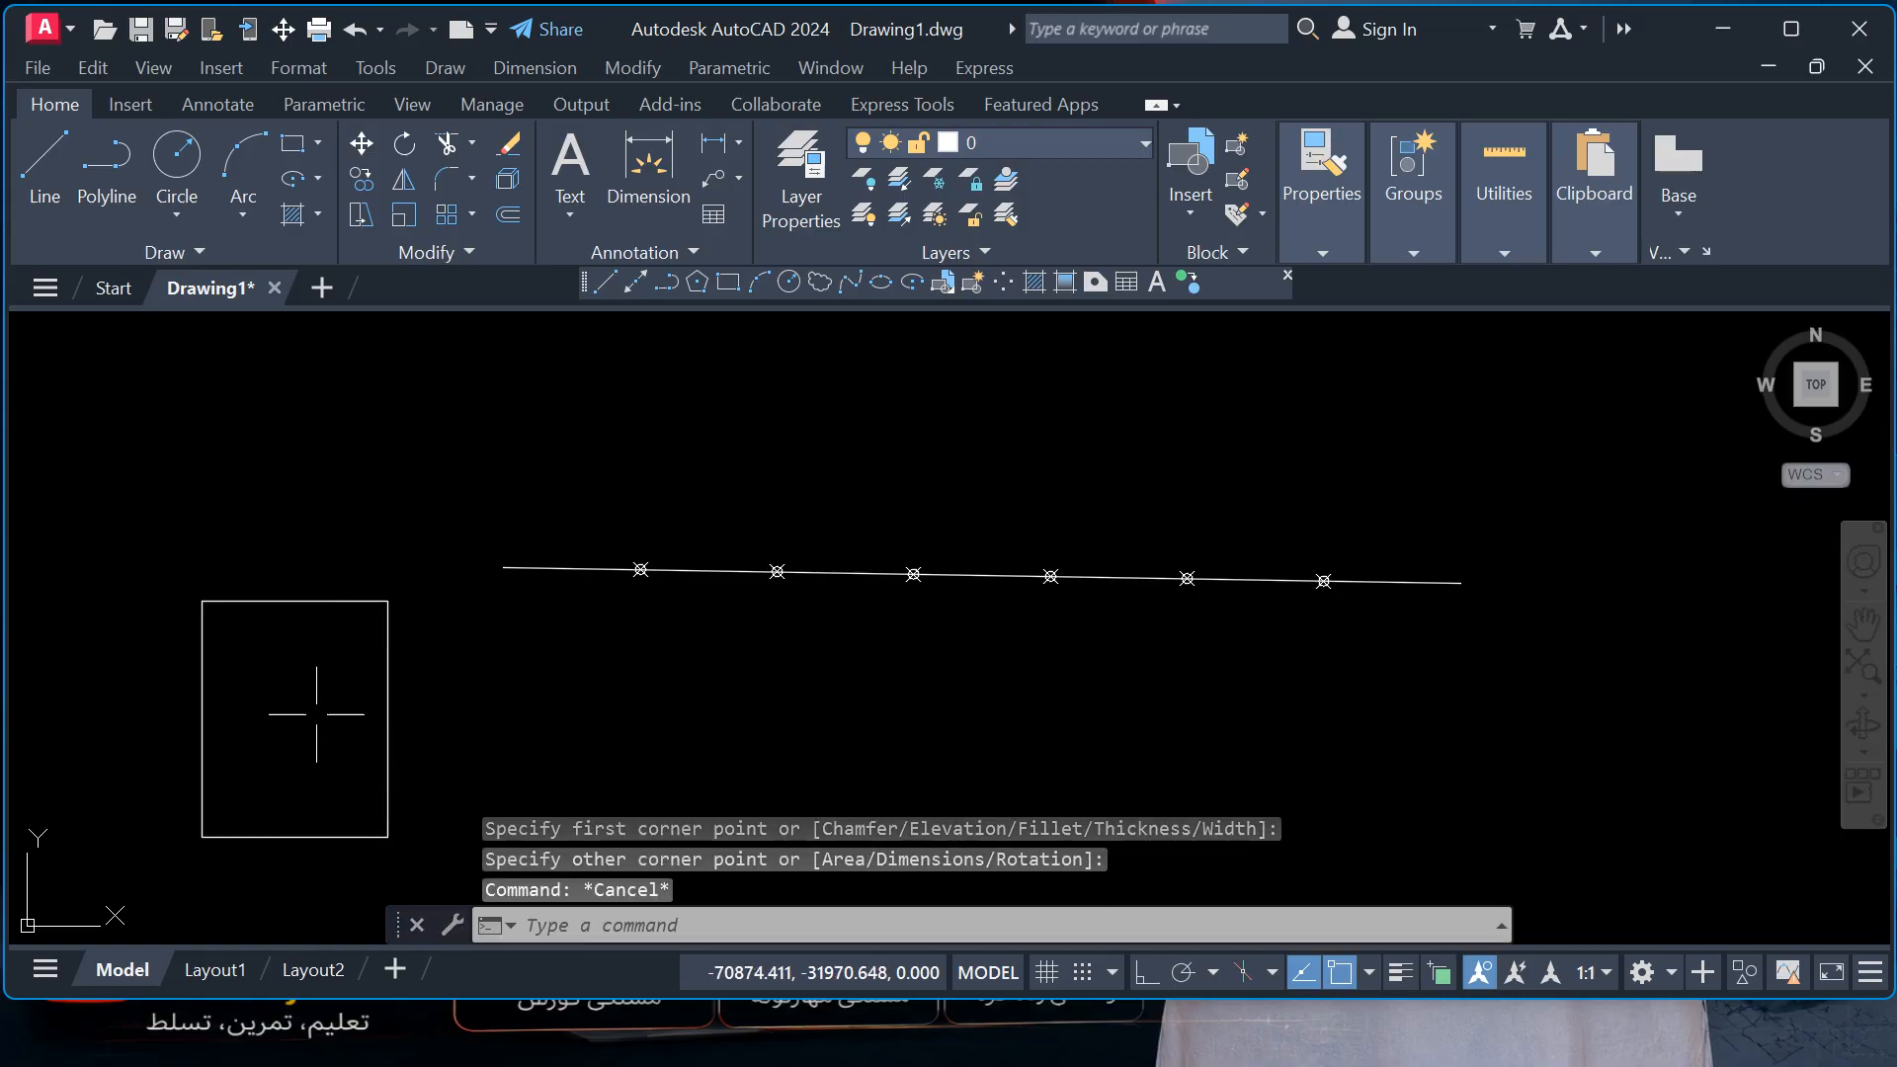
# - Draw a vertical line joining the midpoints of the rectangle's top and bottom edges, and erase it
pyautogui.click(44, 158)
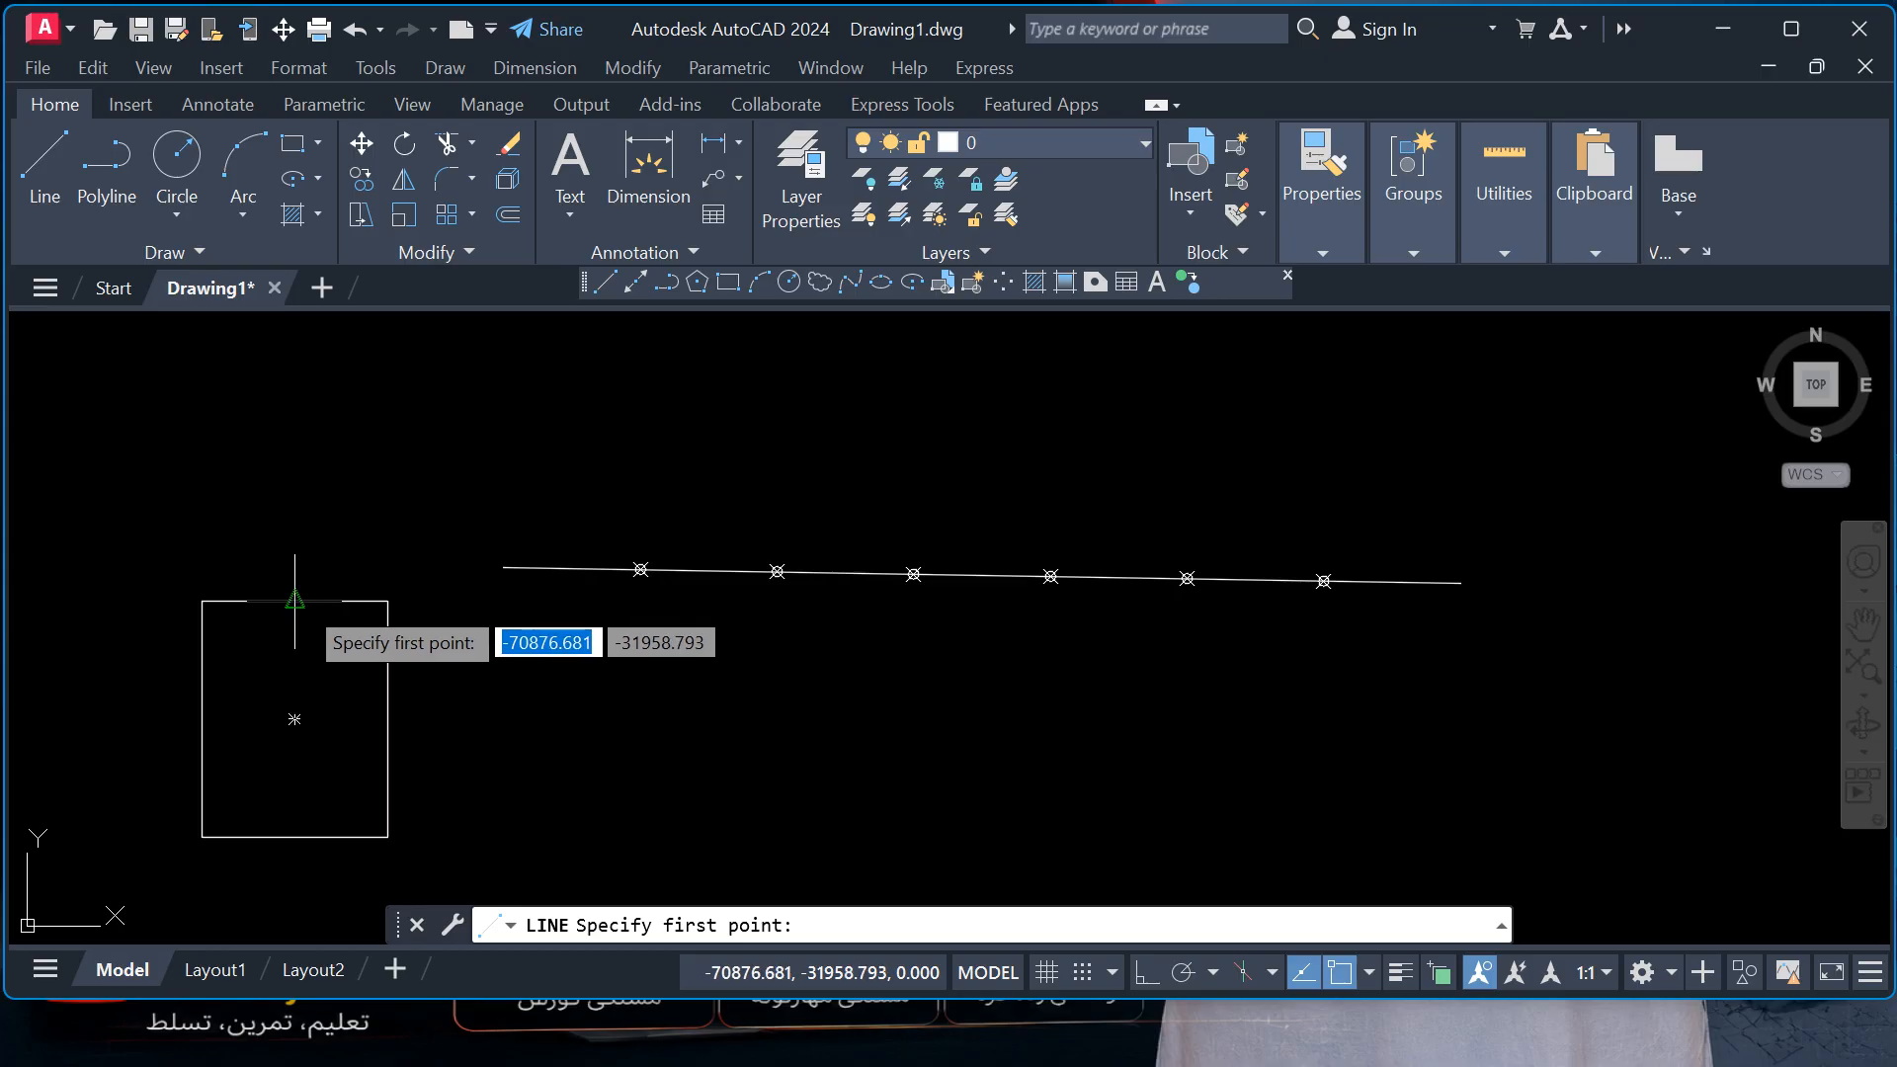
pyautogui.click(295, 601)
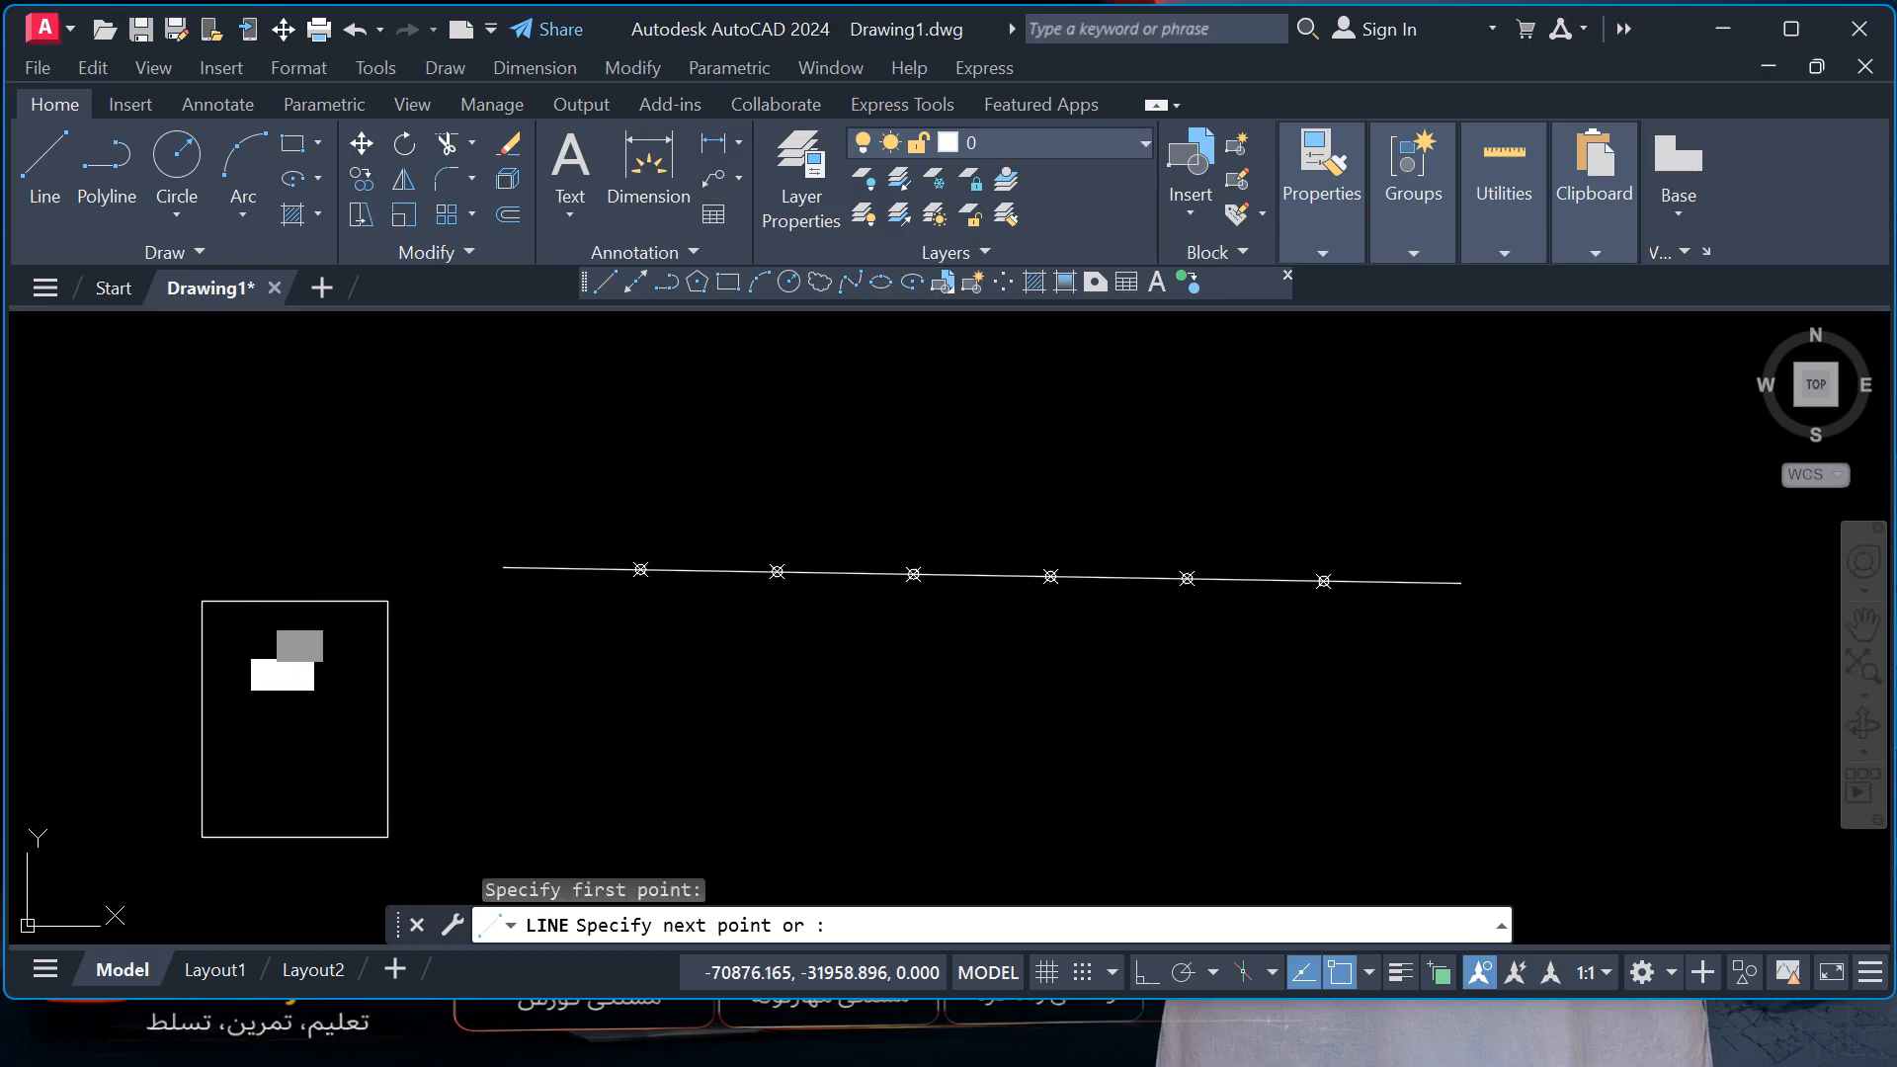
pyautogui.click(295, 836)
pyautogui.press('Escape')
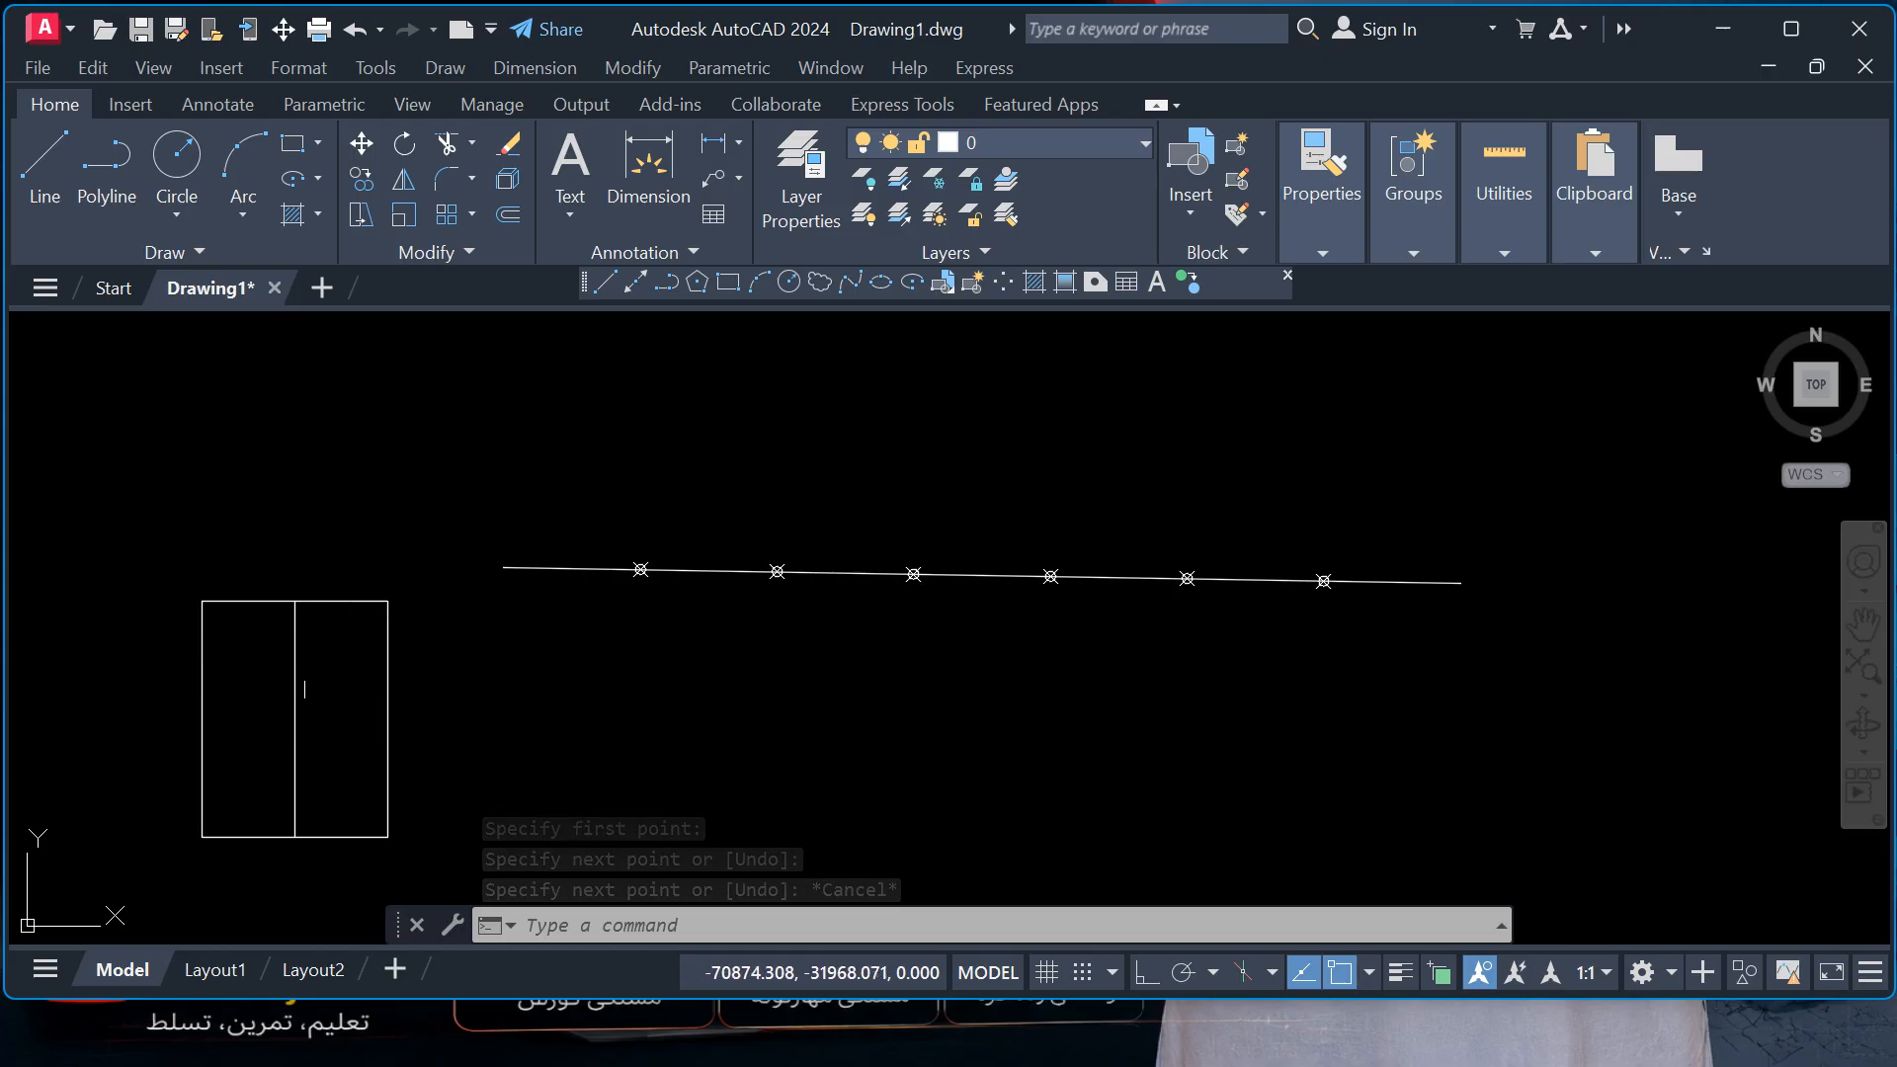
pyautogui.click(295, 686)
pyautogui.press('Delete')
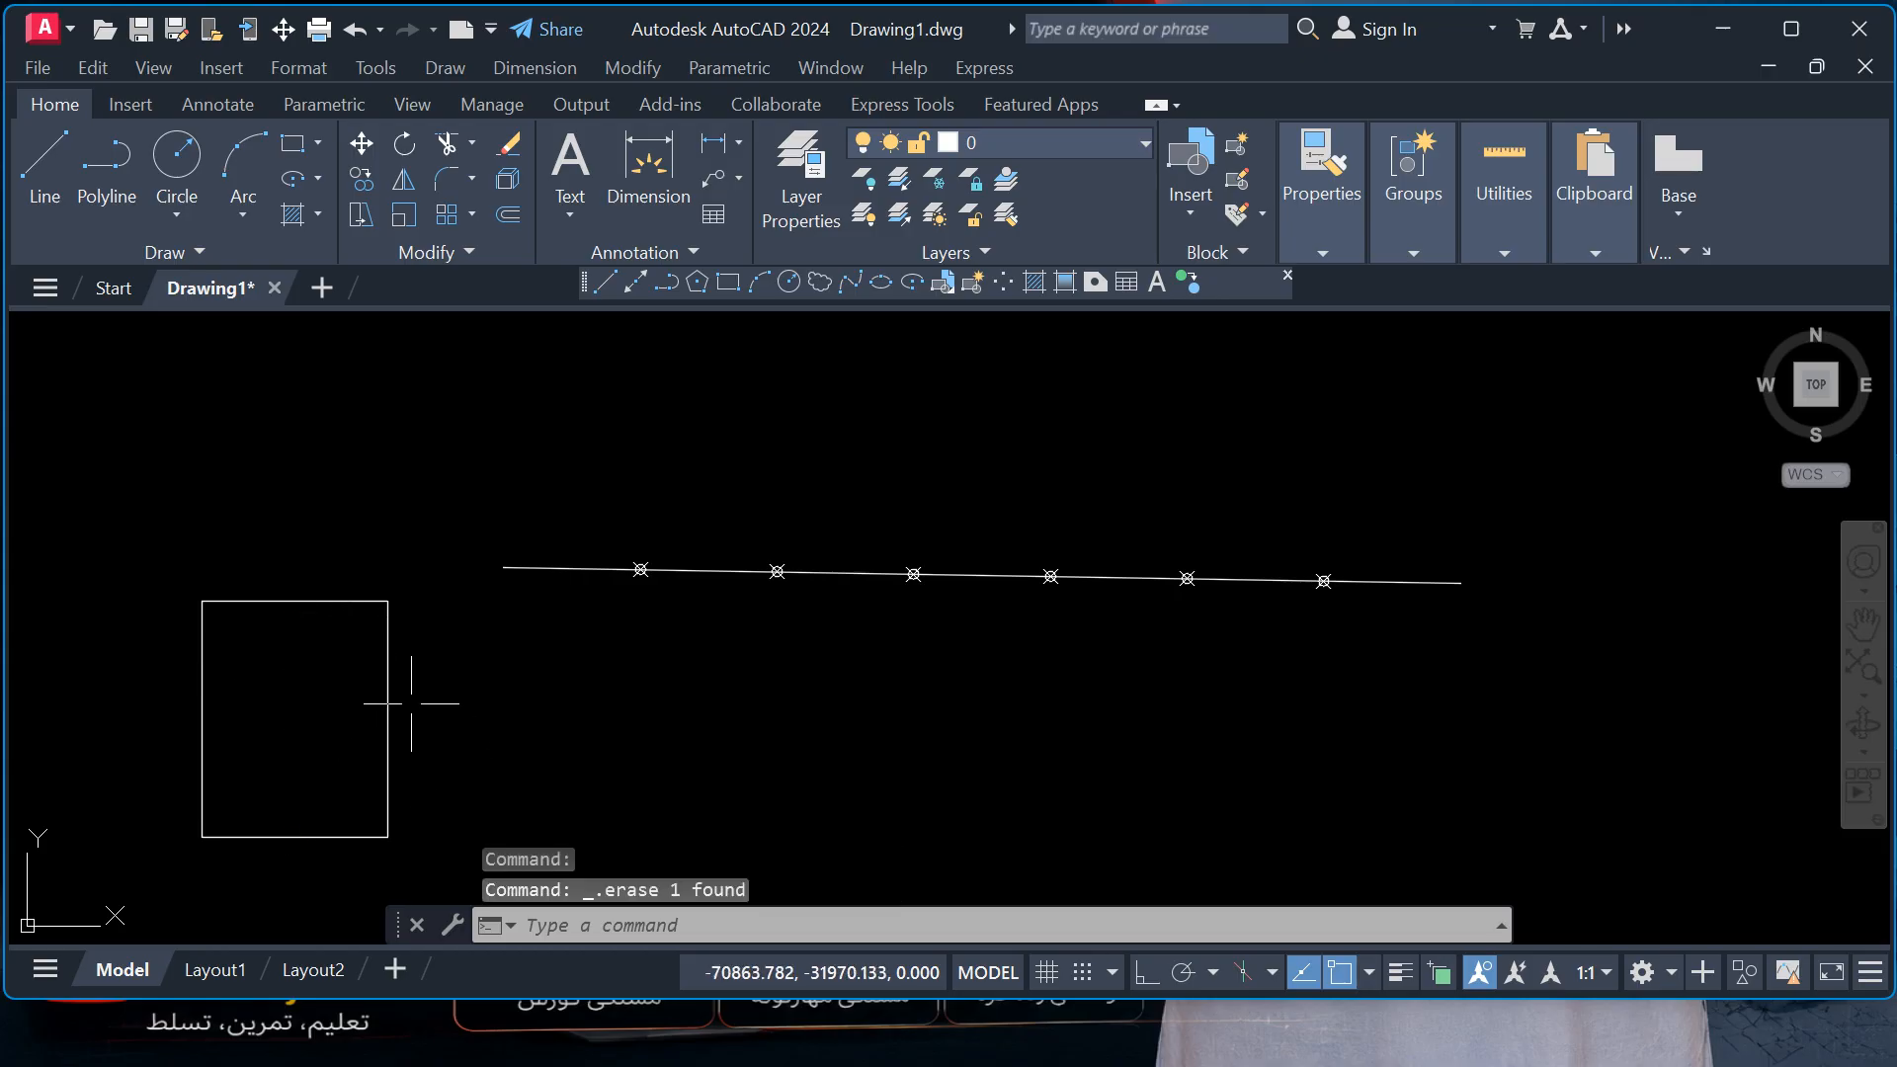
# - Explode the rectangle into separate edge lines and check that its top edge can be selected on its own
pyautogui.moveTo(292, 719); pyautogui.dragTo(804, 541, button='middle')
pyautogui.scroll(2, 818, 596)
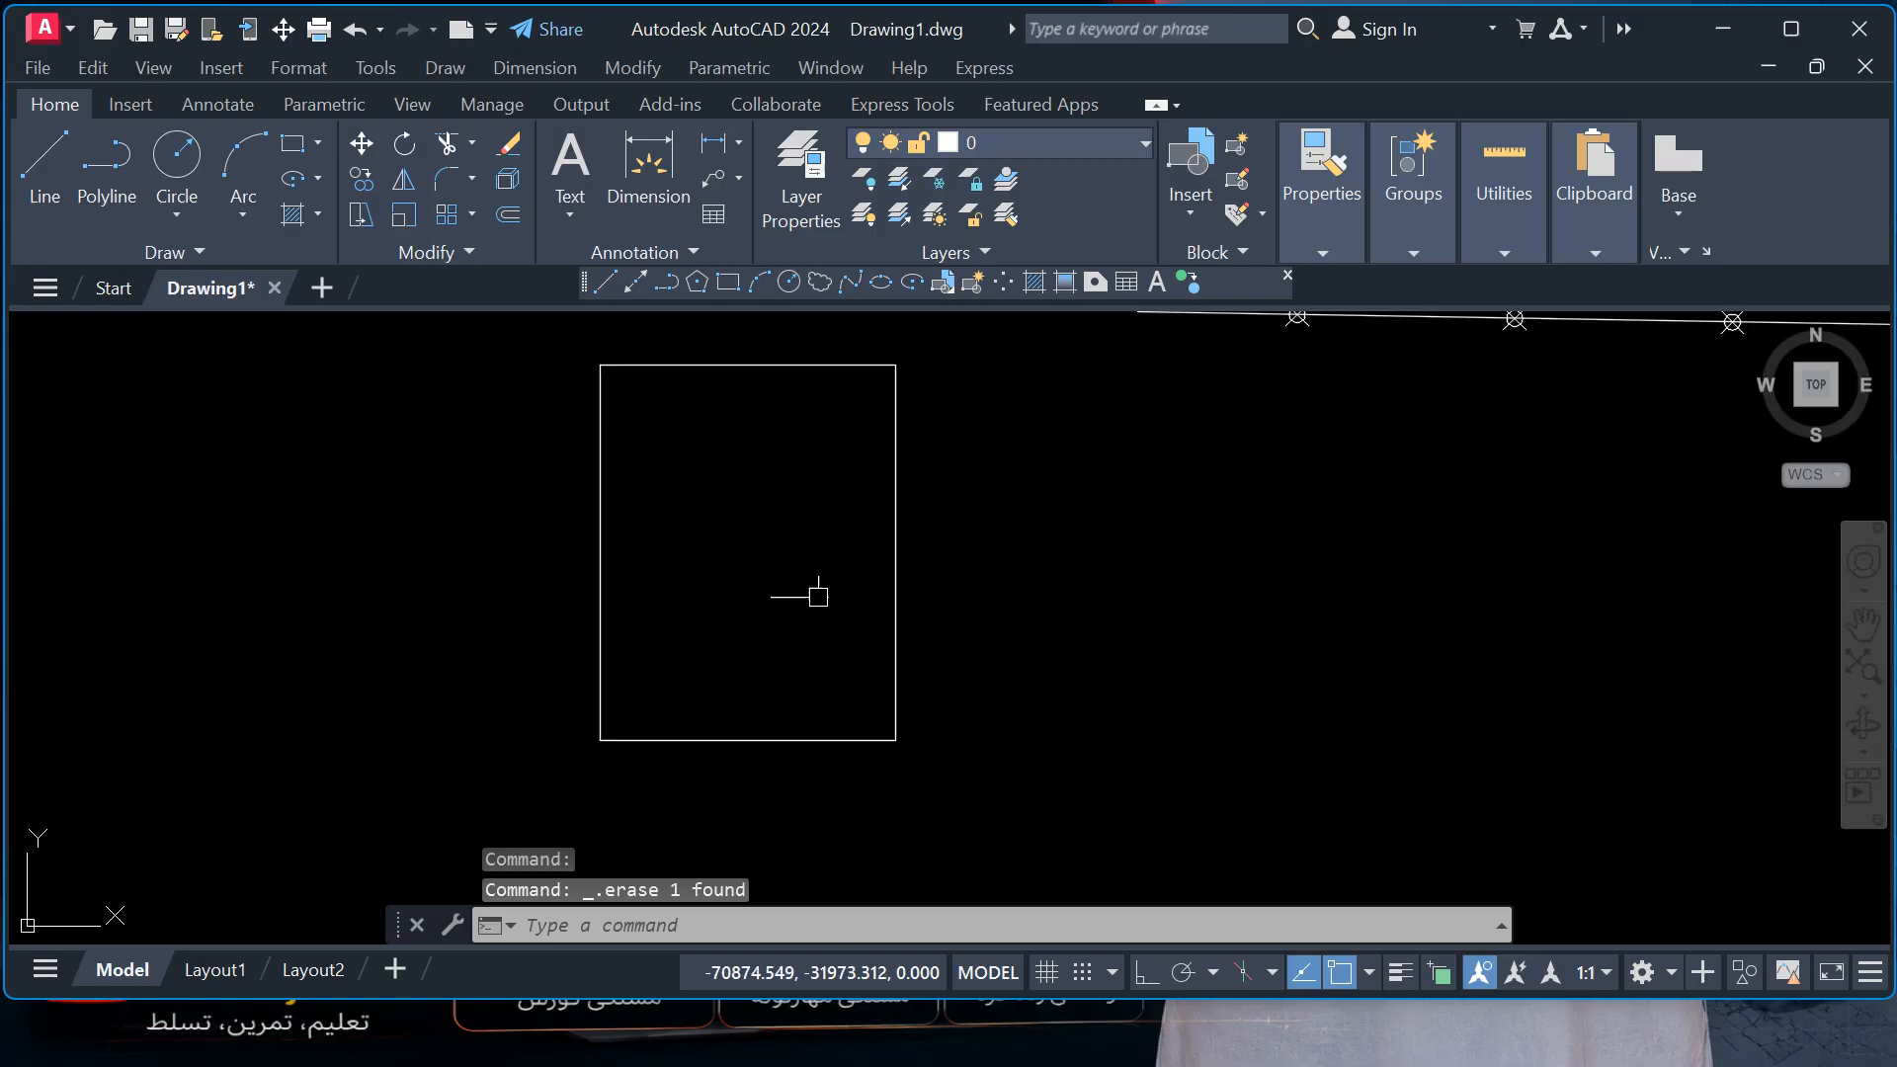
pyautogui.click(896, 583)
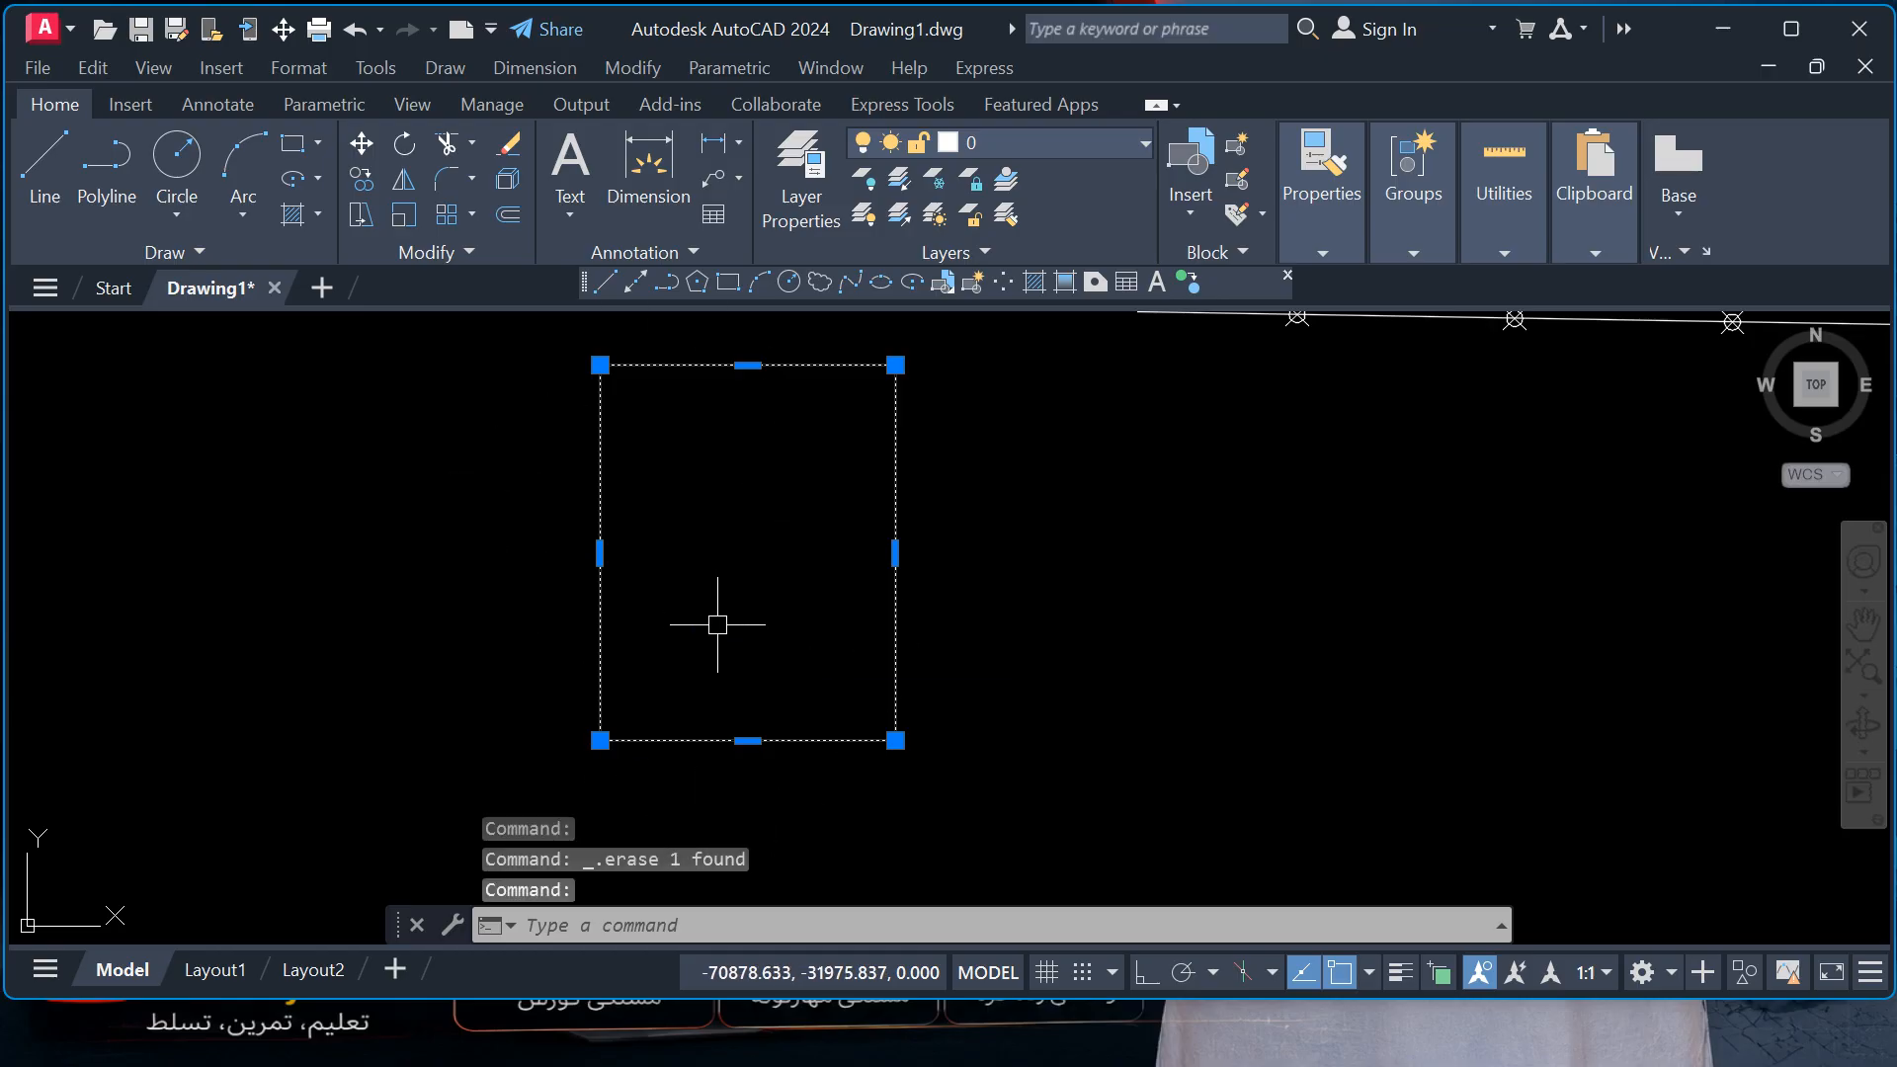
pyautogui.write('x')
pyautogui.press('Return')
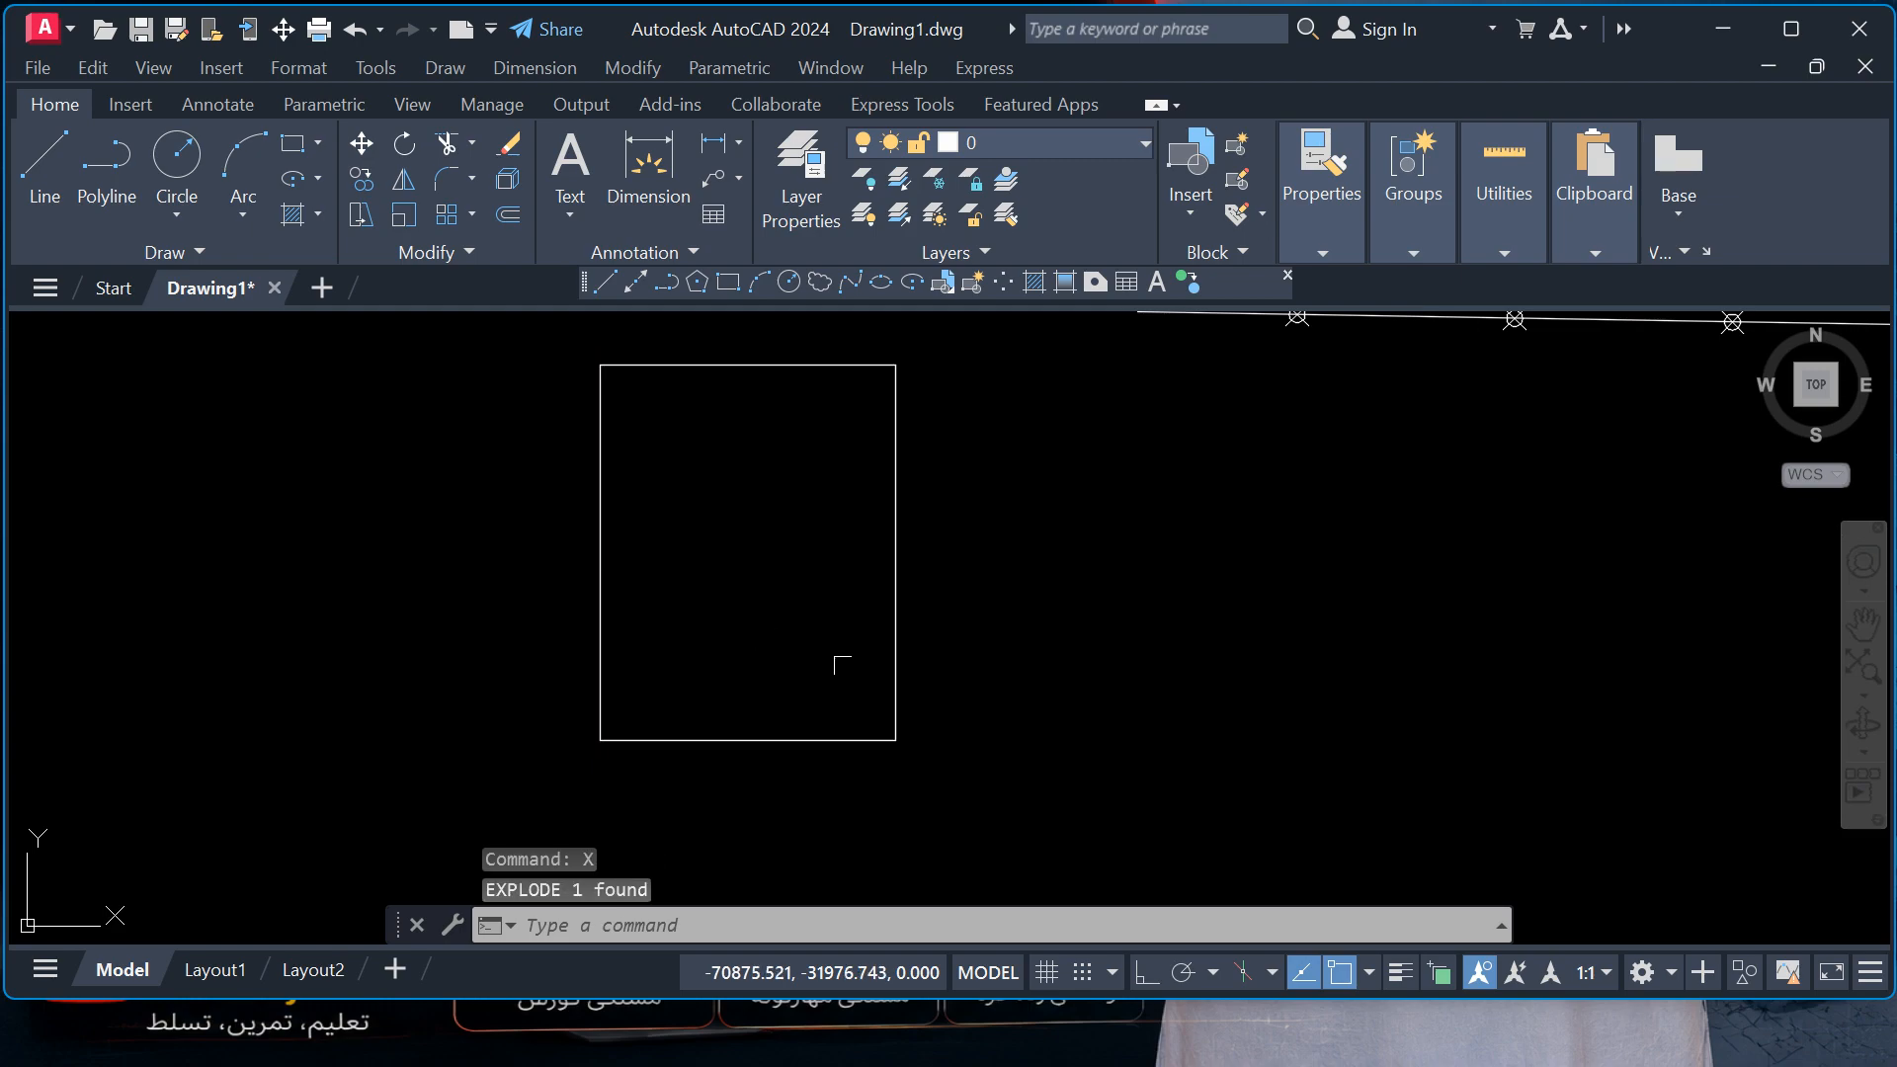
pyautogui.click(817, 367)
pyautogui.press('Escape')
pyautogui.press('Escape')
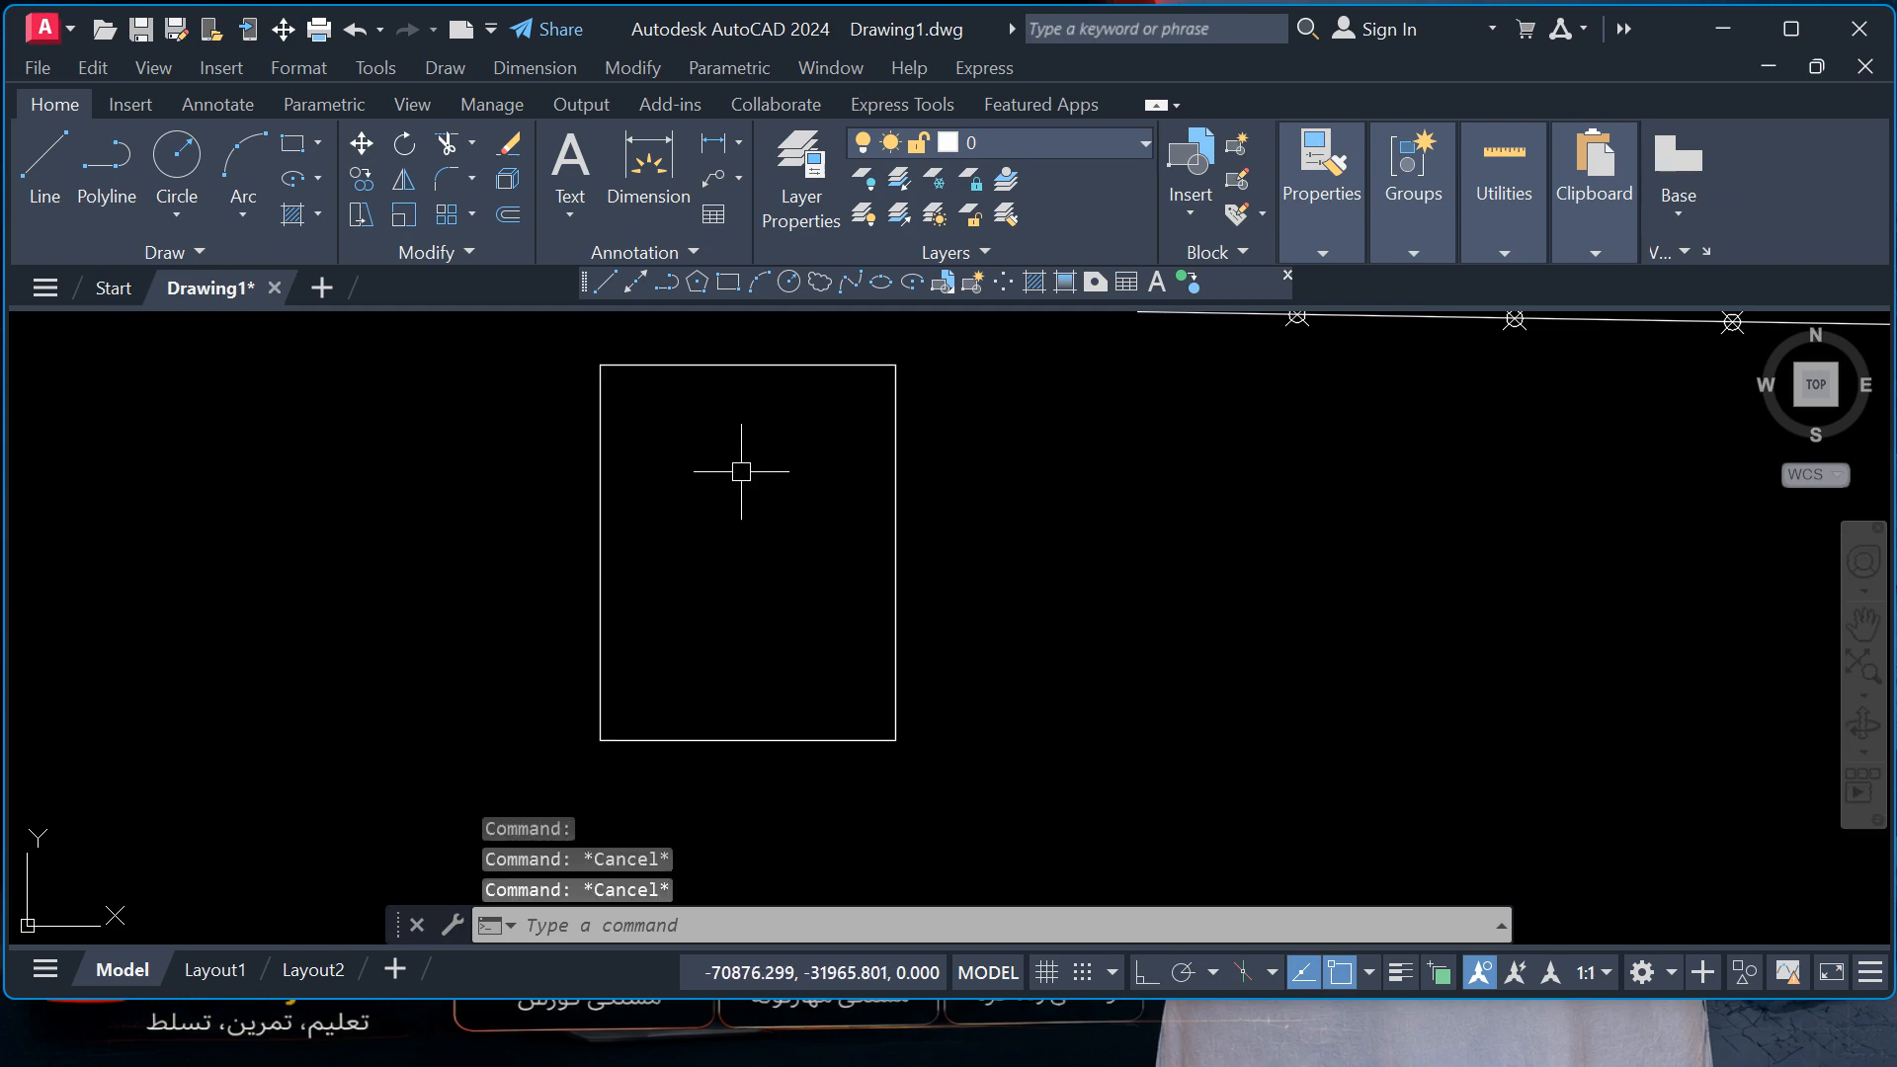
# - Divide the rectangle's top edge into 4 equal segments
pyautogui.click(209, 249)
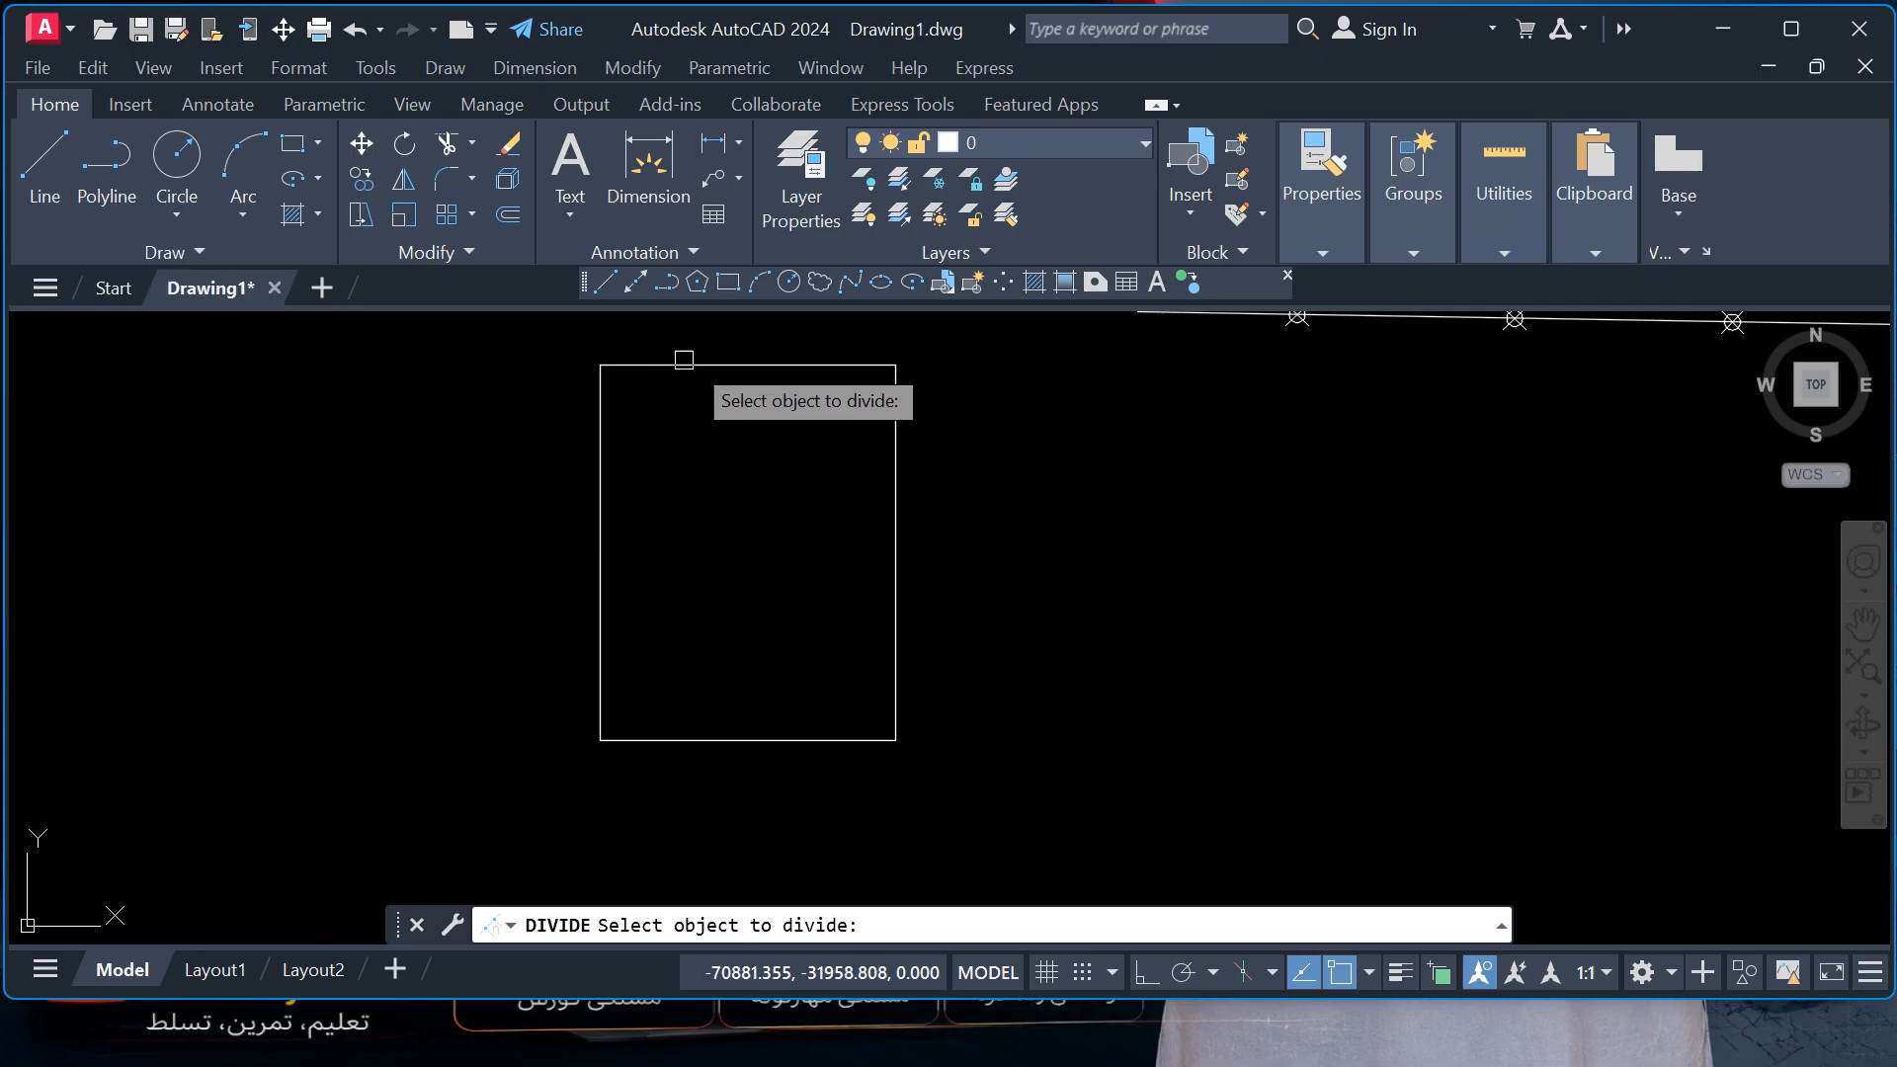
pyautogui.click(734, 365)
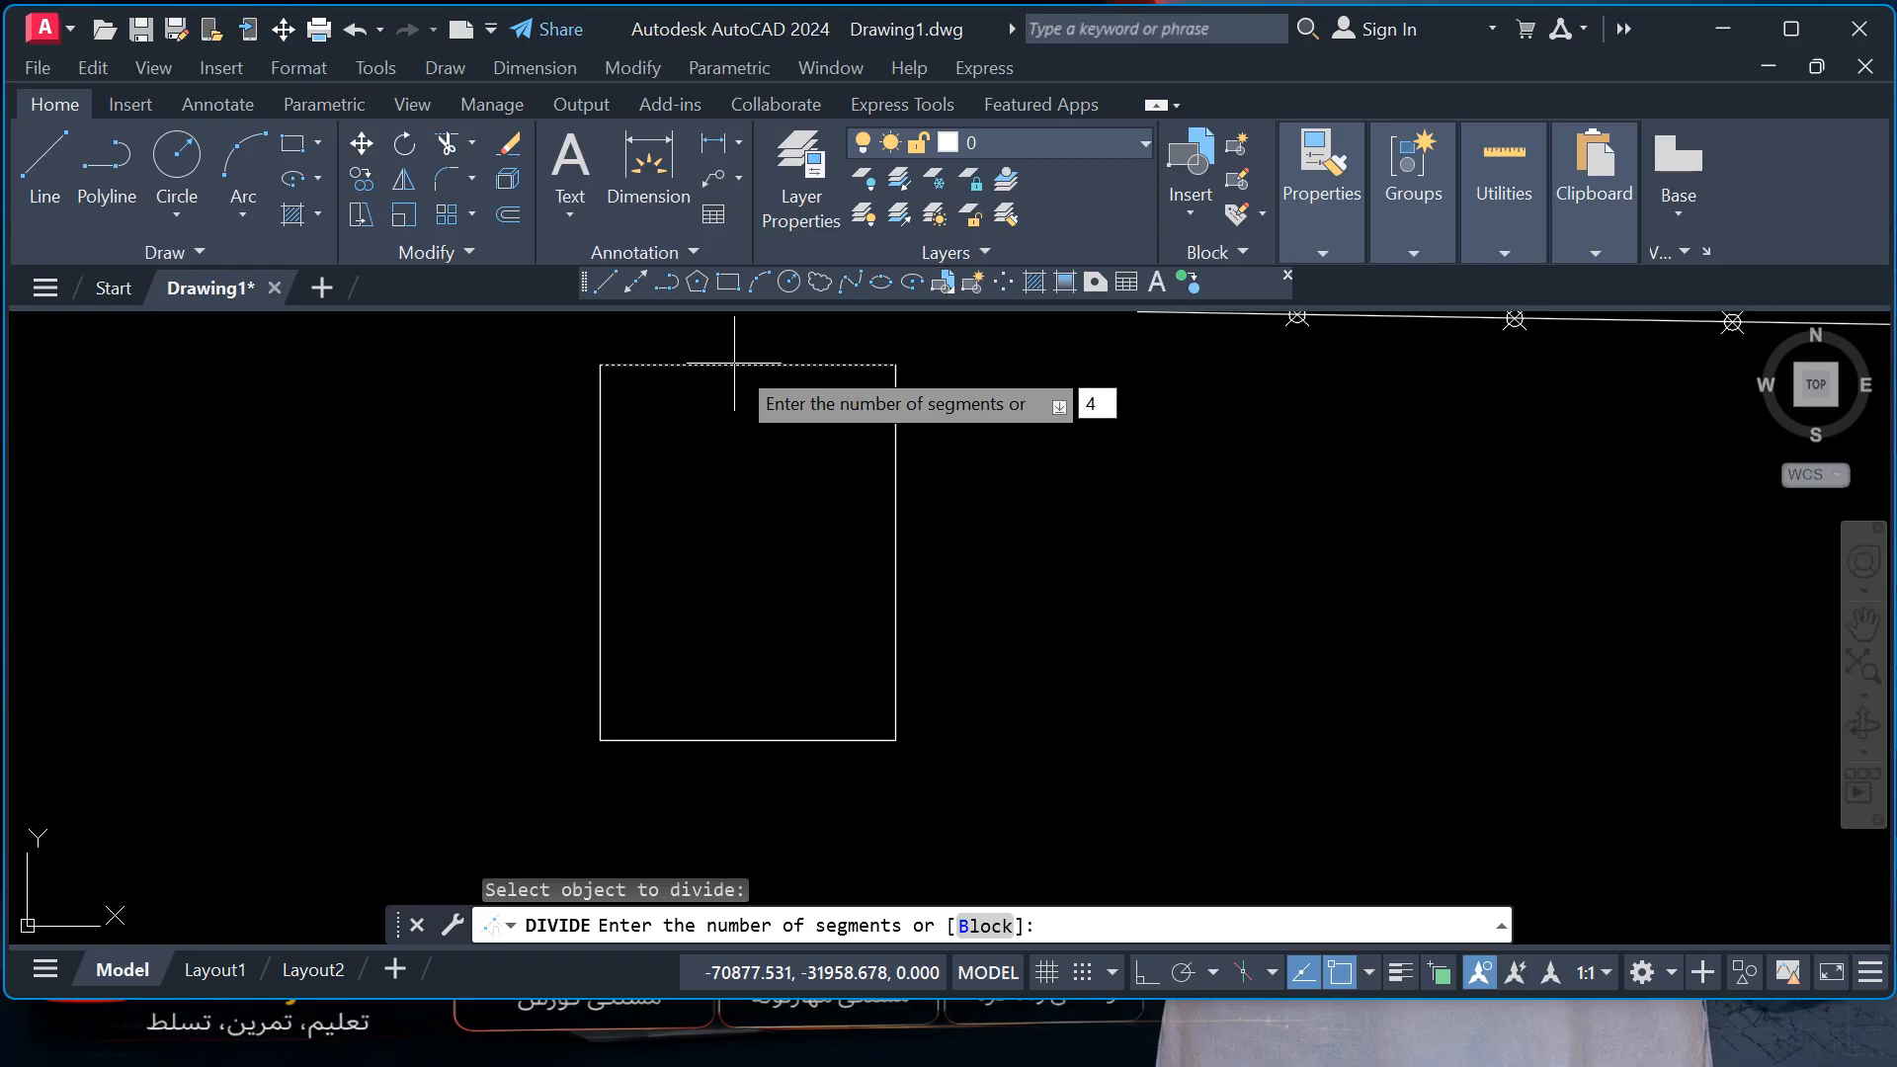
pyautogui.press('Return')
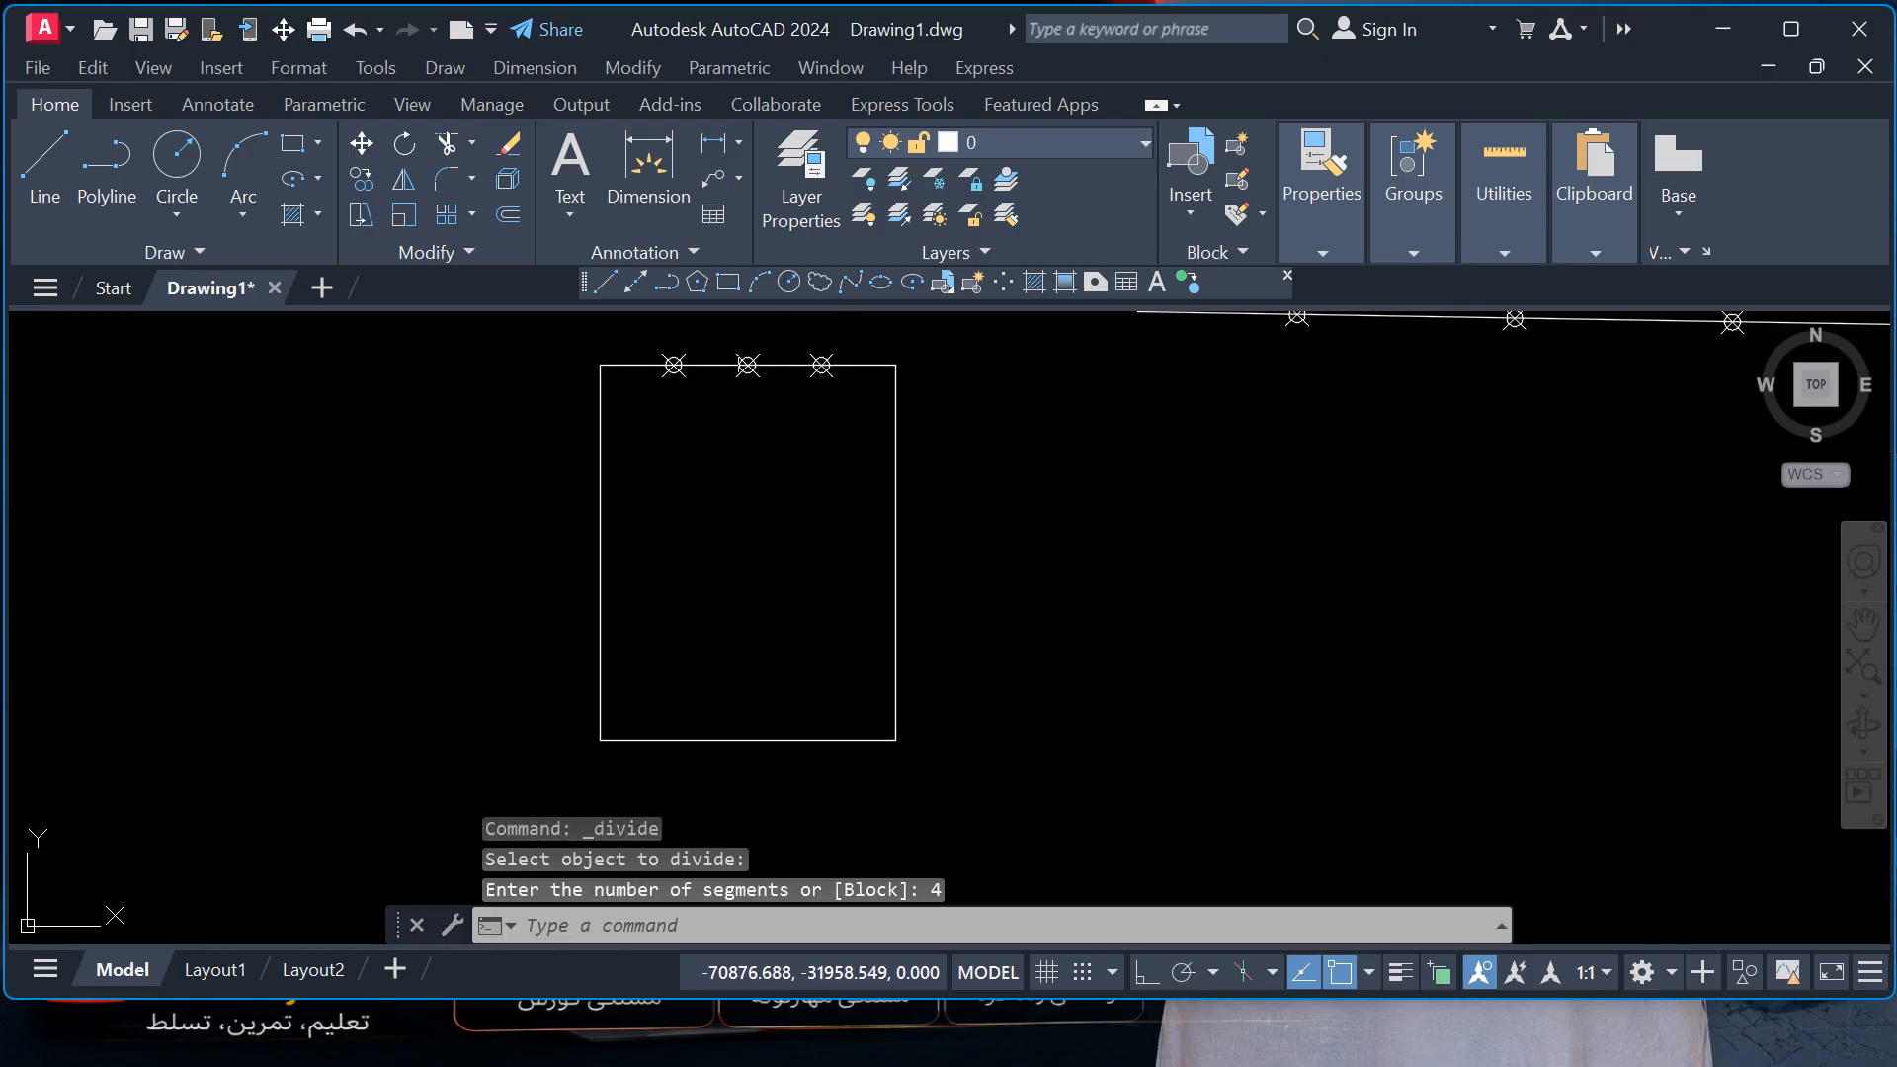
# - Copy the rectangle's right edge from its upper endpoint onto each of the three division points on the top edge
pyautogui.click(973, 496)
pyautogui.click(882, 447)
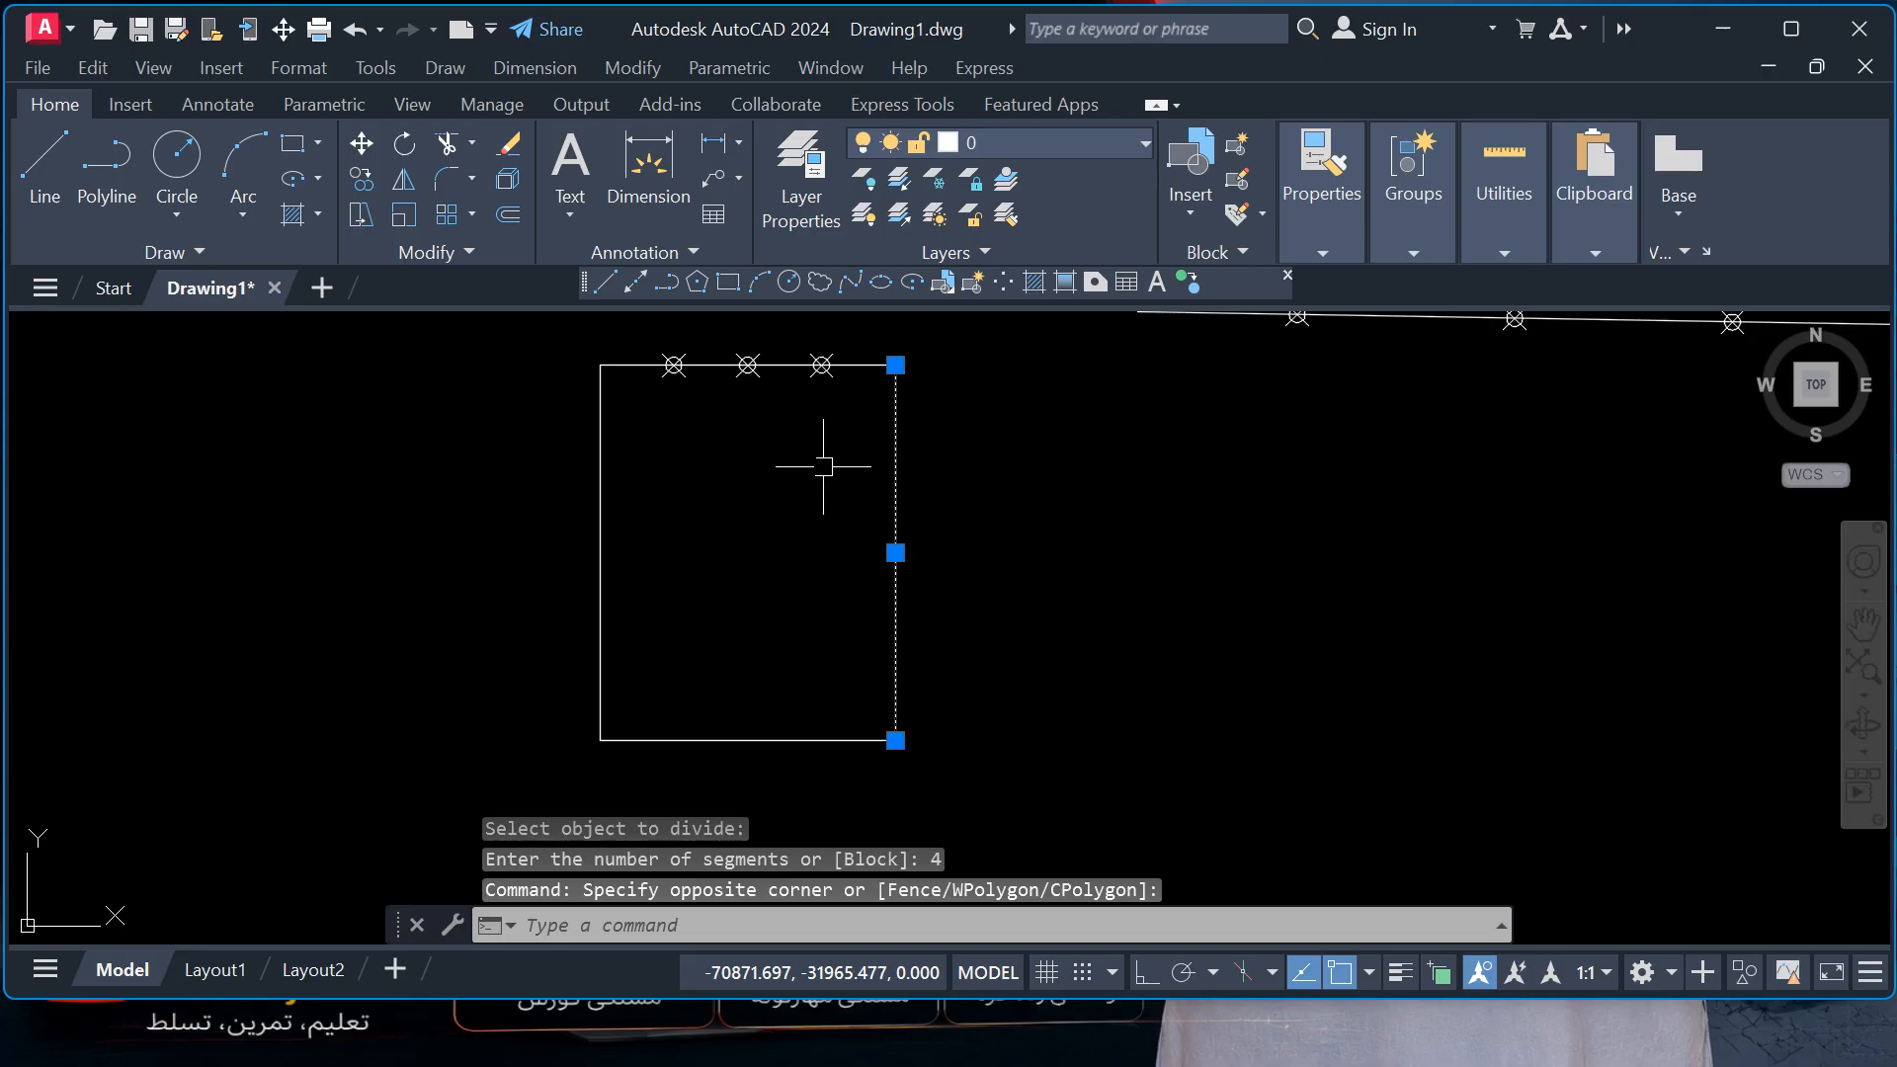
pyautogui.click(361, 176)
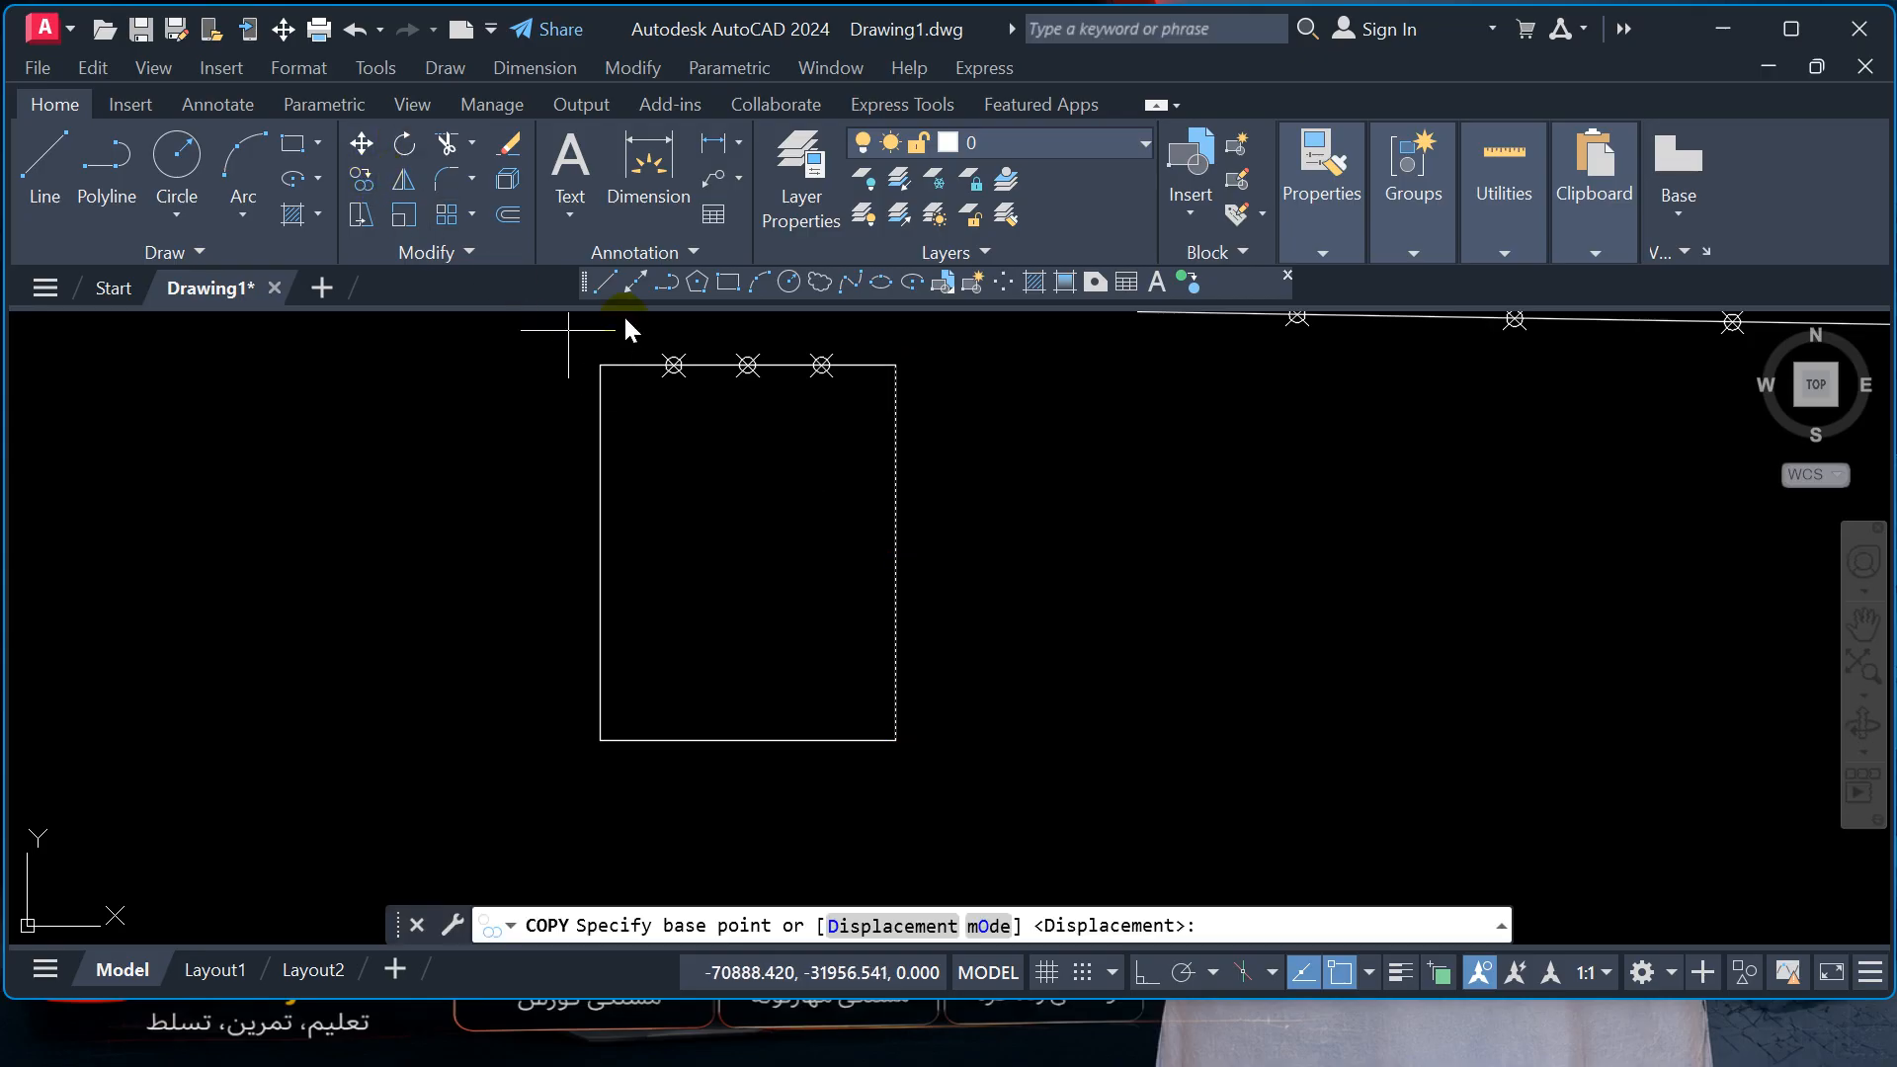
pyautogui.click(895, 365)
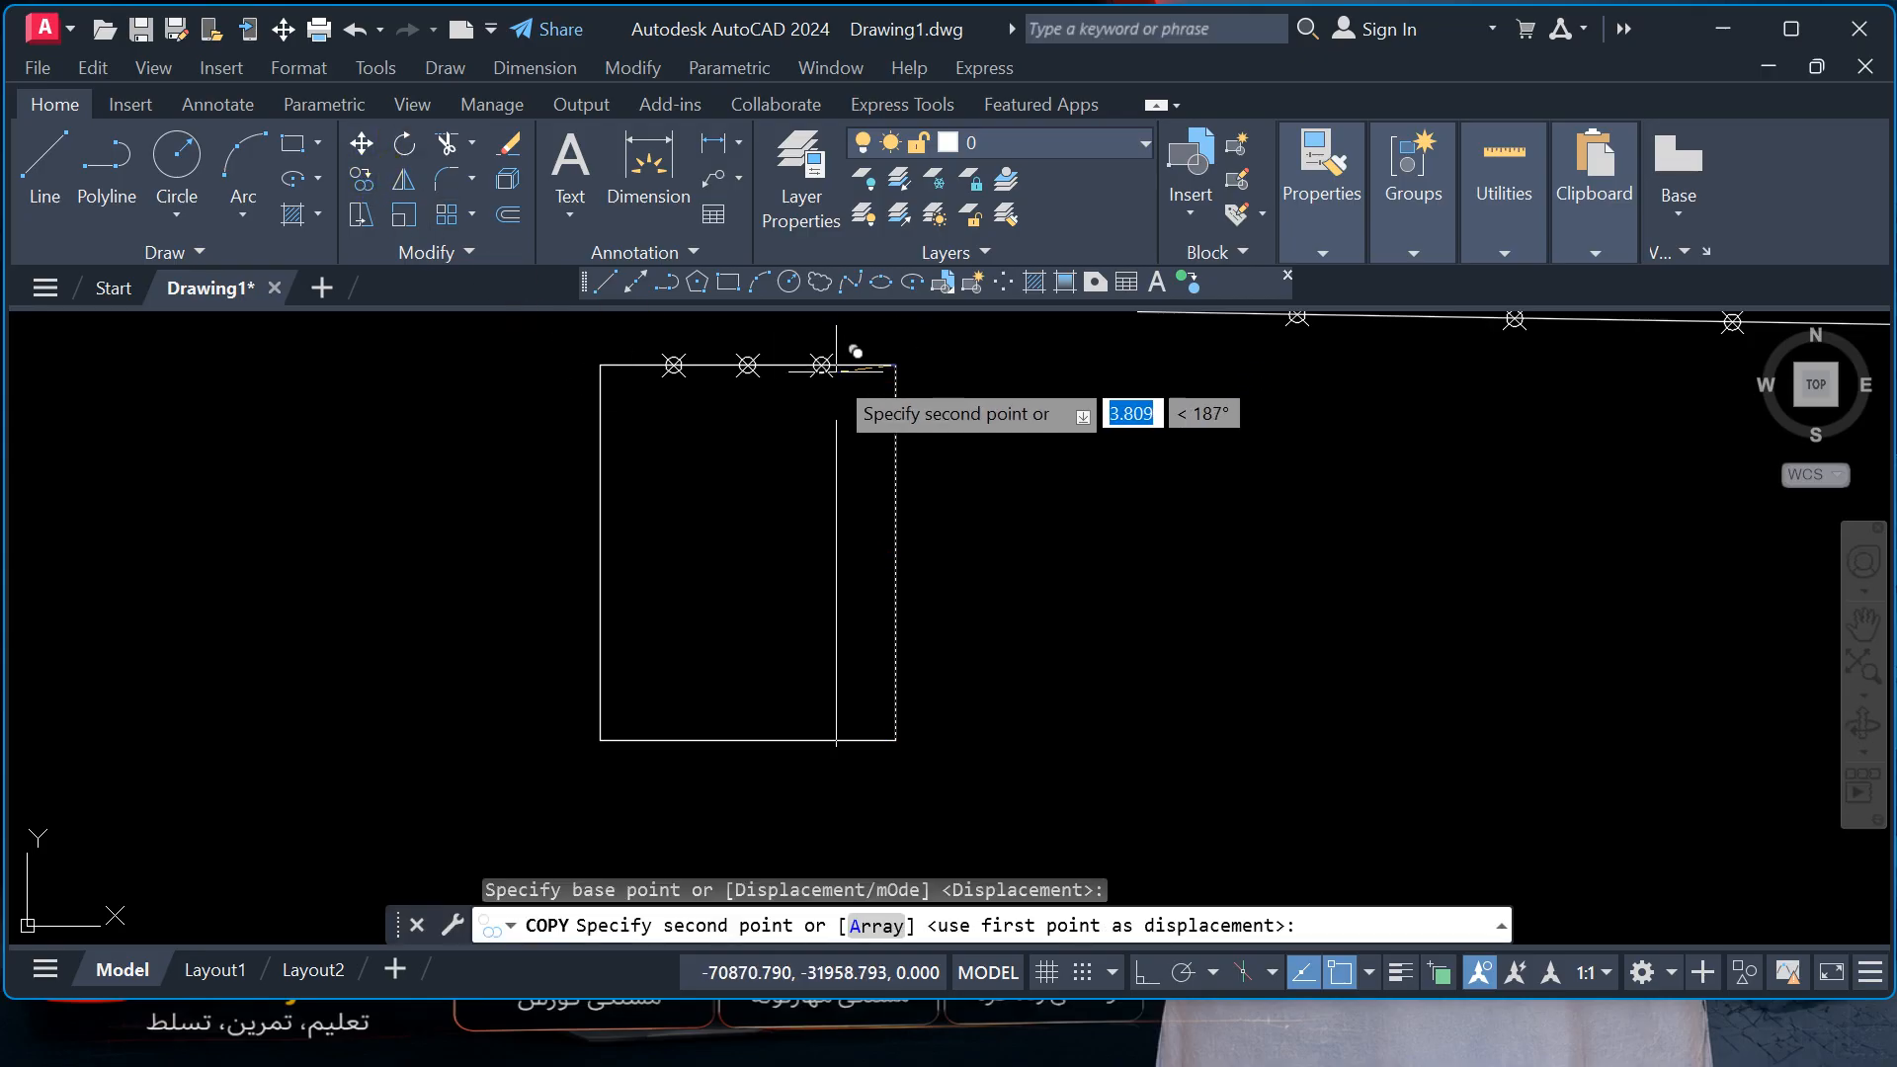
pyautogui.click(821, 366)
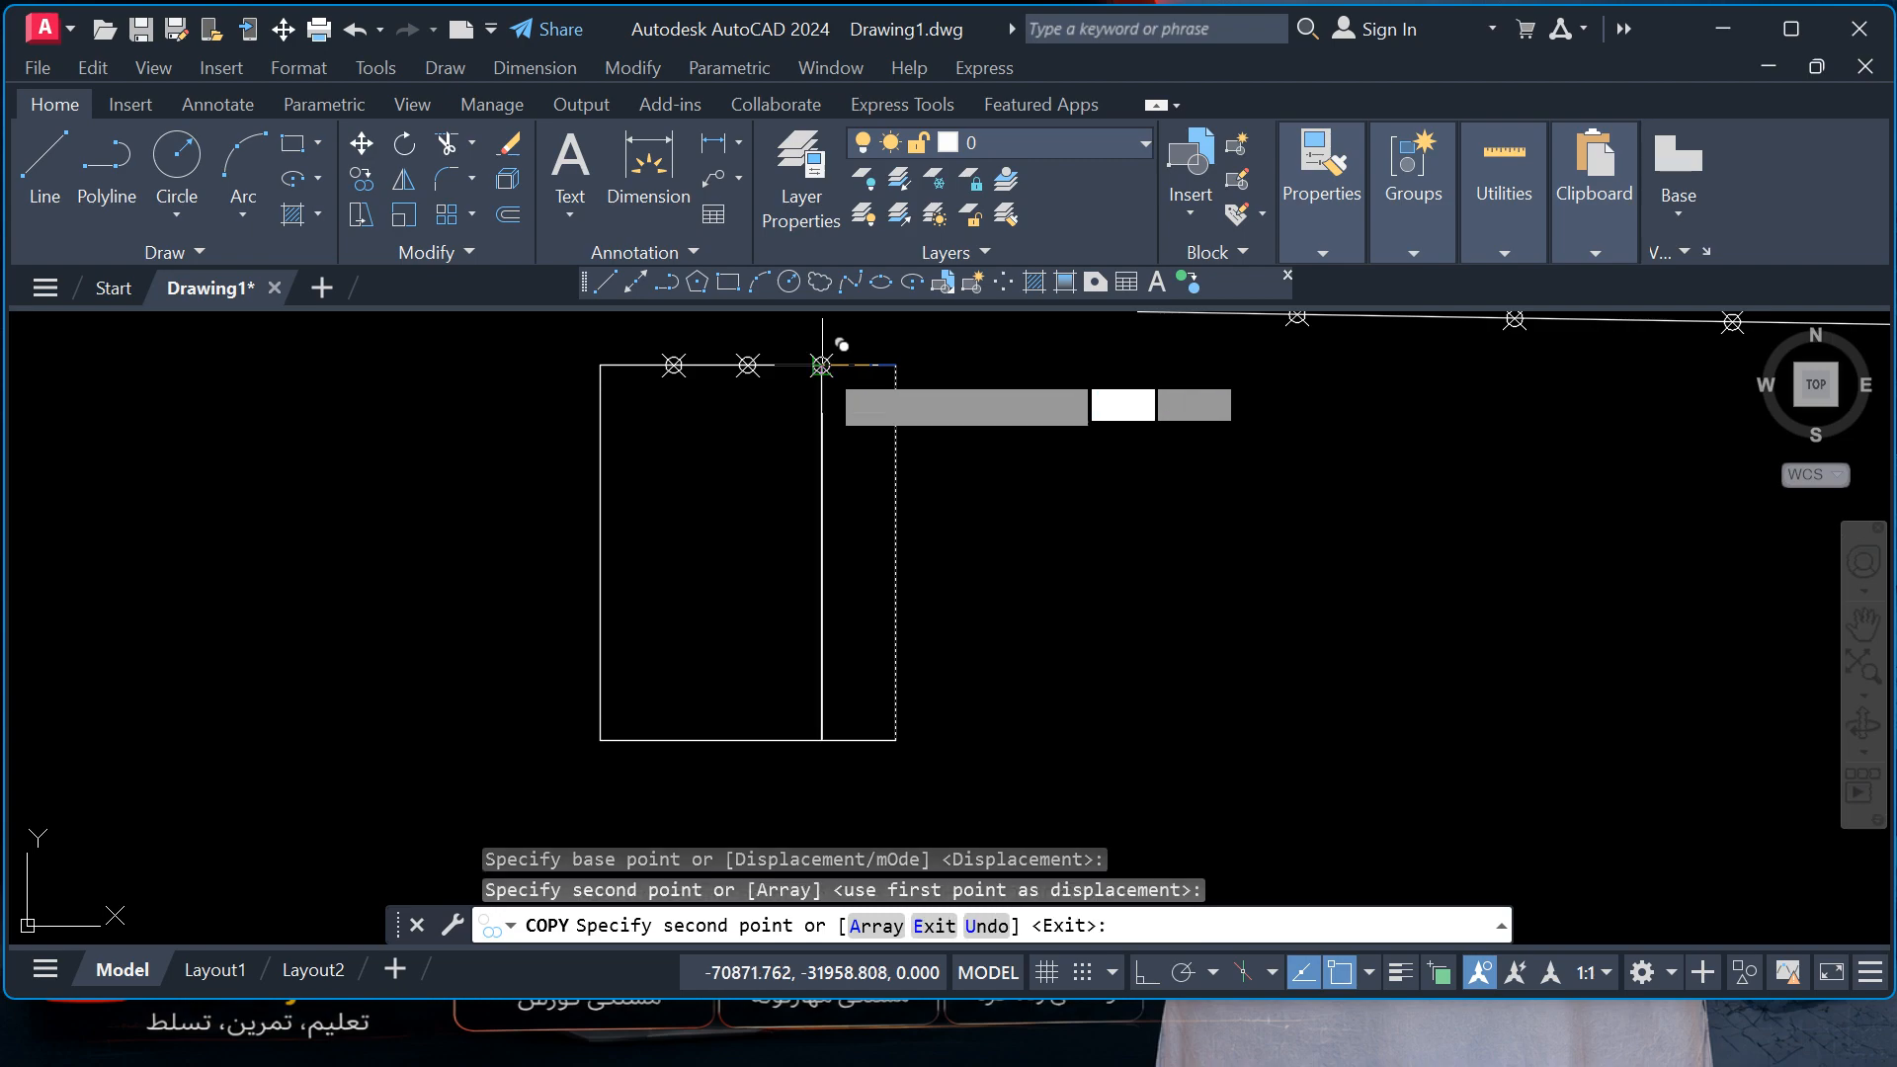
pyautogui.click(747, 366)
pyautogui.click(673, 365)
pyautogui.press('Escape')
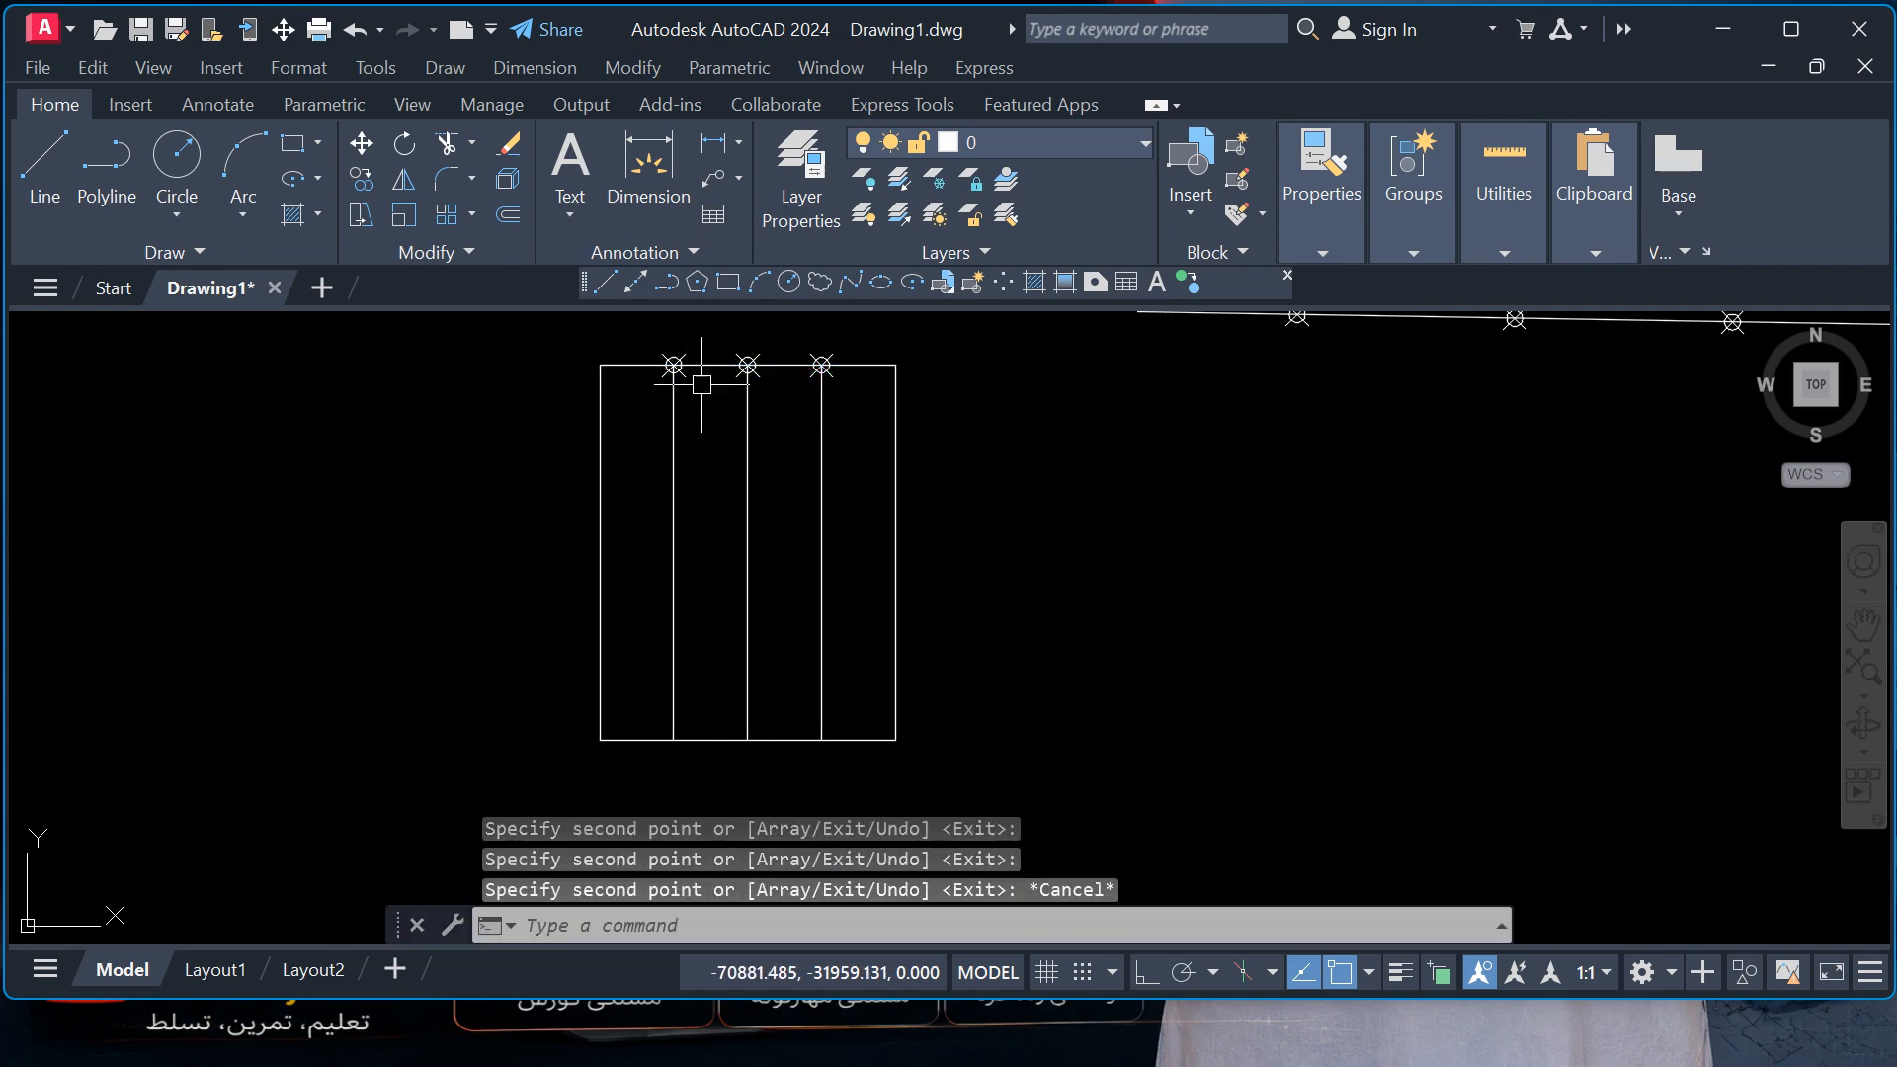
# - Erase the rectangle's top and side edges together with the copied vertical lines and the division points
pyautogui.scroll(4, 847, 436)
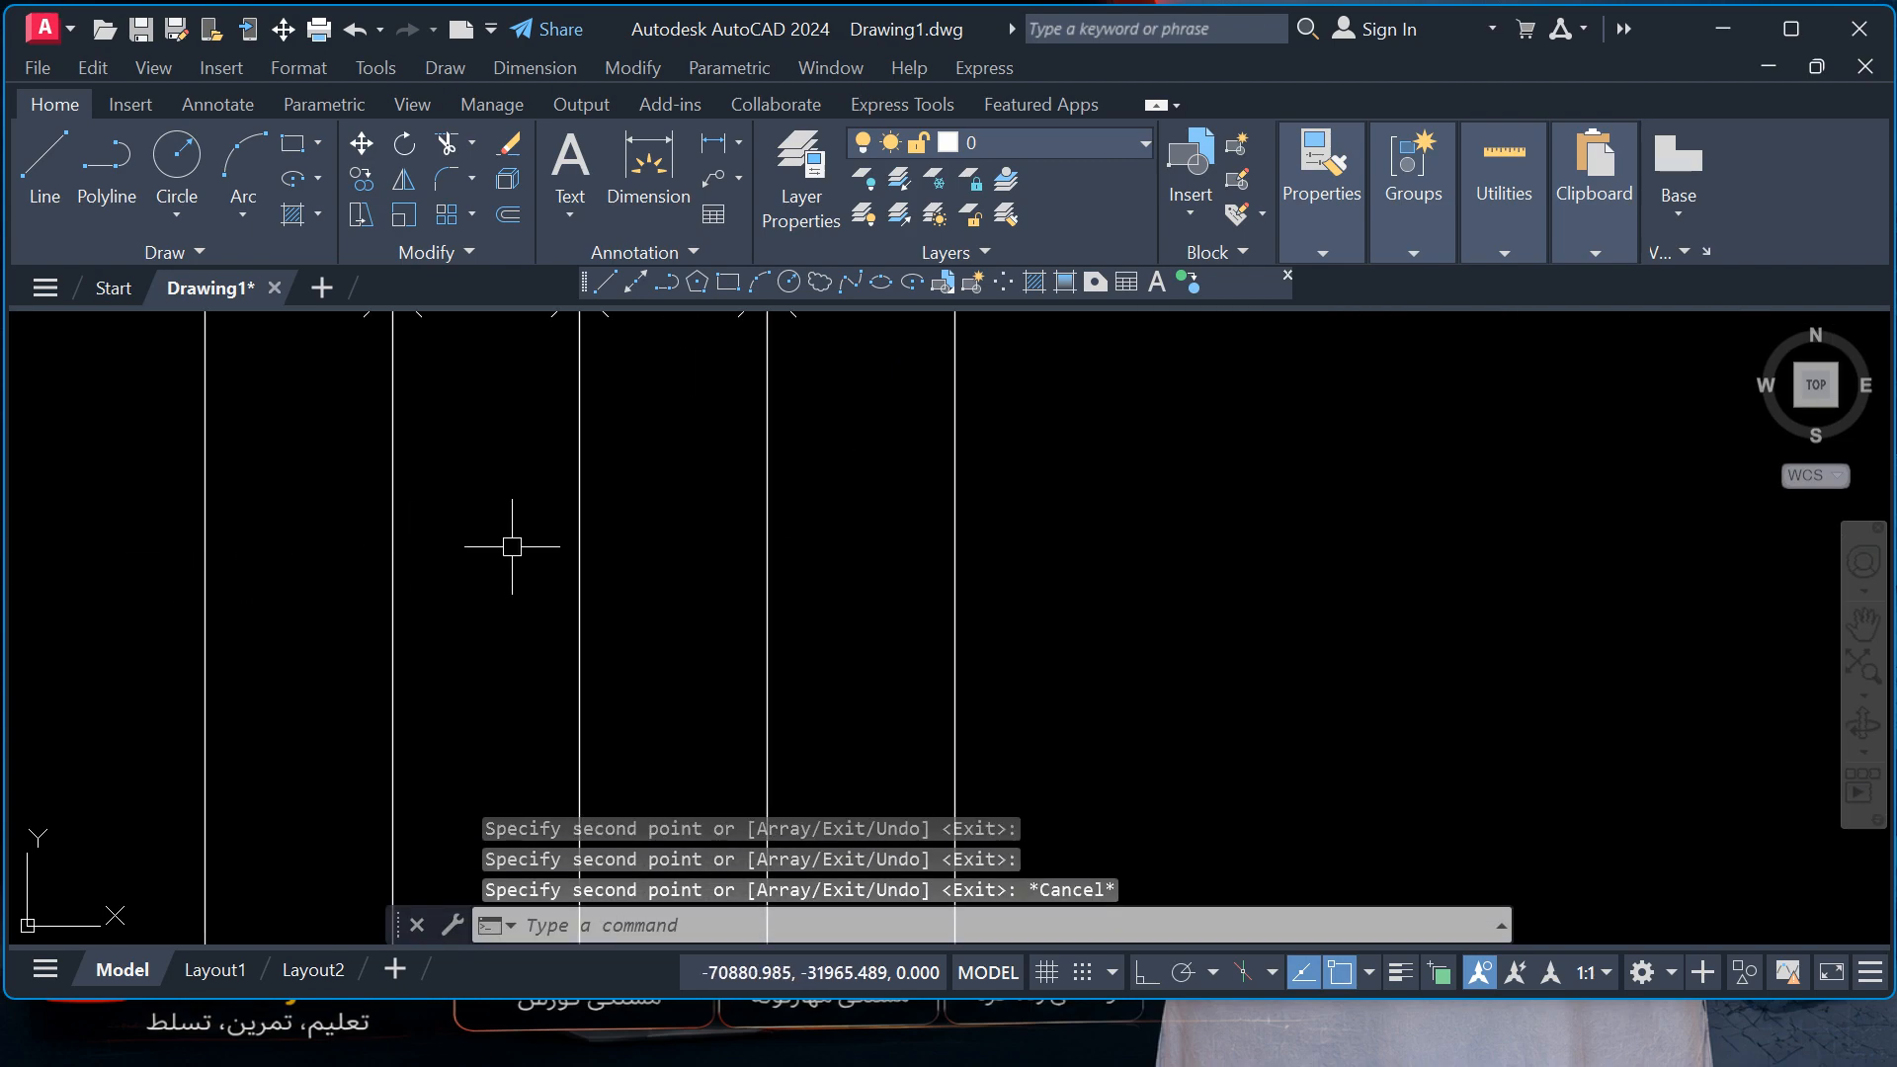
pyautogui.scroll(-2, 631, 542)
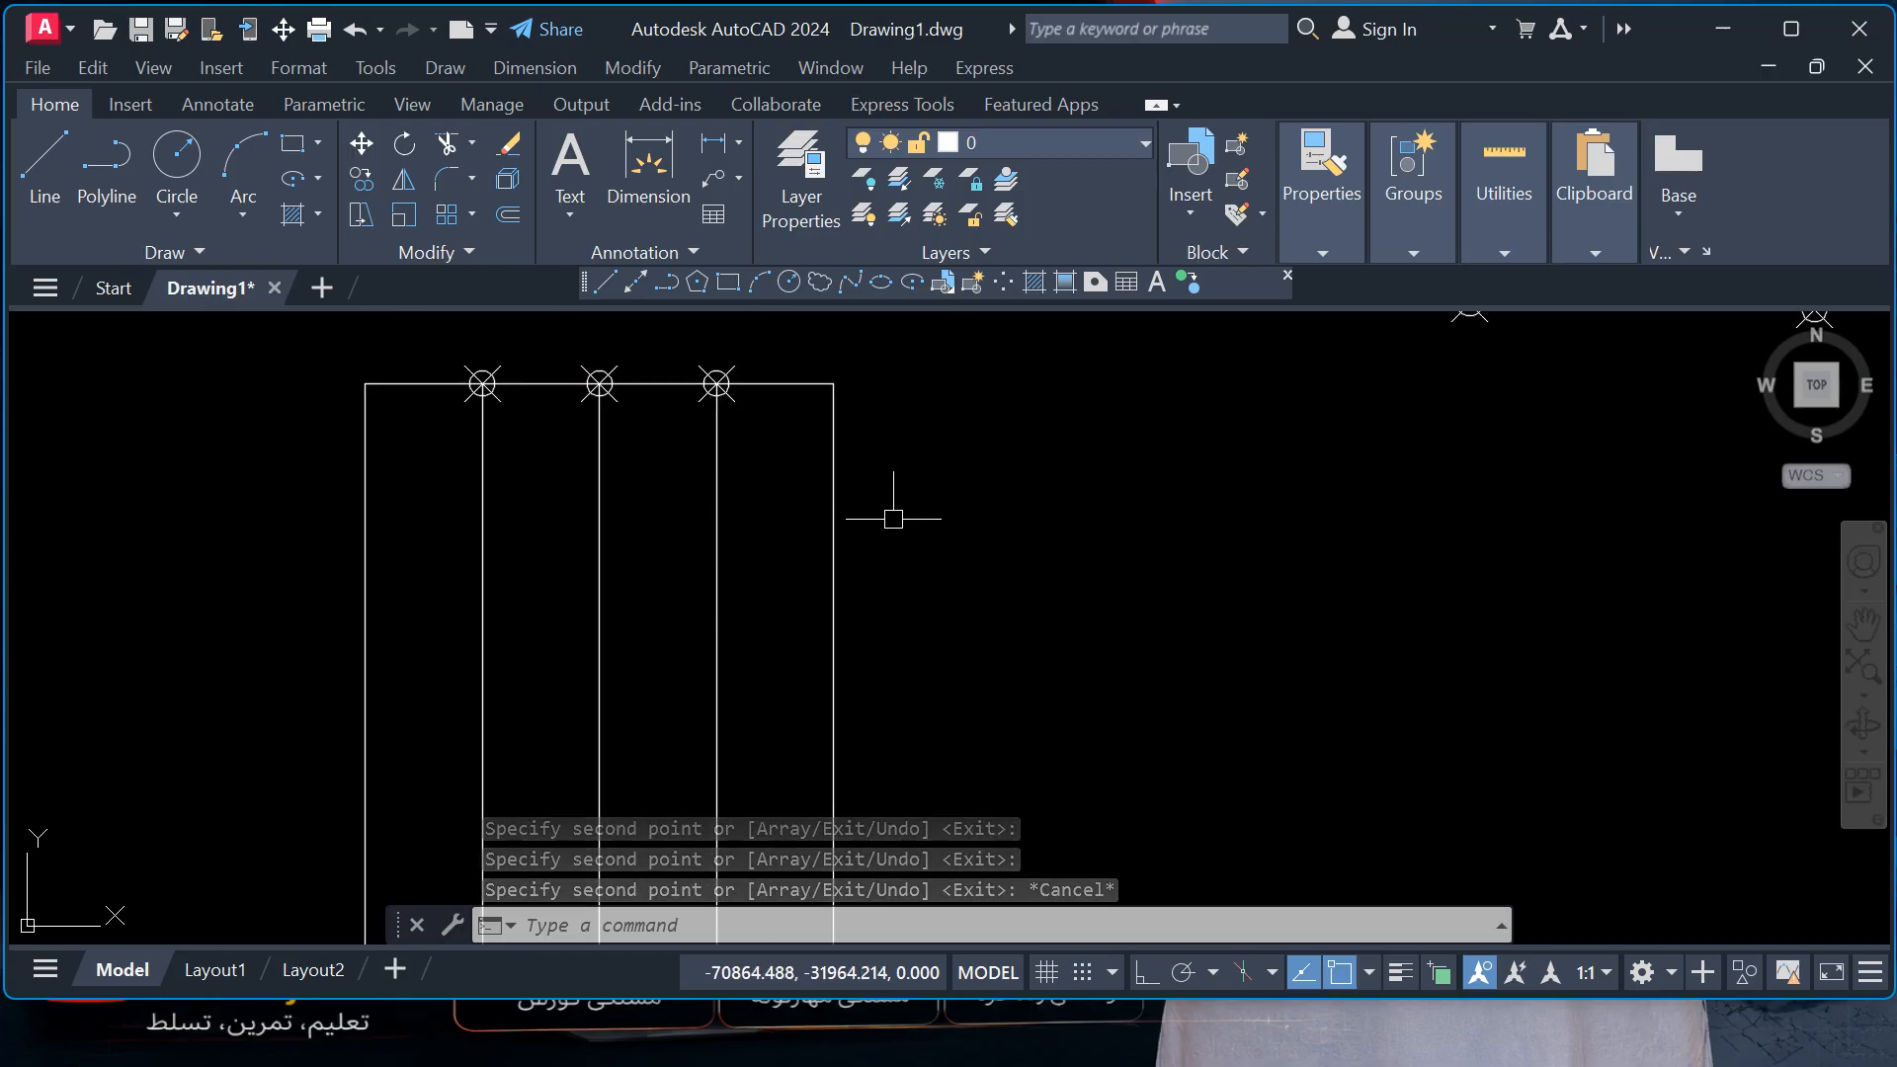
pyautogui.click(973, 613)
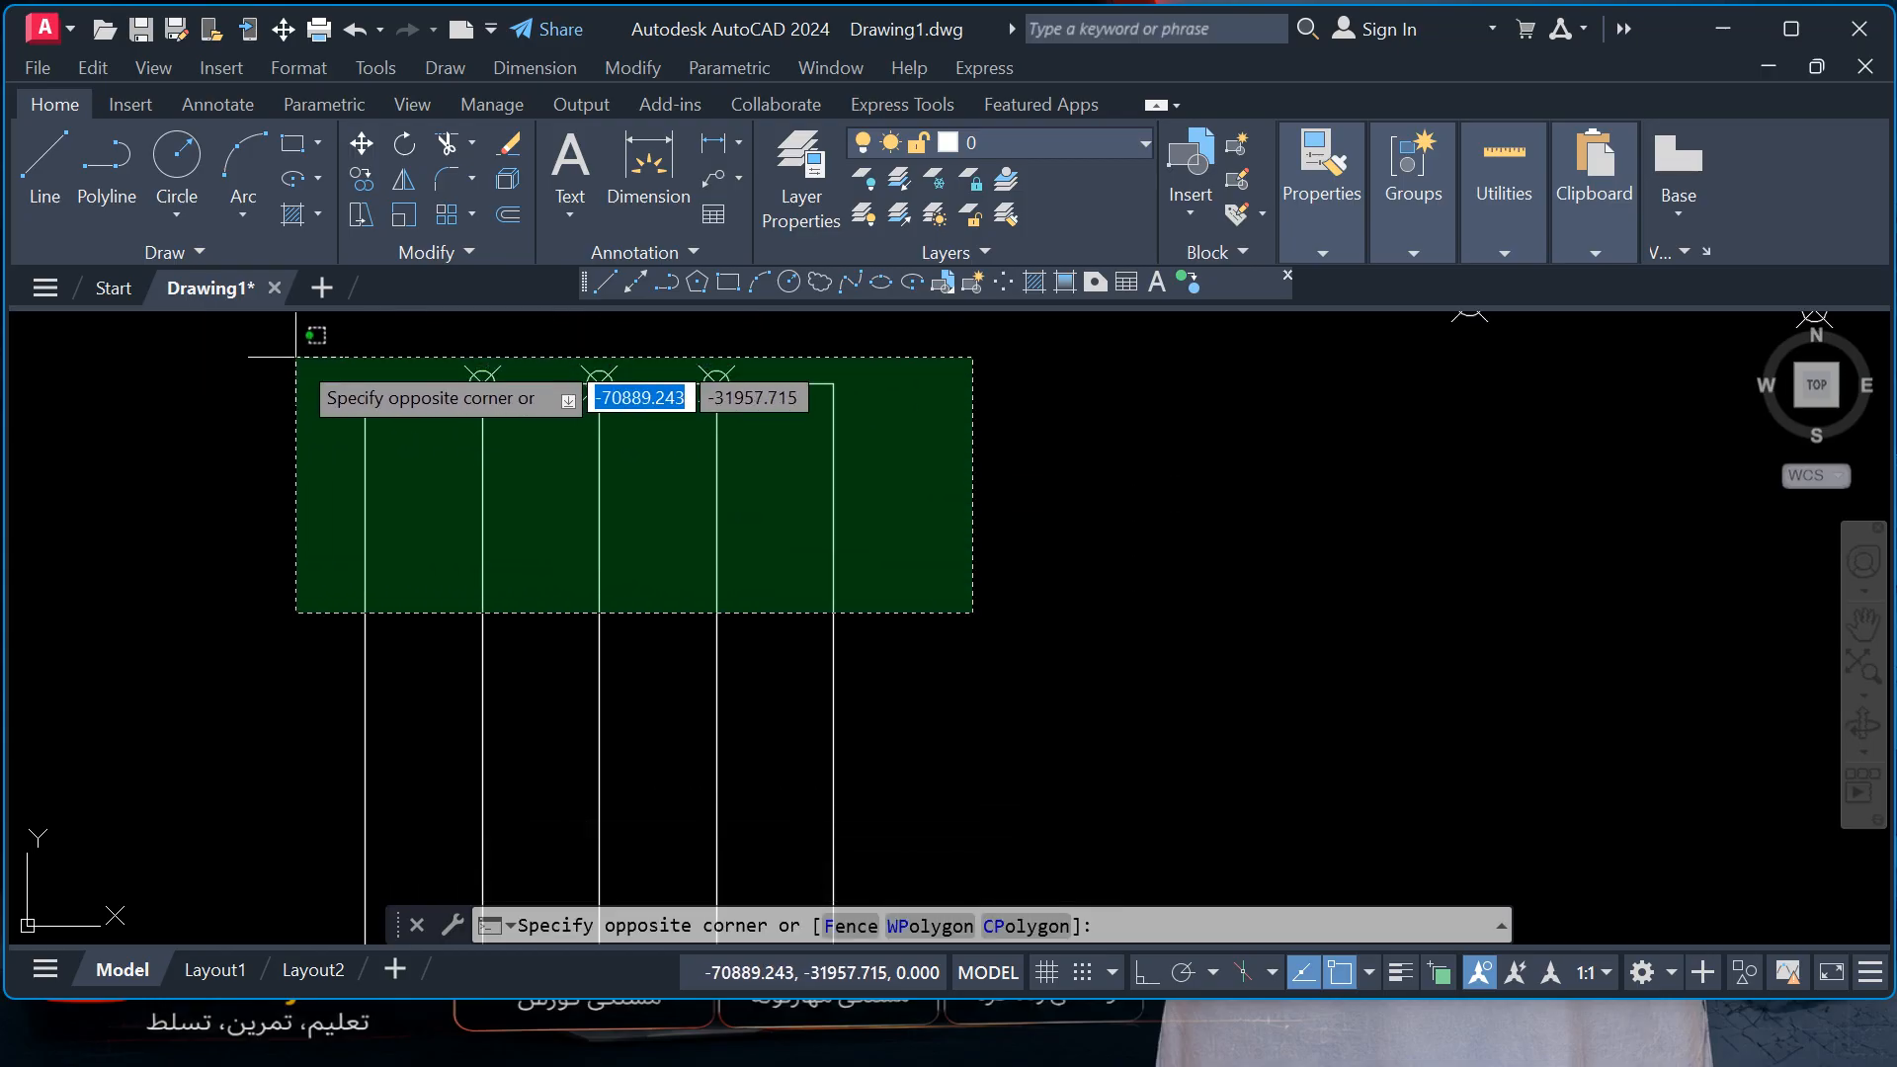
pyautogui.click(295, 357)
pyautogui.press('Delete')
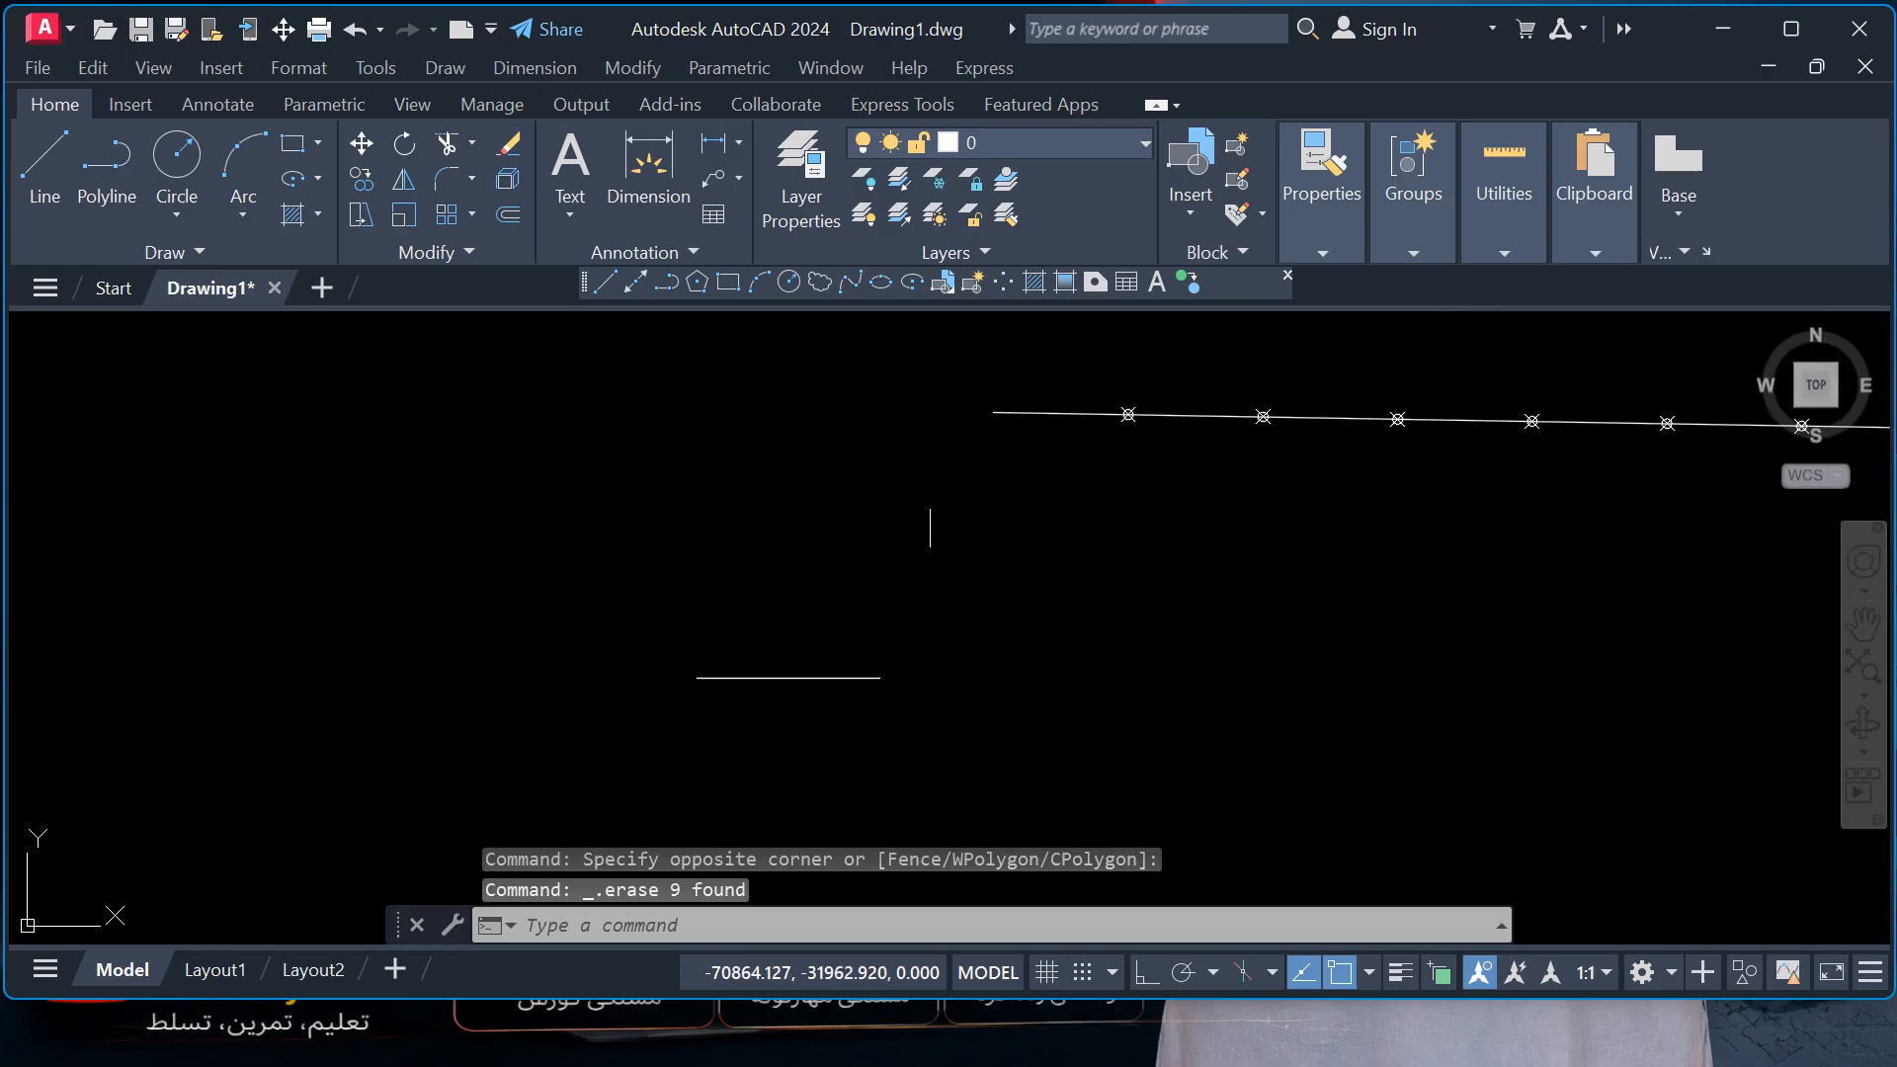
# - Erase all six division points from the long line, keeping the line itself
pyautogui.moveTo(1045, 573); pyautogui.dragTo(587, 637, button='middle')
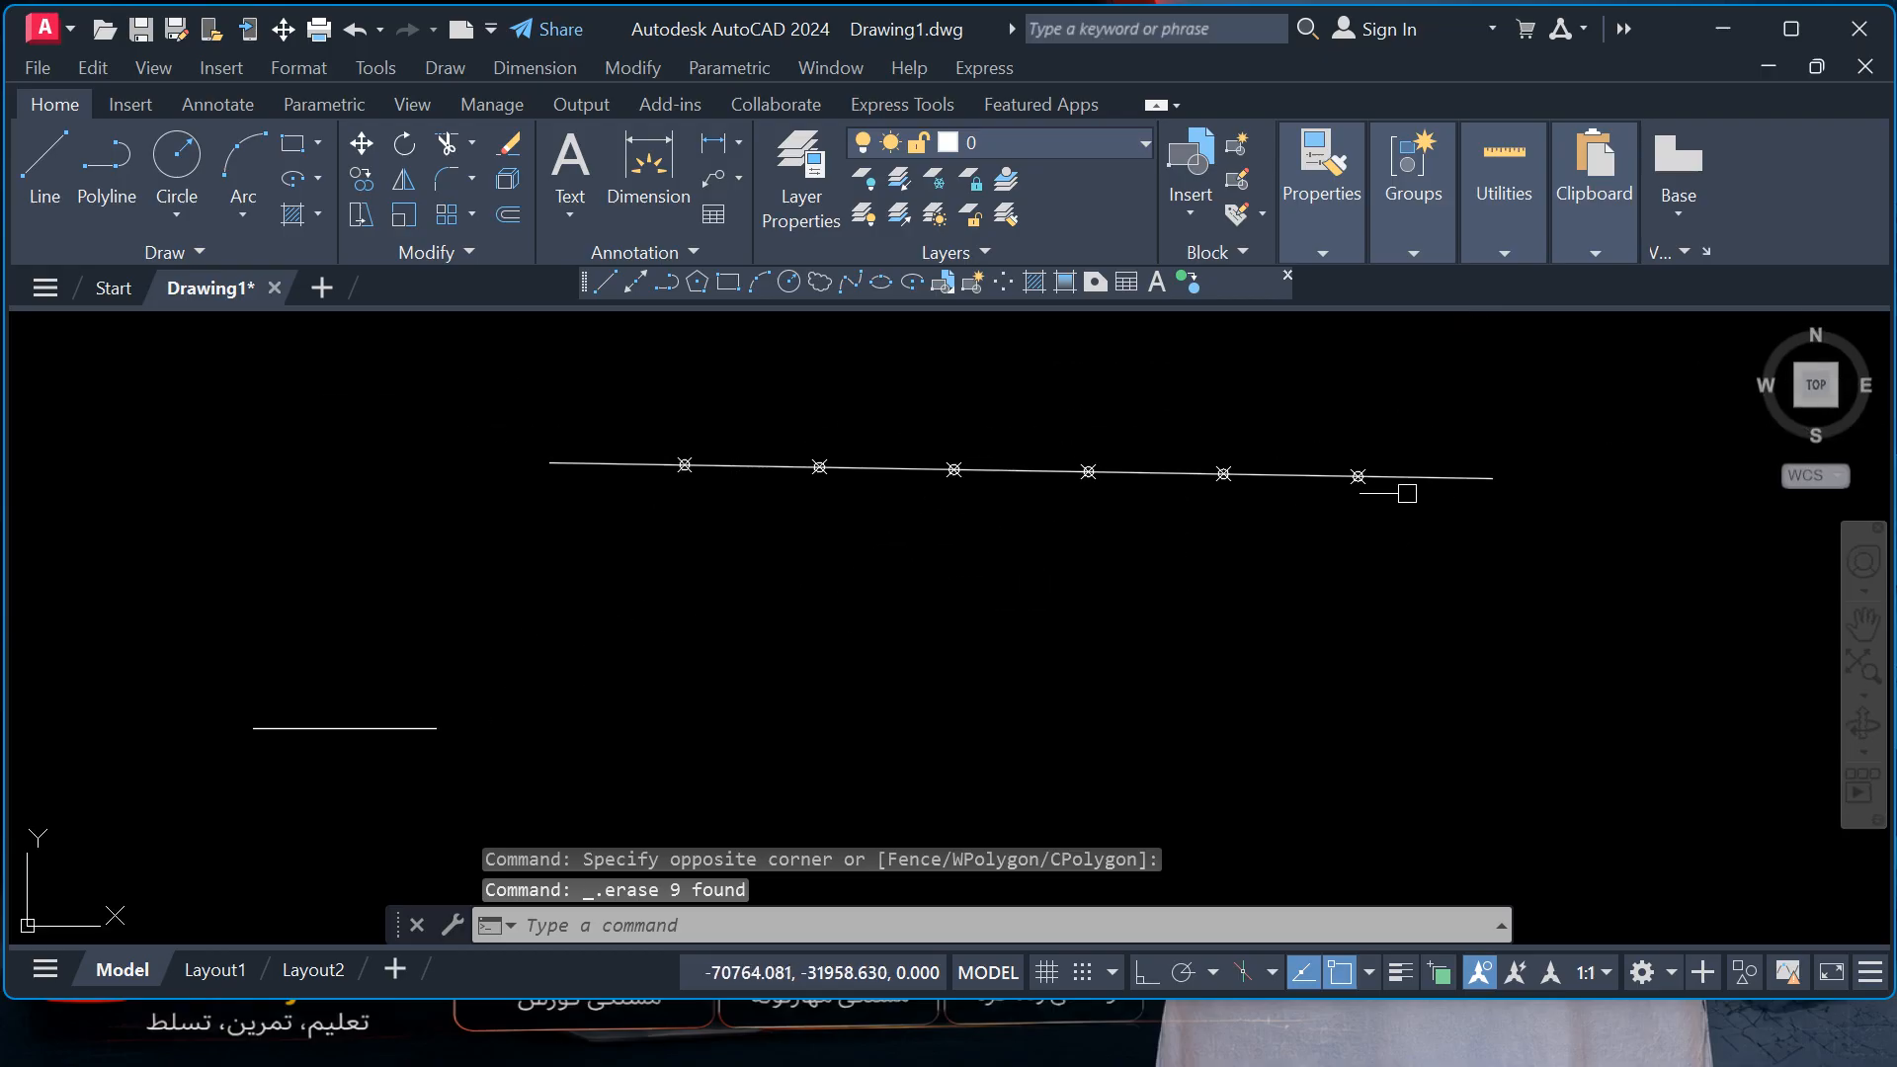
pyautogui.scroll(2, 1434, 481)
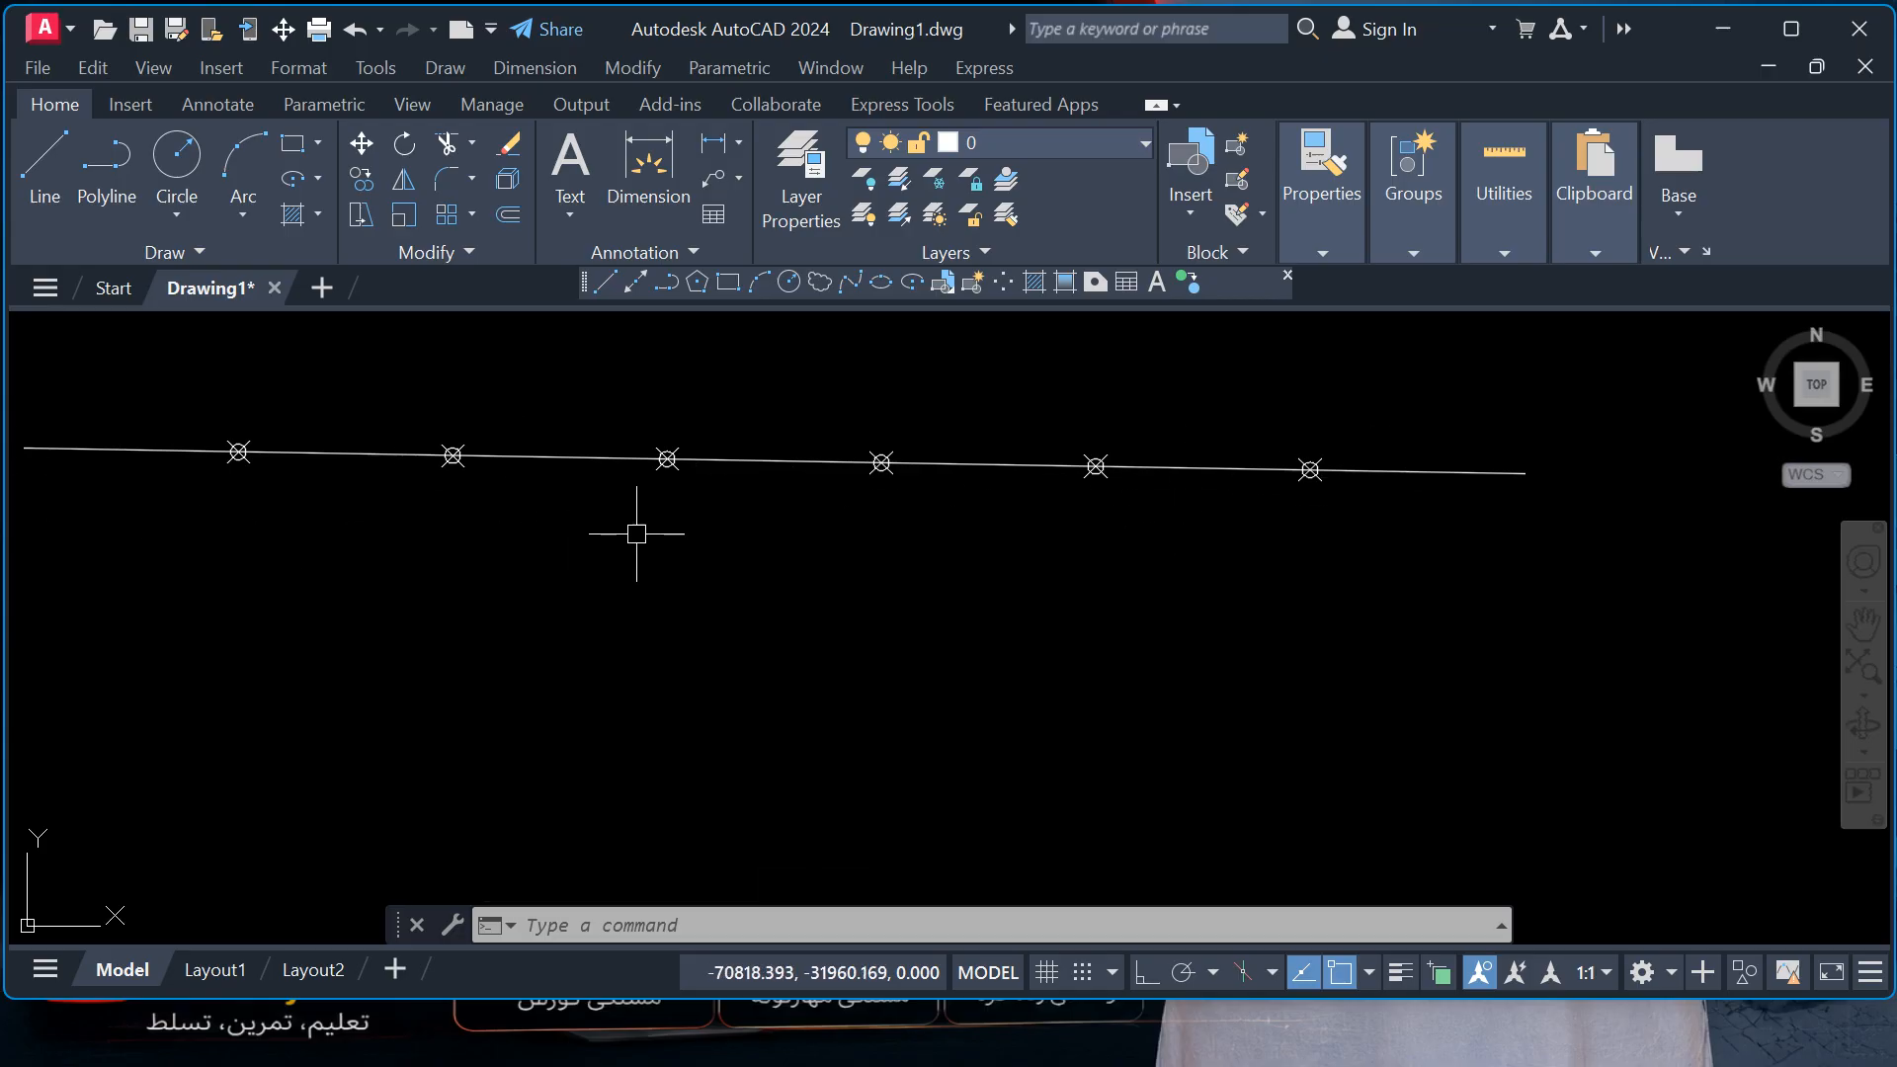
pyautogui.press('Escape')
pyautogui.press('Escape')
pyautogui.press('Escape')
pyautogui.click(191, 385)
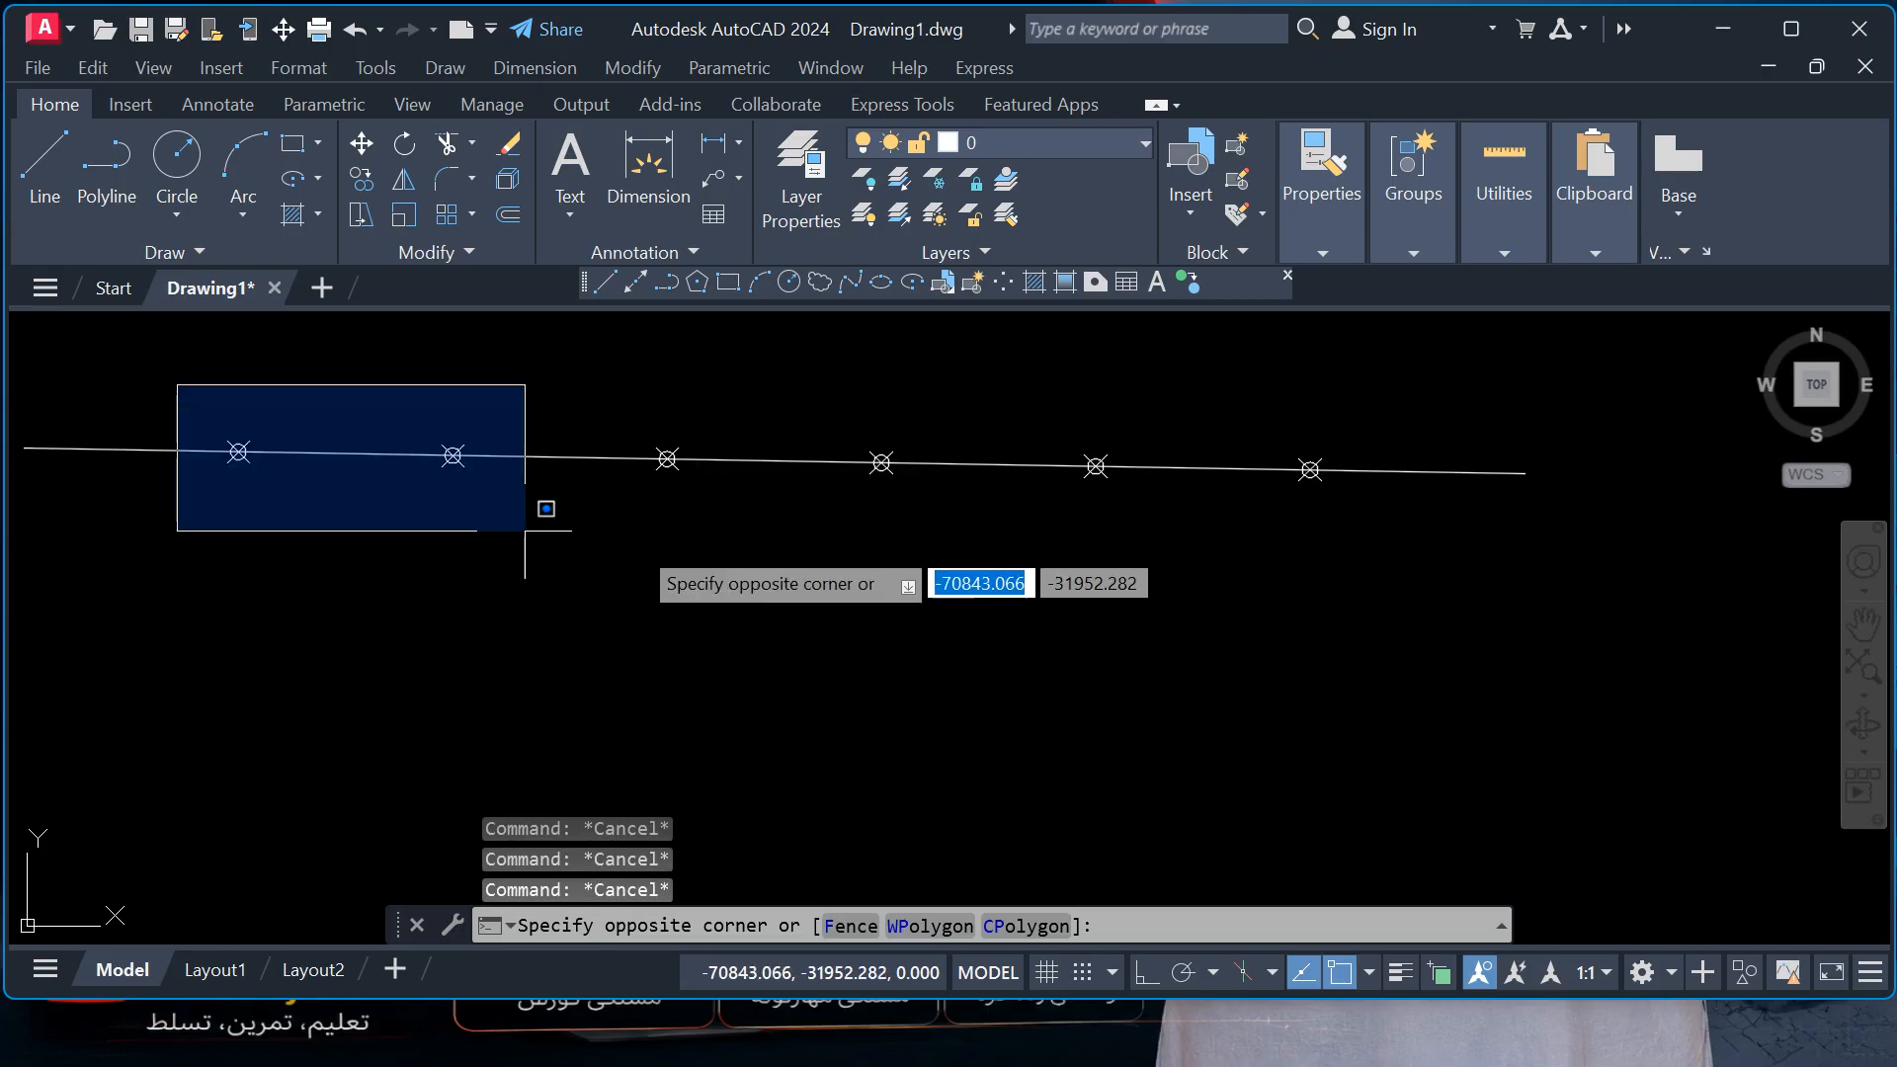
pyautogui.click(1414, 553)
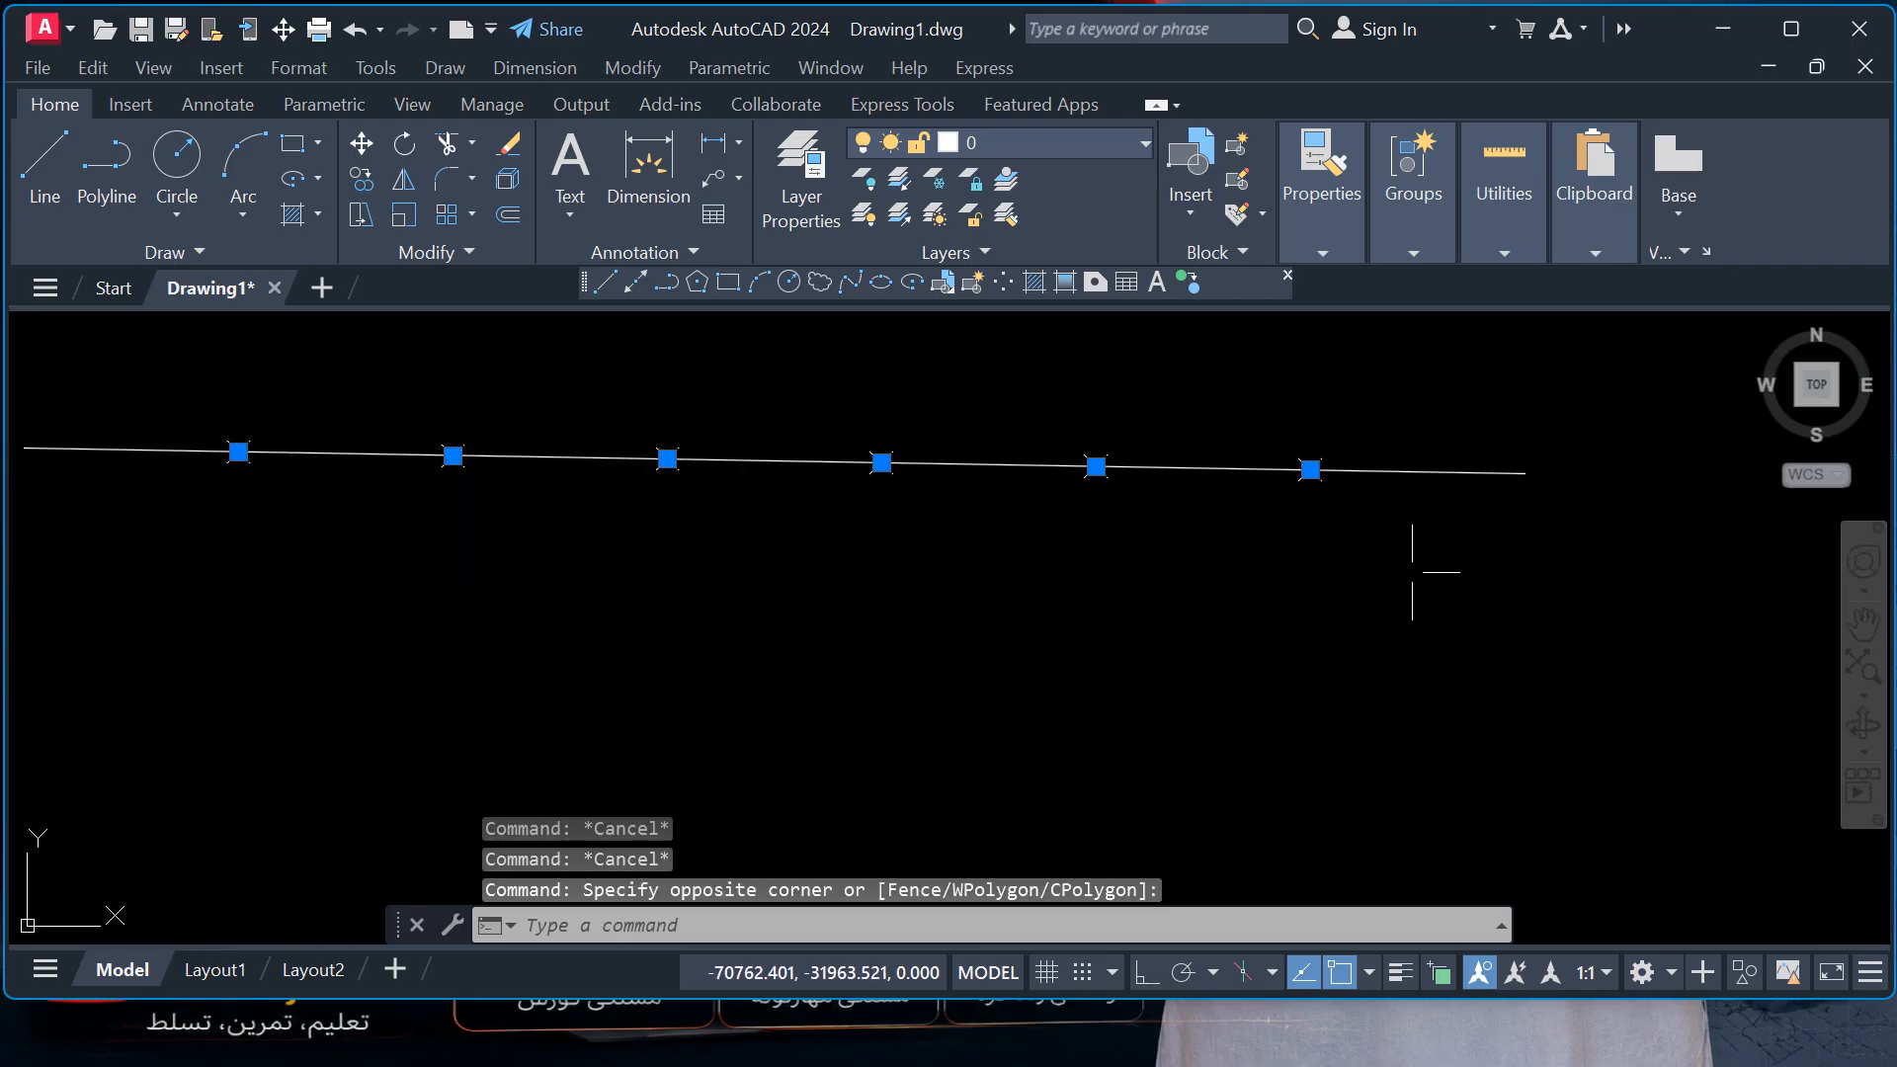
pyautogui.press('Delete')
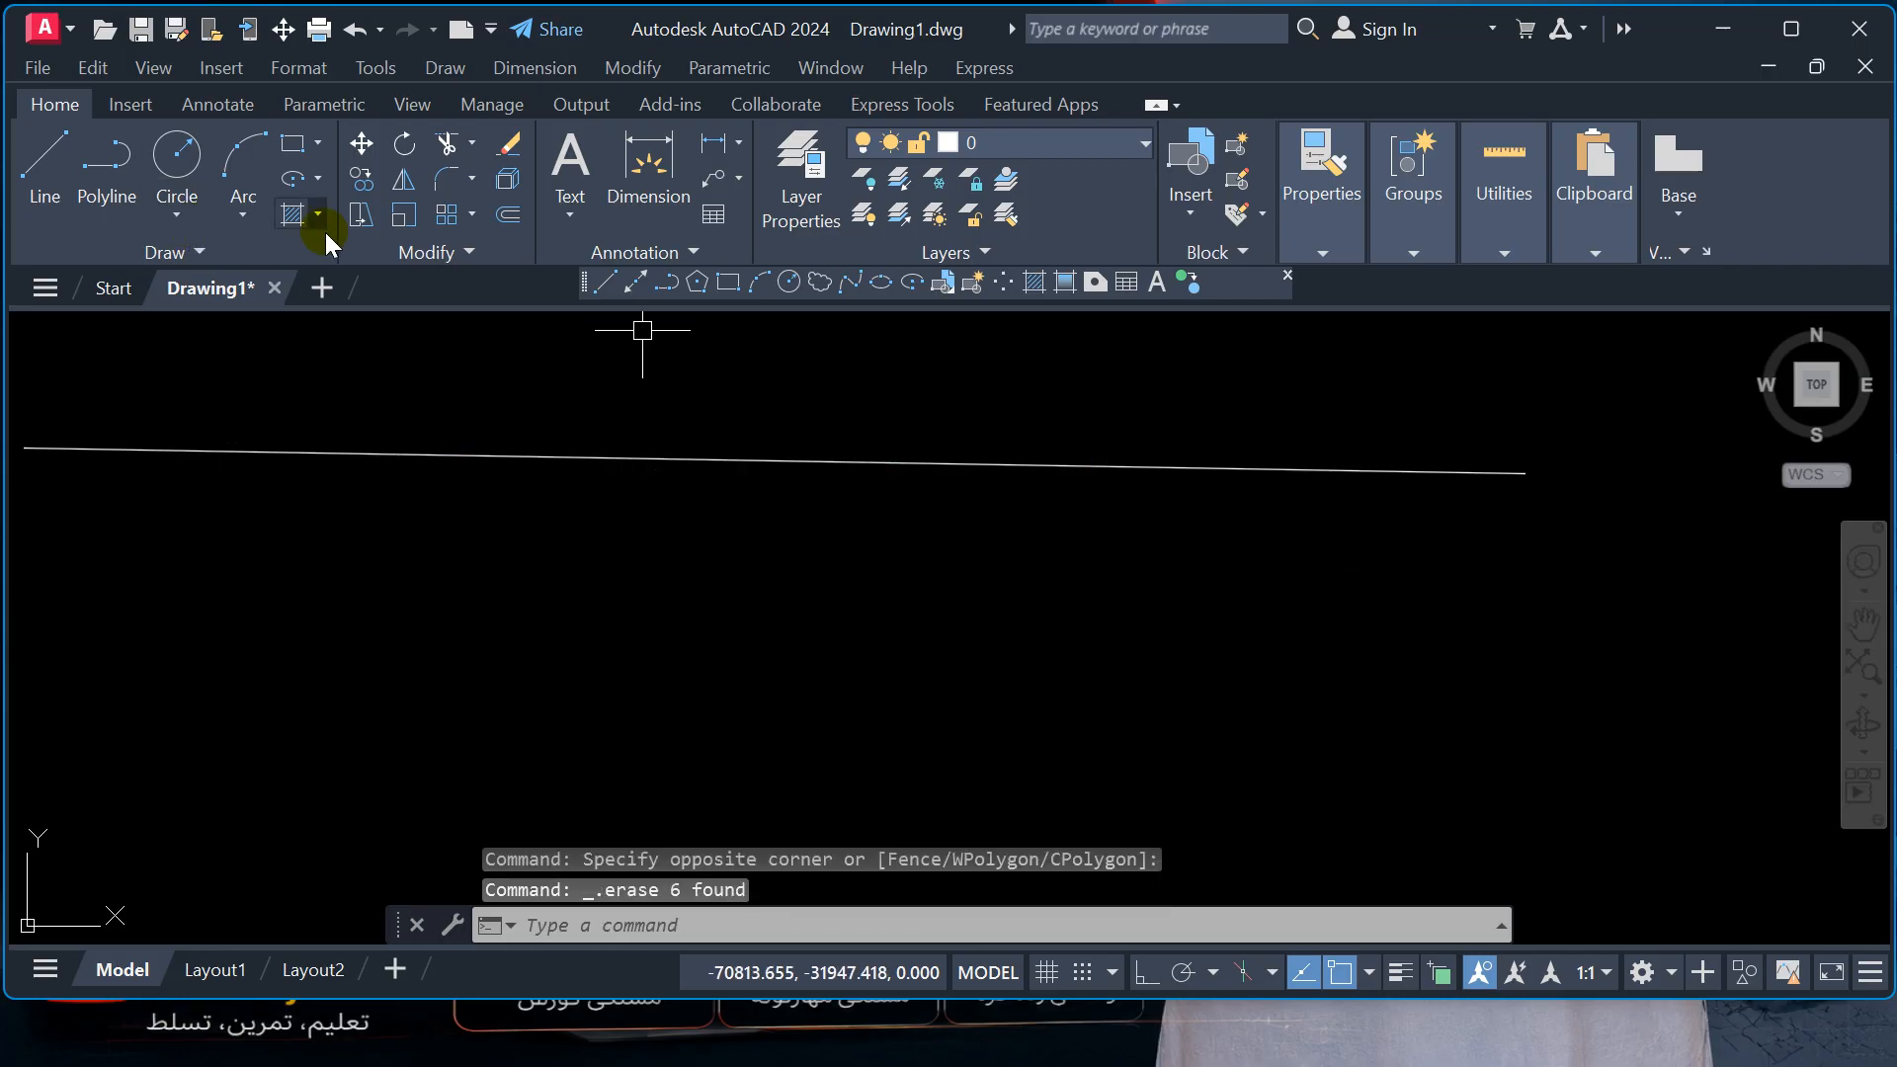
# - Place points along the long line with the Measure command, using a segment length of 30 from its left end
pyautogui.click(186, 249)
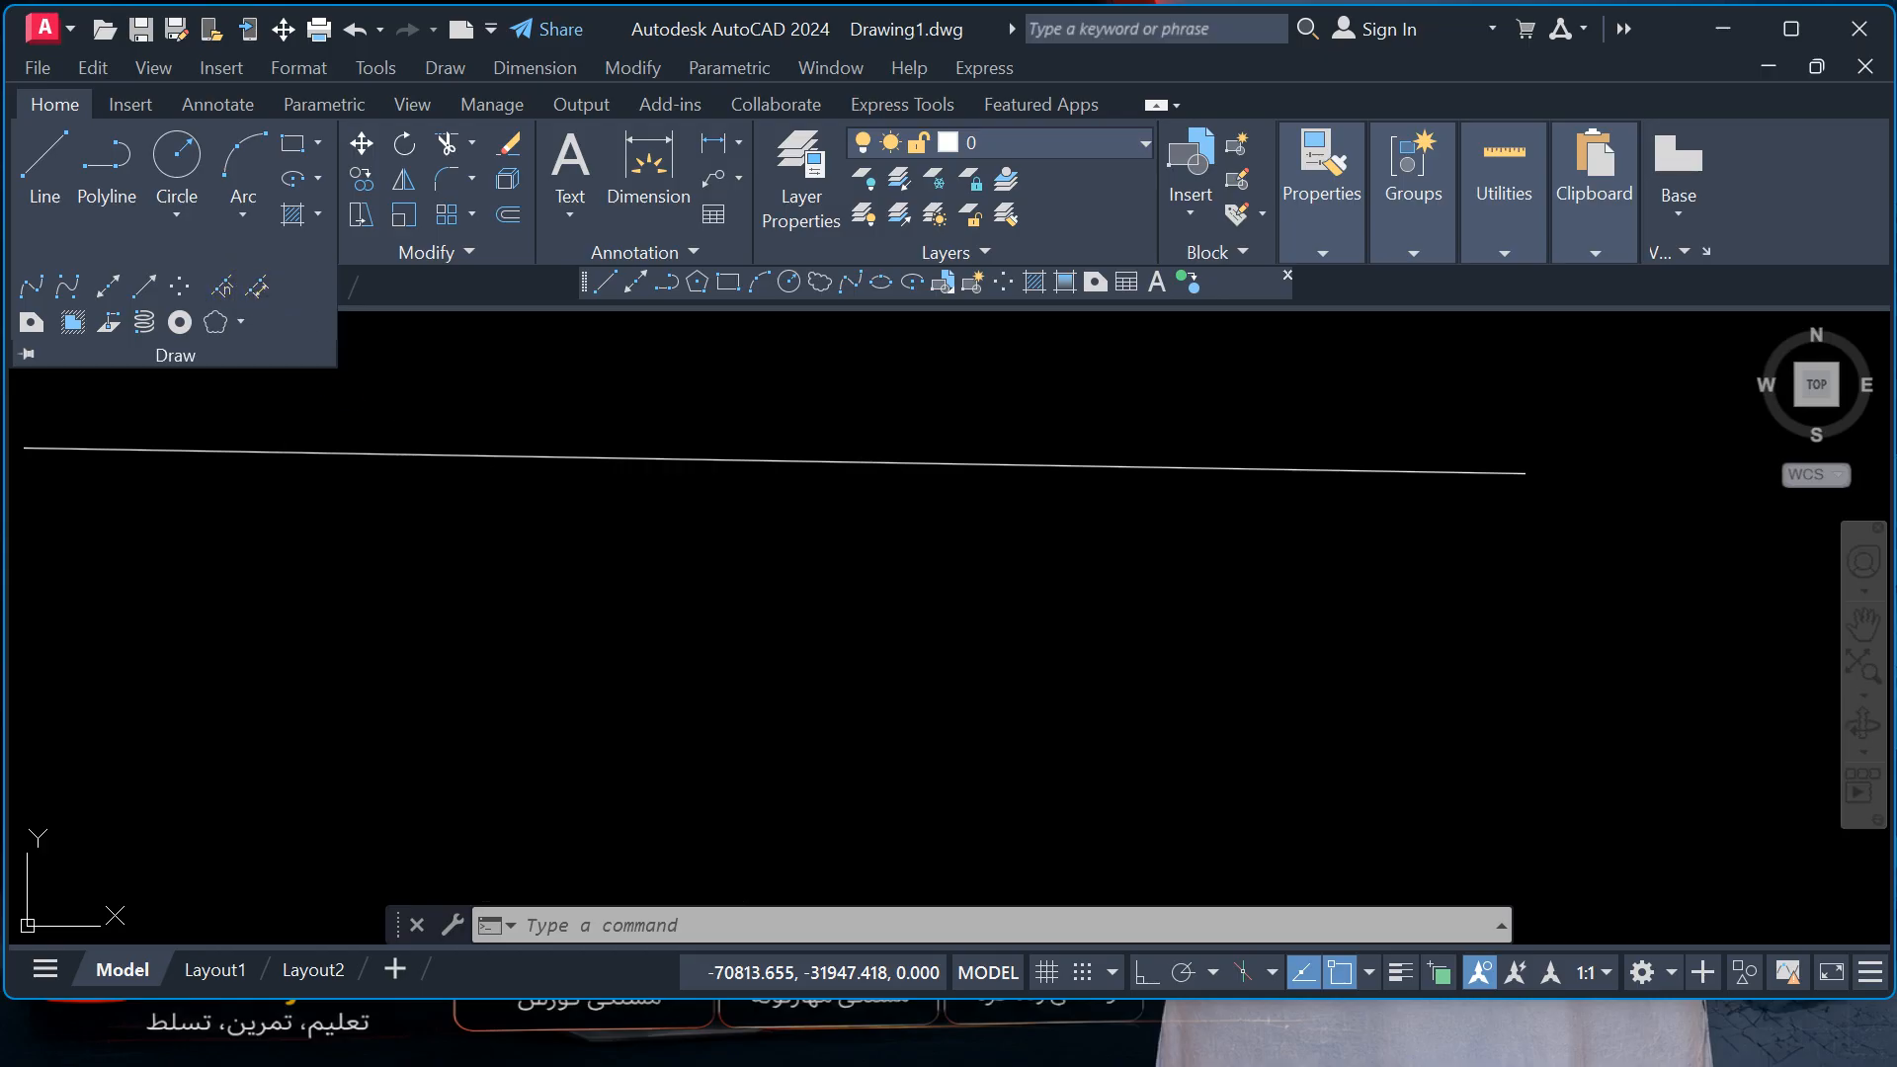
pyautogui.click(745, 459)
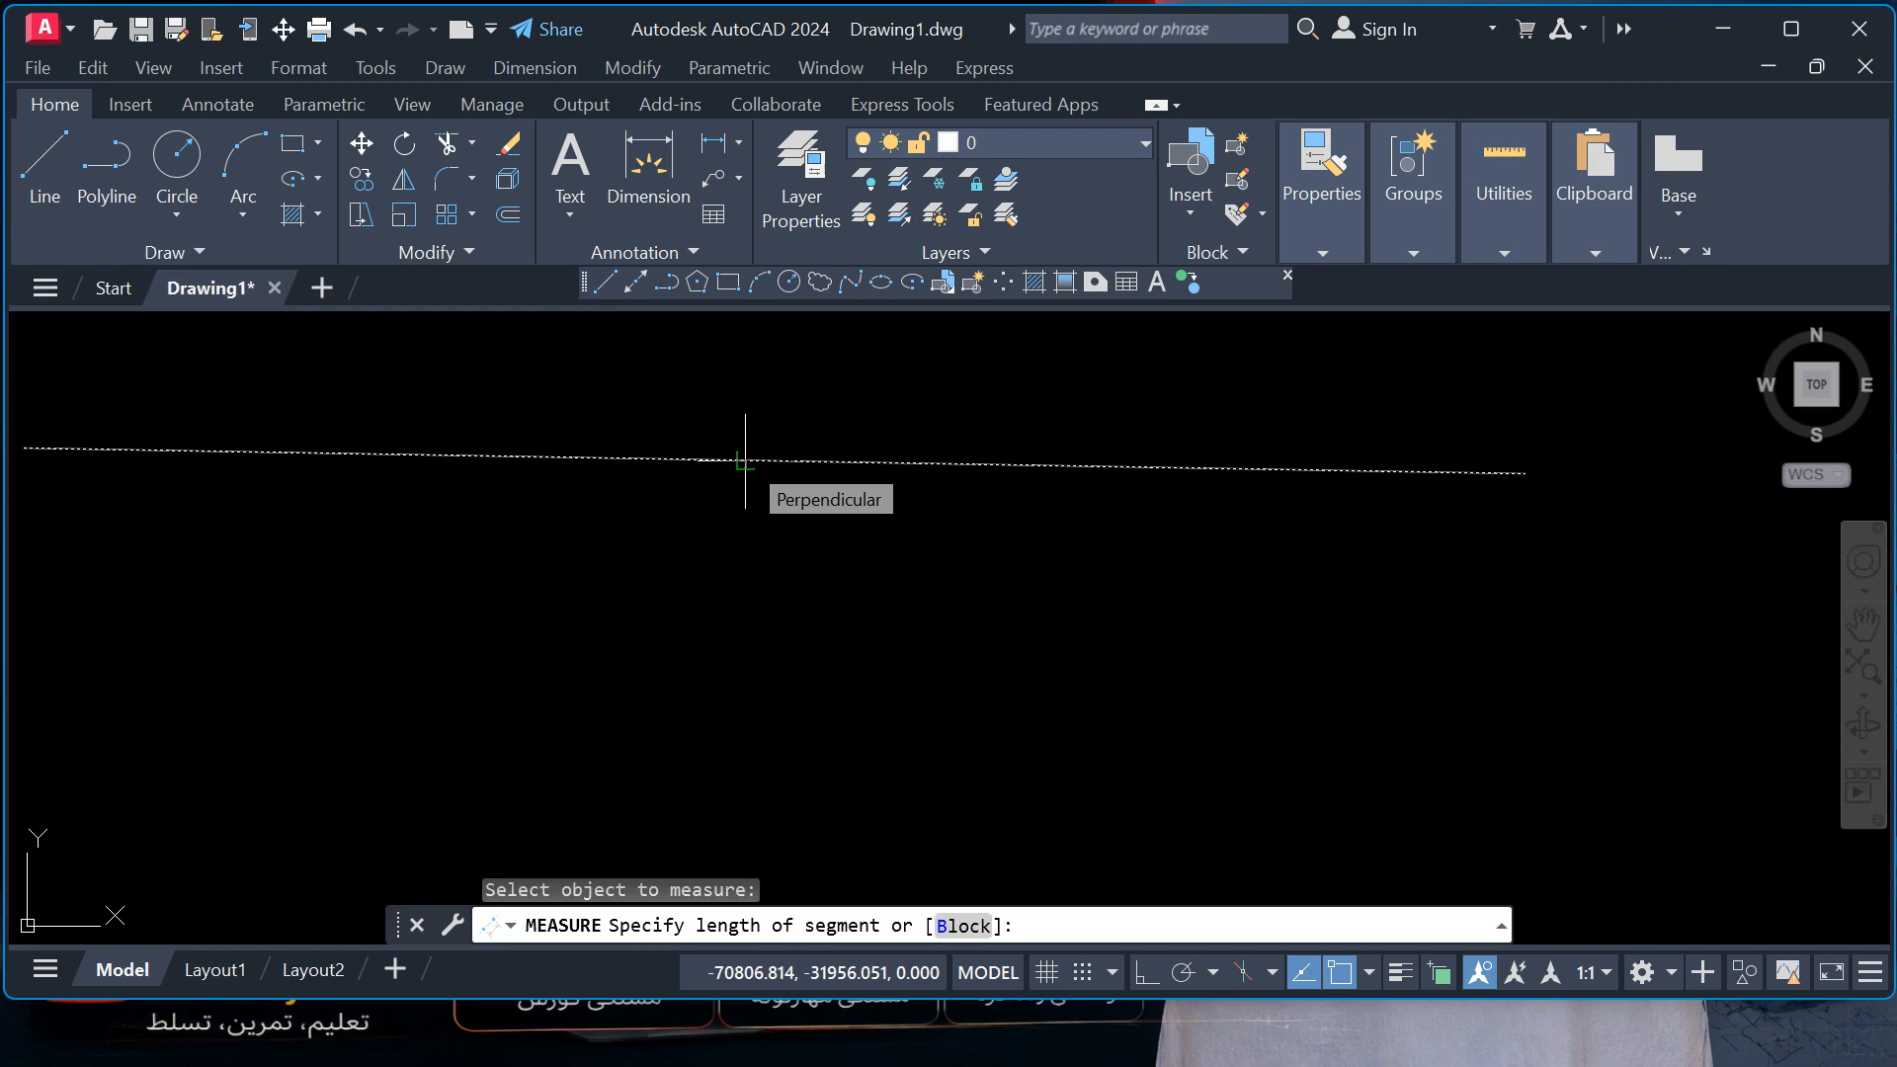
pyautogui.write('30')
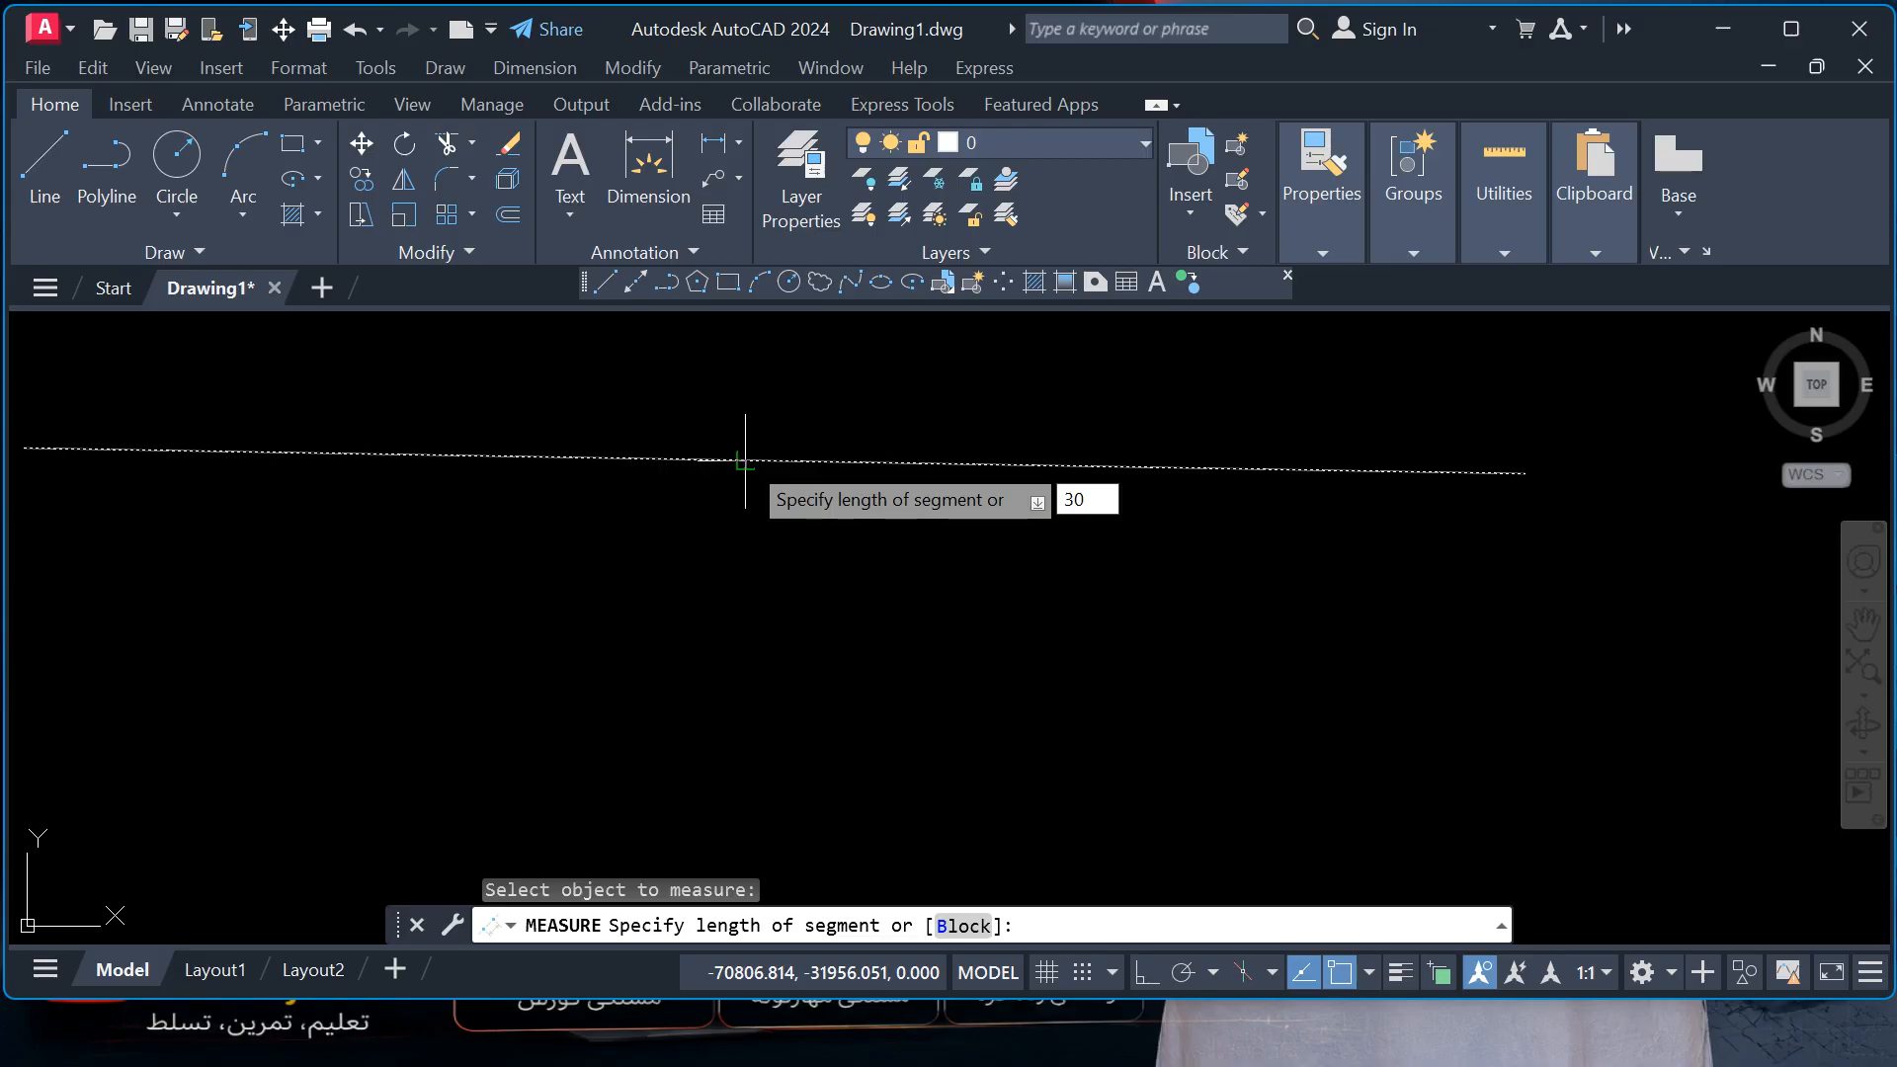
pyautogui.press('Return')
pyautogui.moveTo(745, 458); pyautogui.dragTo(1029, 517, button='middle')
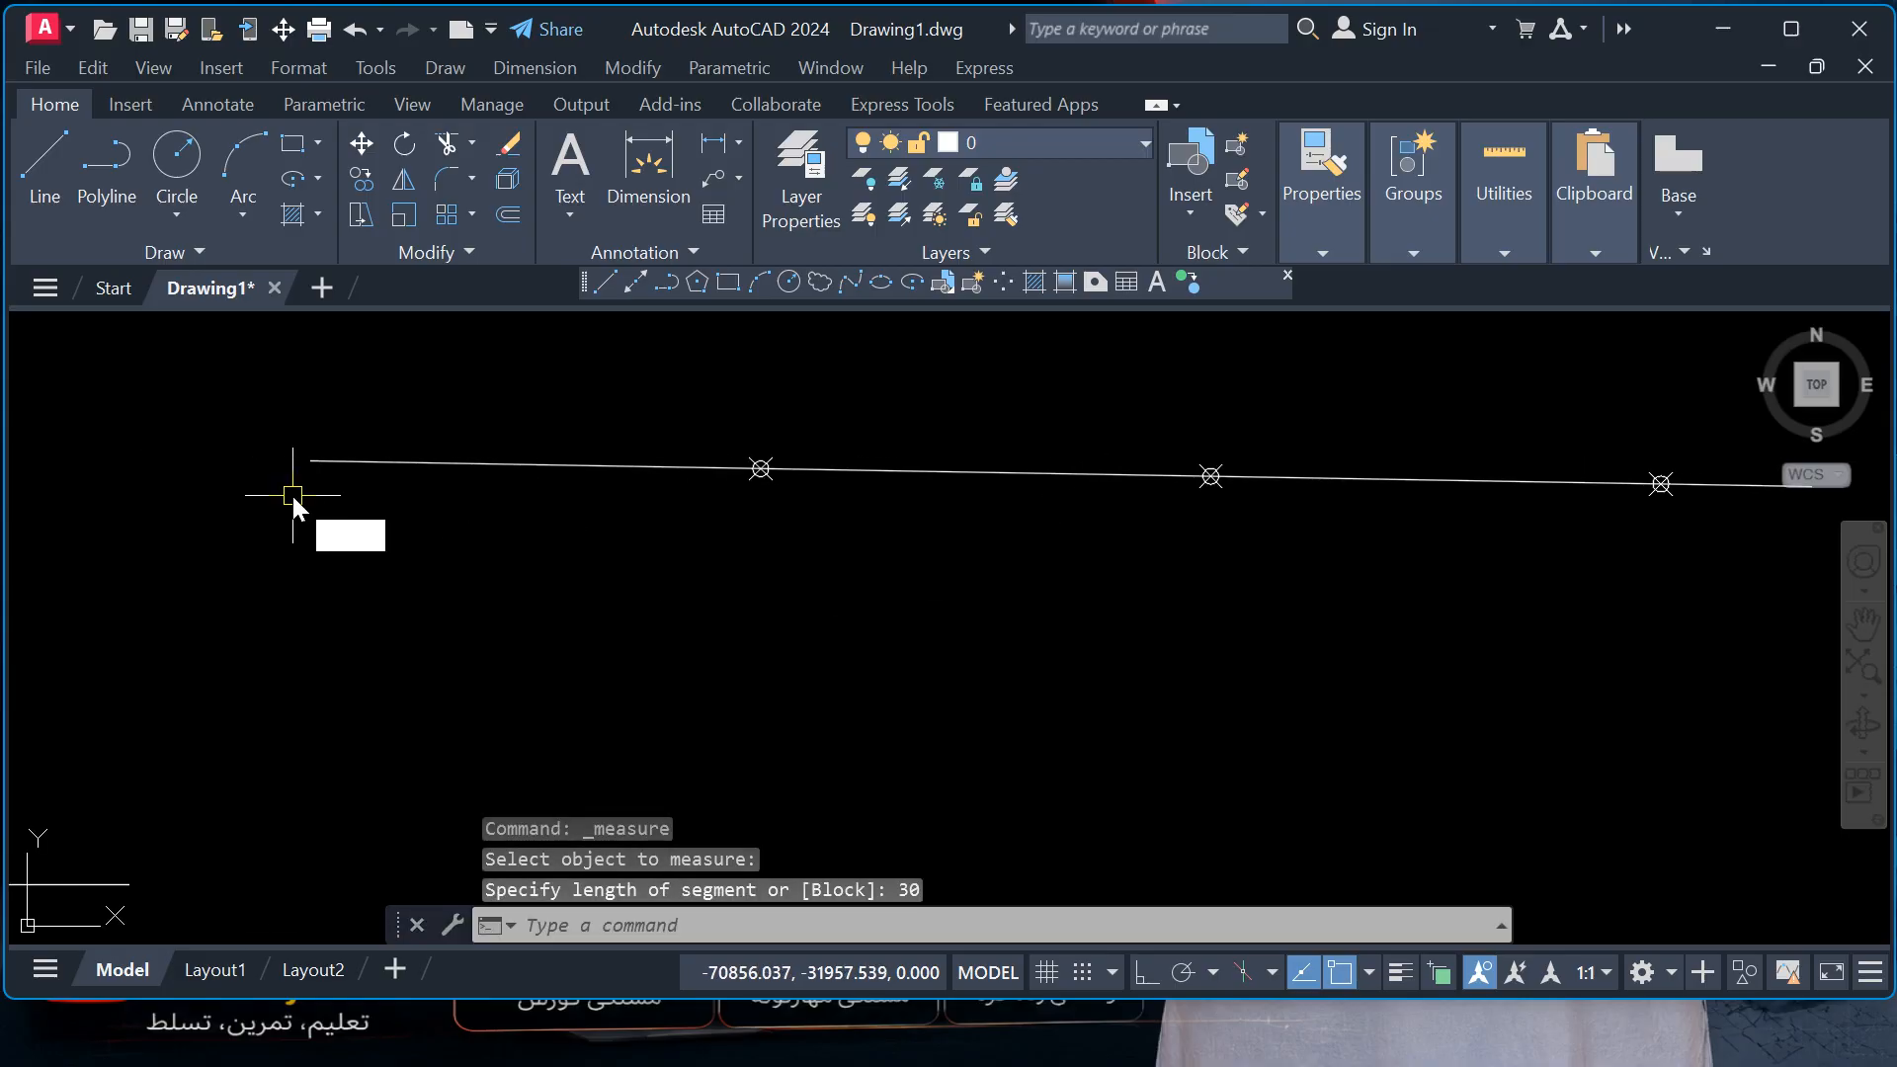
# - Check distances along the line from its left endpoint with the Distance command
pyautogui.press('Escape')
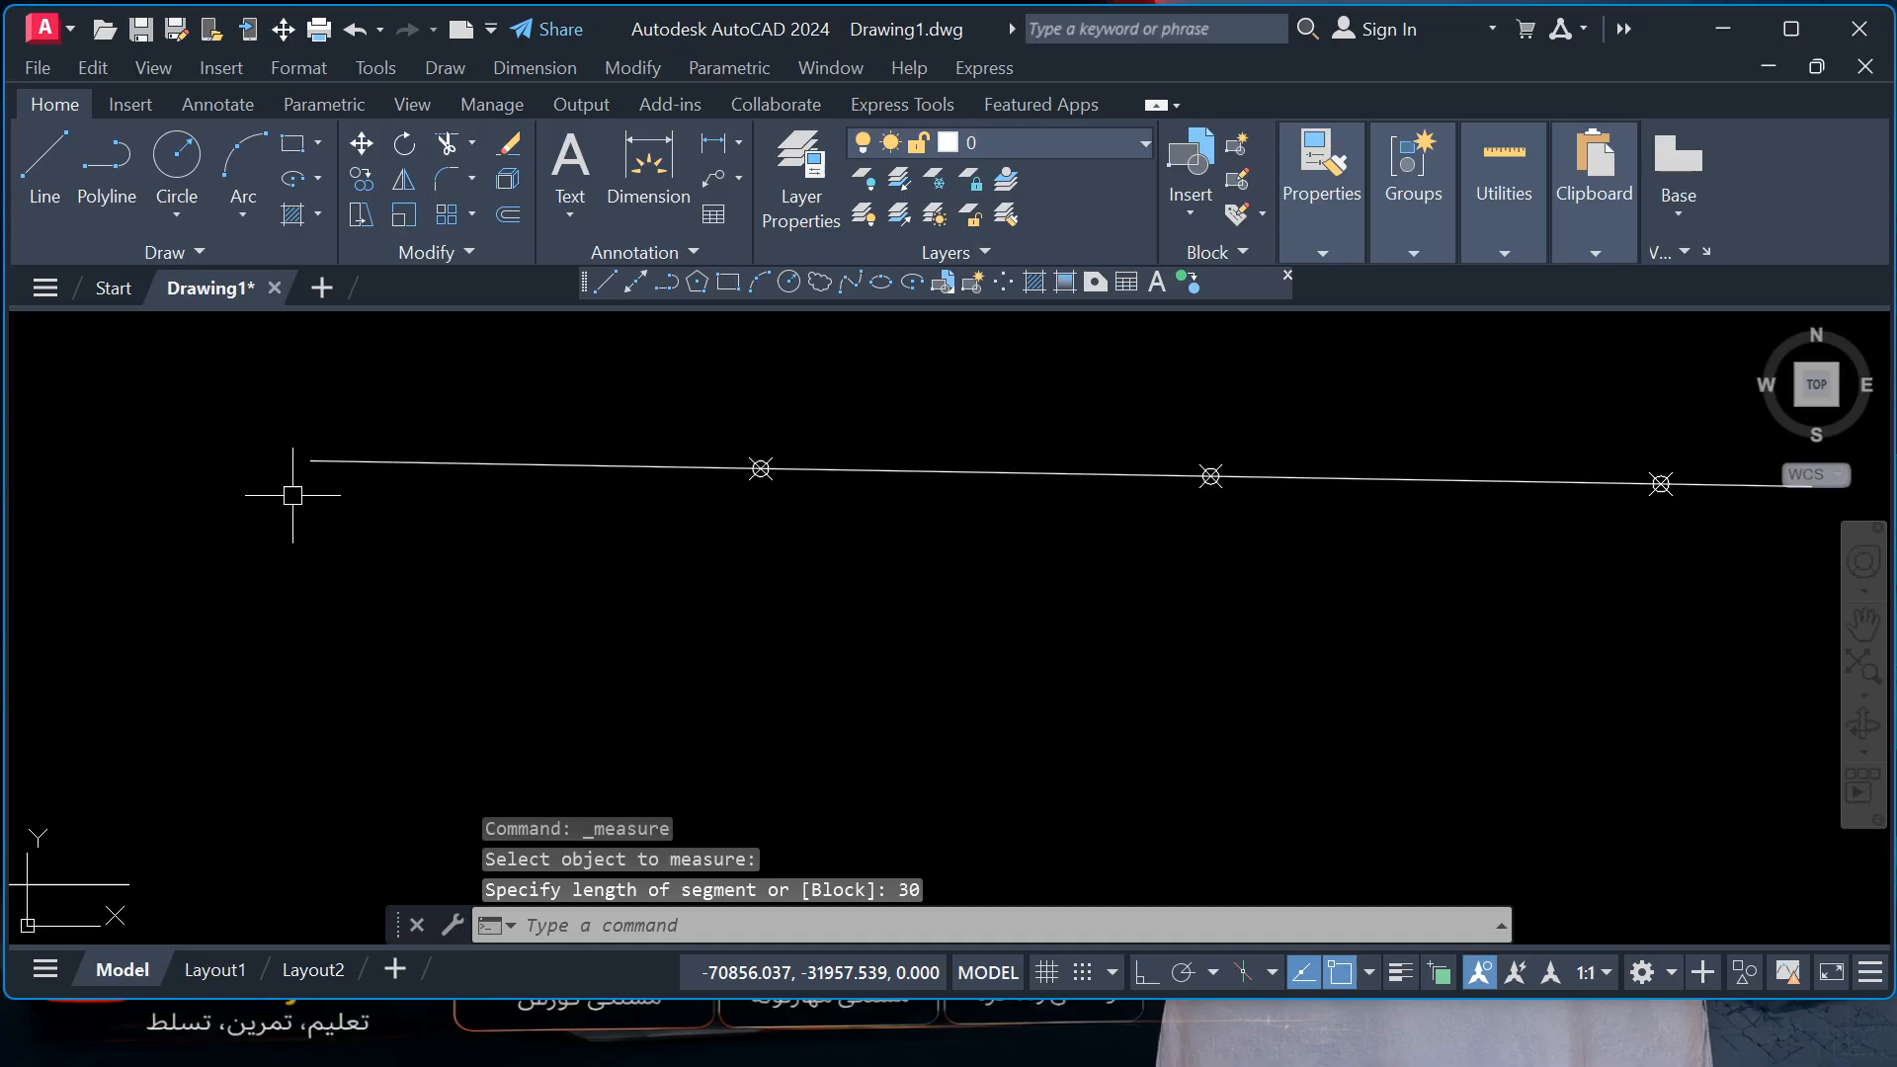
pyautogui.write('dist')
pyautogui.press('Return')
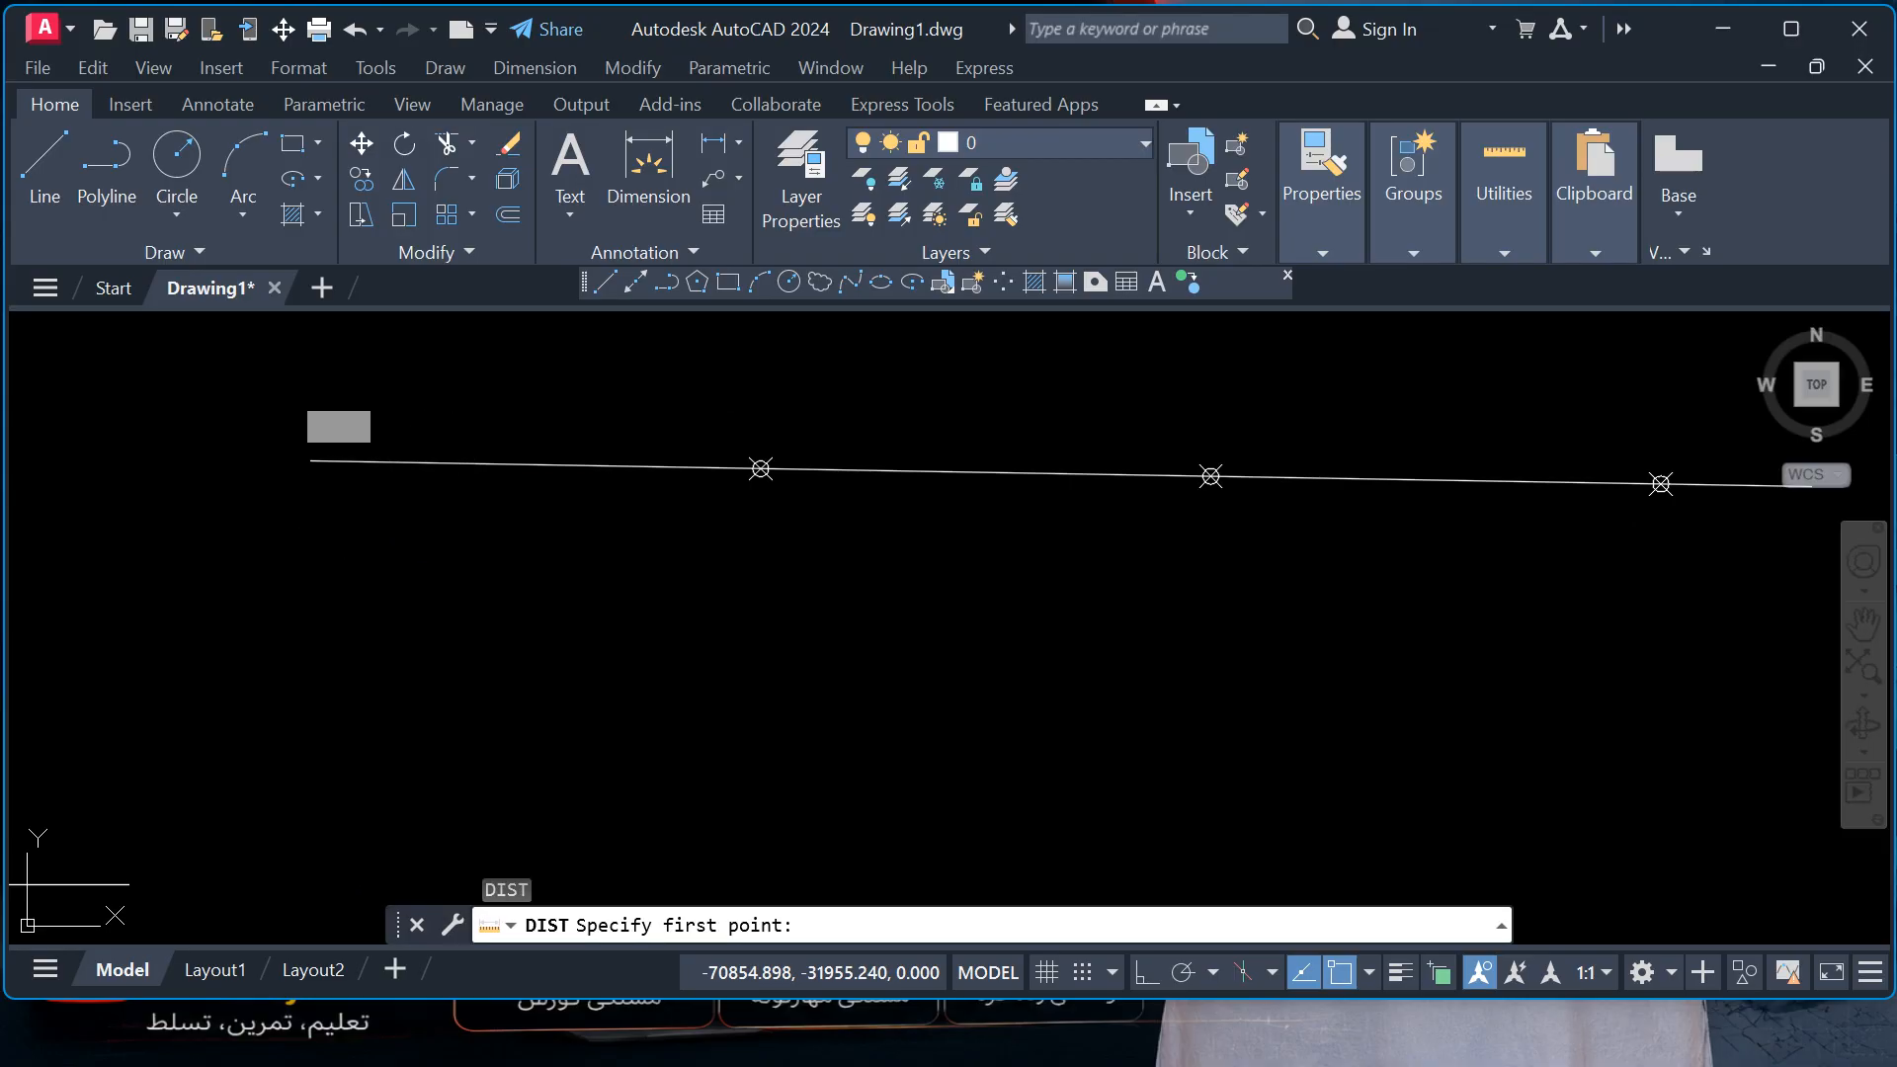
pyautogui.click(310, 460)
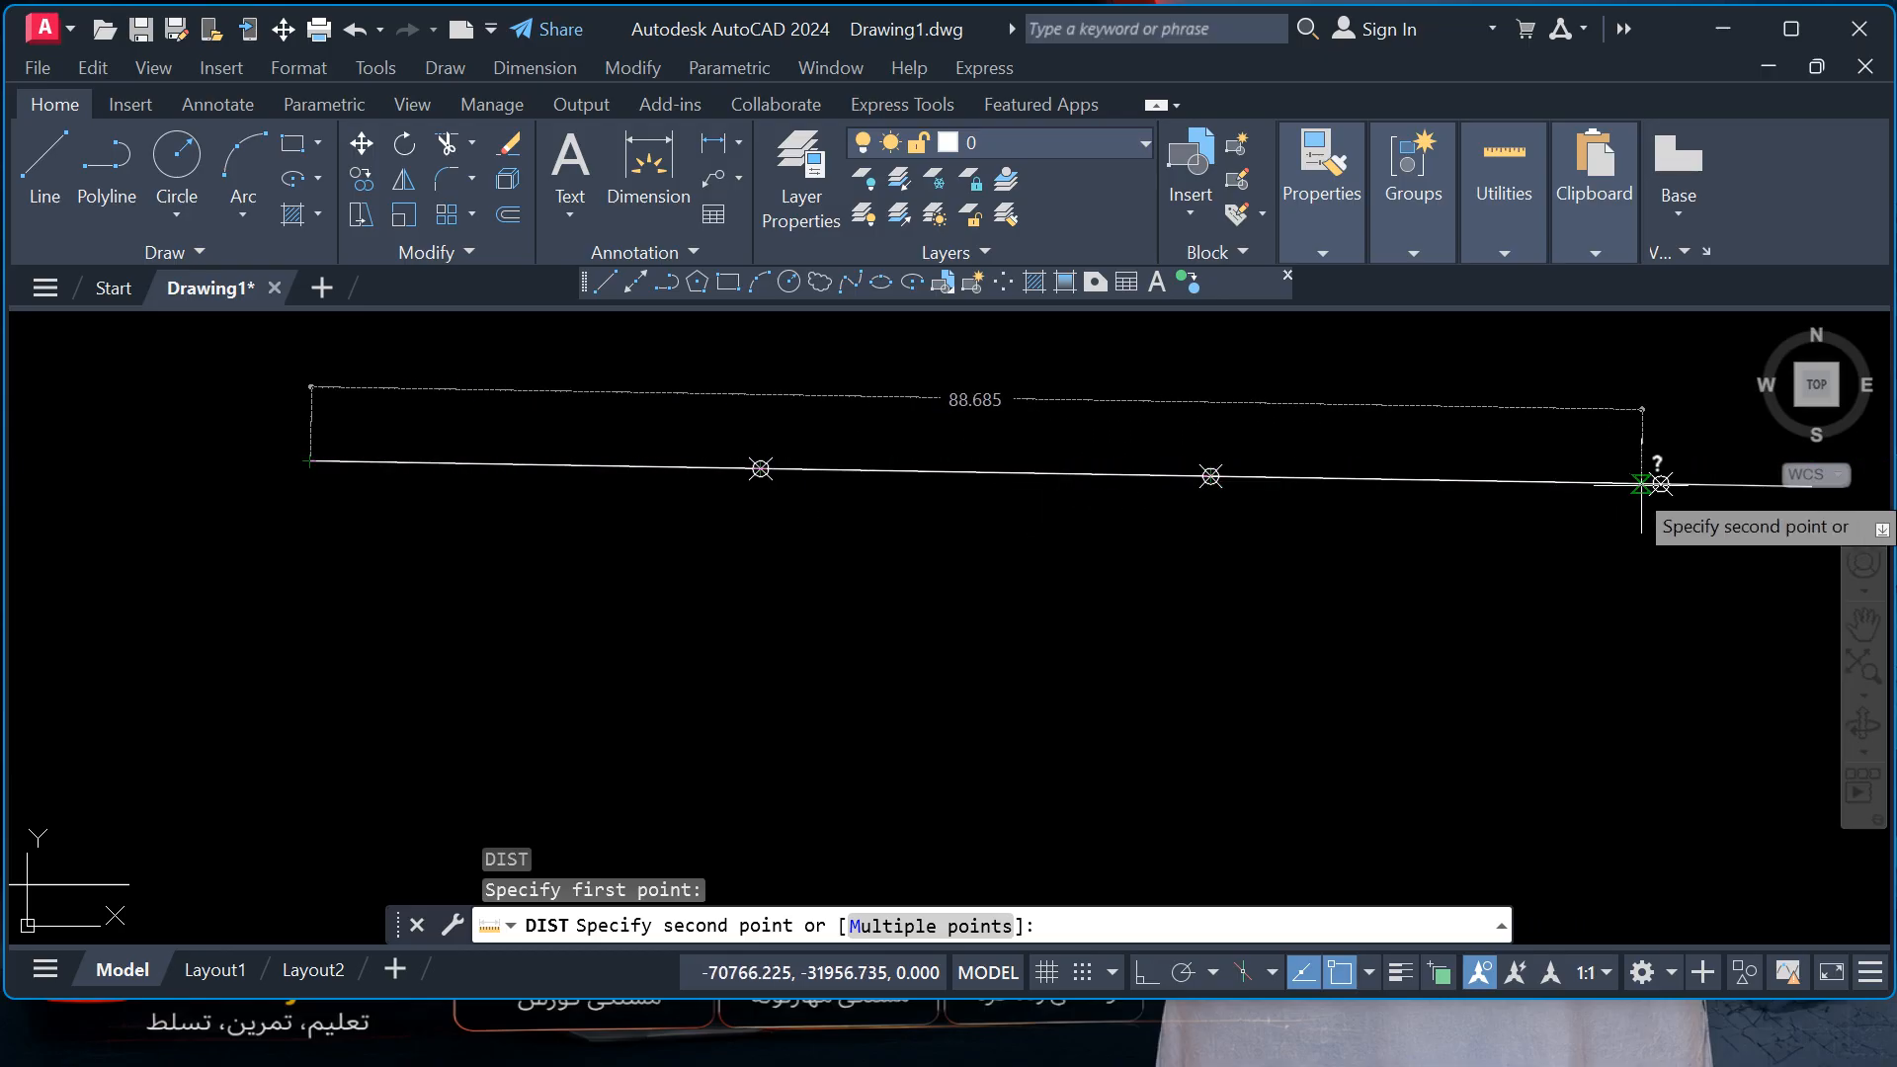
pyautogui.moveTo(1660, 480); pyautogui.dragTo(1242, 485, button='middle')
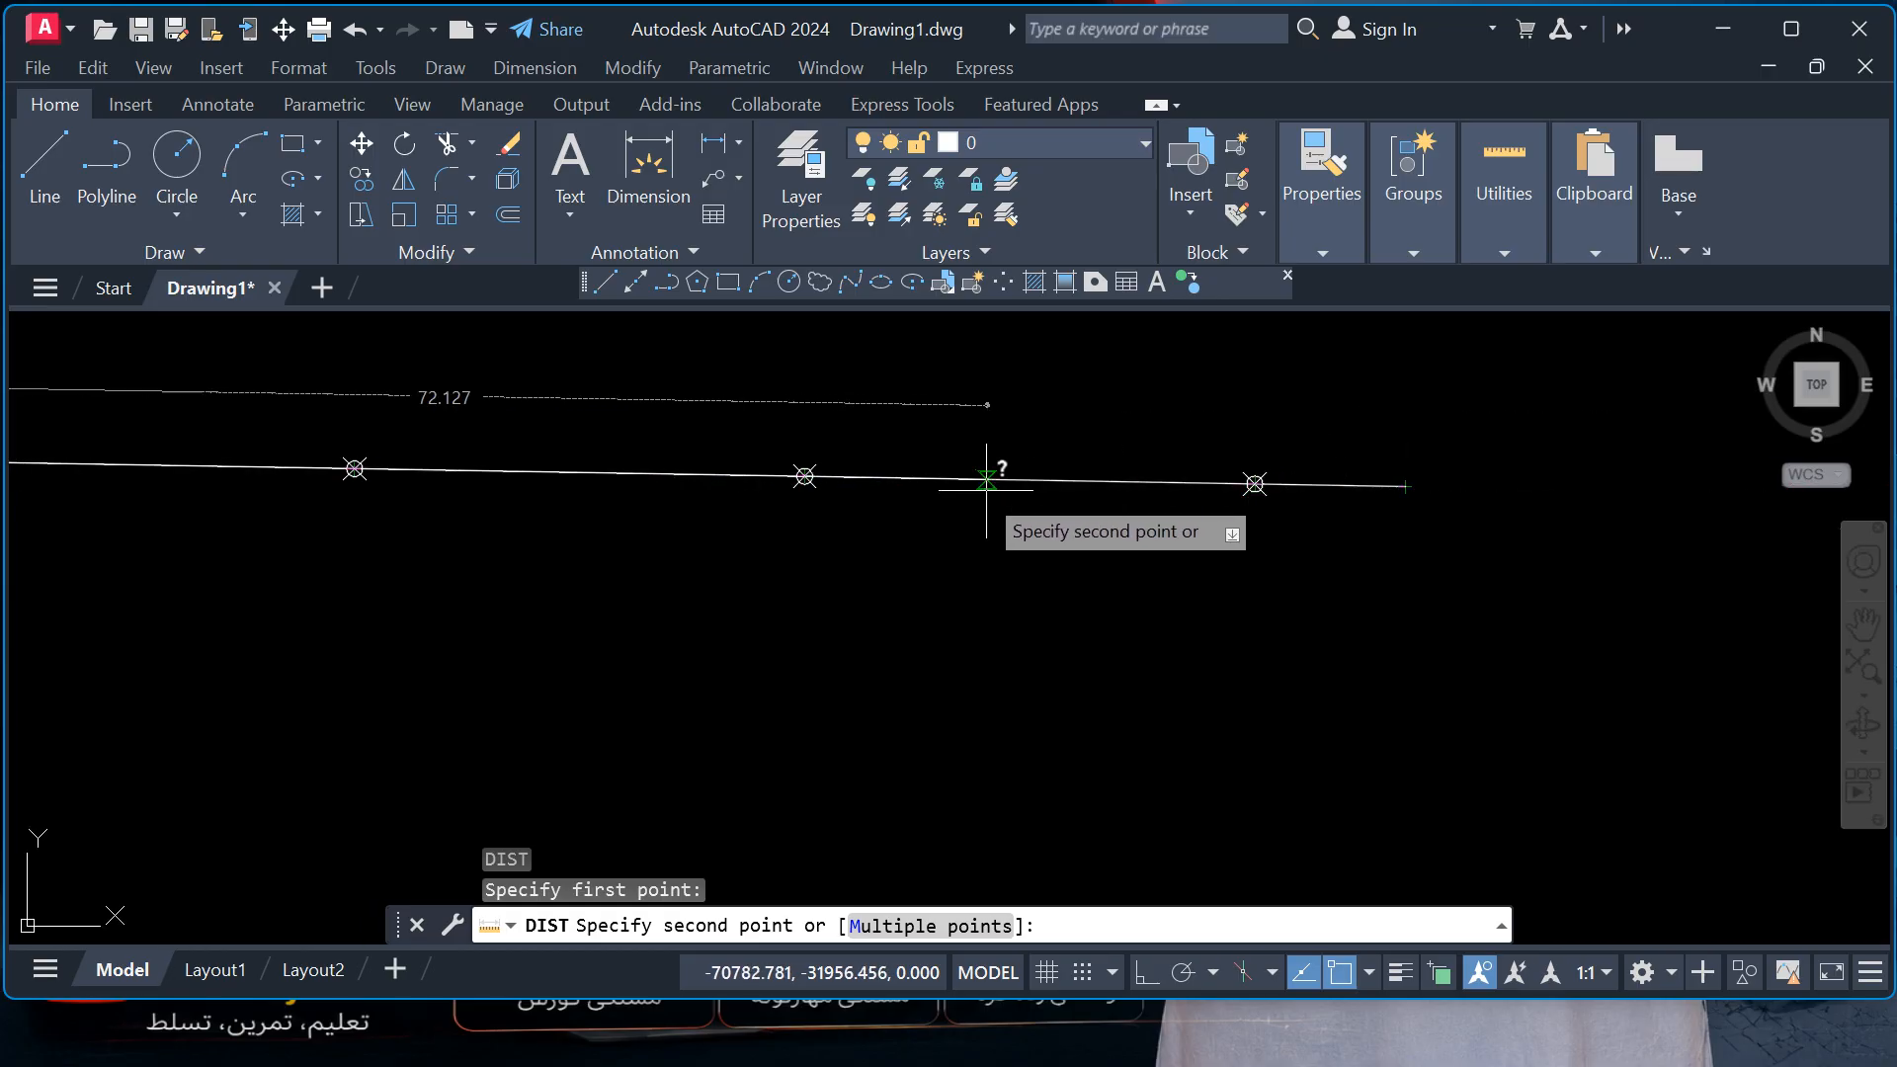
pyautogui.press('Escape')
# - Copy the long line to a spot a short distance below the original
pyautogui.moveTo(700, 529); pyautogui.dragTo(991, 559, button='middle')
pyautogui.scroll(-2, 436, 530)
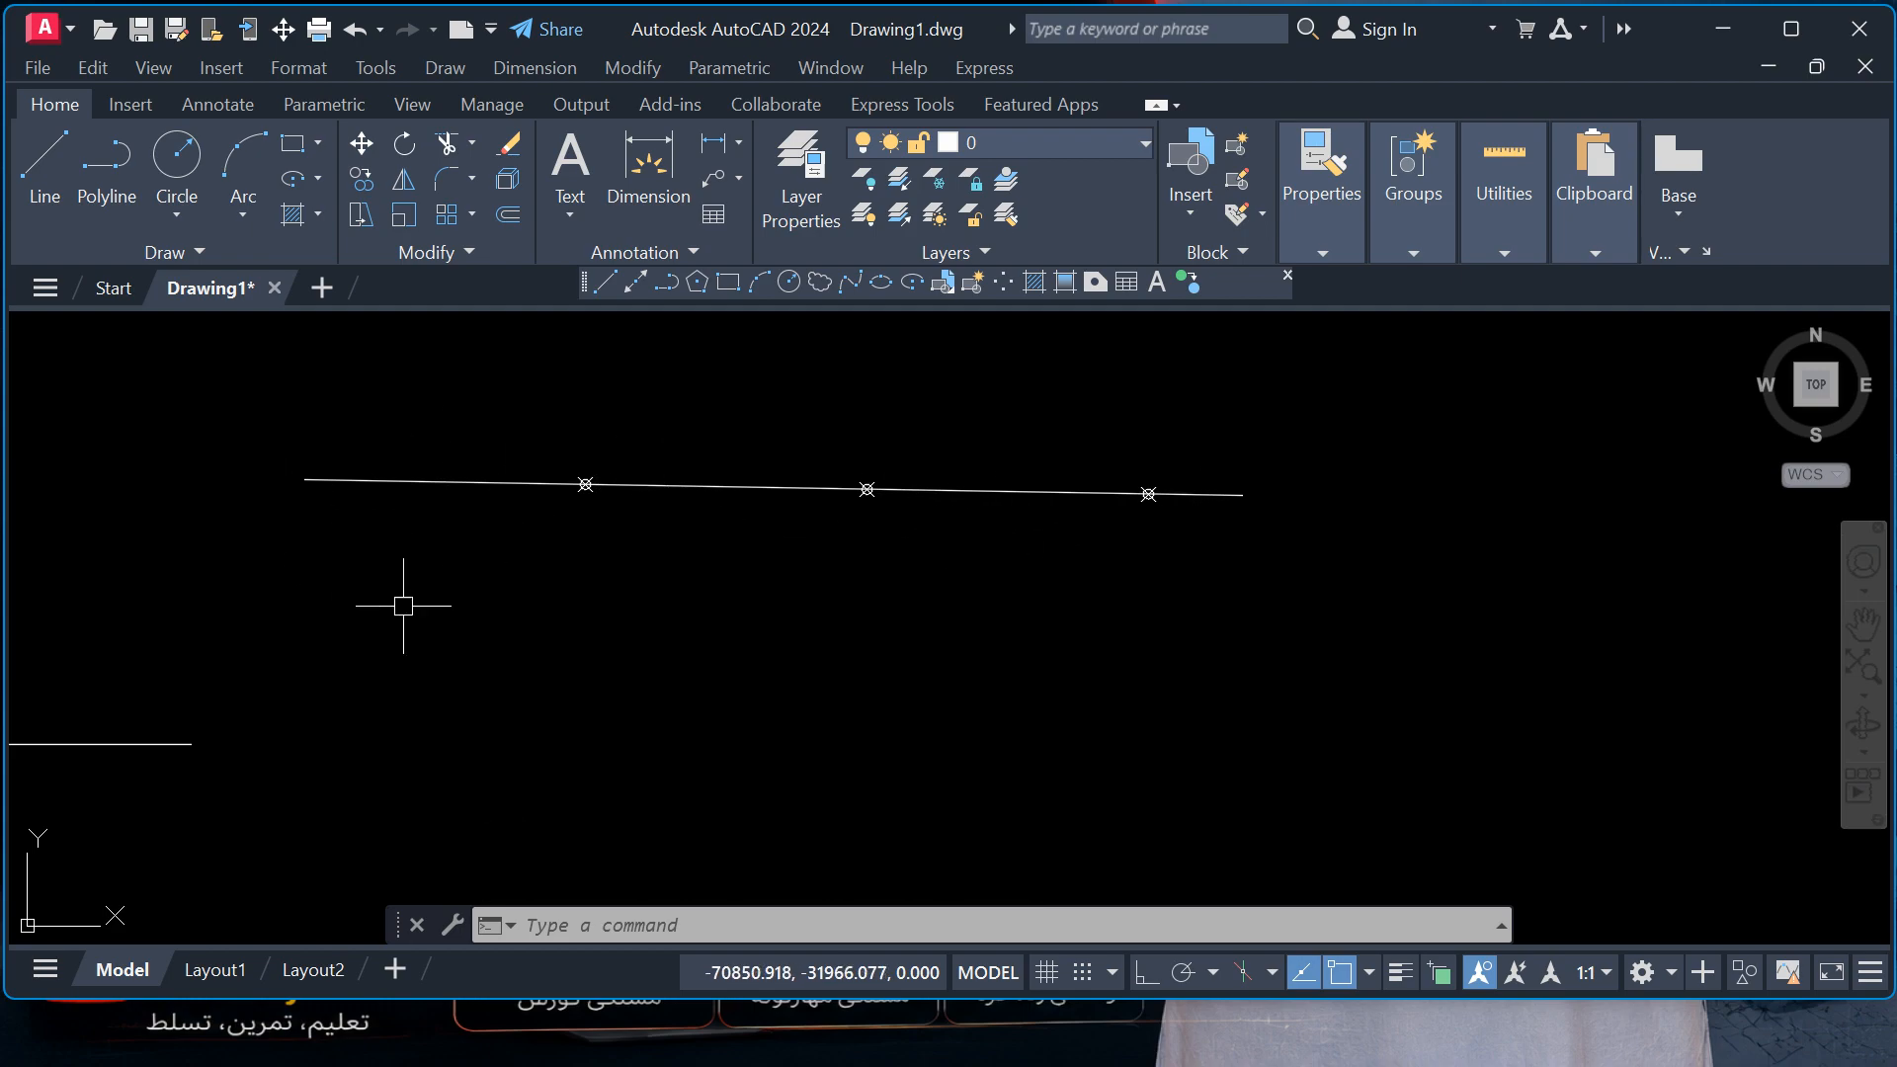
pyautogui.click(479, 488)
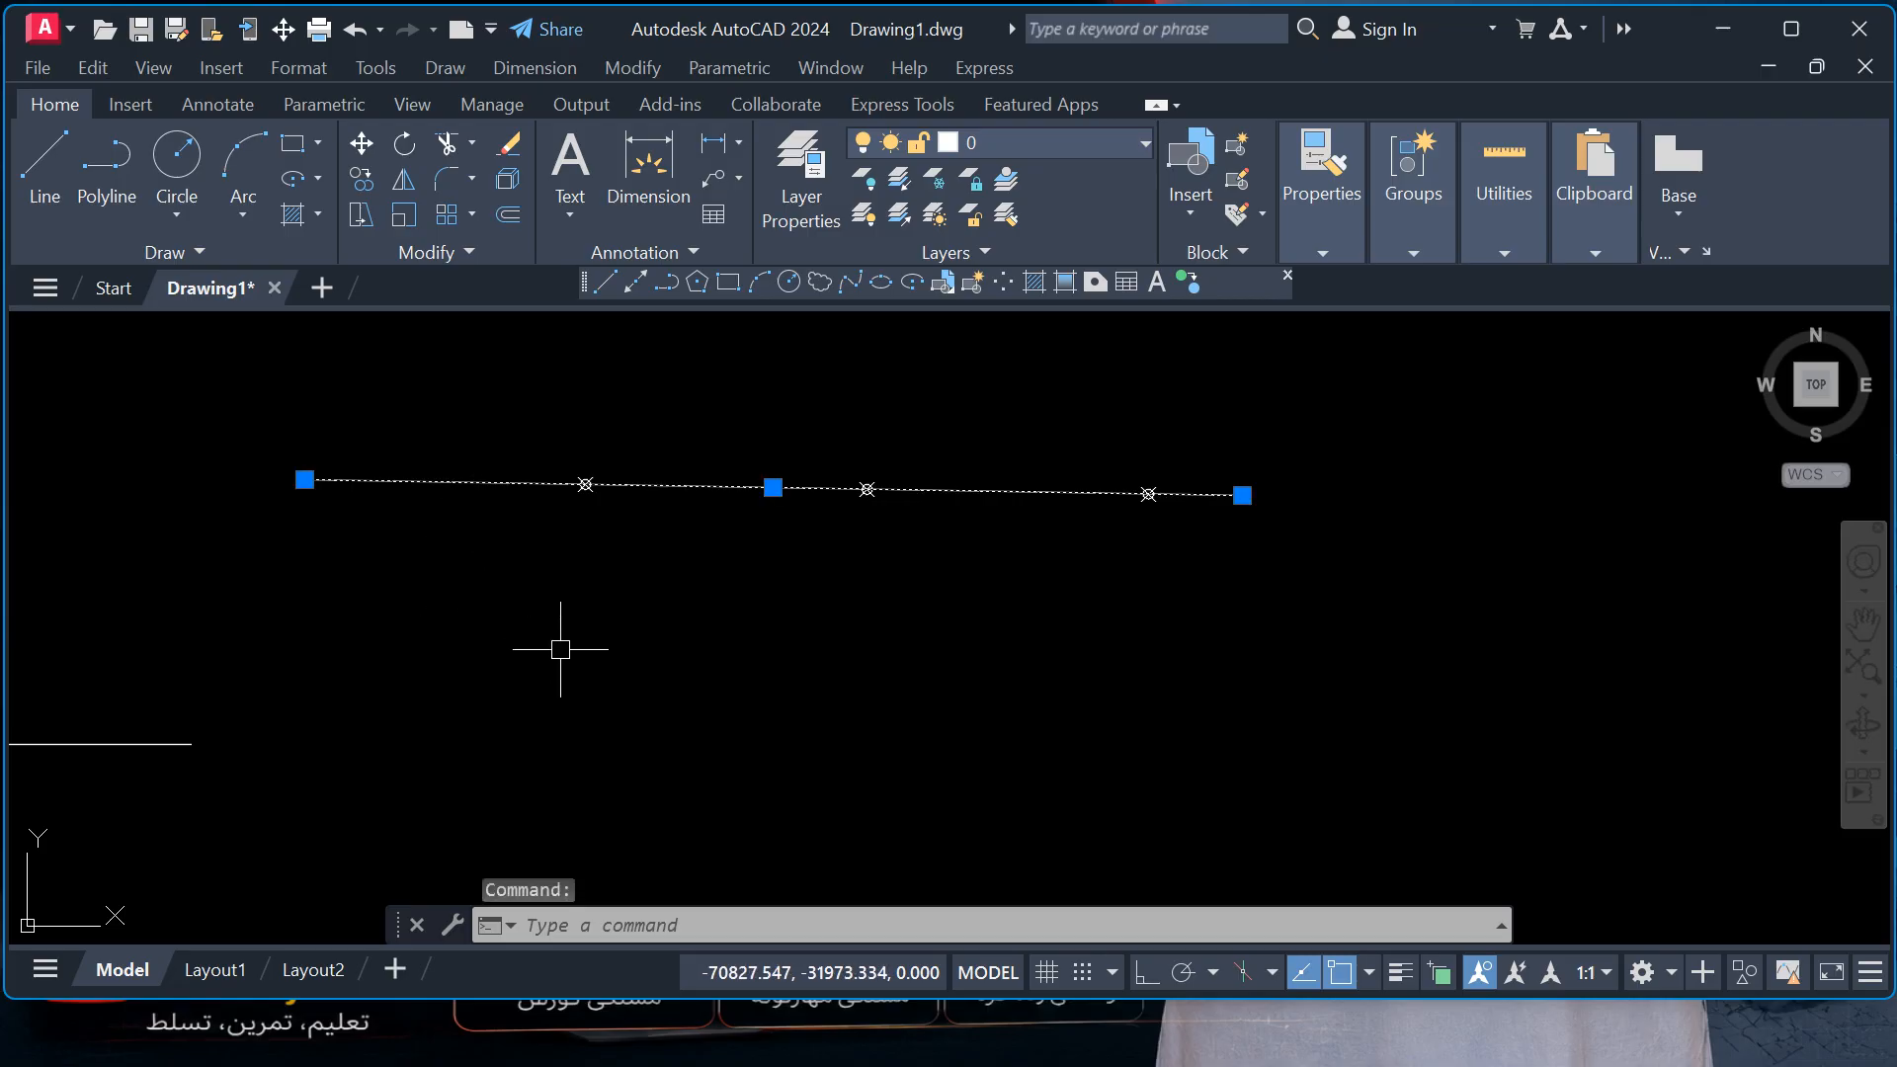
pyautogui.write('Cp')
pyautogui.press('Return')
pyautogui.click(797, 488)
pyautogui.click(788, 606)
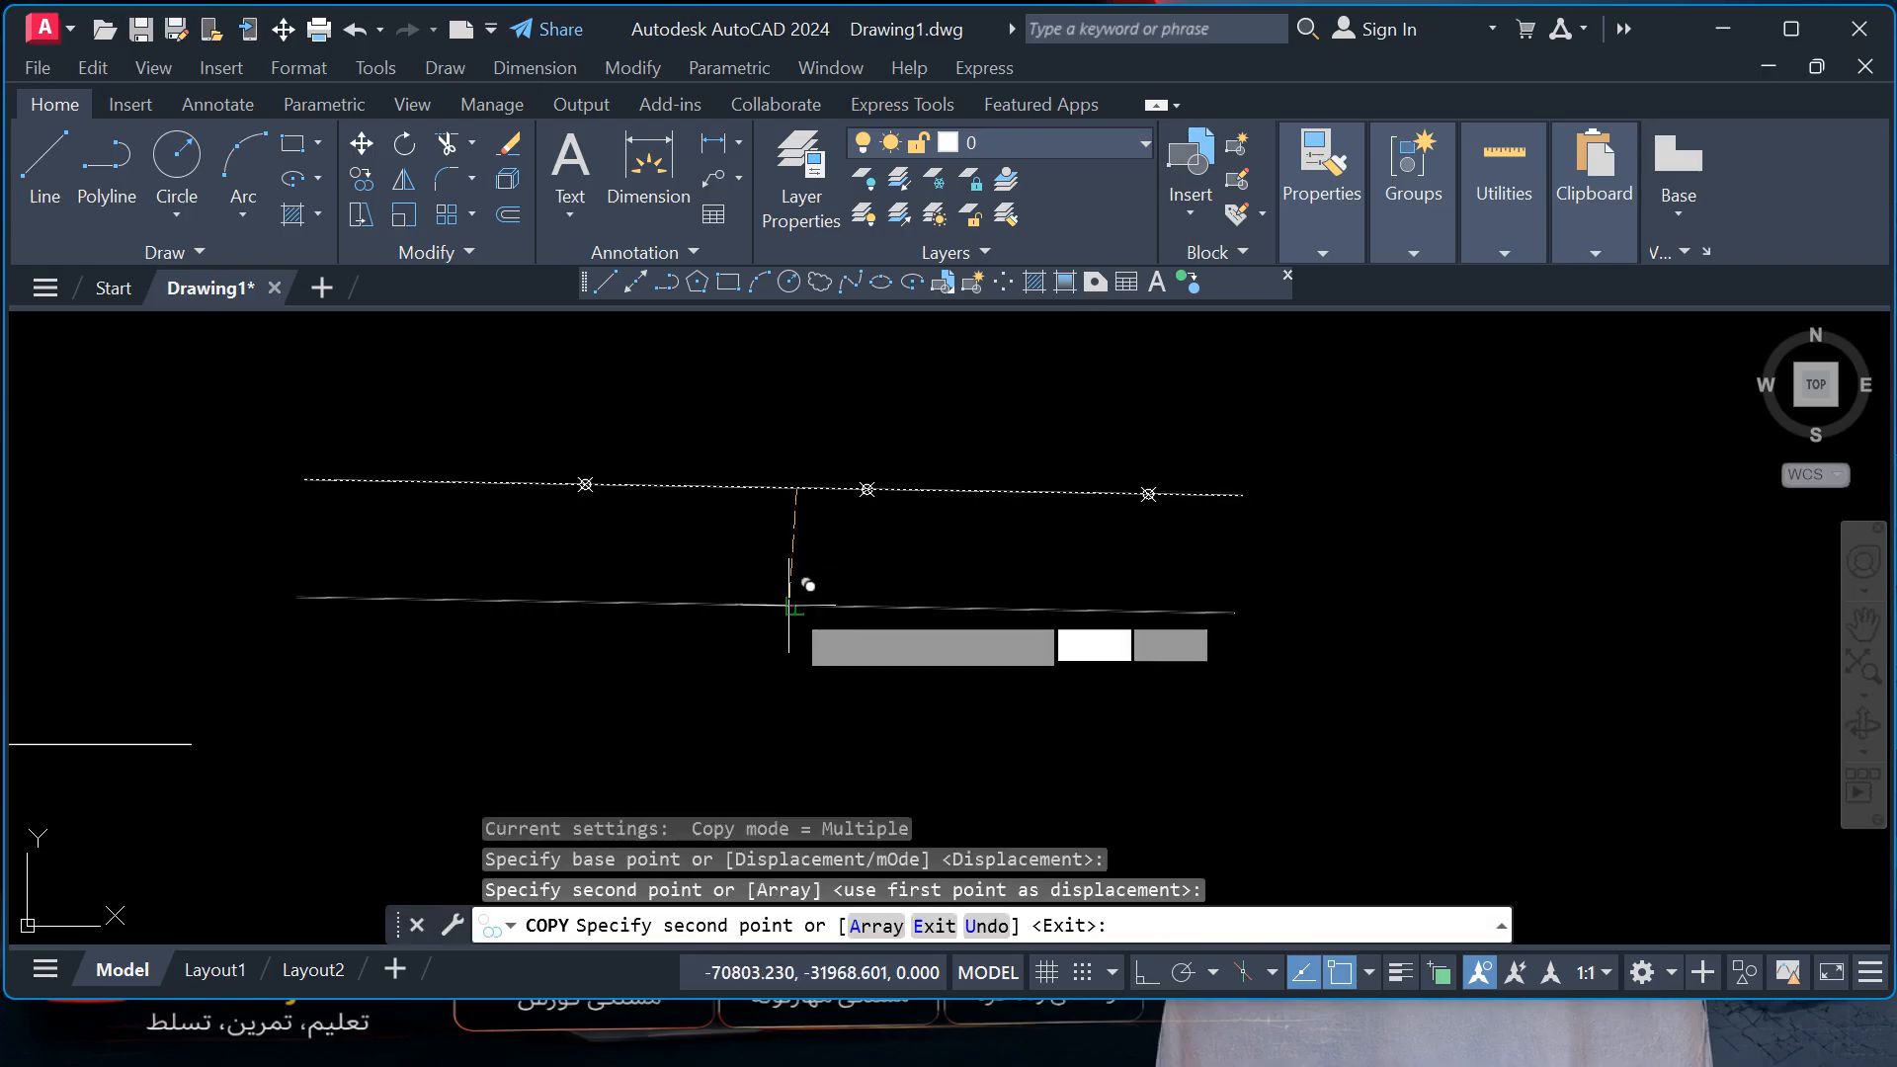
pyautogui.press('Escape')
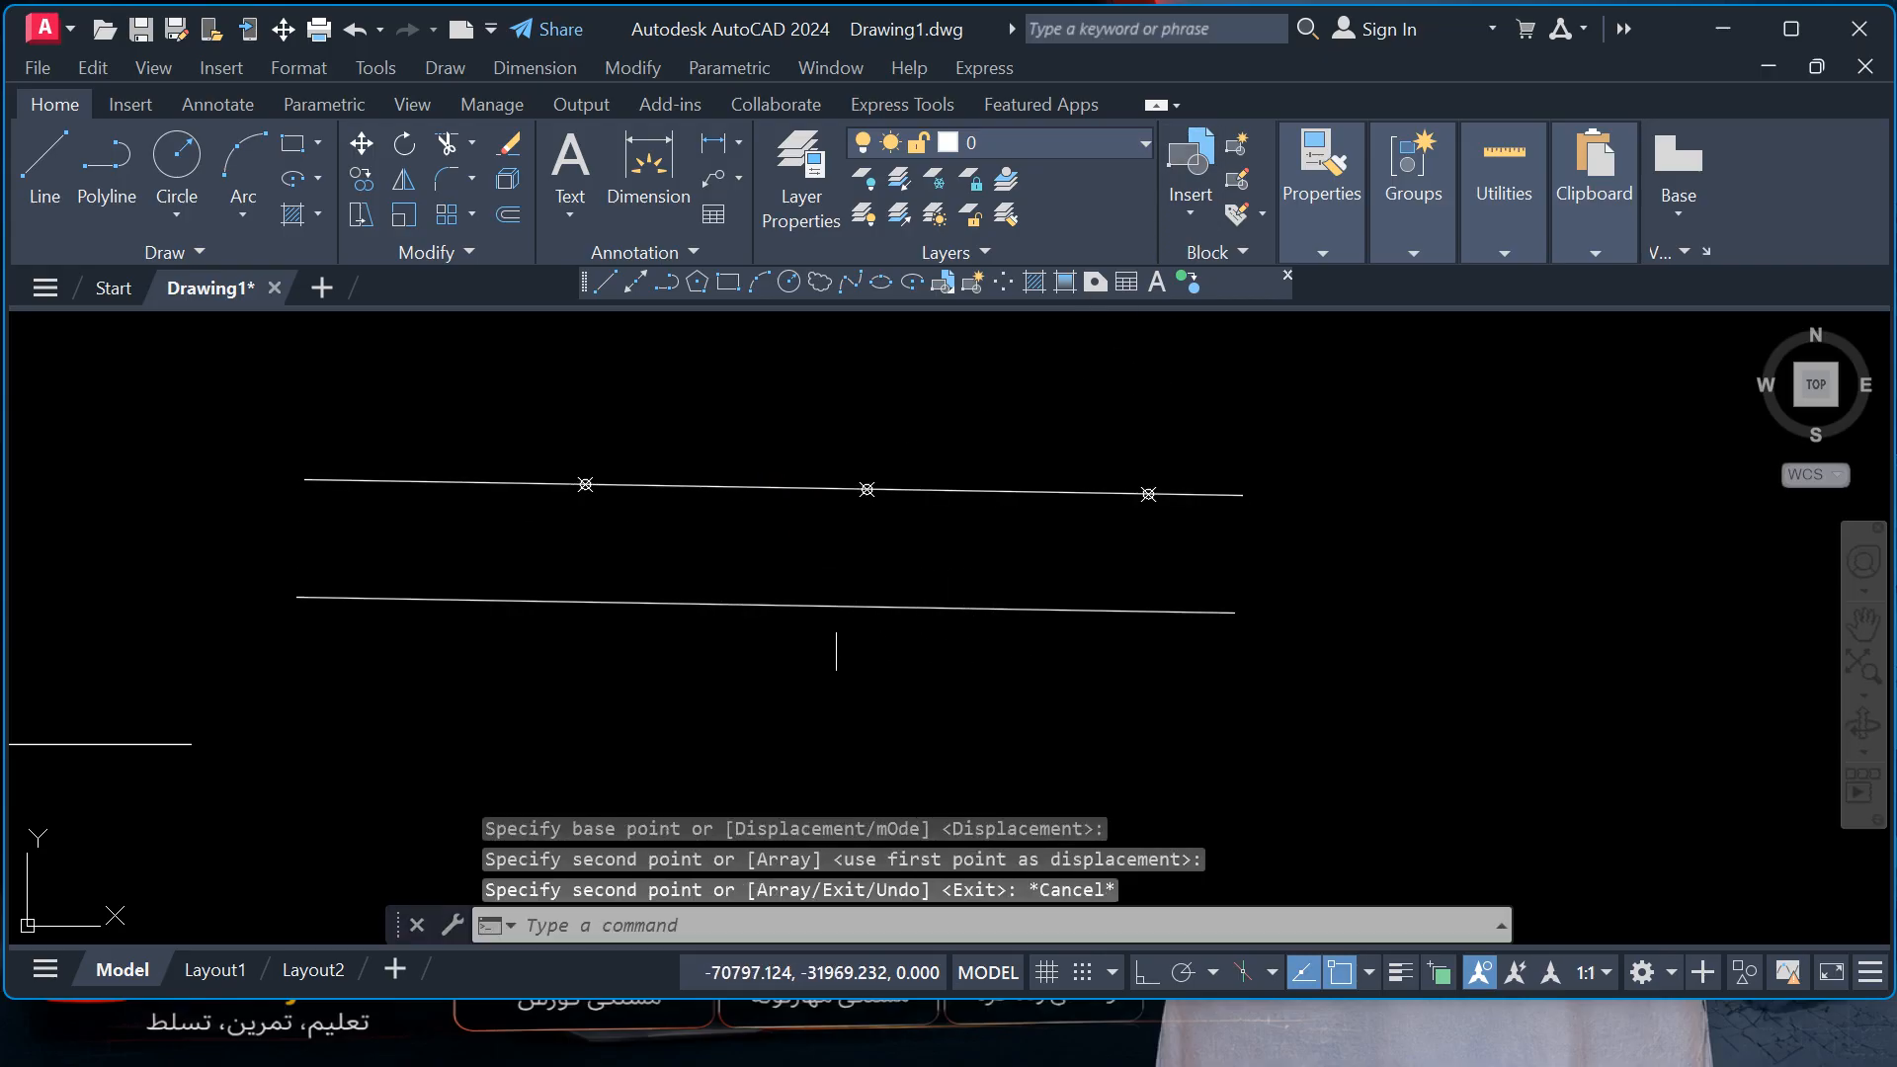
# - Place points on the copied line with the Measure command, using a segment length of 30 from its right end
pyautogui.click(259, 253)
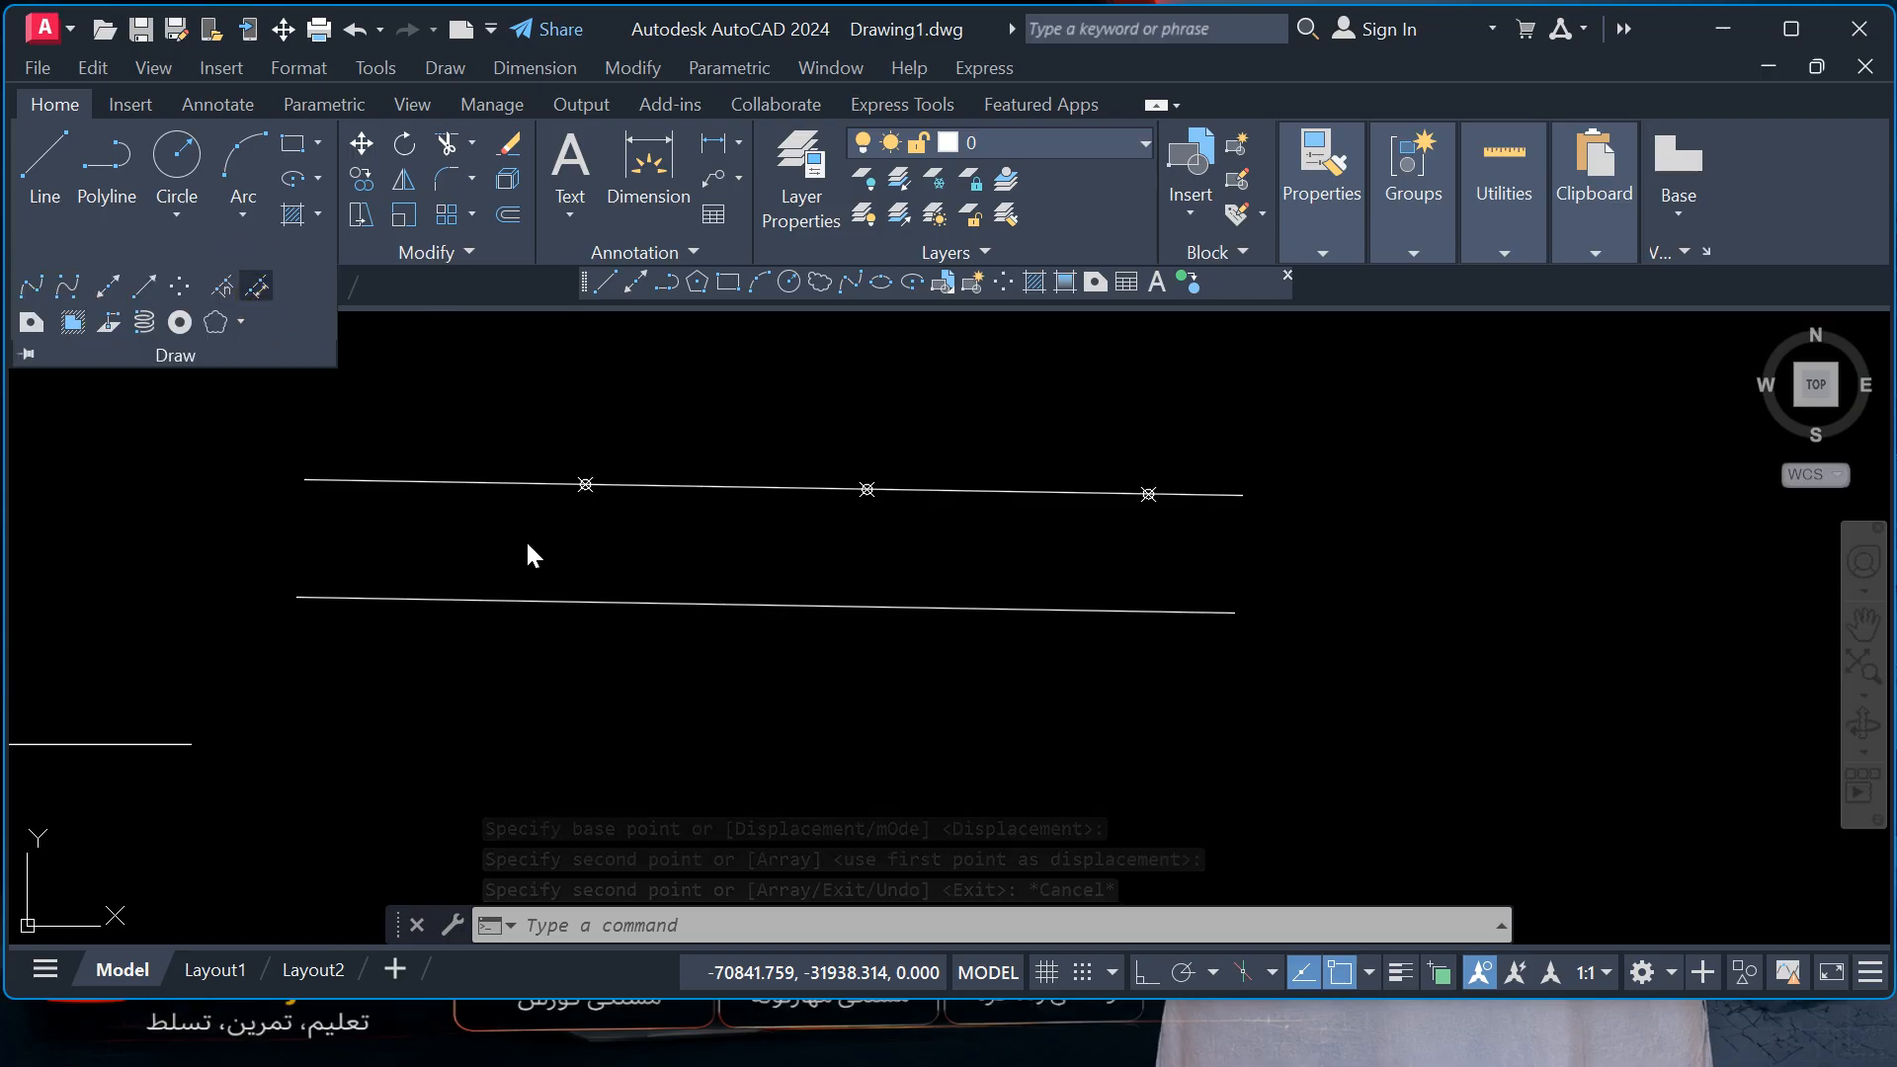
pyautogui.click(1067, 610)
pyautogui.write('3')
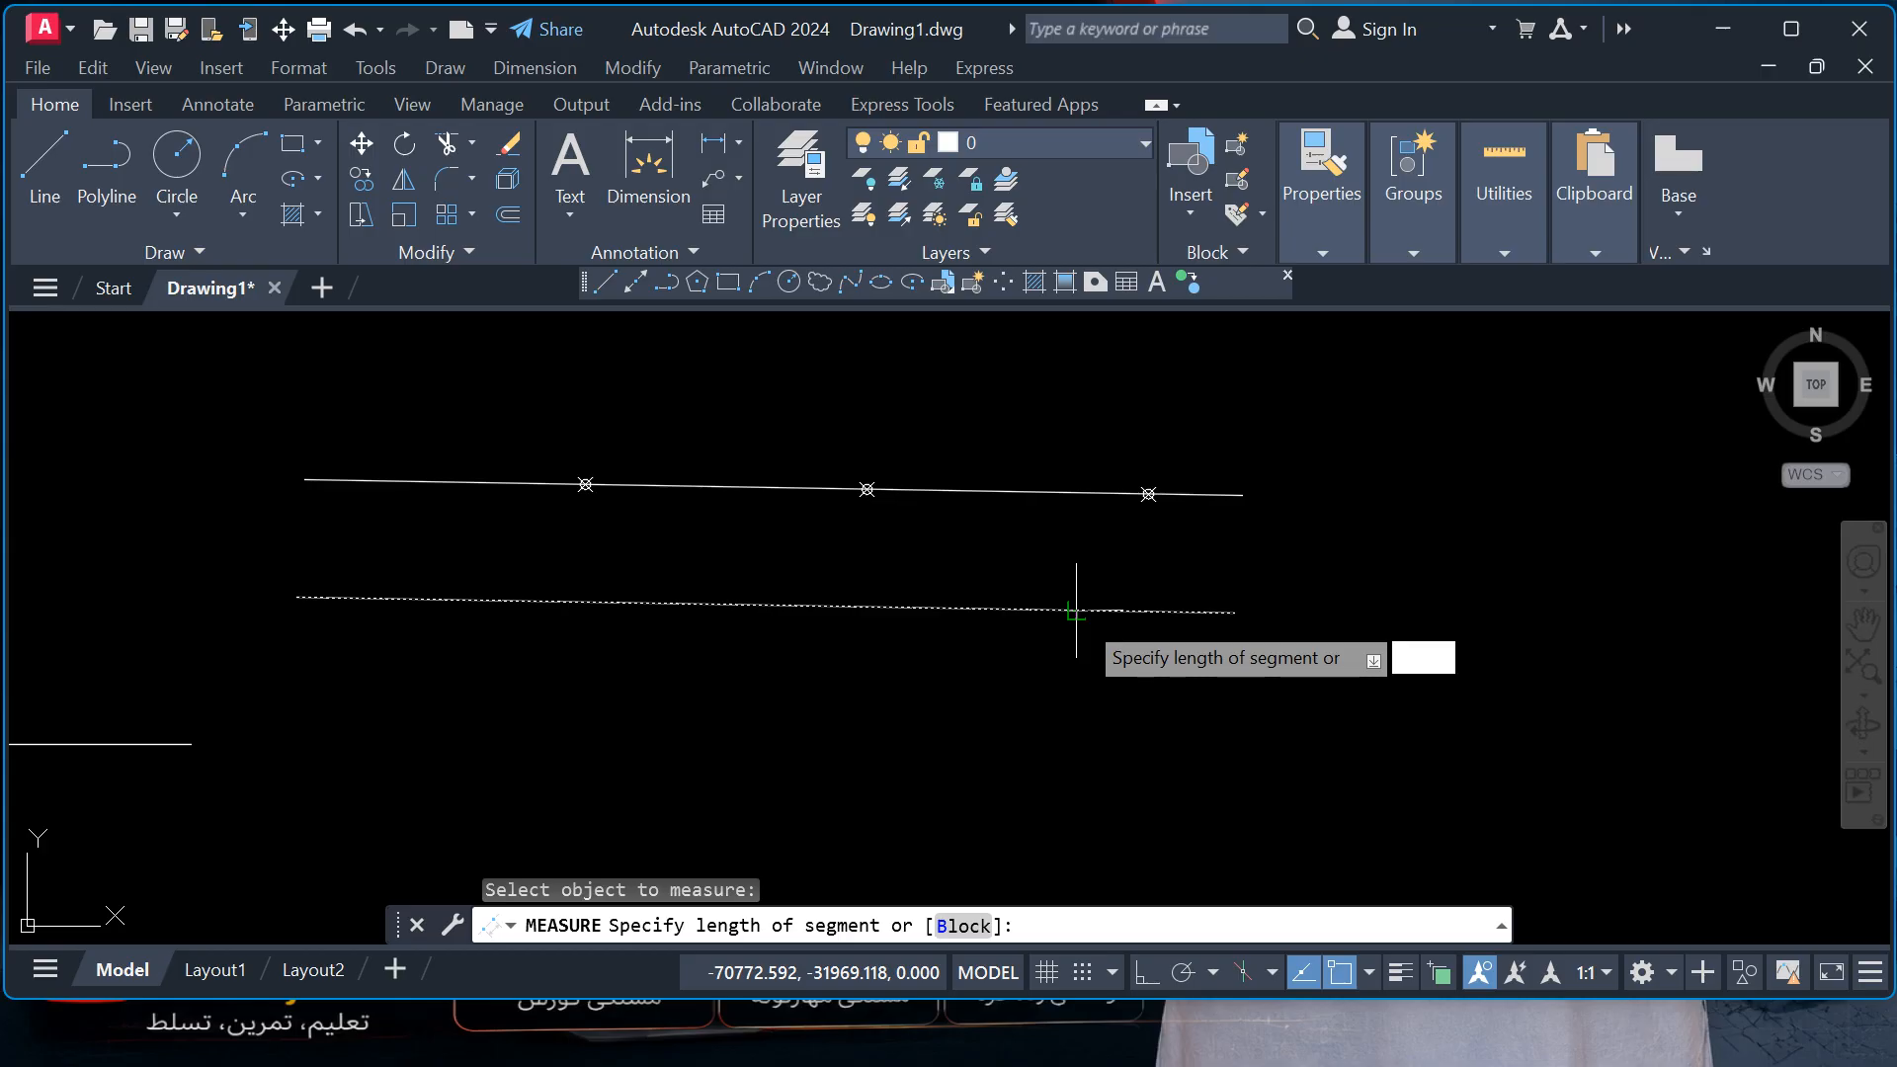
pyautogui.press('Return')
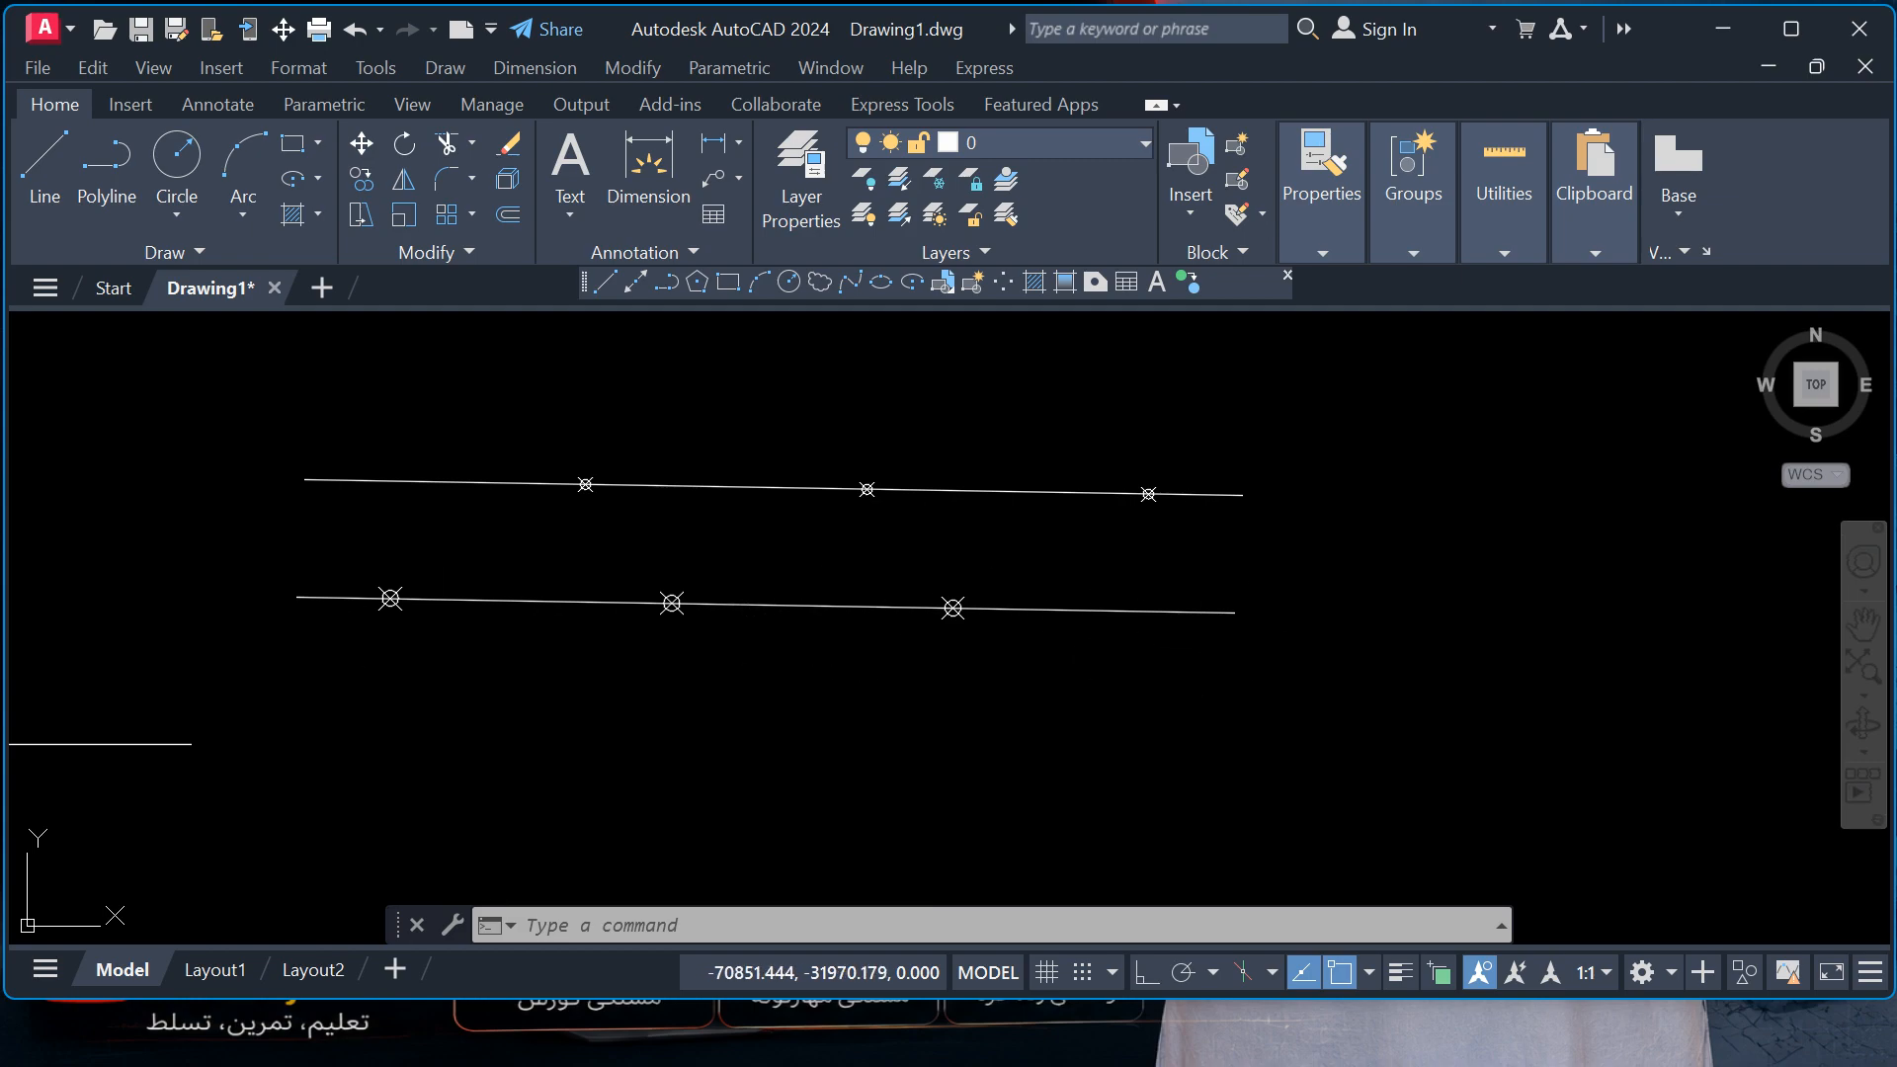
# - Check the spacing between the copied line's left end and its nearest point marker with the Distance command
pyautogui.scroll(4, 294, 598)
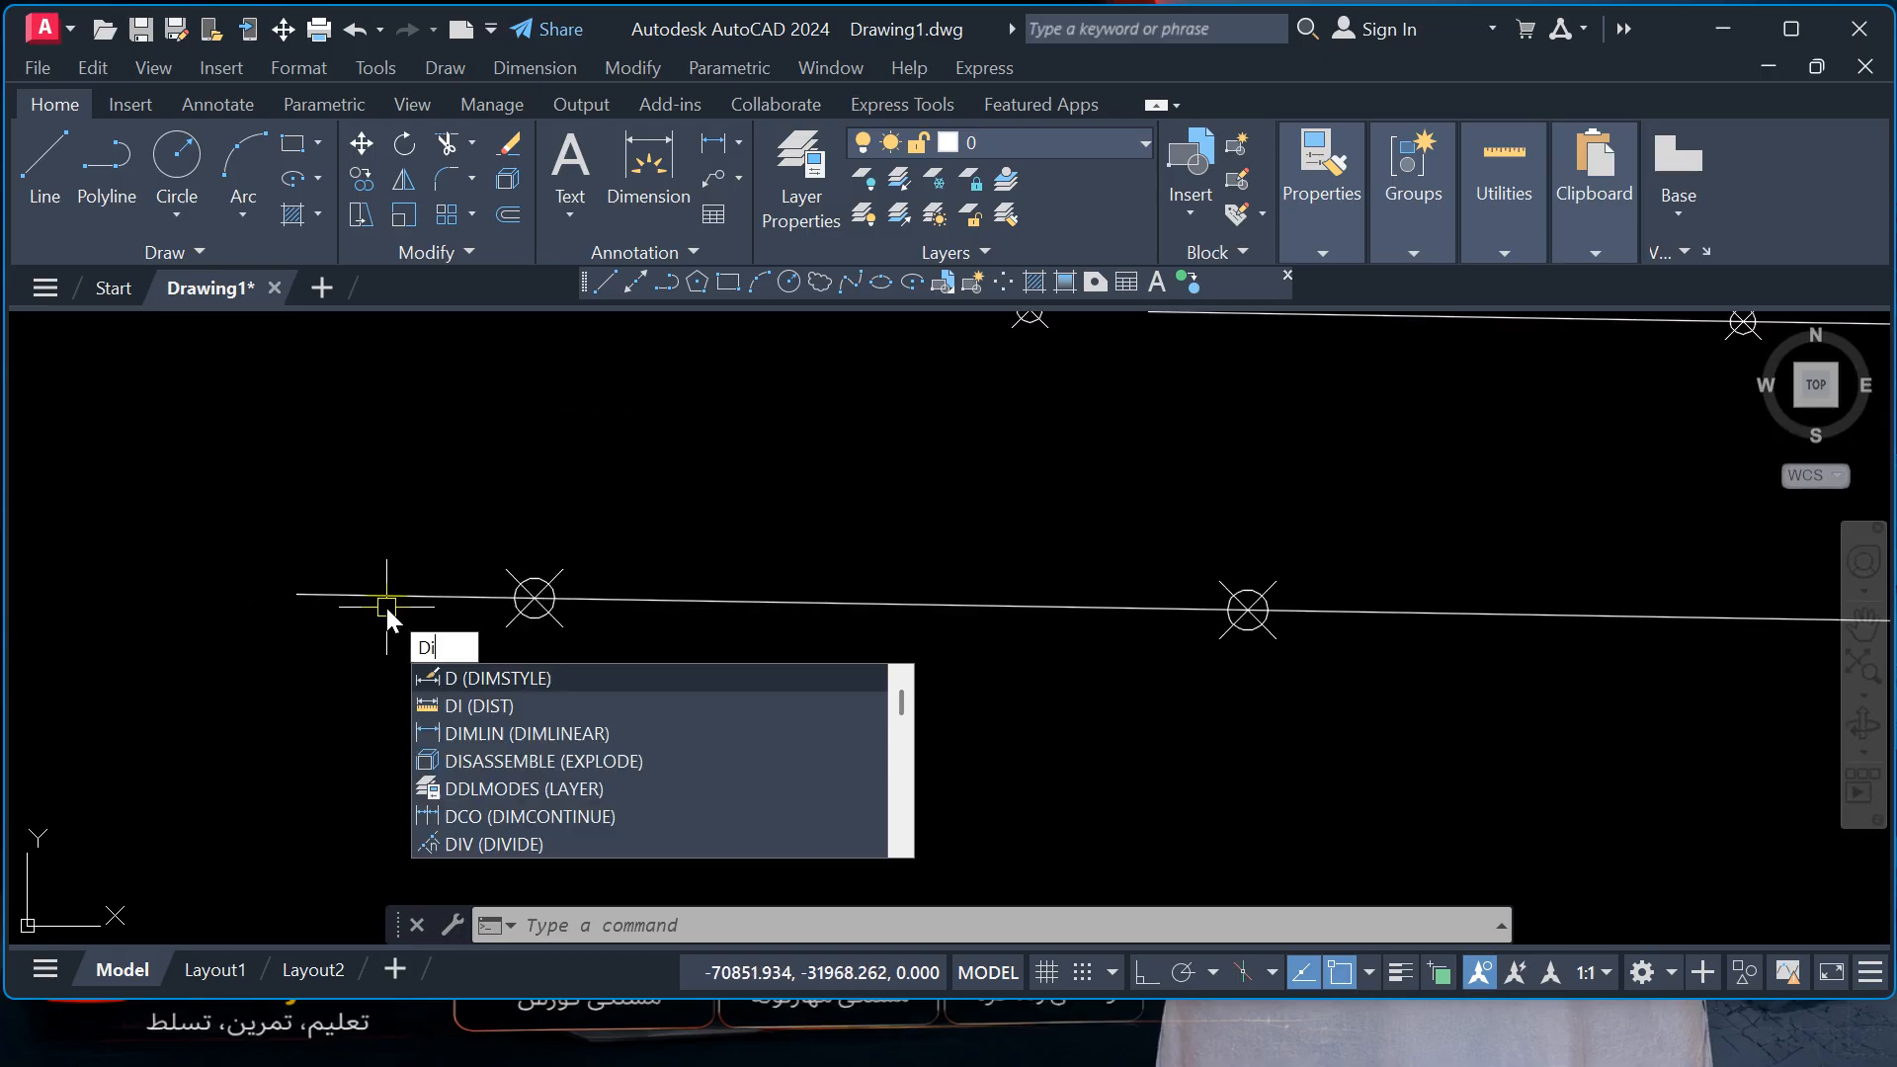
pyautogui.write('i')
pyautogui.press('Return')
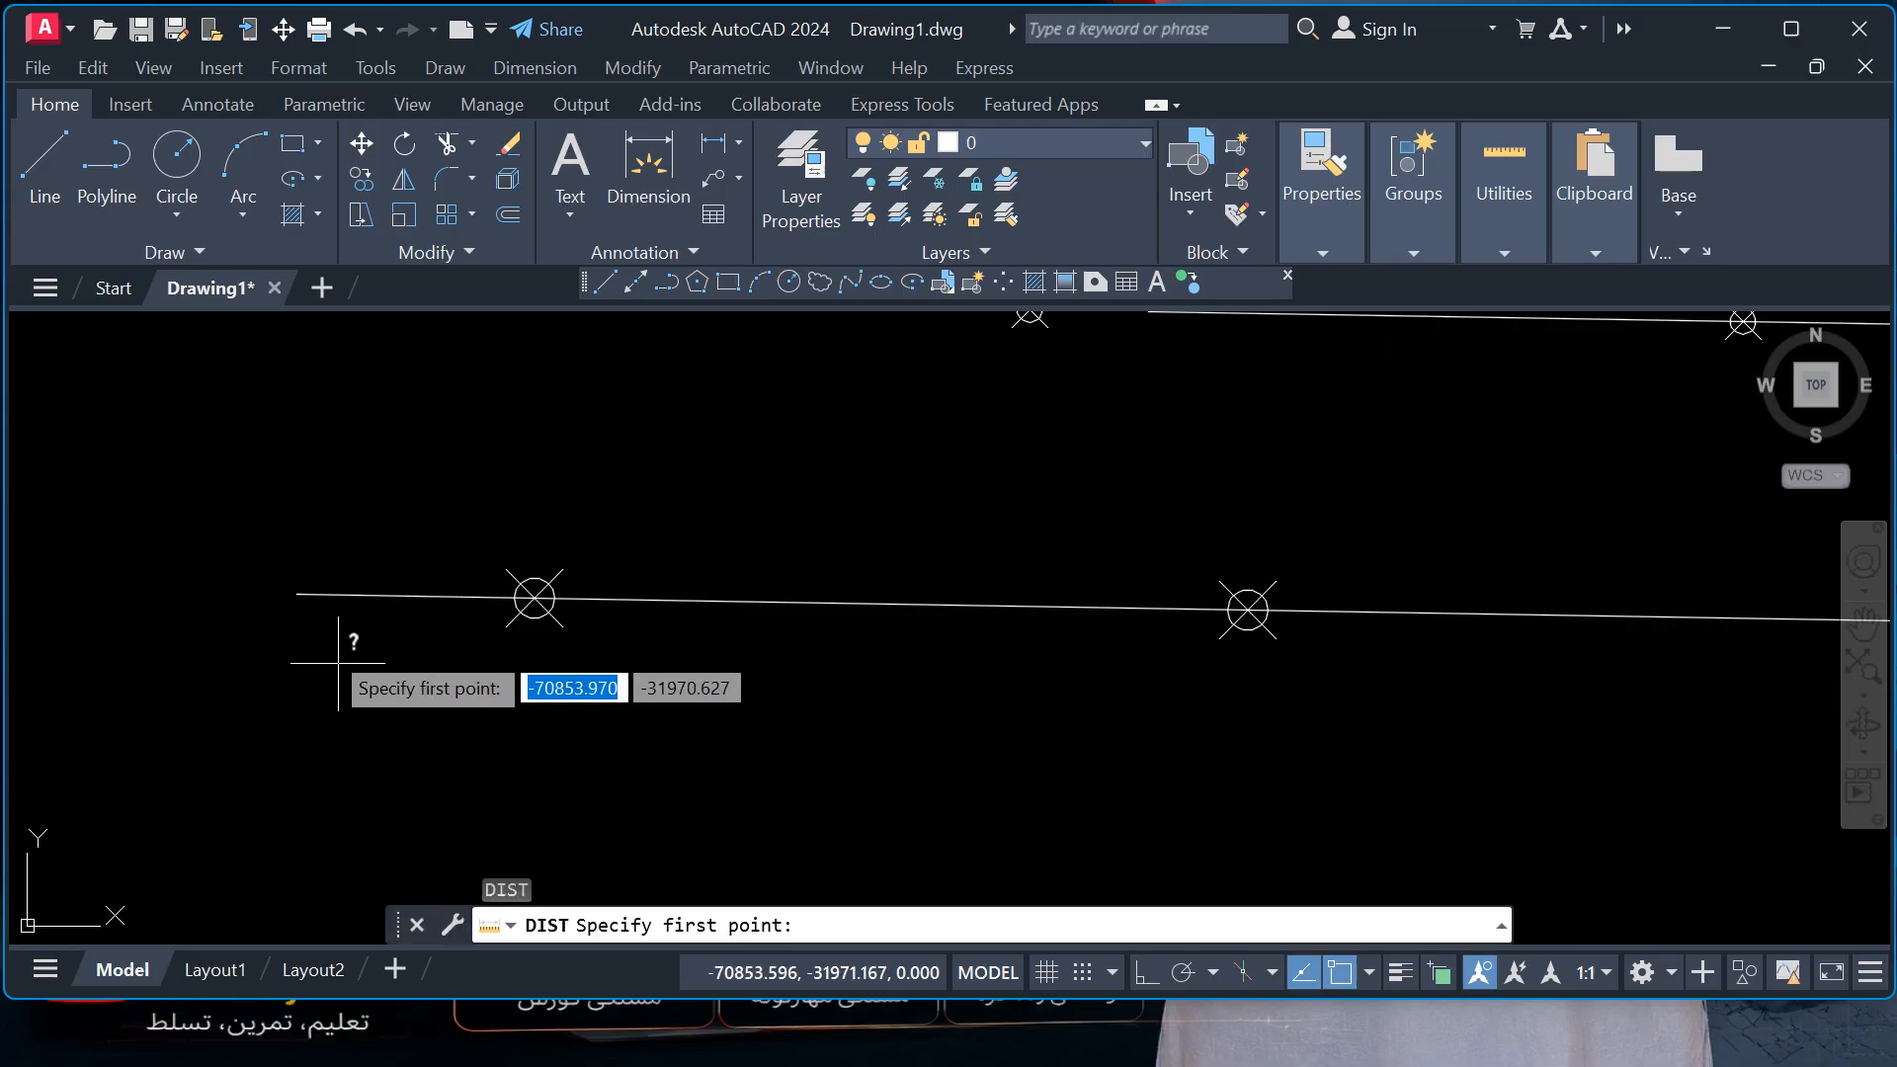
pyautogui.click(296, 595)
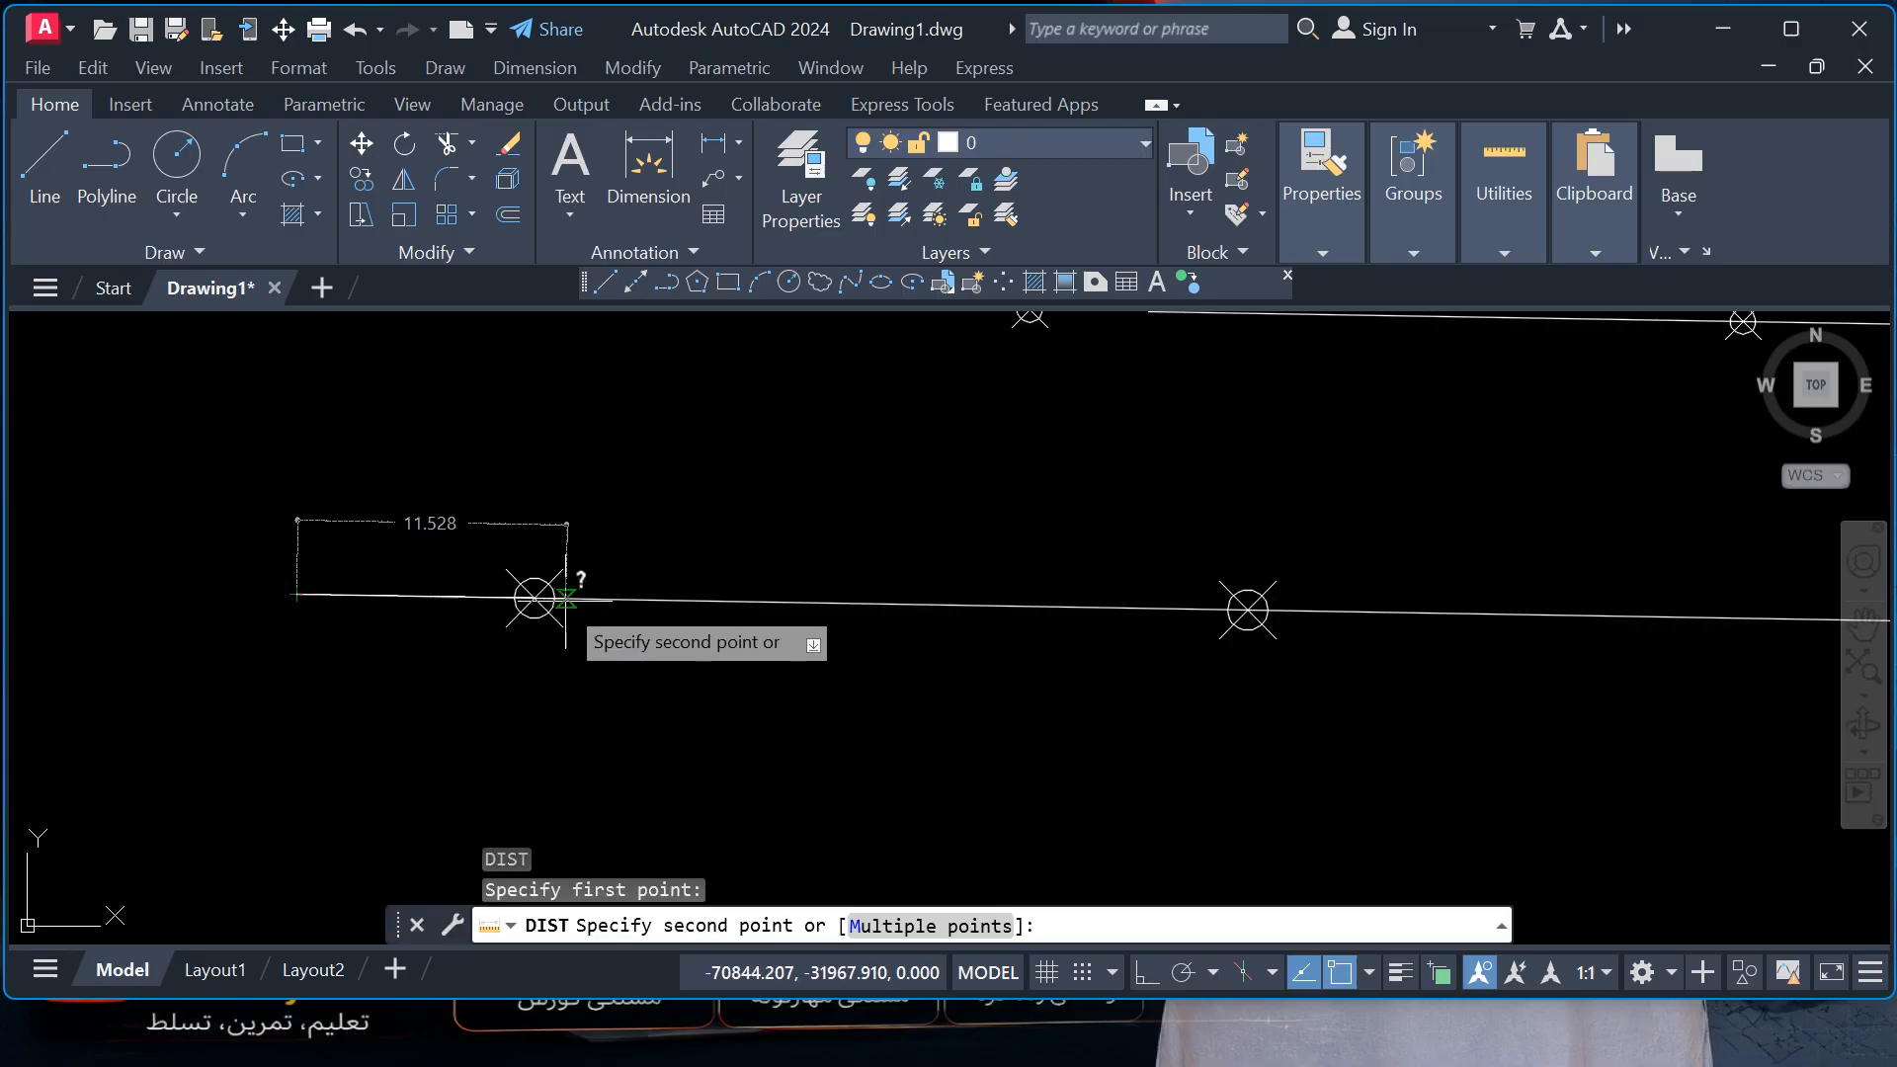
pyautogui.press('Escape')
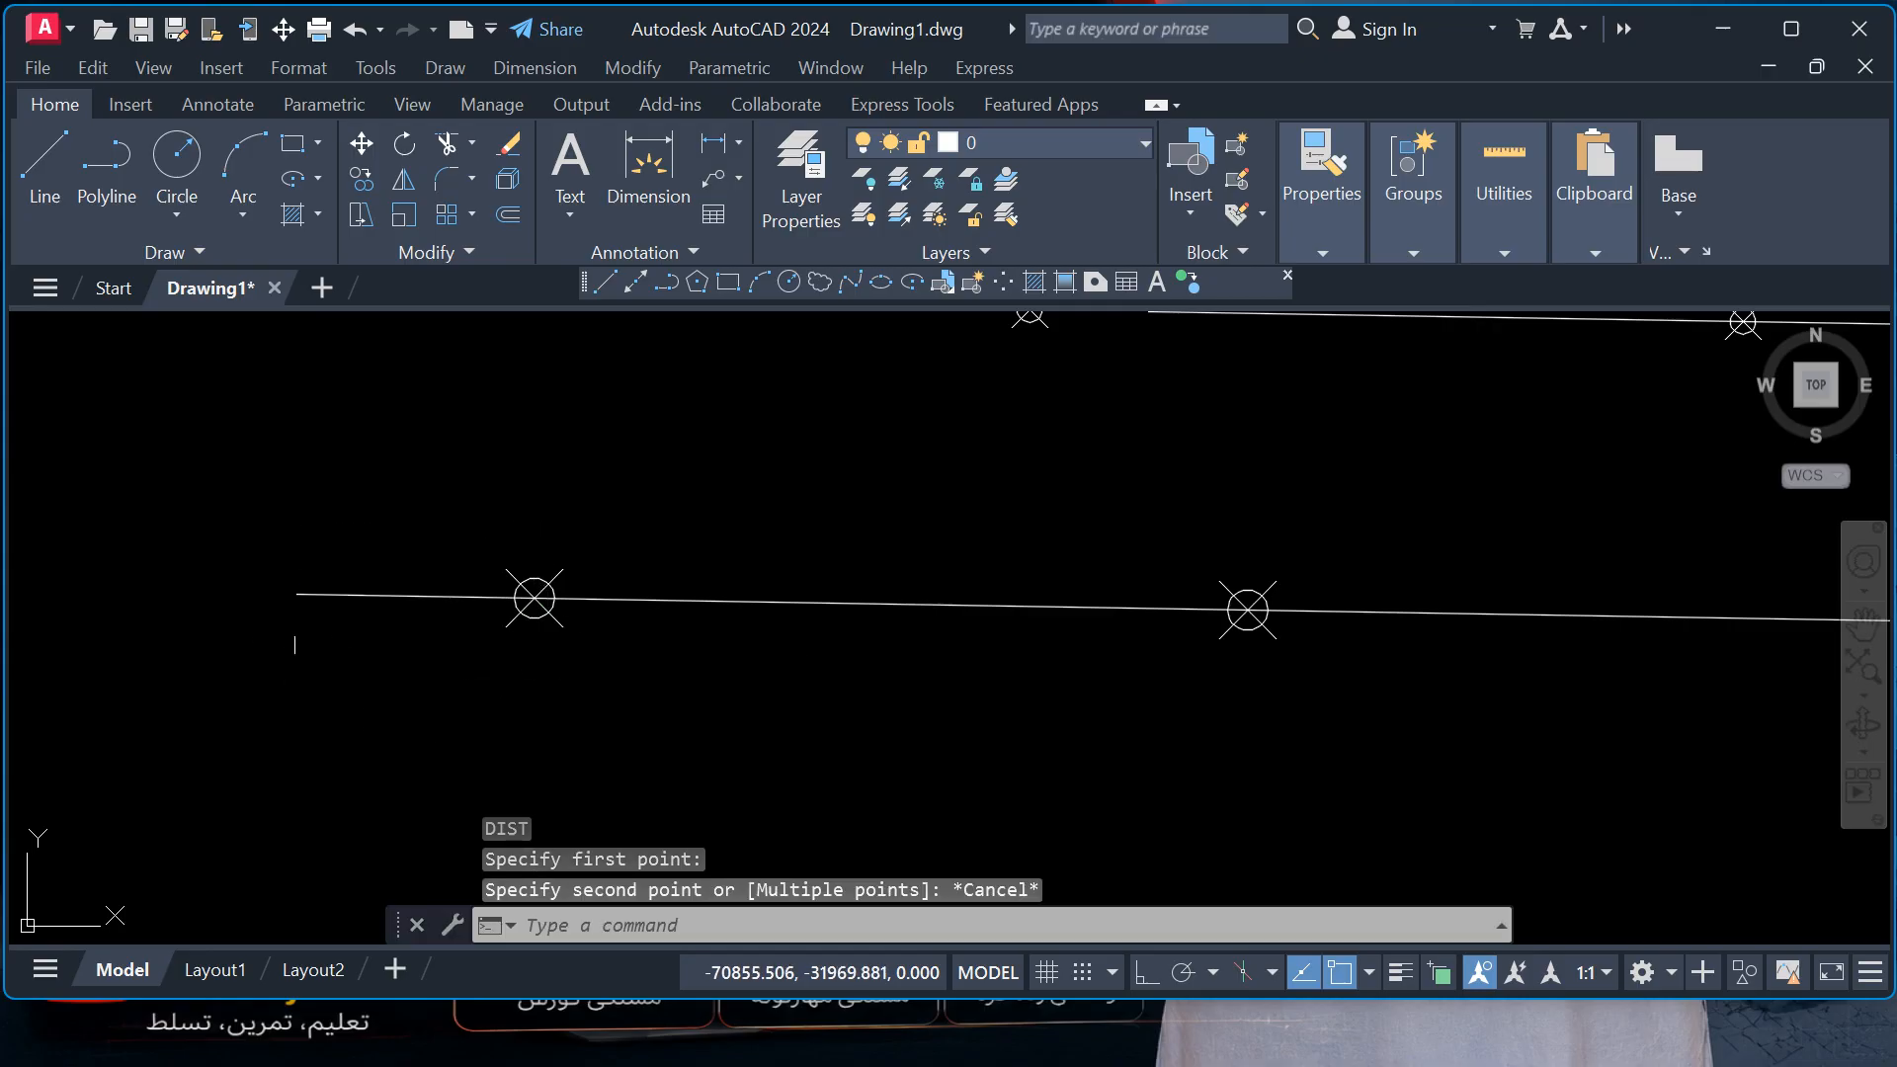
pyautogui.scroll(-2, 215, 611)
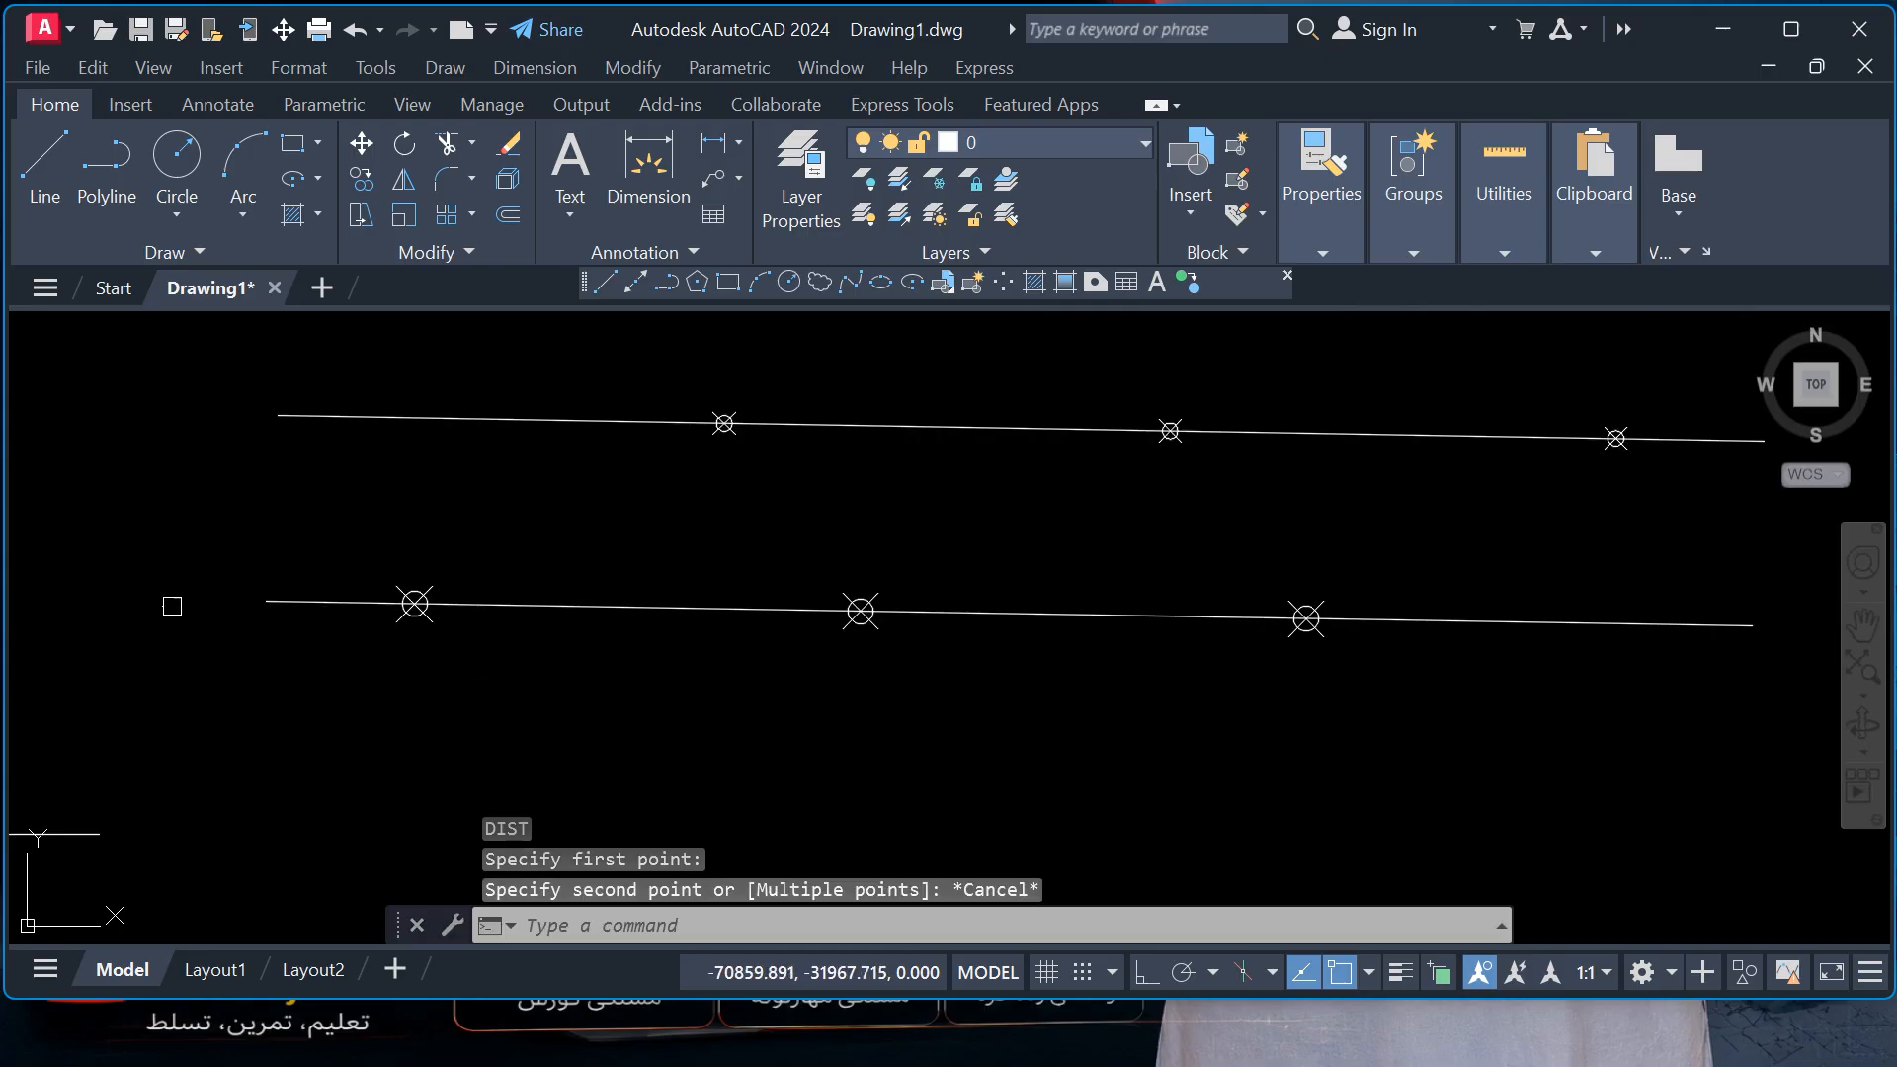
pyautogui.scroll(-2, 376, 609)
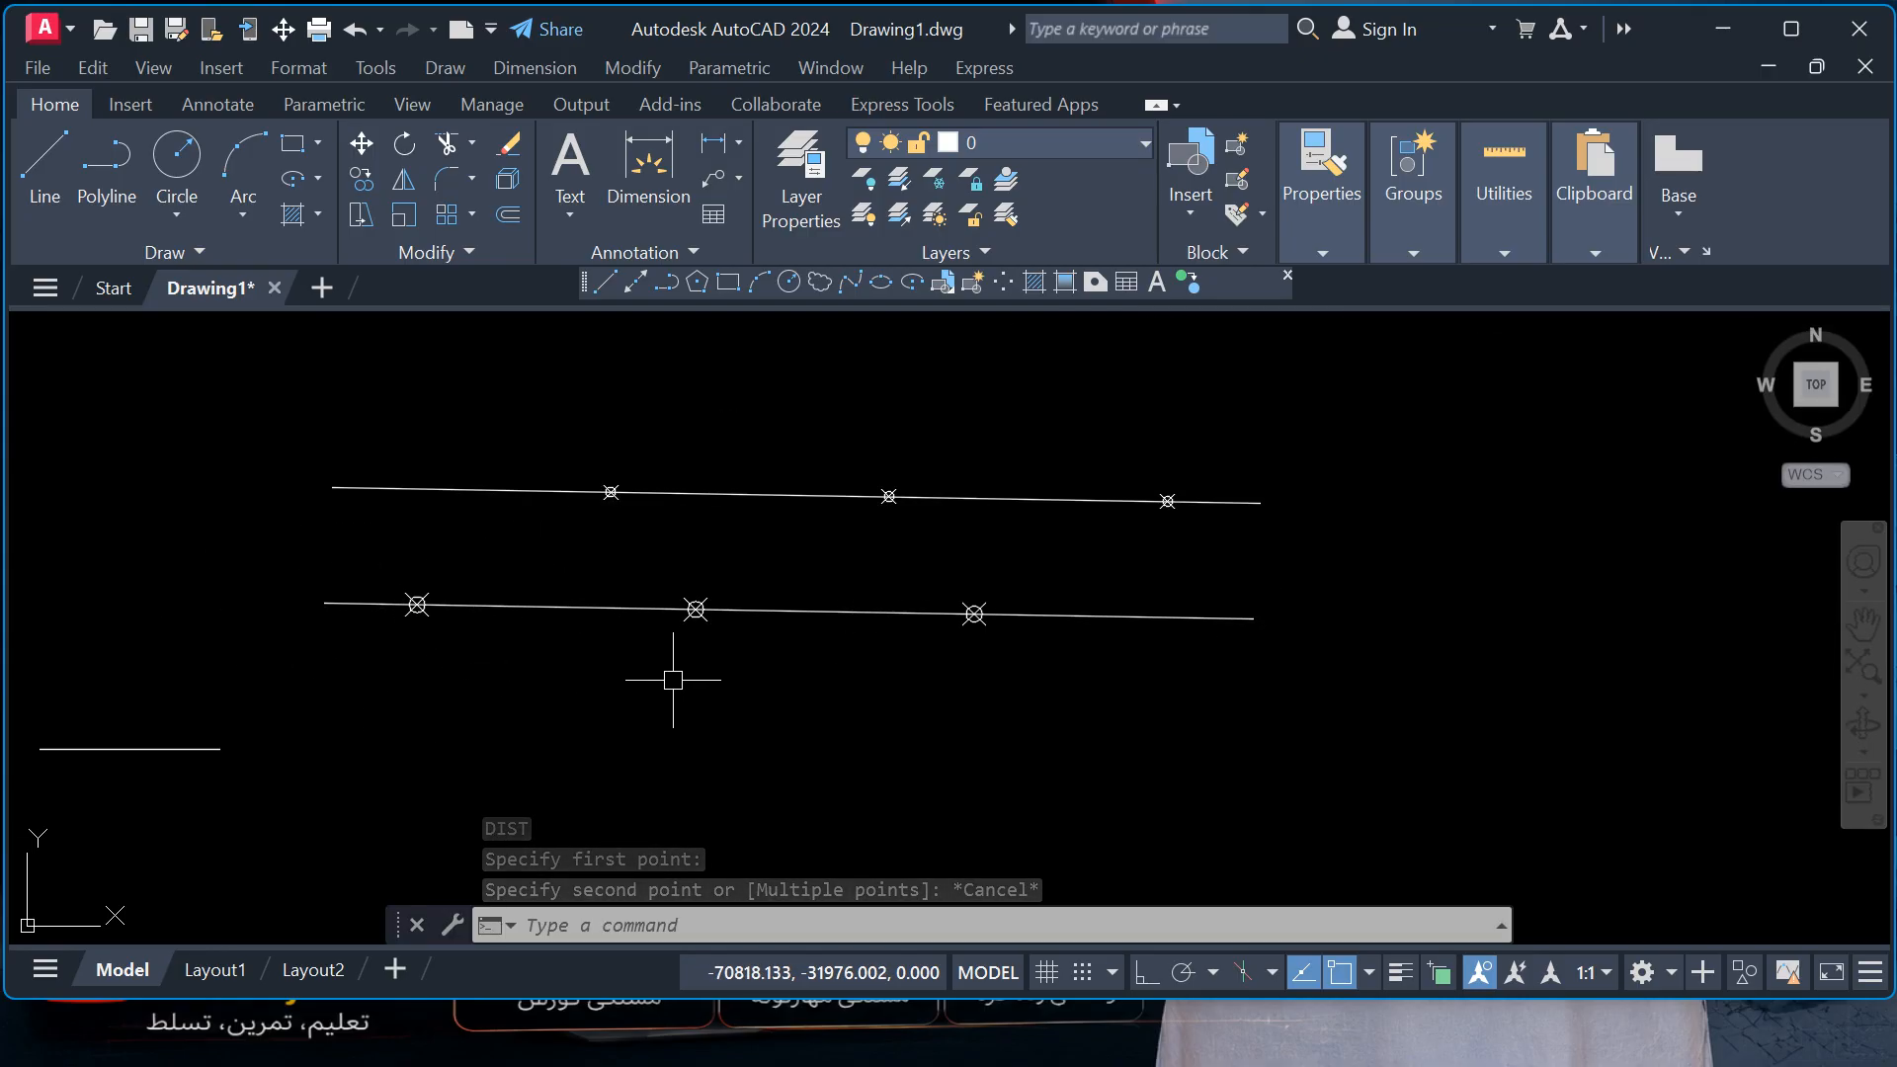
# - Erase both long lines together with all their point markers
pyautogui.click(1240, 682)
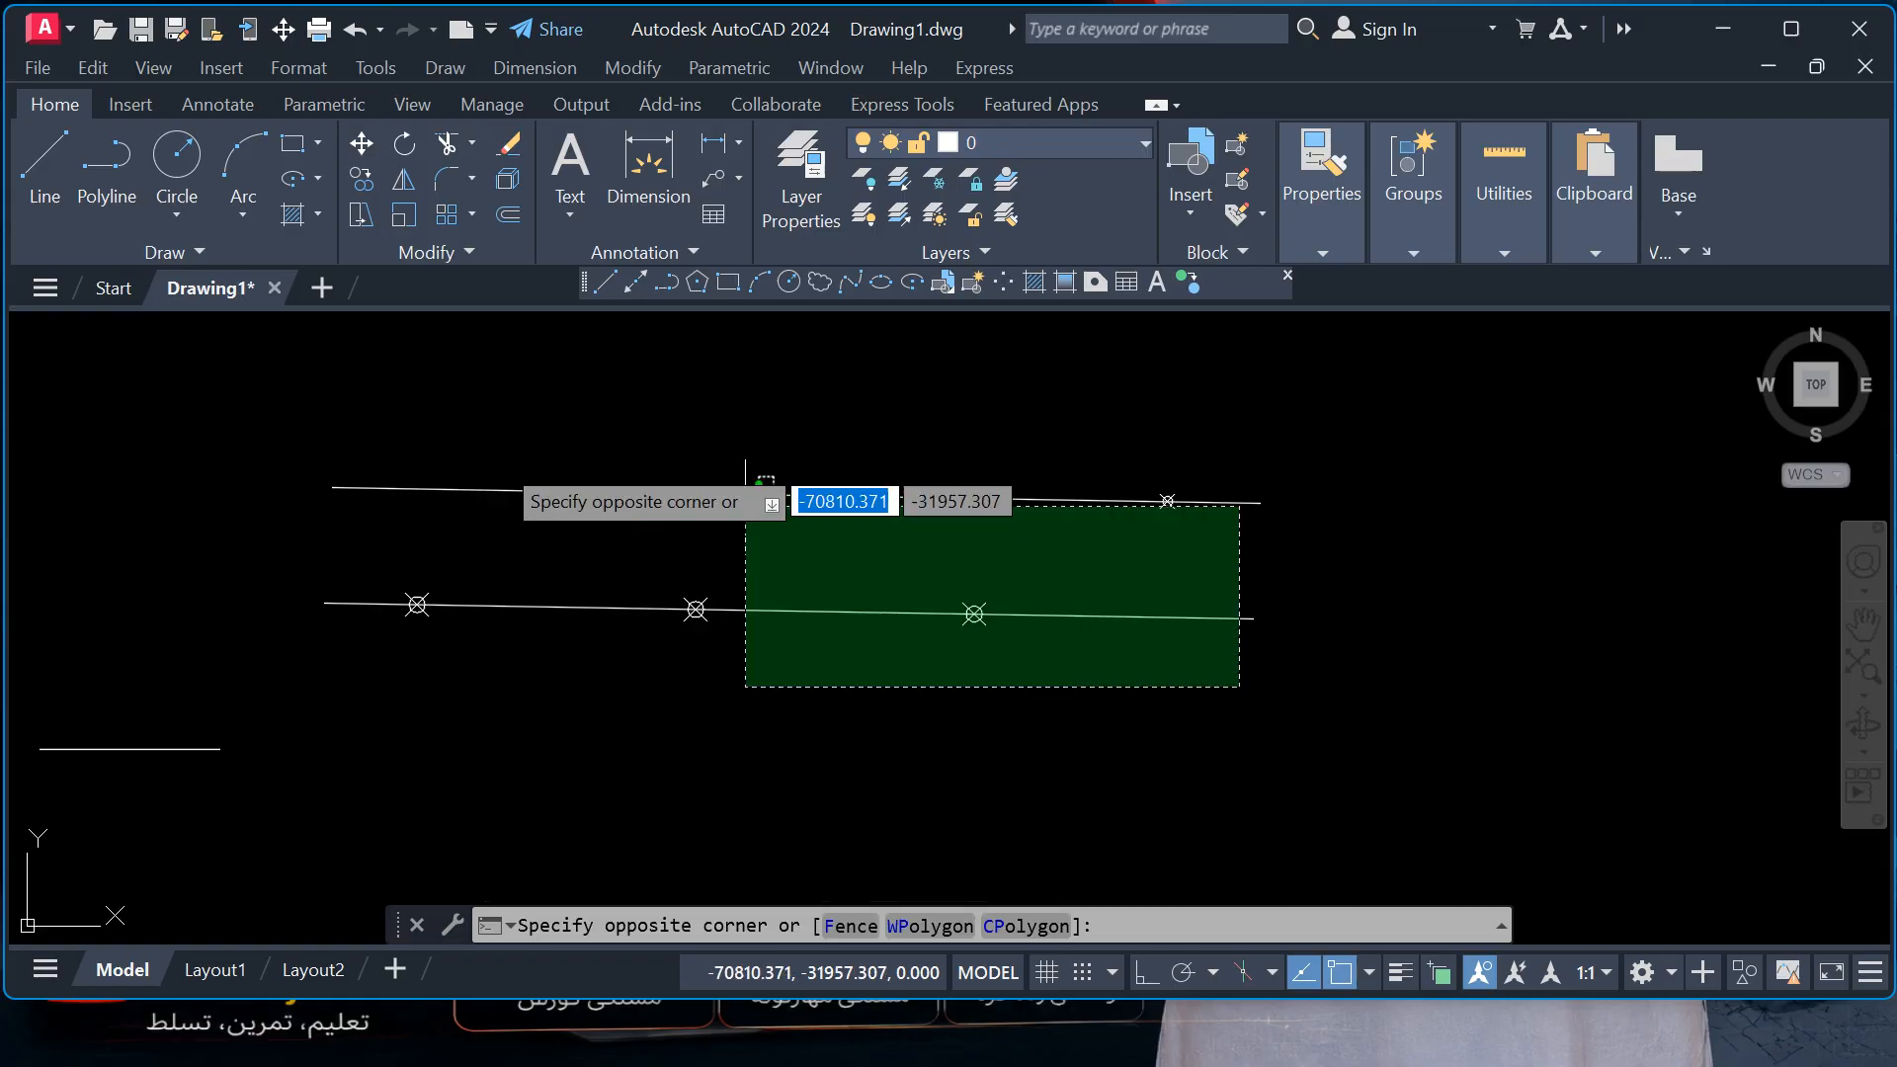
pyautogui.click(148, 419)
pyautogui.press('Delete')
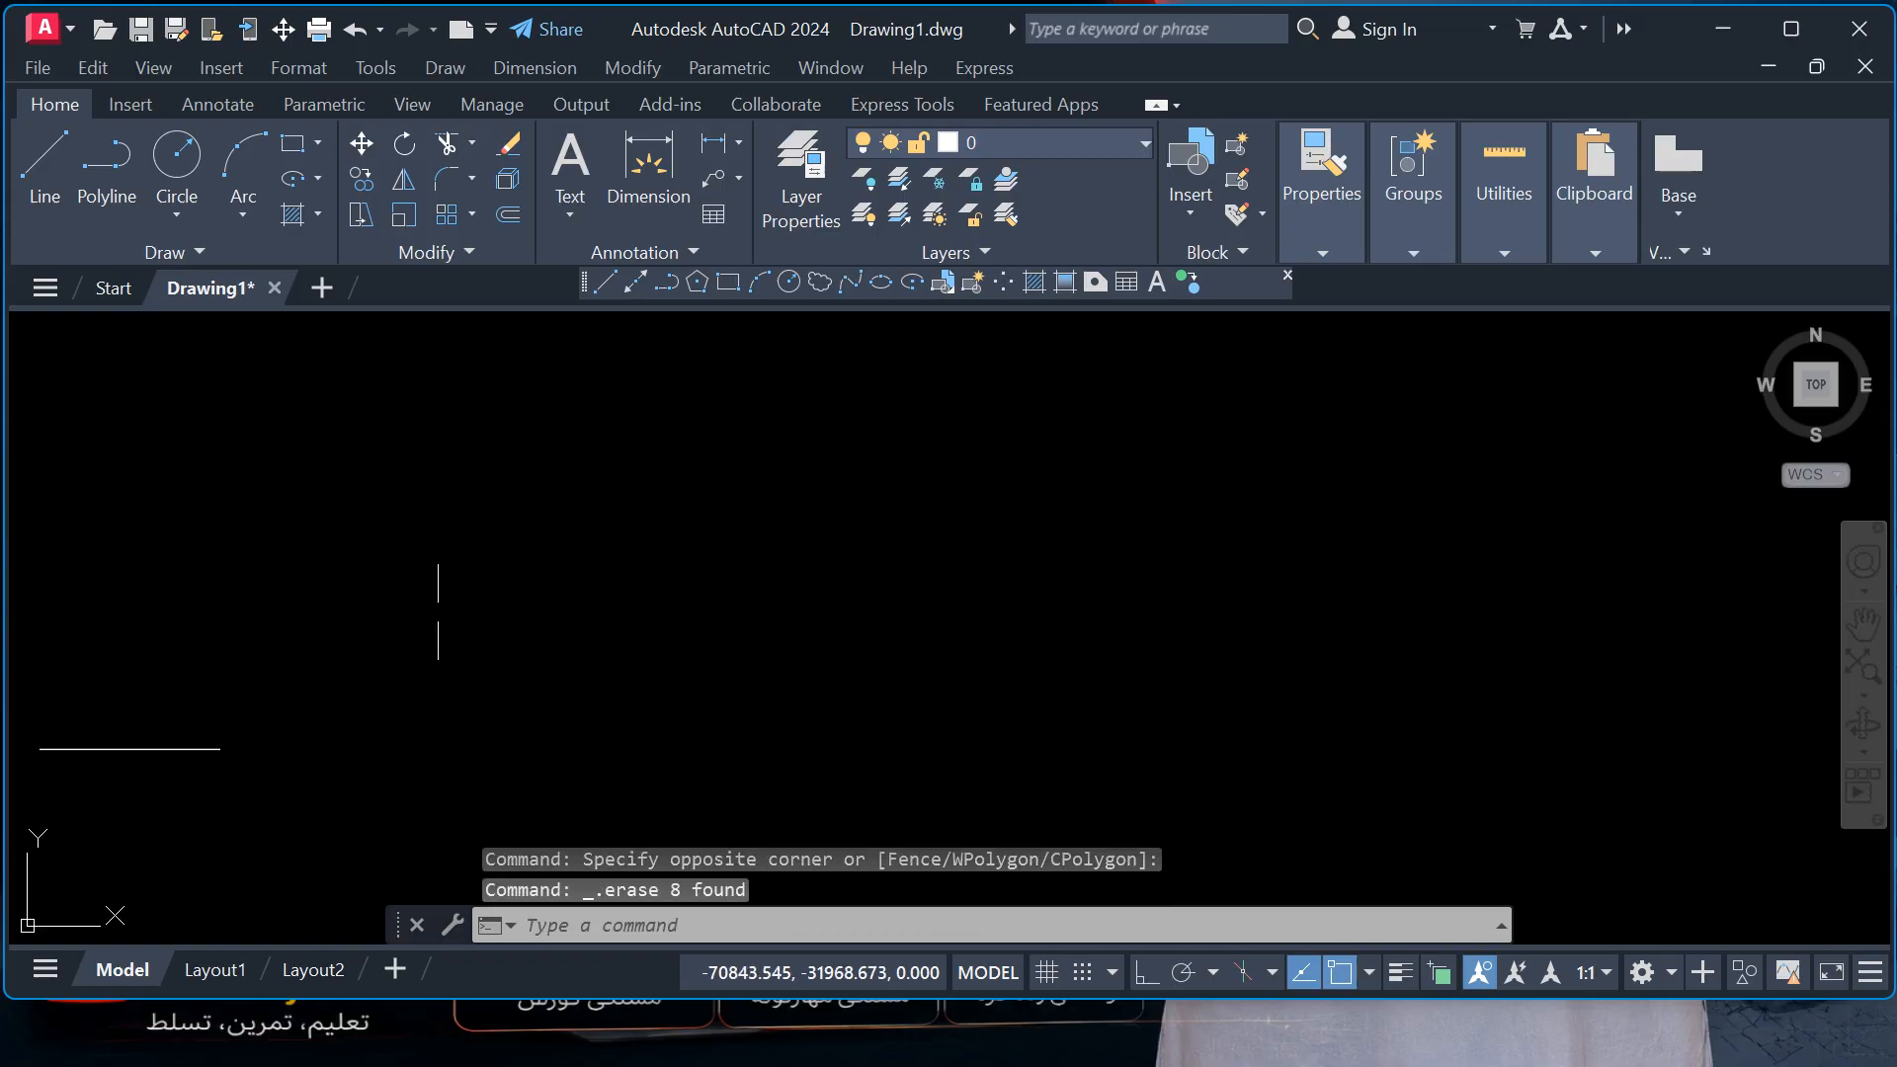
pyautogui.press('Escape')
pyautogui.press('Escape')
pyautogui.press('Escape')
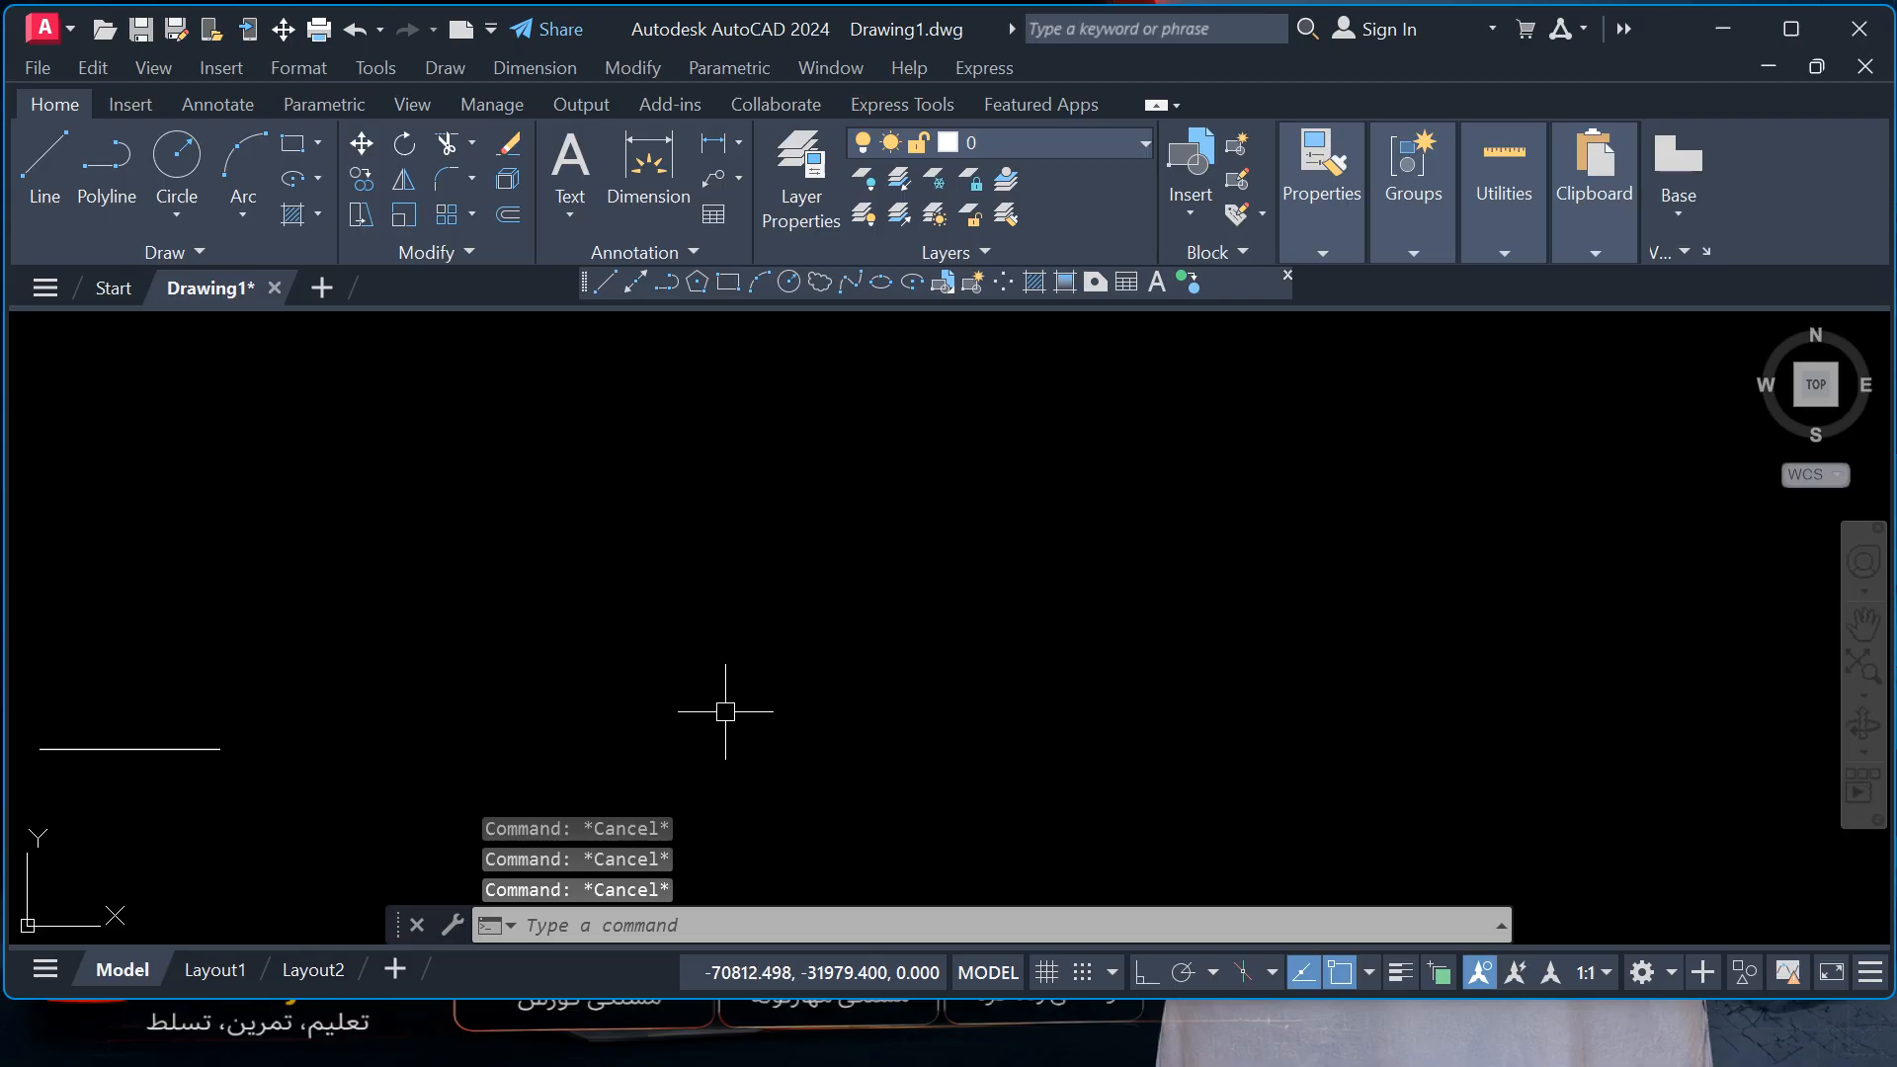
pyautogui.click(848, 283)
pyautogui.click(373, 772)
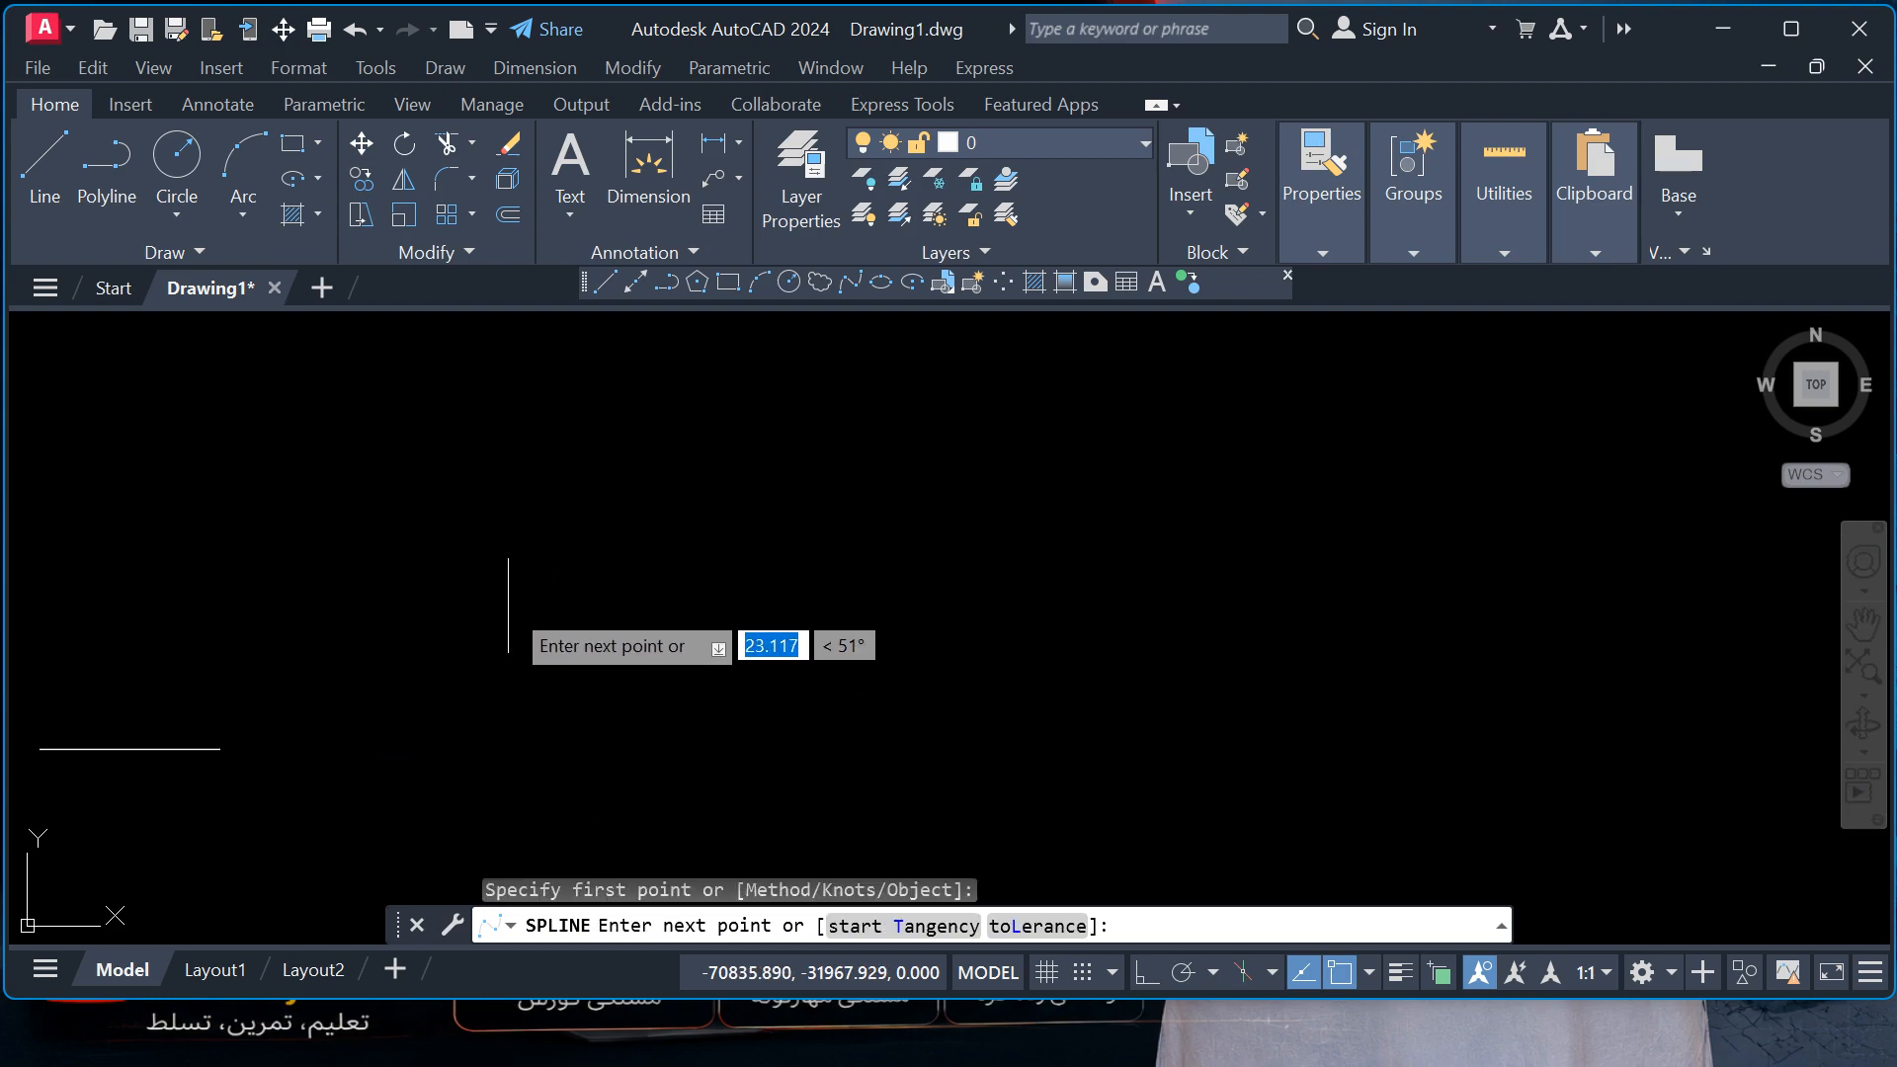
pyautogui.click(450, 644)
pyautogui.click(869, 692)
pyautogui.click(959, 626)
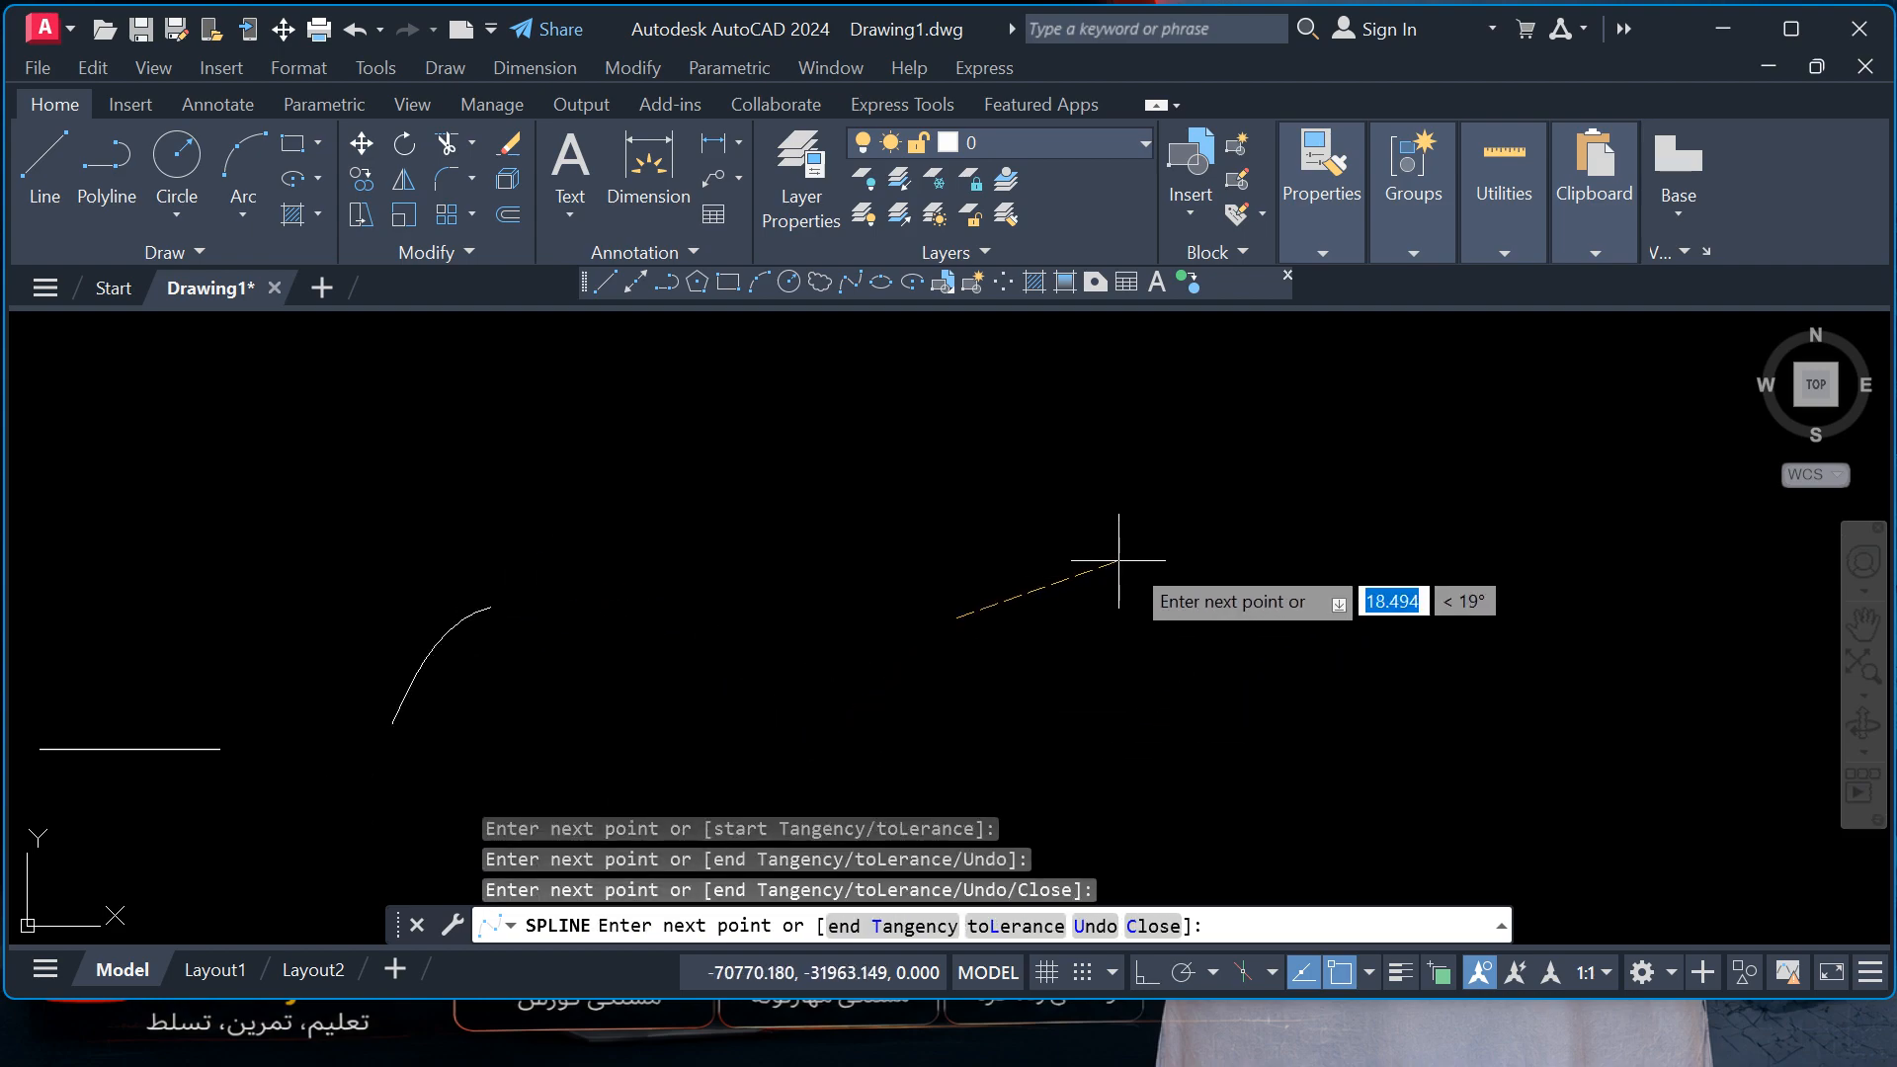
pyautogui.click(1127, 551)
pyautogui.click(1280, 657)
pyautogui.scroll(-1, 1330, 552)
pyautogui.moveTo(1330, 552); pyautogui.dragTo(1027, 574, button='middle')
pyautogui.scroll(-1, 1042, 579)
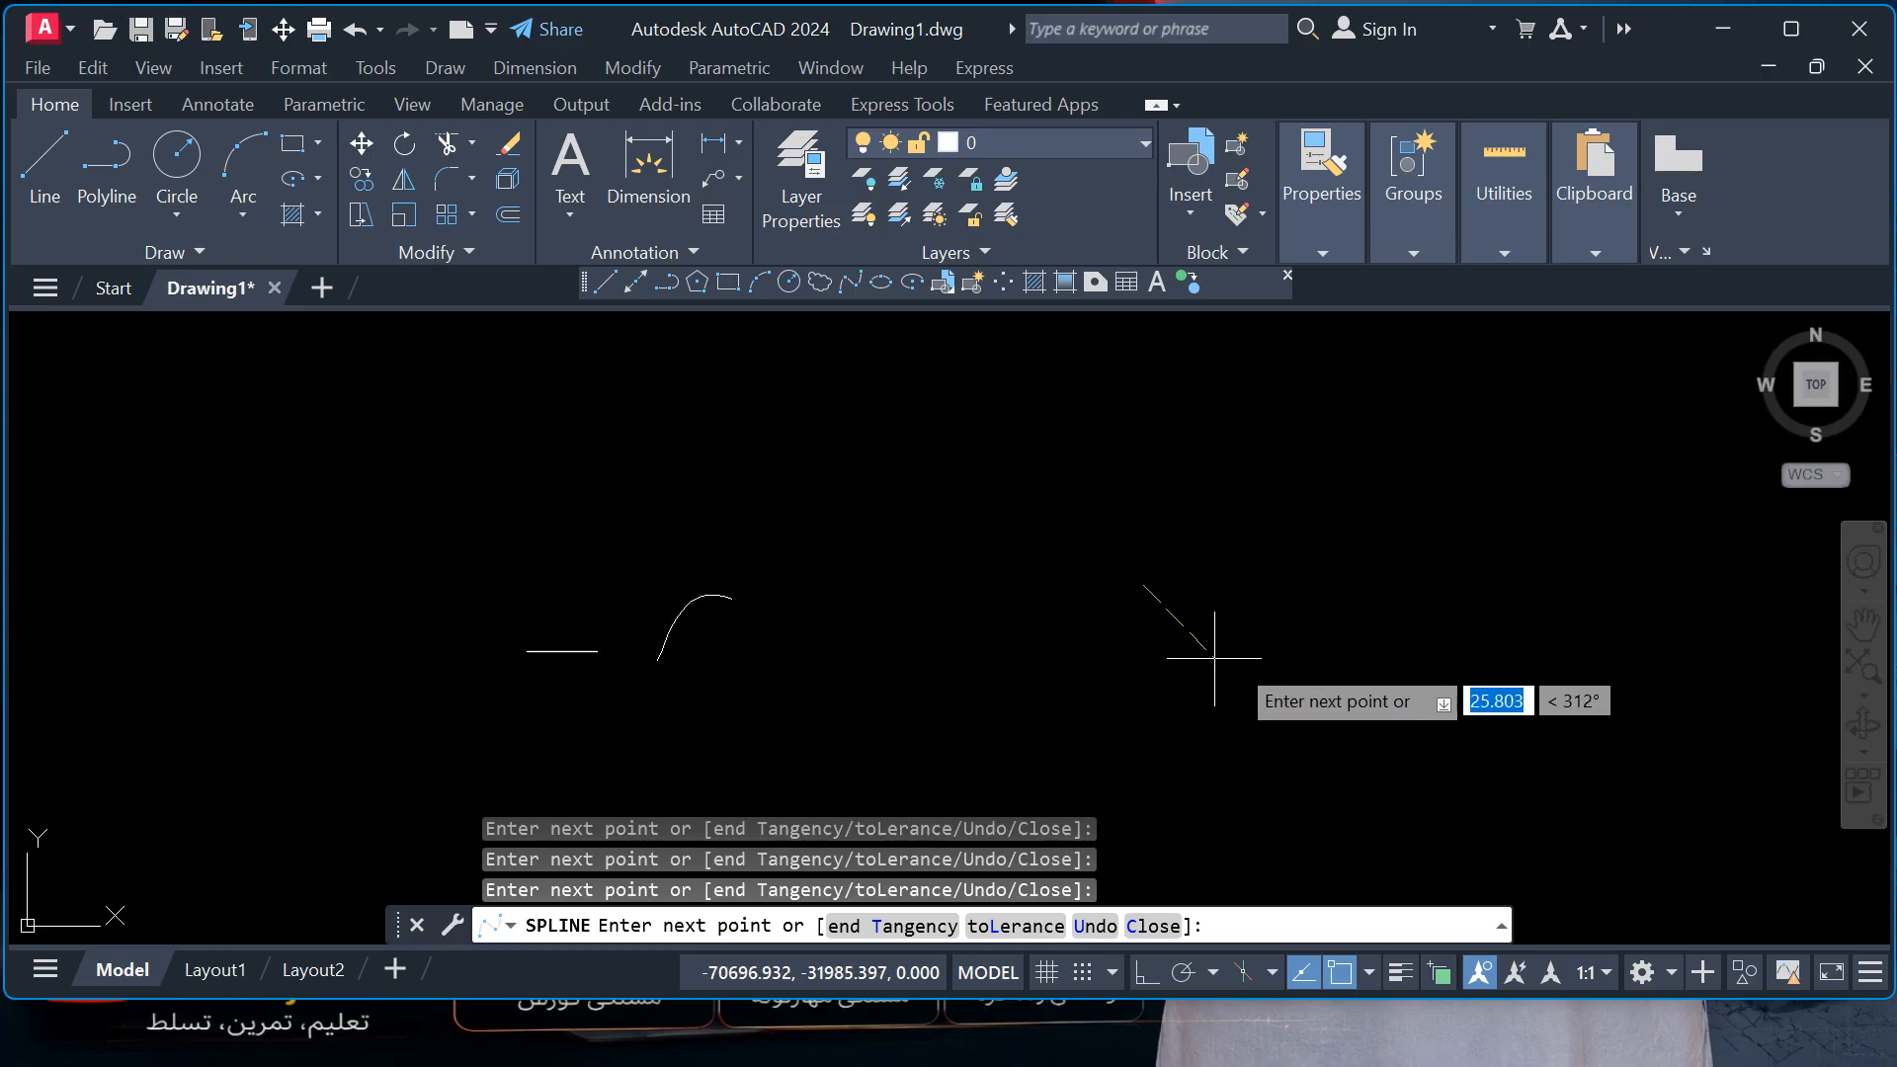
pyautogui.click(1330, 552)
pyautogui.press('Escape')
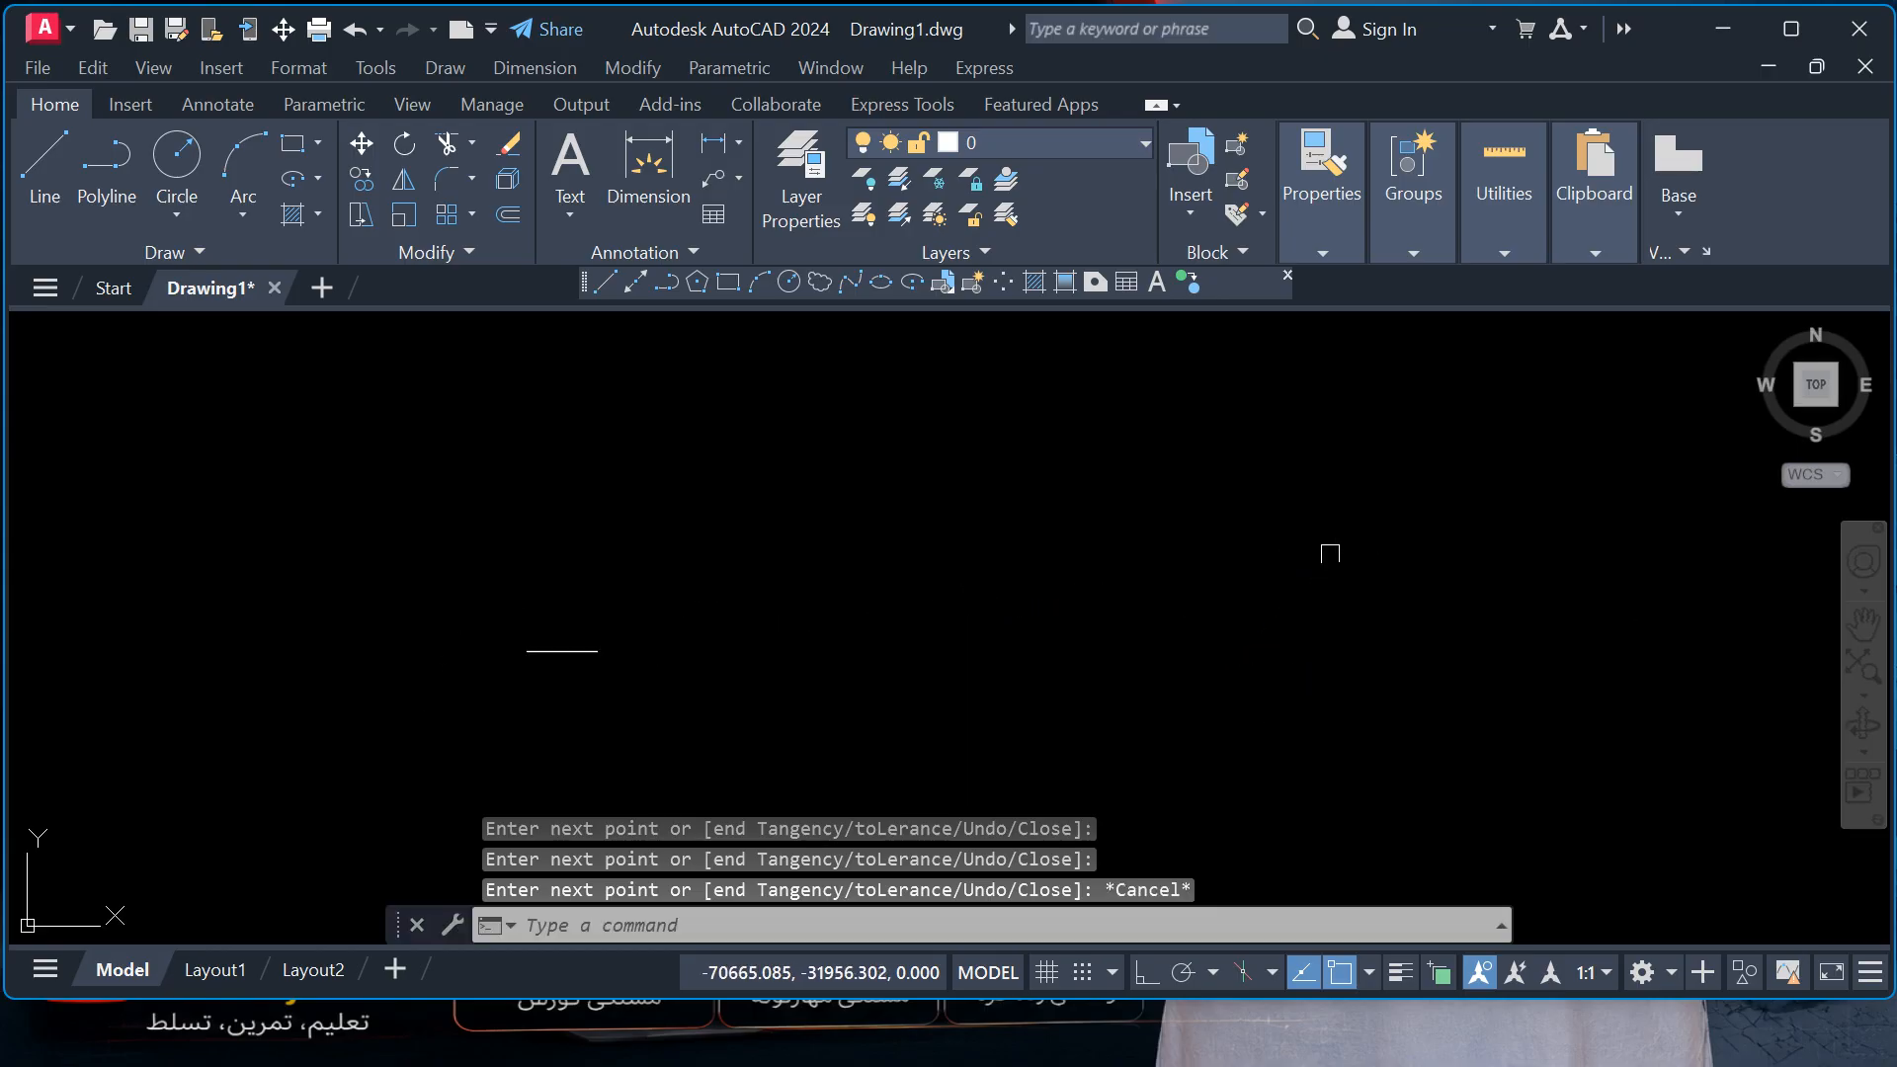
pyautogui.hotkey('ctrl', 'z')
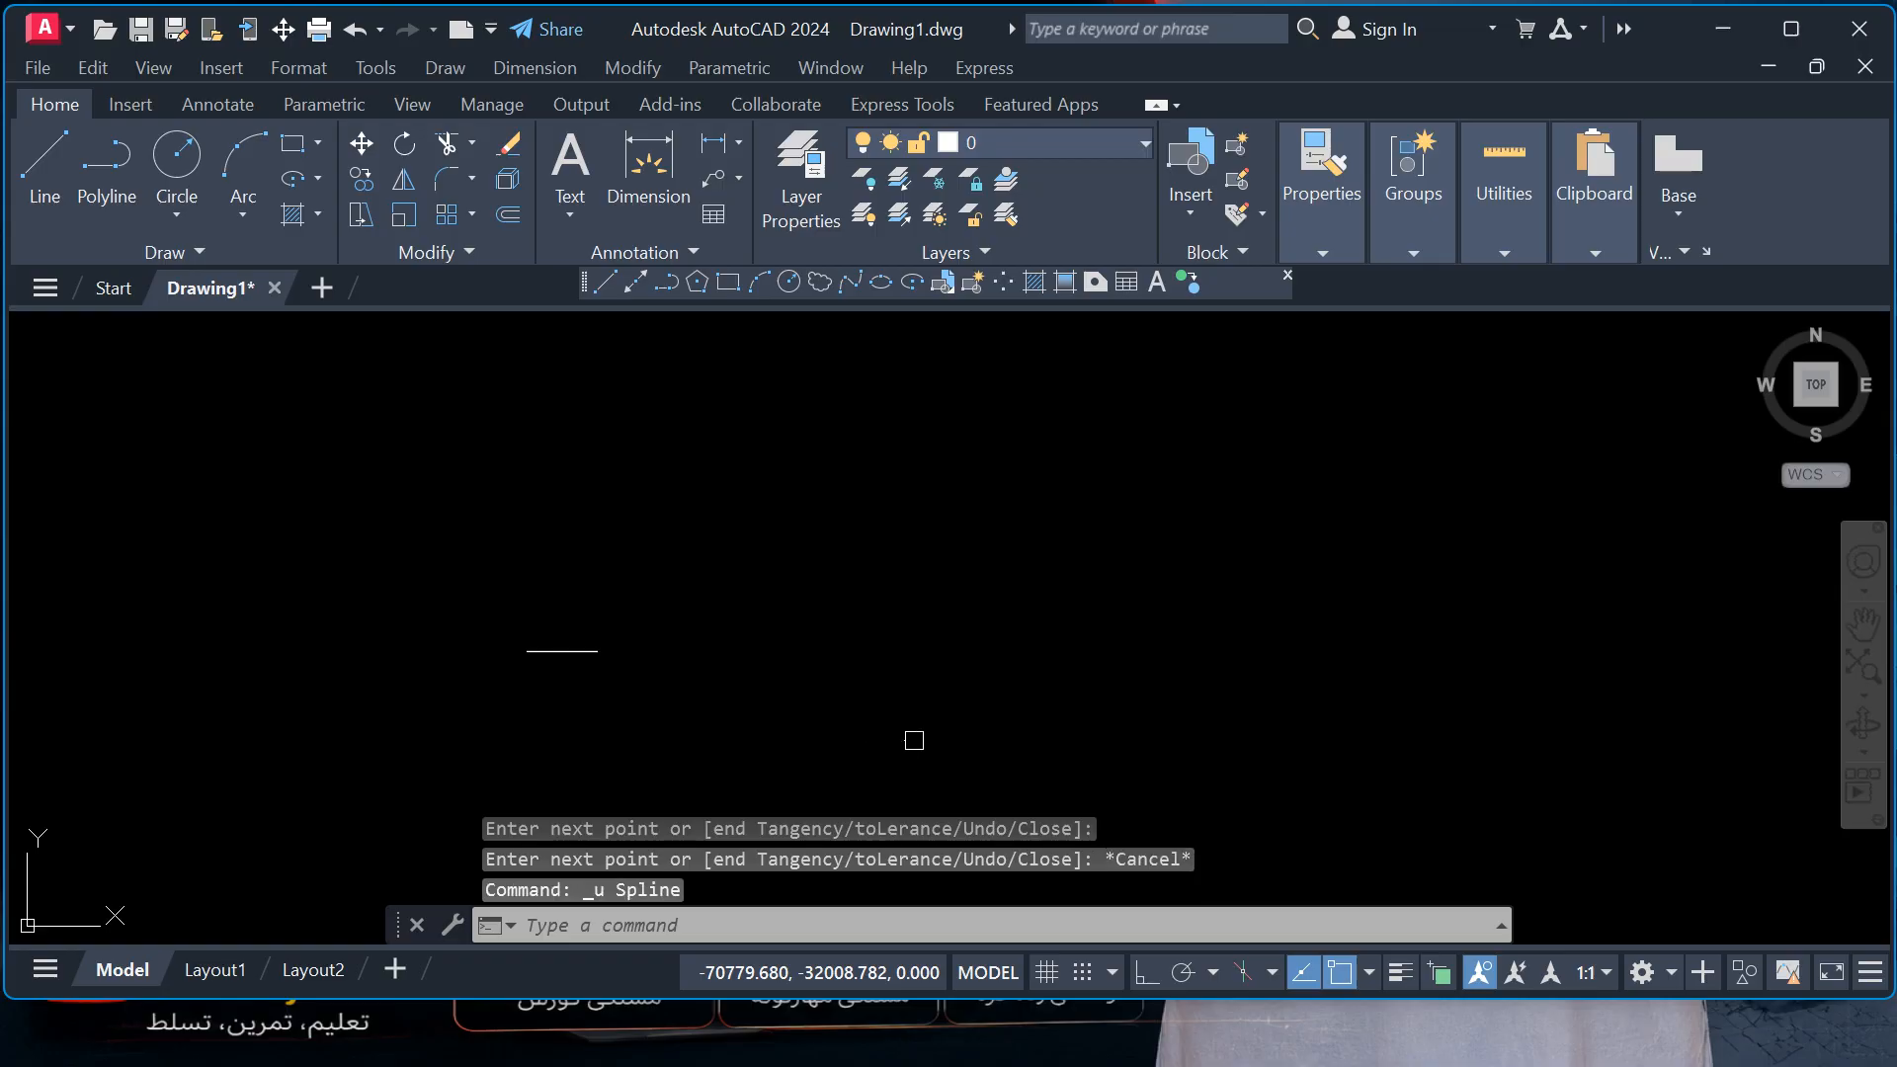
pyautogui.press('Escape')
pyautogui.press('Escape')
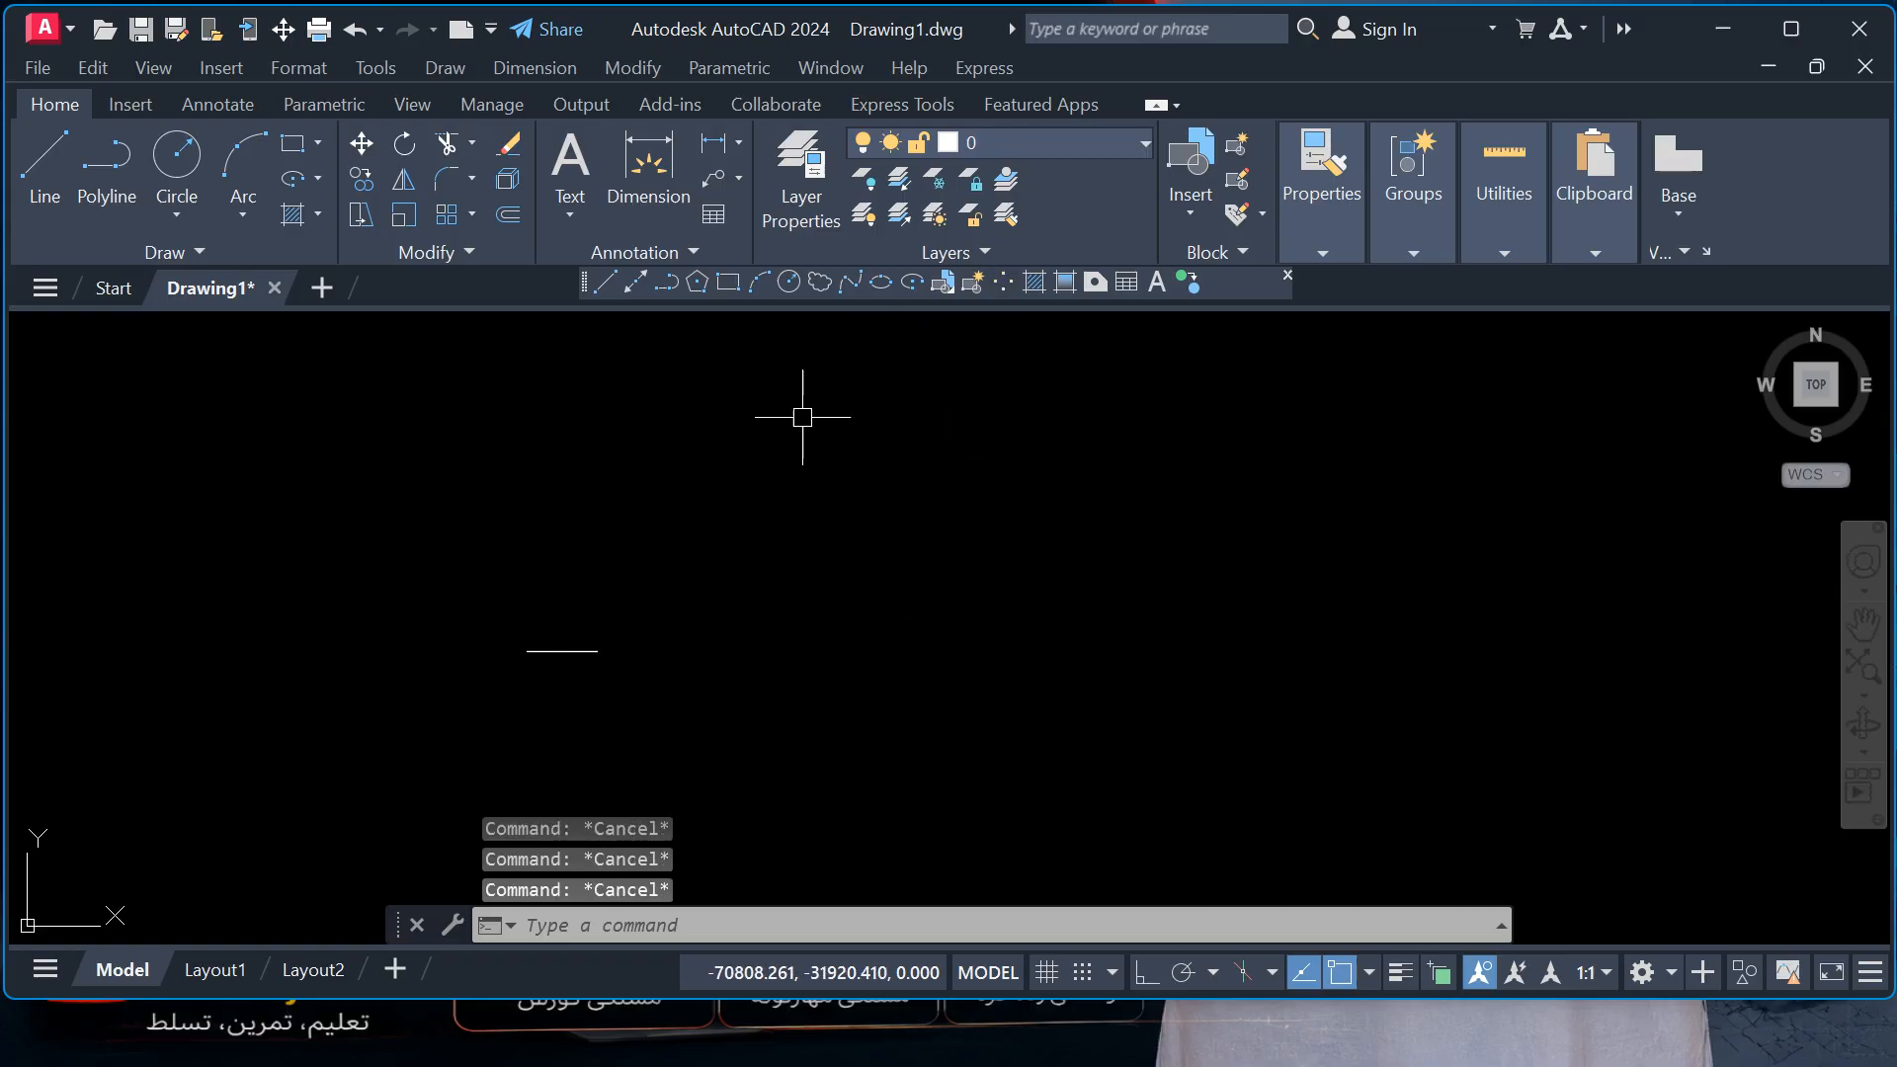
# - Draw an open wavy spline through ten fit points, alternating low and high and rising toward its right end
pyautogui.click(848, 291)
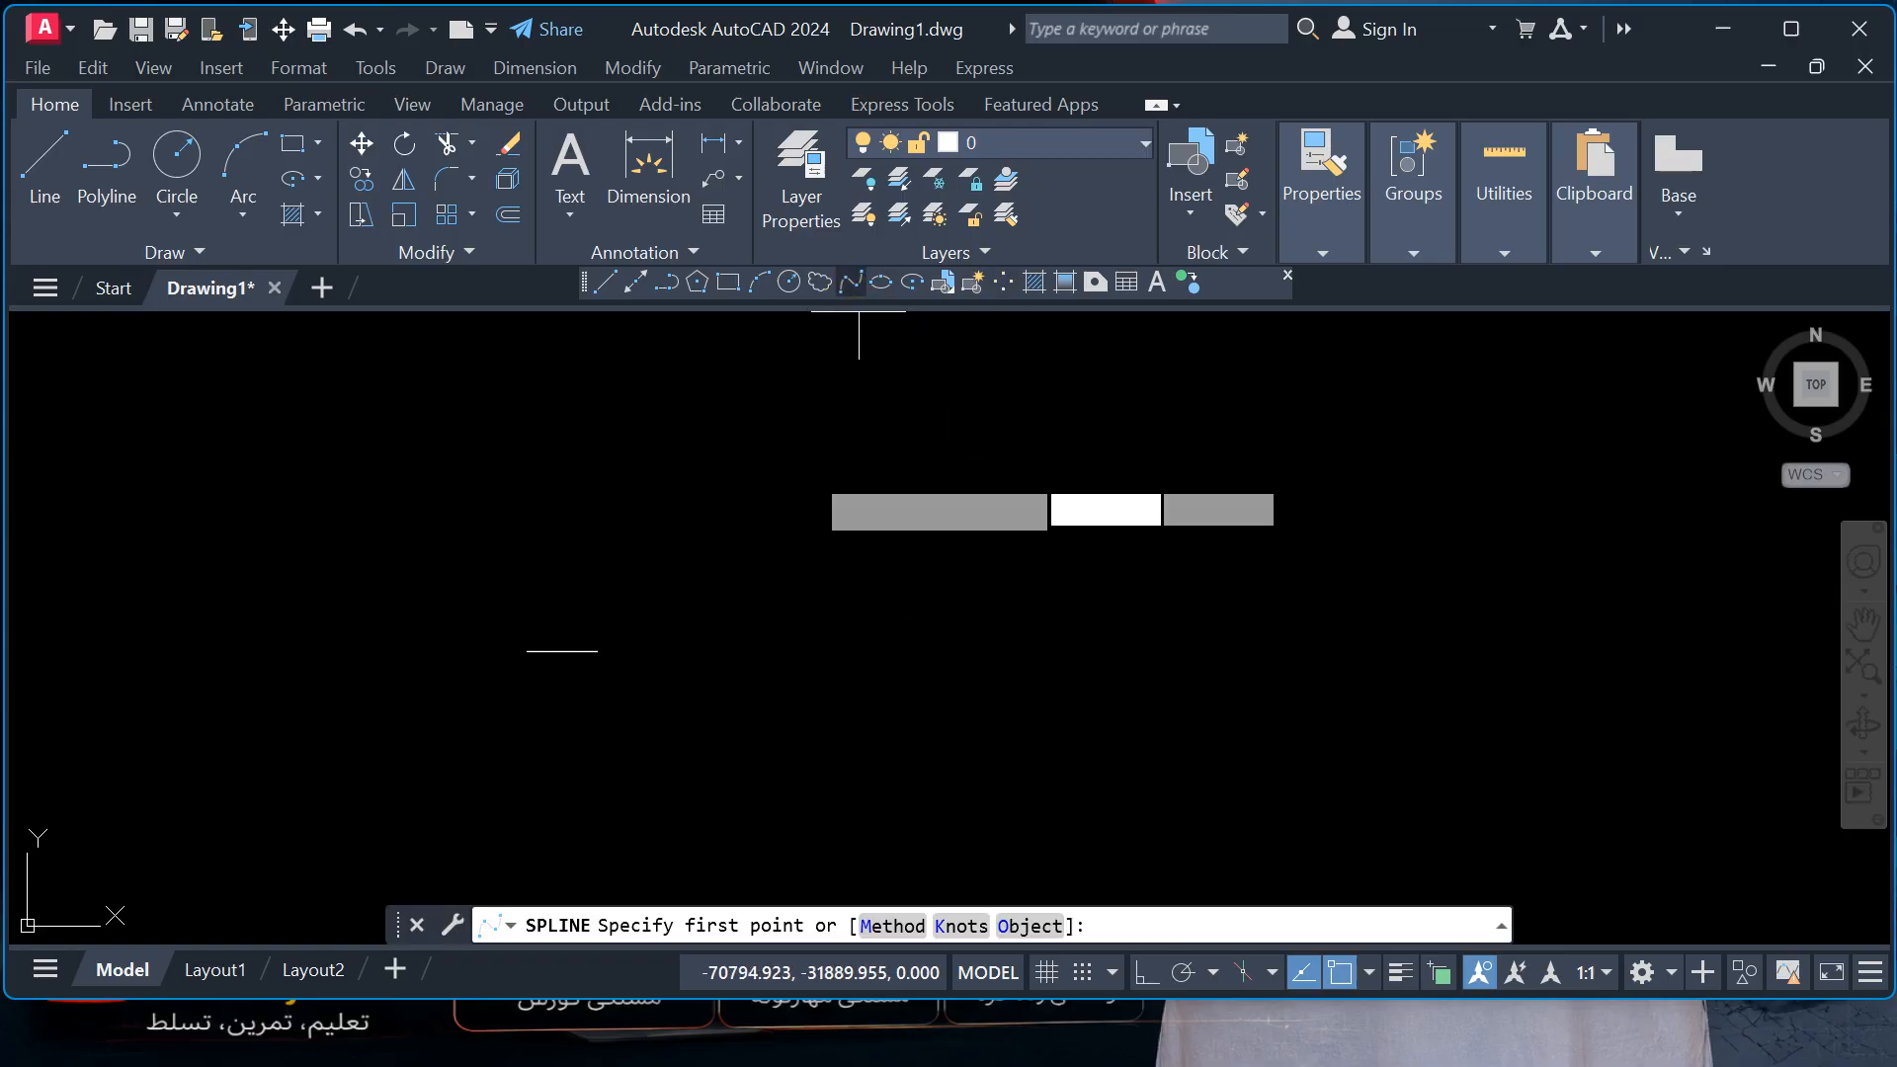
pyautogui.click(681, 732)
pyautogui.click(787, 594)
pyautogui.click(968, 702)
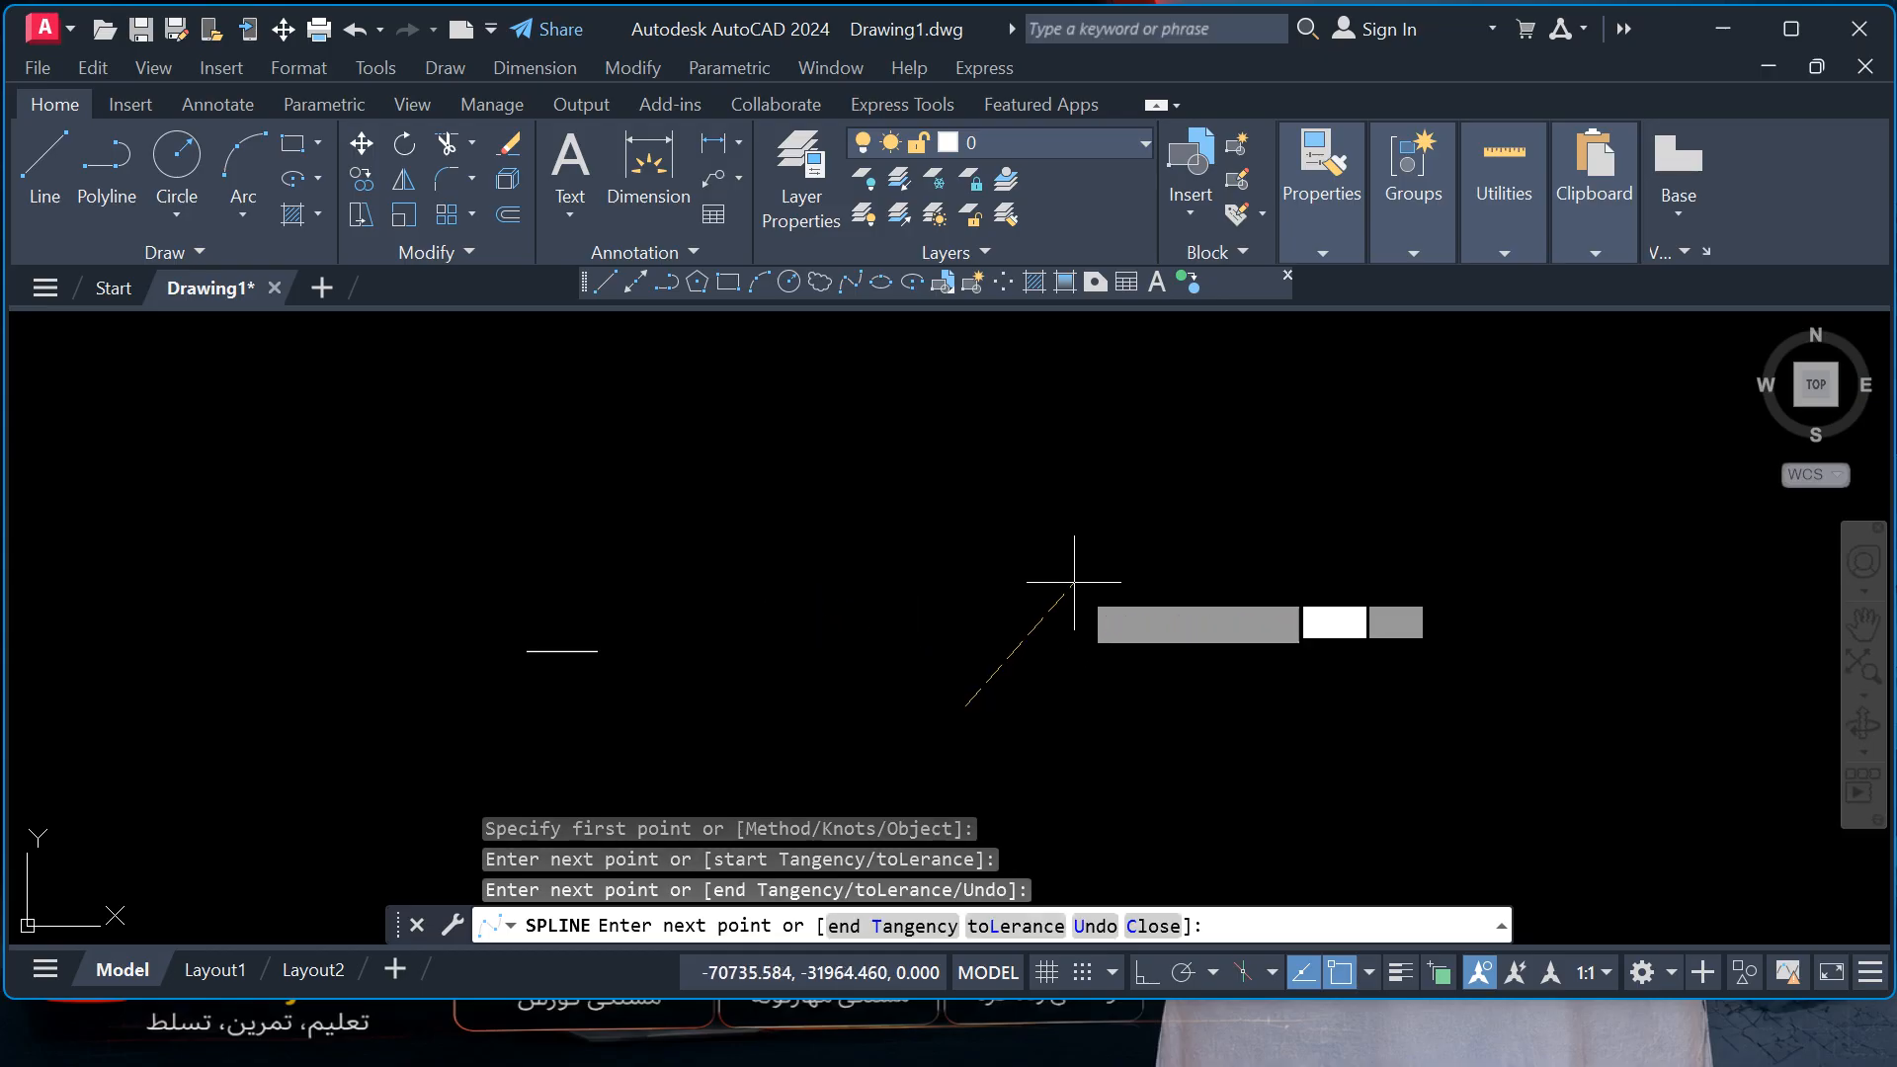
pyautogui.click(1082, 573)
pyautogui.click(1211, 669)
pyautogui.click(1277, 556)
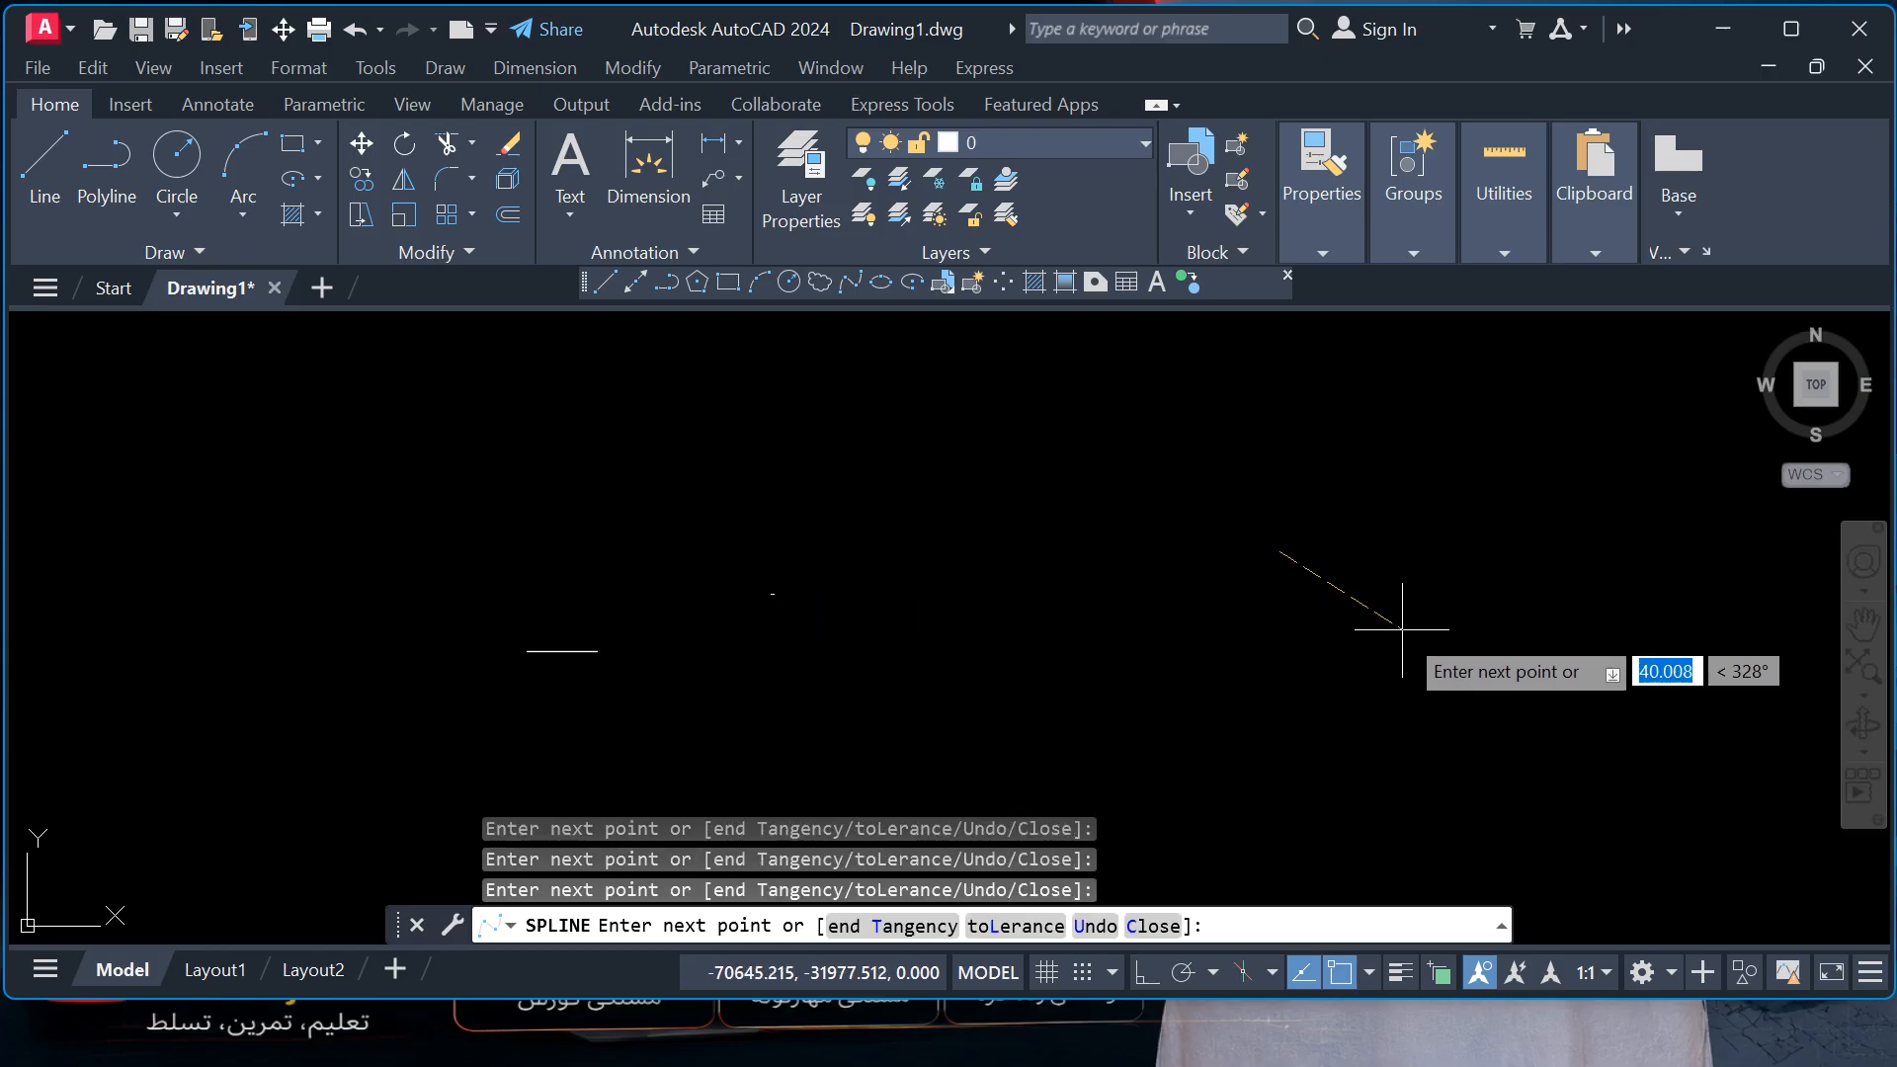
pyautogui.click(1401, 624)
pyautogui.click(1442, 508)
pyautogui.click(1679, 567)
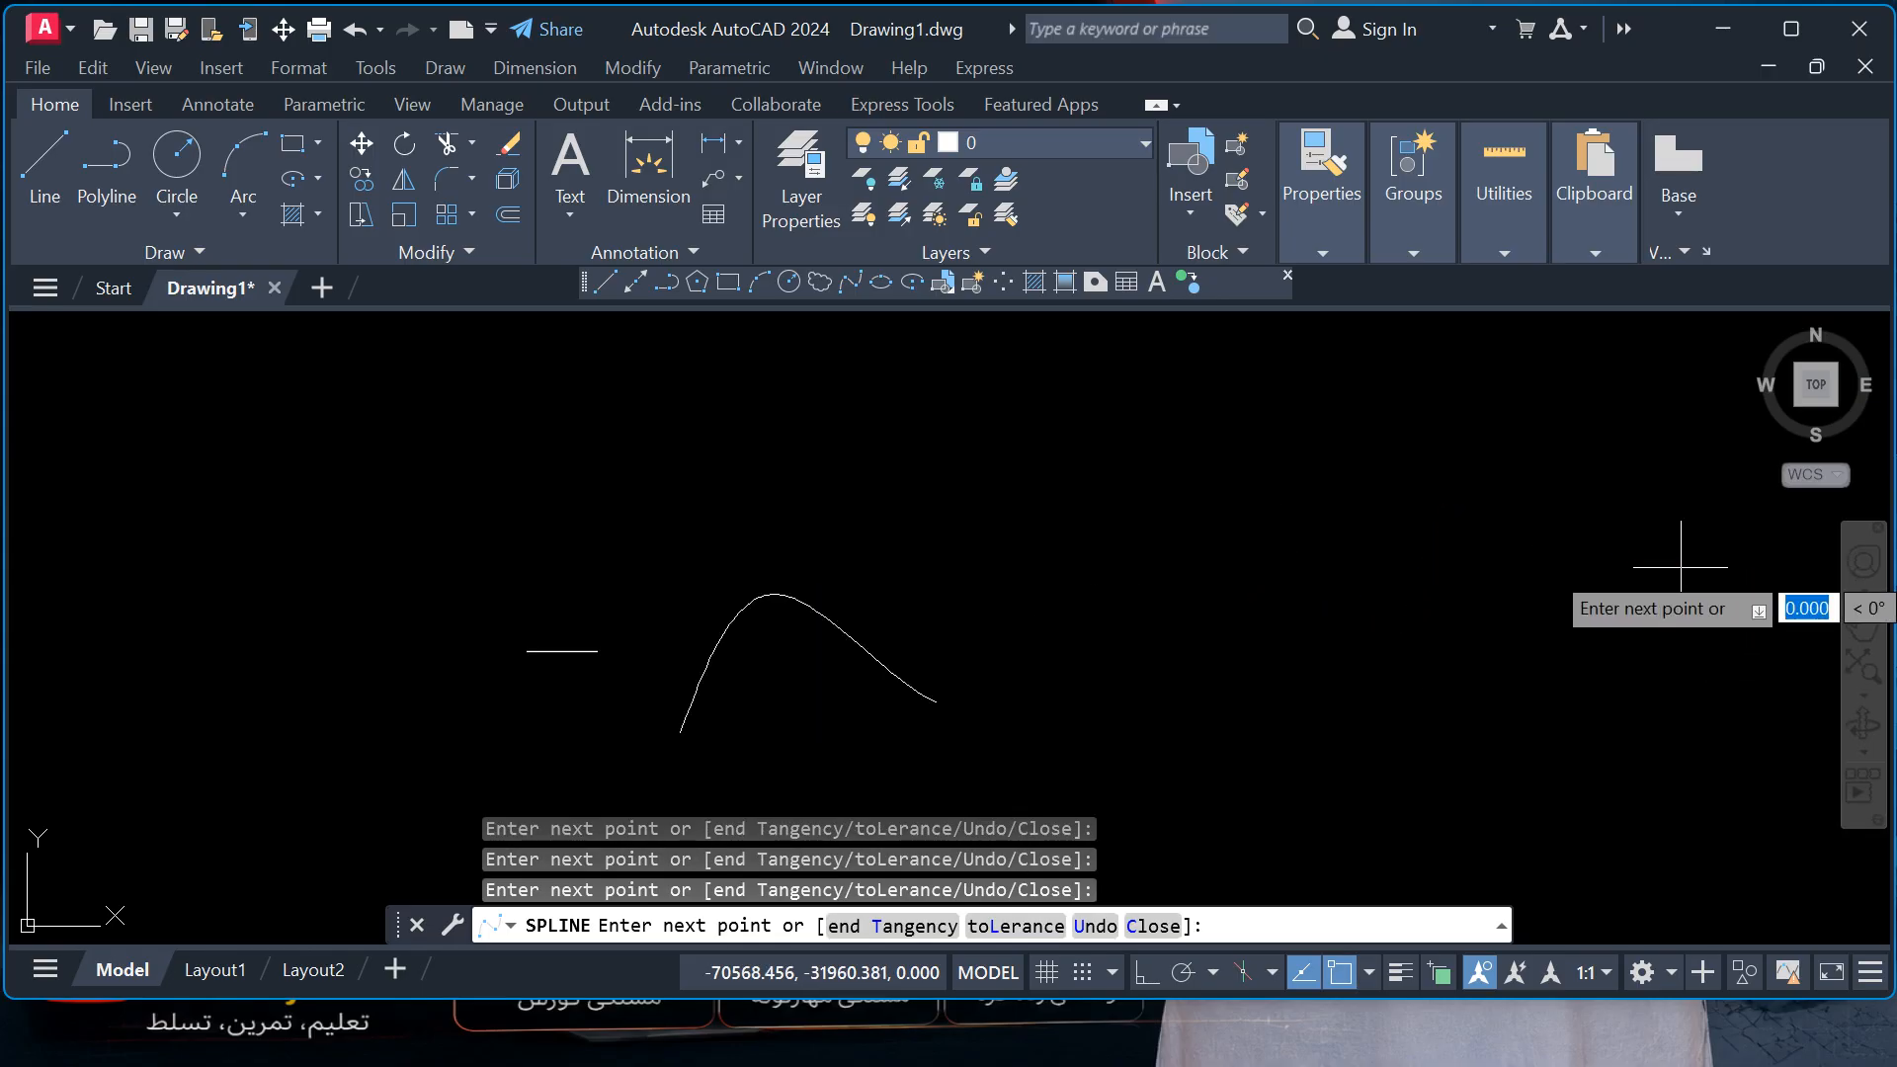
pyautogui.click(1708, 444)
pyautogui.rightClick(1707, 443)
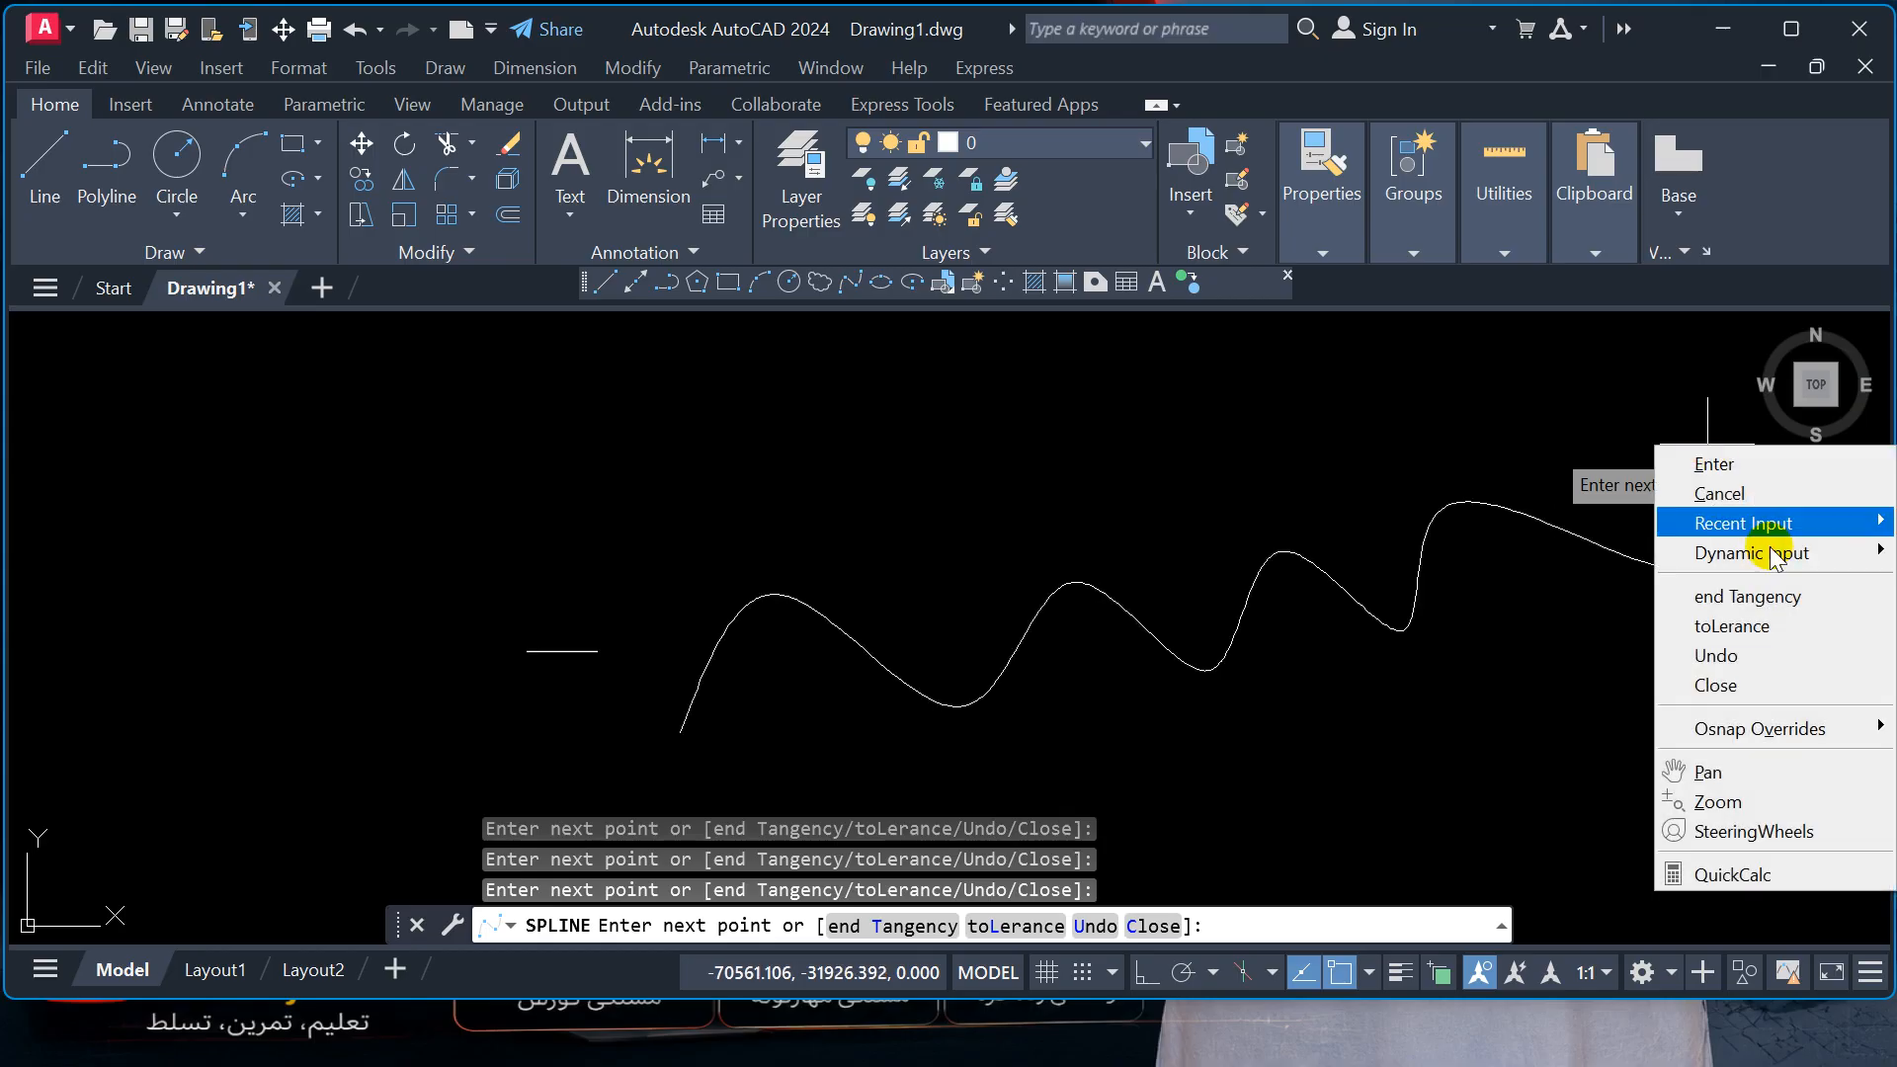
pyautogui.click(1709, 462)
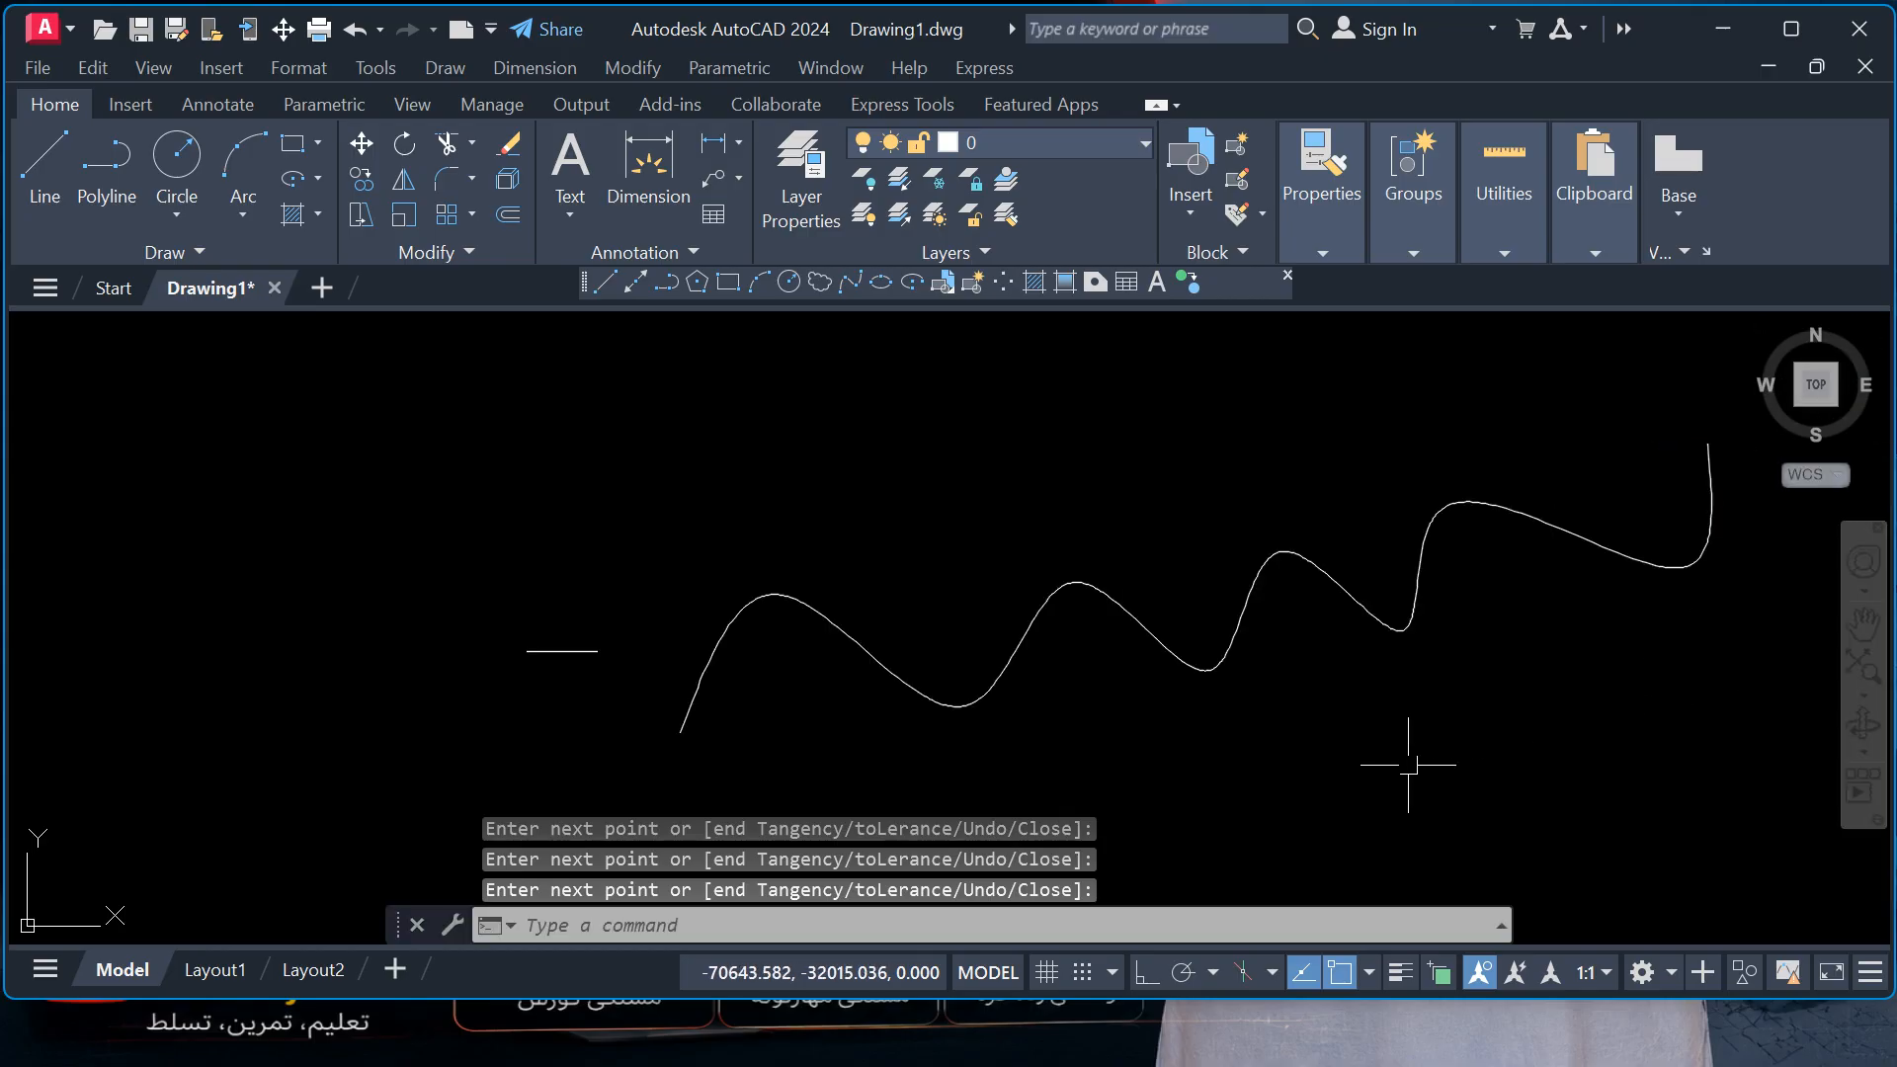
# - Inspect the fit points of the wavy spline and clear the selection
pyautogui.moveTo(1269, 784); pyautogui.dragTo(859, 765, button='middle')
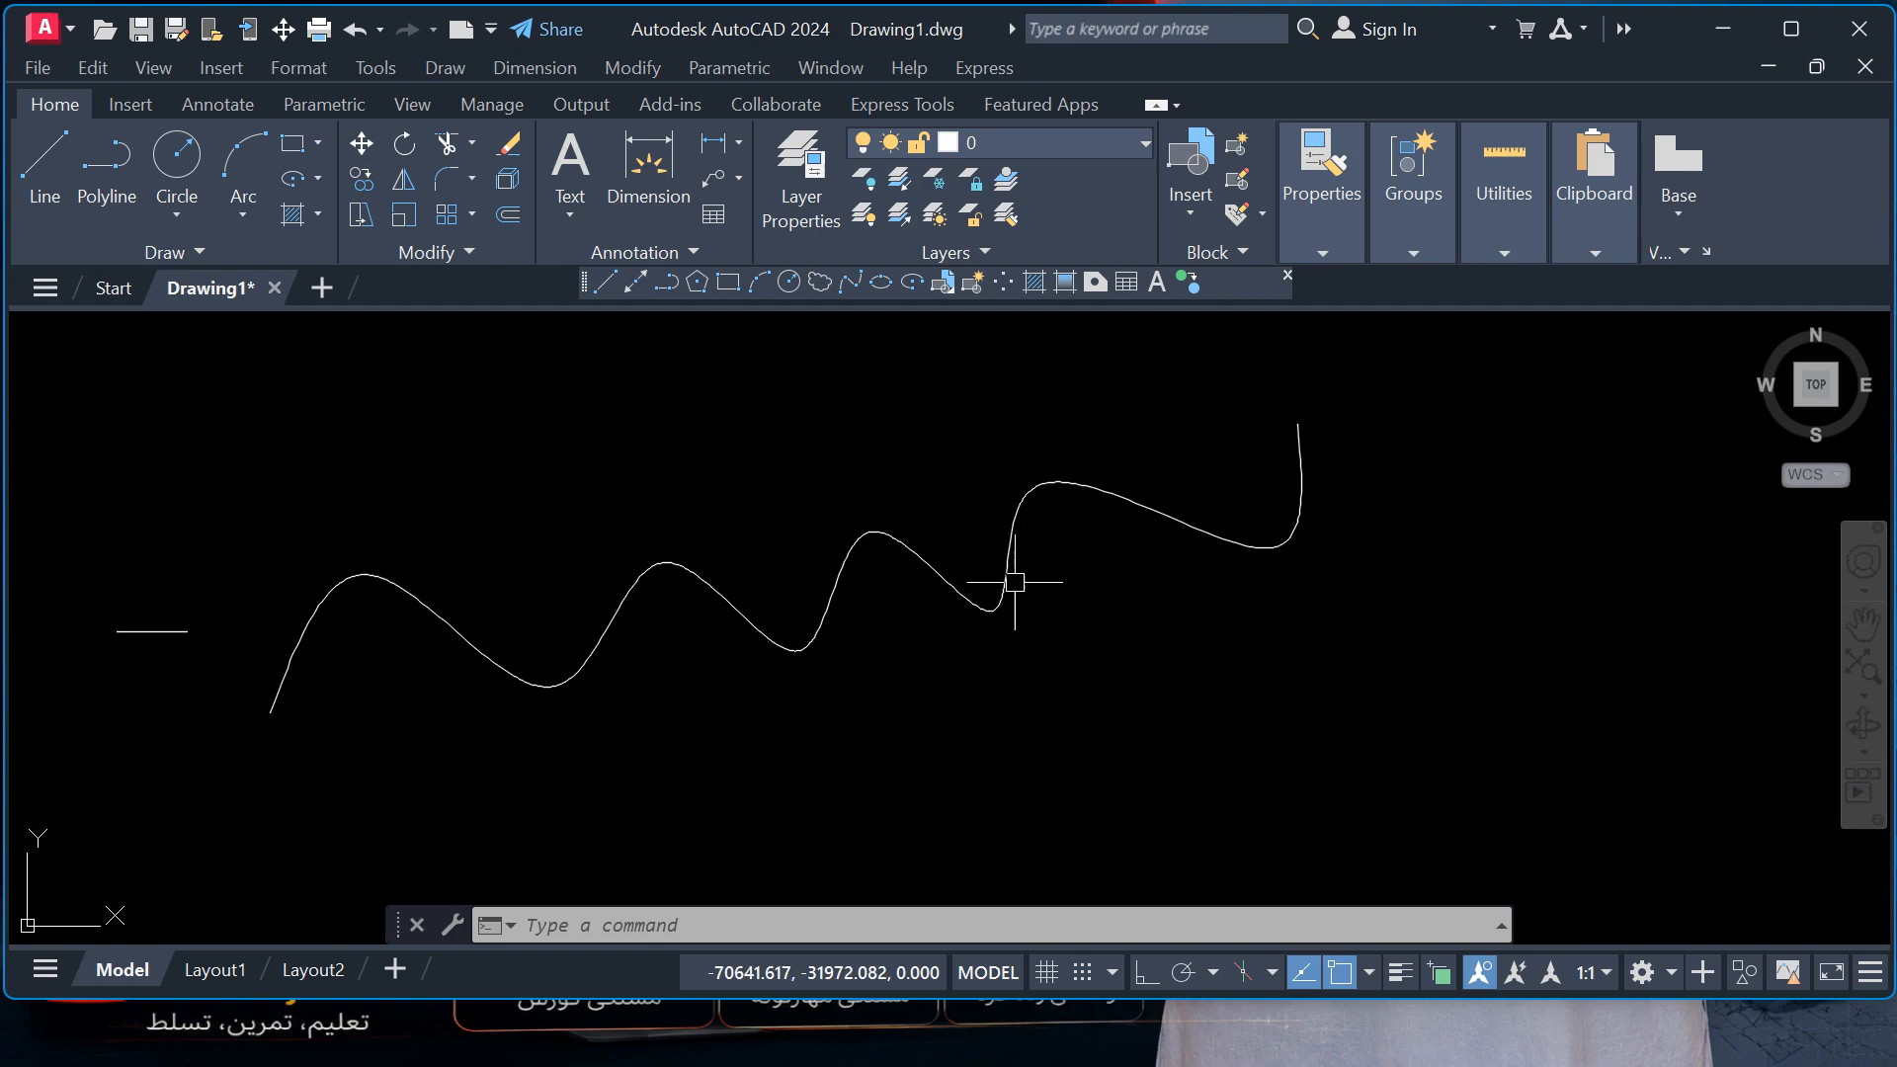
pyautogui.click(1252, 549)
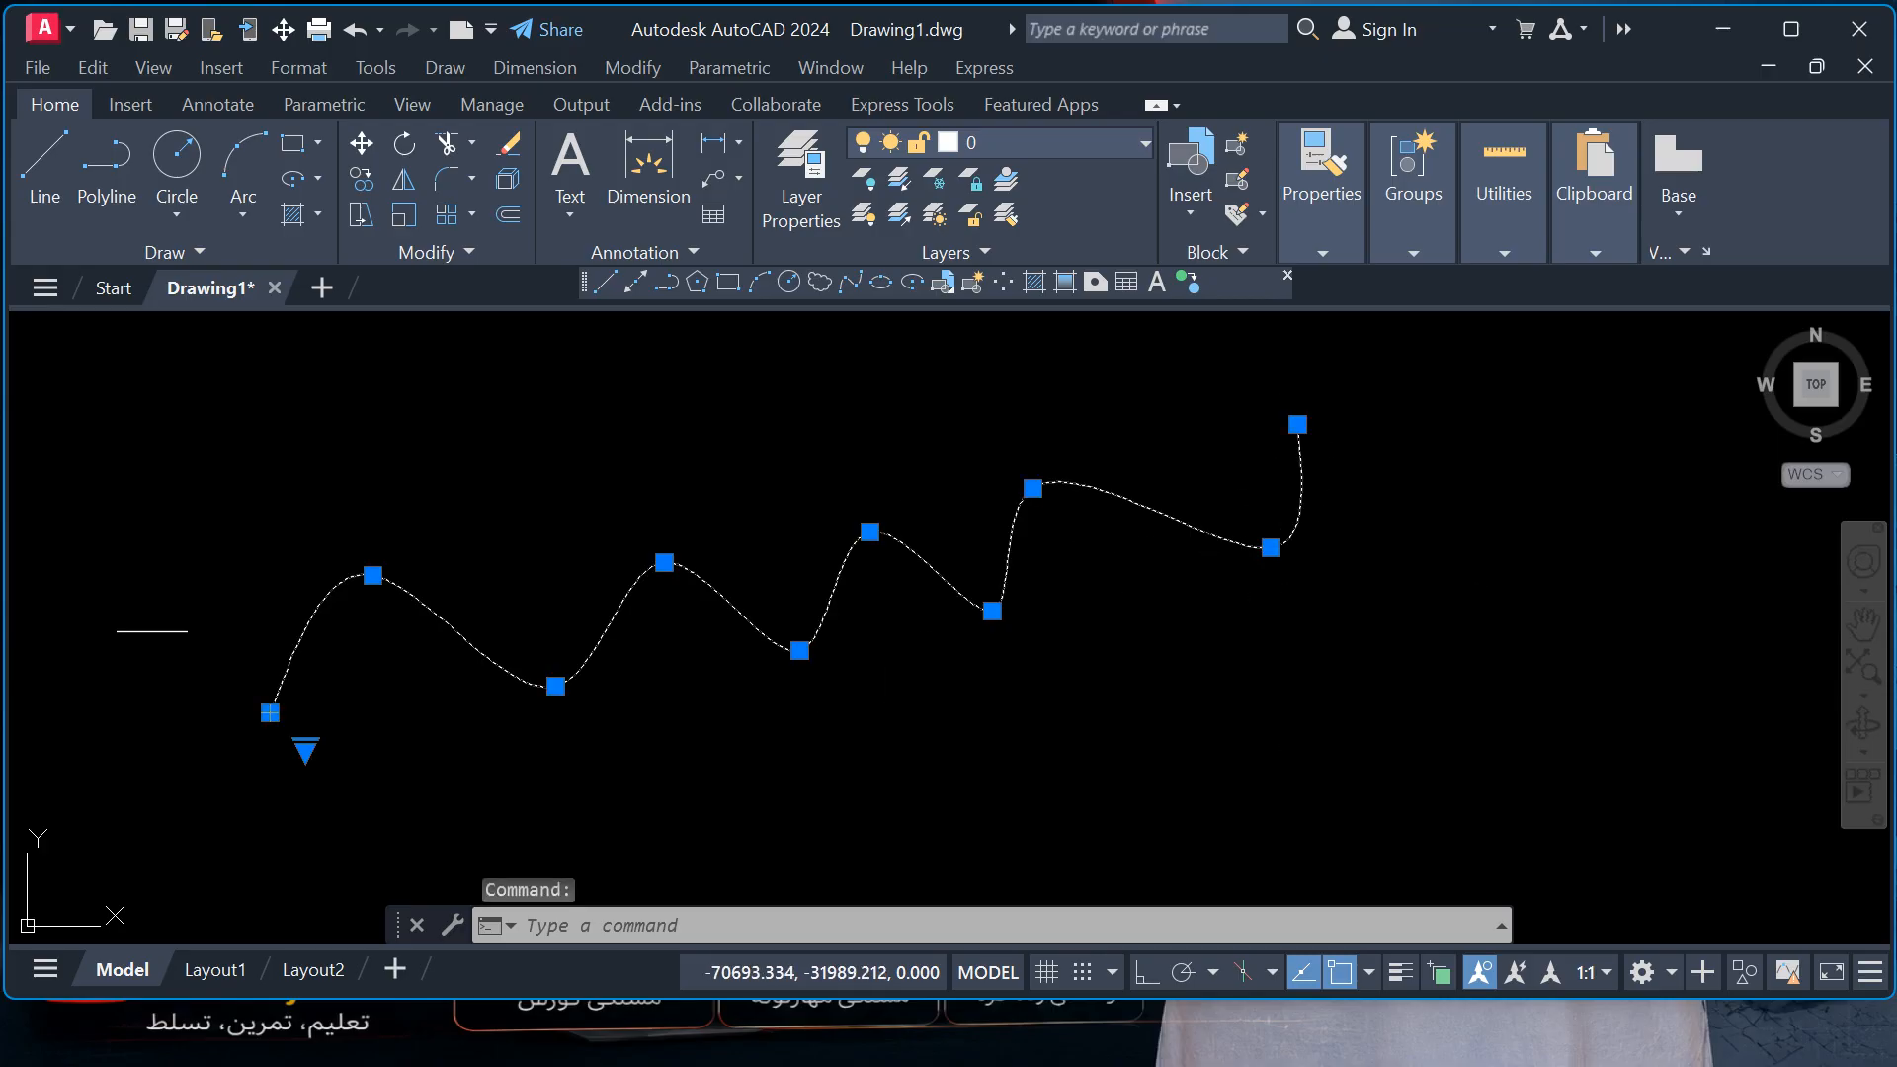
pyautogui.press('Escape')
pyautogui.press('Escape')
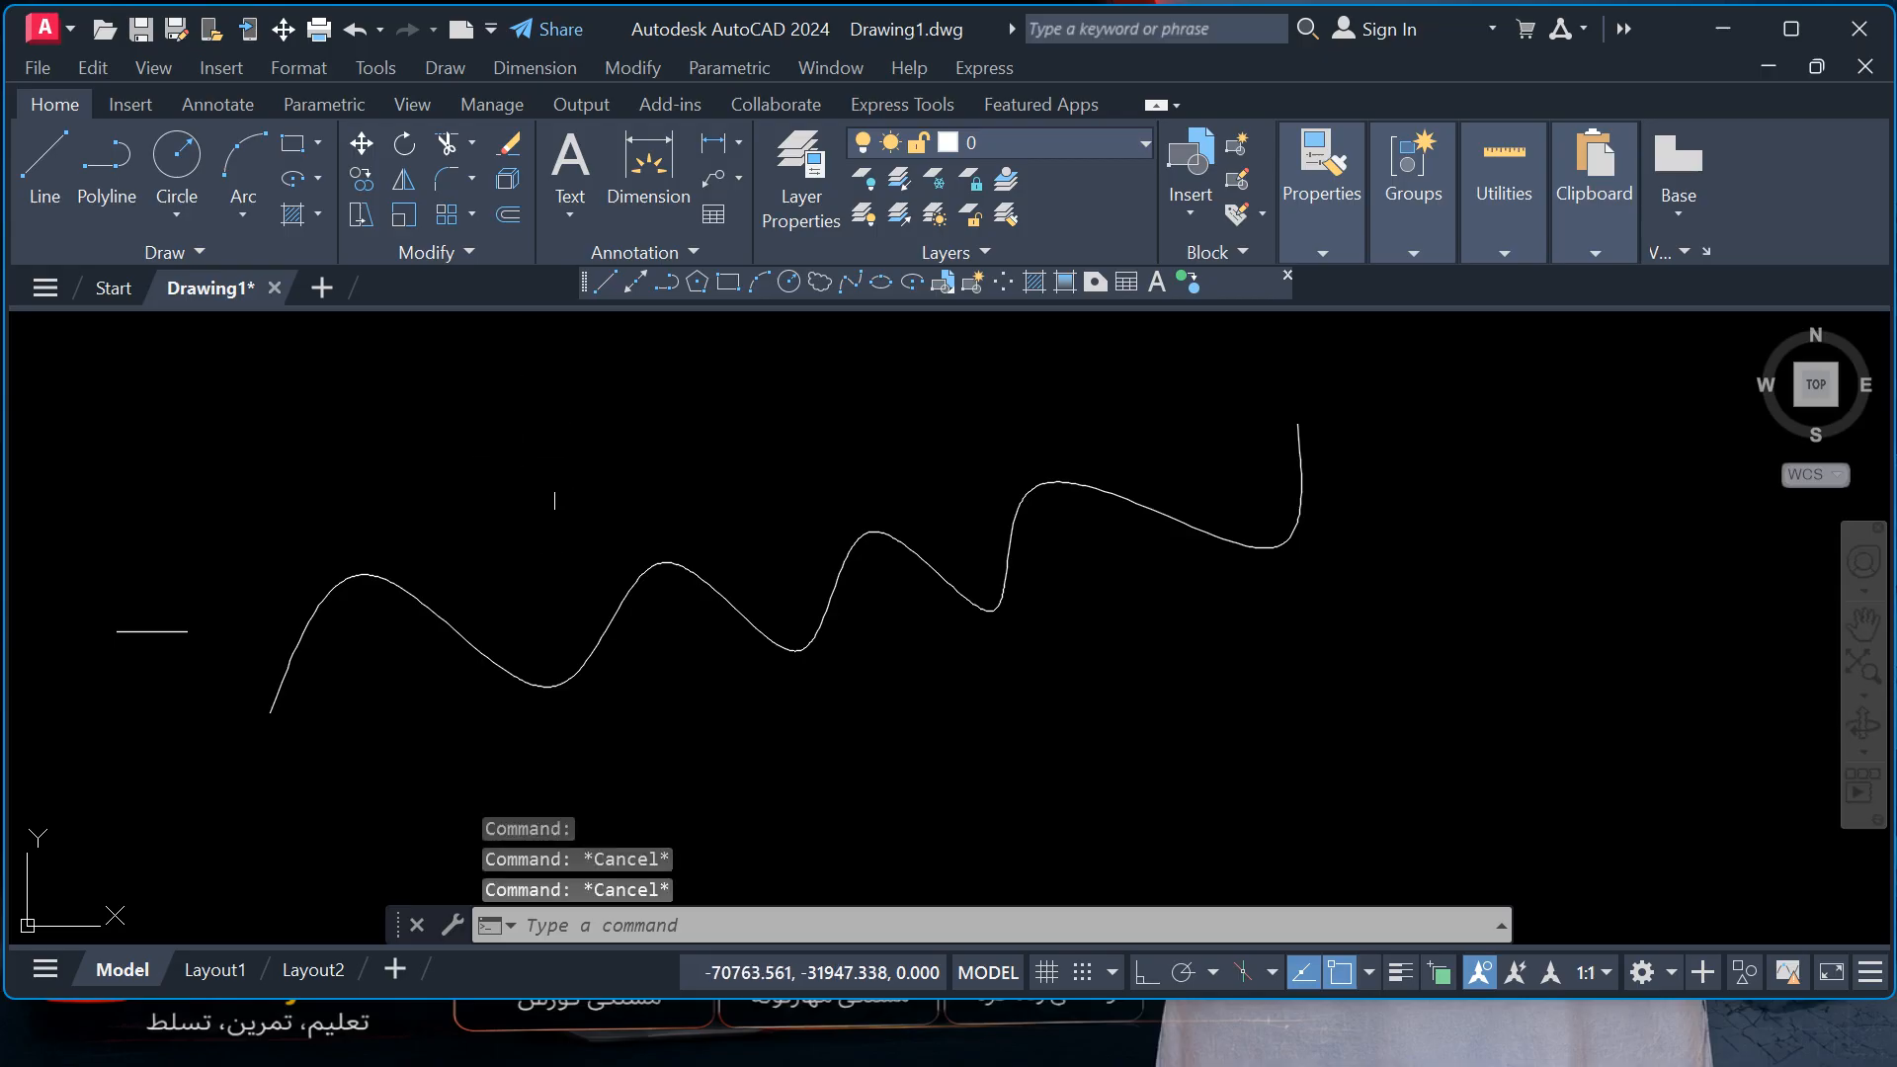
# - Check the straight span of the wavy spline from near its left end to its right side with the Distance command
pyautogui.write('d')
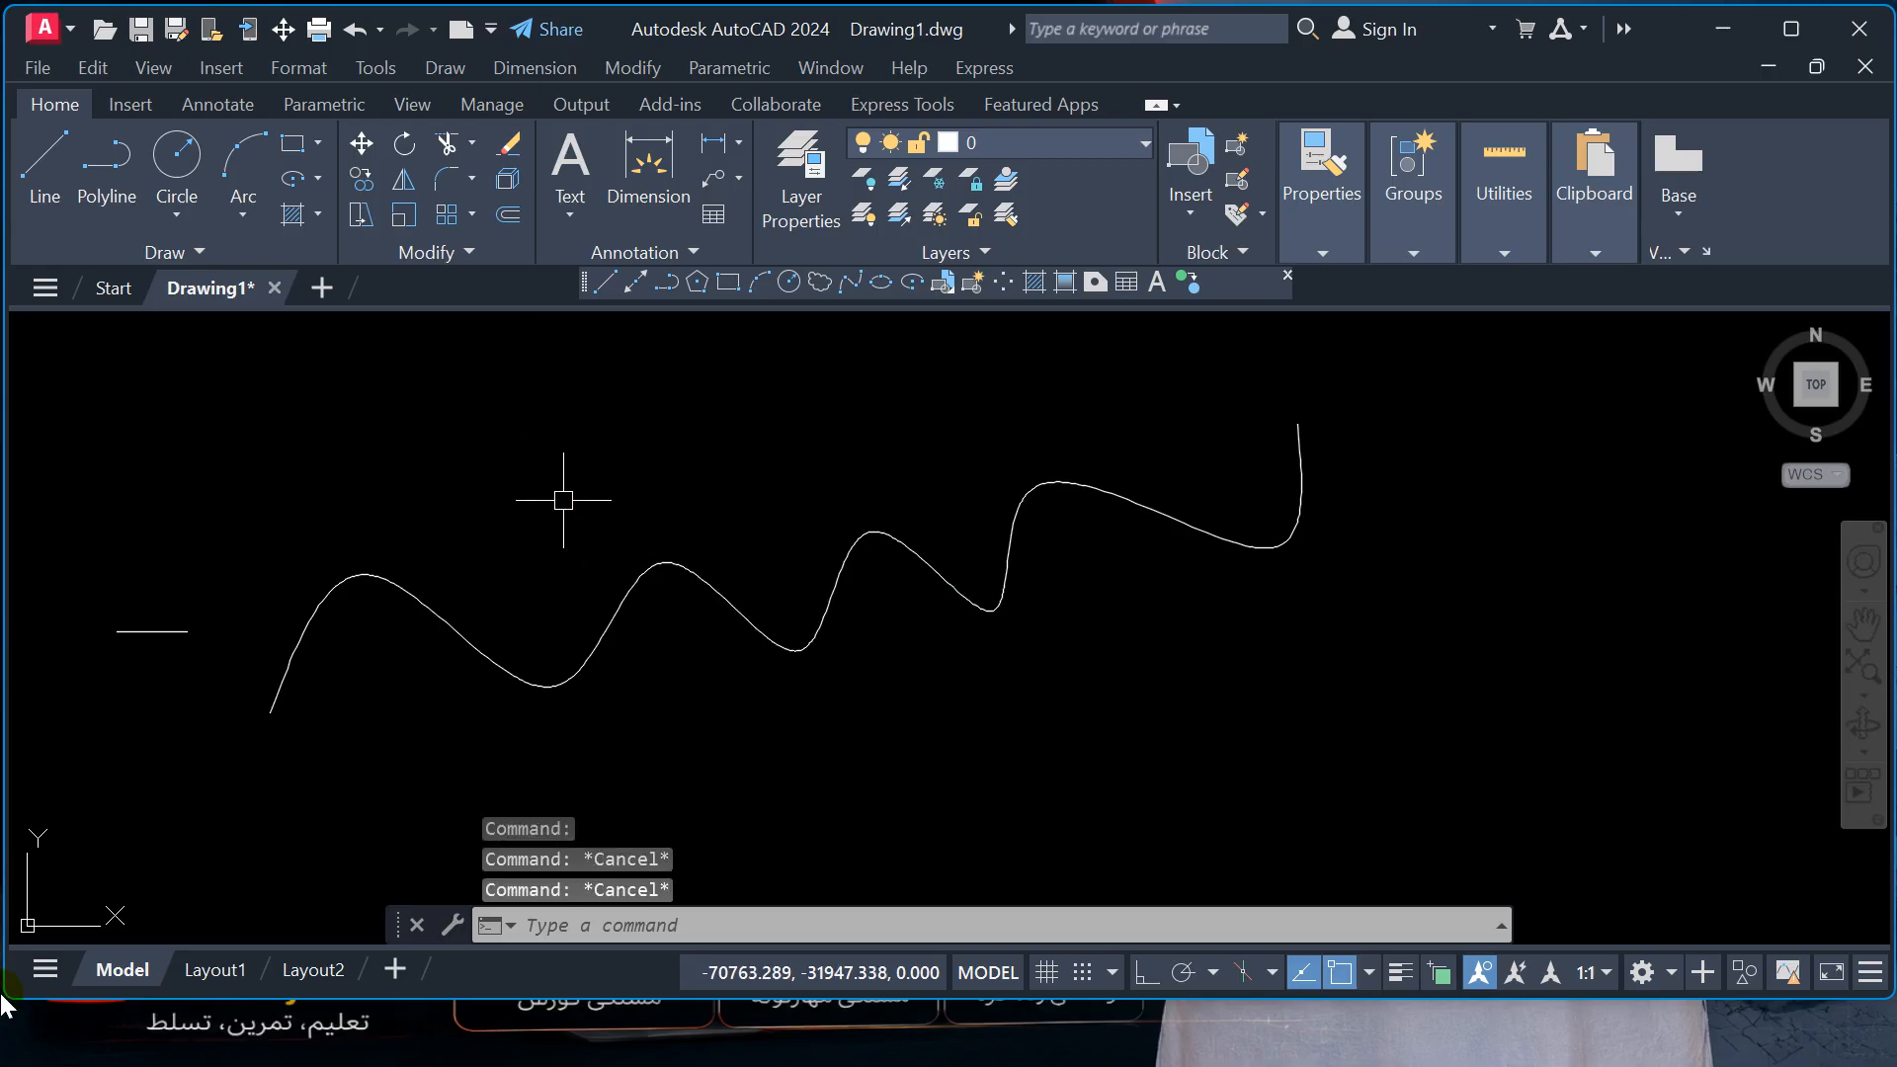
pyautogui.write('di')
pyautogui.press('Return')
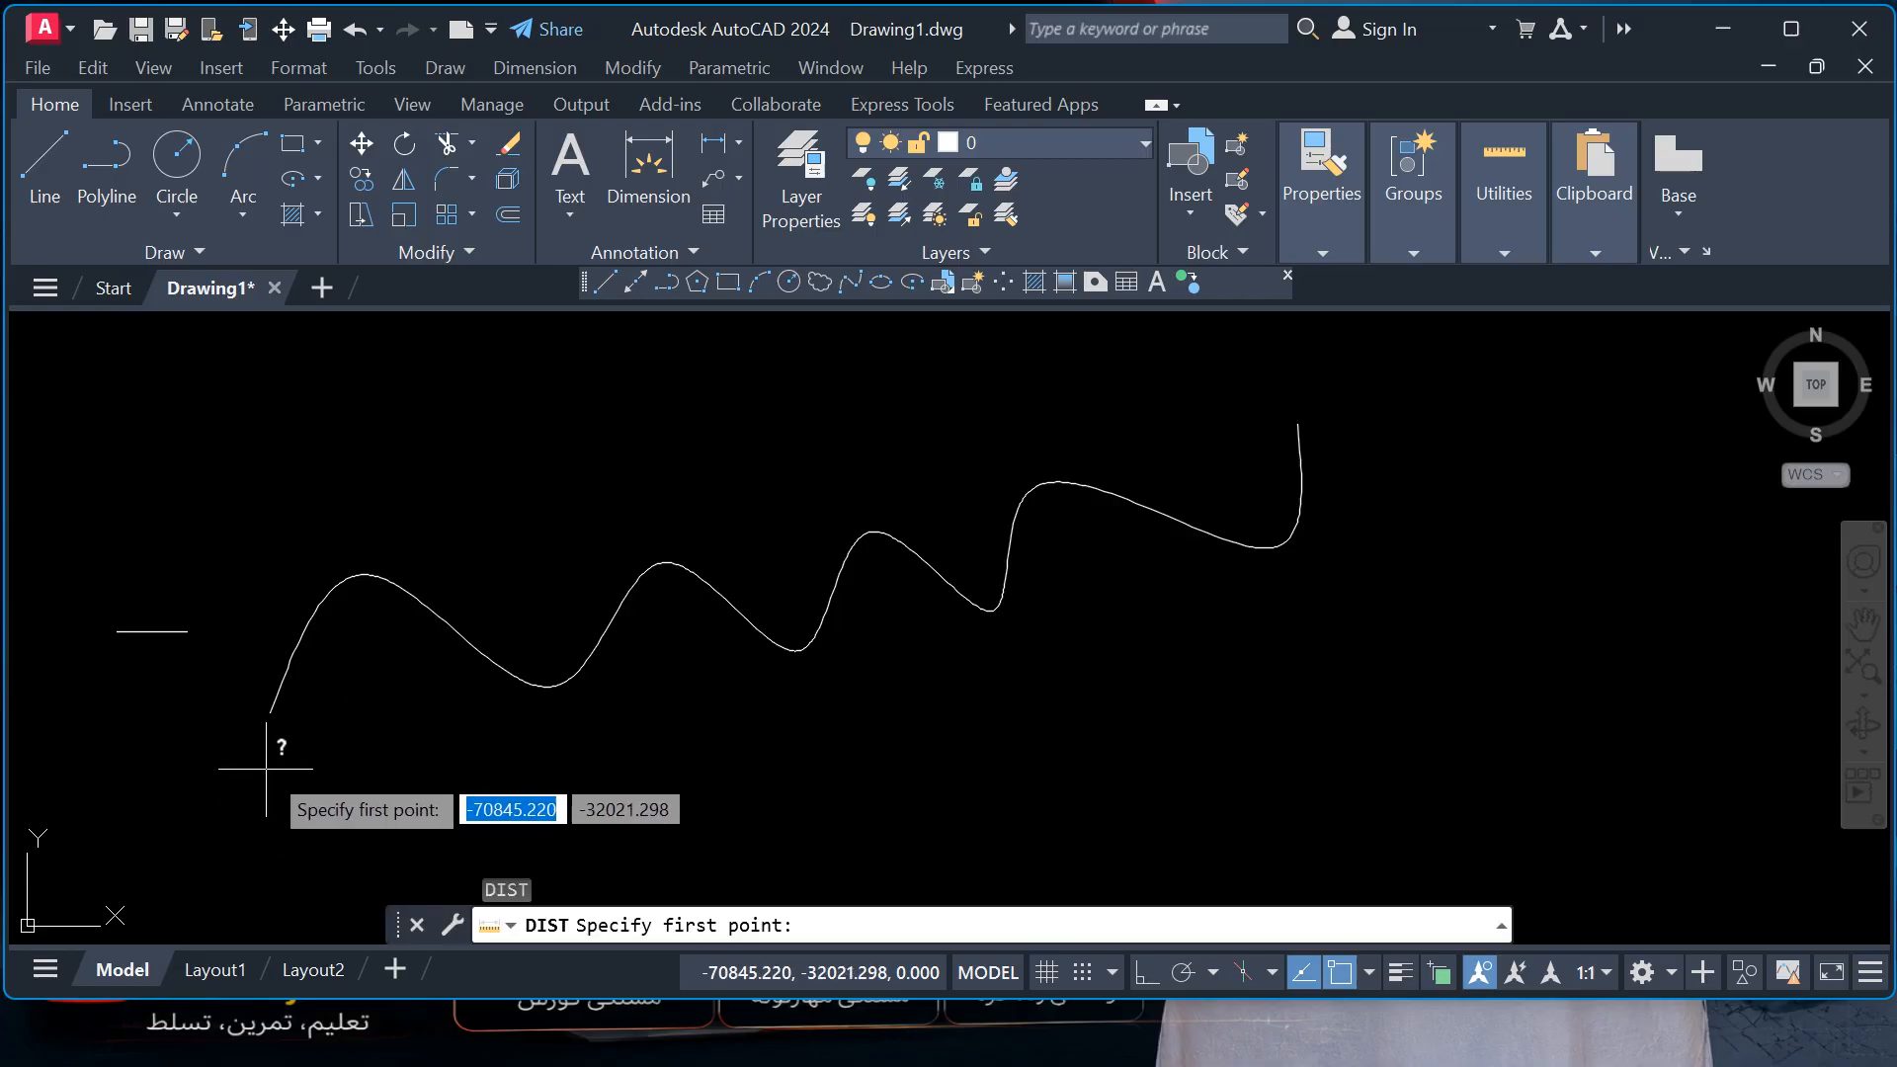
pyautogui.click(266, 695)
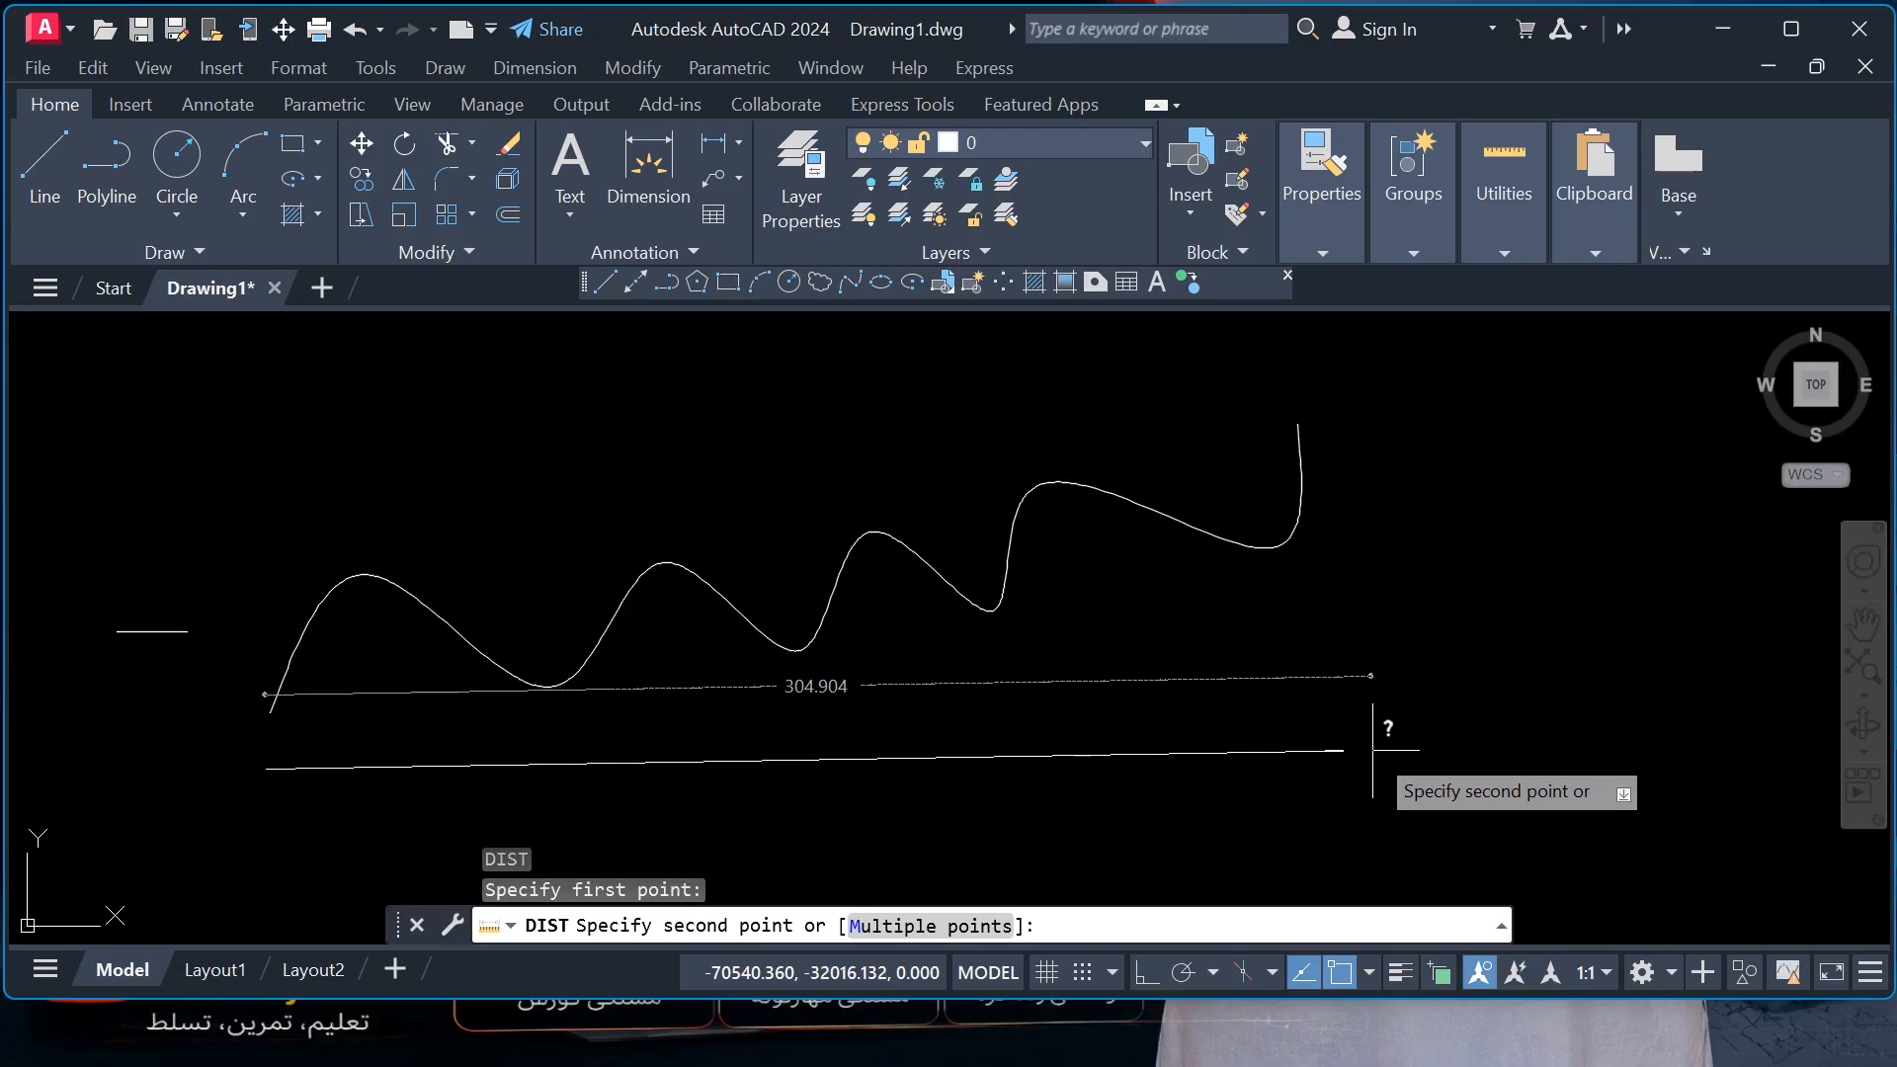
pyautogui.press('Escape')
pyautogui.press('Escape')
pyautogui.press('Escape')
pyautogui.press('Escape')
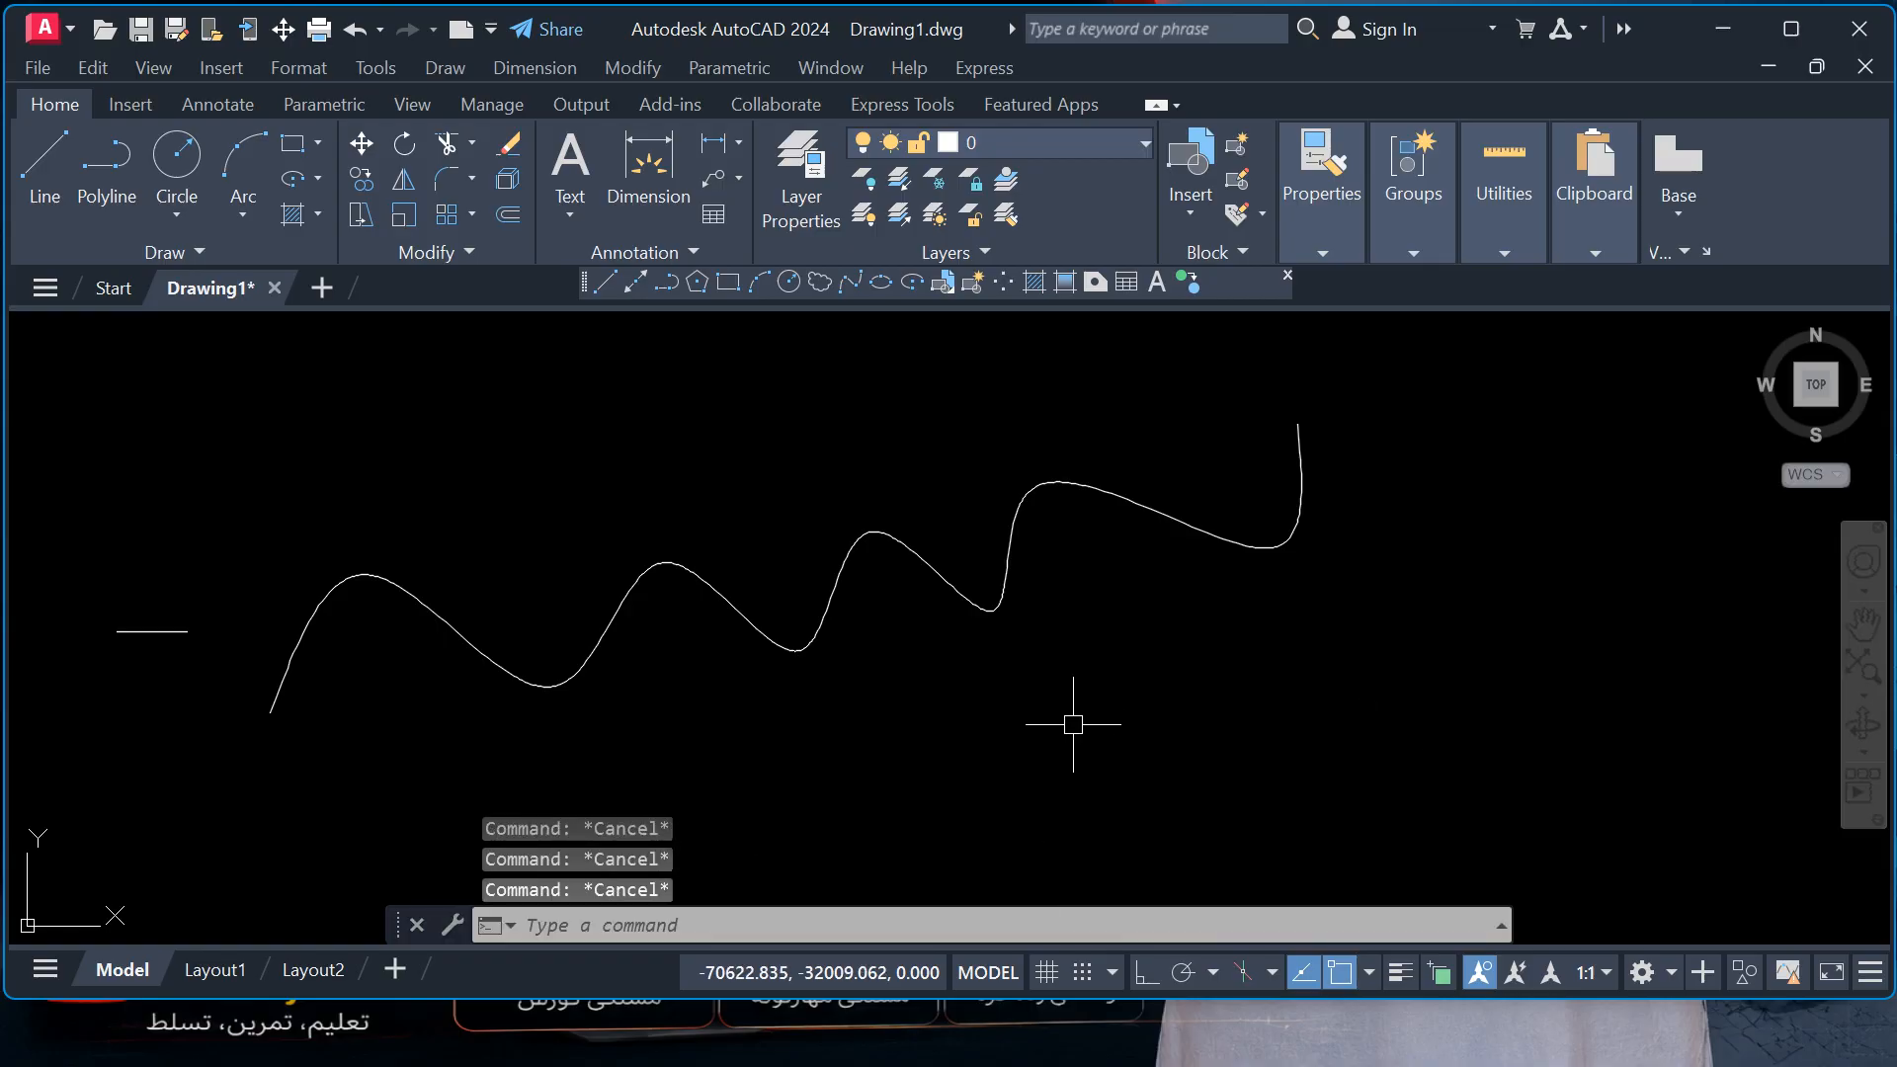
# - Divide the wavy spline into 20 equal segments
pyautogui.click(458, 632)
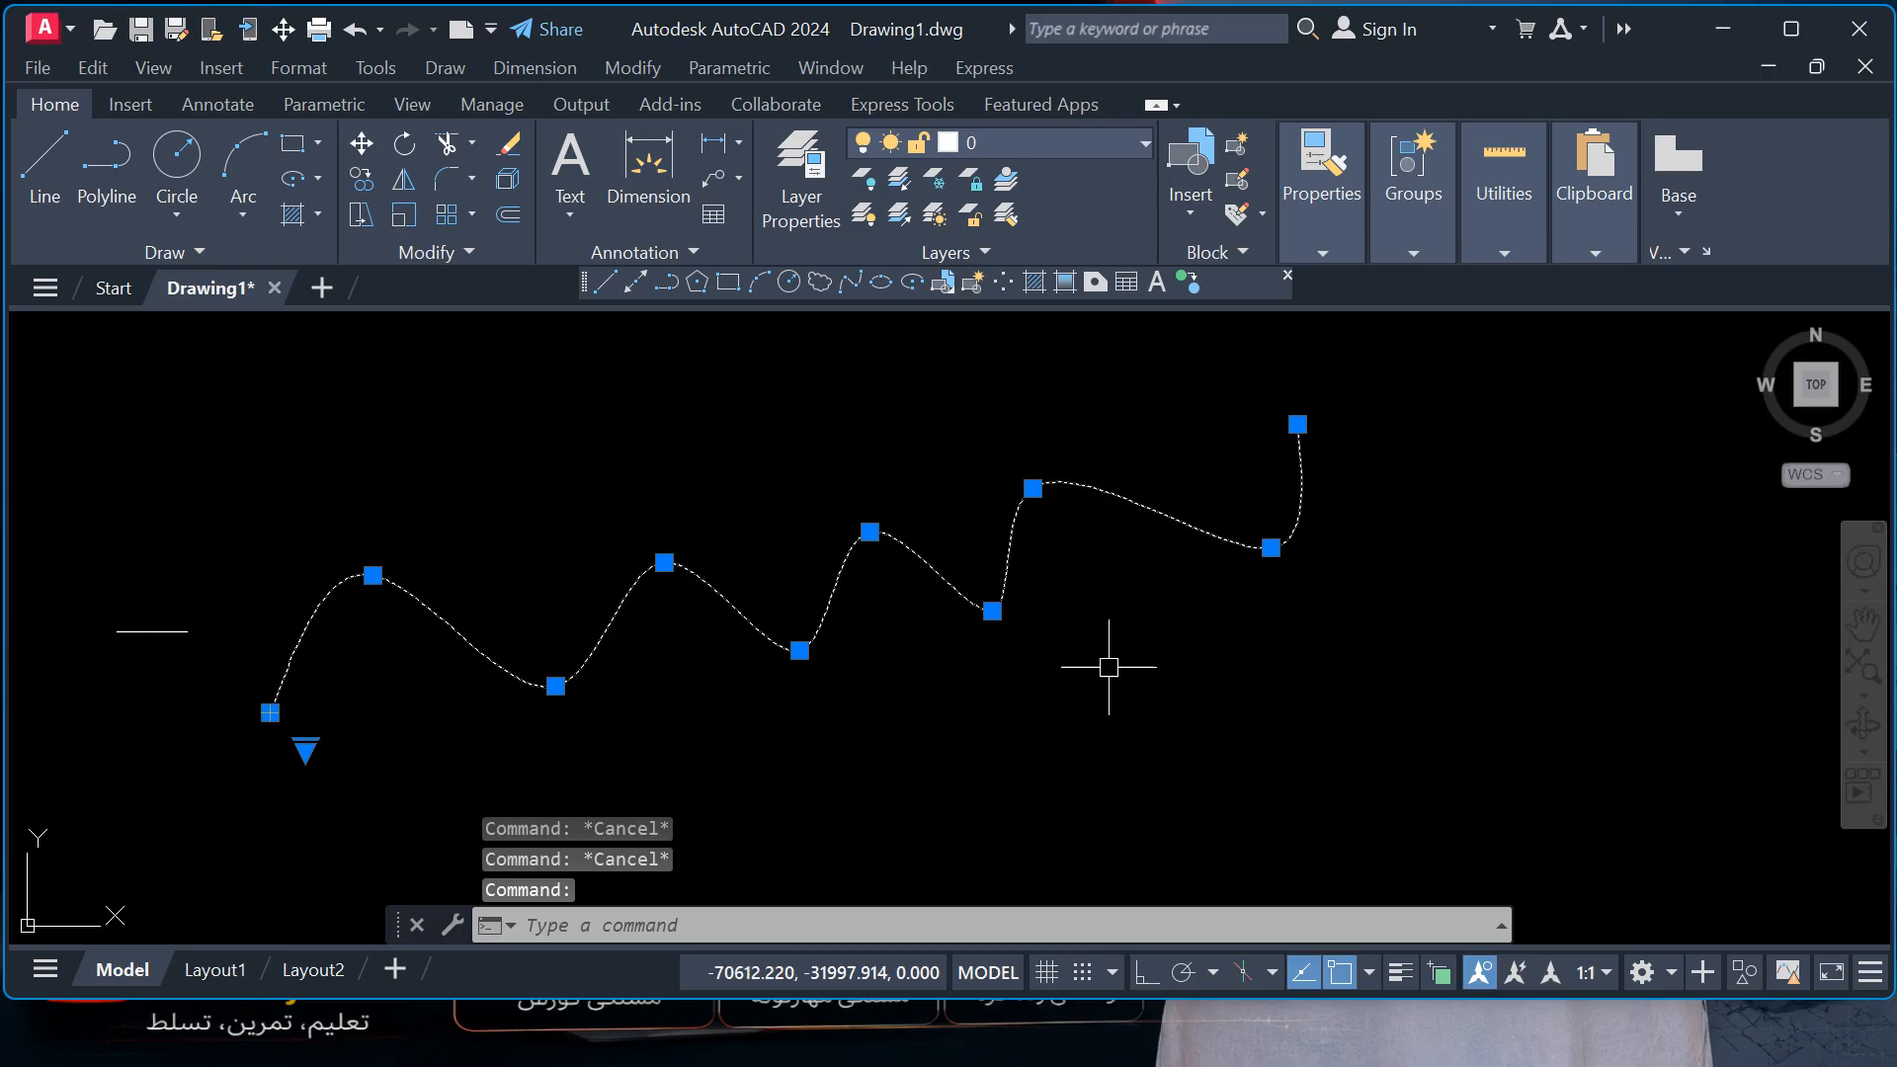
pyautogui.press('Escape')
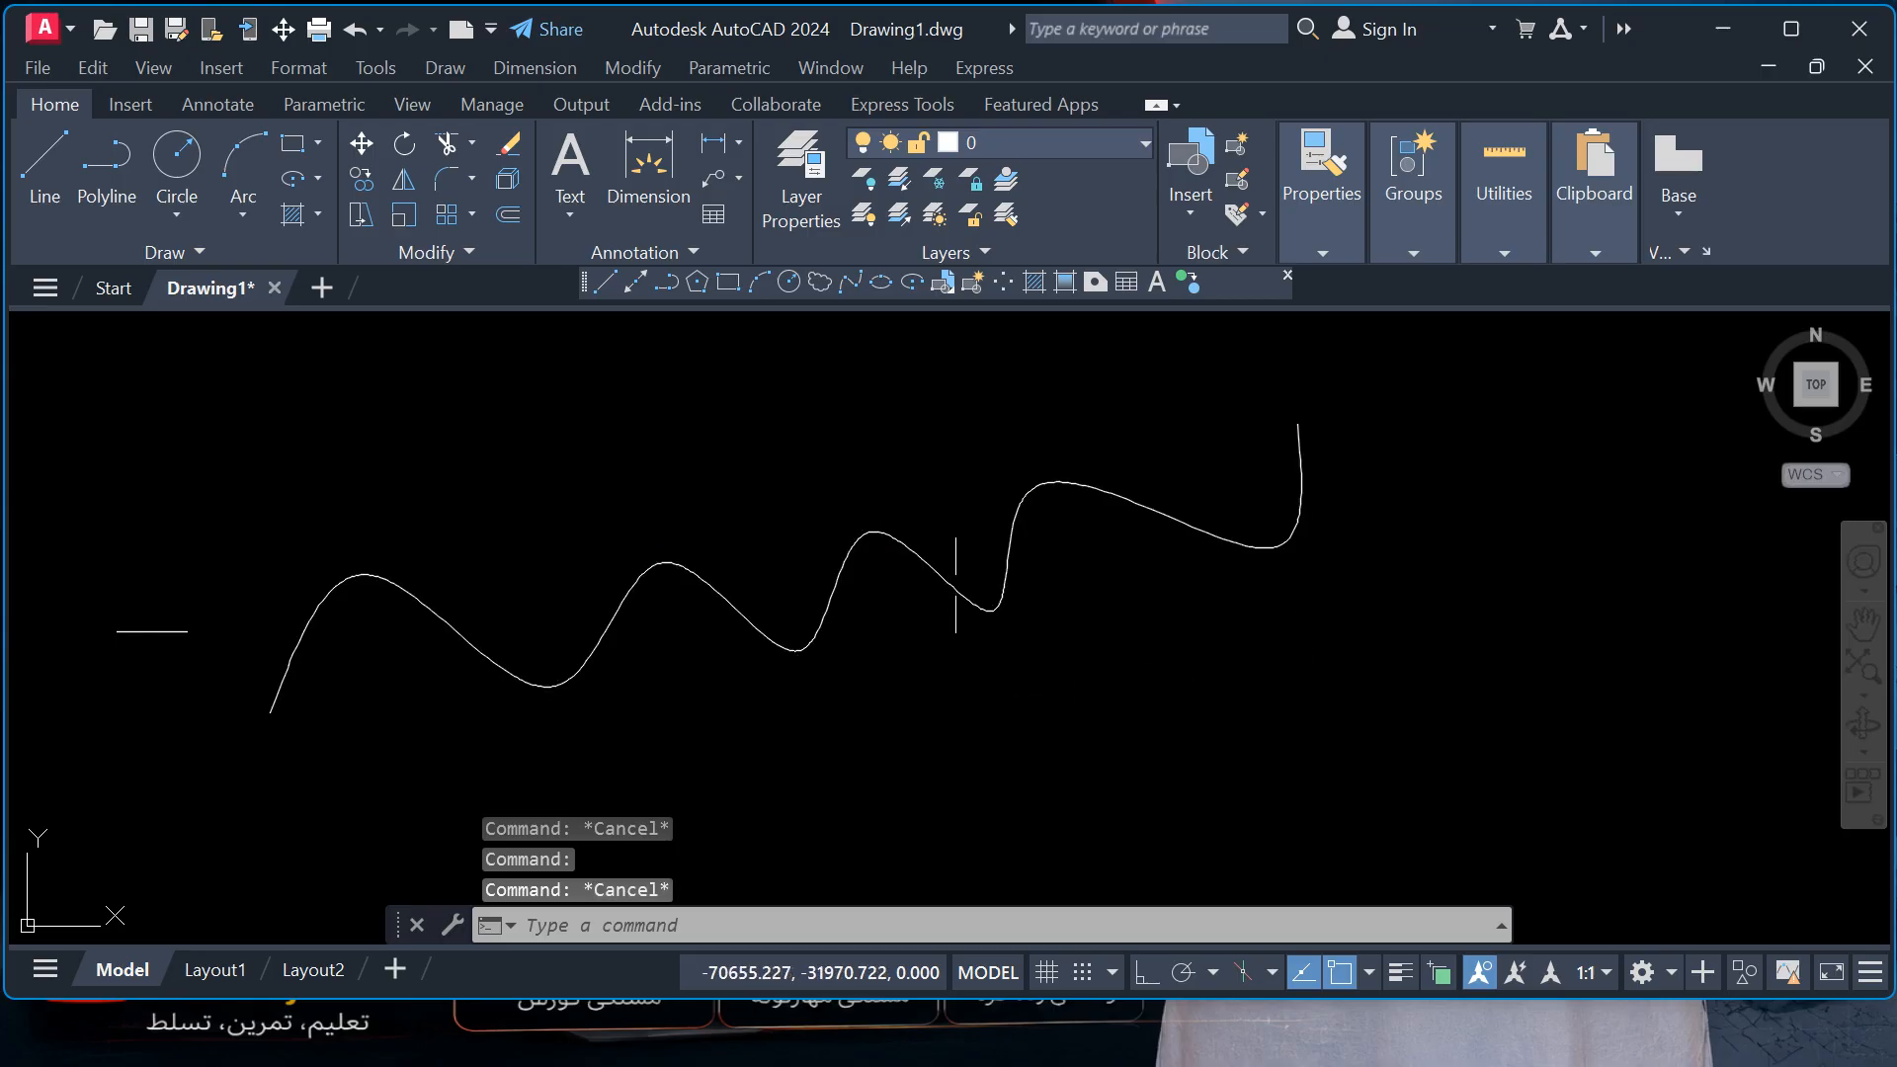
pyautogui.moveTo(948, 588)
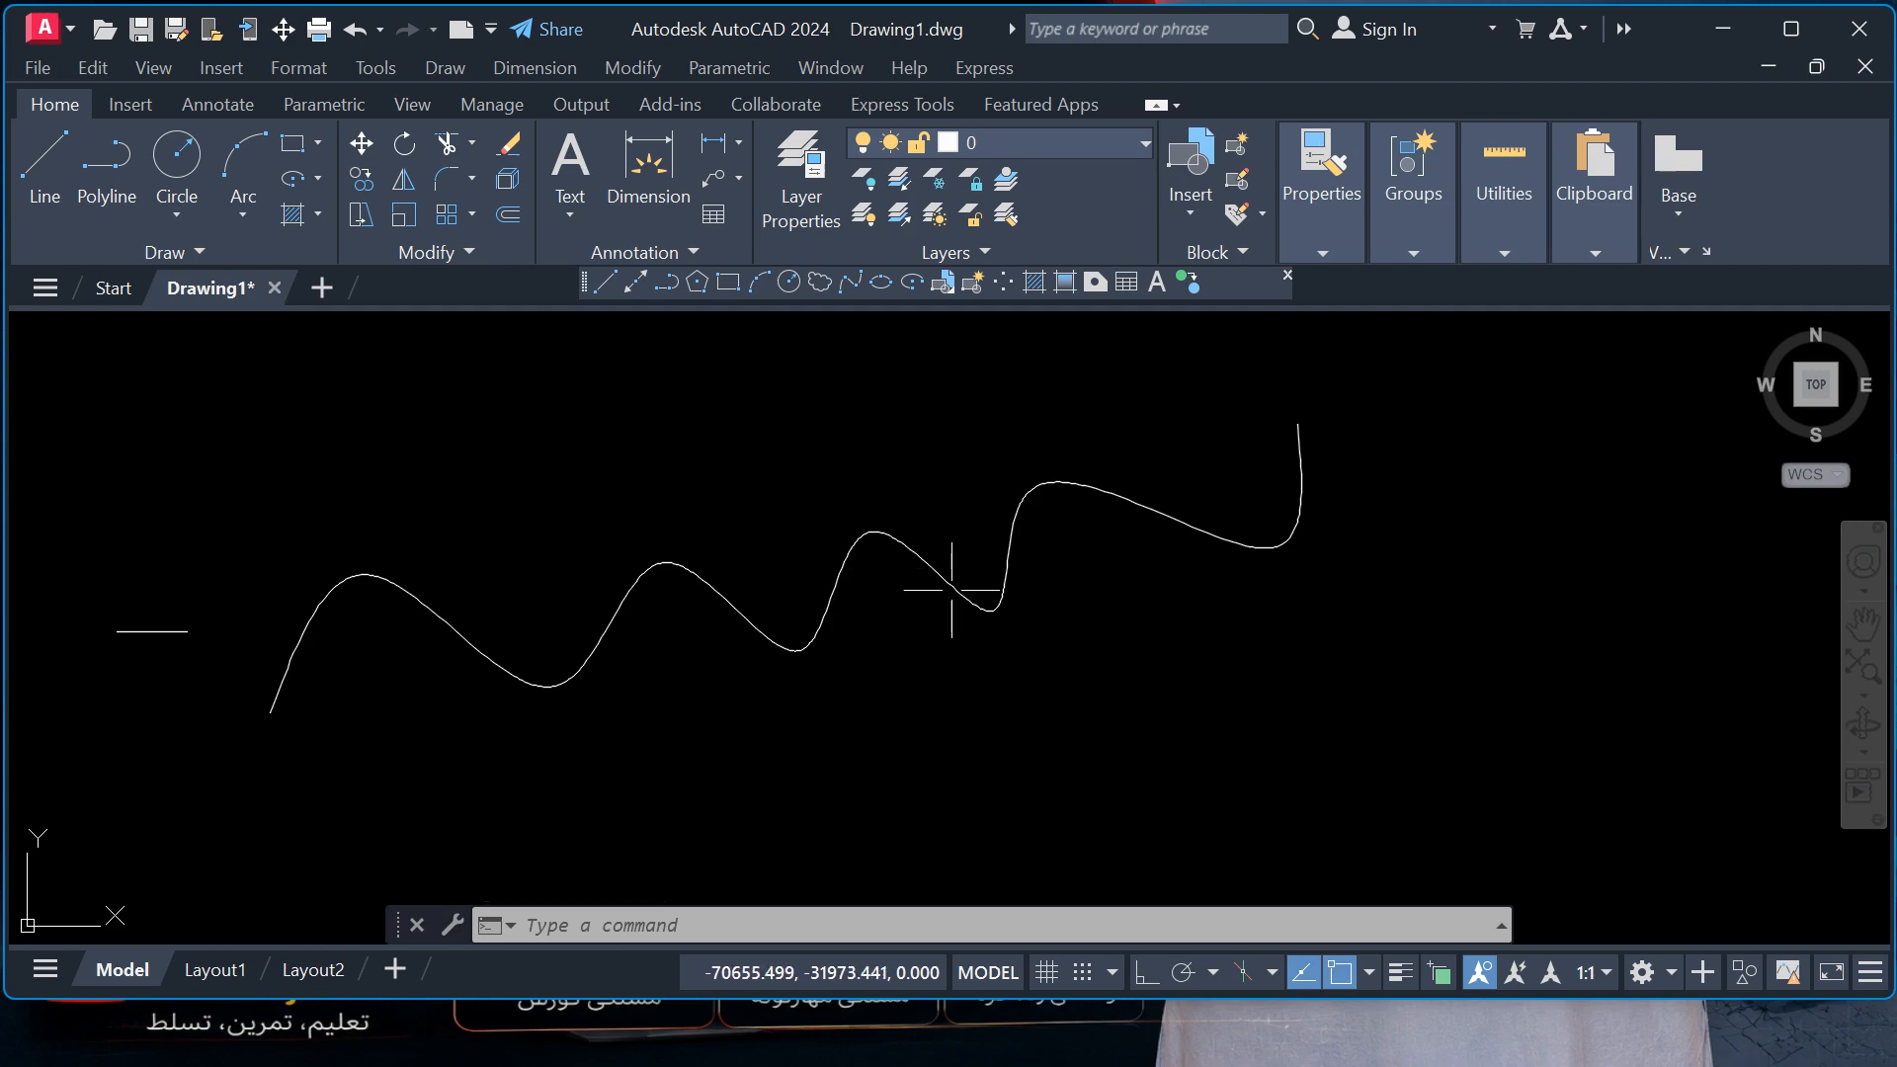
pyautogui.click(951, 589)
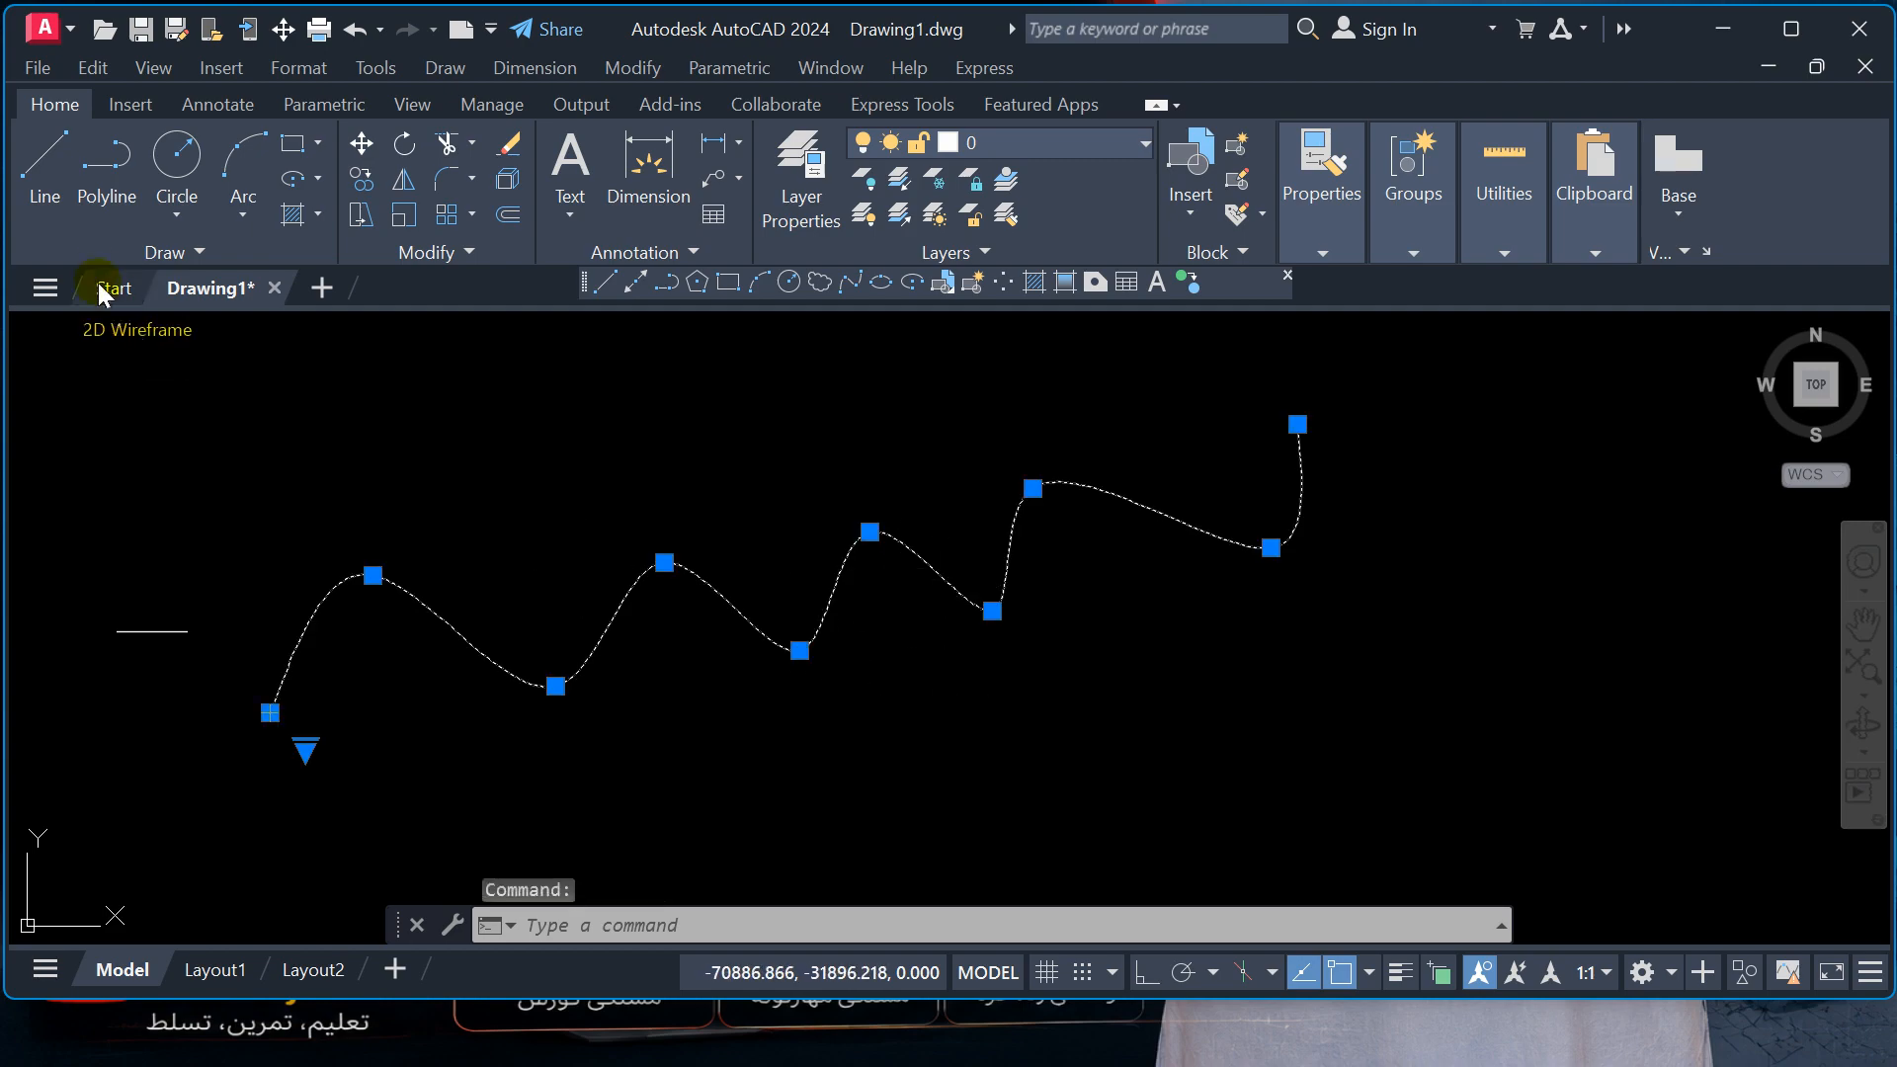
pyautogui.click(245, 251)
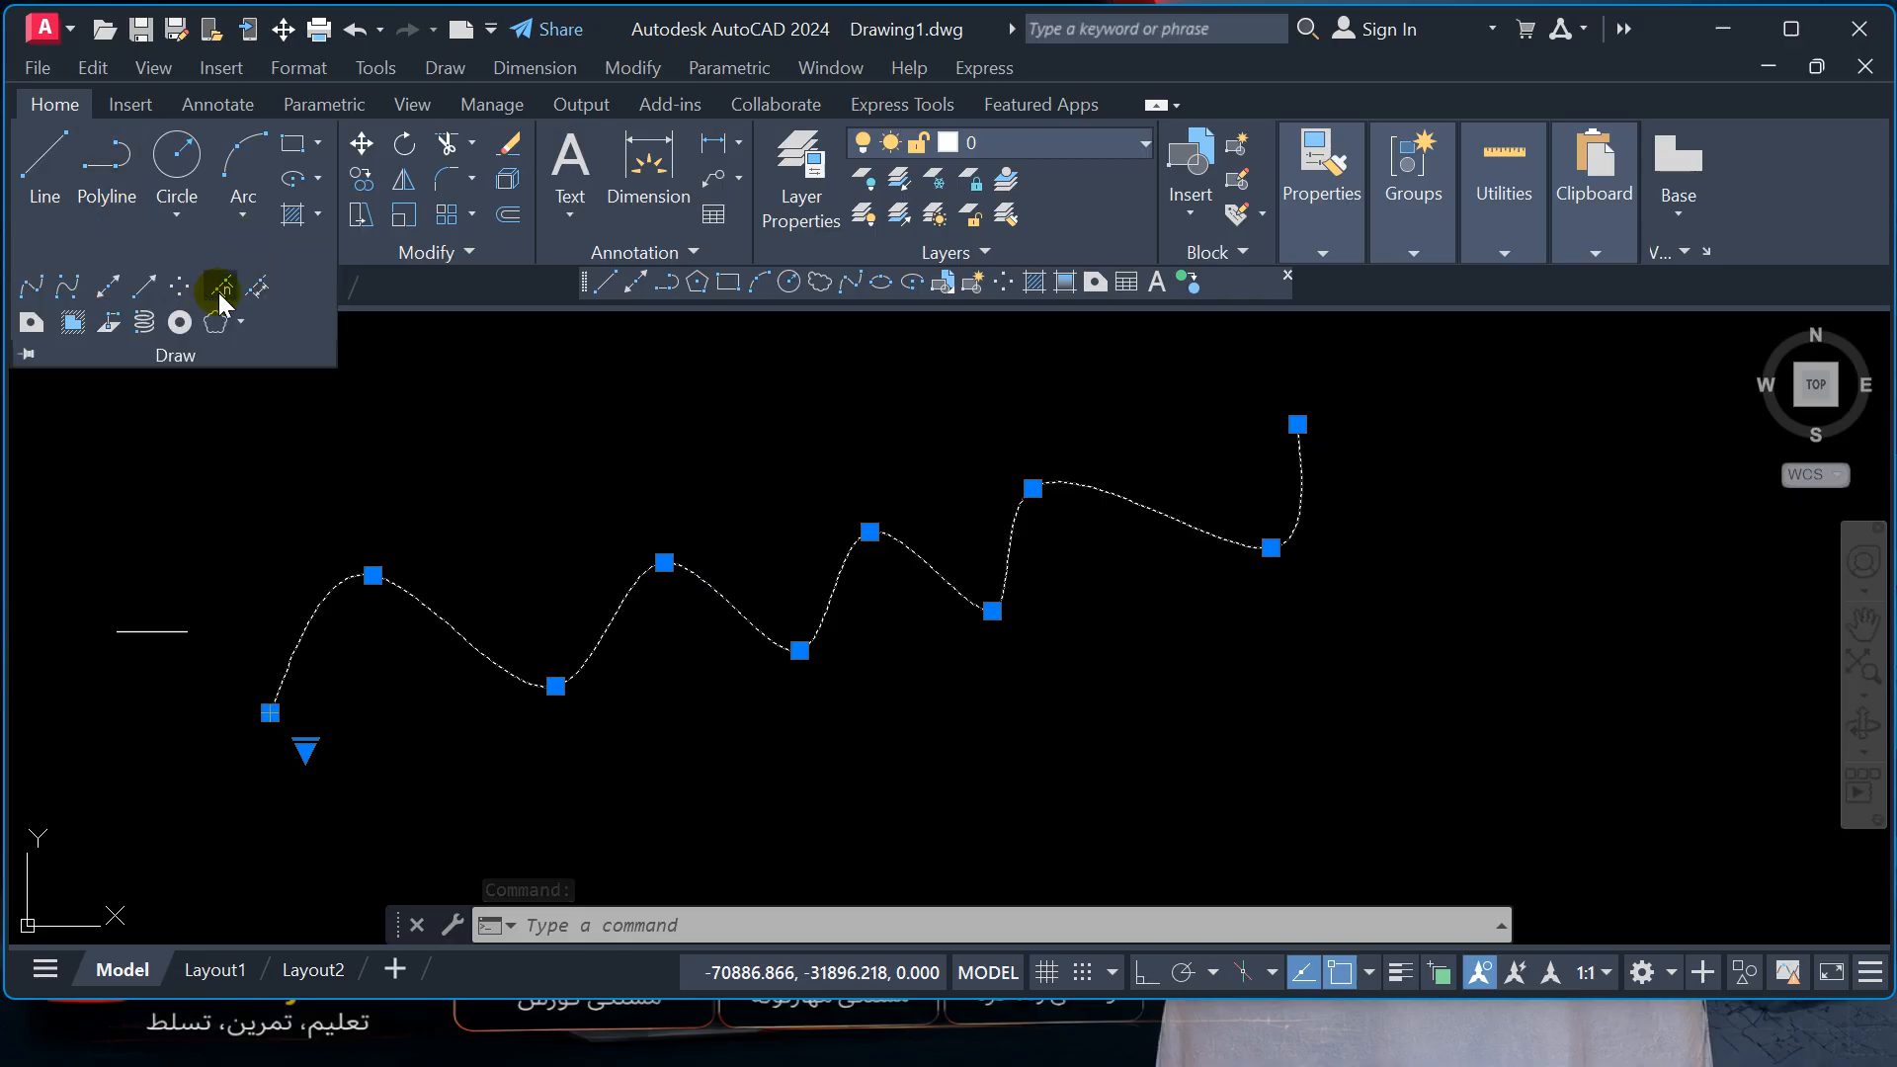
pyautogui.click(223, 287)
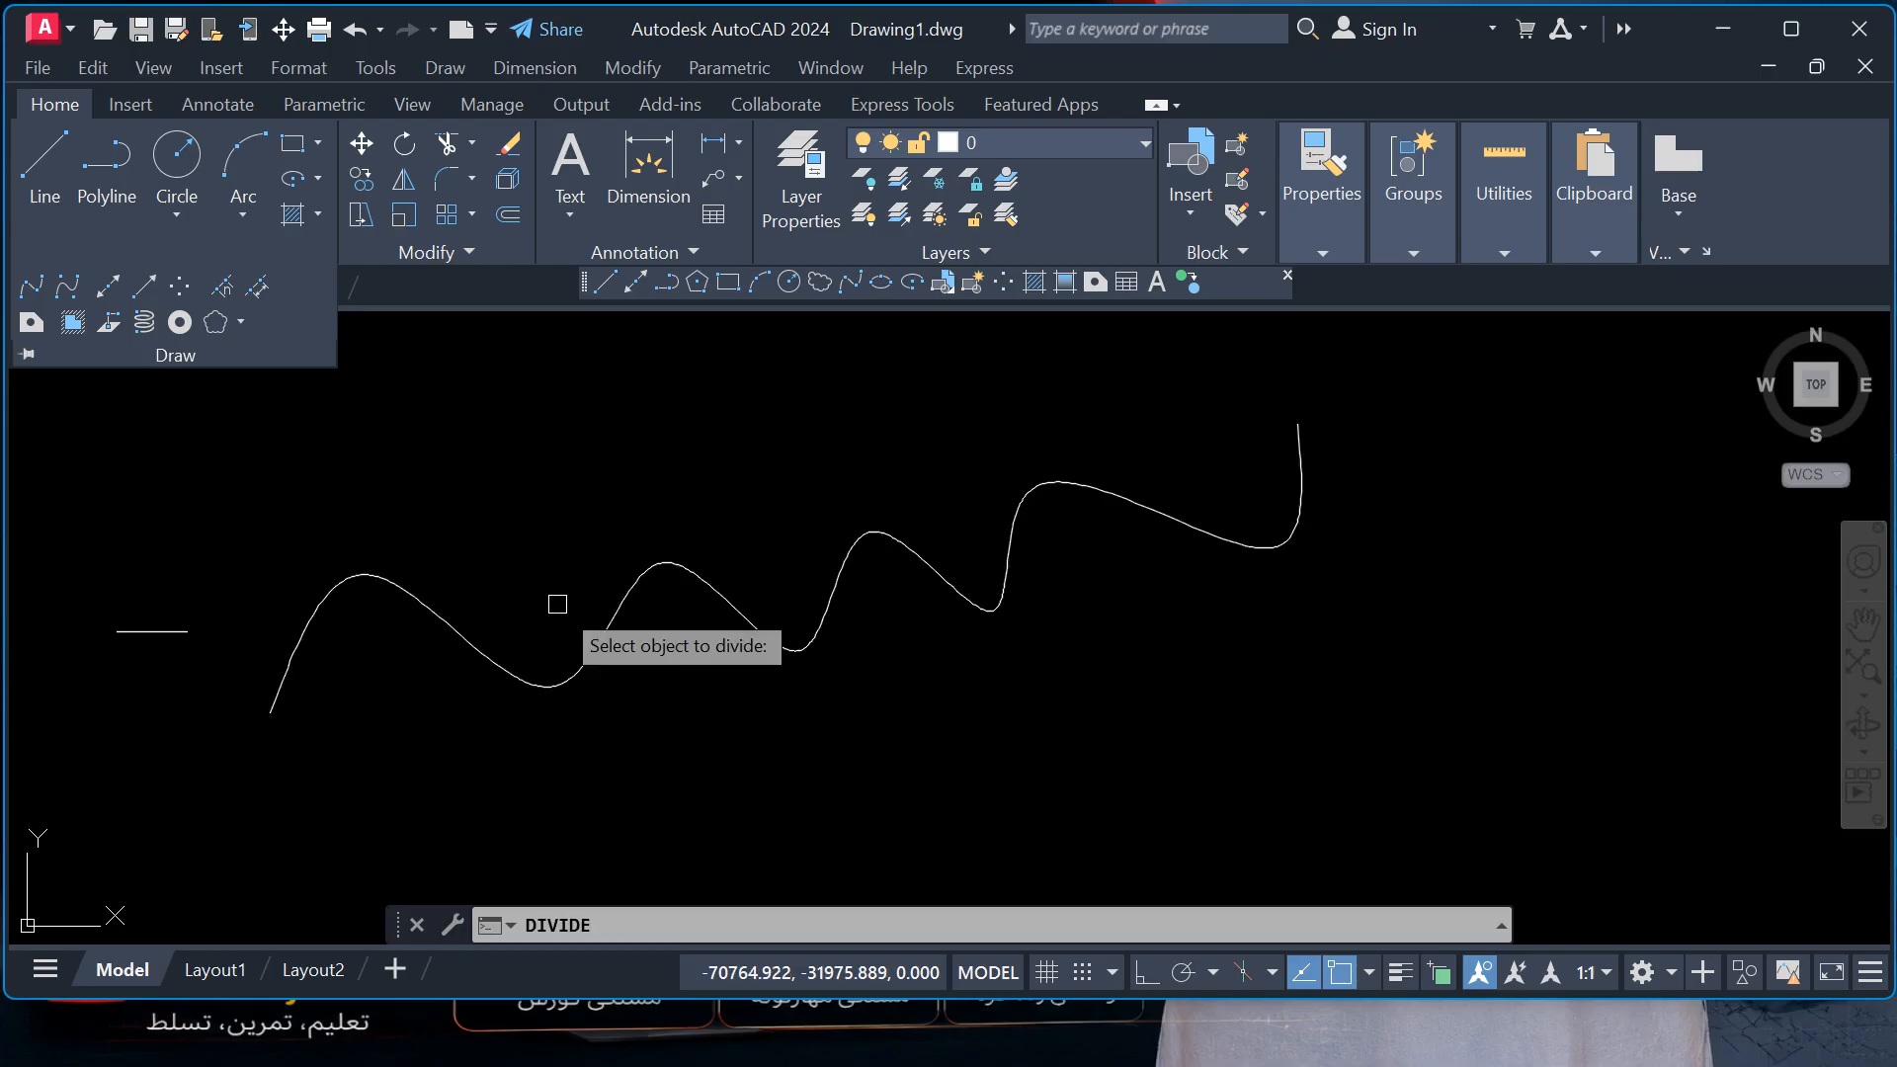
pyautogui.click(596, 650)
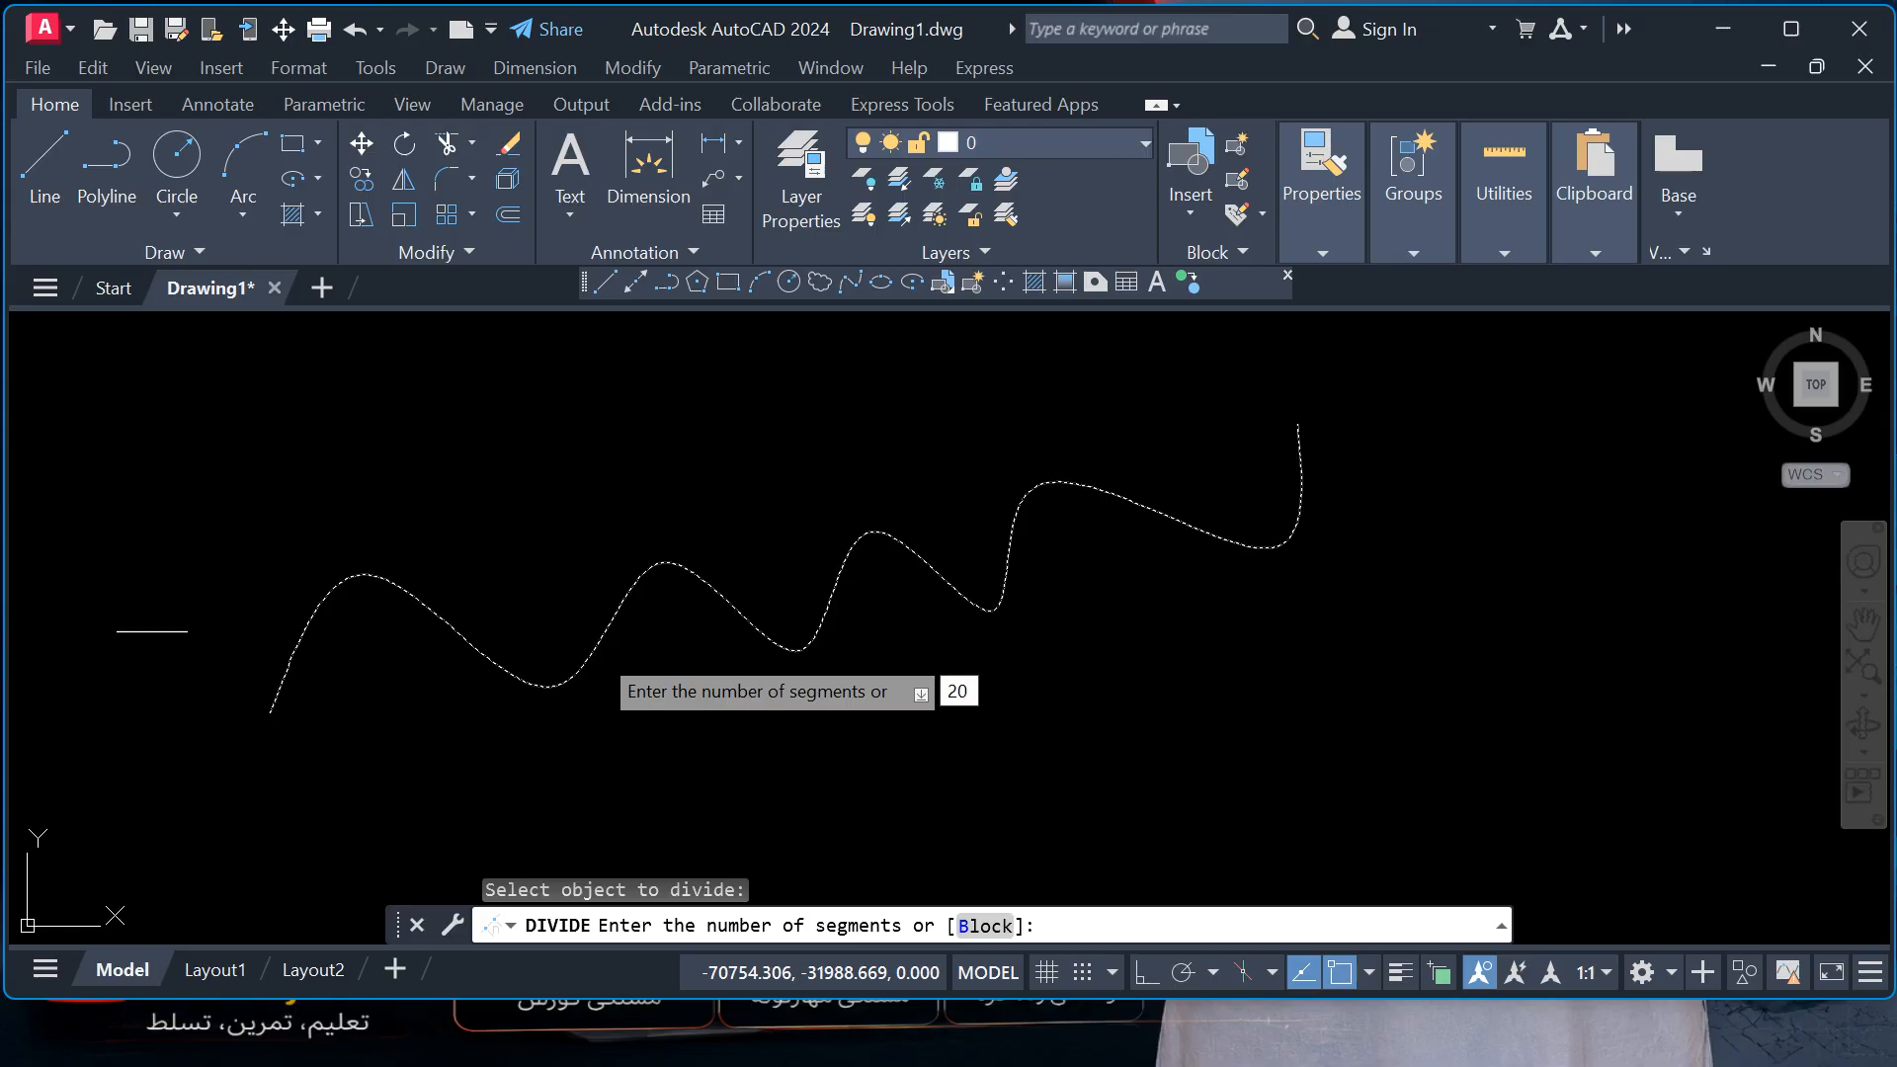
pyautogui.write('20')
pyautogui.press('Return')
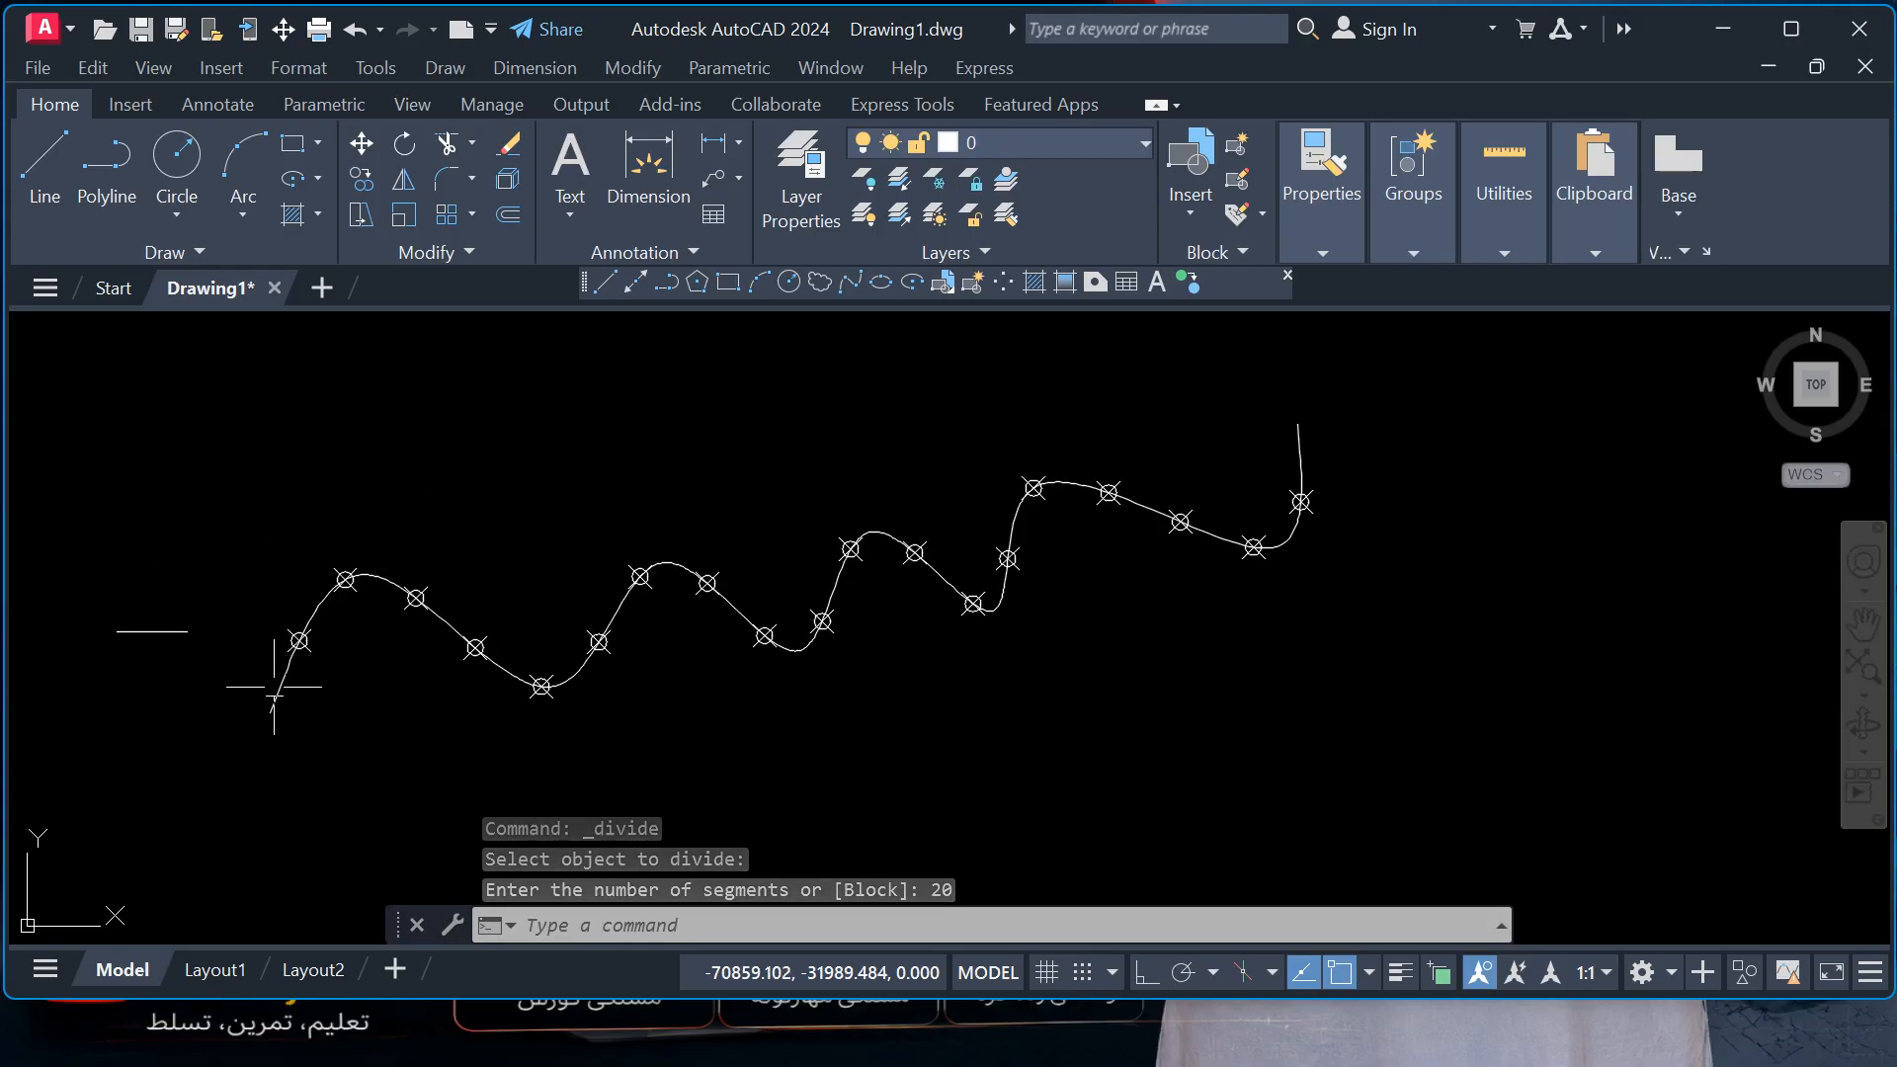
# - Draw a line from the spline's first division point up and slightly left, ending in a vertical downward barb about 12.5 units long
pyautogui.write('l')
pyautogui.press('Return')
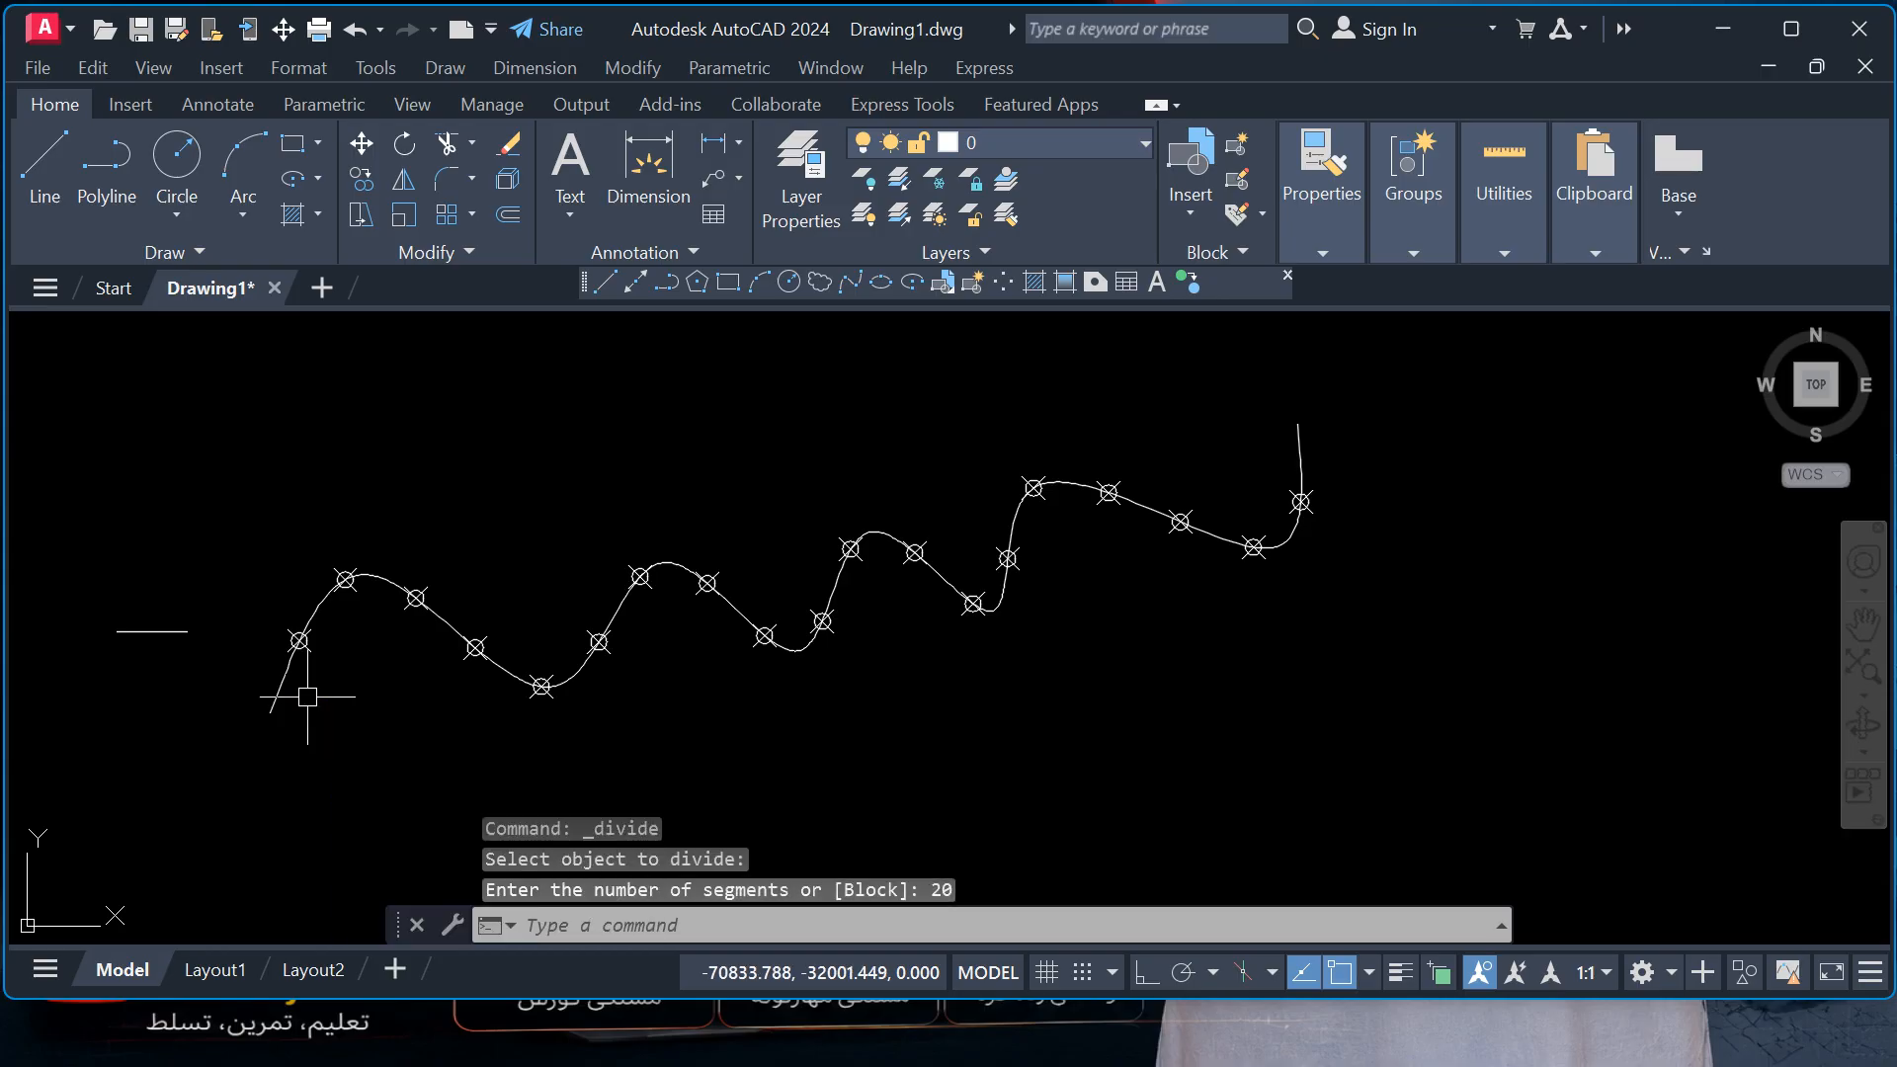
pyautogui.write('l')
pyautogui.press('Return')
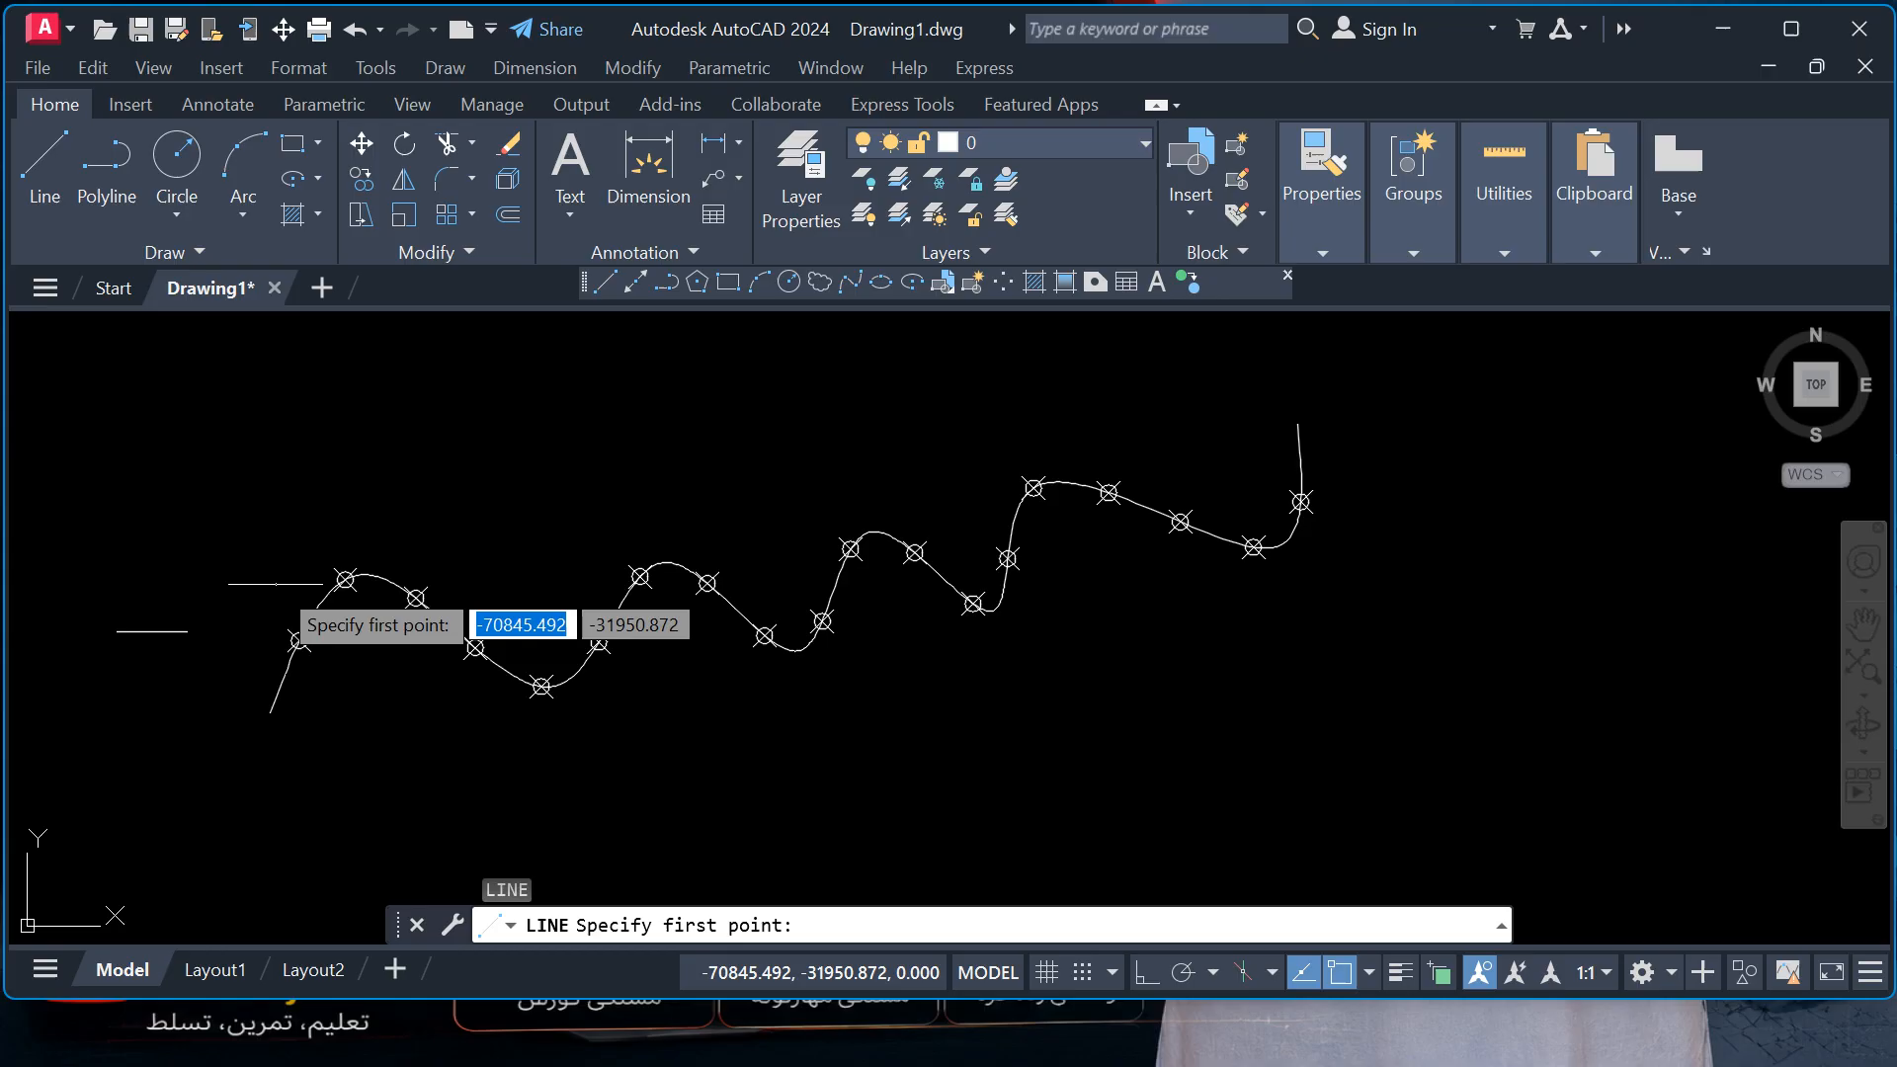
pyautogui.click(302, 635)
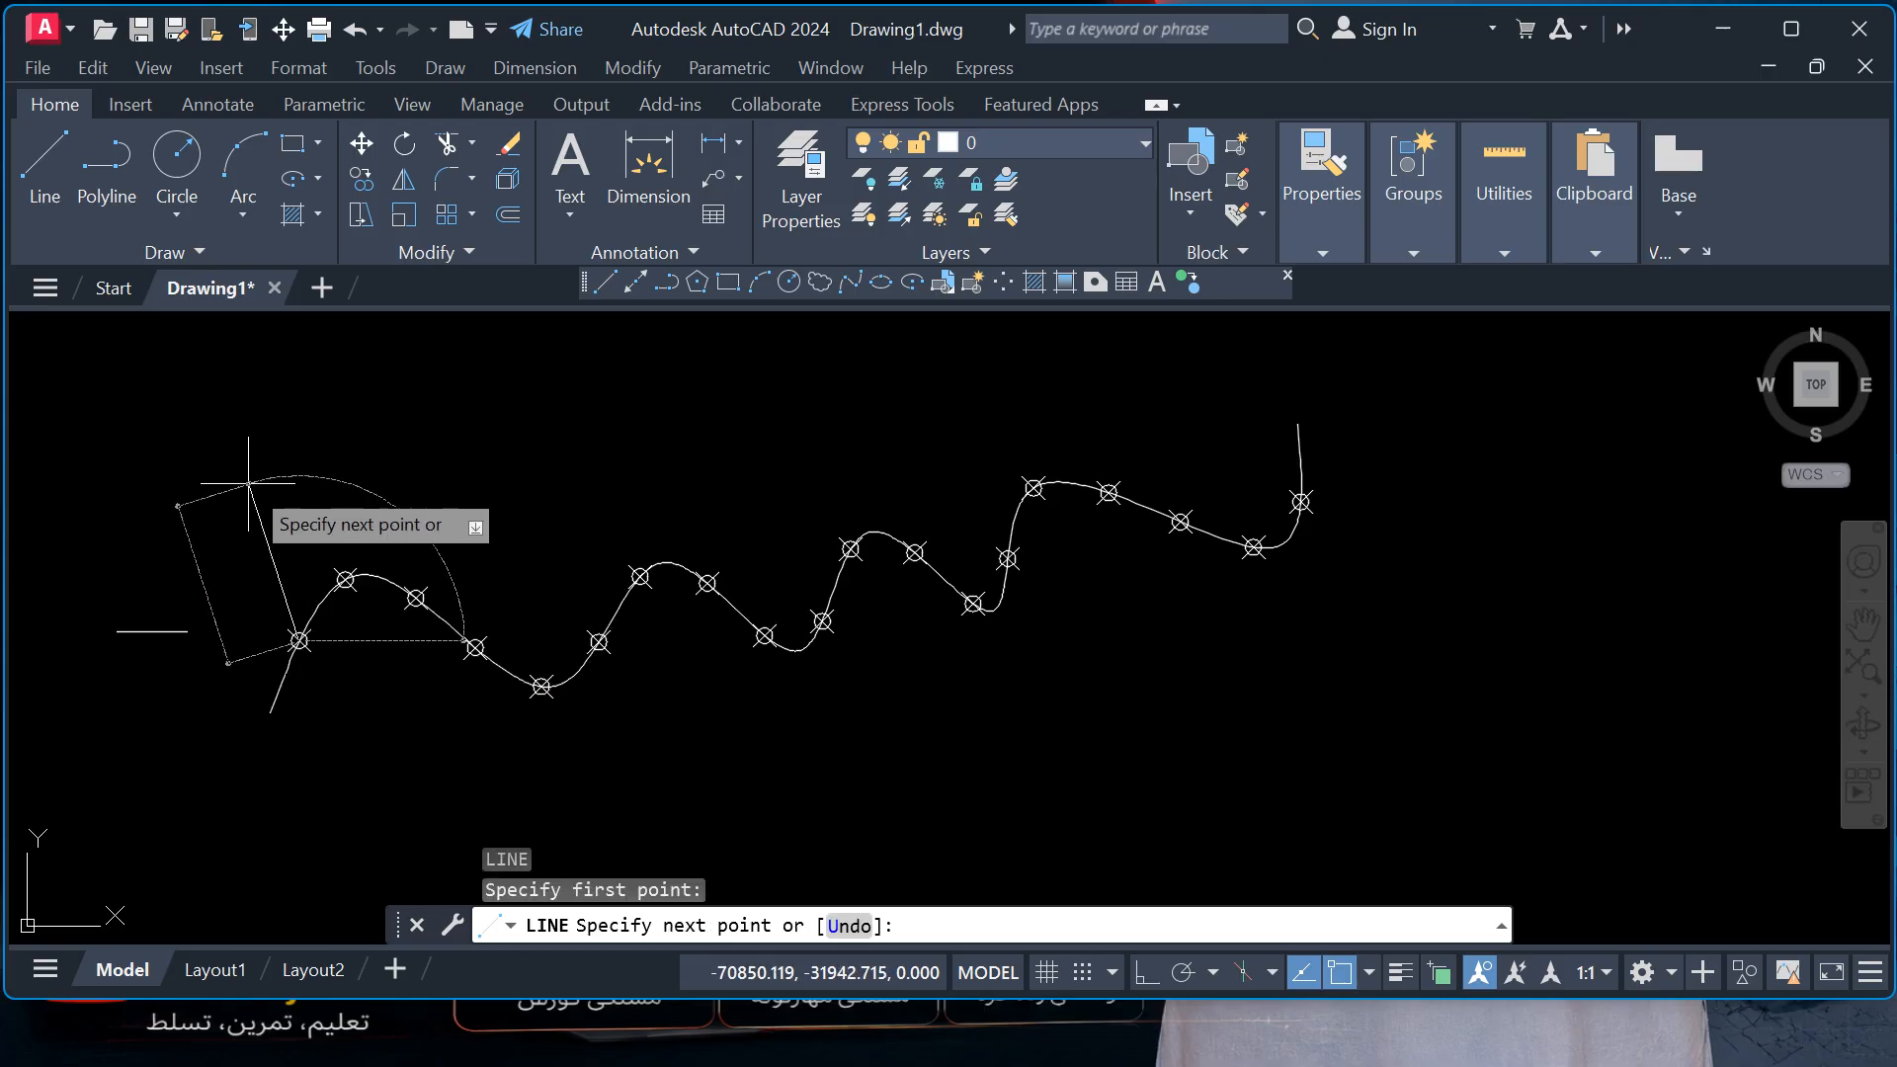
pyautogui.click(263, 511)
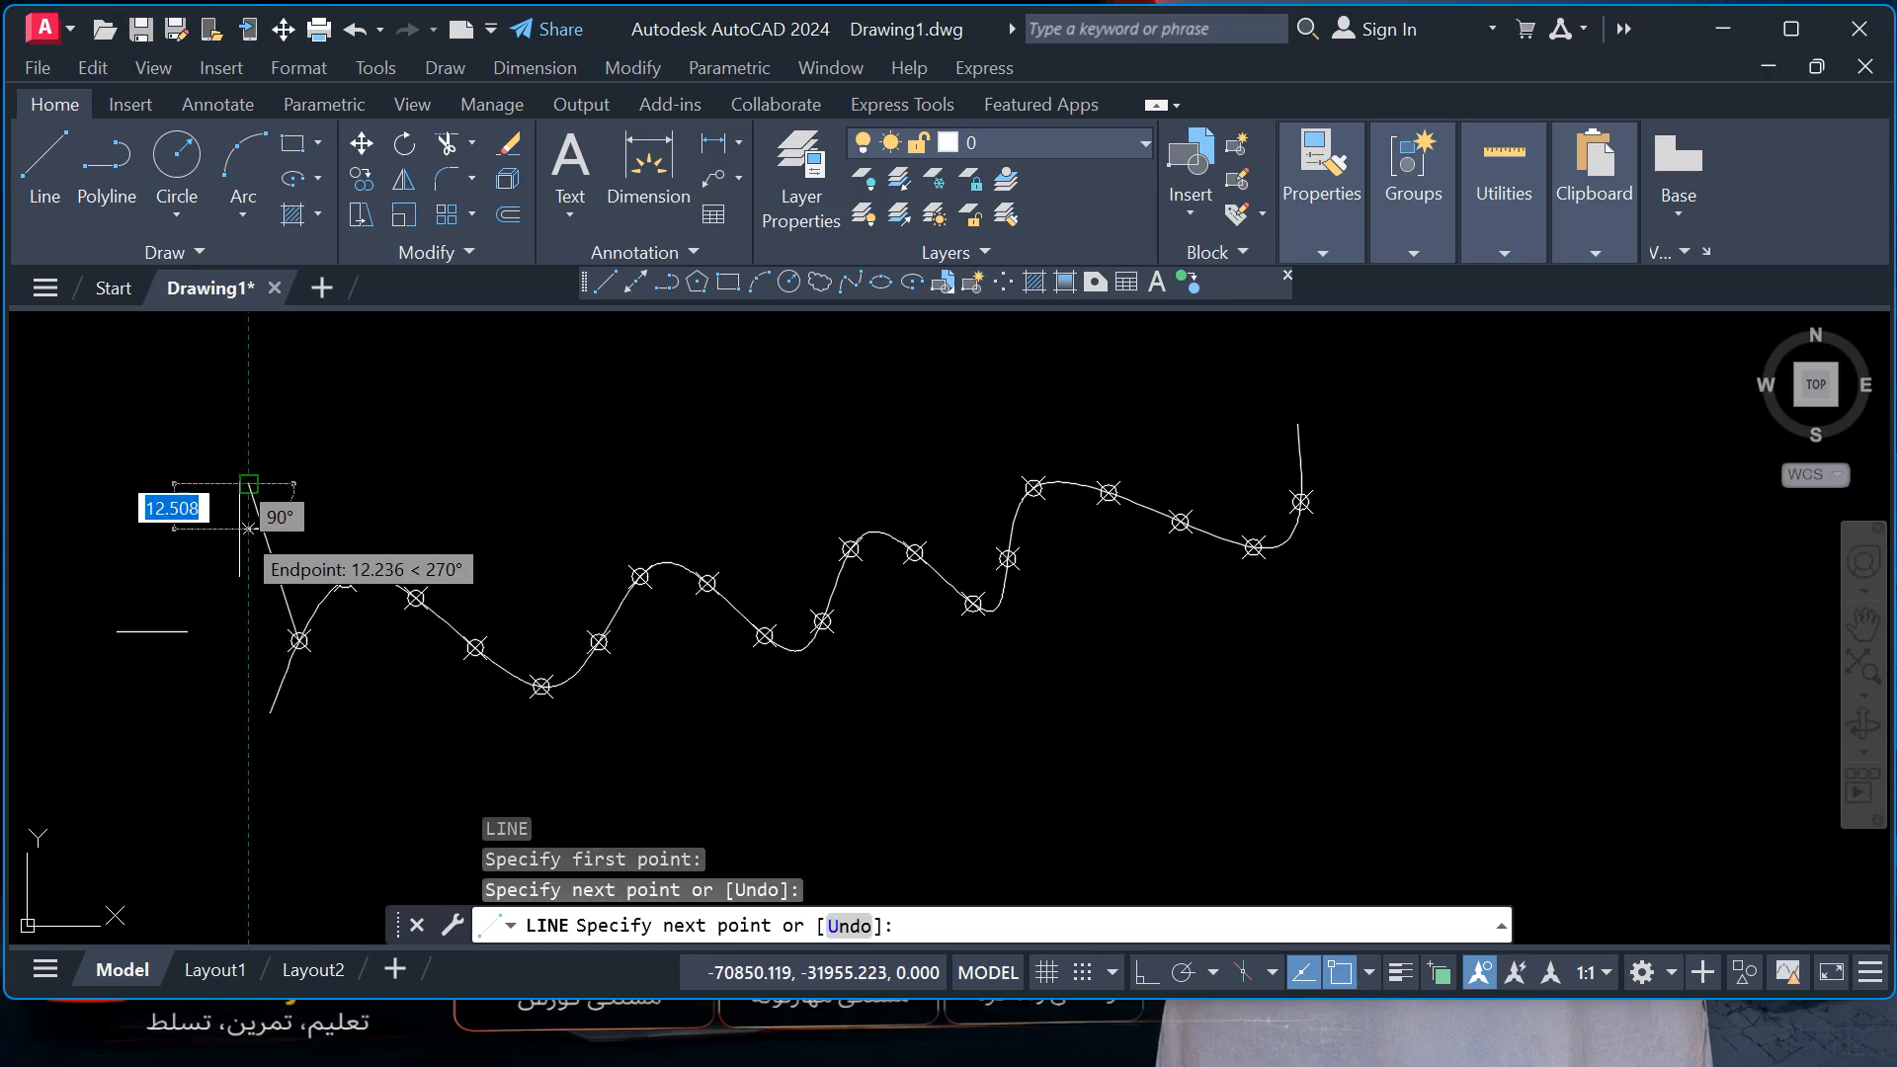
pyautogui.click(255, 532)
pyautogui.press('Escape')
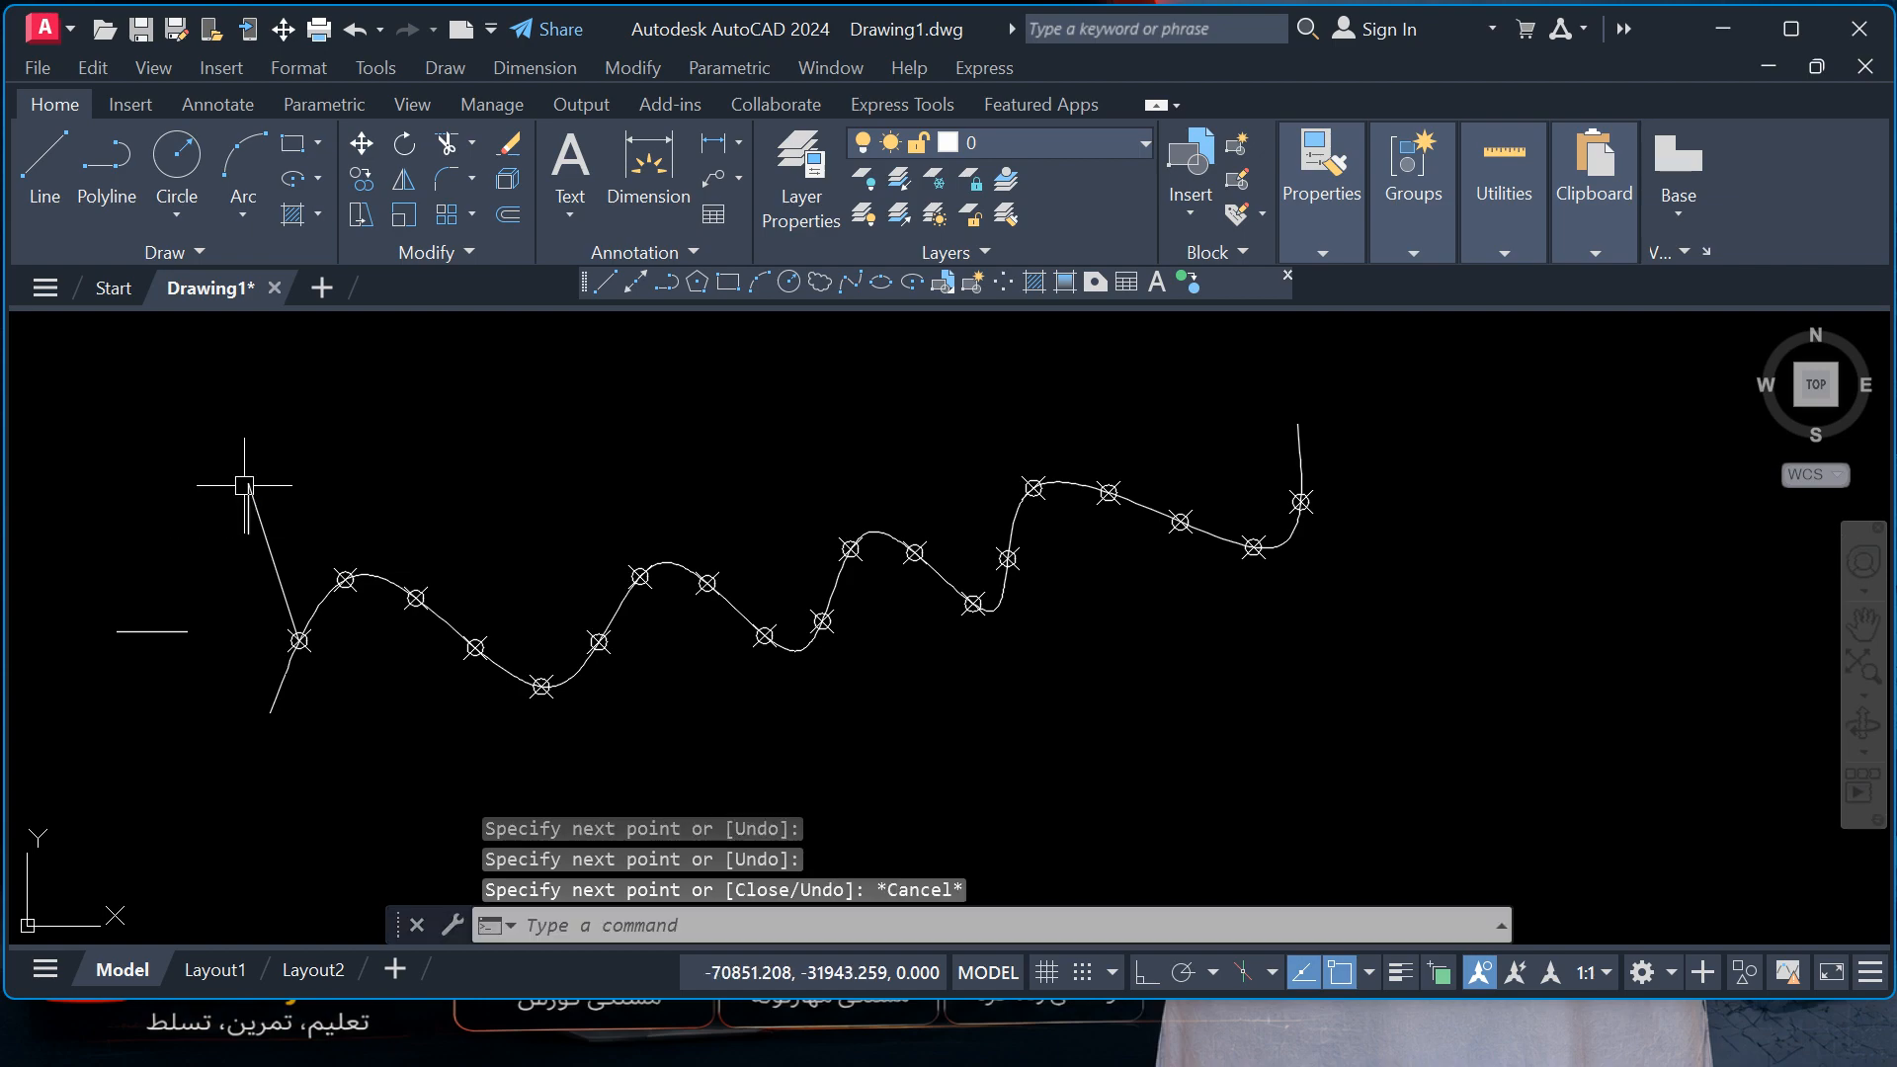
# - Complete the arrowhead with a short line sloping down to the right from the arrow's tip
pyautogui.rightClick(245, 486)
pyautogui.press('Escape')
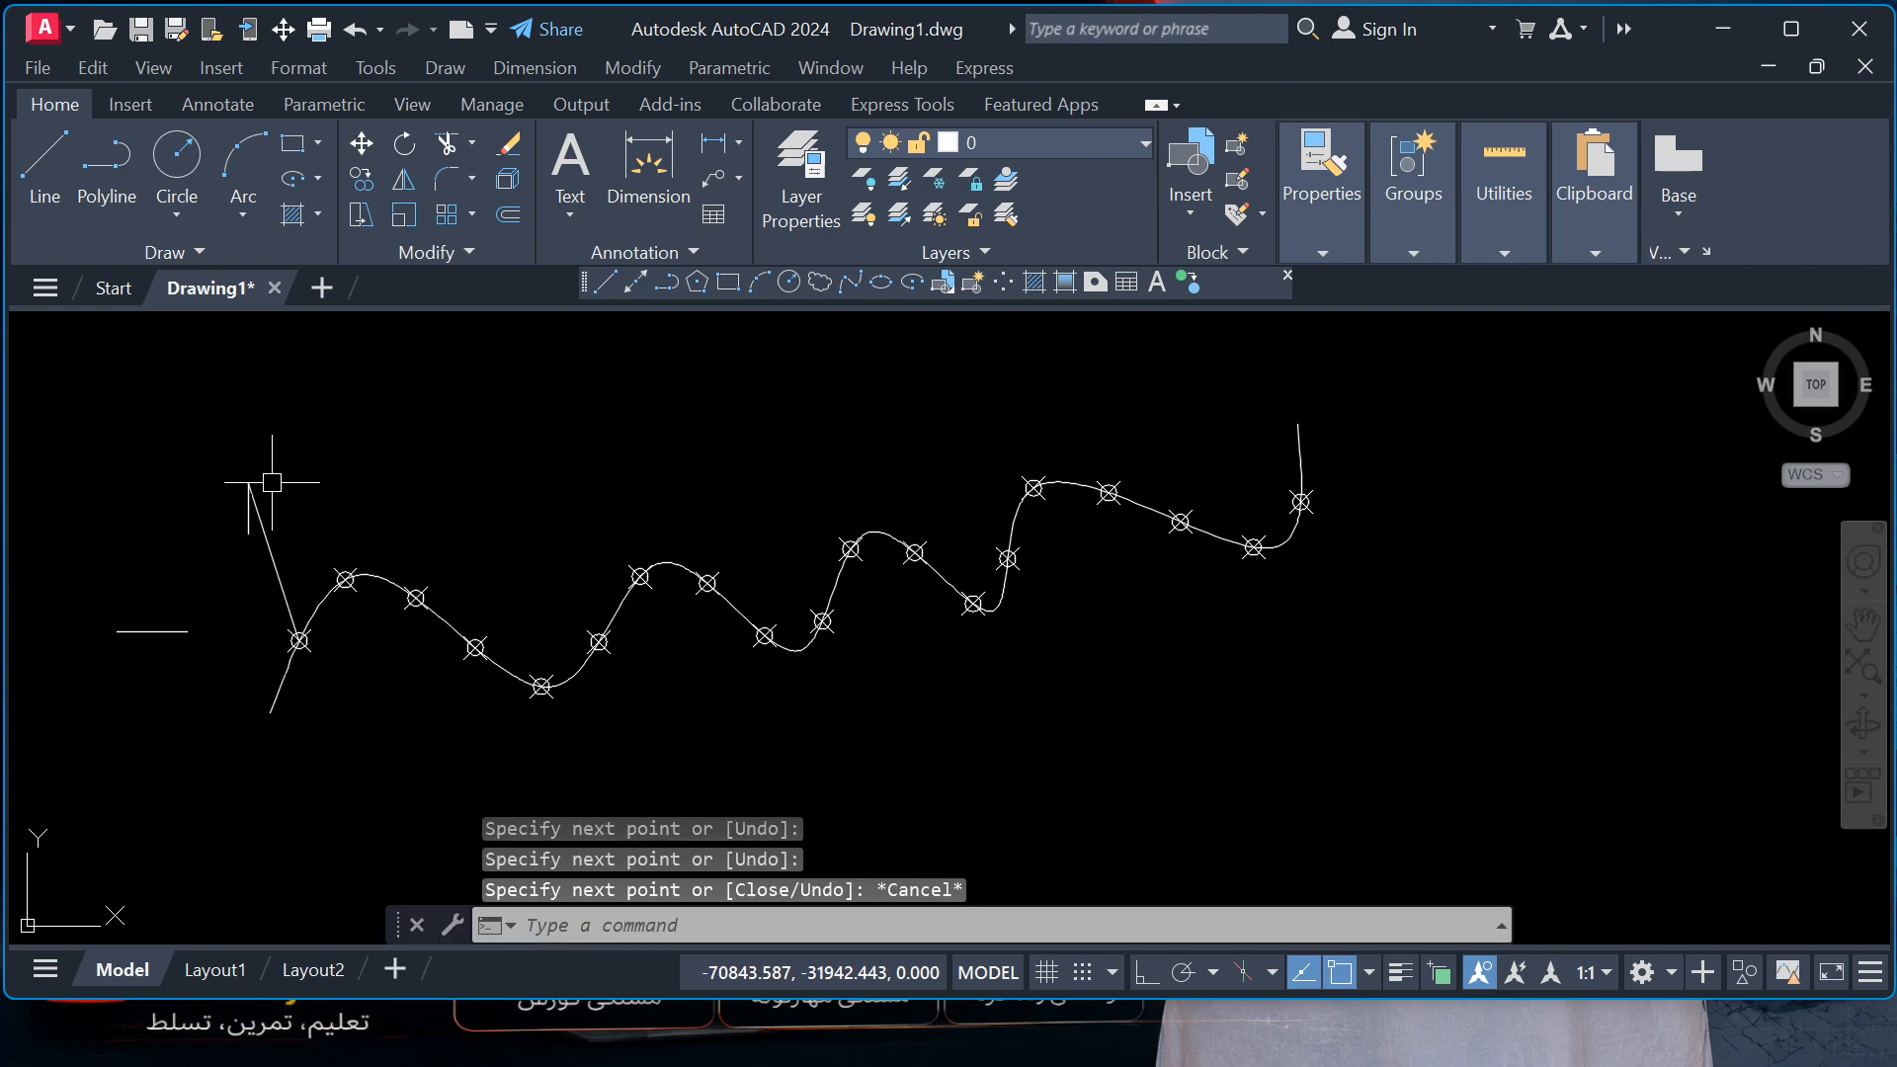
pyautogui.press('Return')
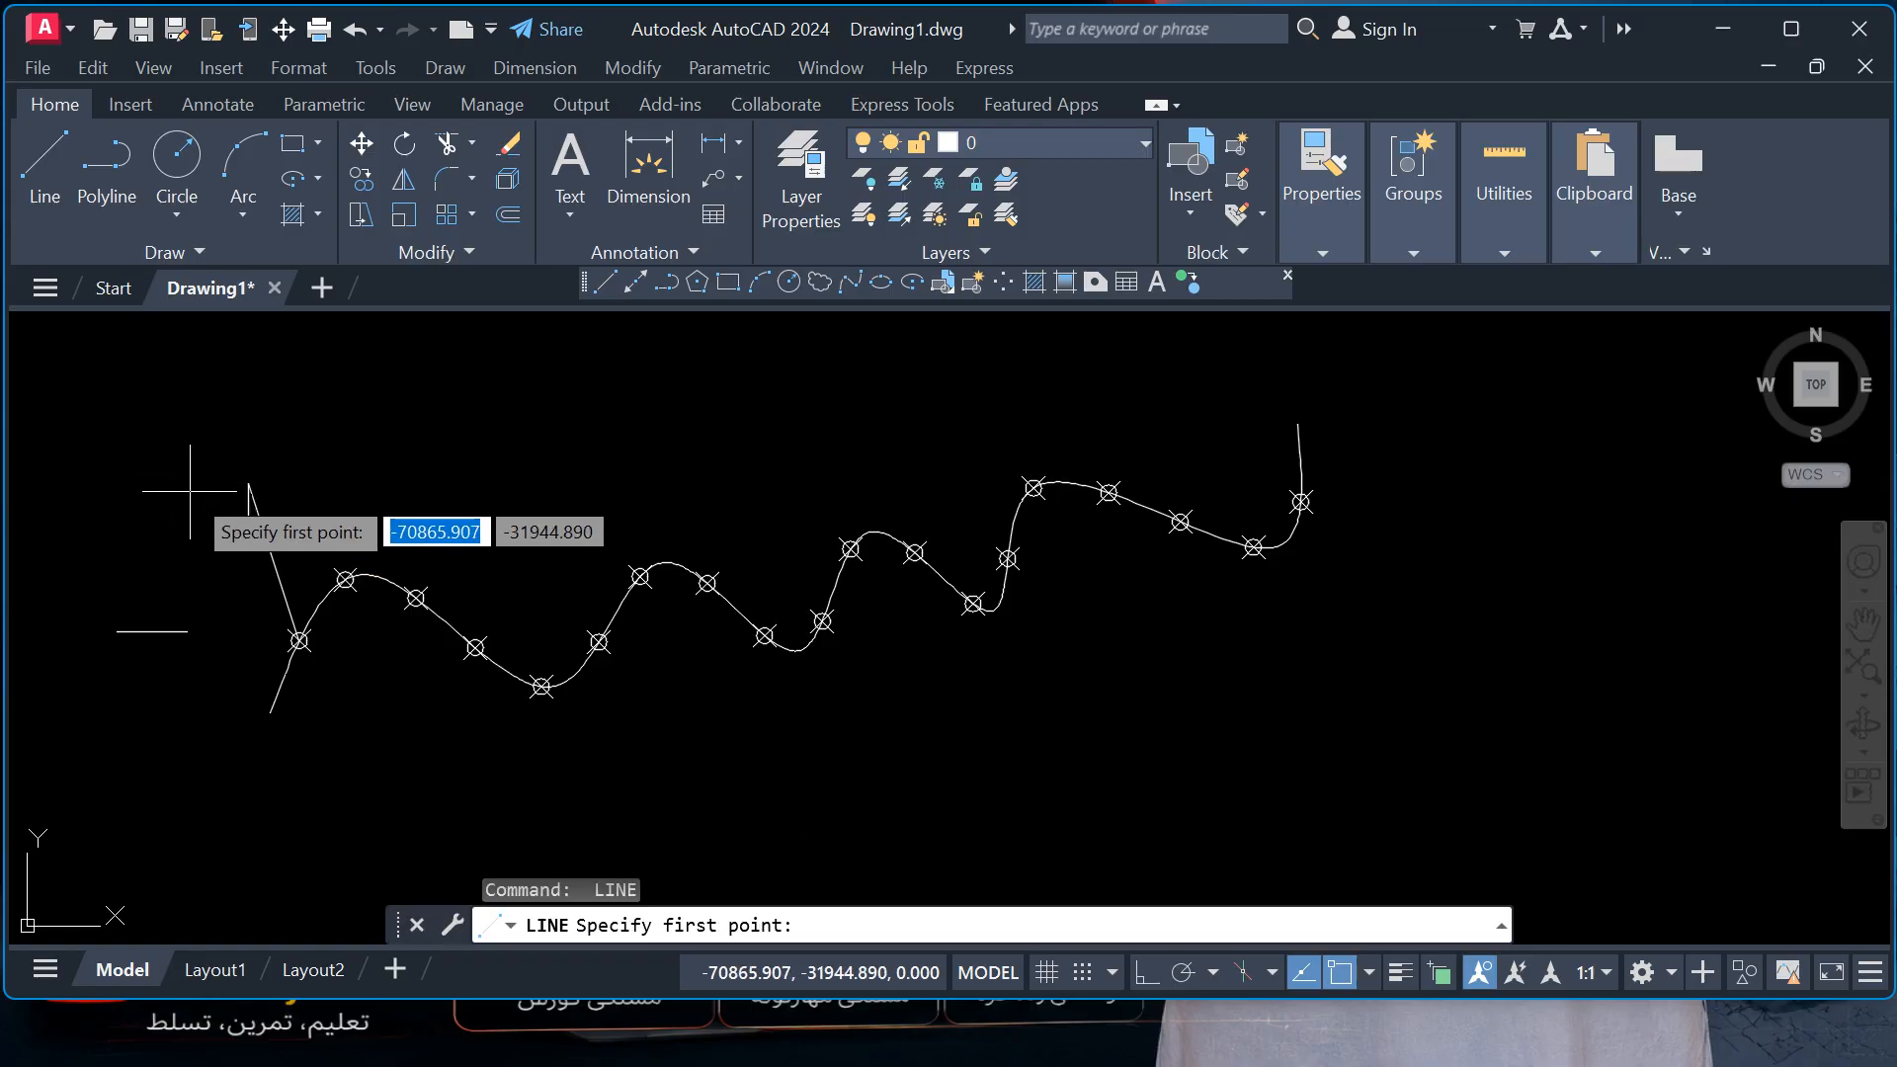
pyautogui.click(249, 485)
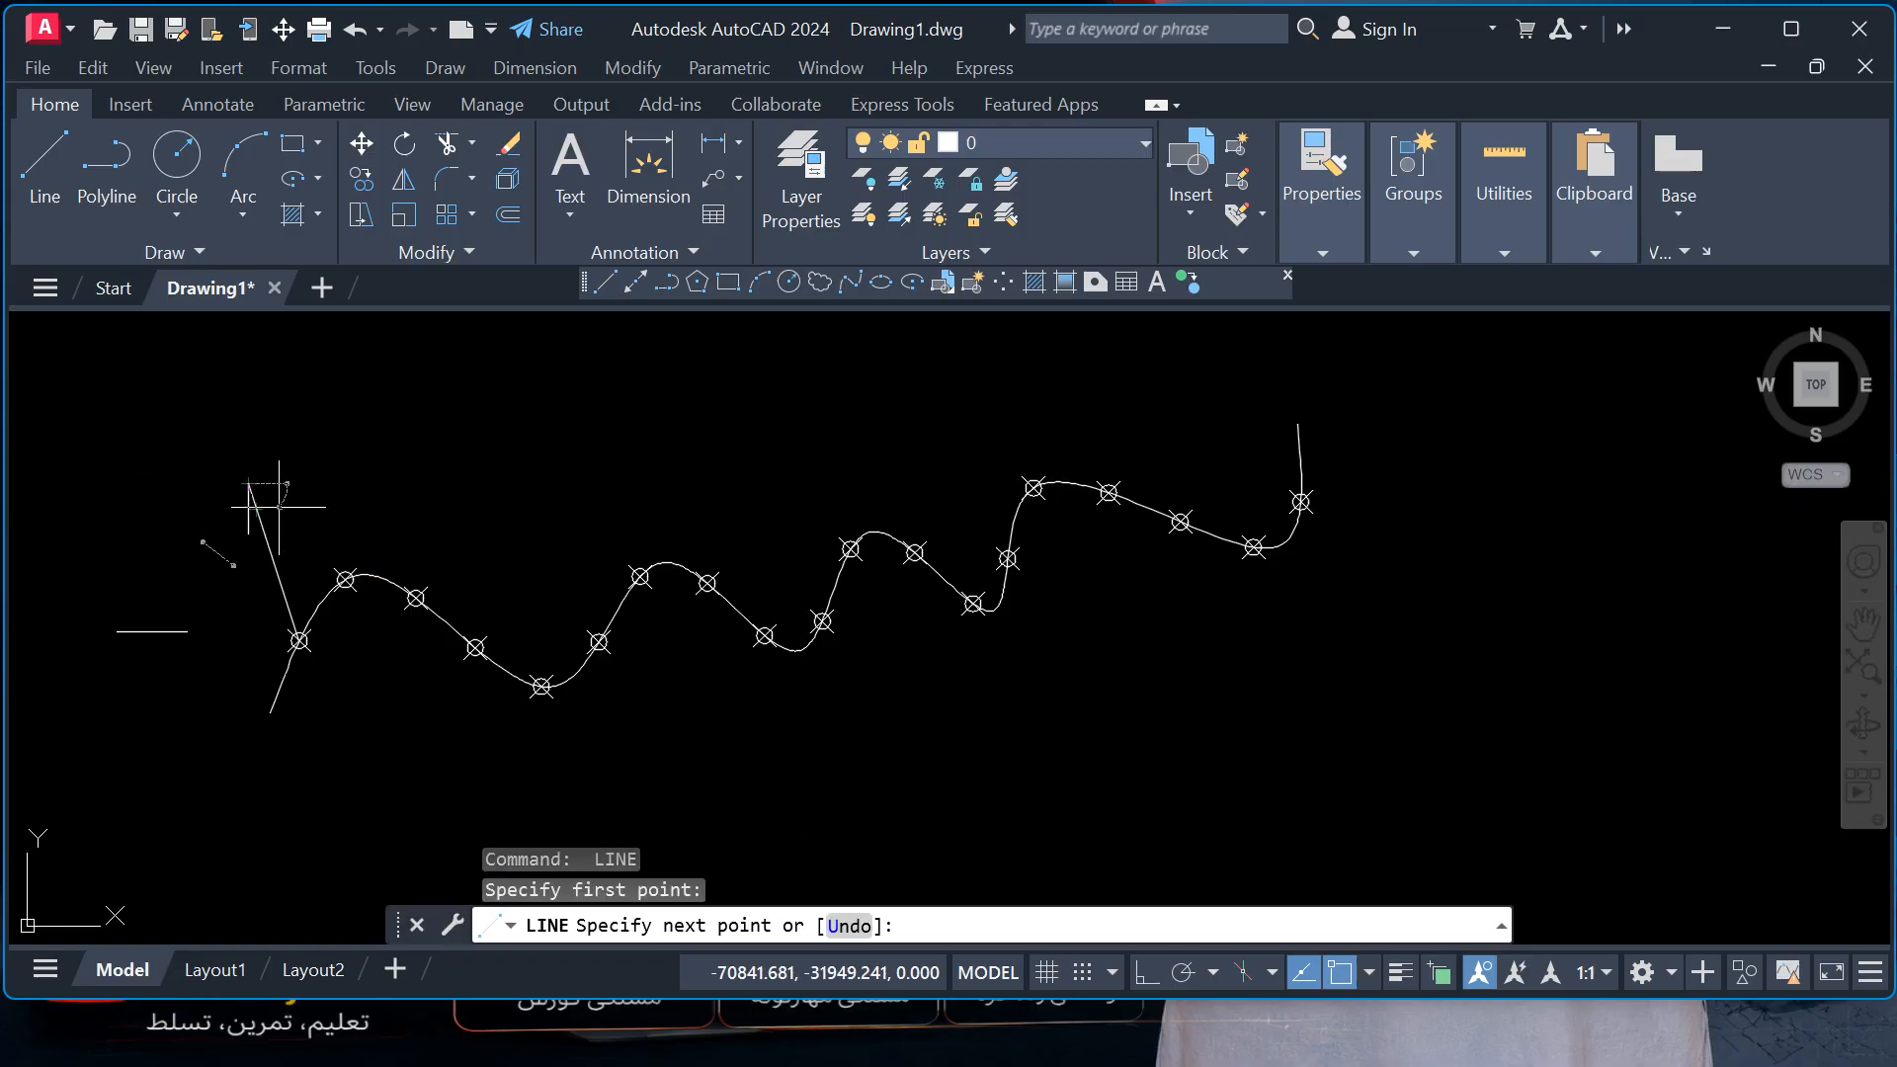
pyautogui.click(279, 509)
pyautogui.press('Escape')
# - Copy the whole arrow, based at the first division point, onto the other division points along the wavy spline
pyautogui.click(302, 543)
pyautogui.click(201, 461)
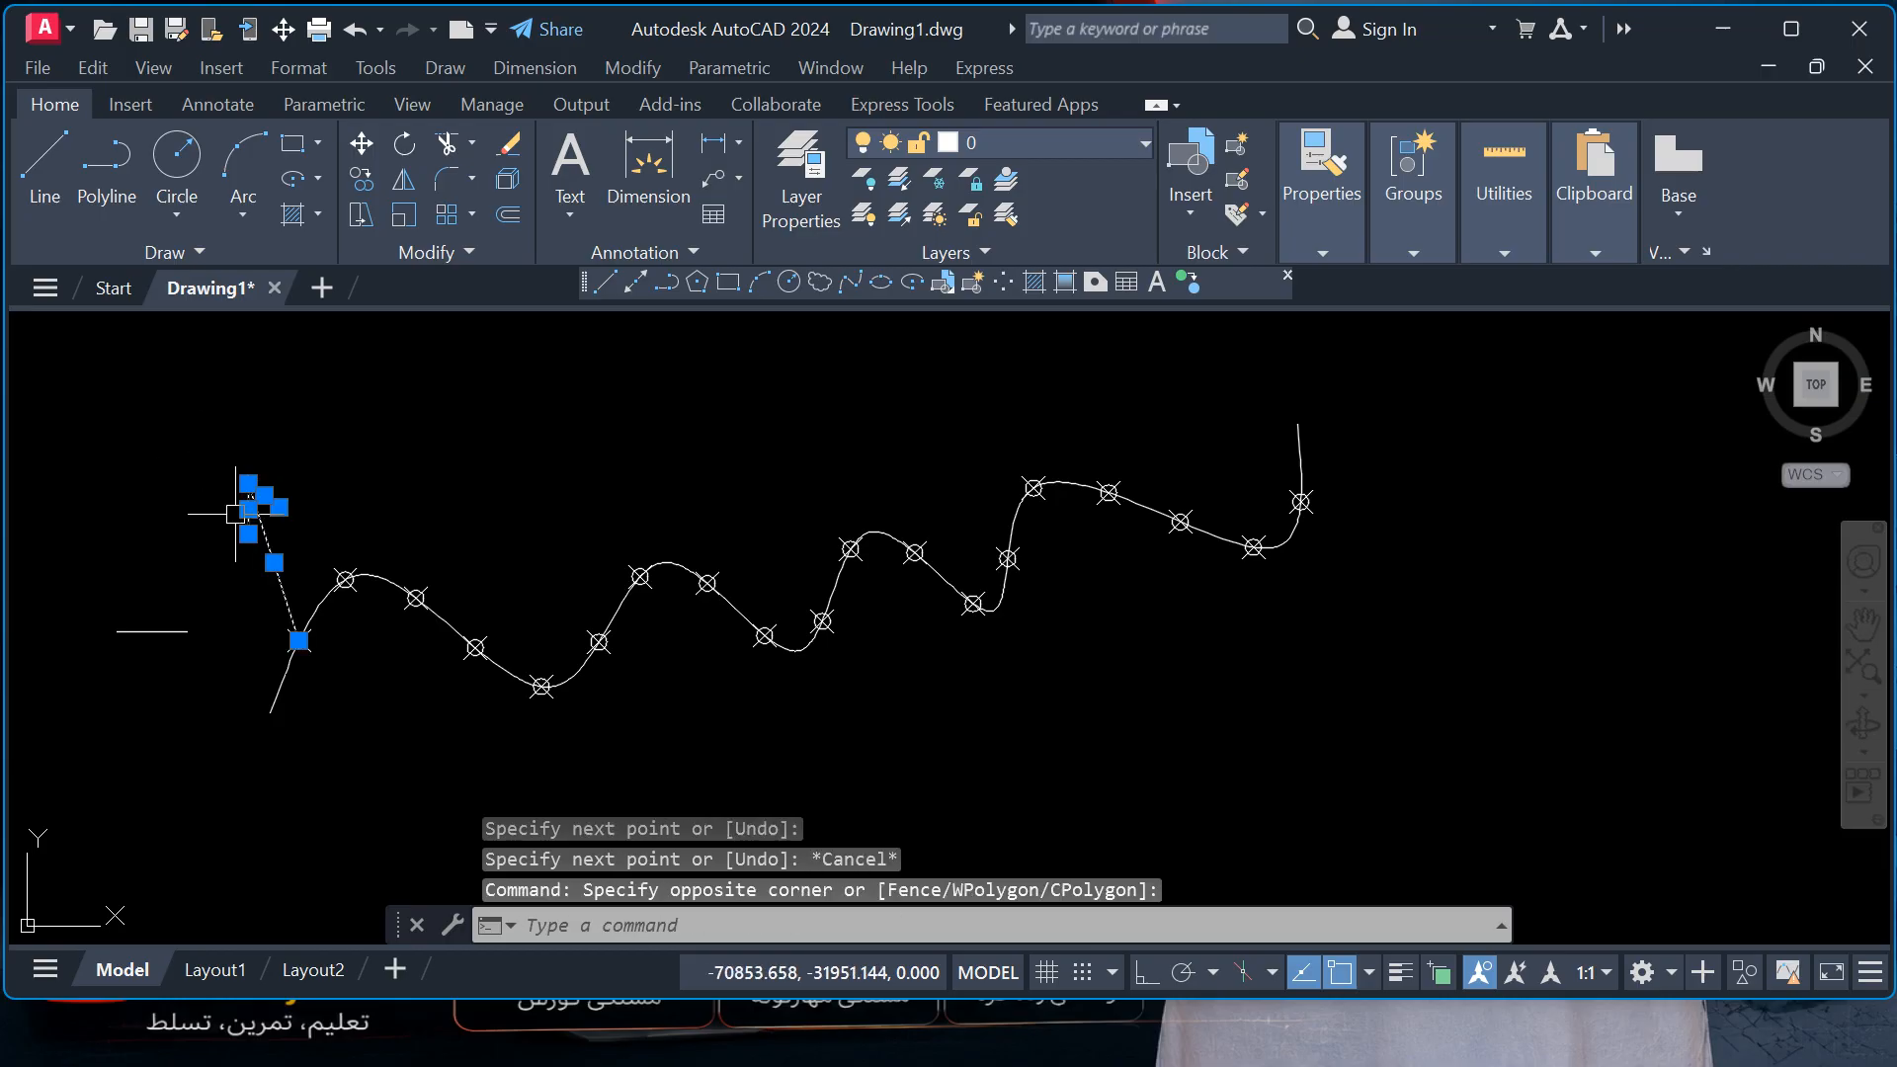
pyautogui.write('cp')
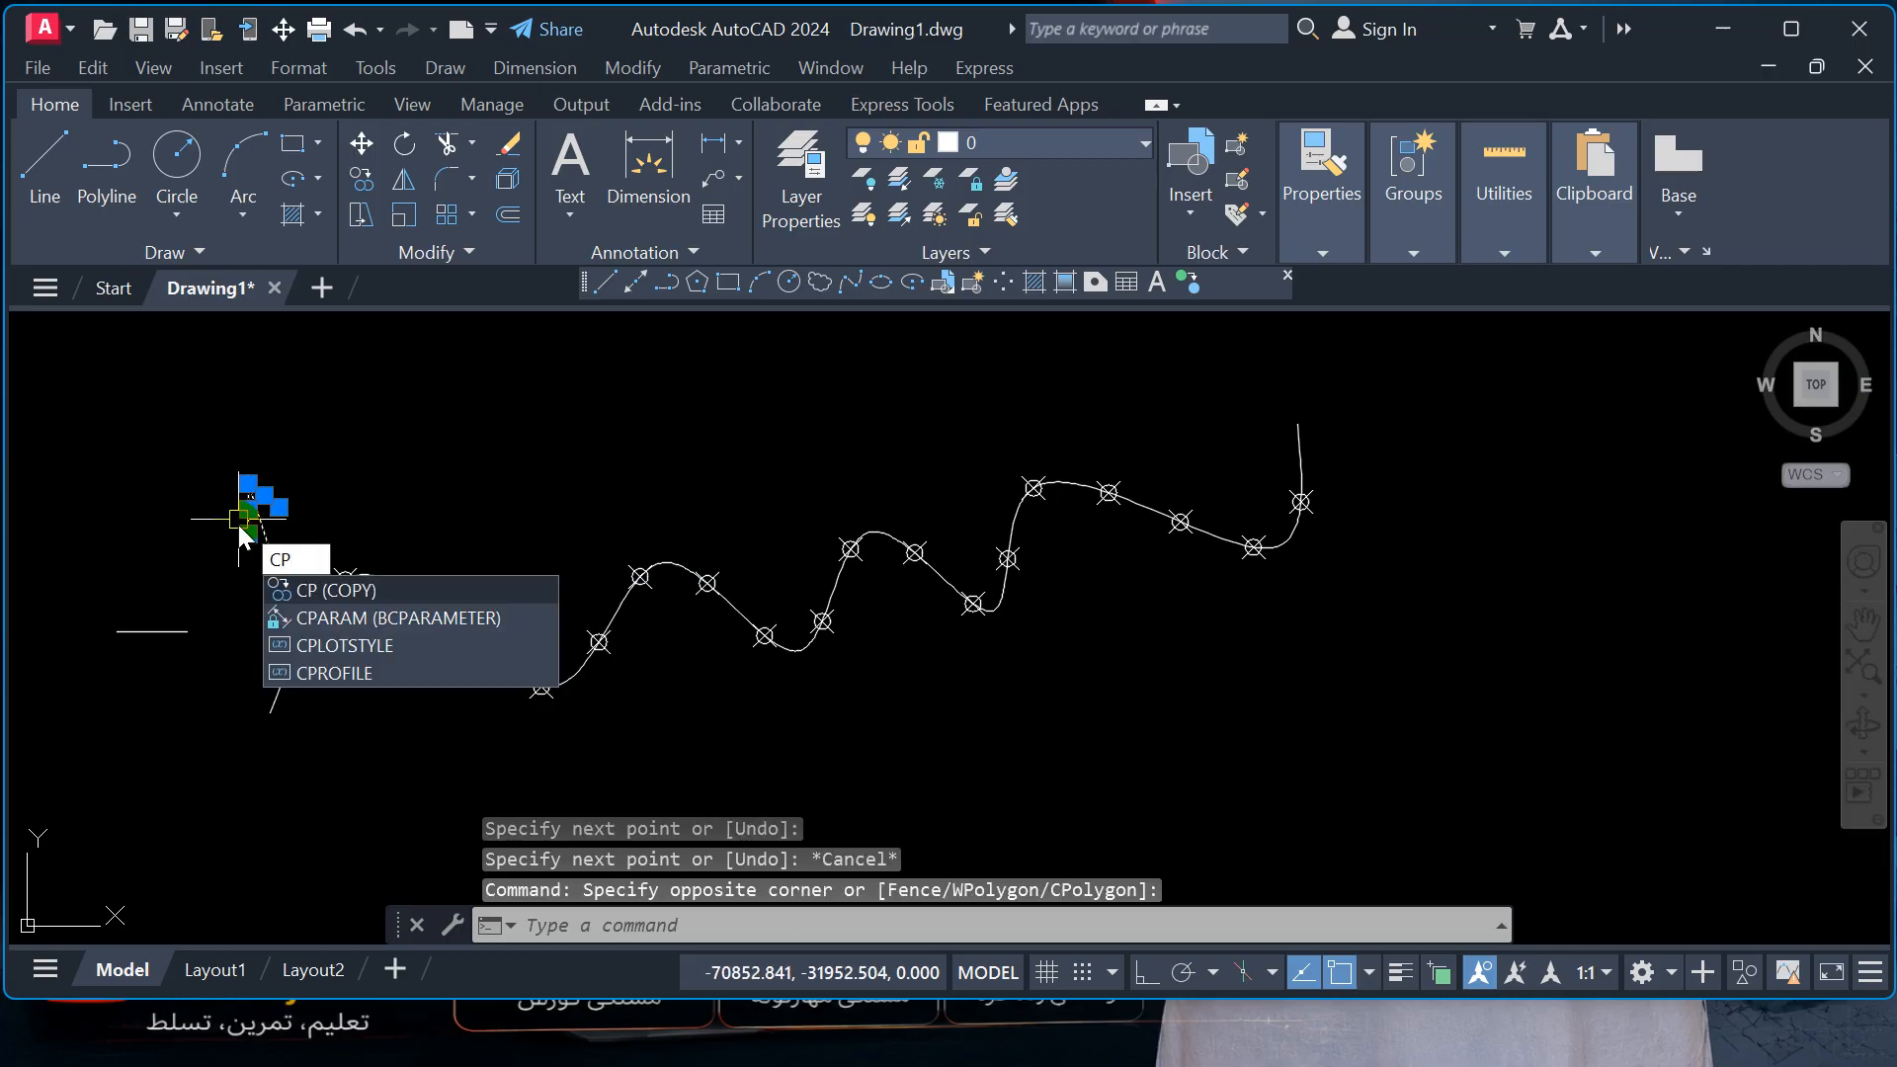
pyautogui.press('Return')
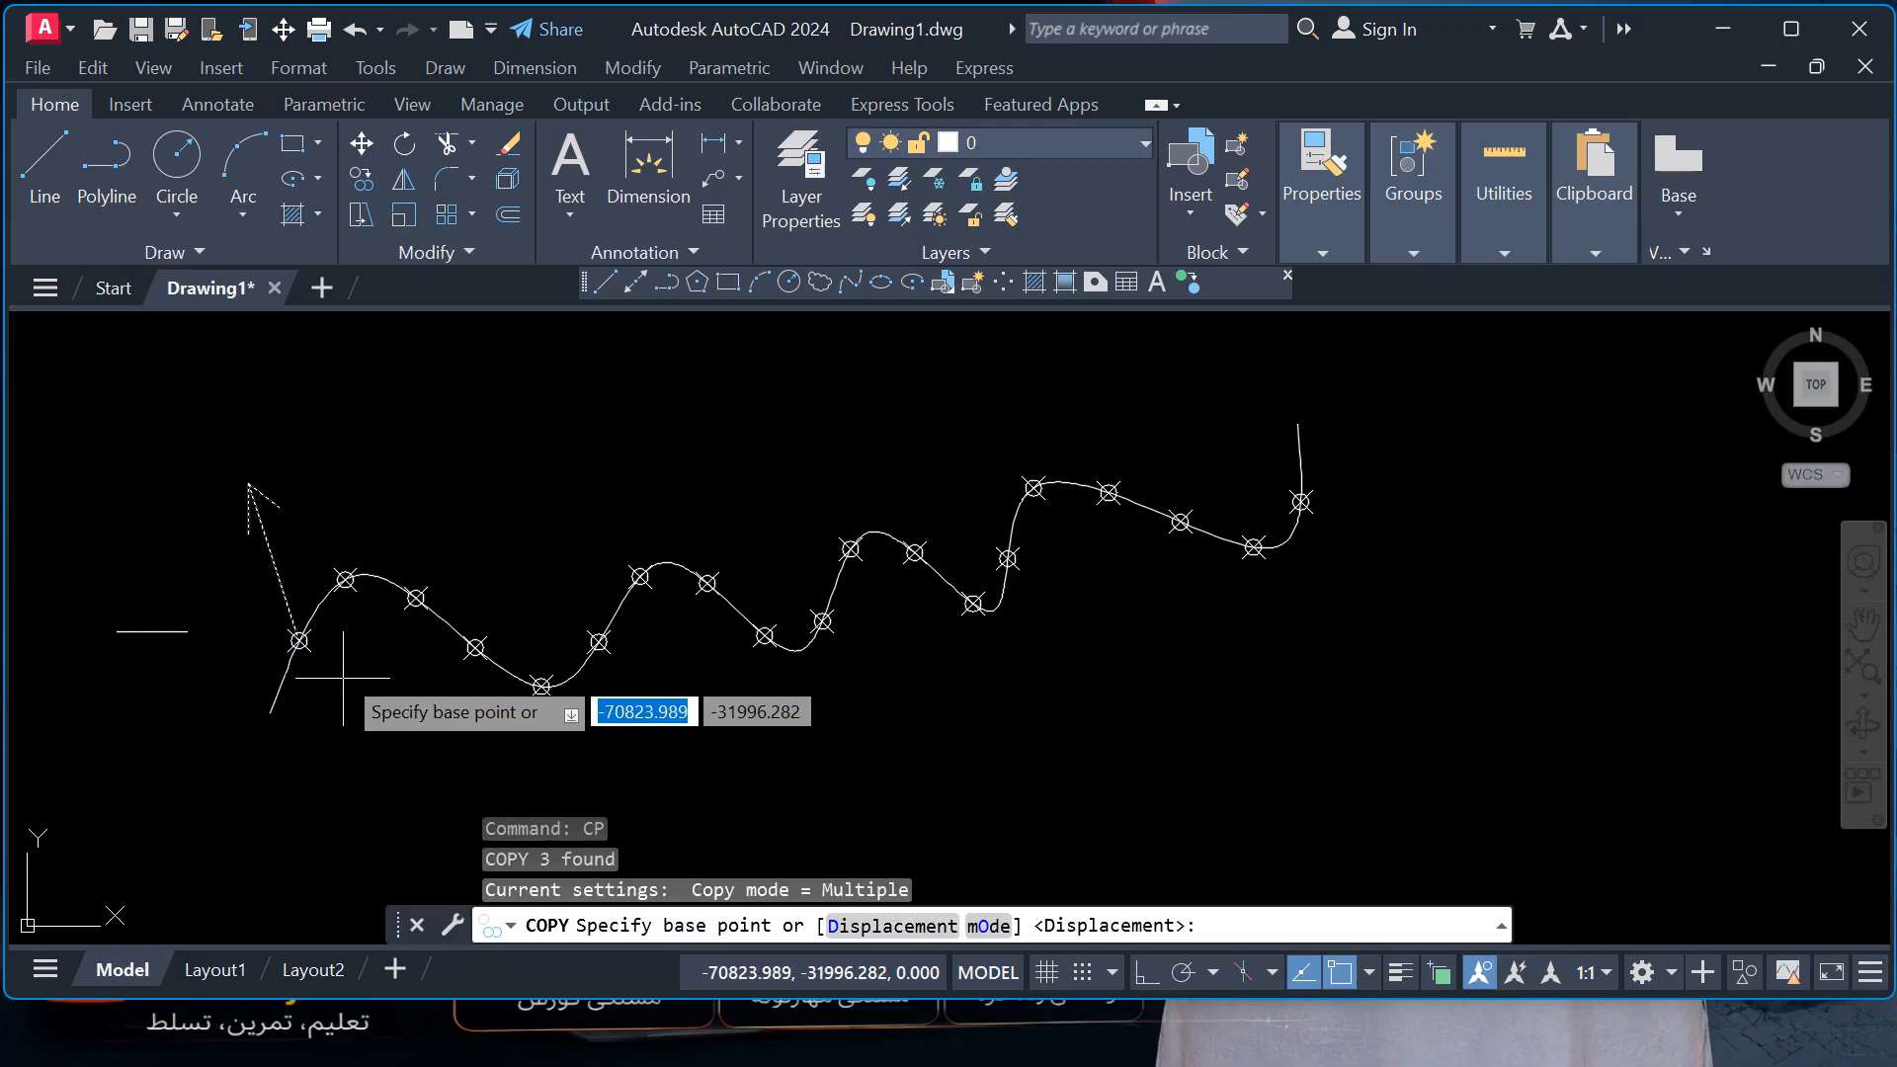
pyautogui.click(299, 640)
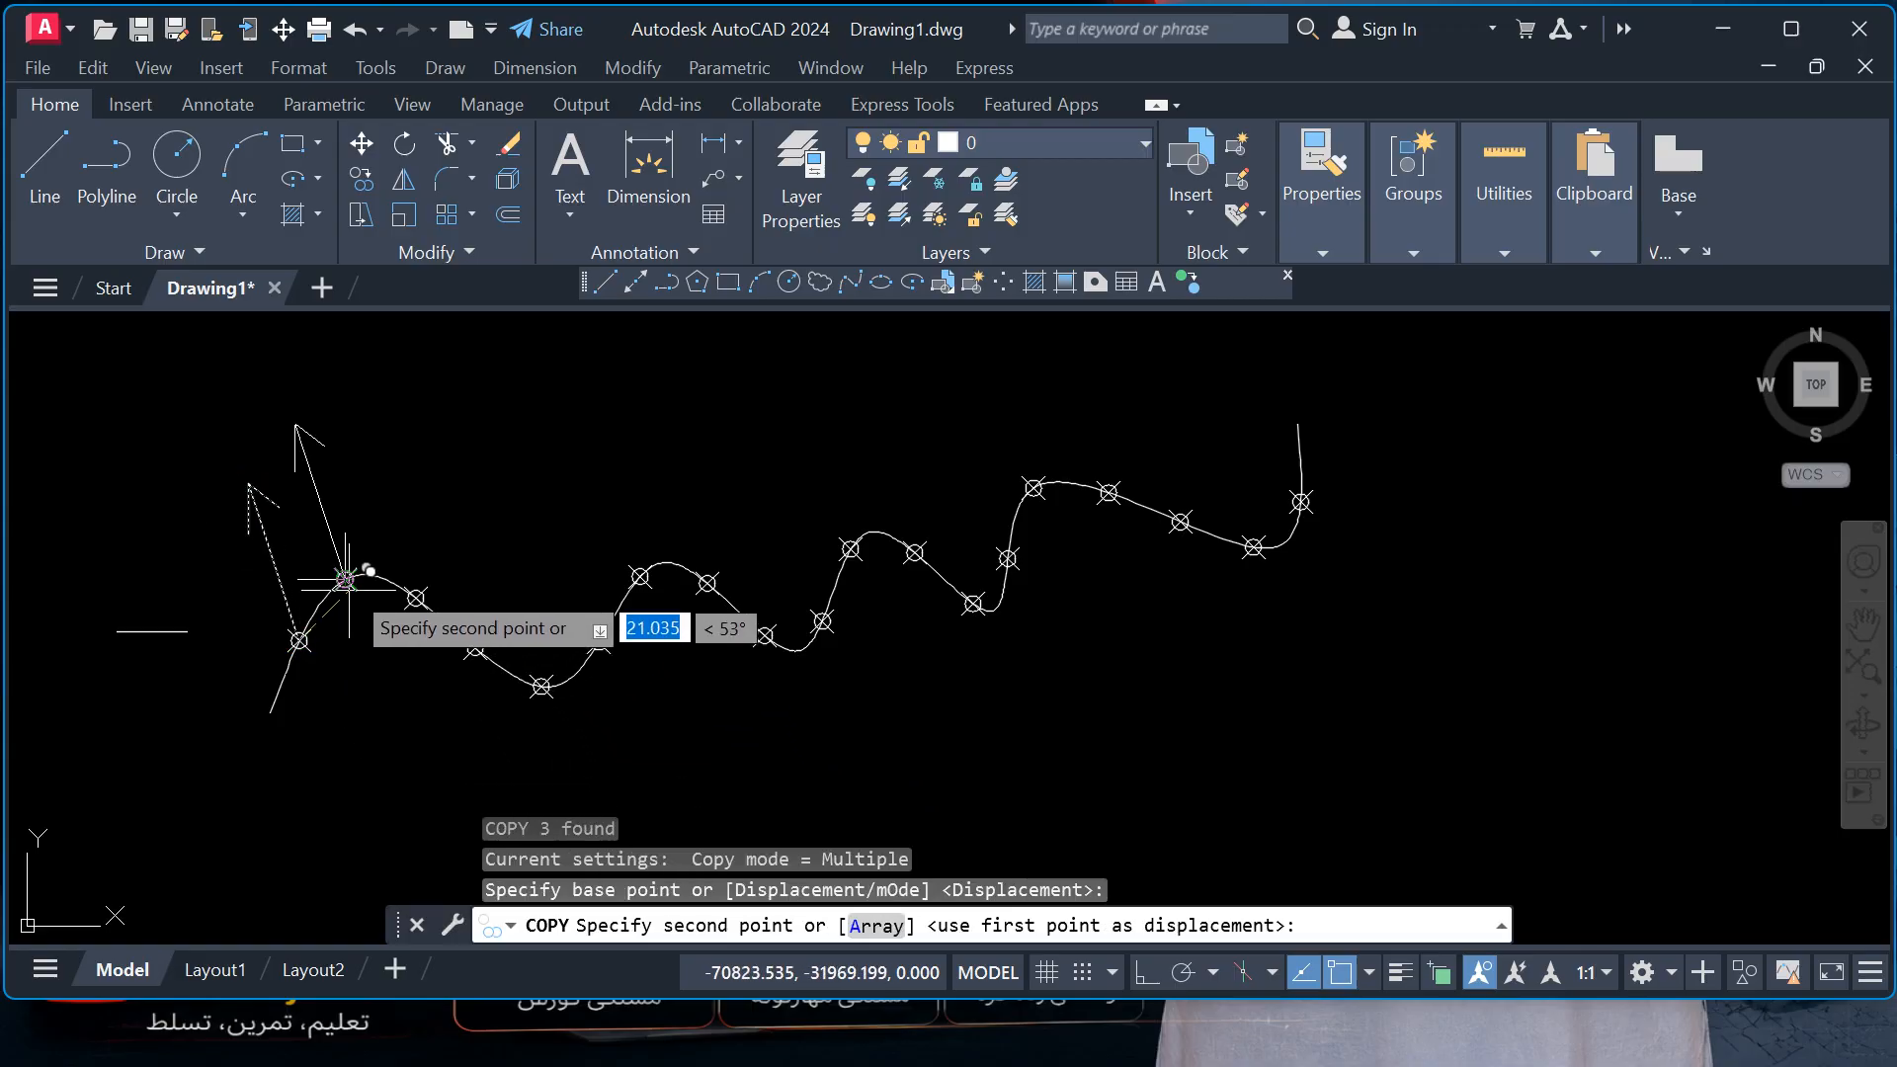
pyautogui.click(346, 580)
pyautogui.click(416, 598)
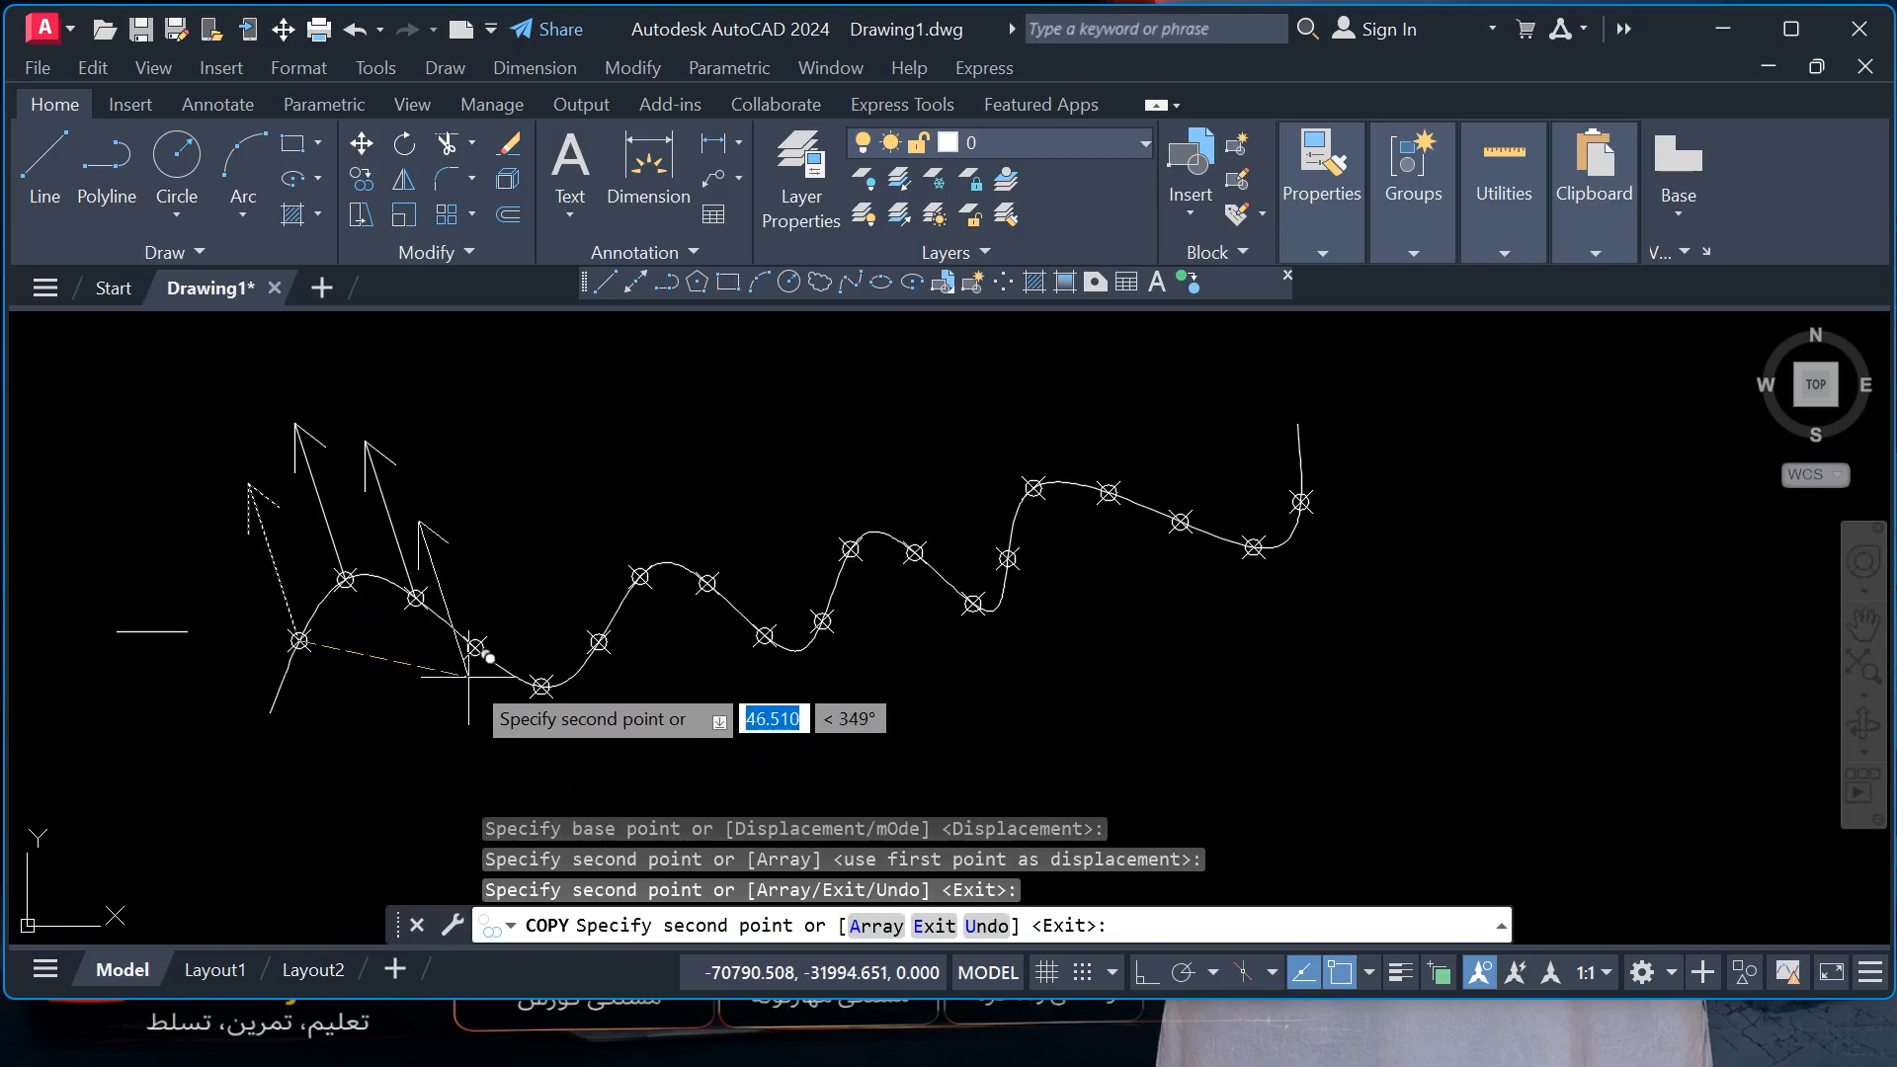
pyautogui.click(475, 648)
pyautogui.click(541, 685)
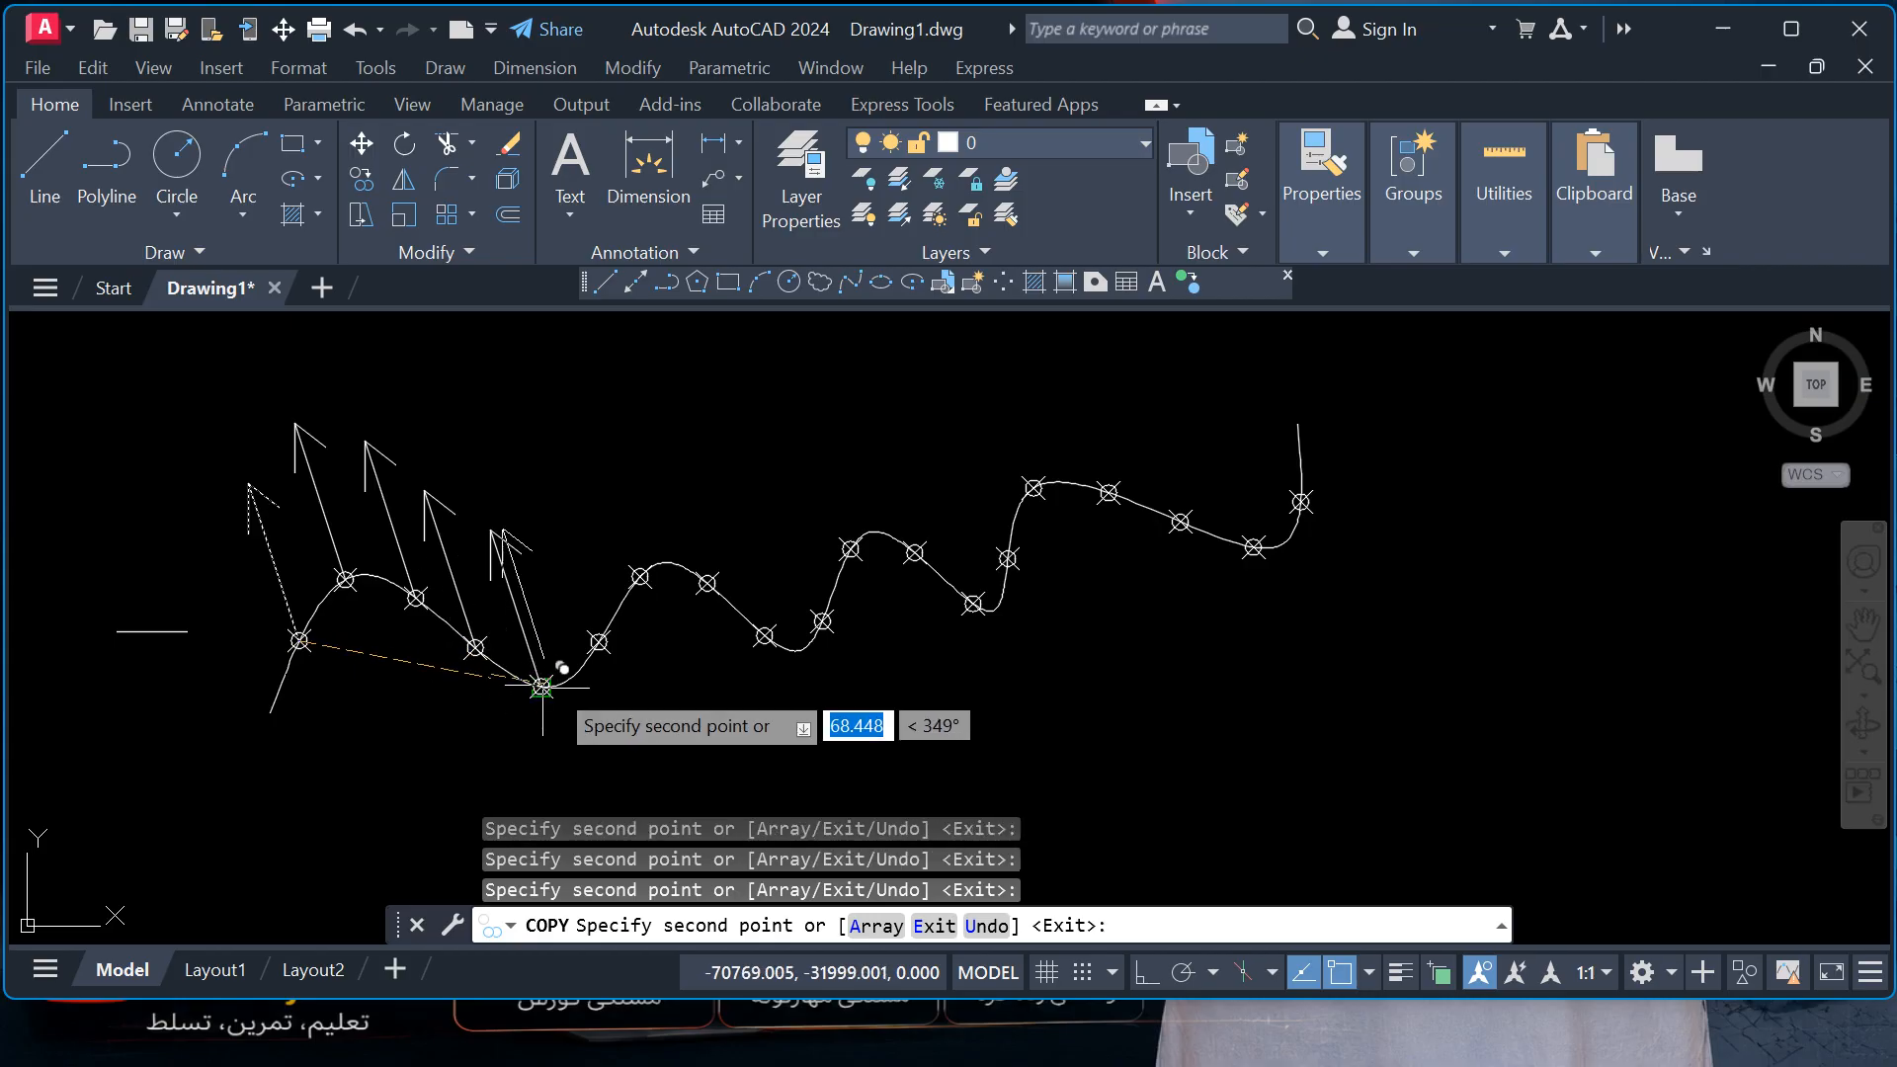
pyautogui.click(599, 642)
pyautogui.click(640, 576)
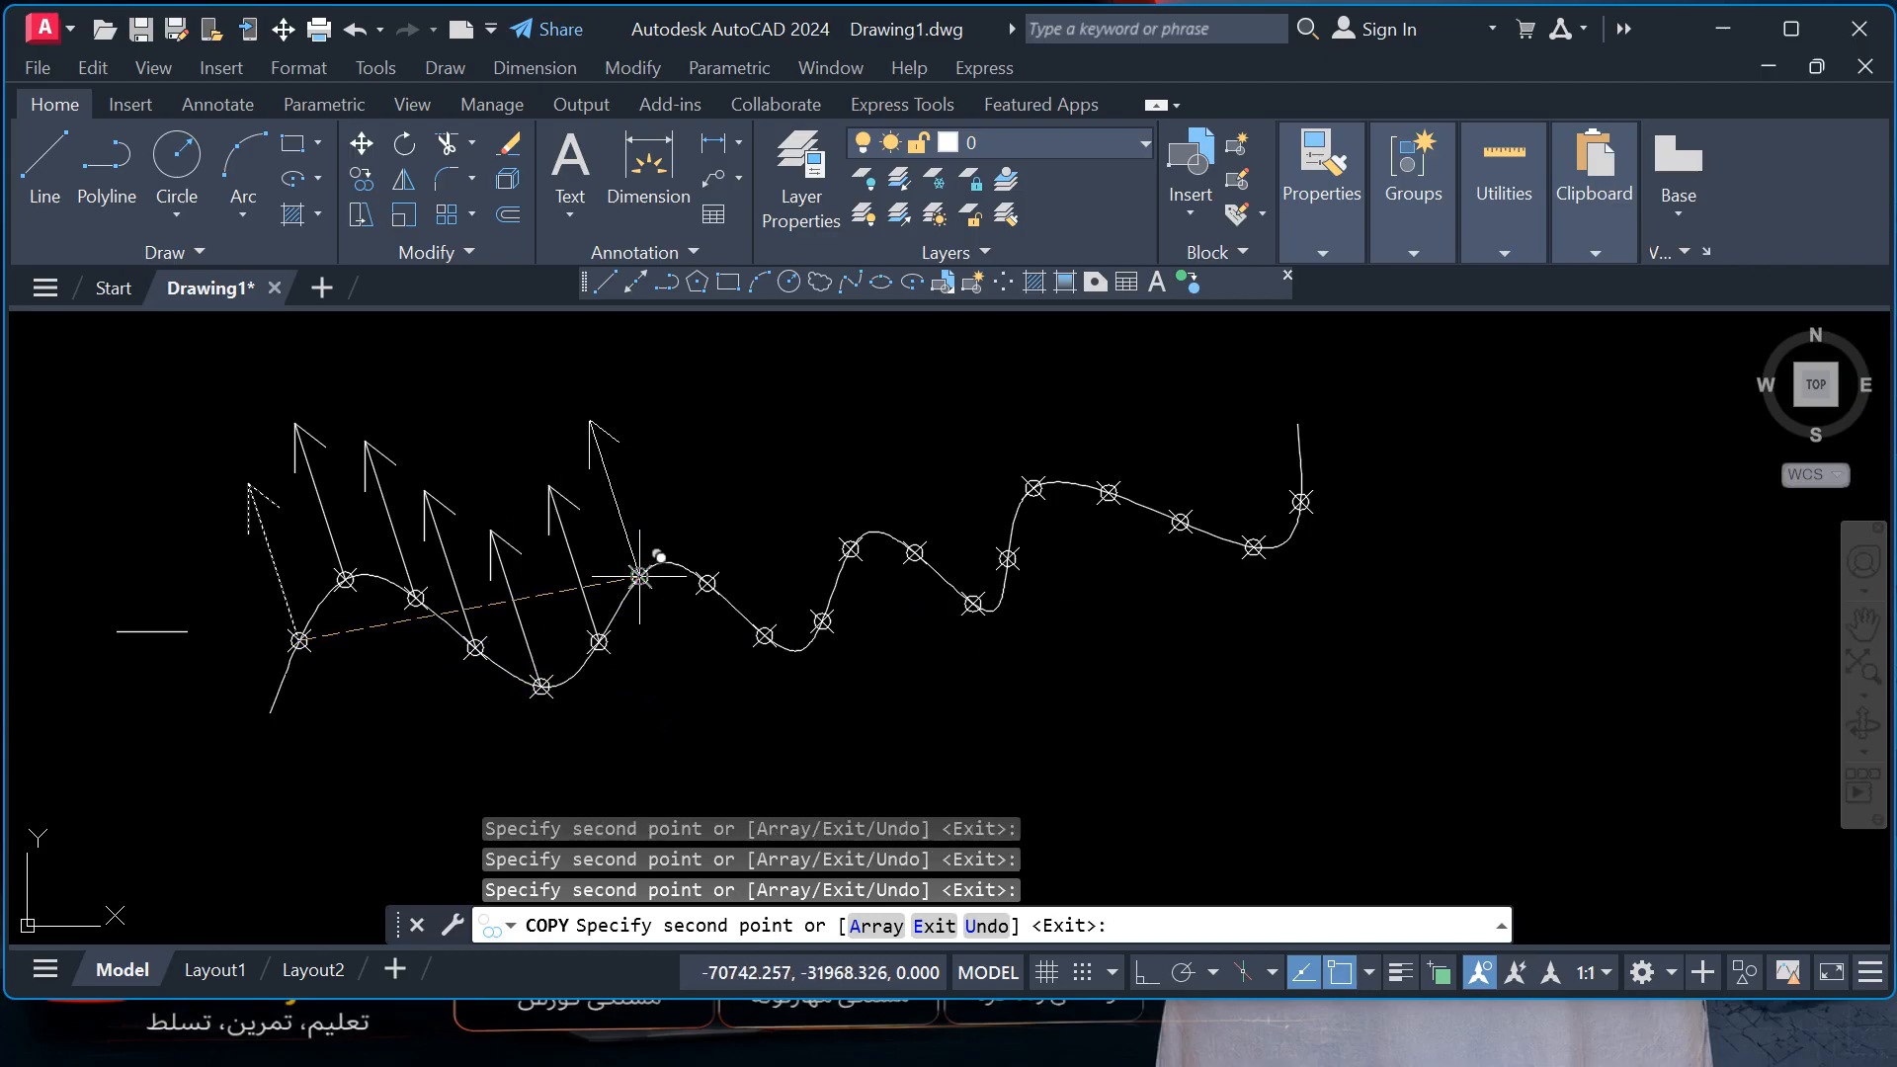
pyautogui.click(708, 583)
pyautogui.click(822, 621)
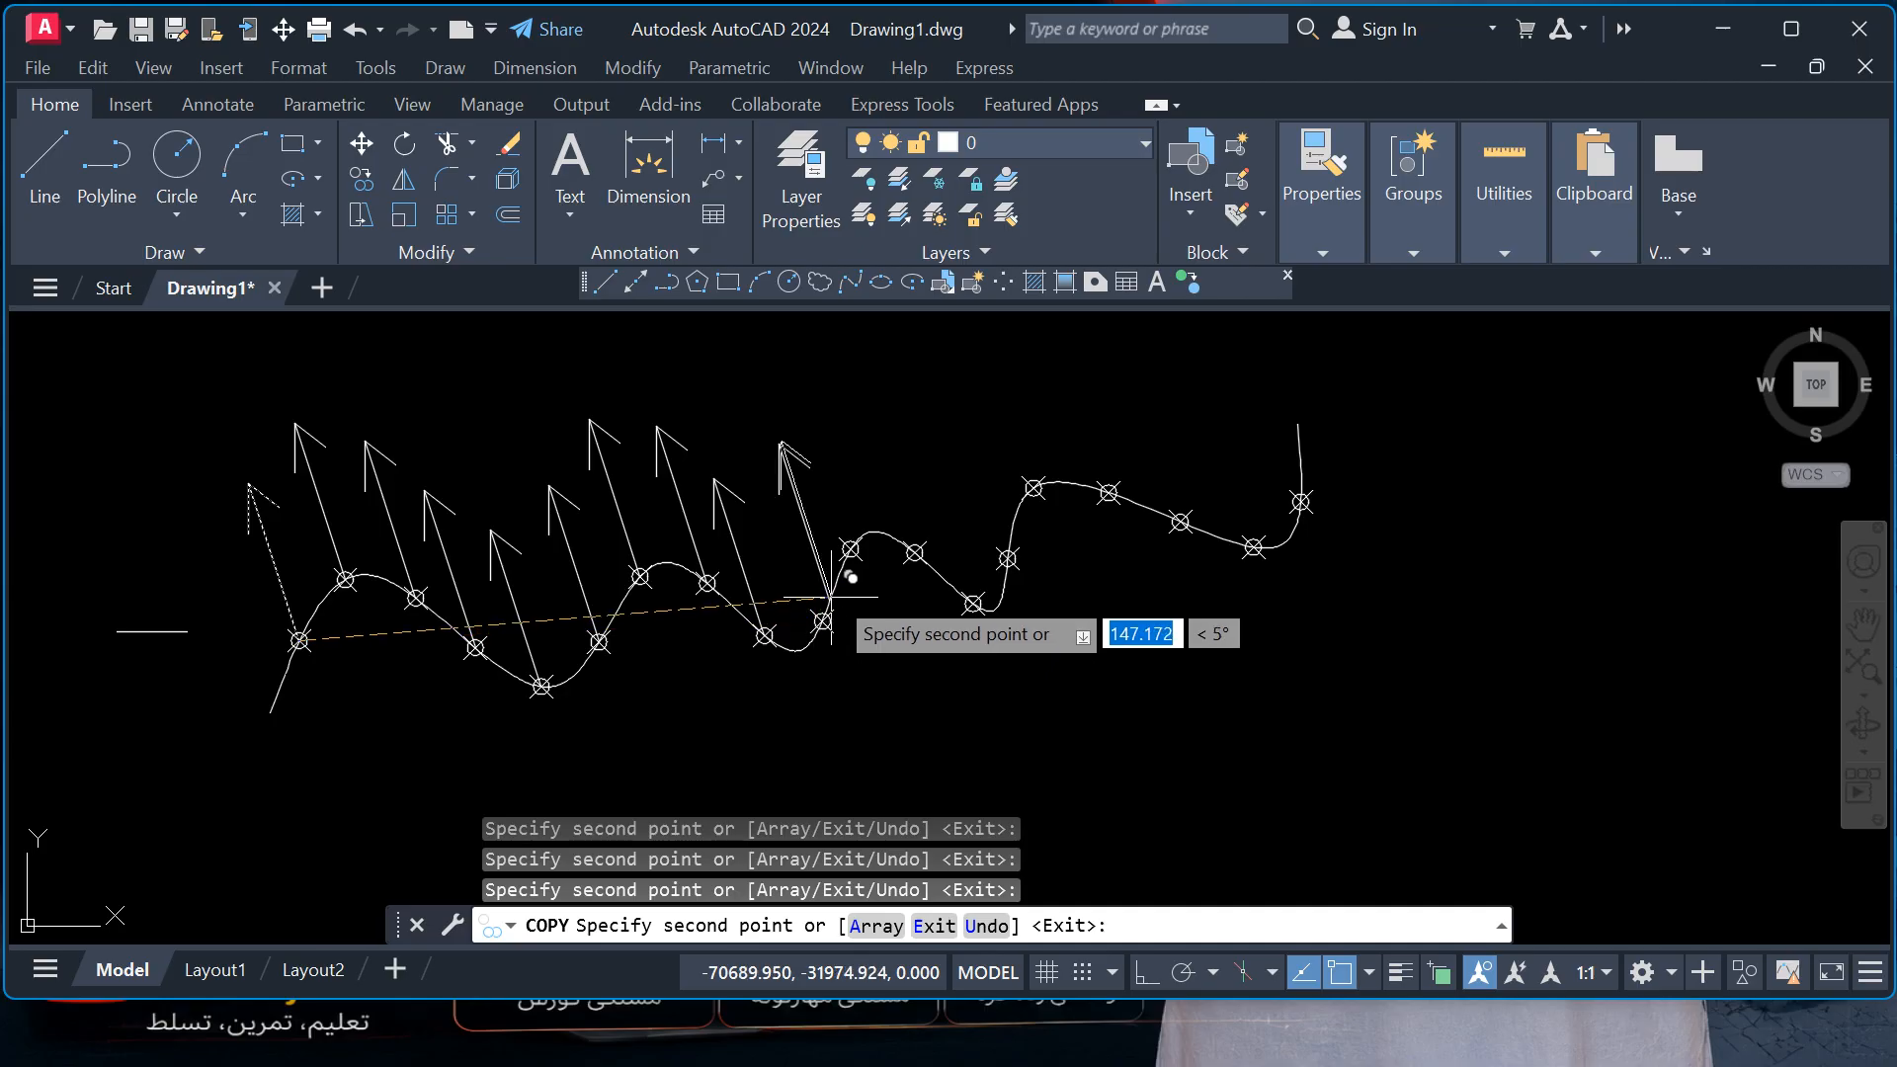
pyautogui.click(851, 549)
pyautogui.click(914, 552)
pyautogui.click(973, 603)
pyautogui.click(1008, 558)
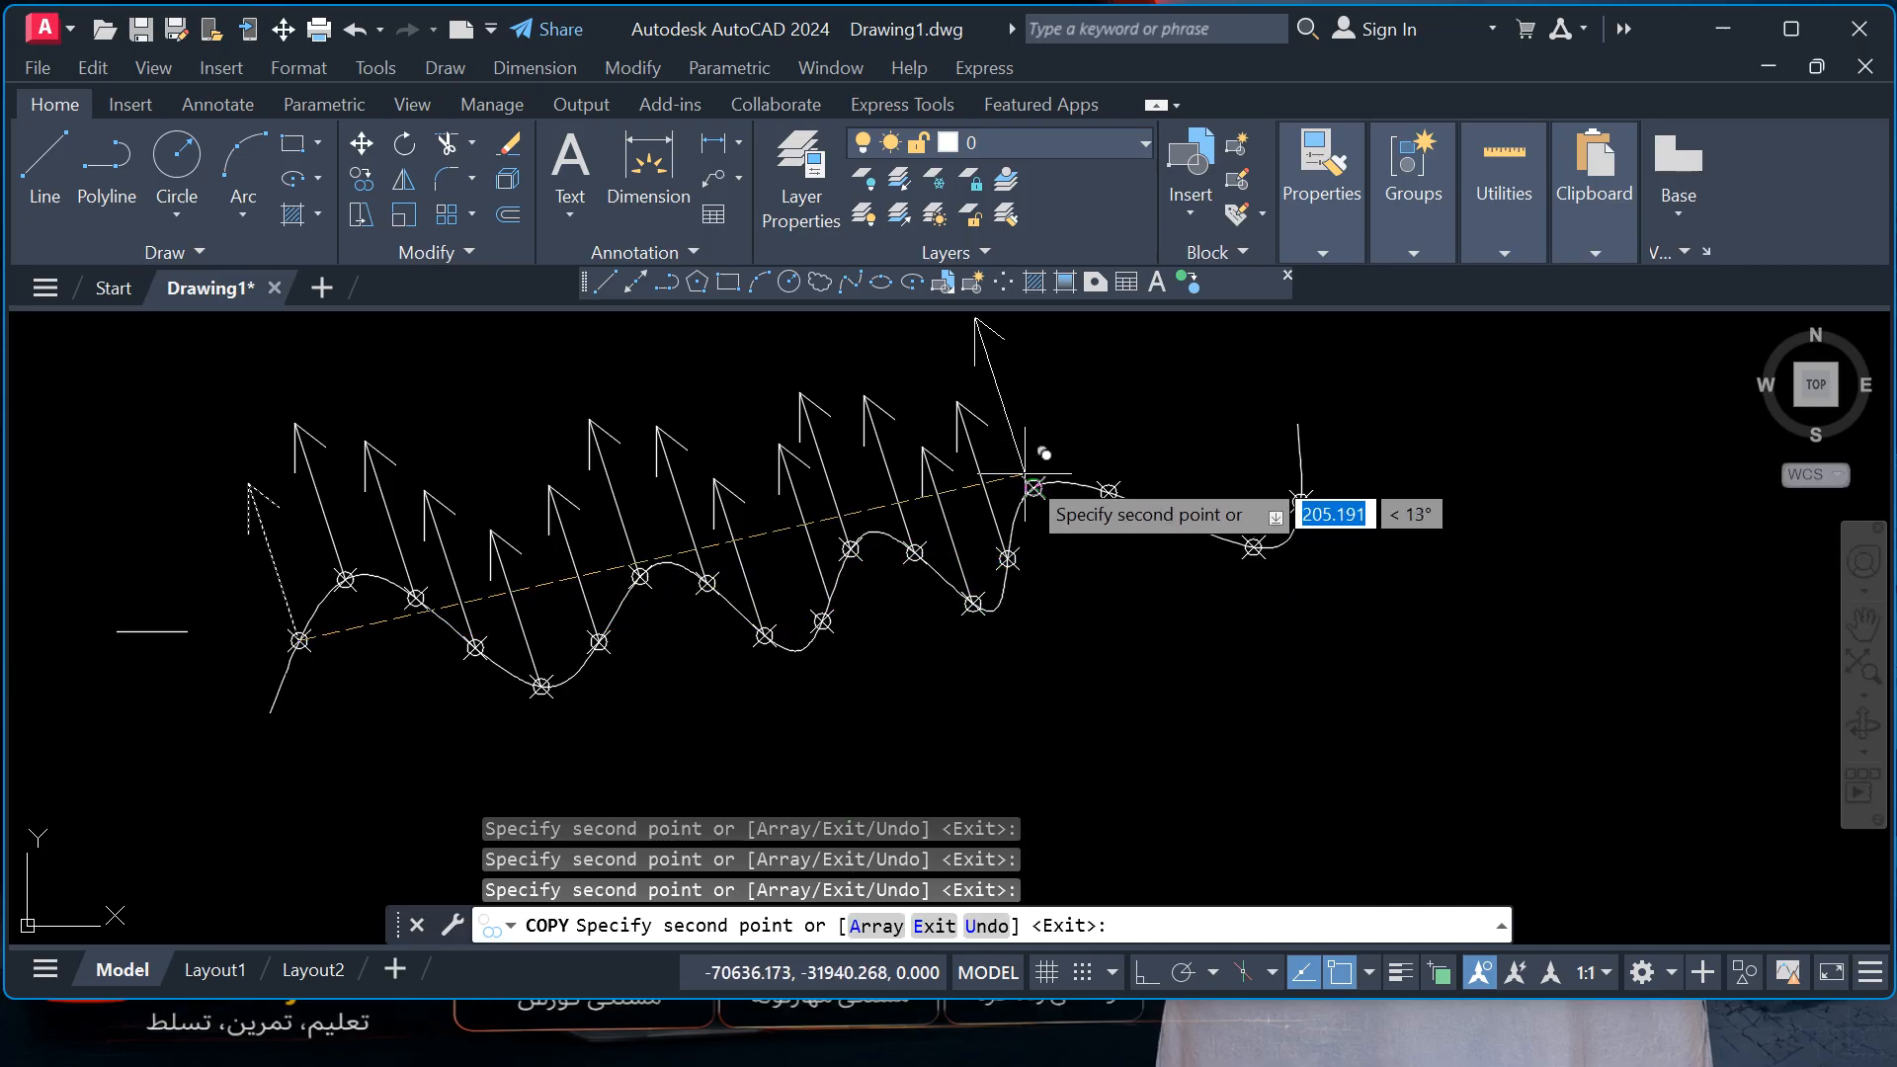
pyautogui.click(1034, 487)
pyautogui.click(1108, 491)
pyautogui.click(1180, 521)
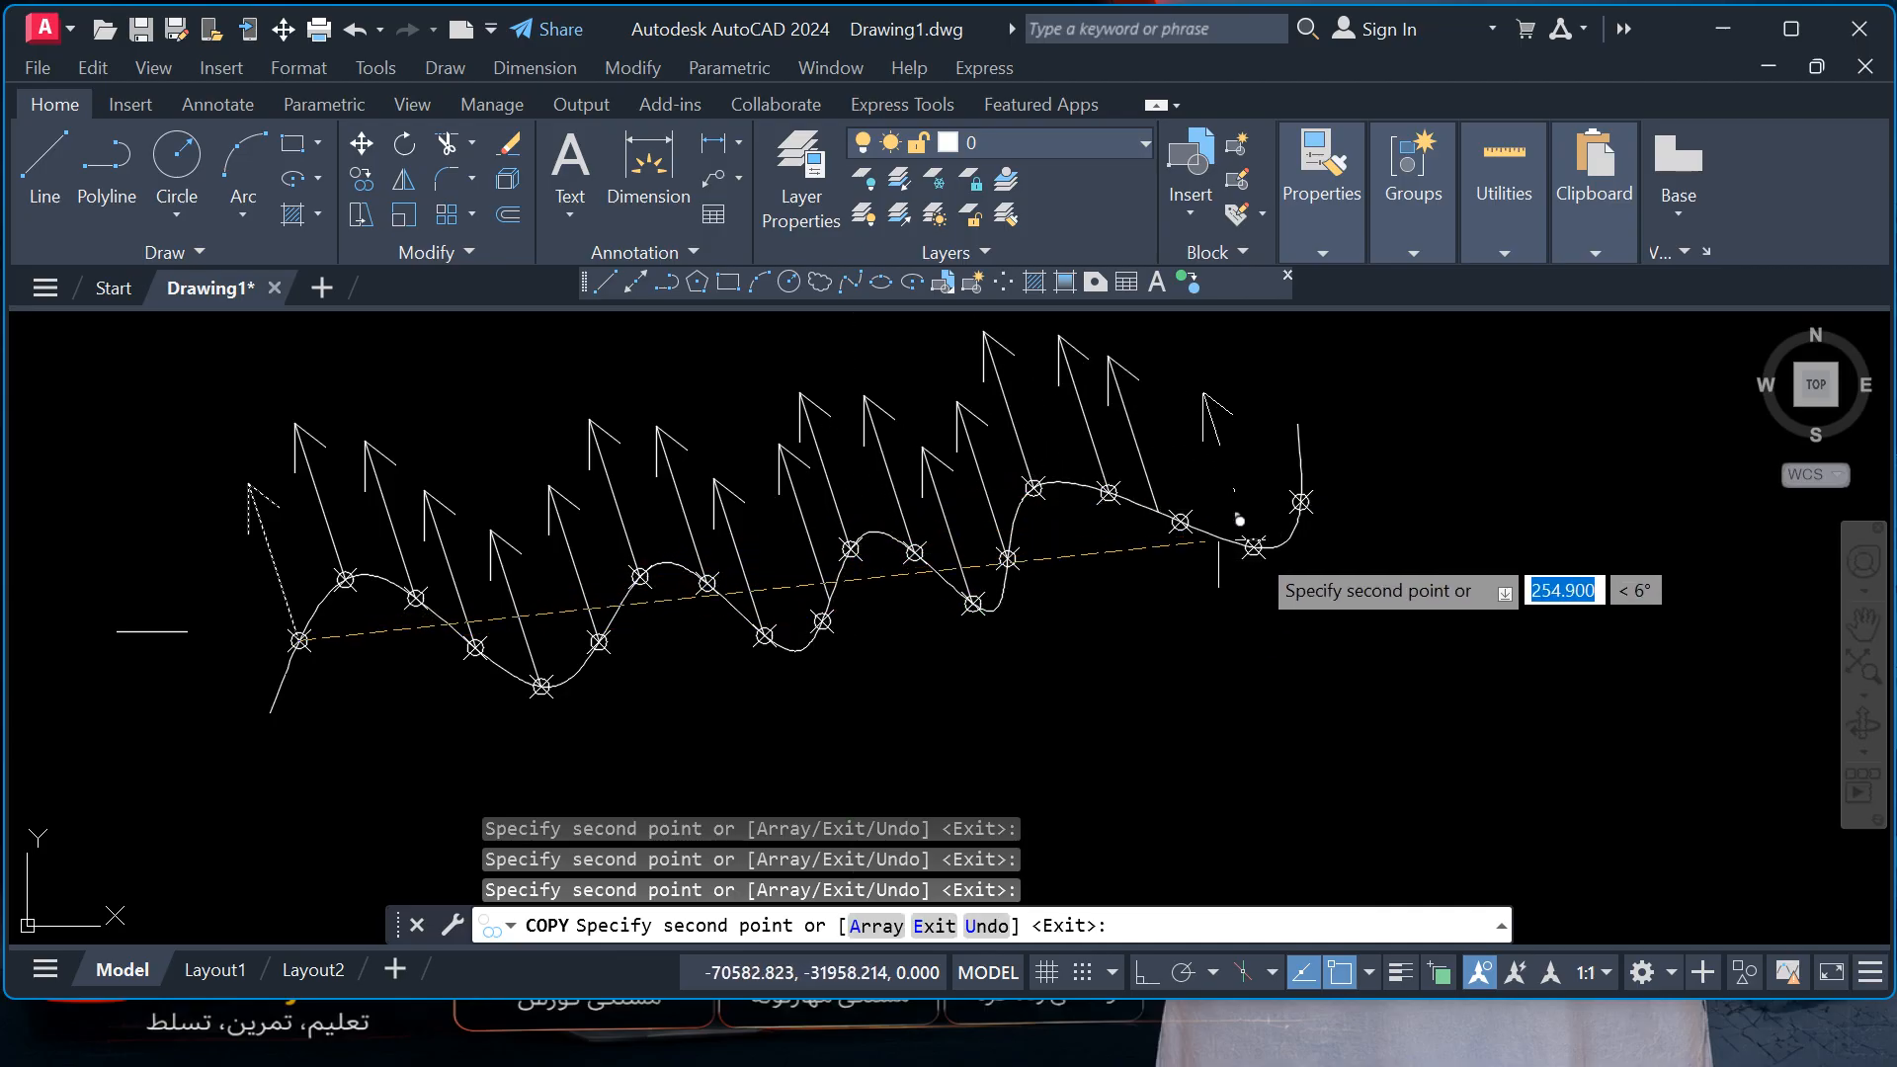
pyautogui.click(1254, 547)
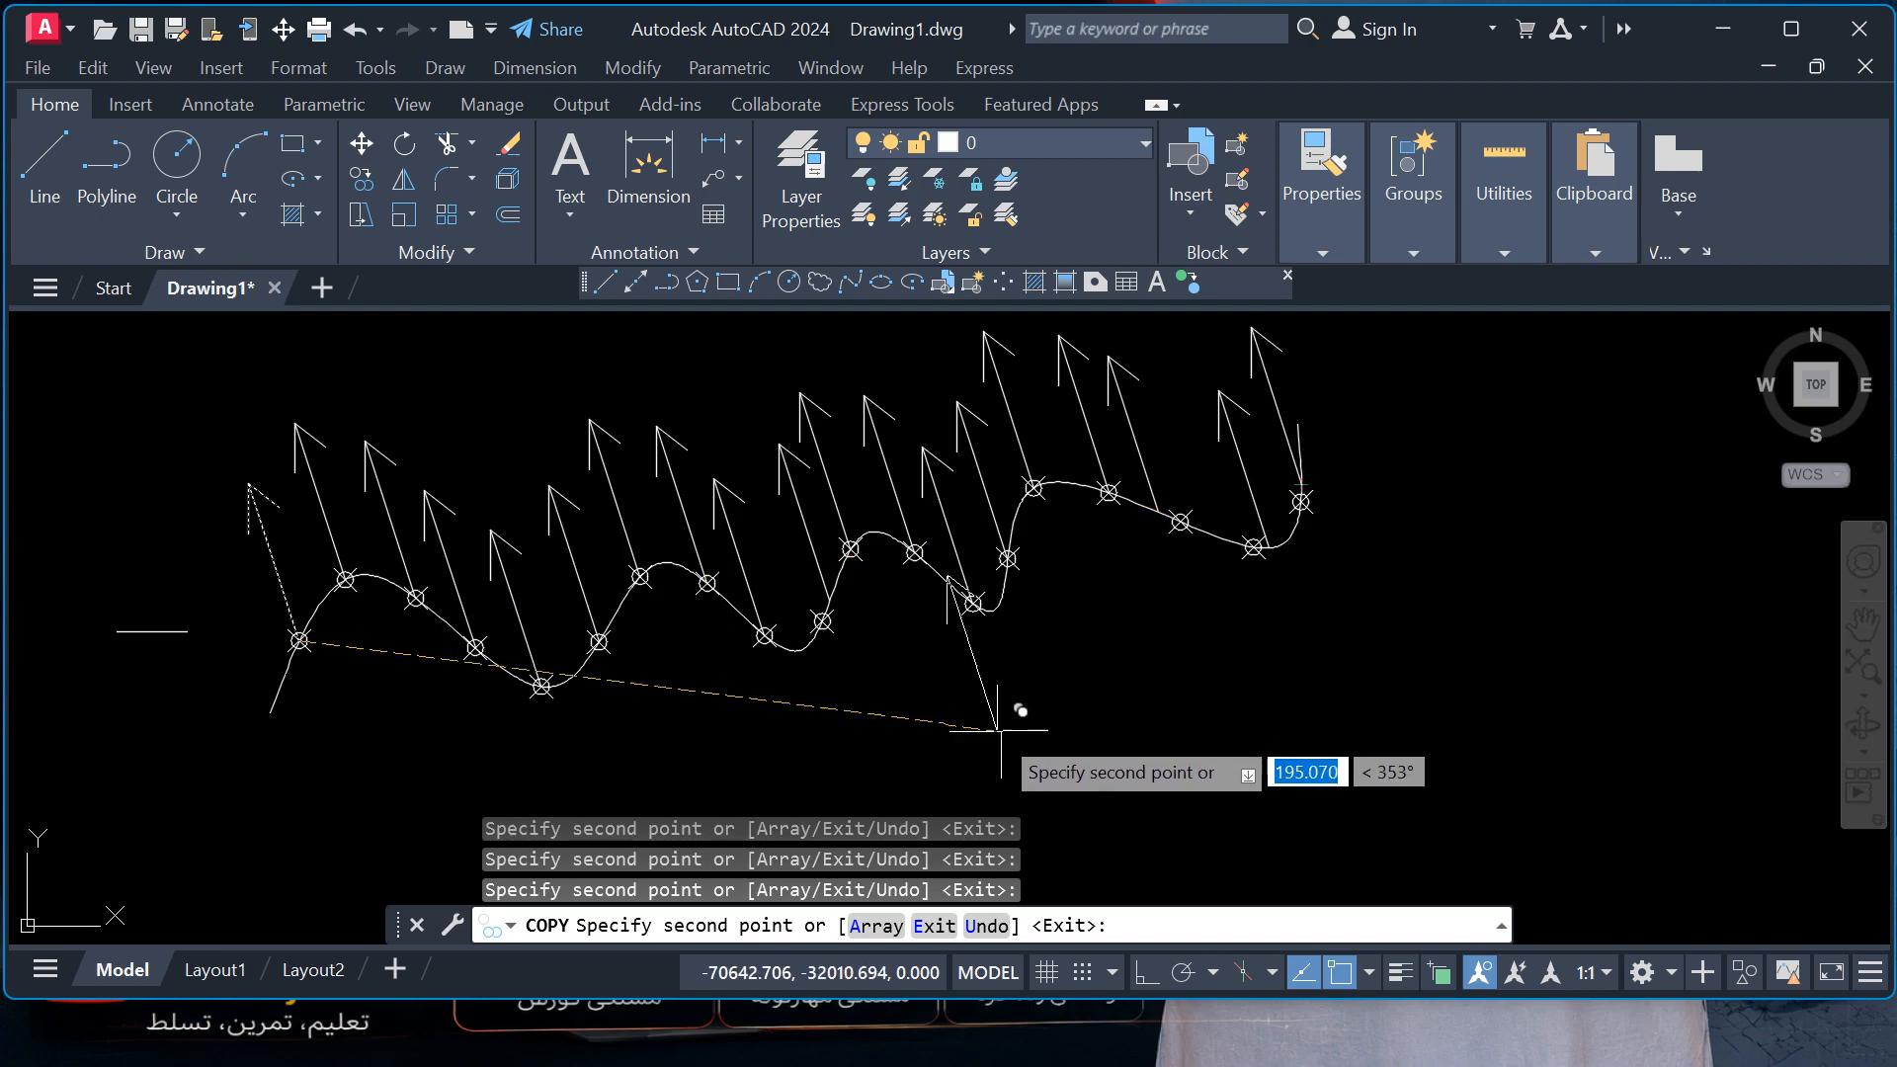
pyautogui.press('Escape')
pyautogui.press('Escape')
pyautogui.press('Escape')
pyautogui.press('Escape')
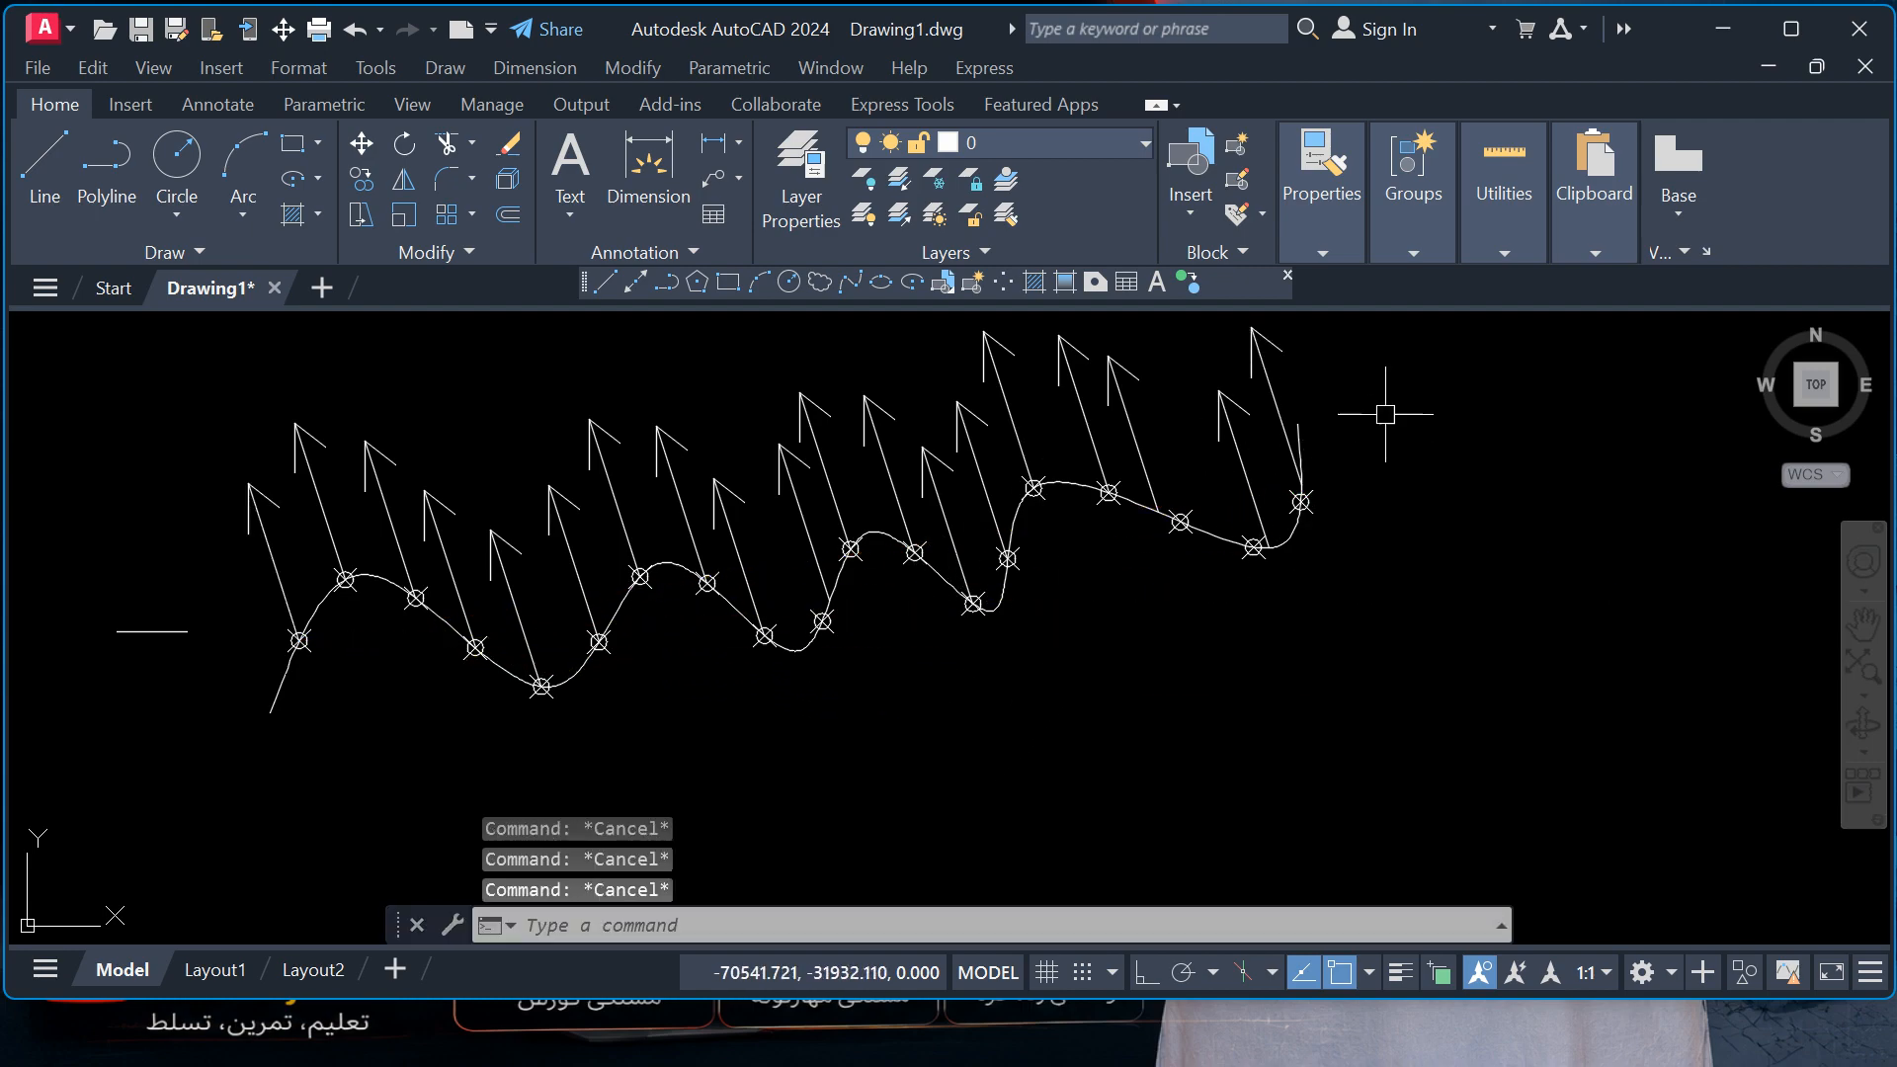
pyautogui.click(161, 423)
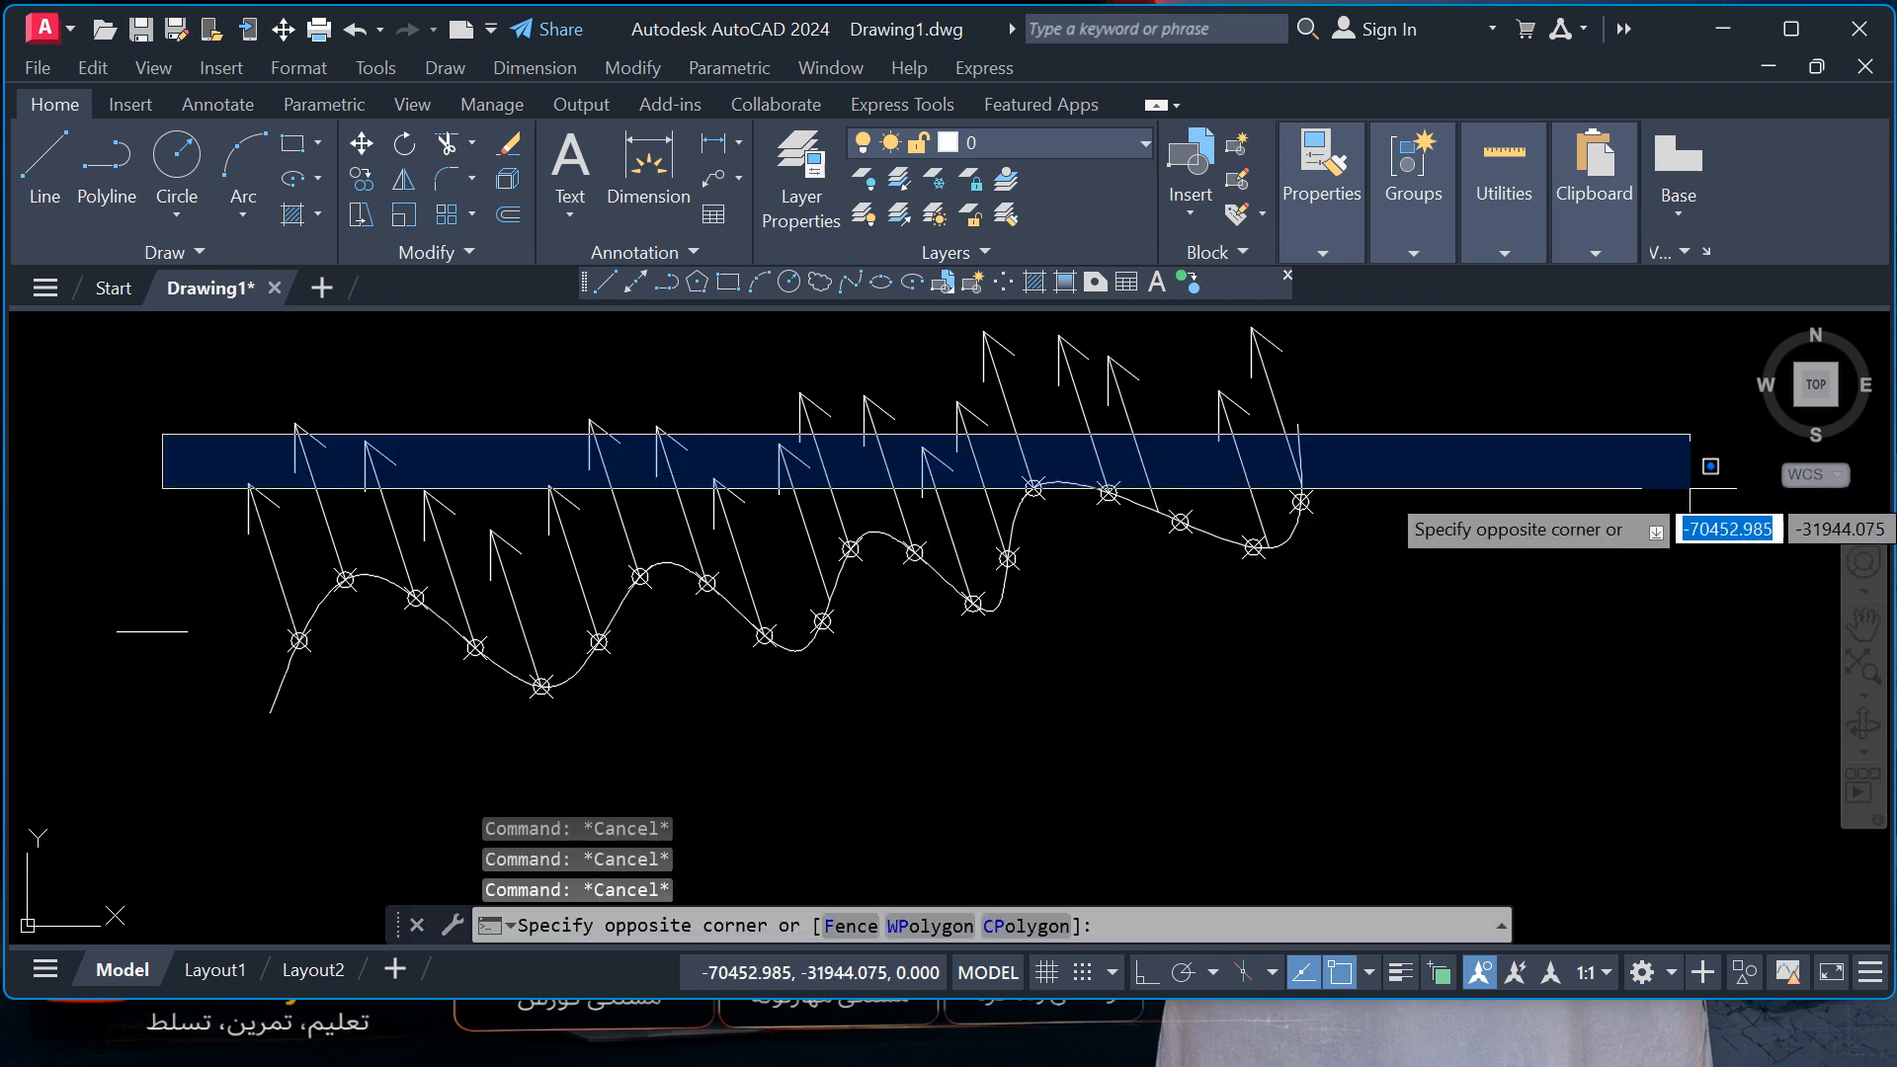
pyautogui.click(1669, 499)
pyautogui.click(1557, 587)
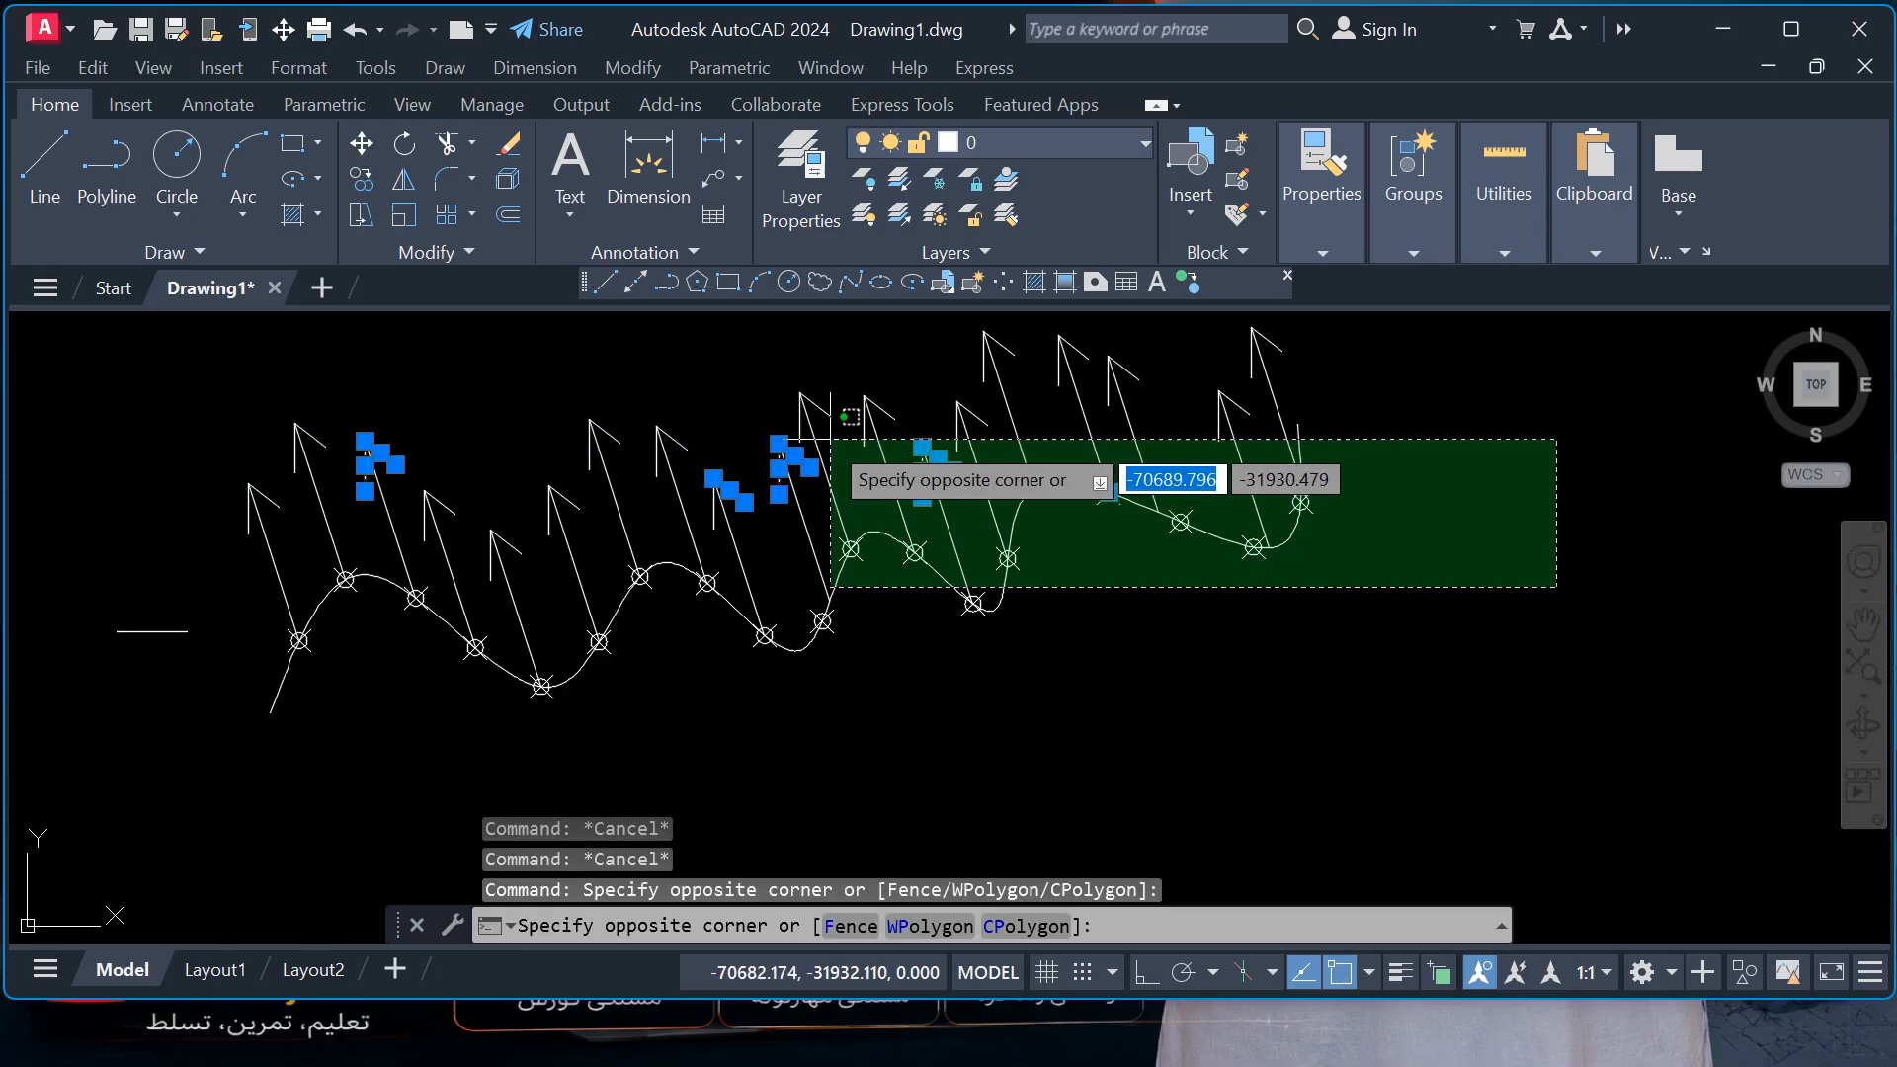
pyautogui.click(130, 442)
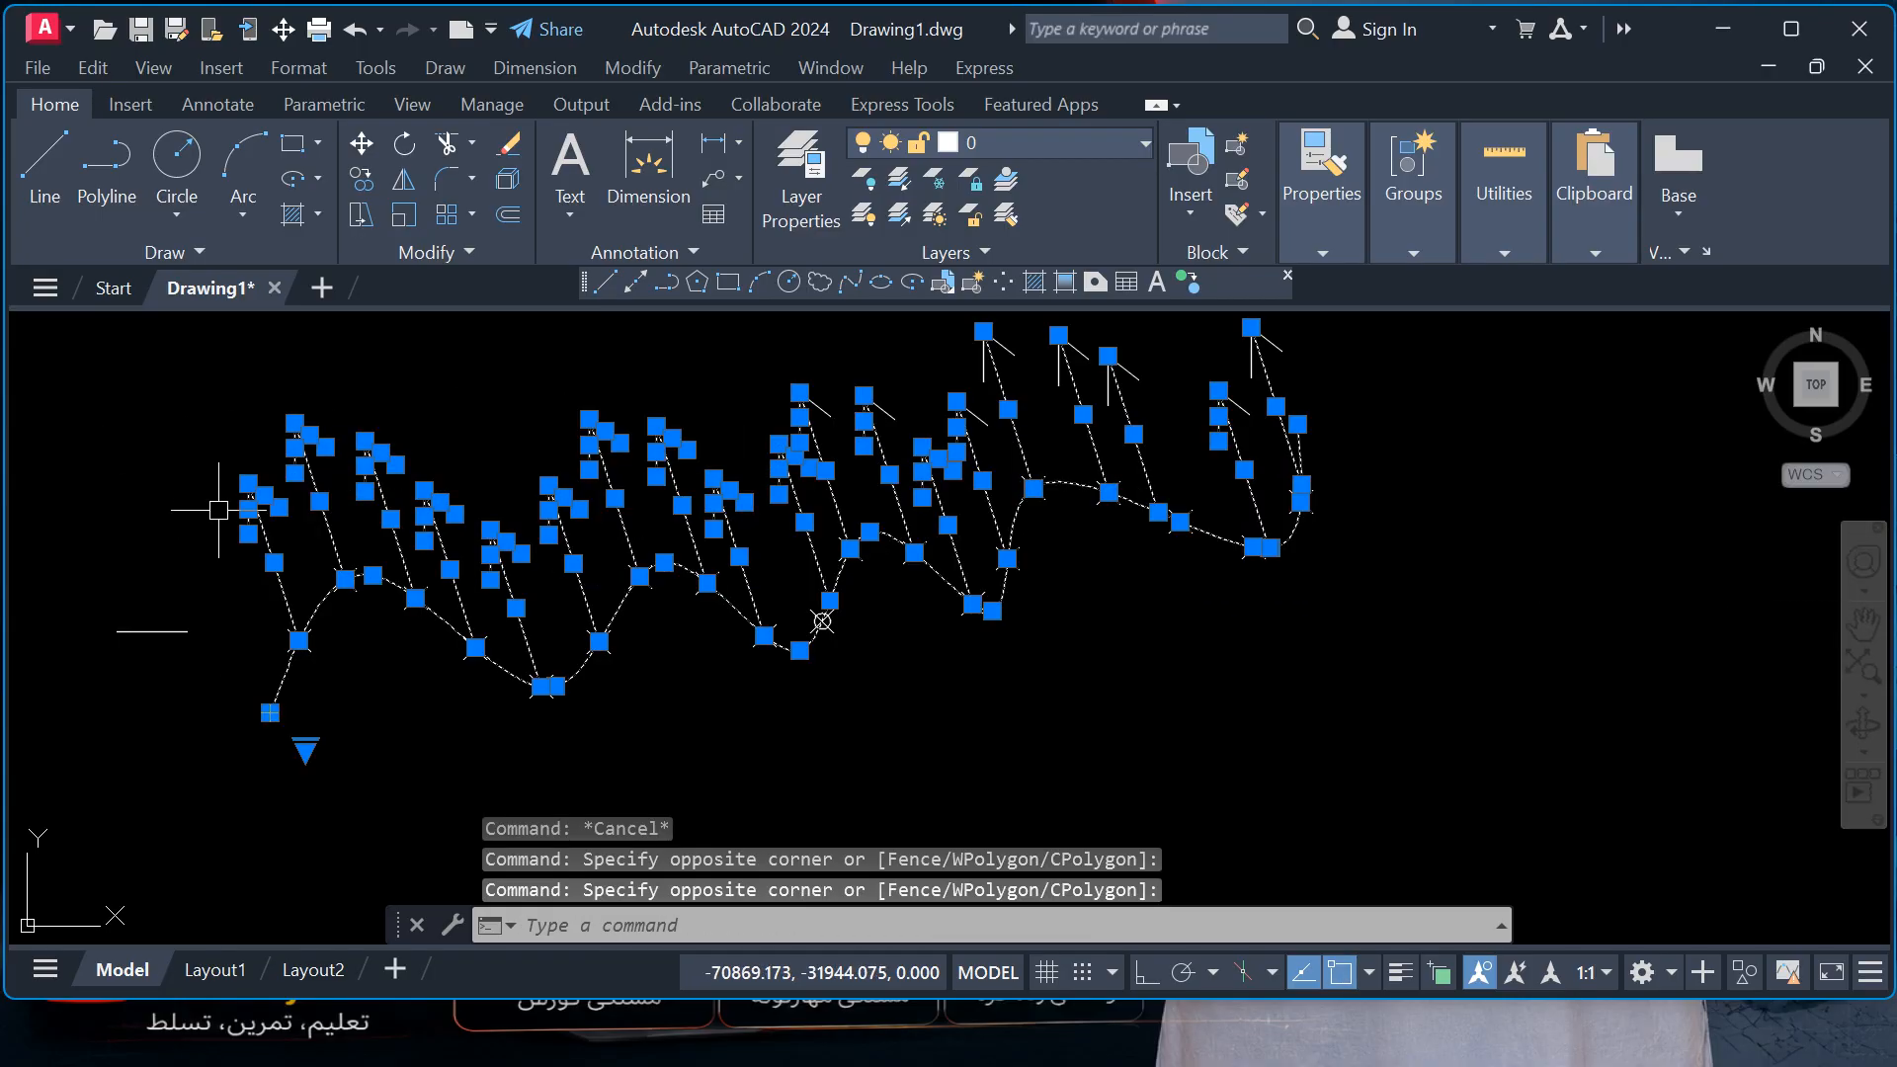
pyautogui.press('Escape')
# - Erase all the arrows, the wavy spline and the division points, leaving the drawing empty
pyautogui.click(123, 516)
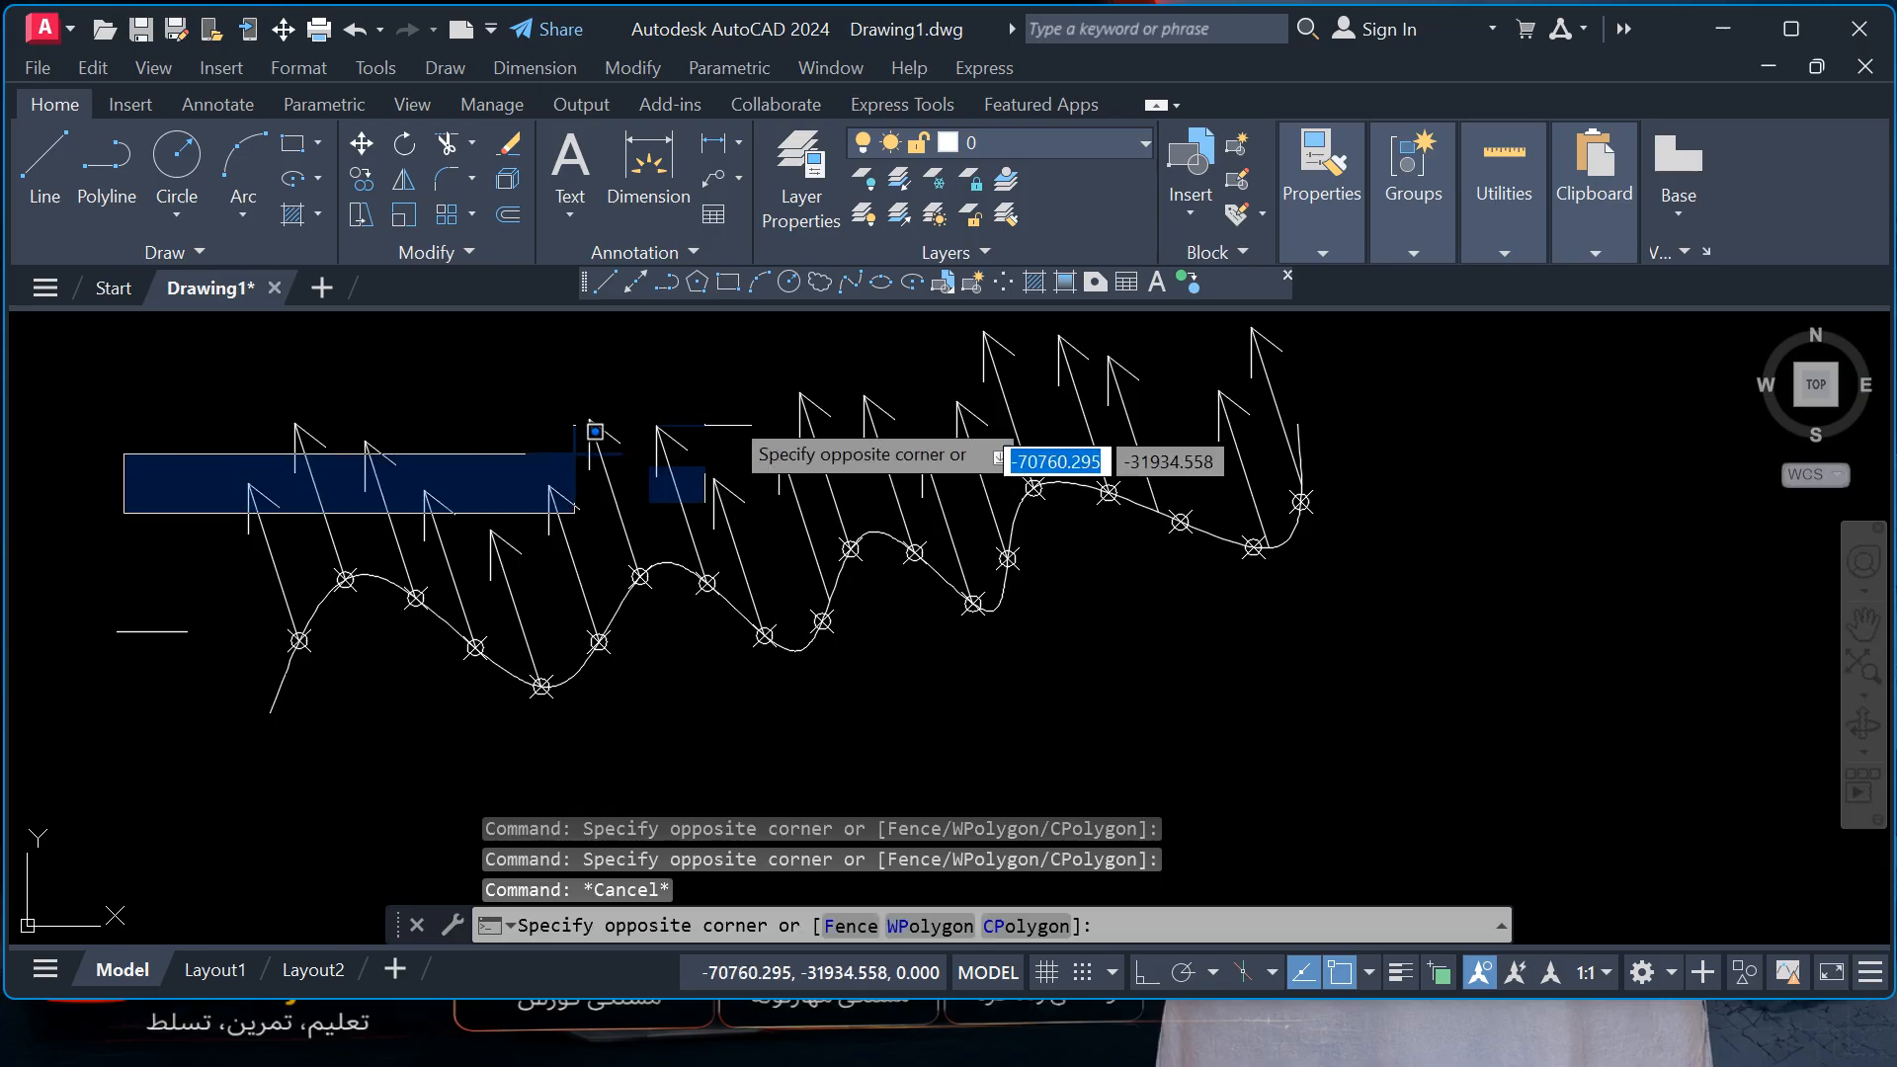
pyautogui.click(826, 379)
pyautogui.press('Delete')
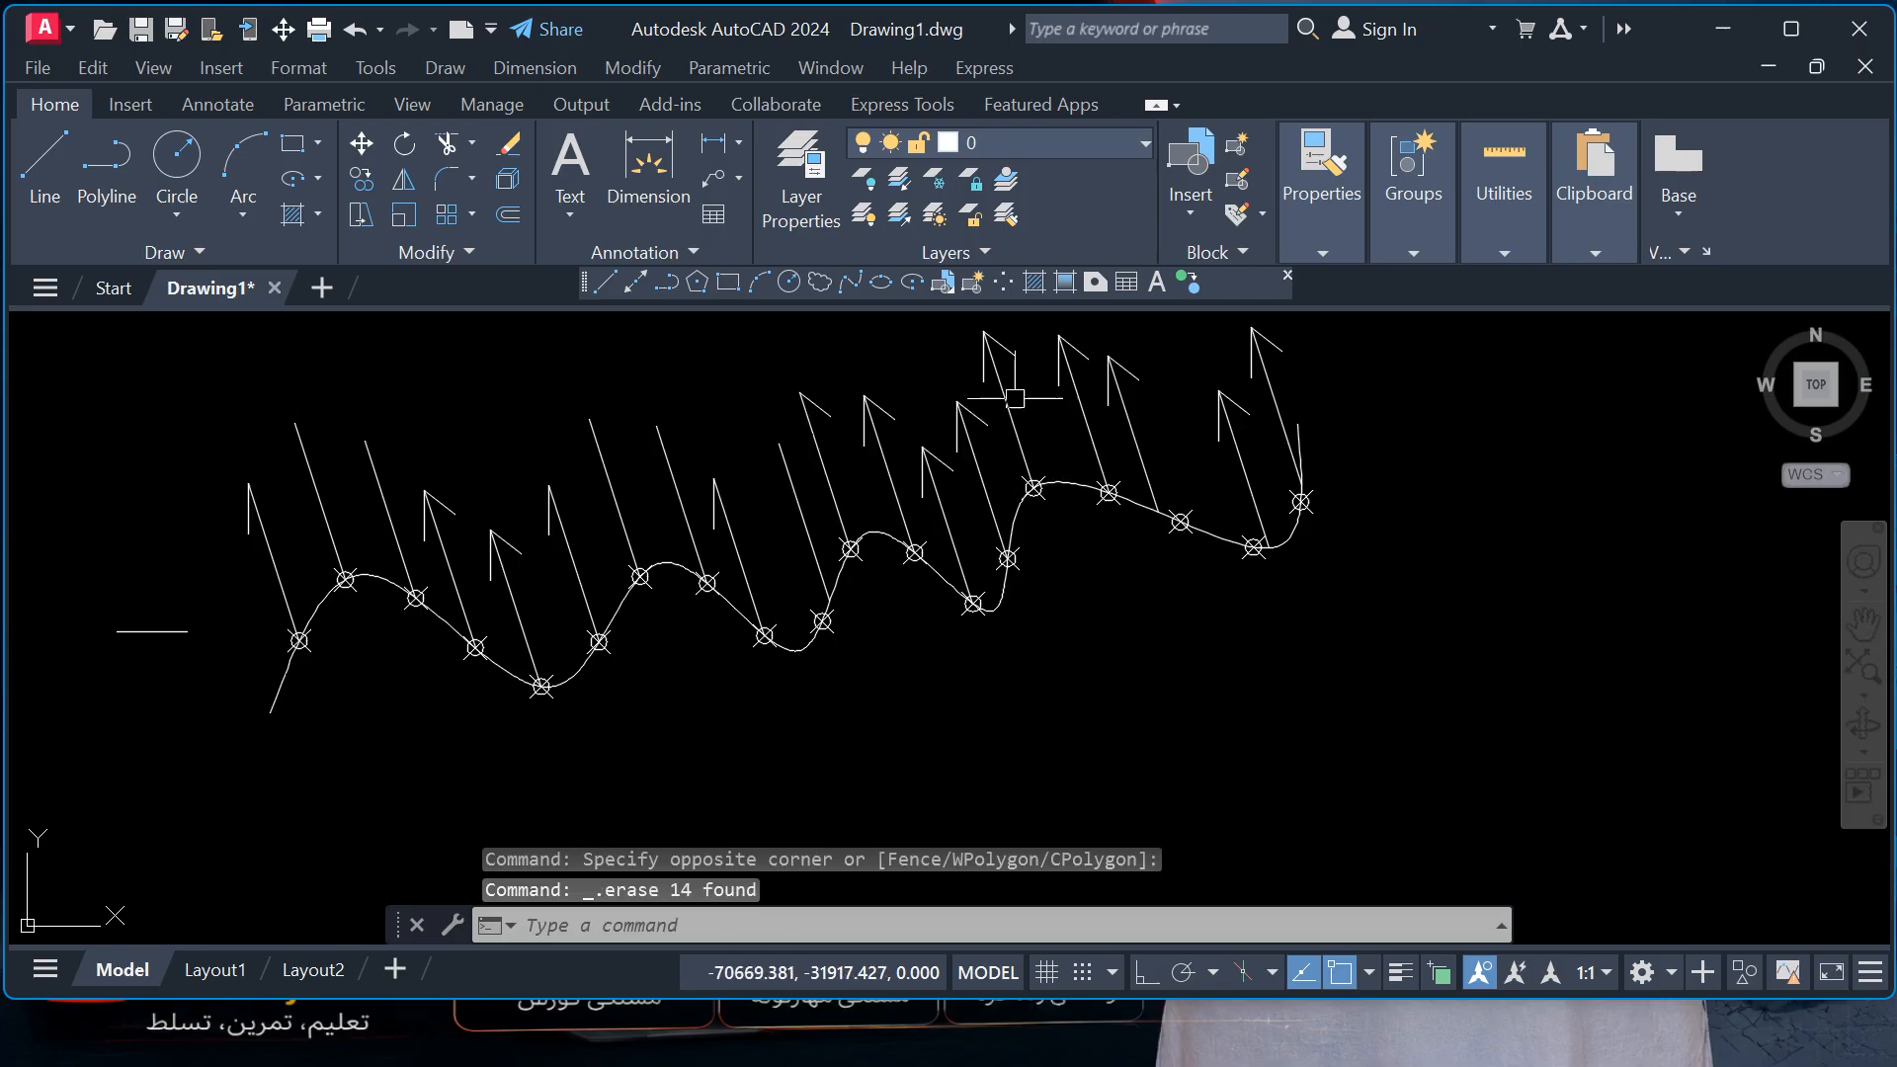
pyautogui.click(1360, 386)
pyautogui.click(74, 472)
pyautogui.press('Delete')
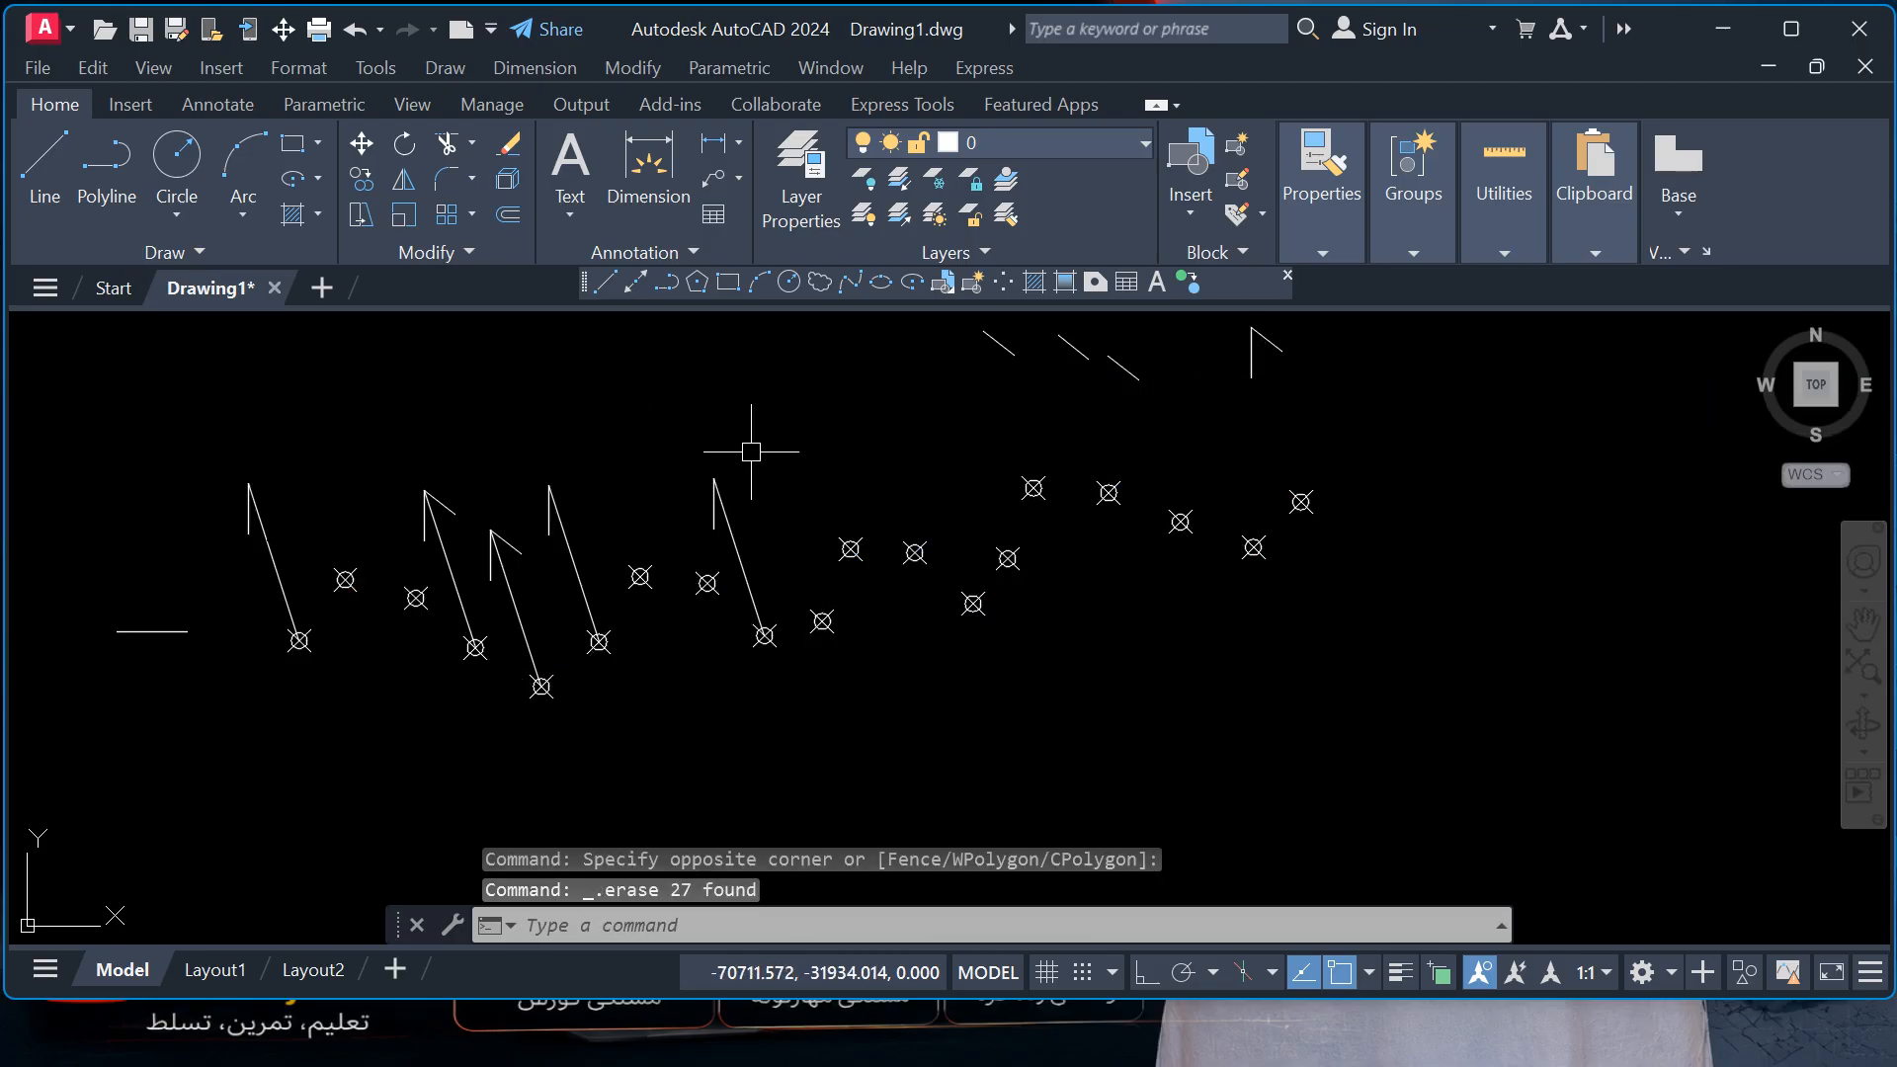
pyautogui.click(1429, 606)
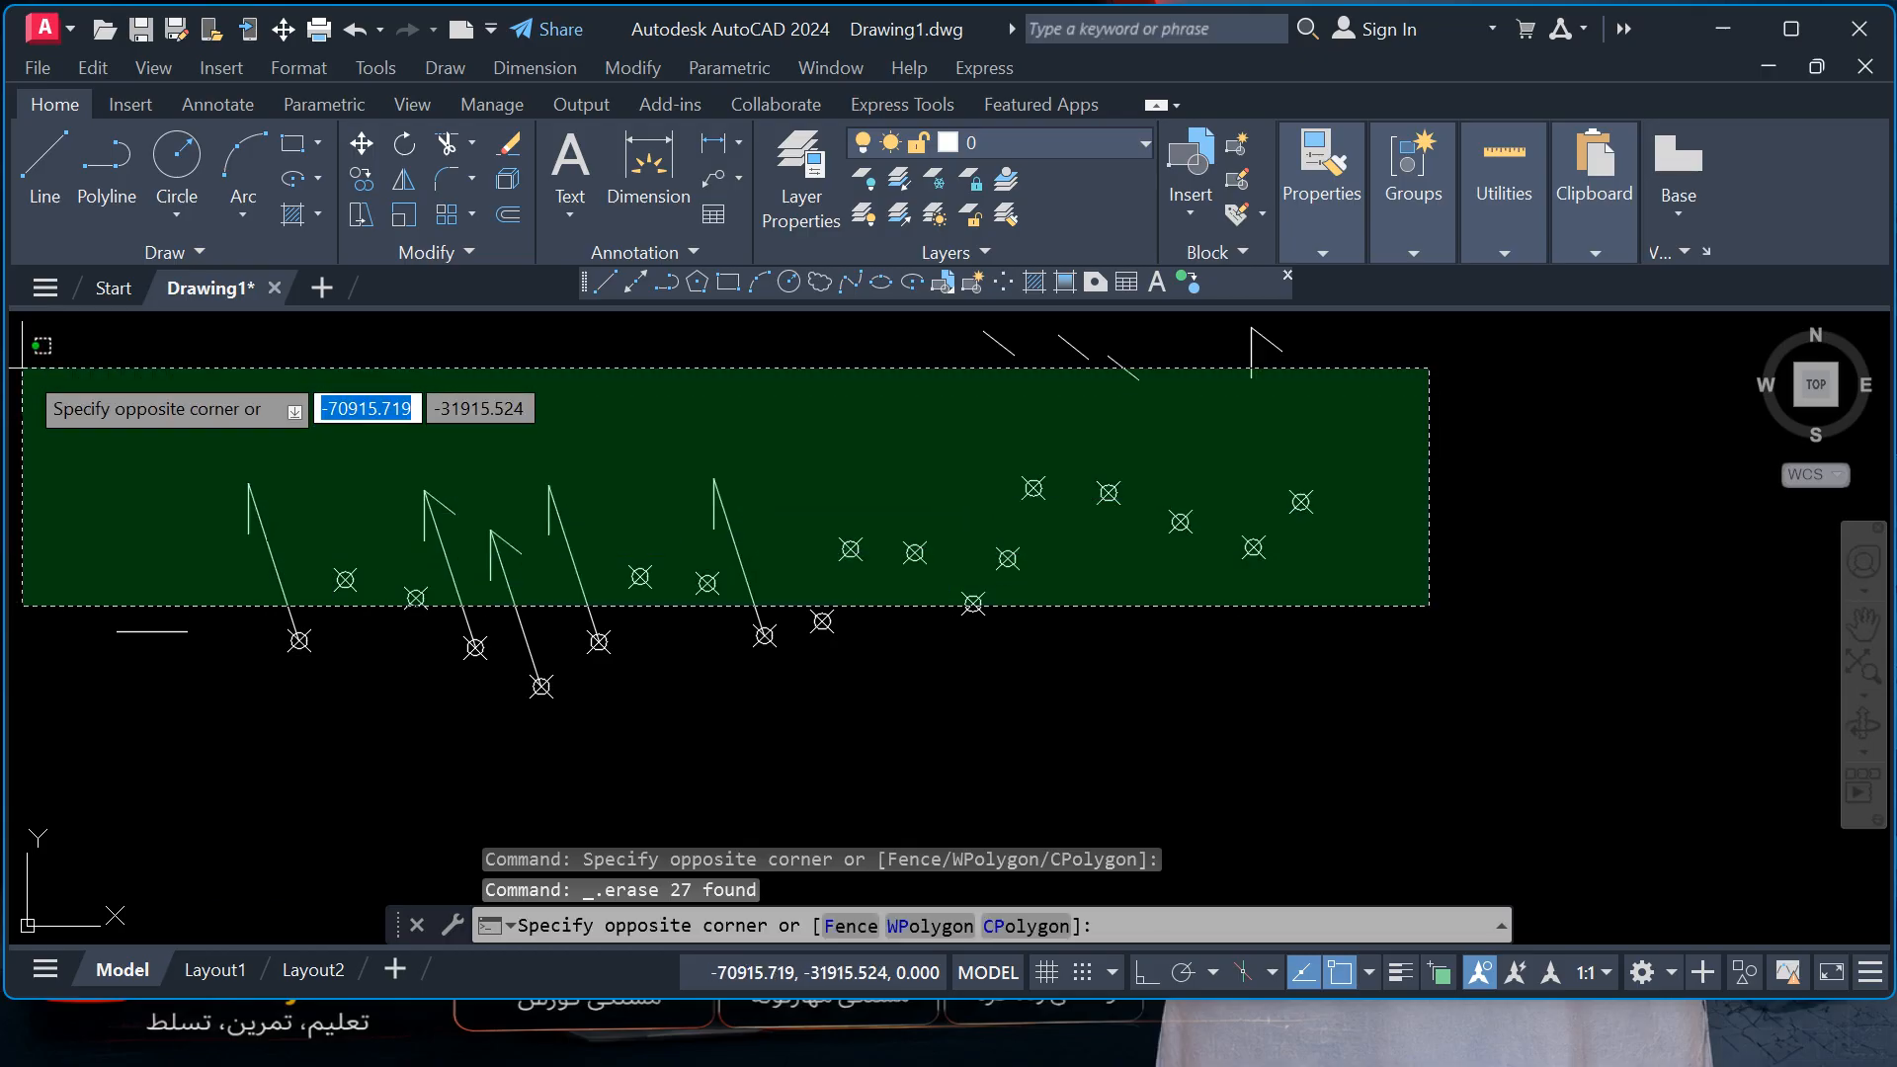
pyautogui.click(22, 373)
pyautogui.hotkey('ctrl', 'a')
pyautogui.press('Delete')
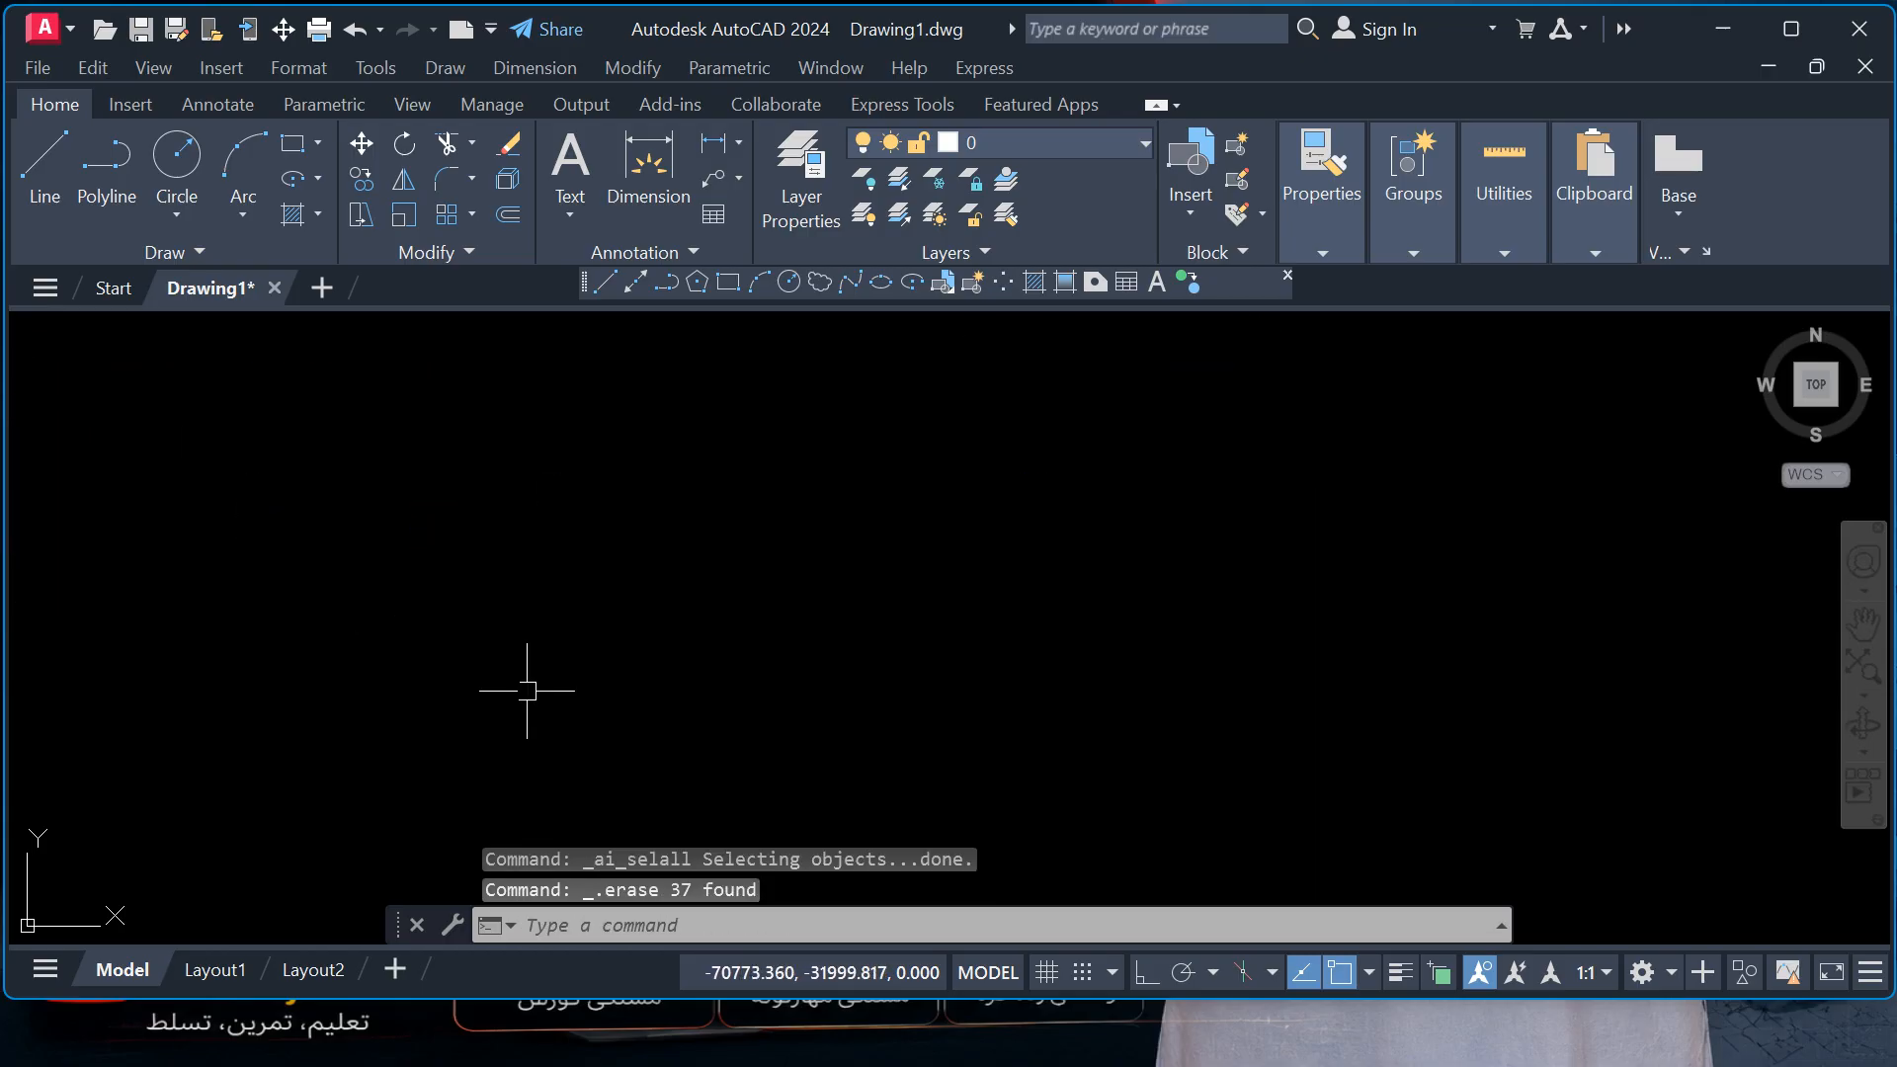
# - Draw an open wavy spline running left to right with four crests and three troughs across the drawing area
pyautogui.click(849, 283)
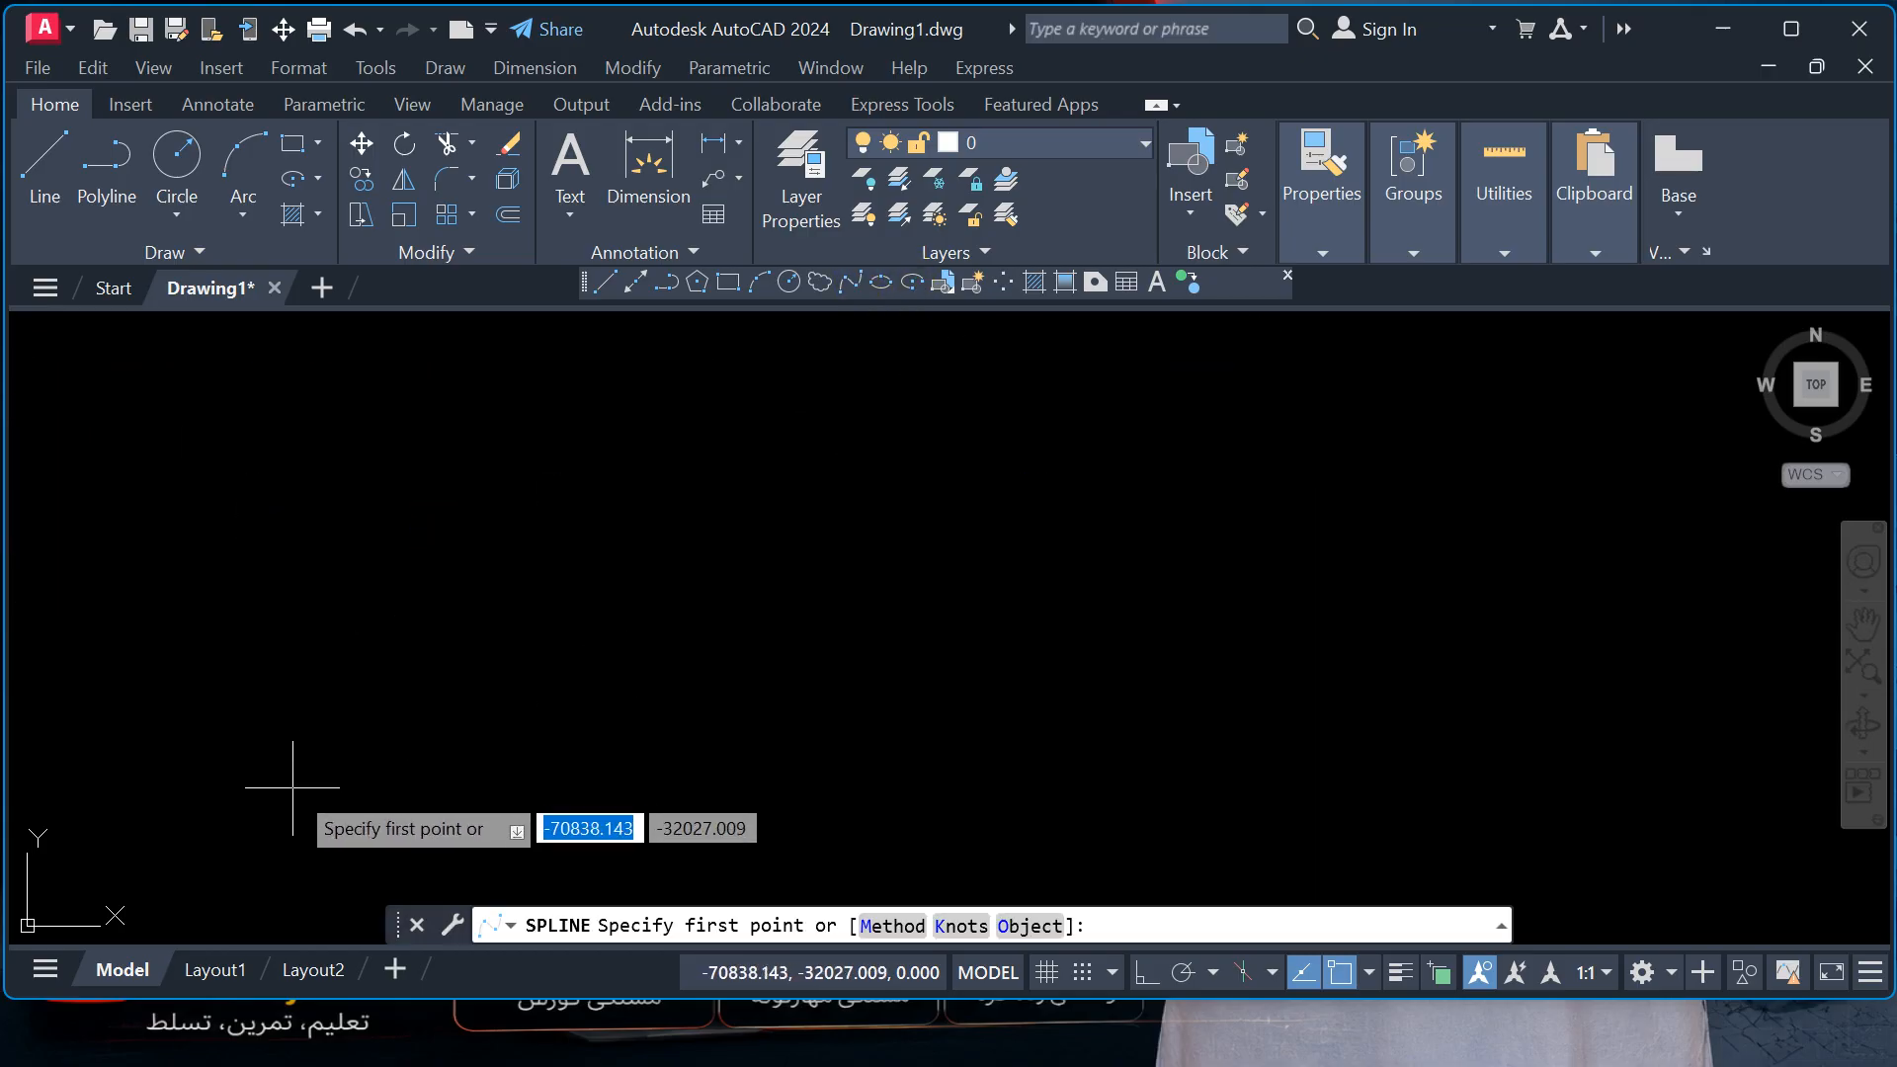
pyautogui.click(318, 739)
pyautogui.click(413, 596)
pyautogui.click(550, 729)
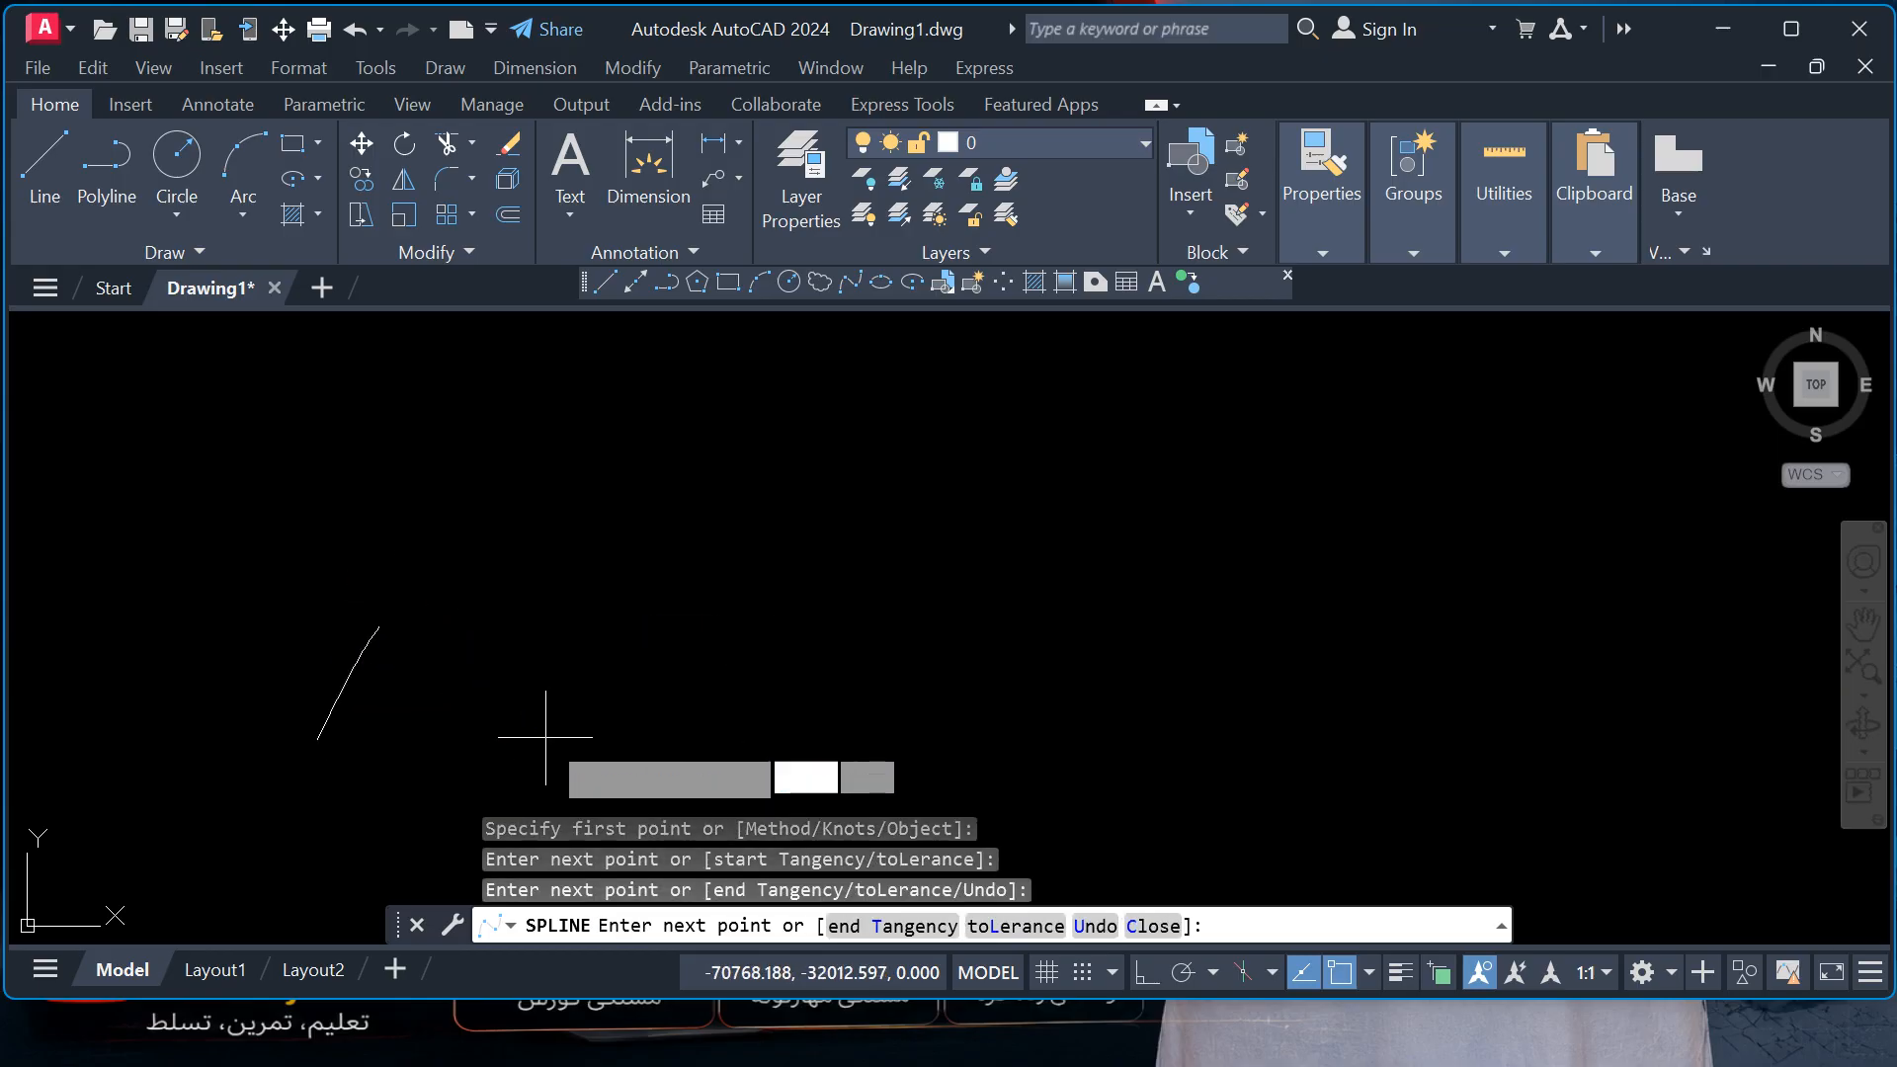
pyautogui.click(745, 662)
pyautogui.click(1021, 606)
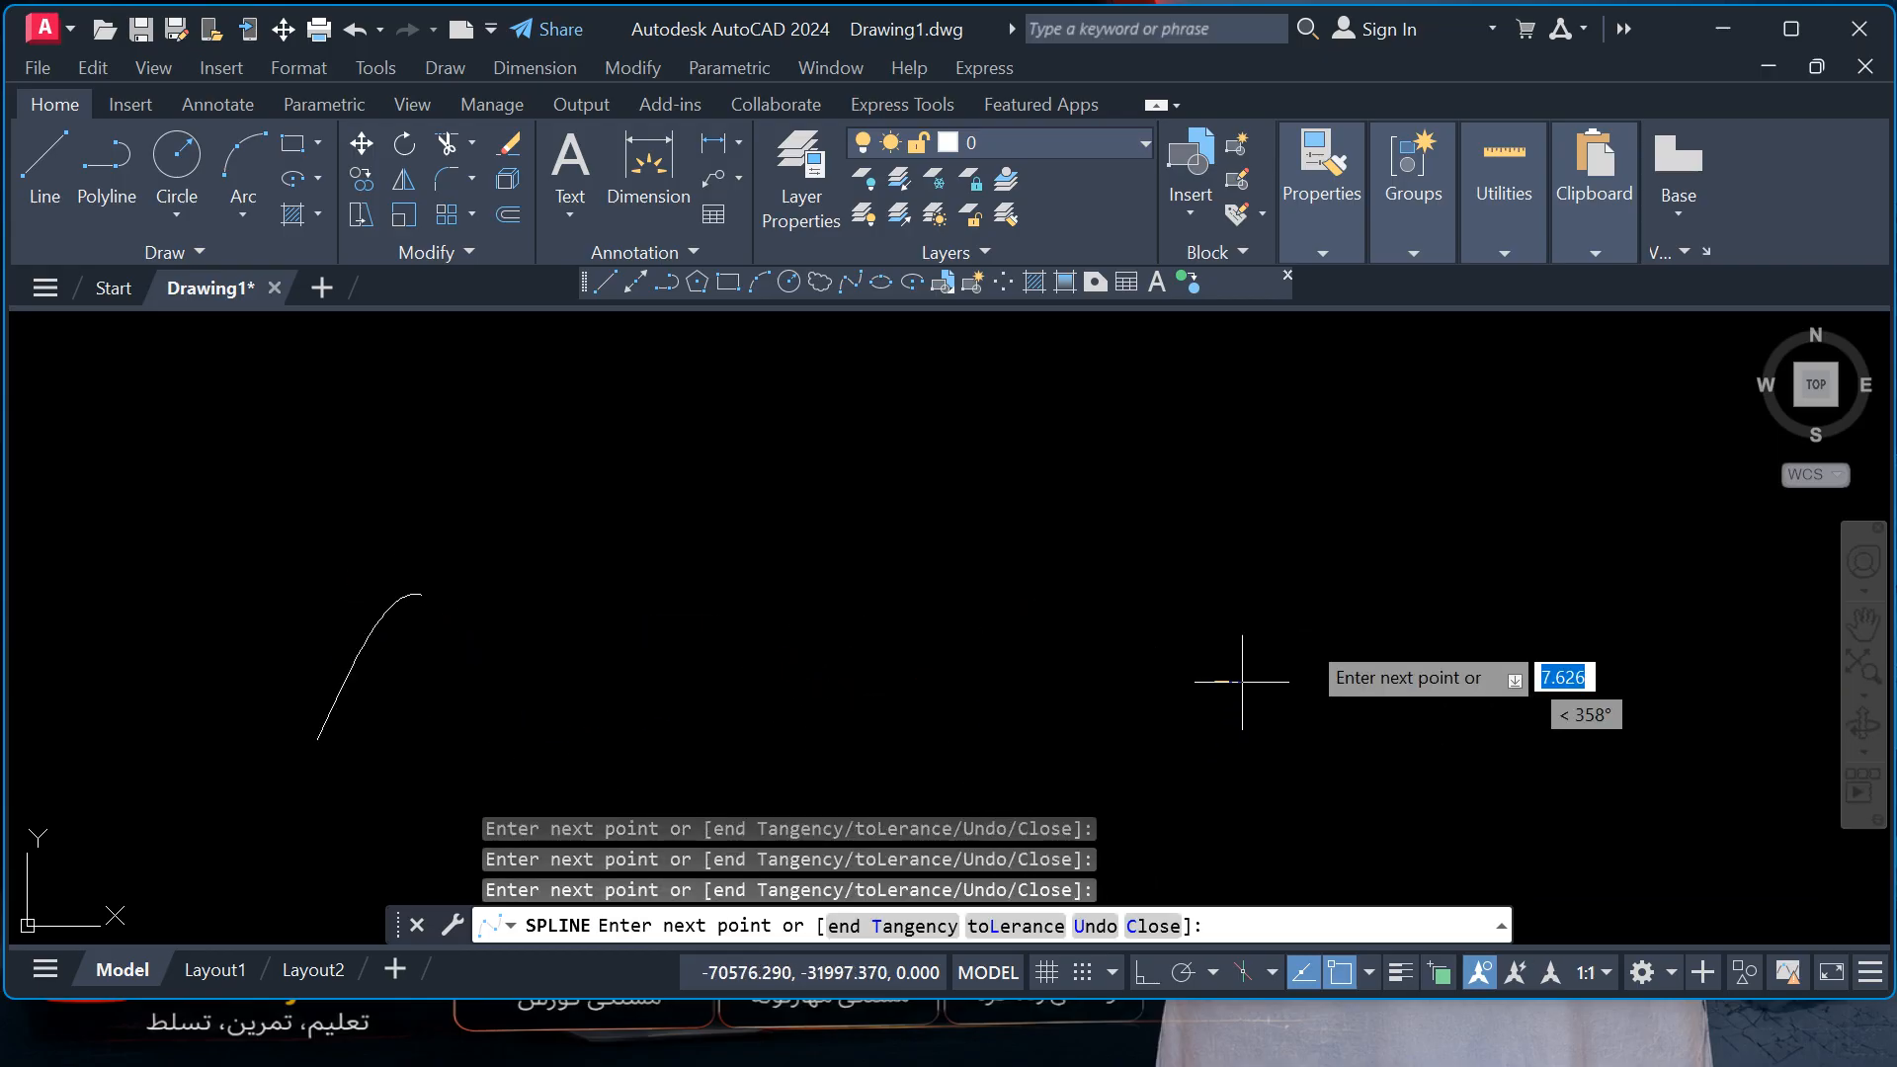
pyautogui.click(1351, 543)
pyautogui.rightClick(1591, 554)
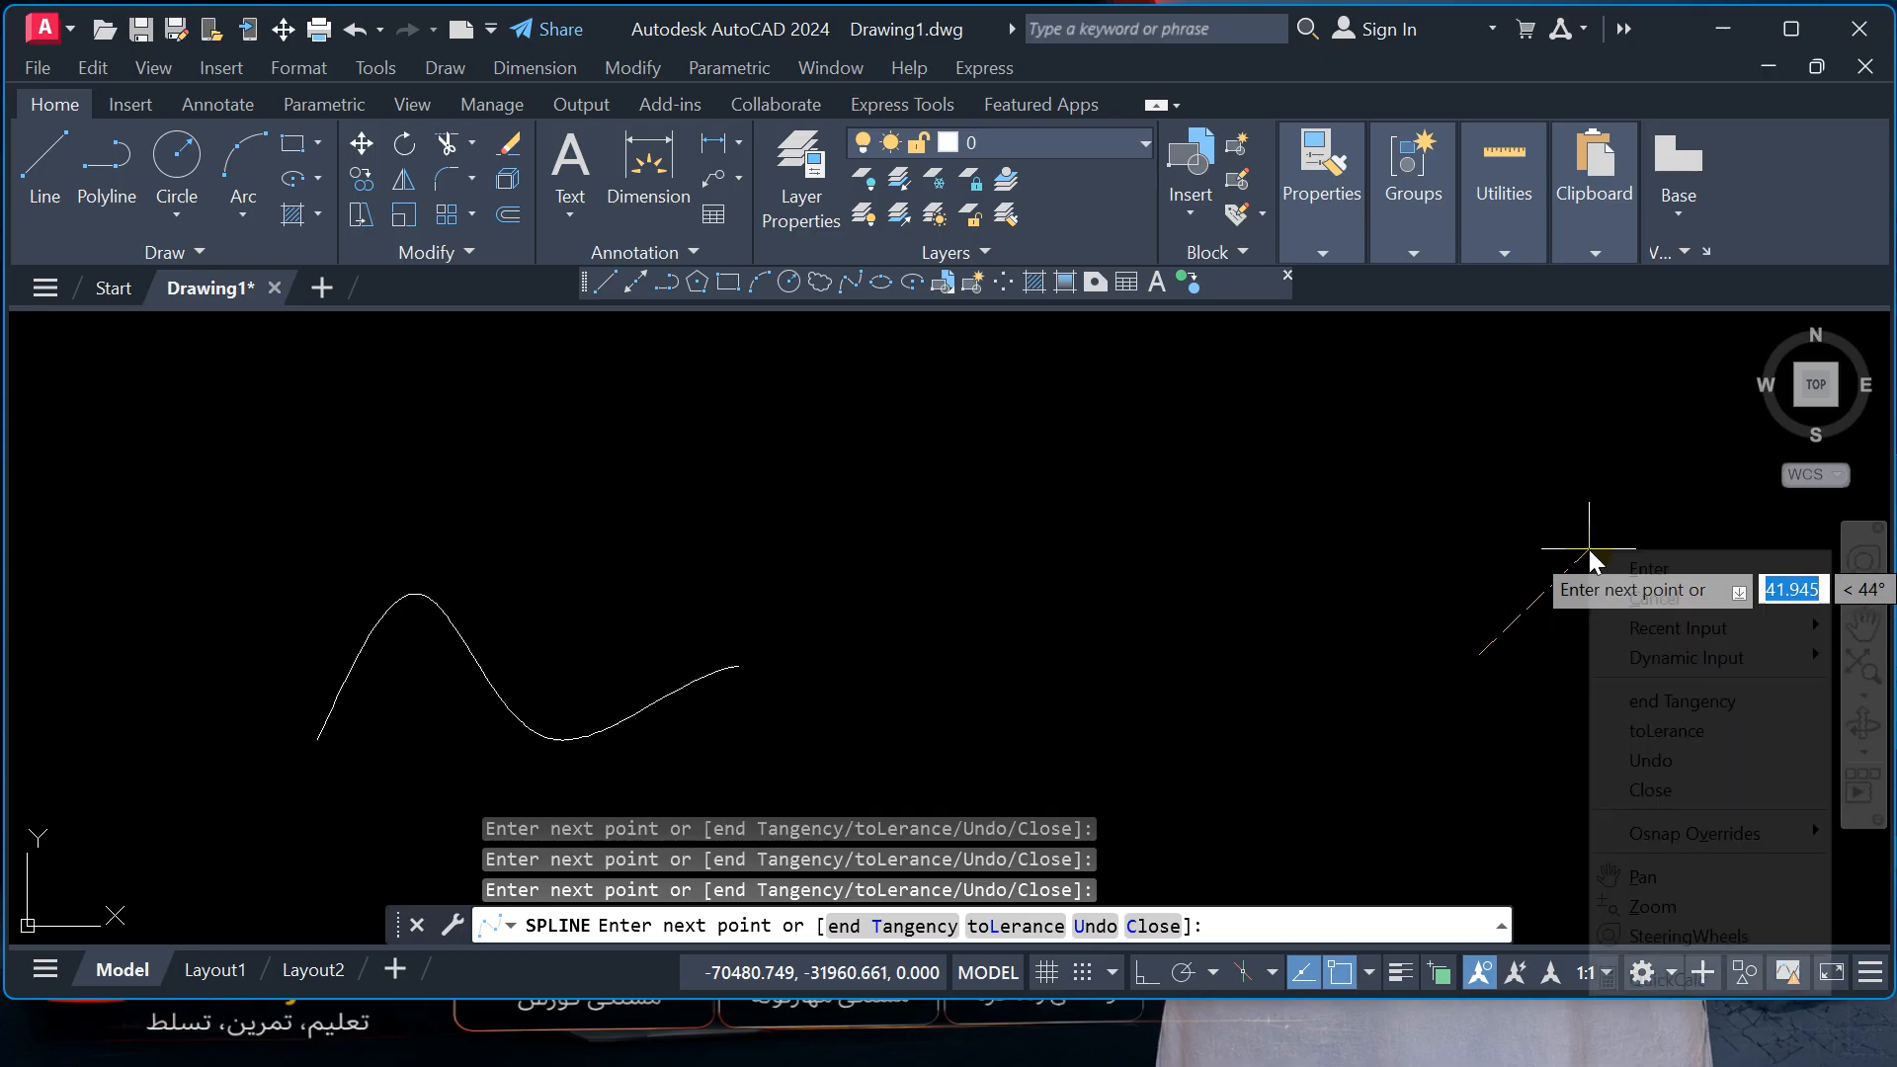
pyautogui.click(1648, 569)
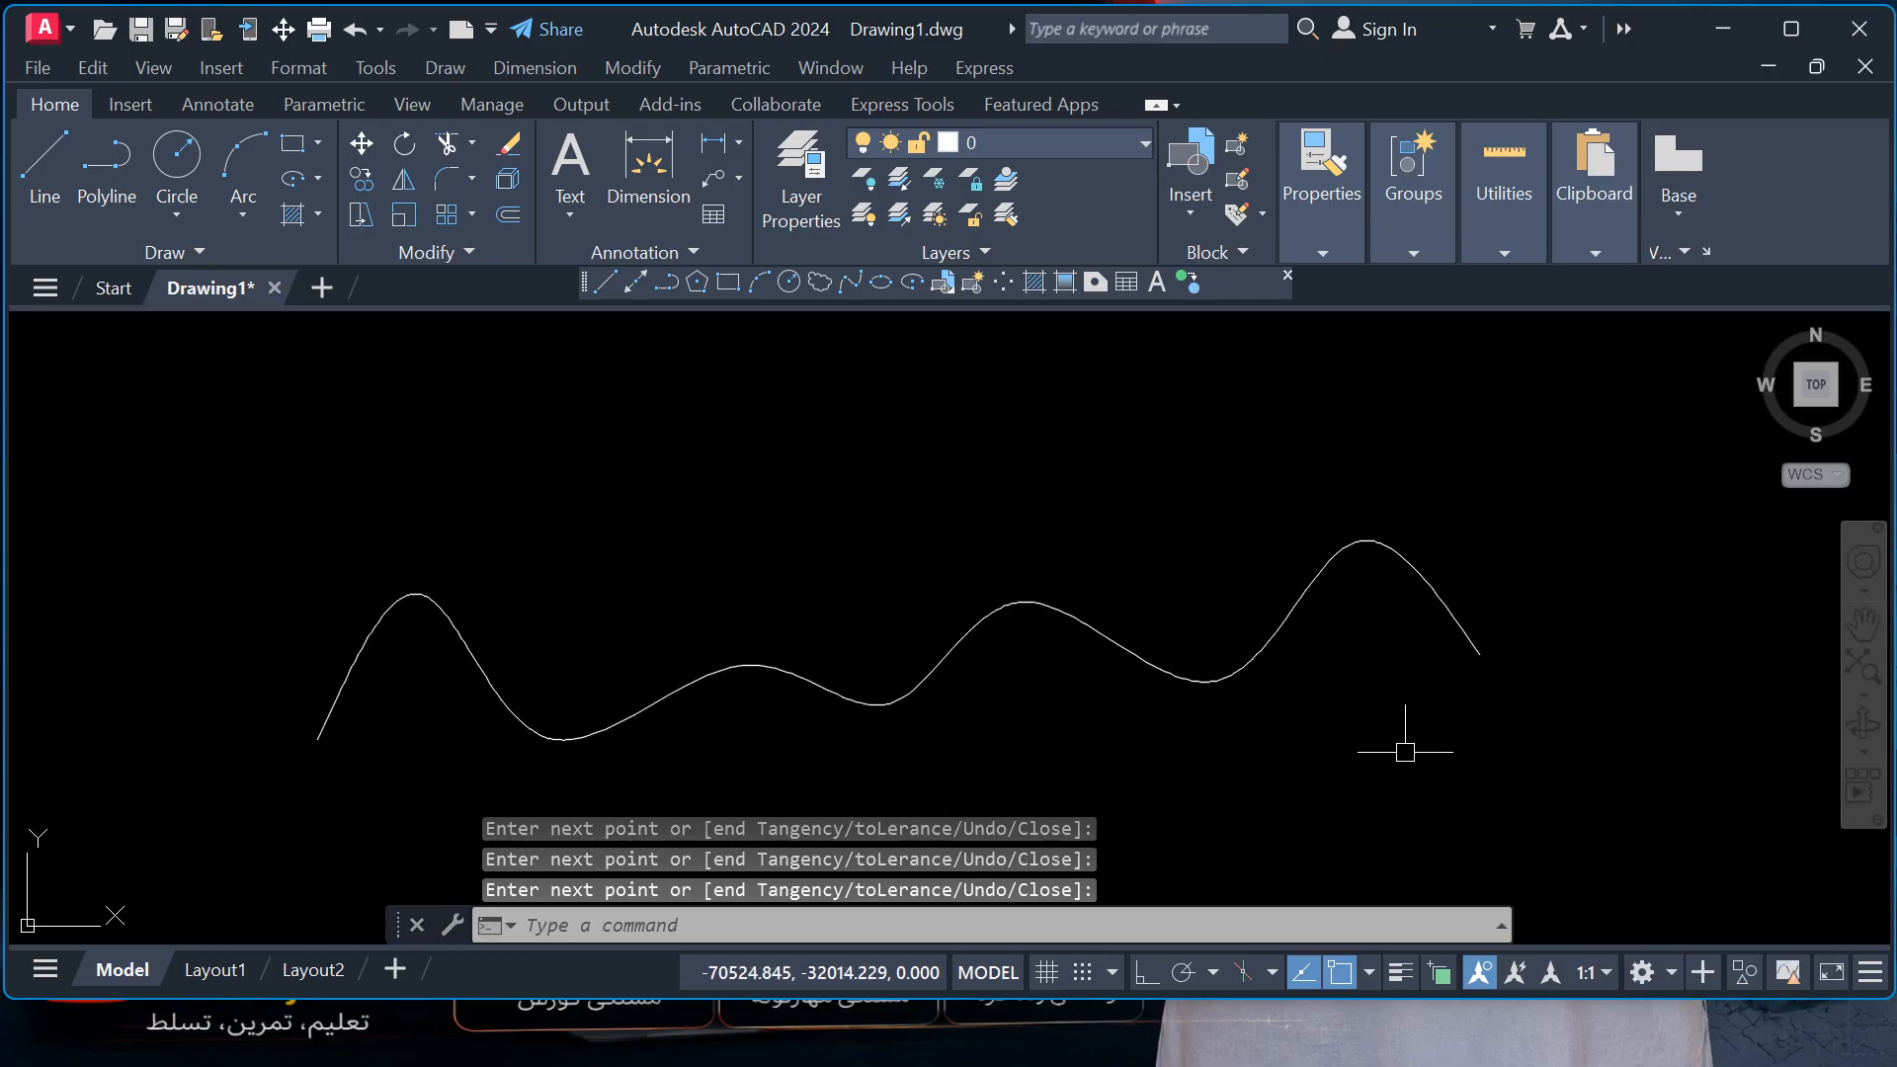
pyautogui.moveTo(1247, 728)
pyautogui.mouseDown(button='middle')
pyautogui.moveTo(1181, 572)
pyautogui.moveTo(1131, 597)
pyautogui.mouseUp(button='middle')
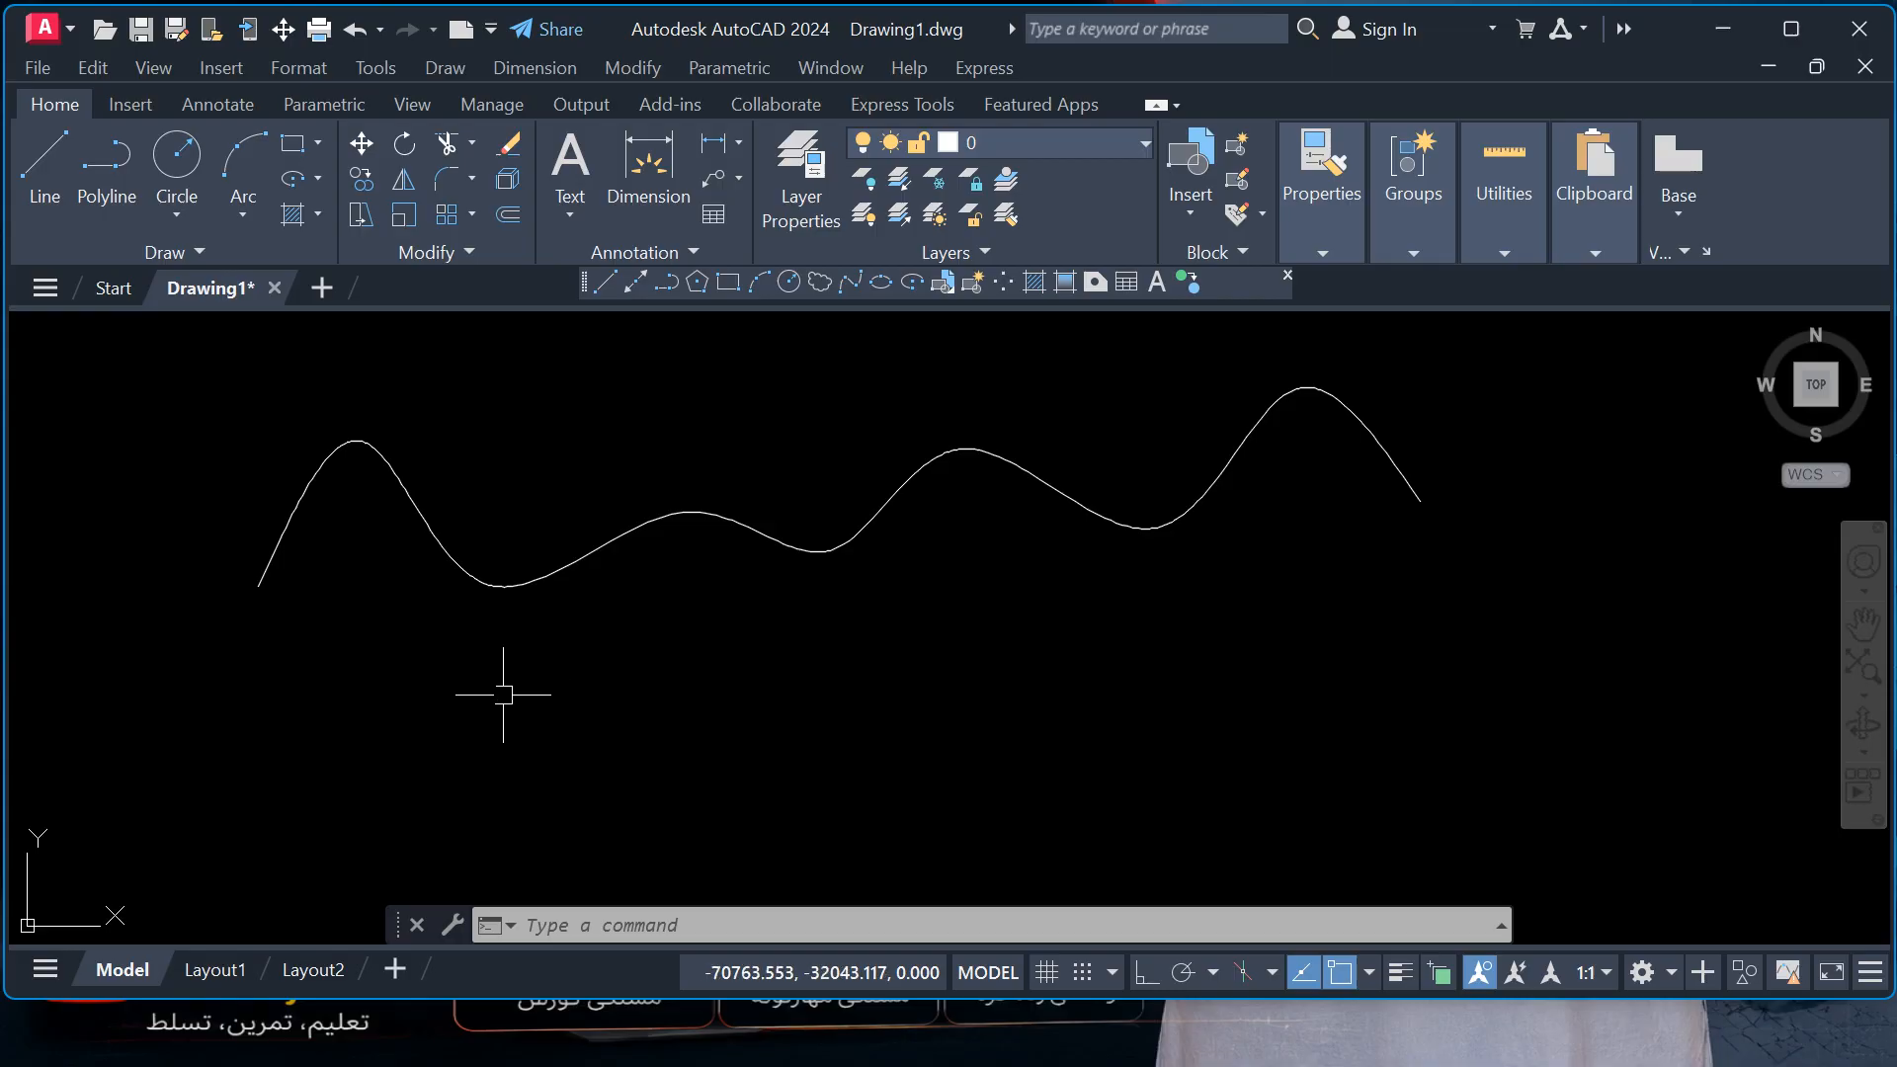
pyautogui.write('d')
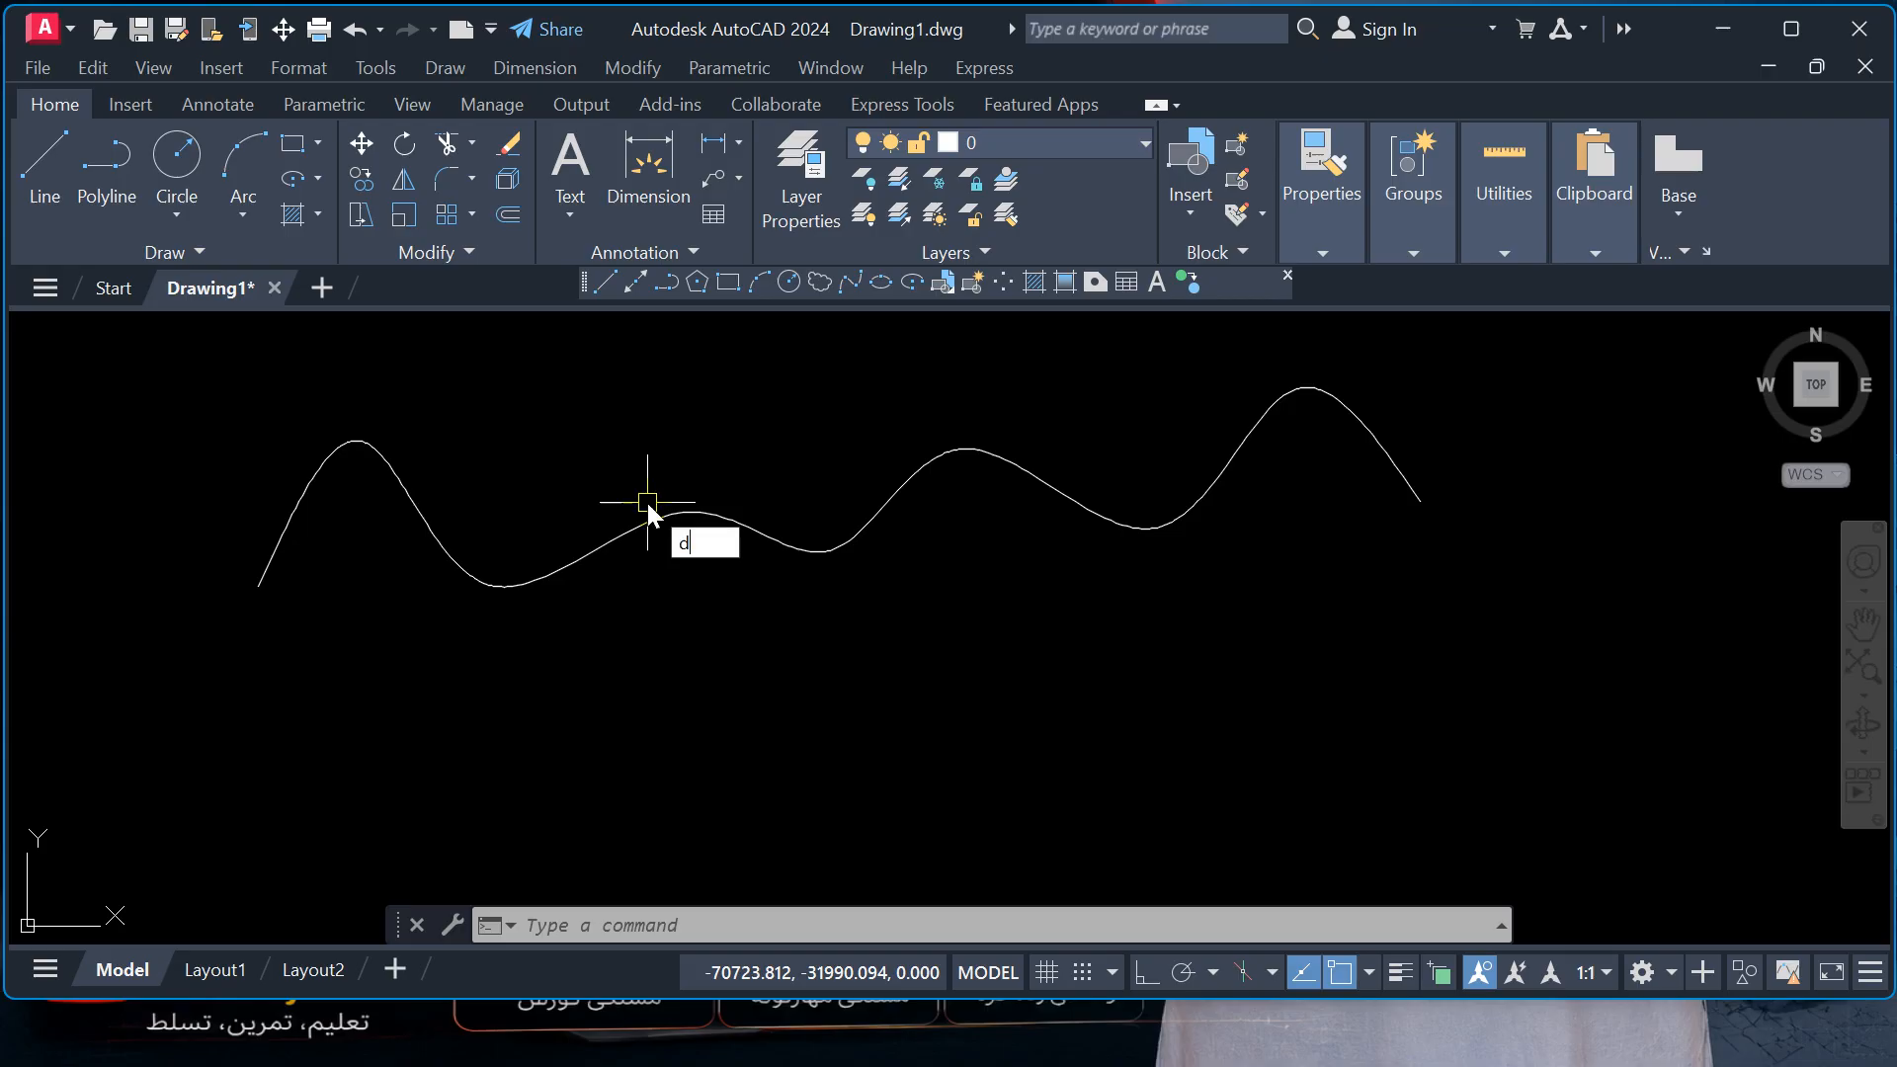
pyautogui.press('Escape')
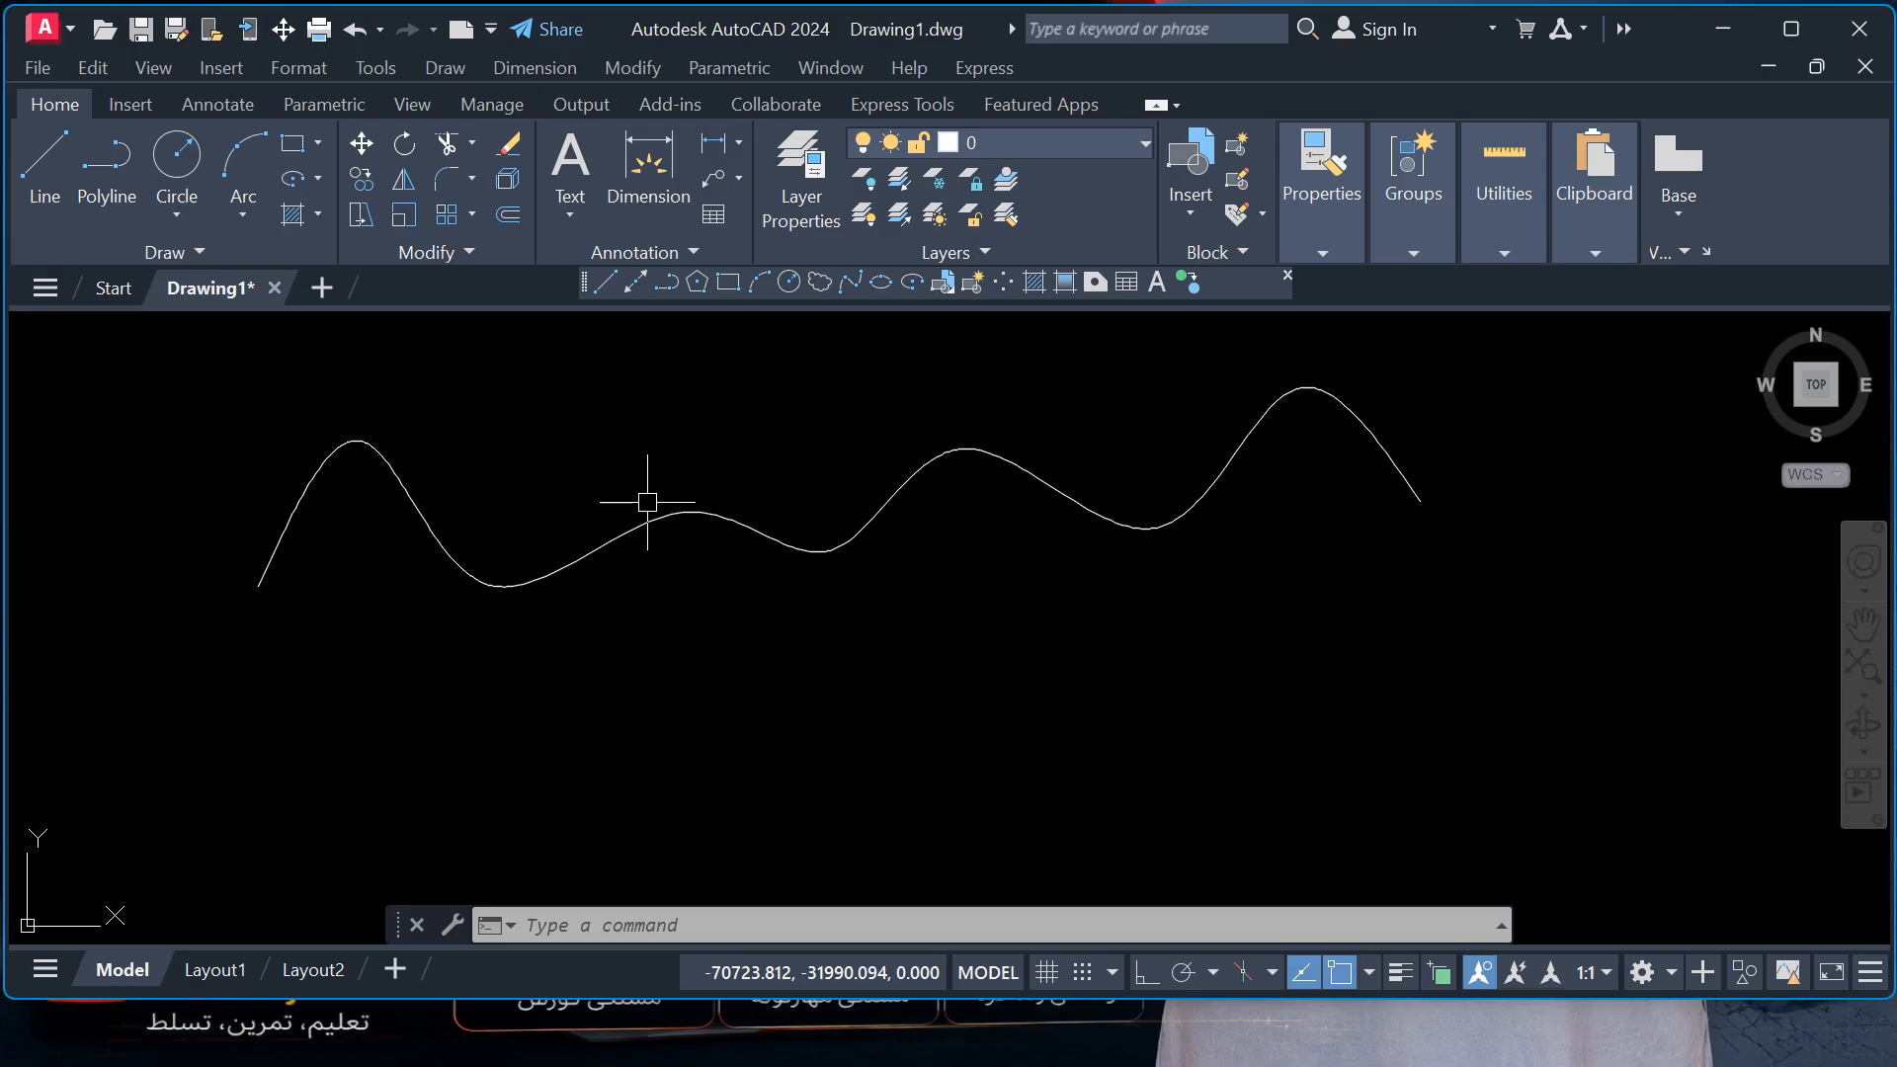
pyautogui.write('di')
pyautogui.press('Return')
pyautogui.click(236, 682)
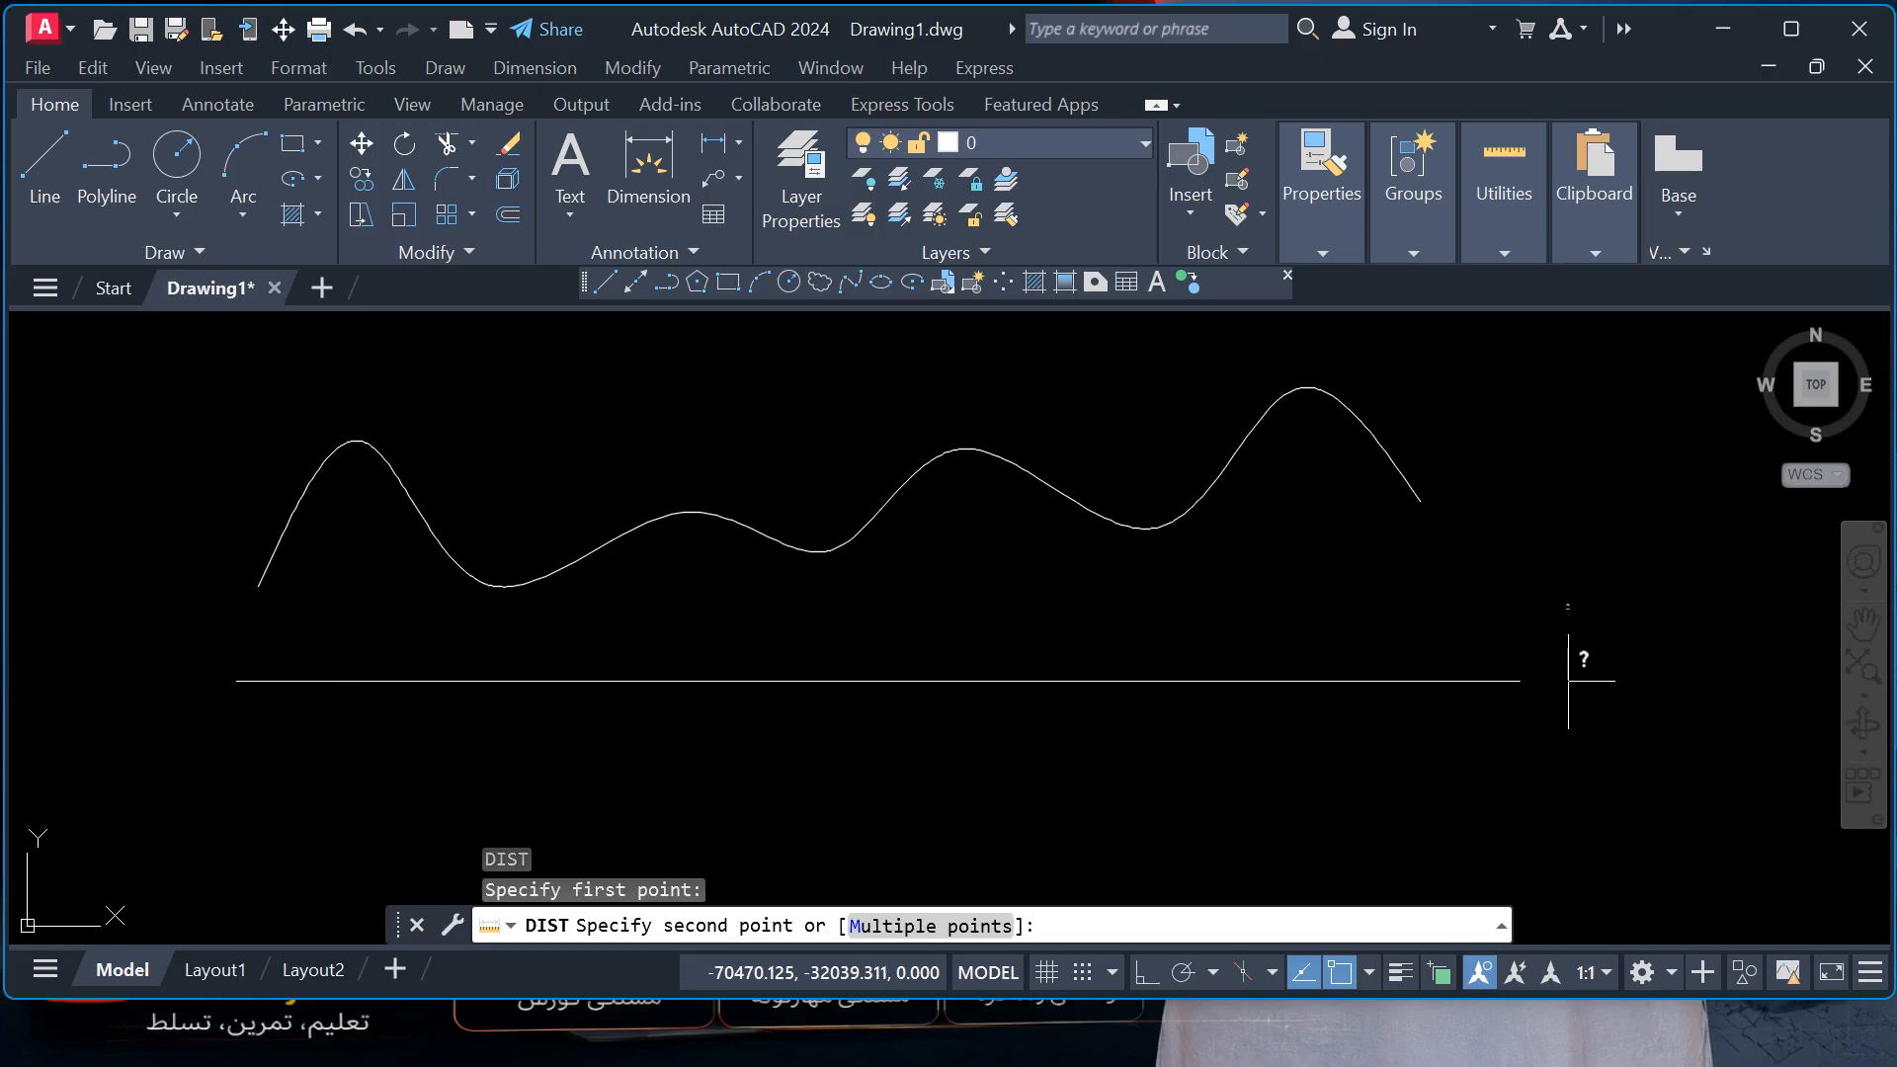
pyautogui.press('Escape')
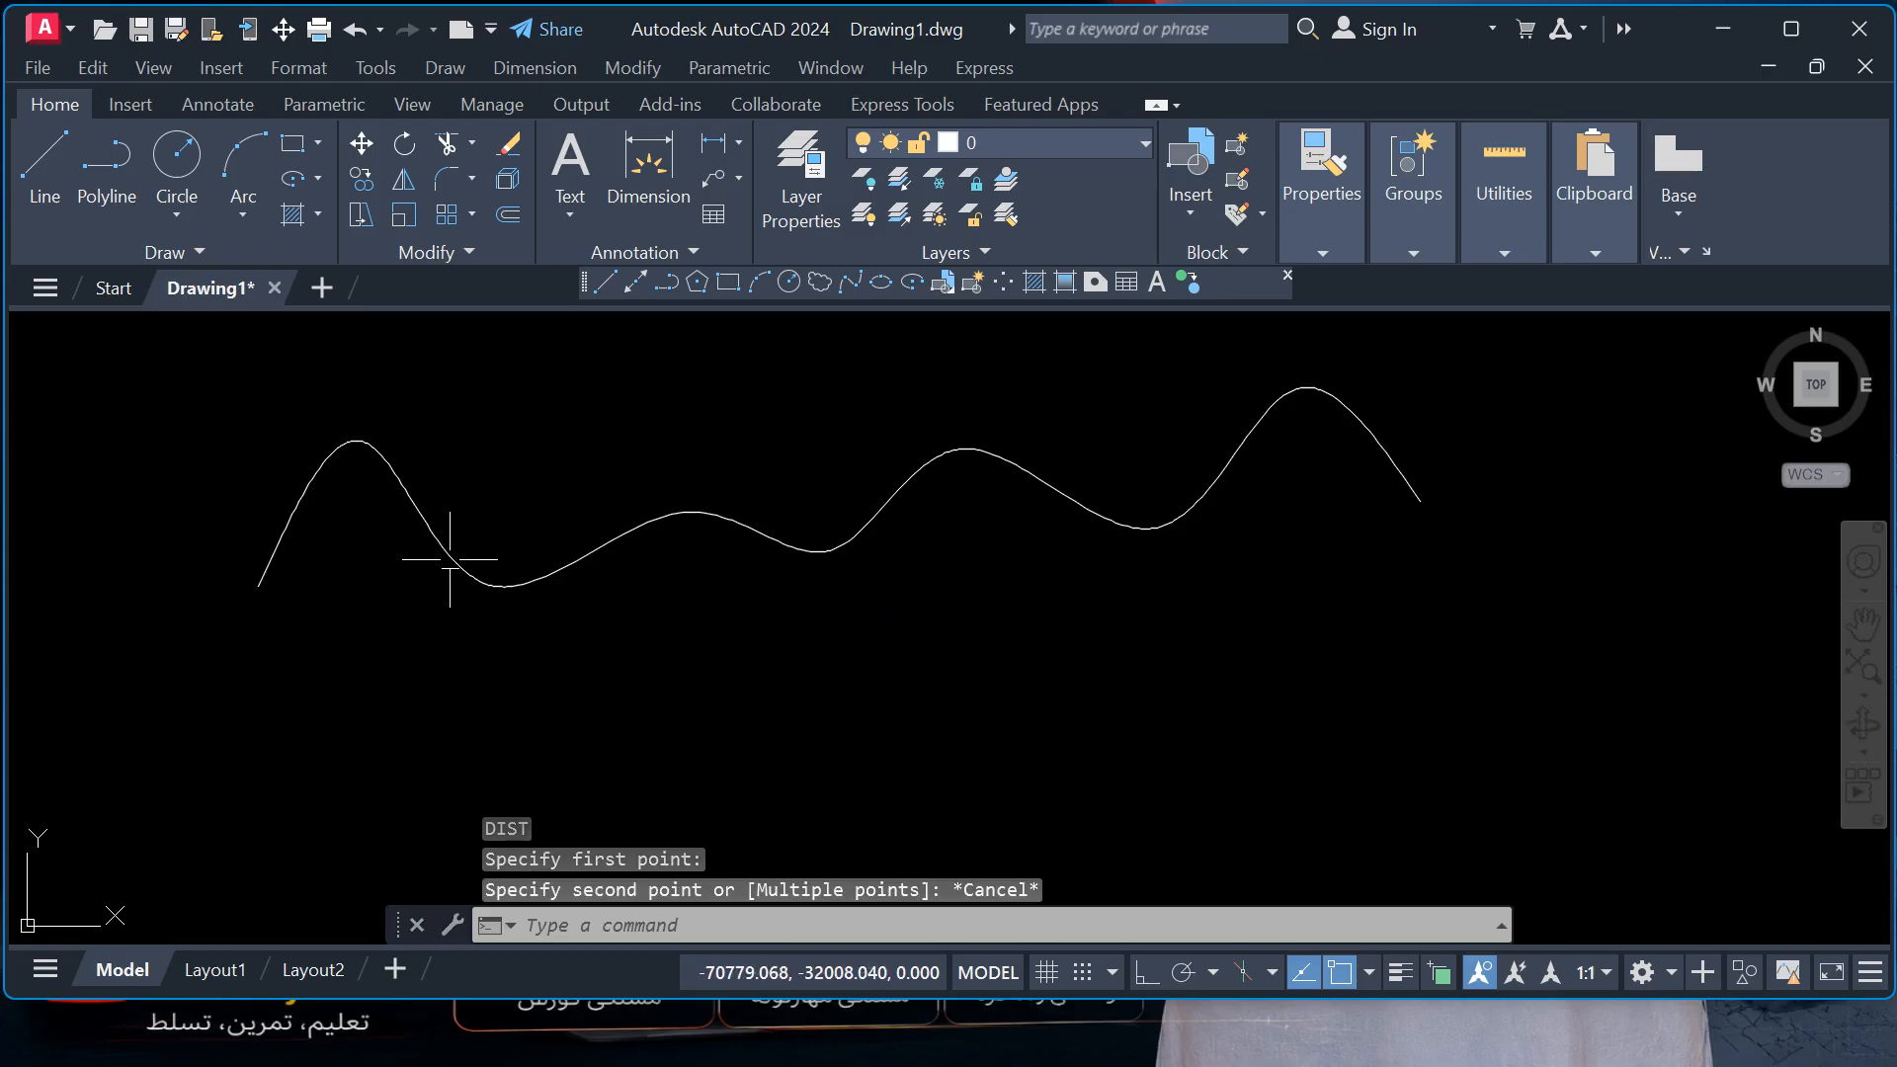
pyautogui.moveTo(435, 573); pyautogui.dragTo(372, 704, button='middle')
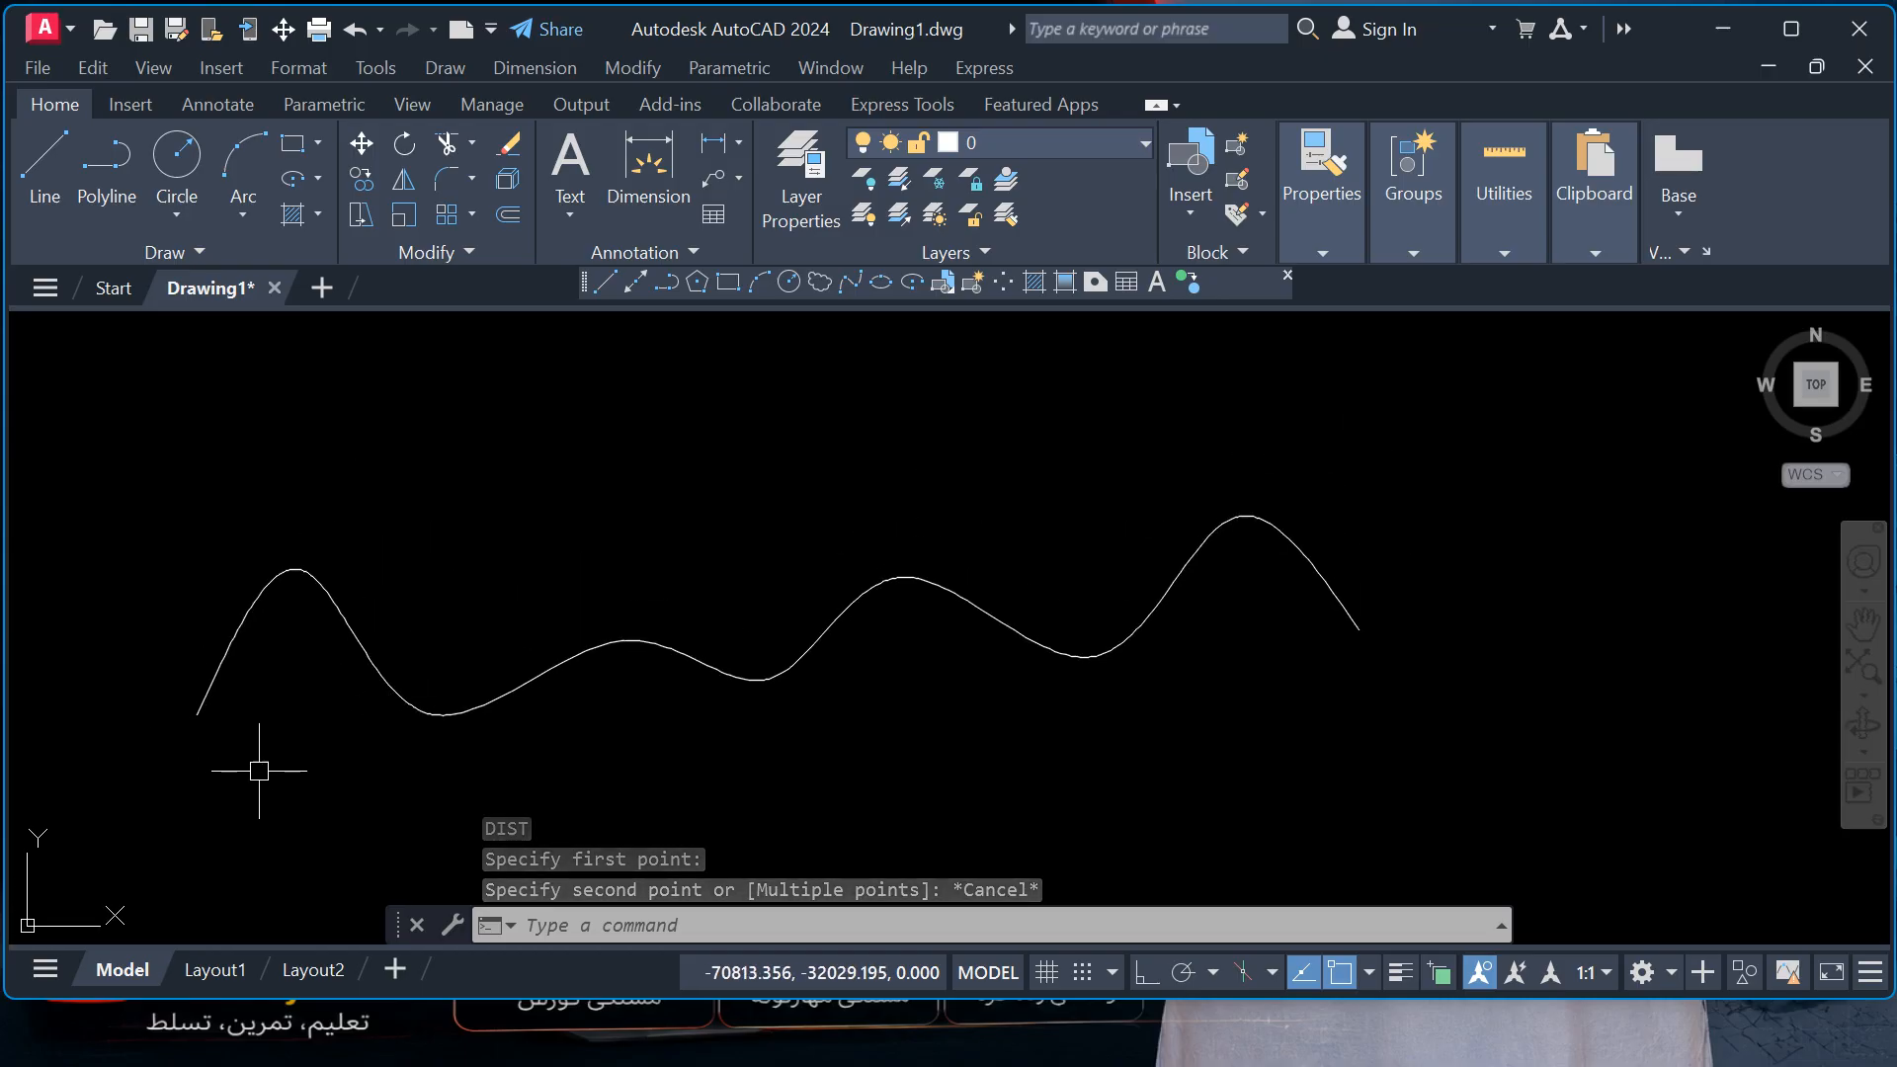
pyautogui.click(231, 249)
pyautogui.press('Escape')
pyautogui.press('Escape')
pyautogui.press('Escape')
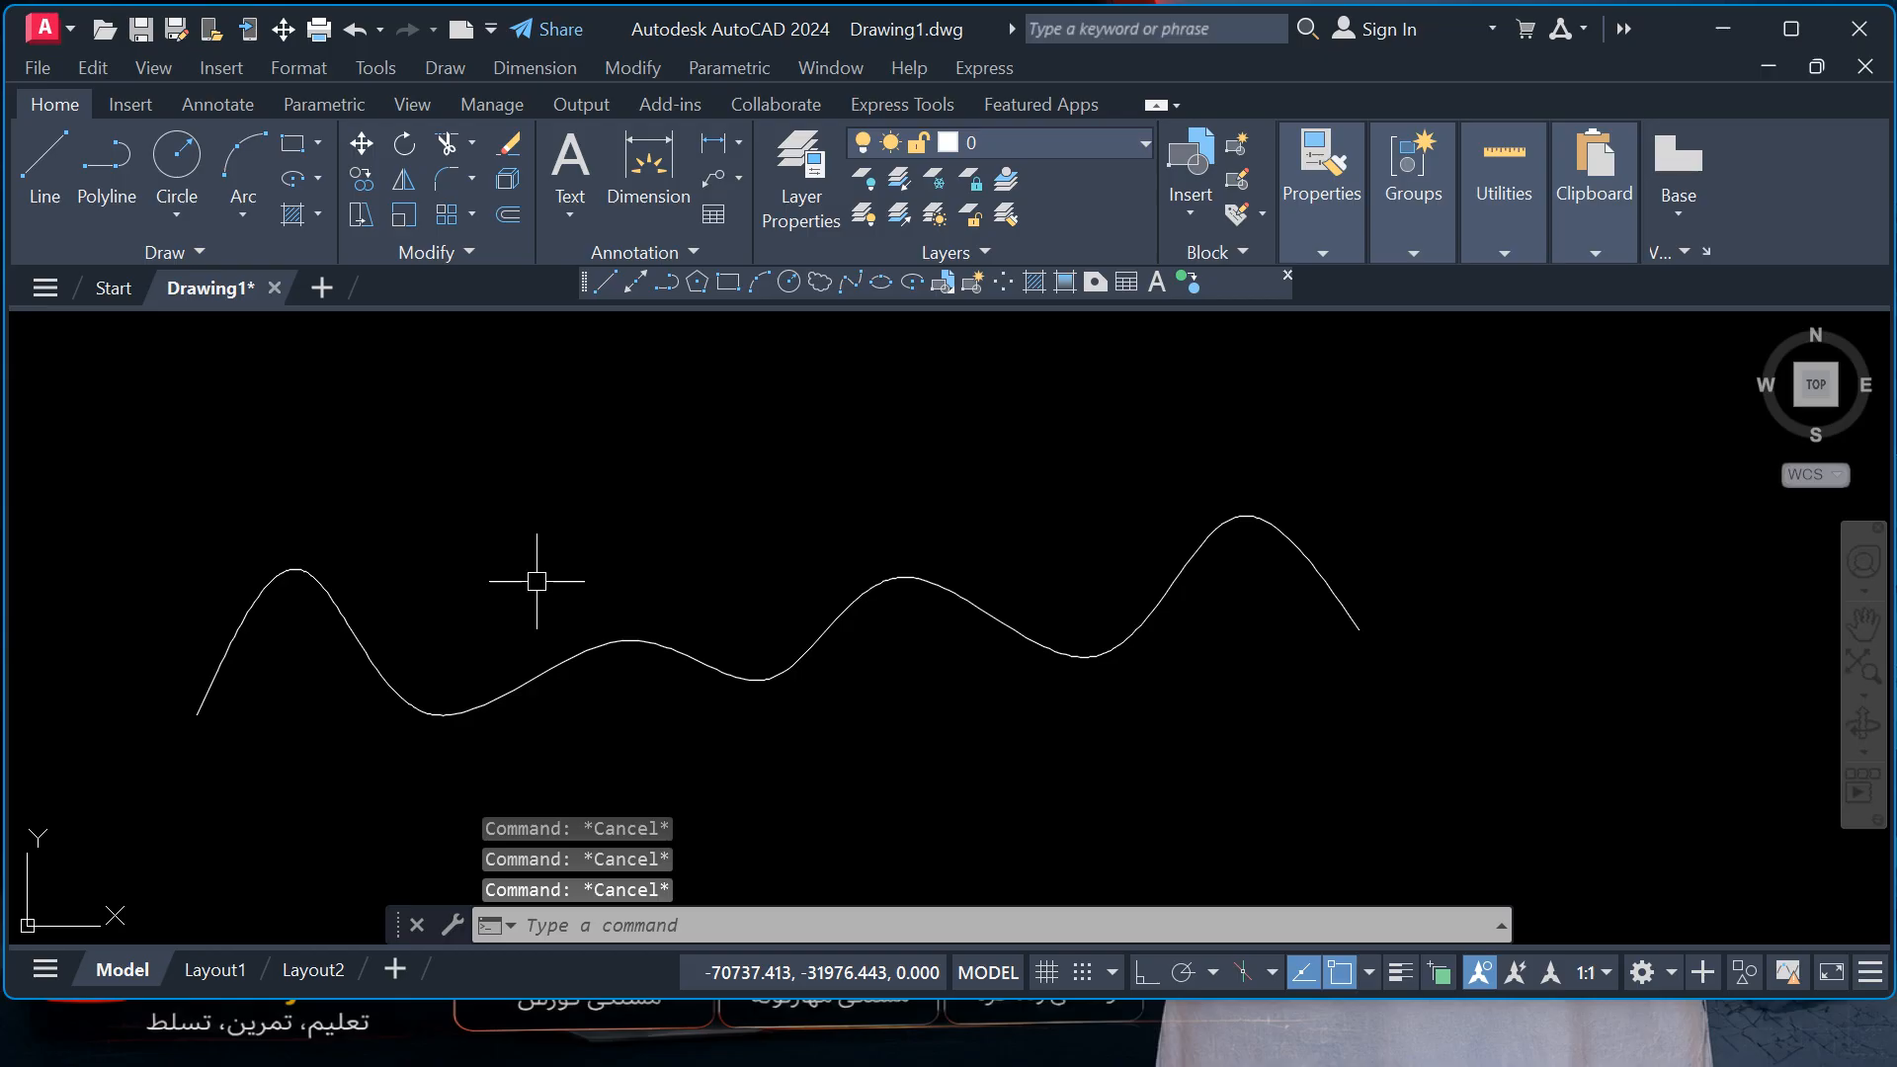
# - Place points along the wavy spline with the Measure command at a segment length of 30
pyautogui.write('ME')
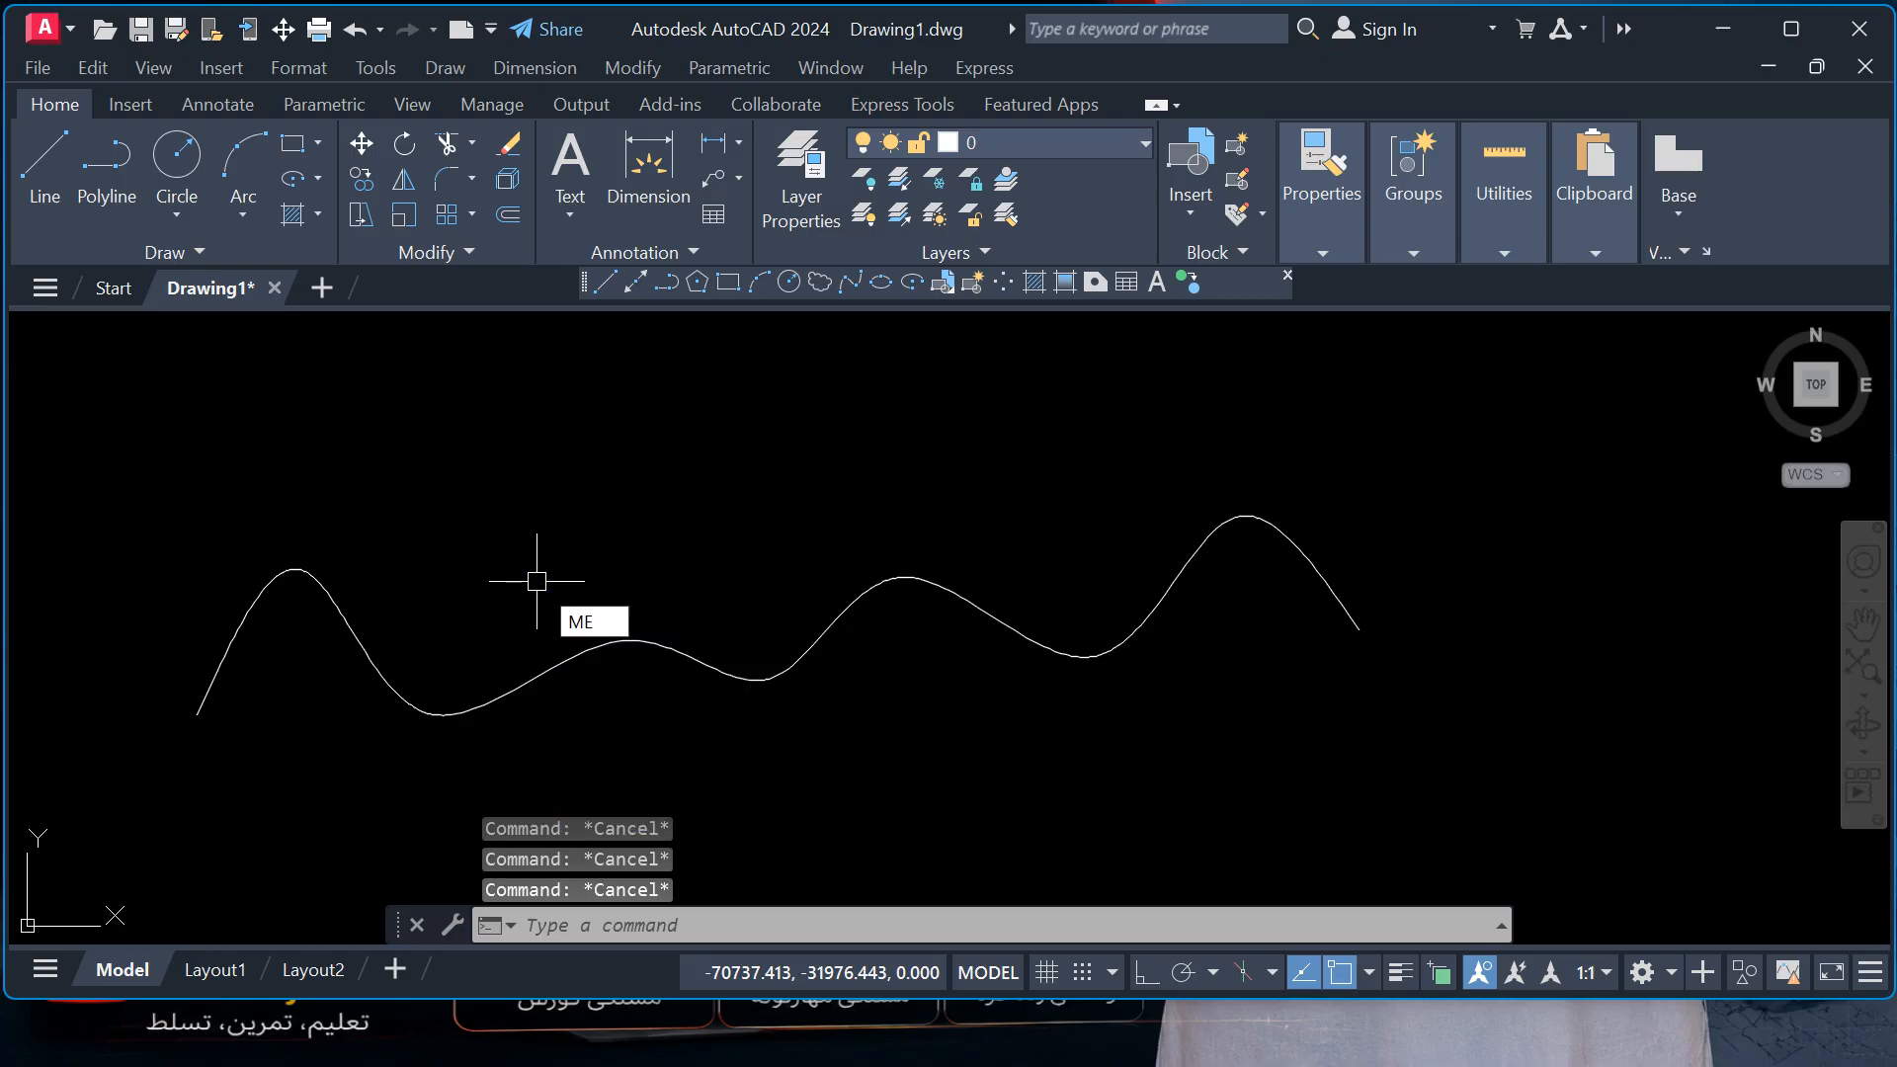
pyautogui.press('Return')
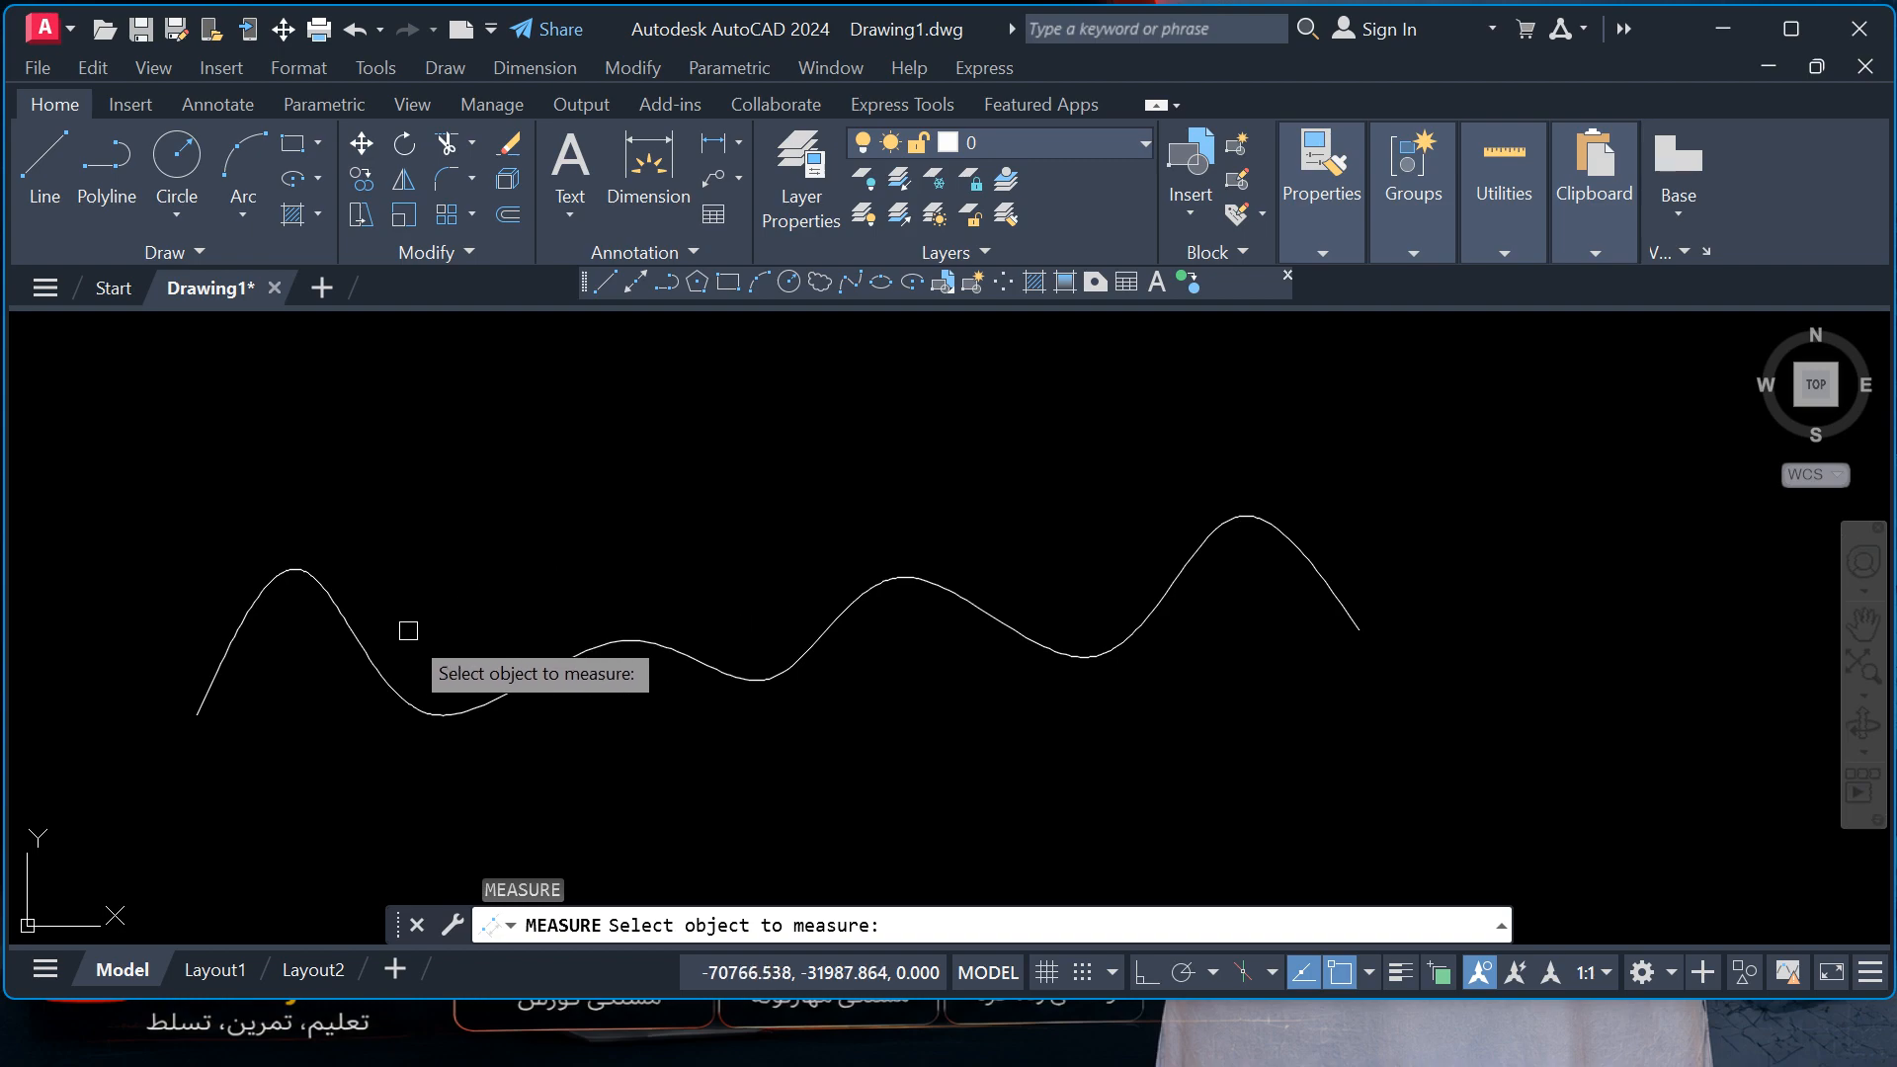
pyautogui.click(349, 628)
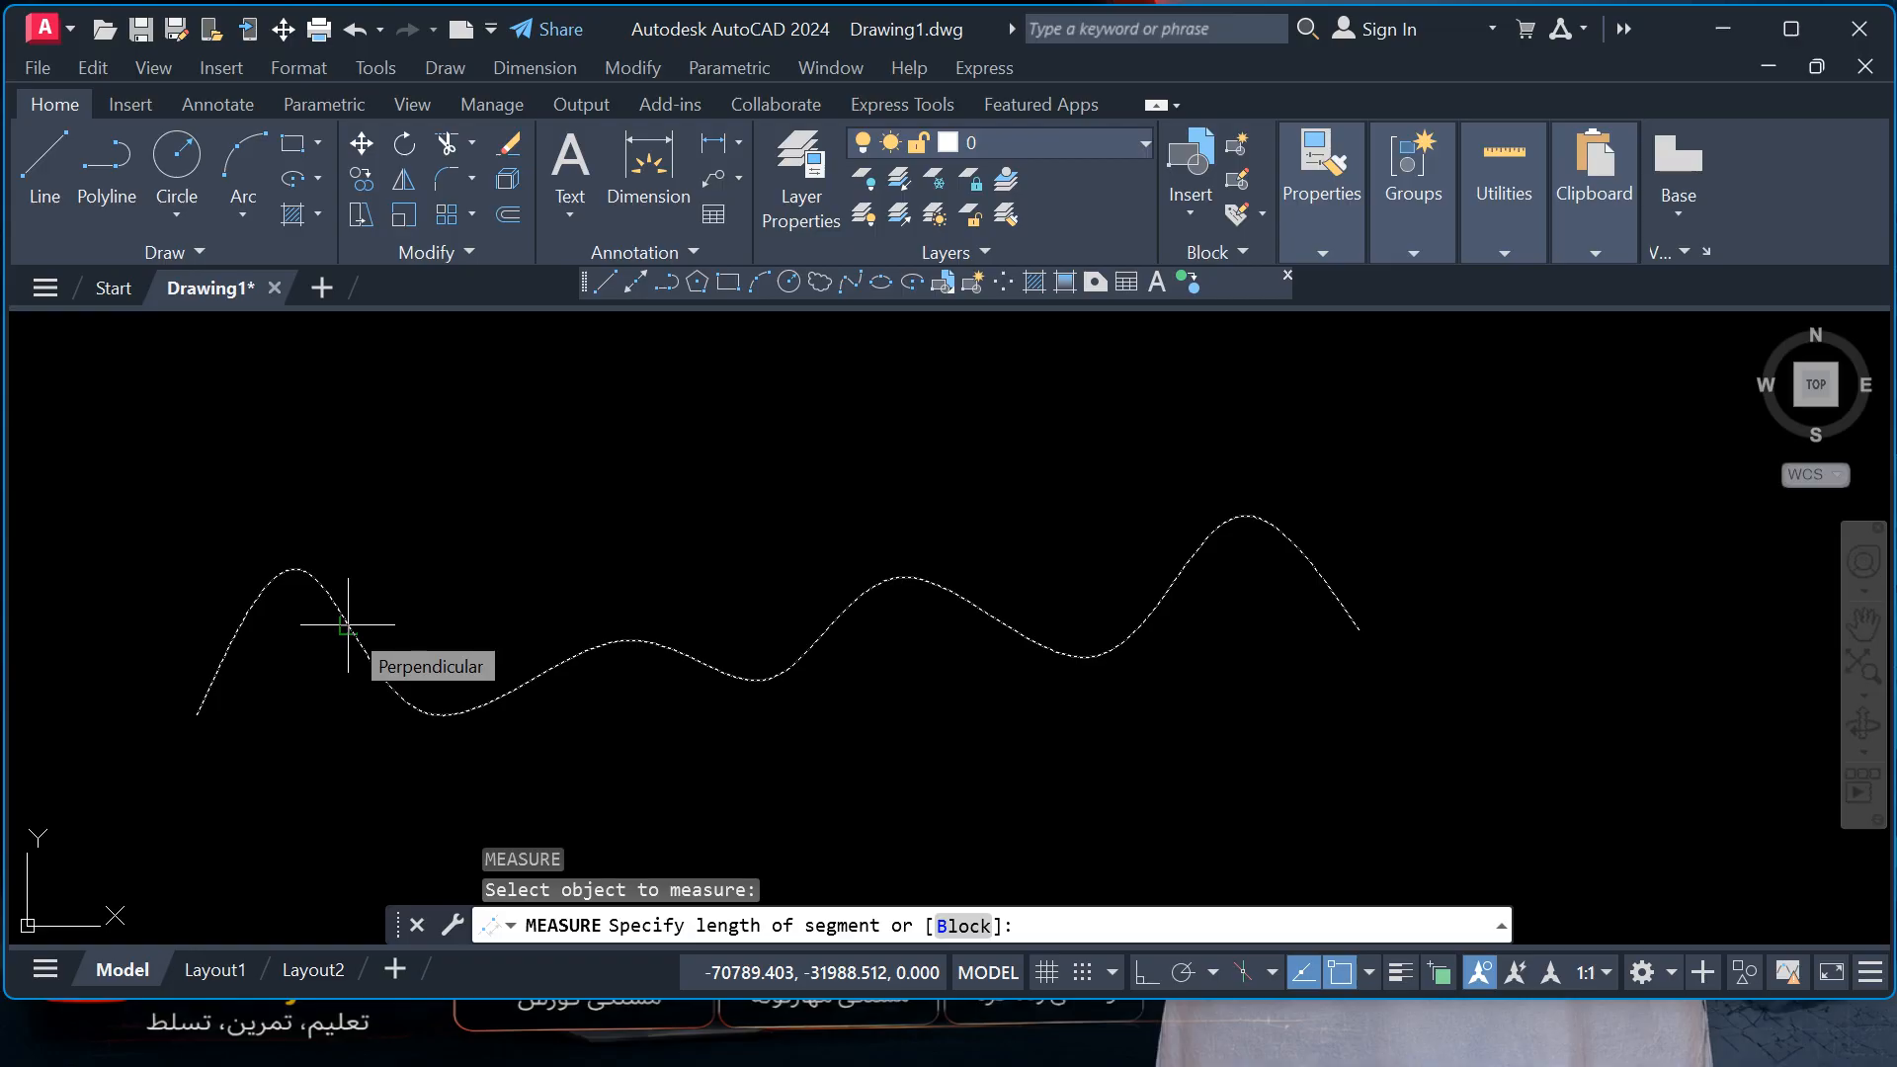
pyautogui.write('3')
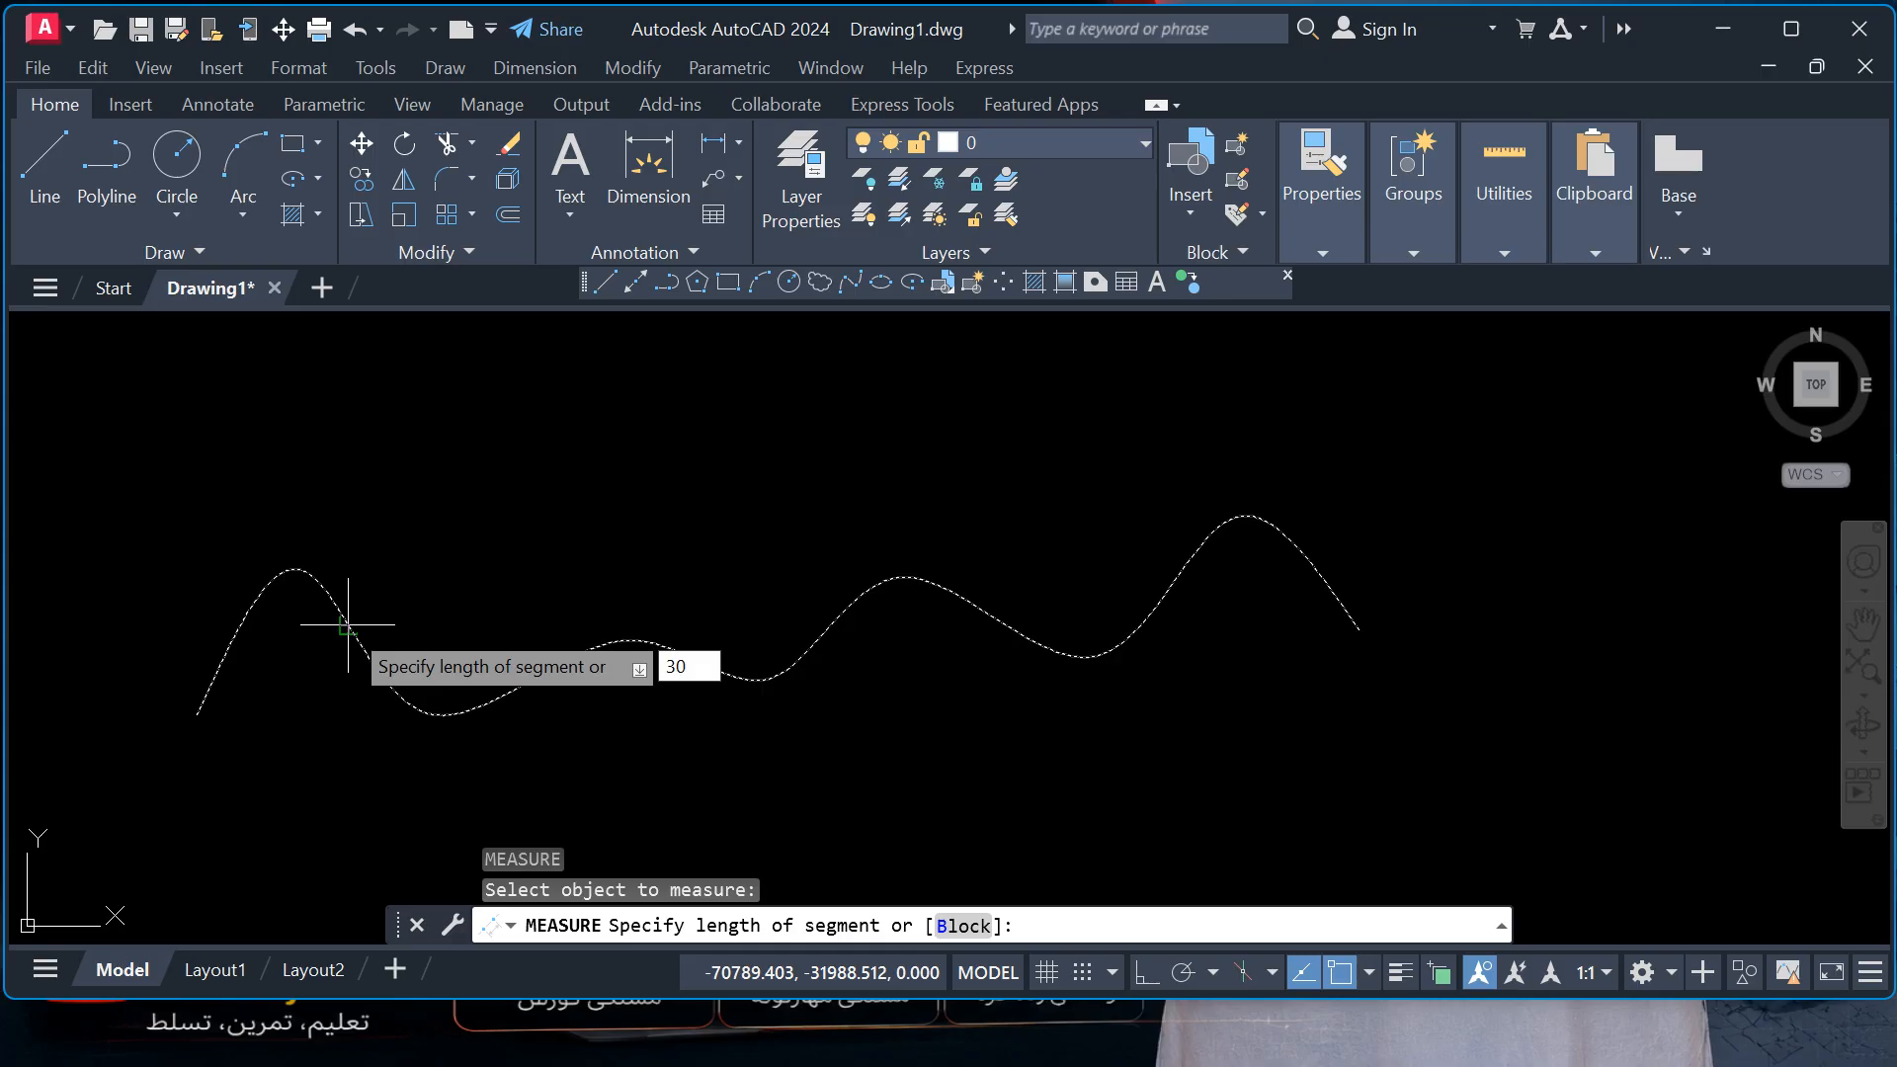
pyautogui.write('0')
pyautogui.press('Return')
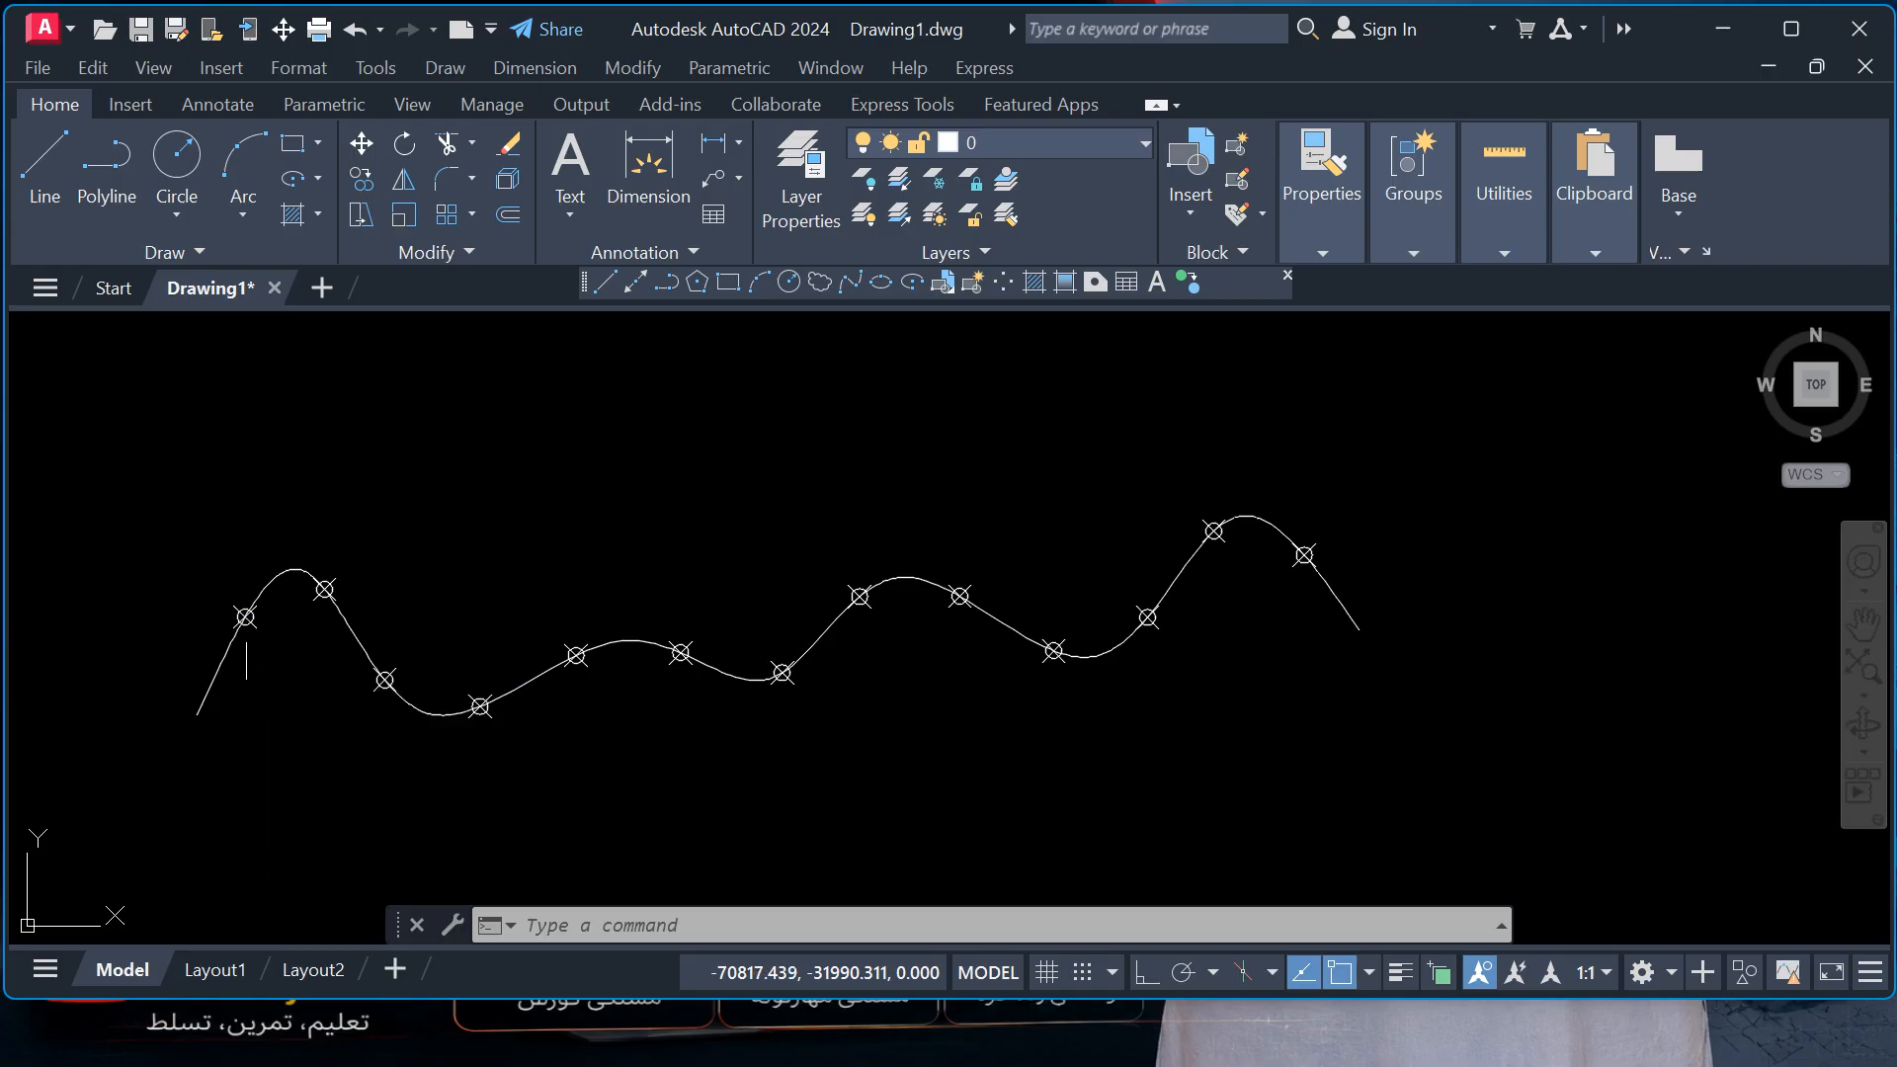
# - Draw a line about 50 units long from the spline's first measured point, going up and slightly left
pyautogui.write('l')
pyautogui.press('Return')
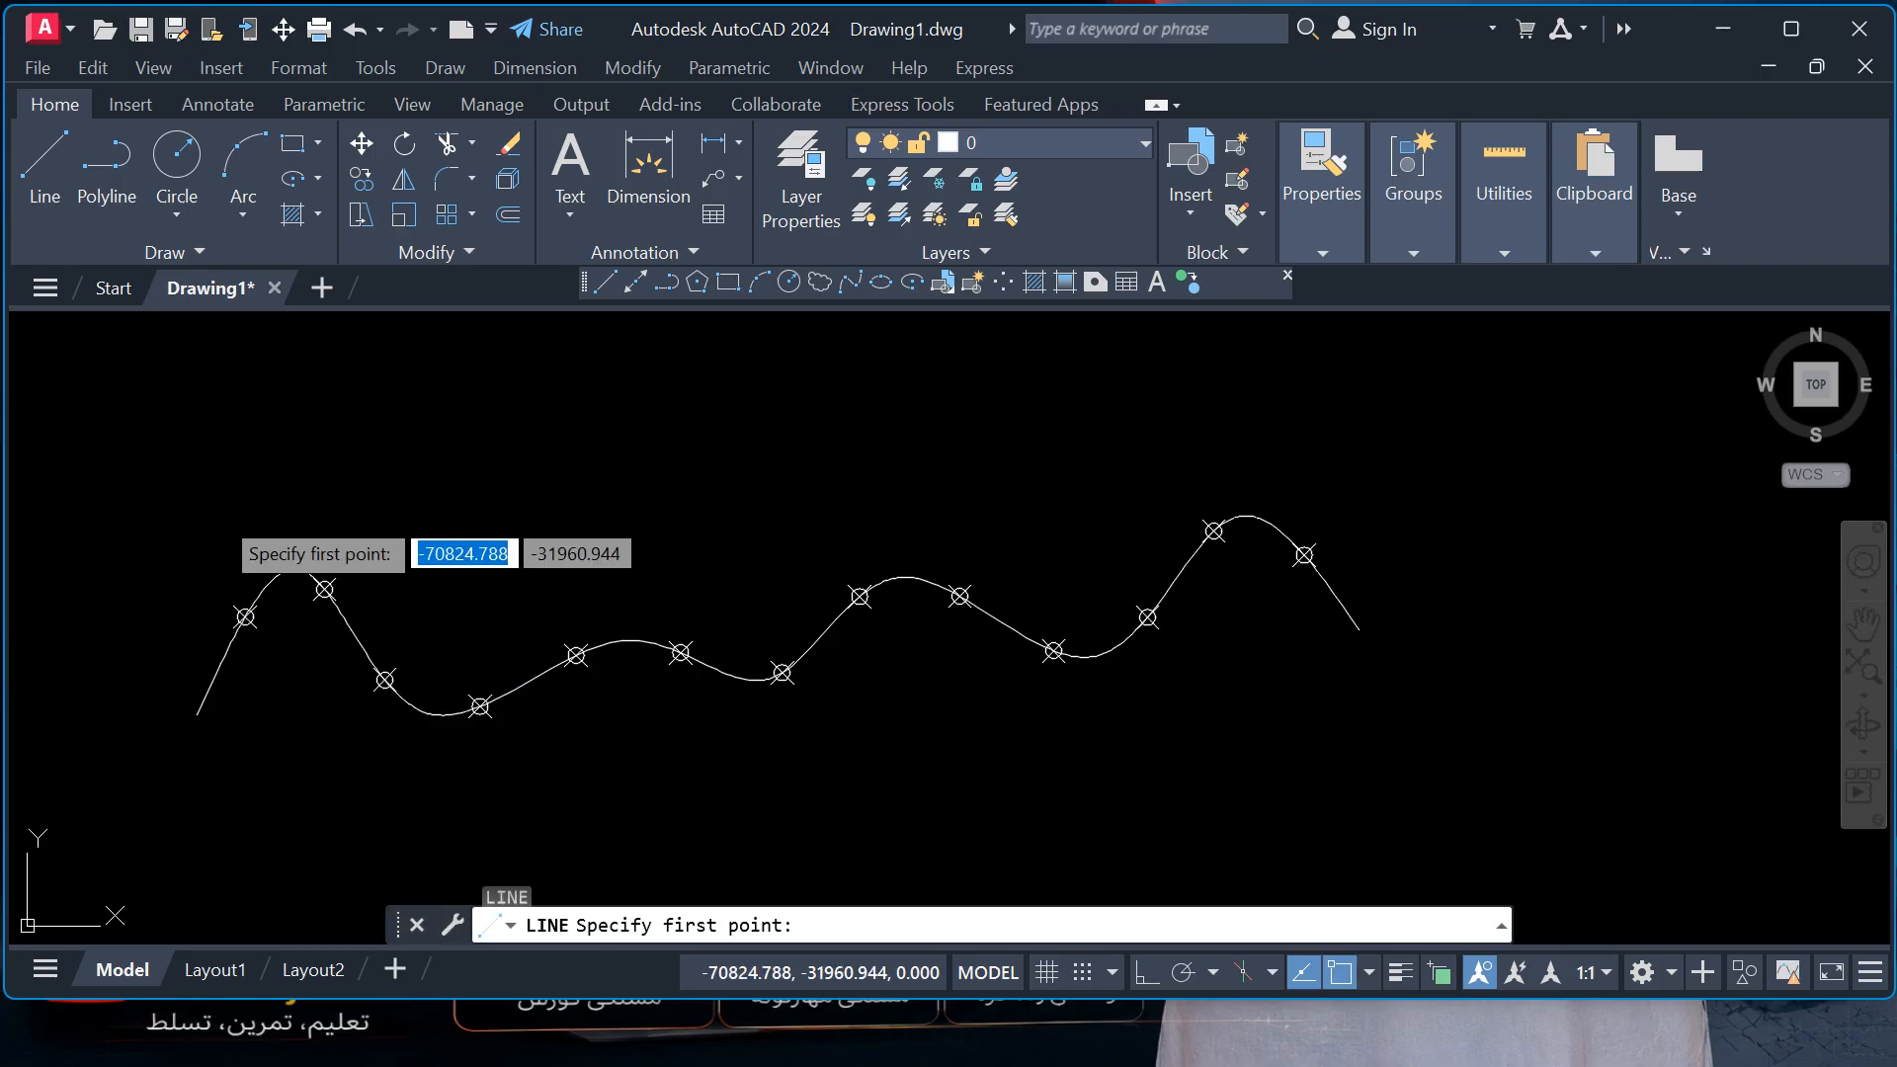
pyautogui.click(245, 617)
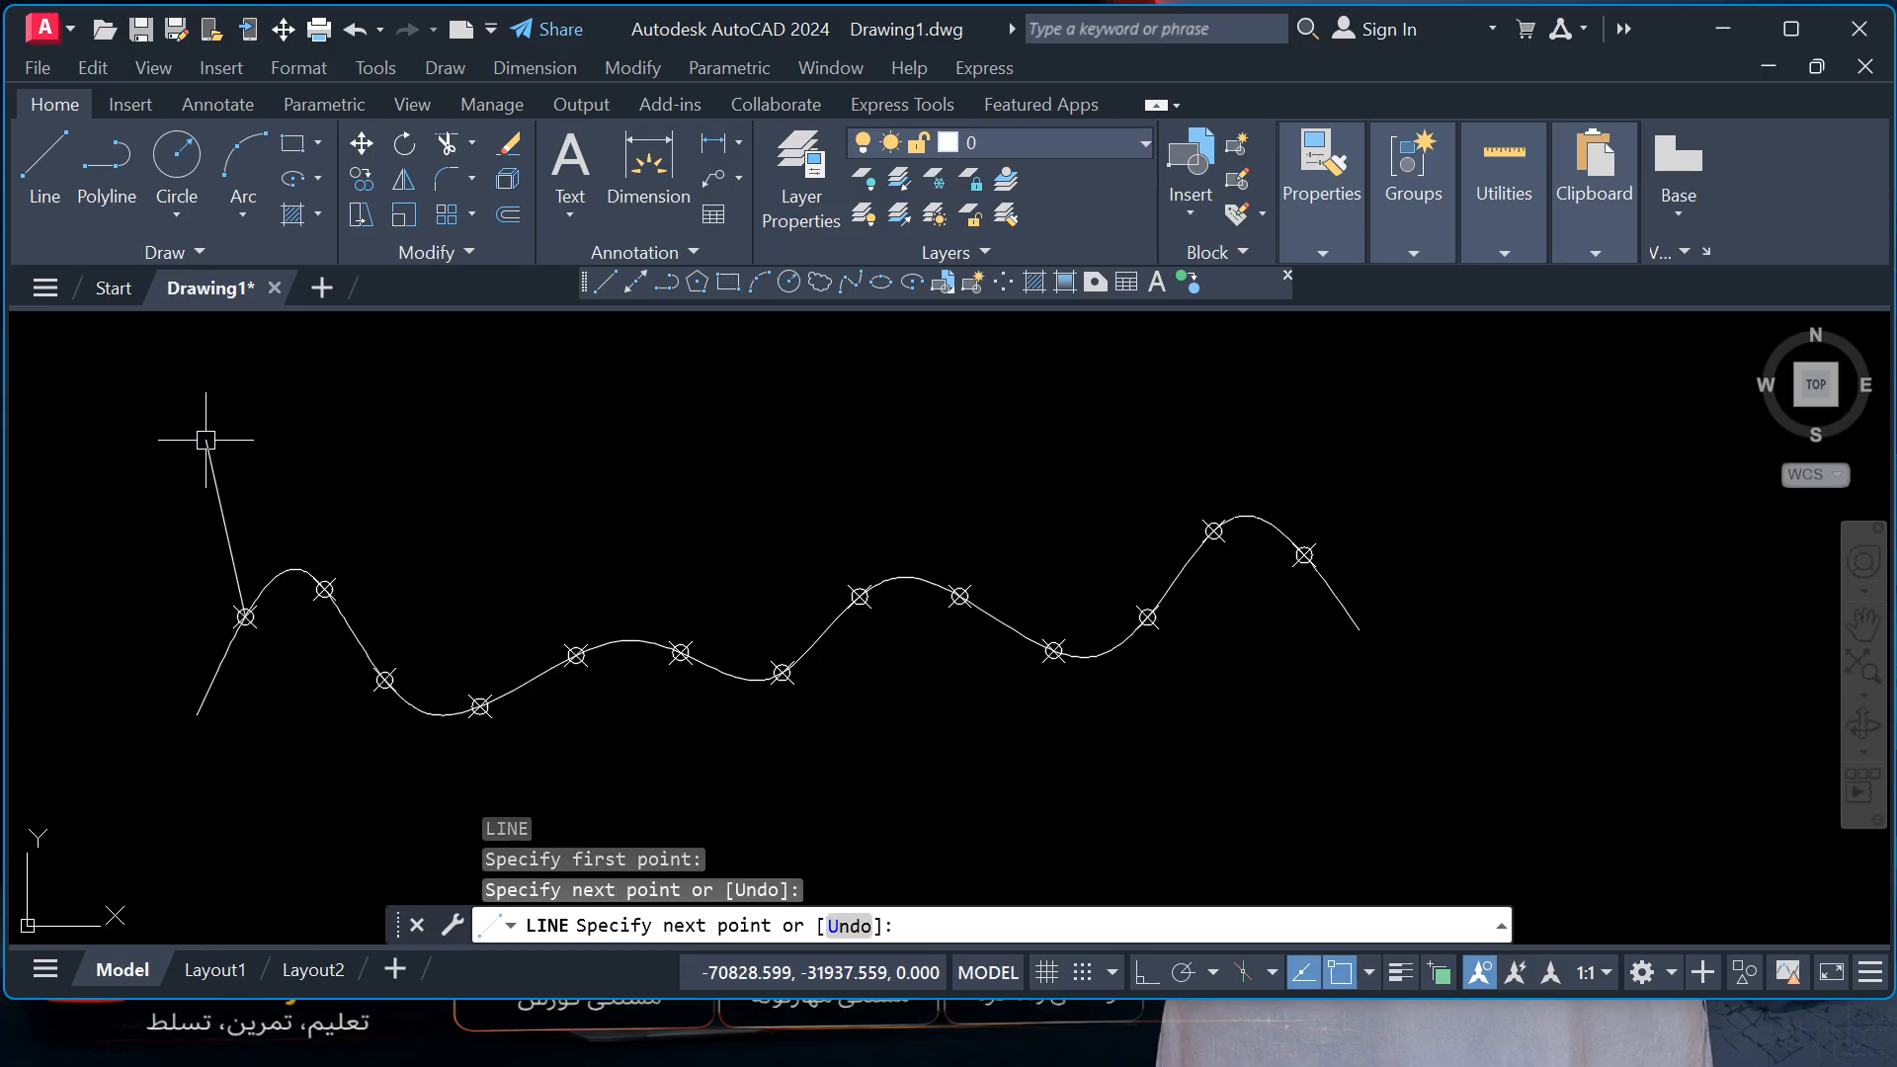
pyautogui.press('Escape')
# - Copy the slanted line, based at the first measured point, onto every other measured point along the spline
pyautogui.click(234, 556)
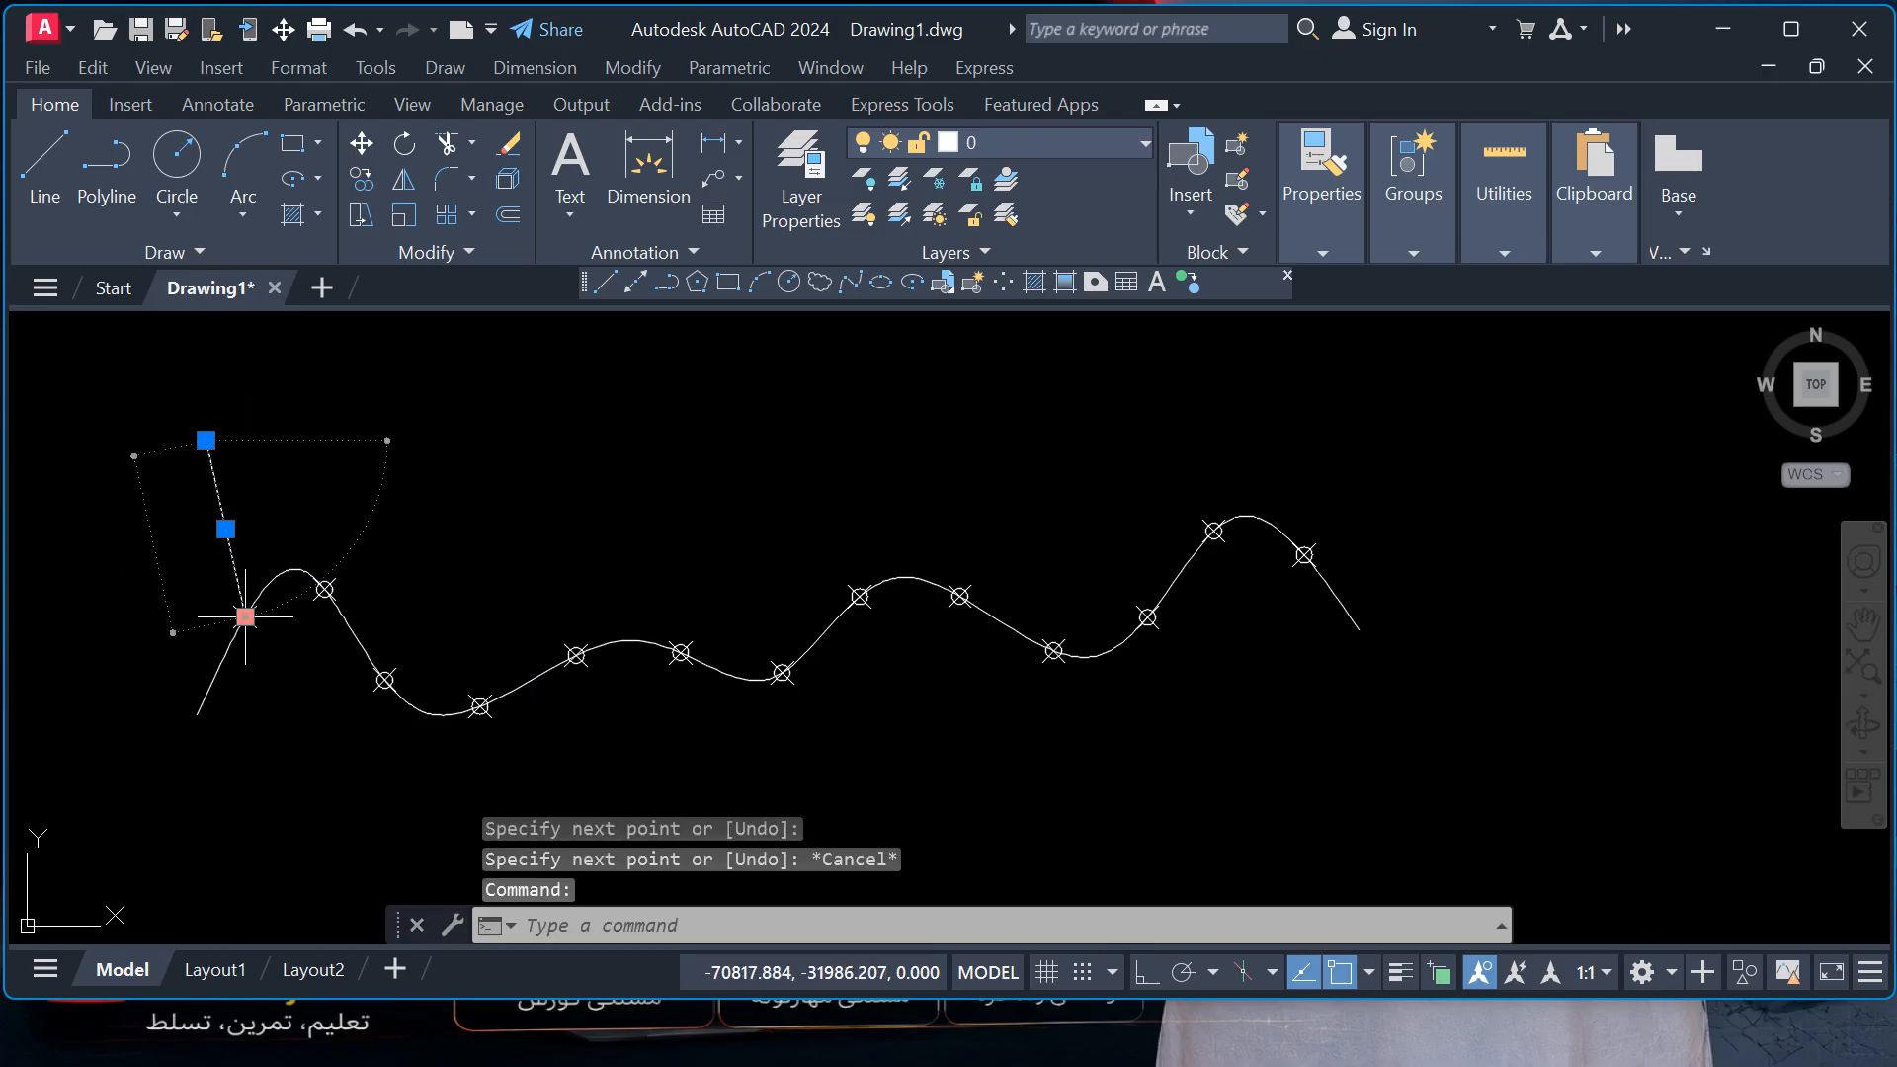
pyautogui.write('c')
pyautogui.press('BackSpace')
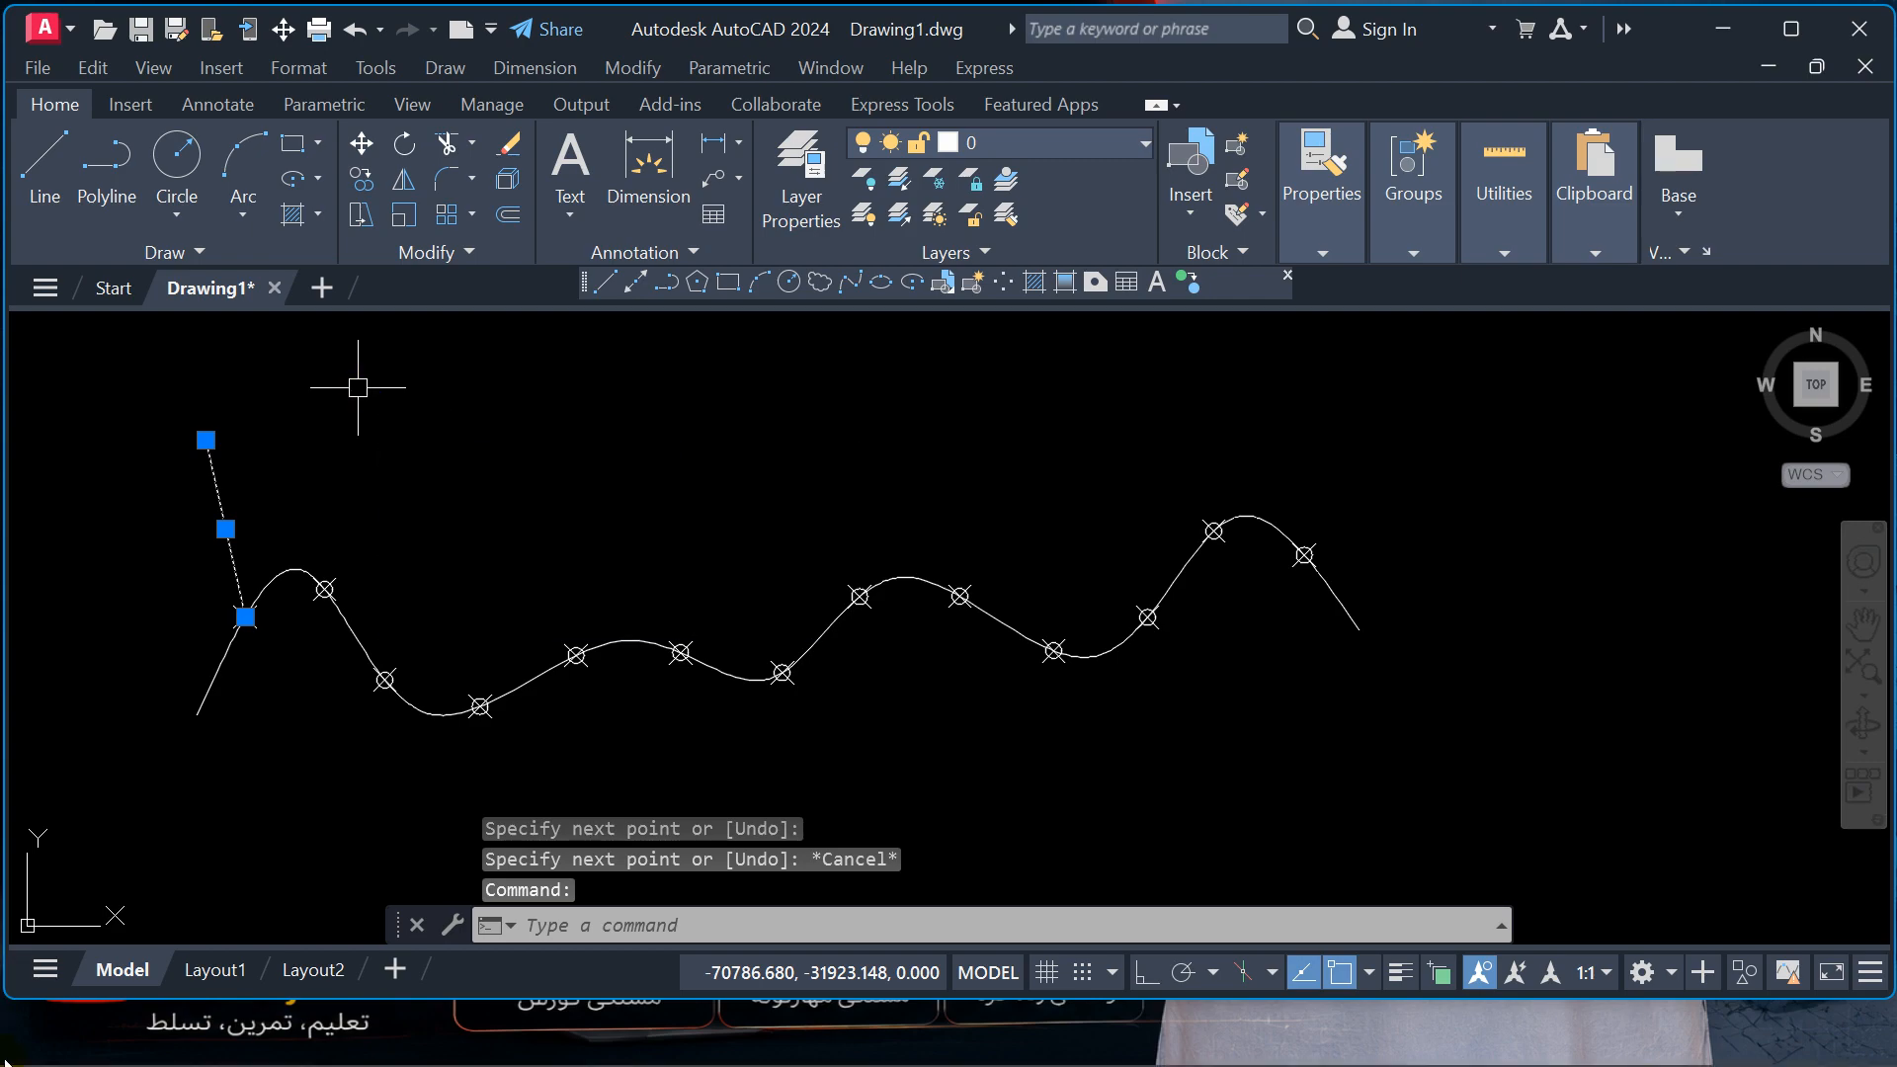
pyautogui.write('cp')
pyautogui.press('Return')
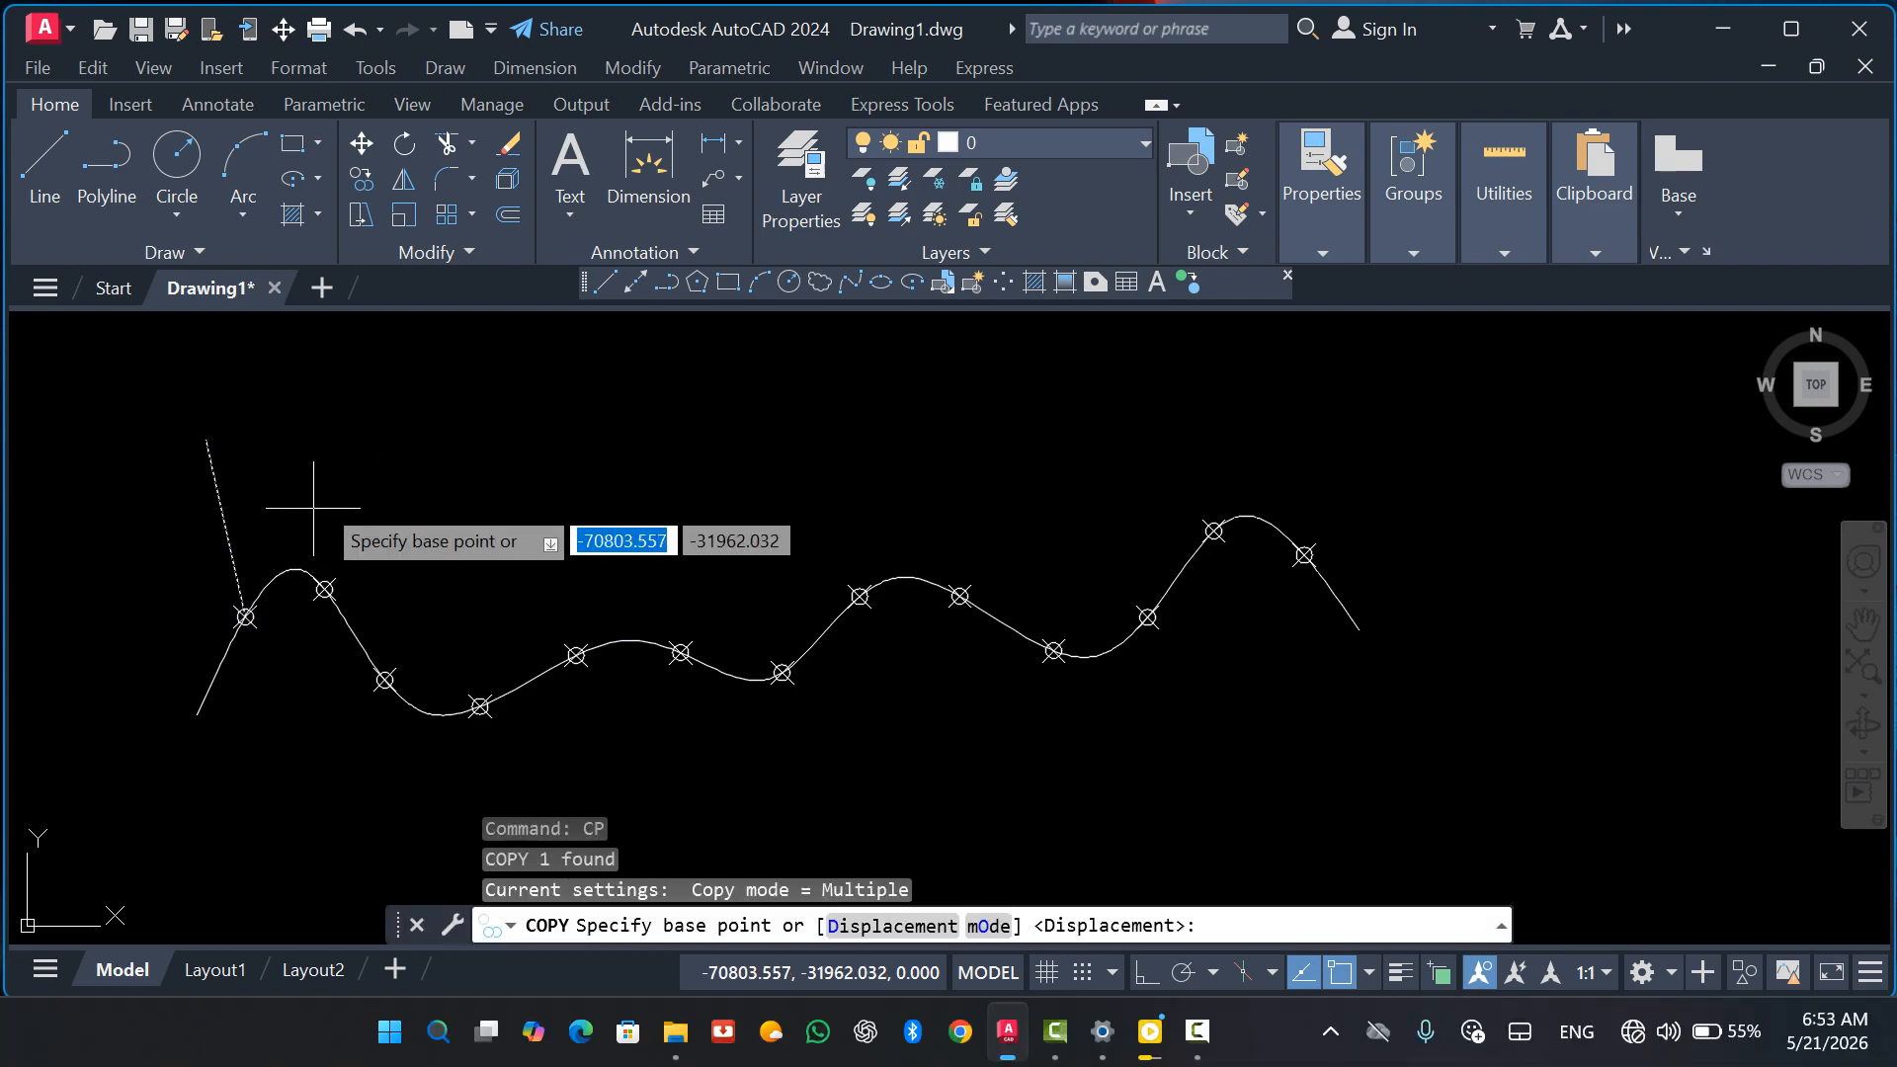
pyautogui.click(245, 616)
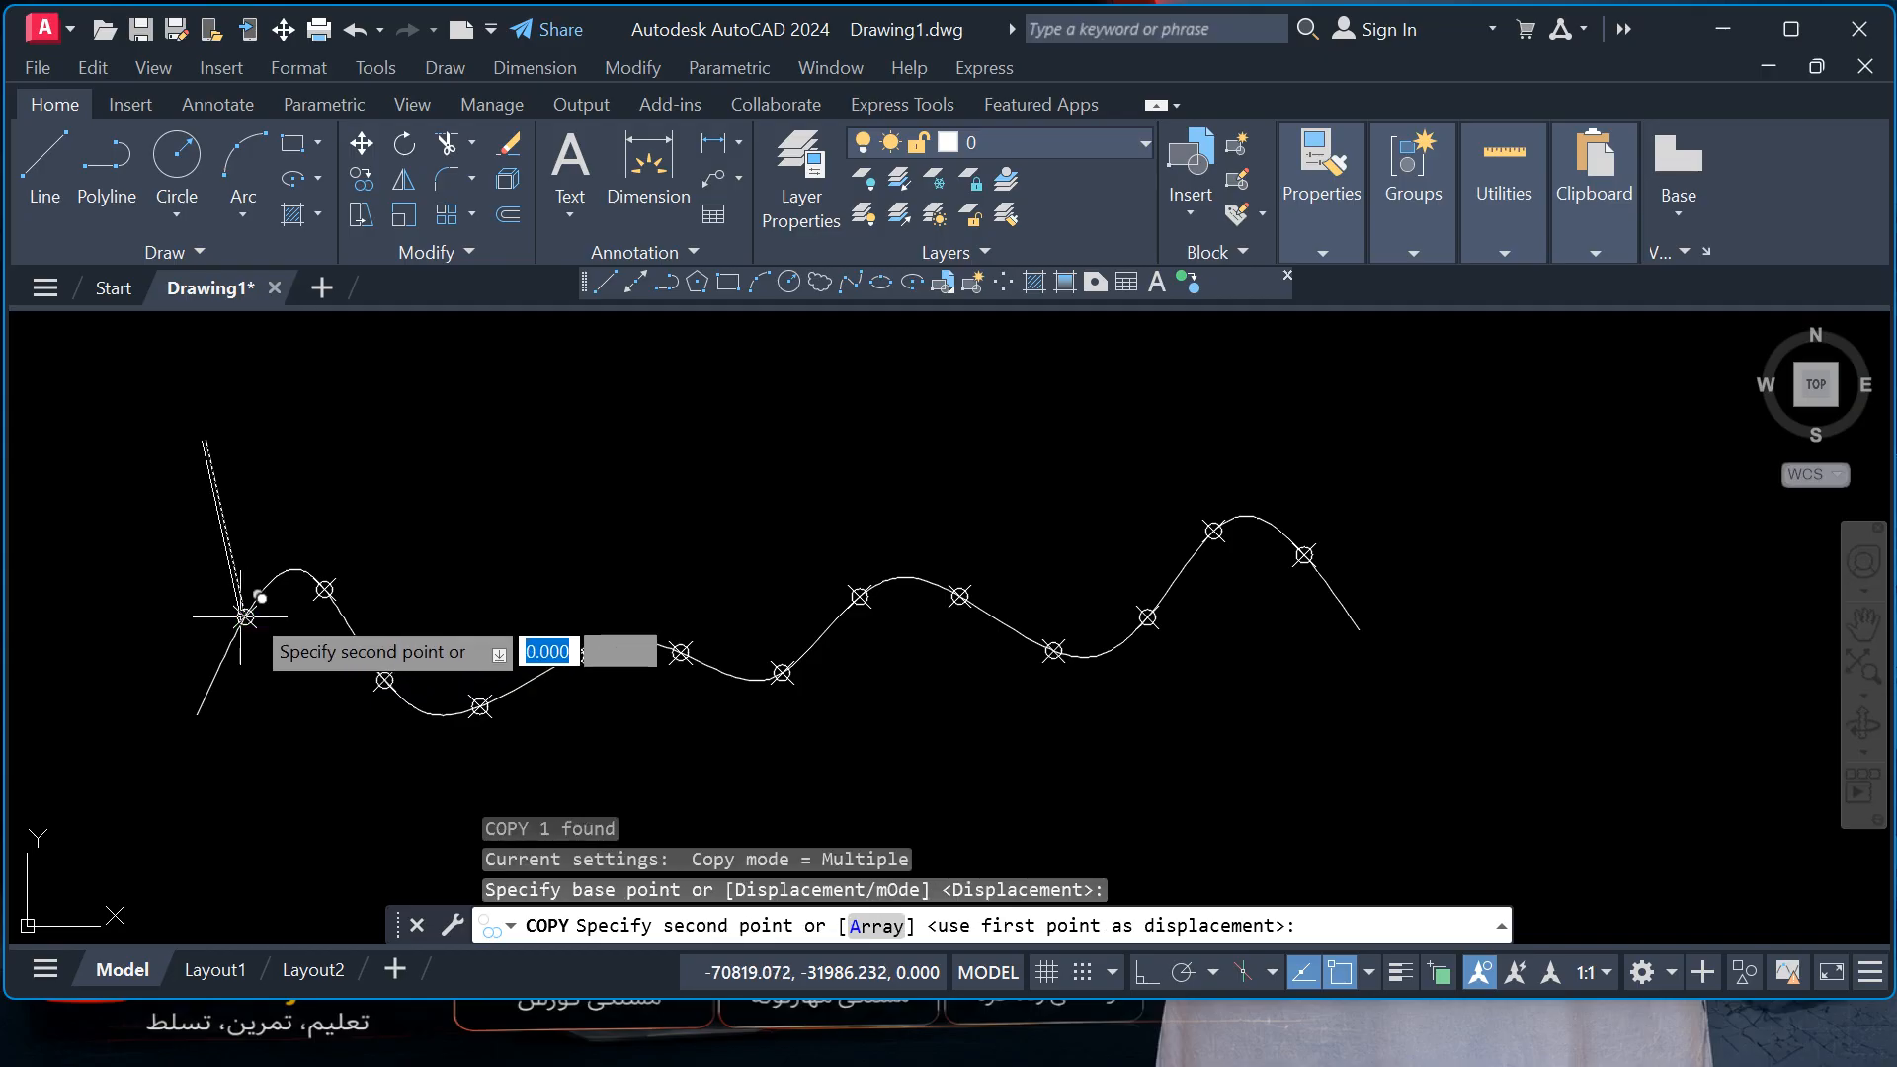
pyautogui.click(329, 592)
pyautogui.click(387, 680)
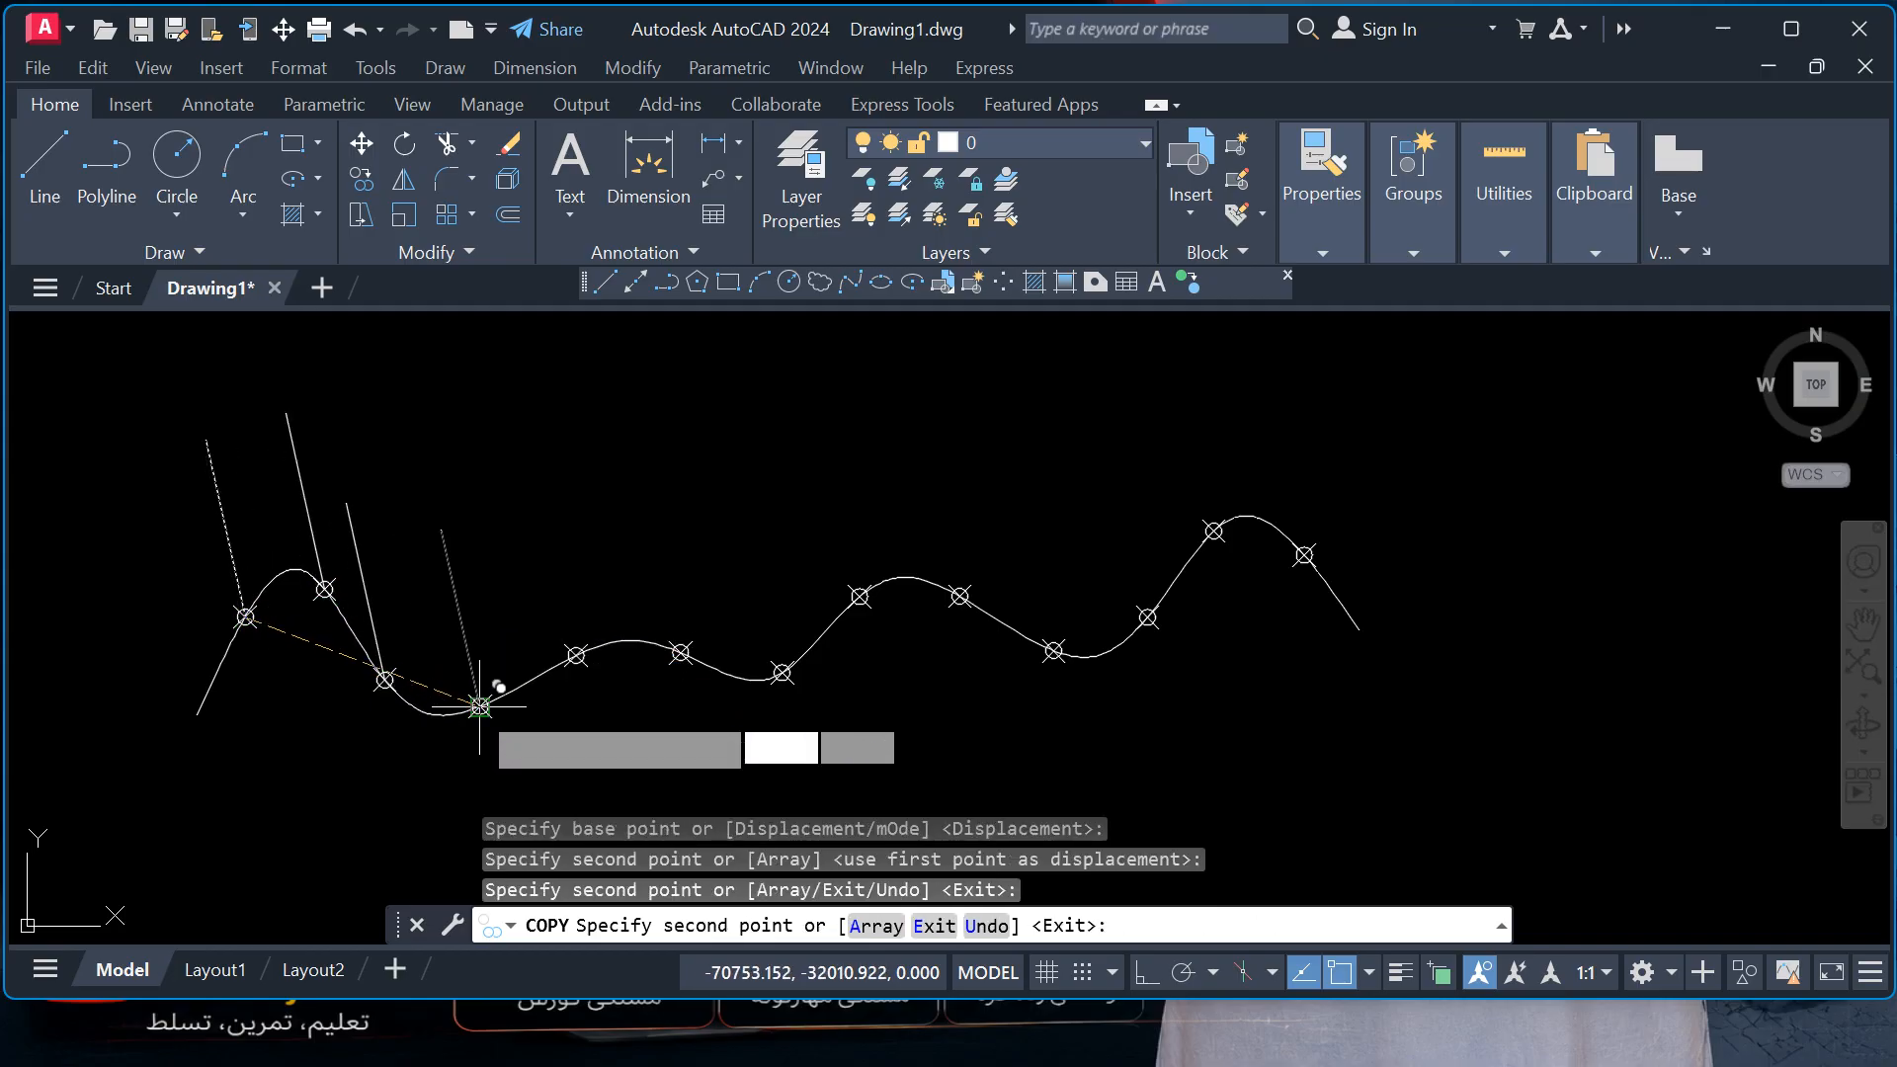
pyautogui.click(479, 706)
pyautogui.click(576, 655)
pyautogui.click(681, 653)
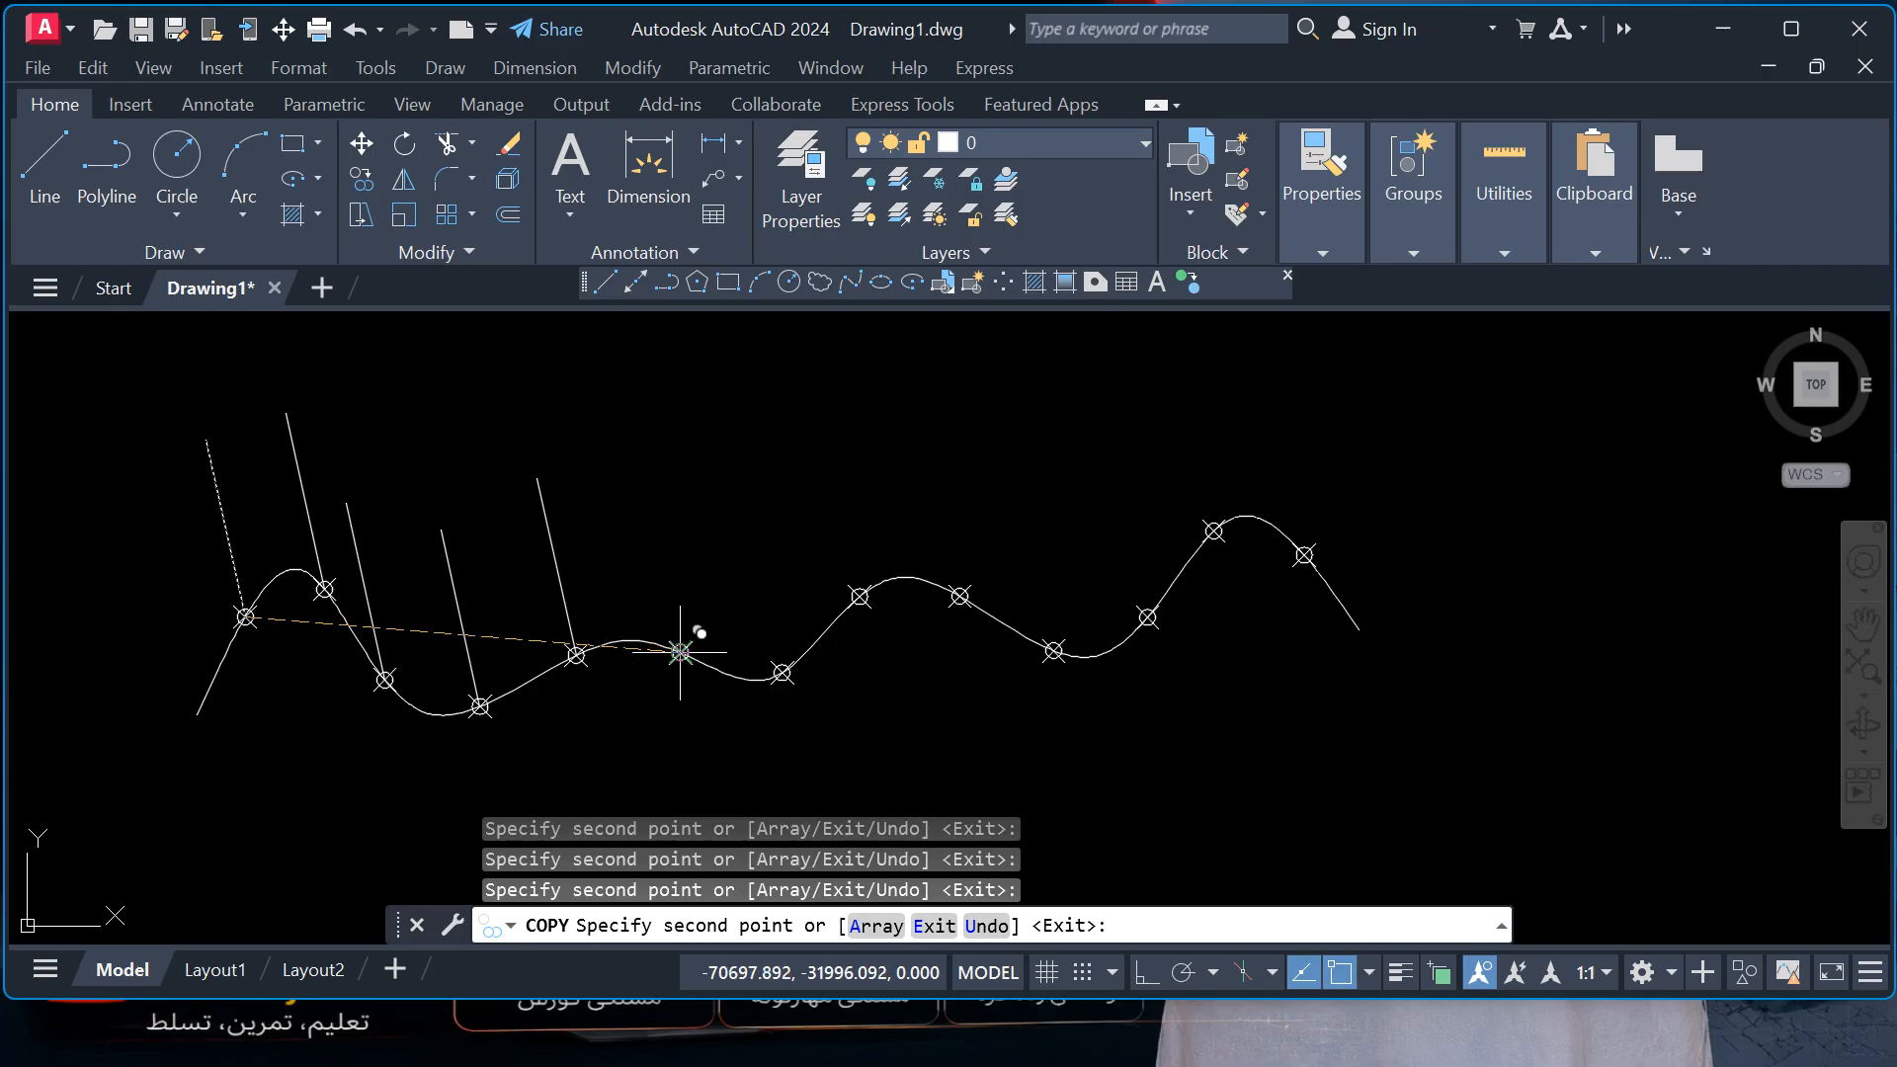
pyautogui.click(782, 673)
pyautogui.click(859, 597)
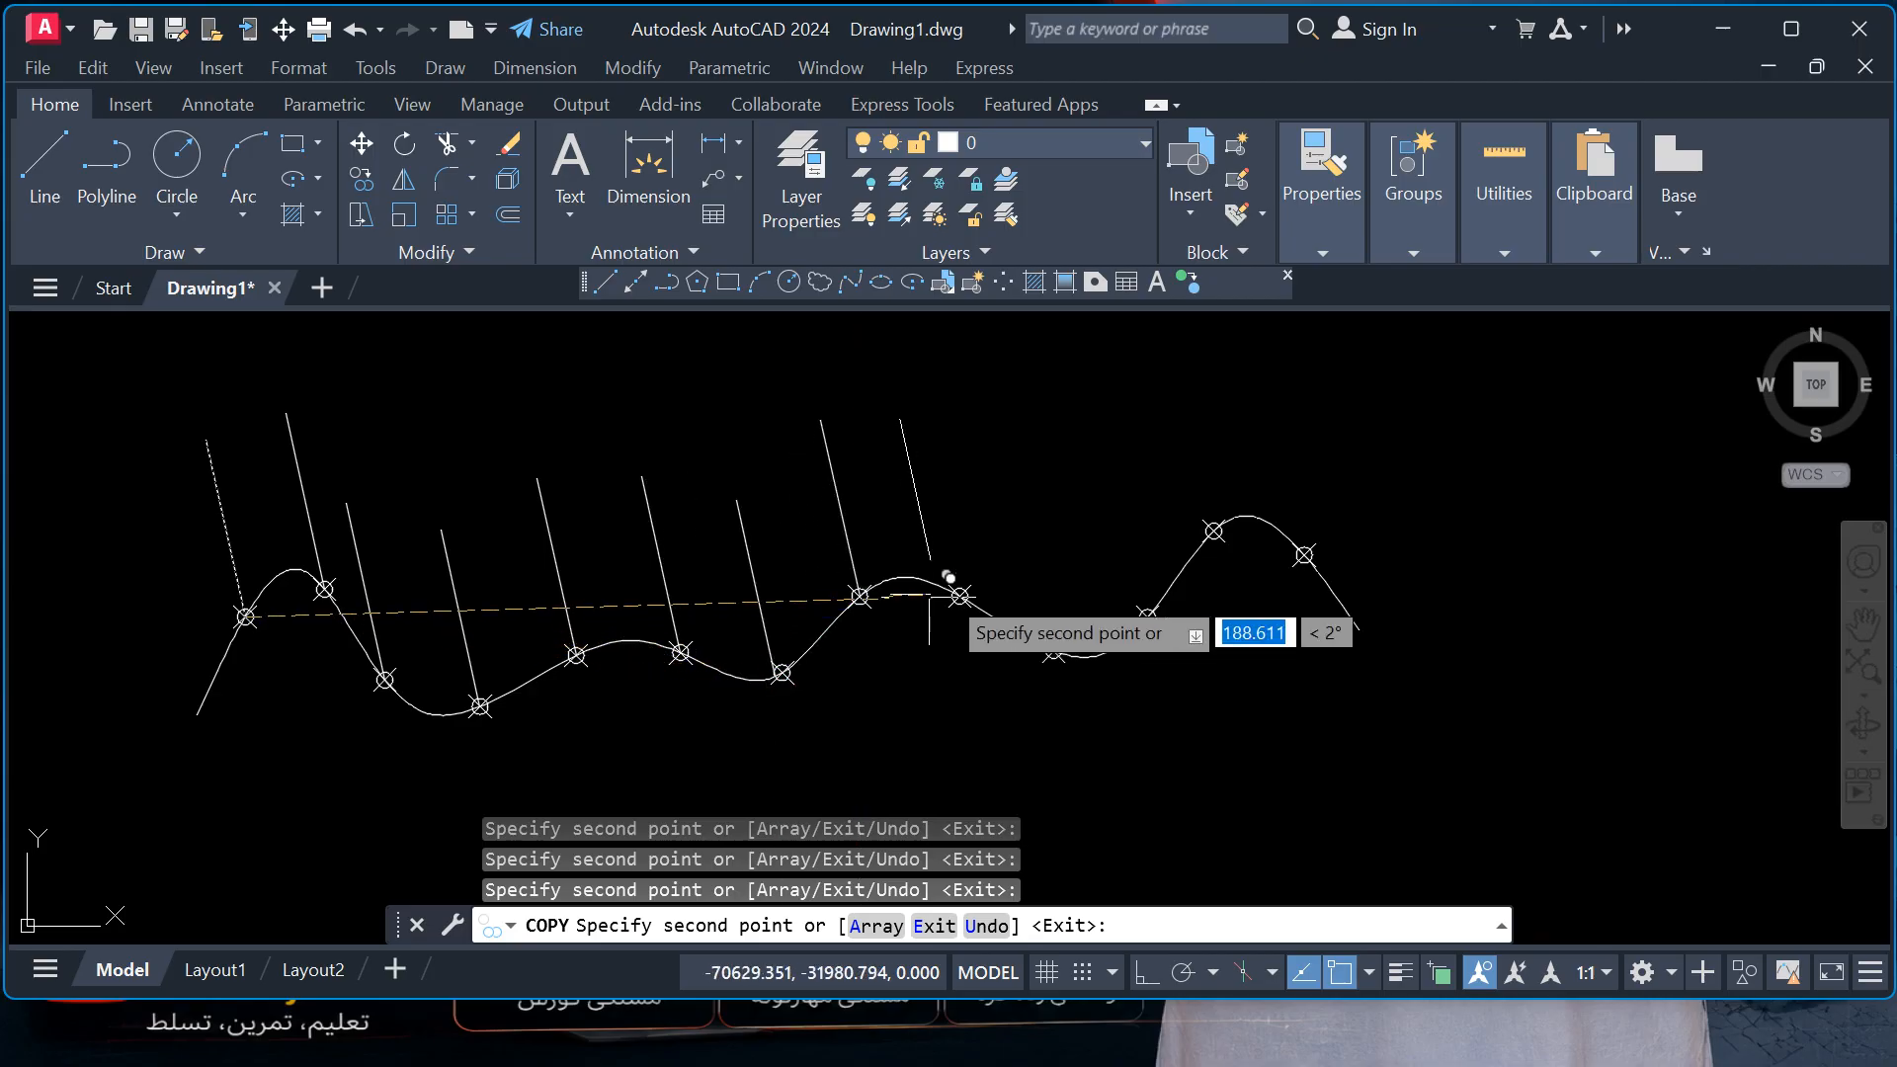
pyautogui.click(960, 596)
pyautogui.click(1053, 650)
pyautogui.click(1148, 616)
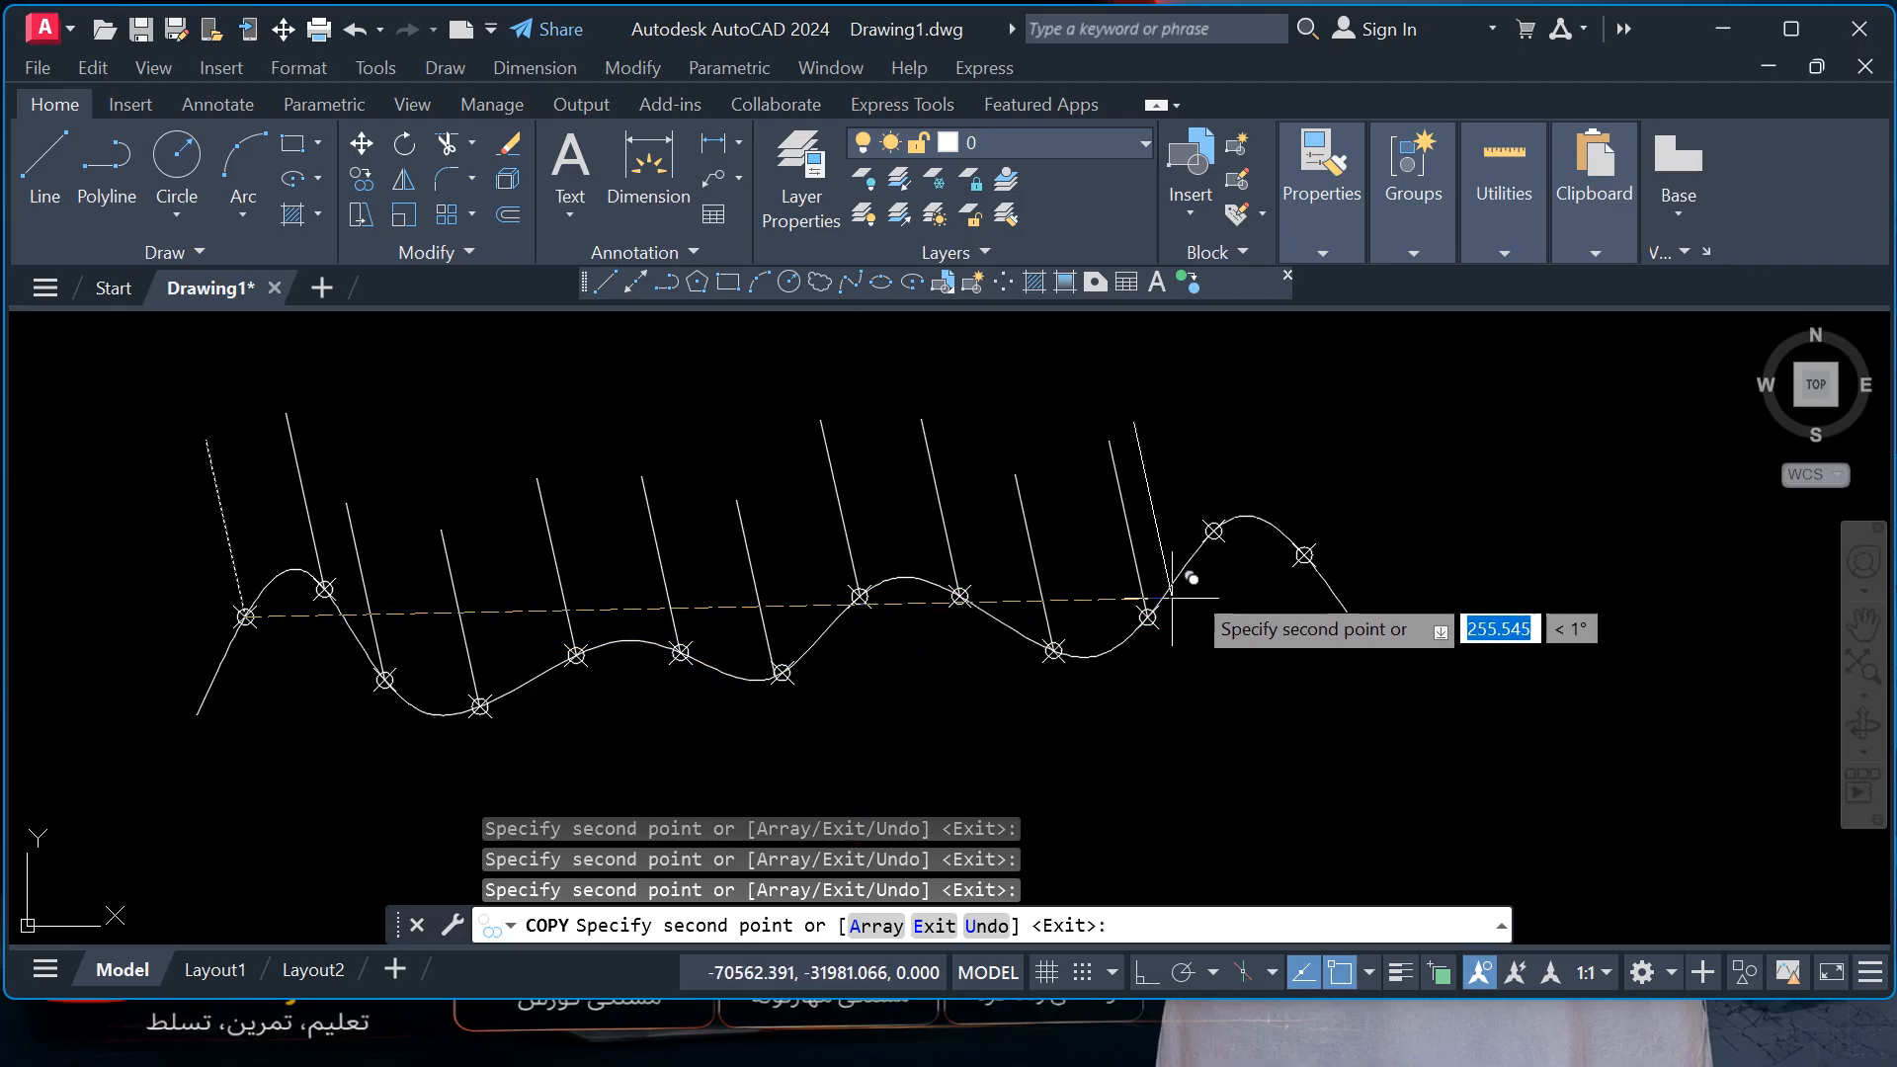
pyautogui.click(1213, 530)
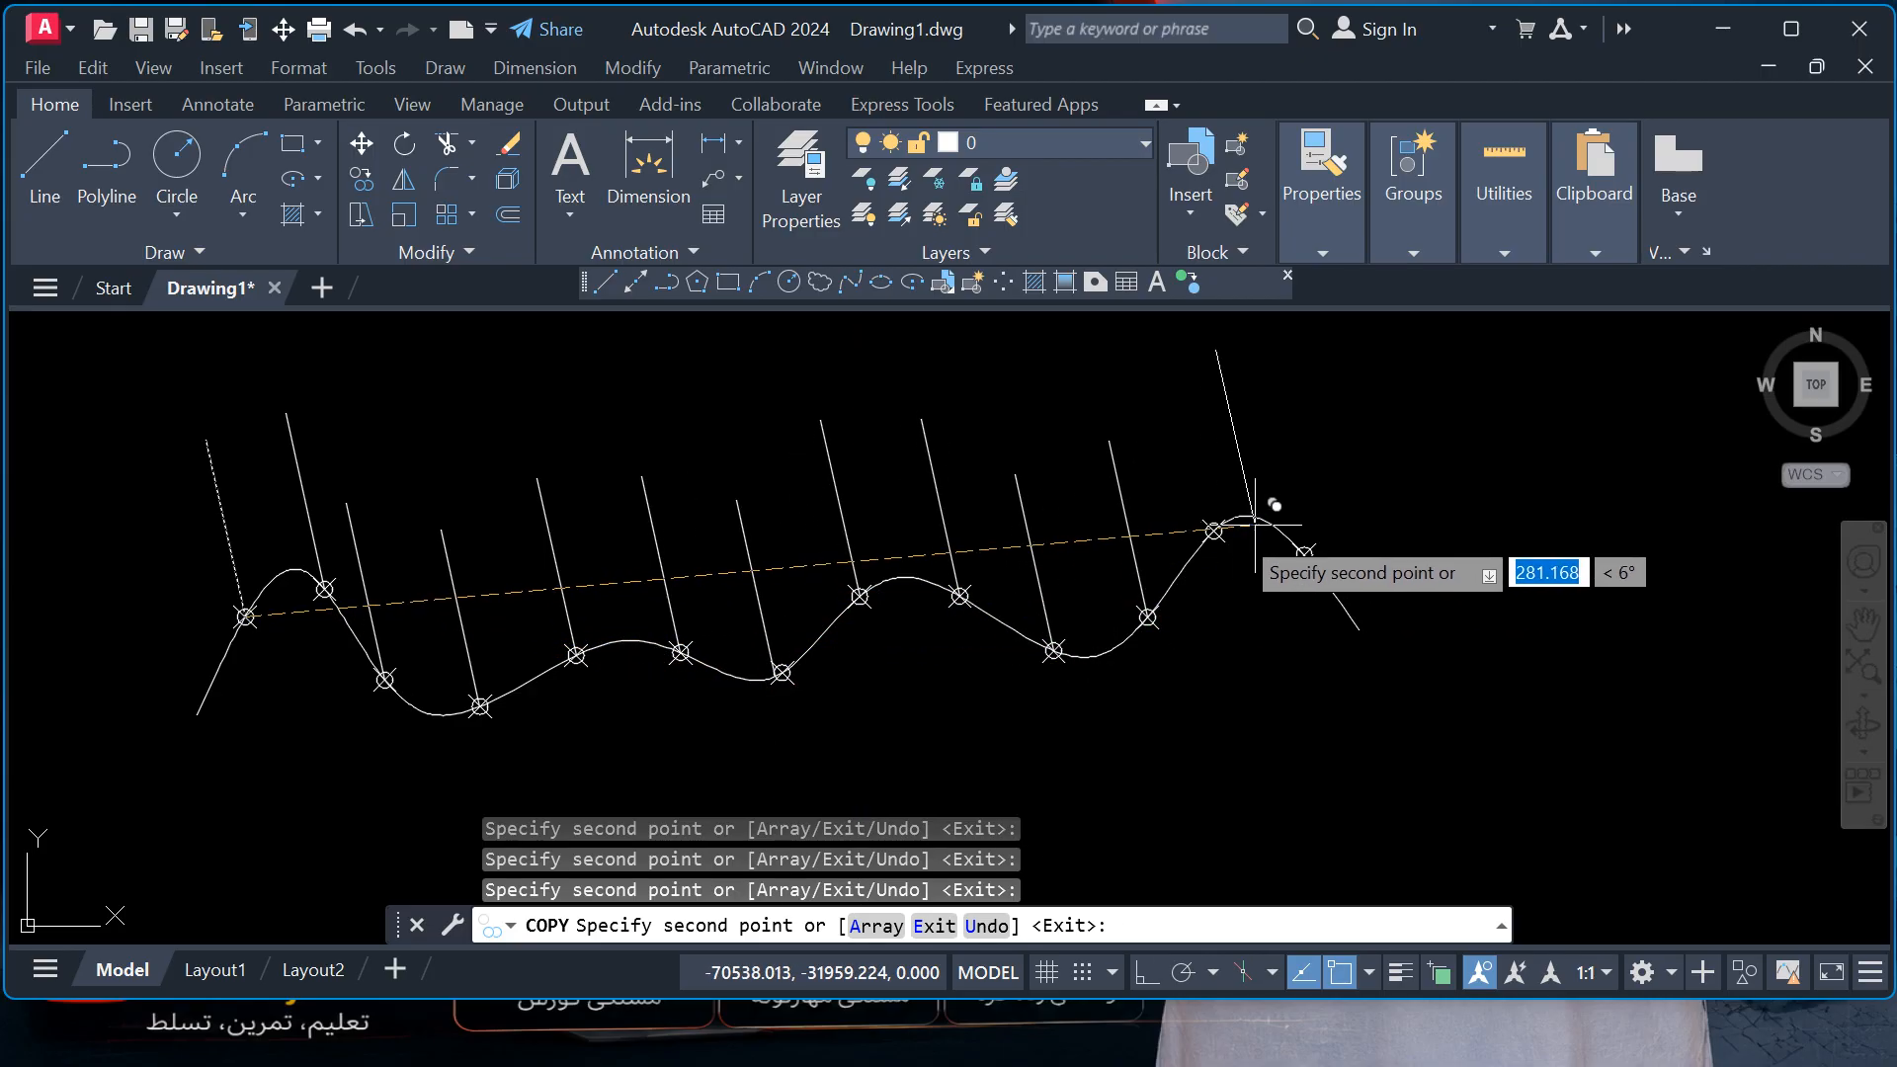
pyautogui.click(1304, 554)
pyautogui.press('Escape')
pyautogui.press('Escape')
pyautogui.press('Escape')
pyautogui.press('Escape')
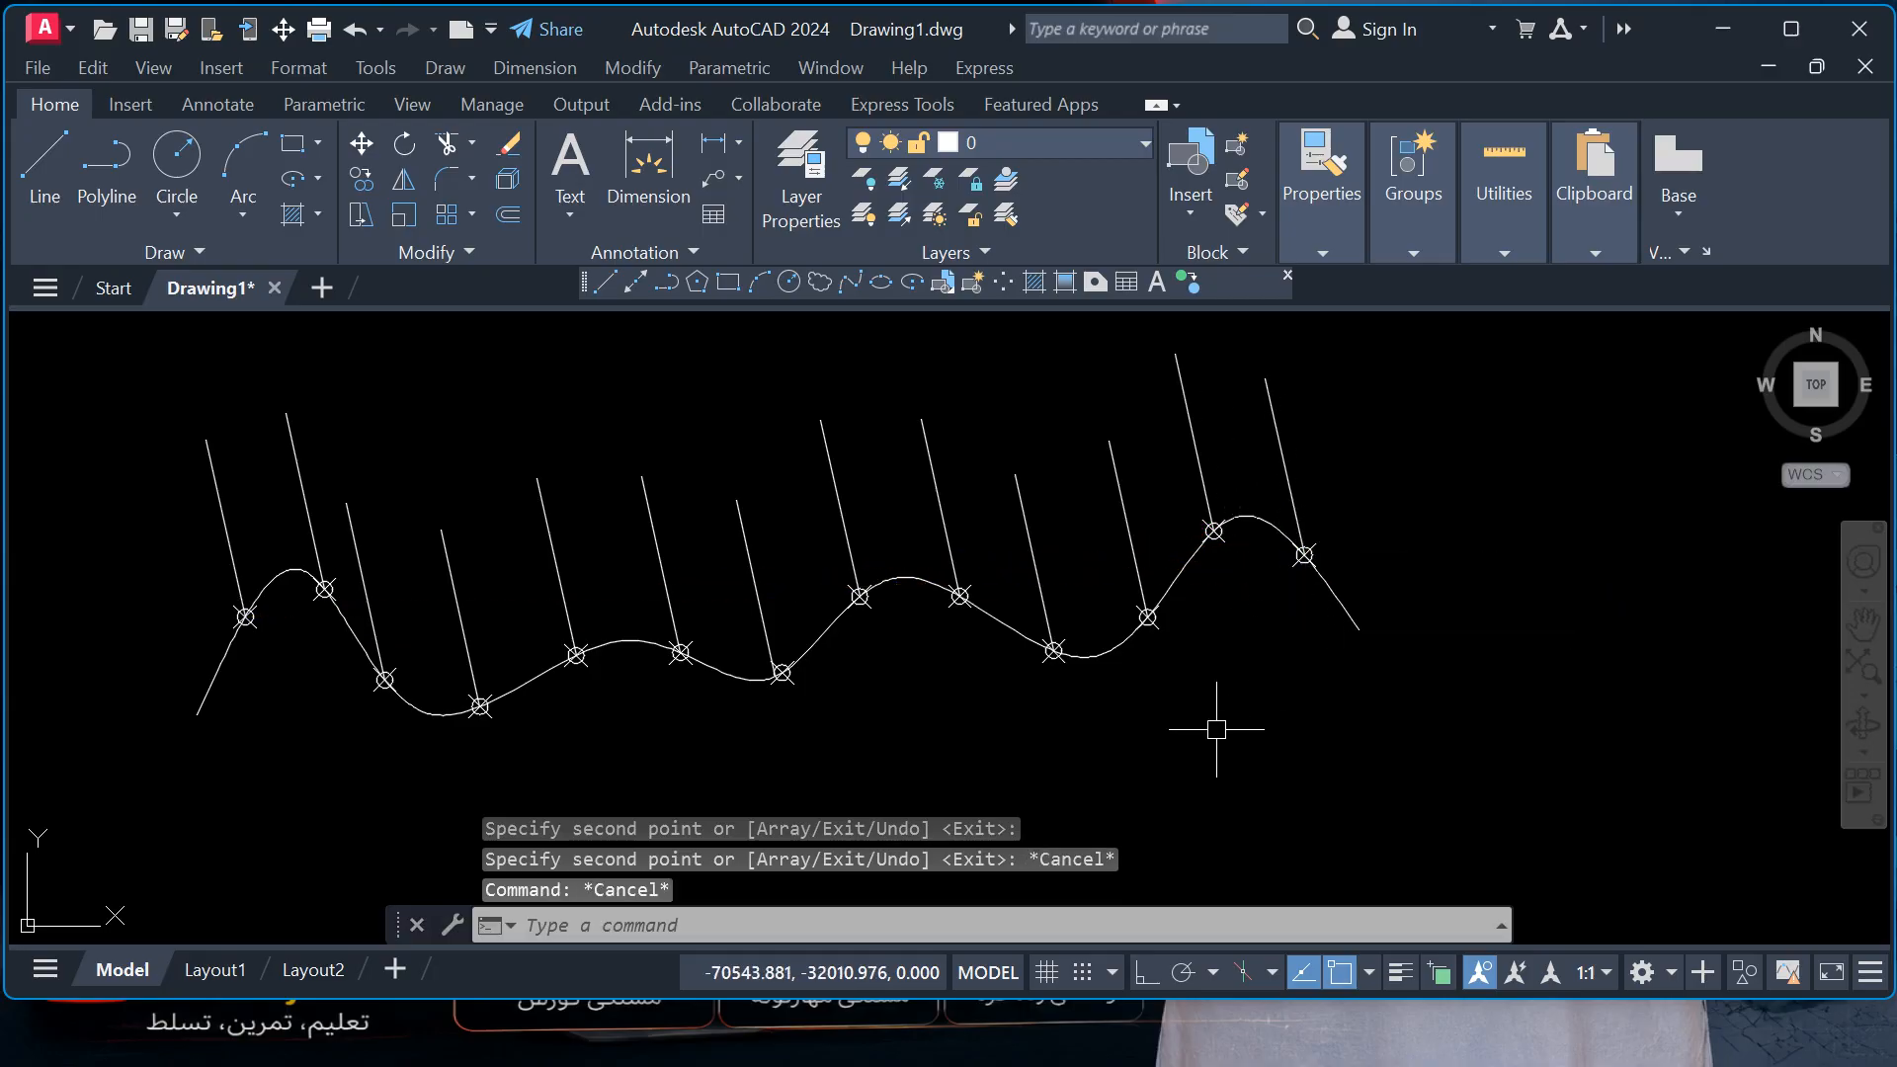
# - Erase all the slanted lines, the wavy spline and every measured point to empty the drawing
pyautogui.click(1419, 445)
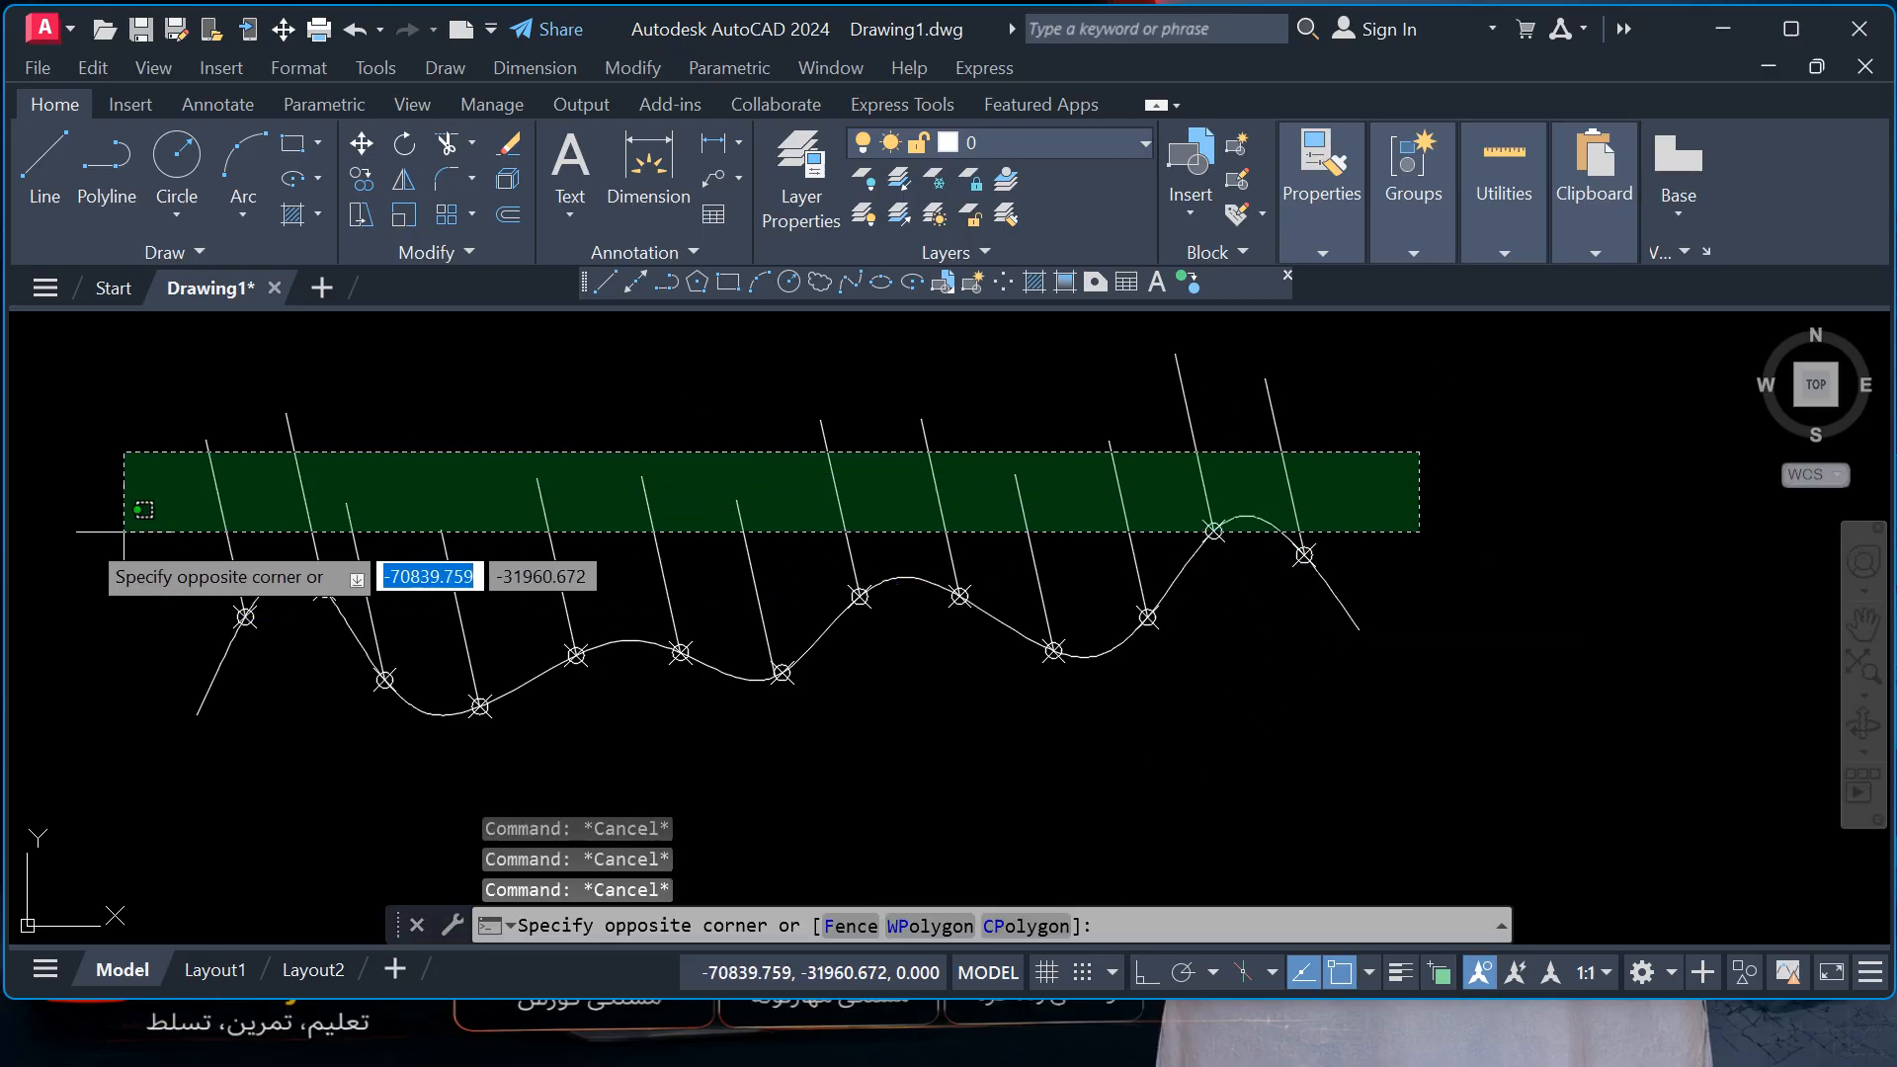
pyautogui.click(49, 506)
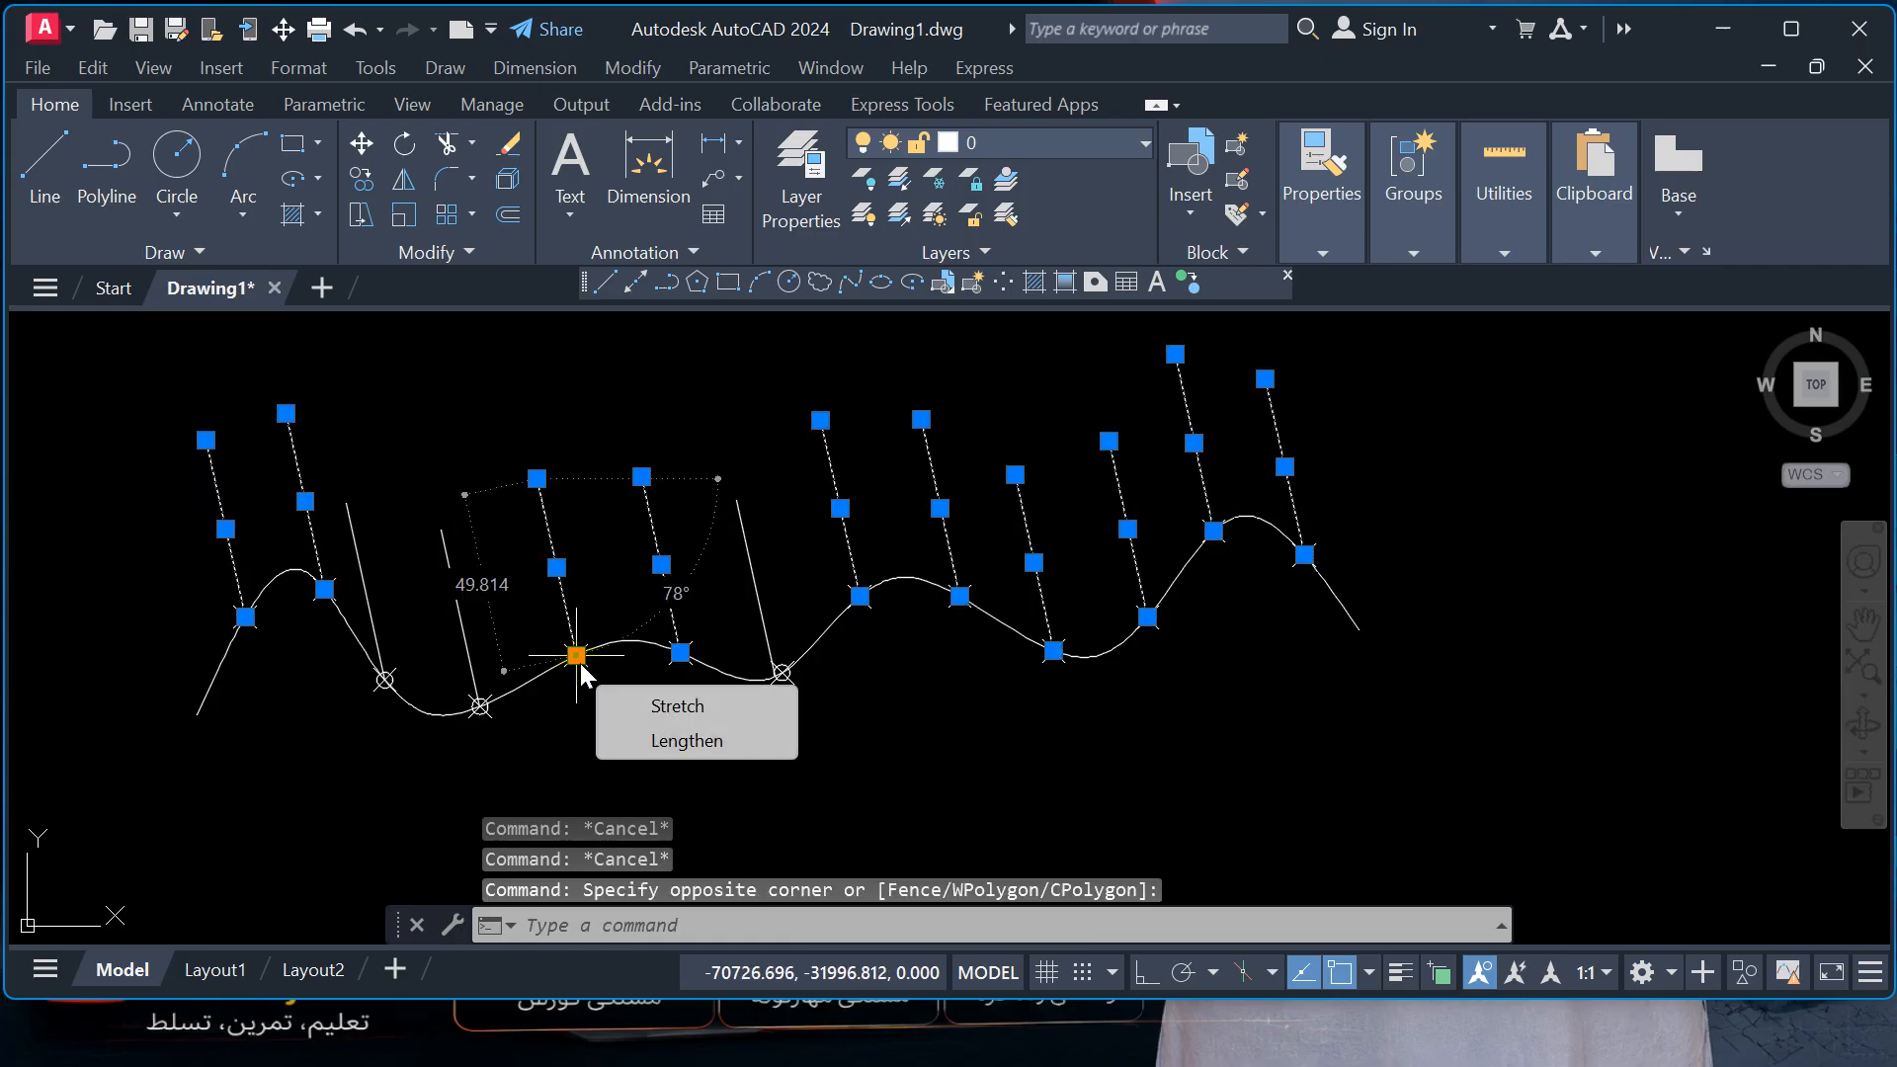
pyautogui.click(1354, 391)
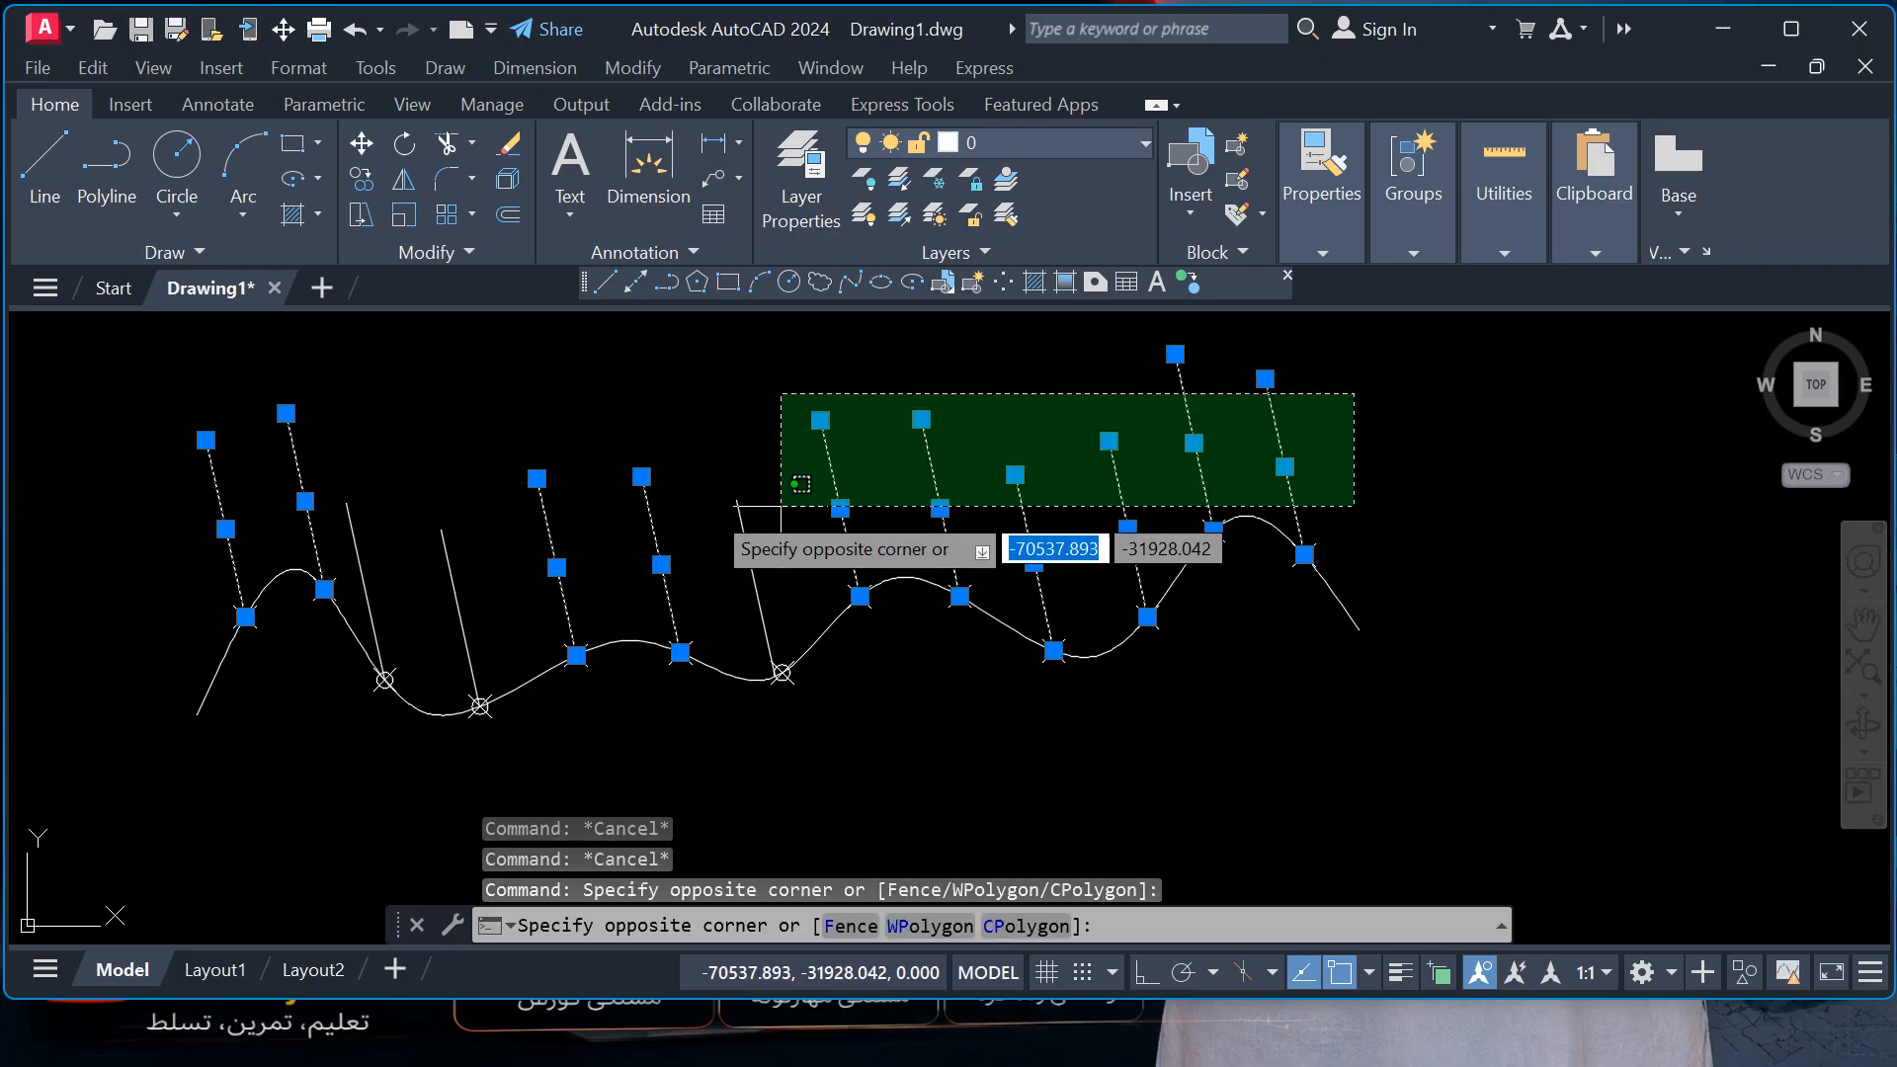
pyautogui.click(185, 556)
pyautogui.press('Delete')
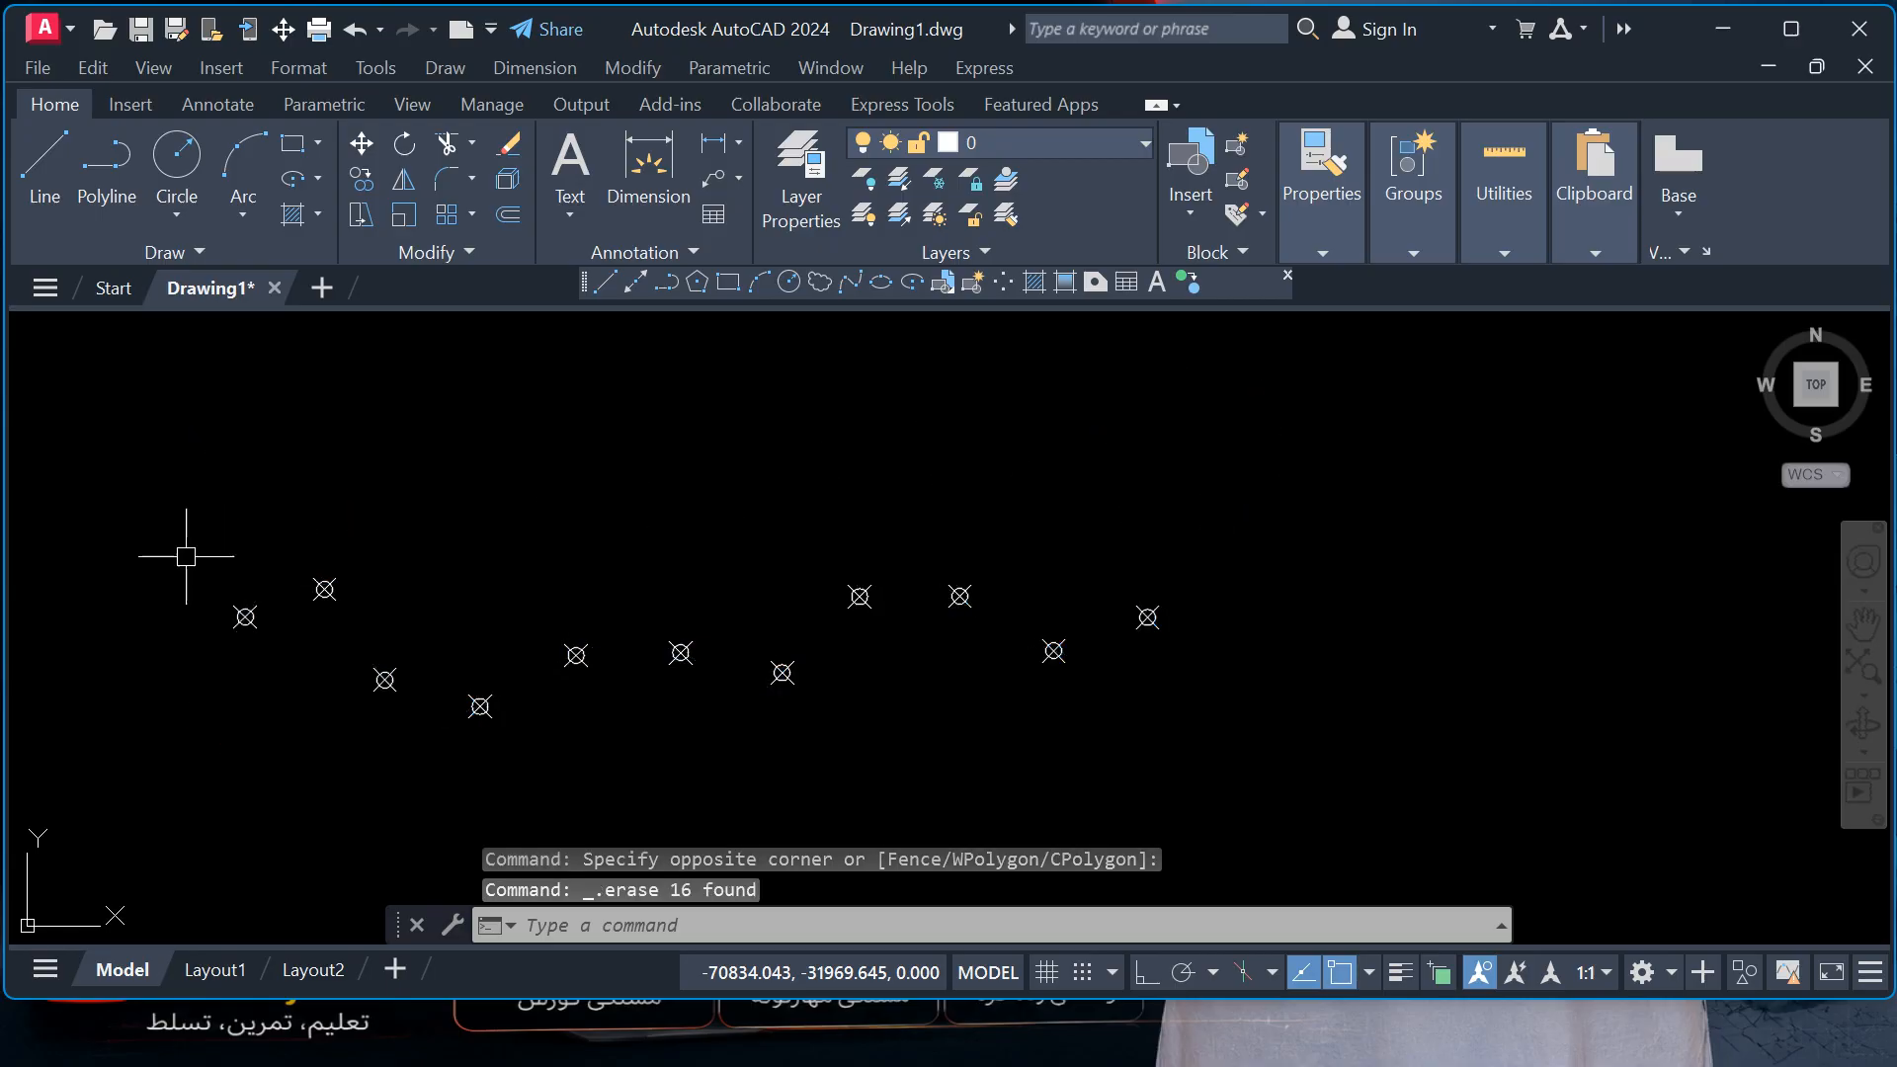
pyautogui.click(1331, 728)
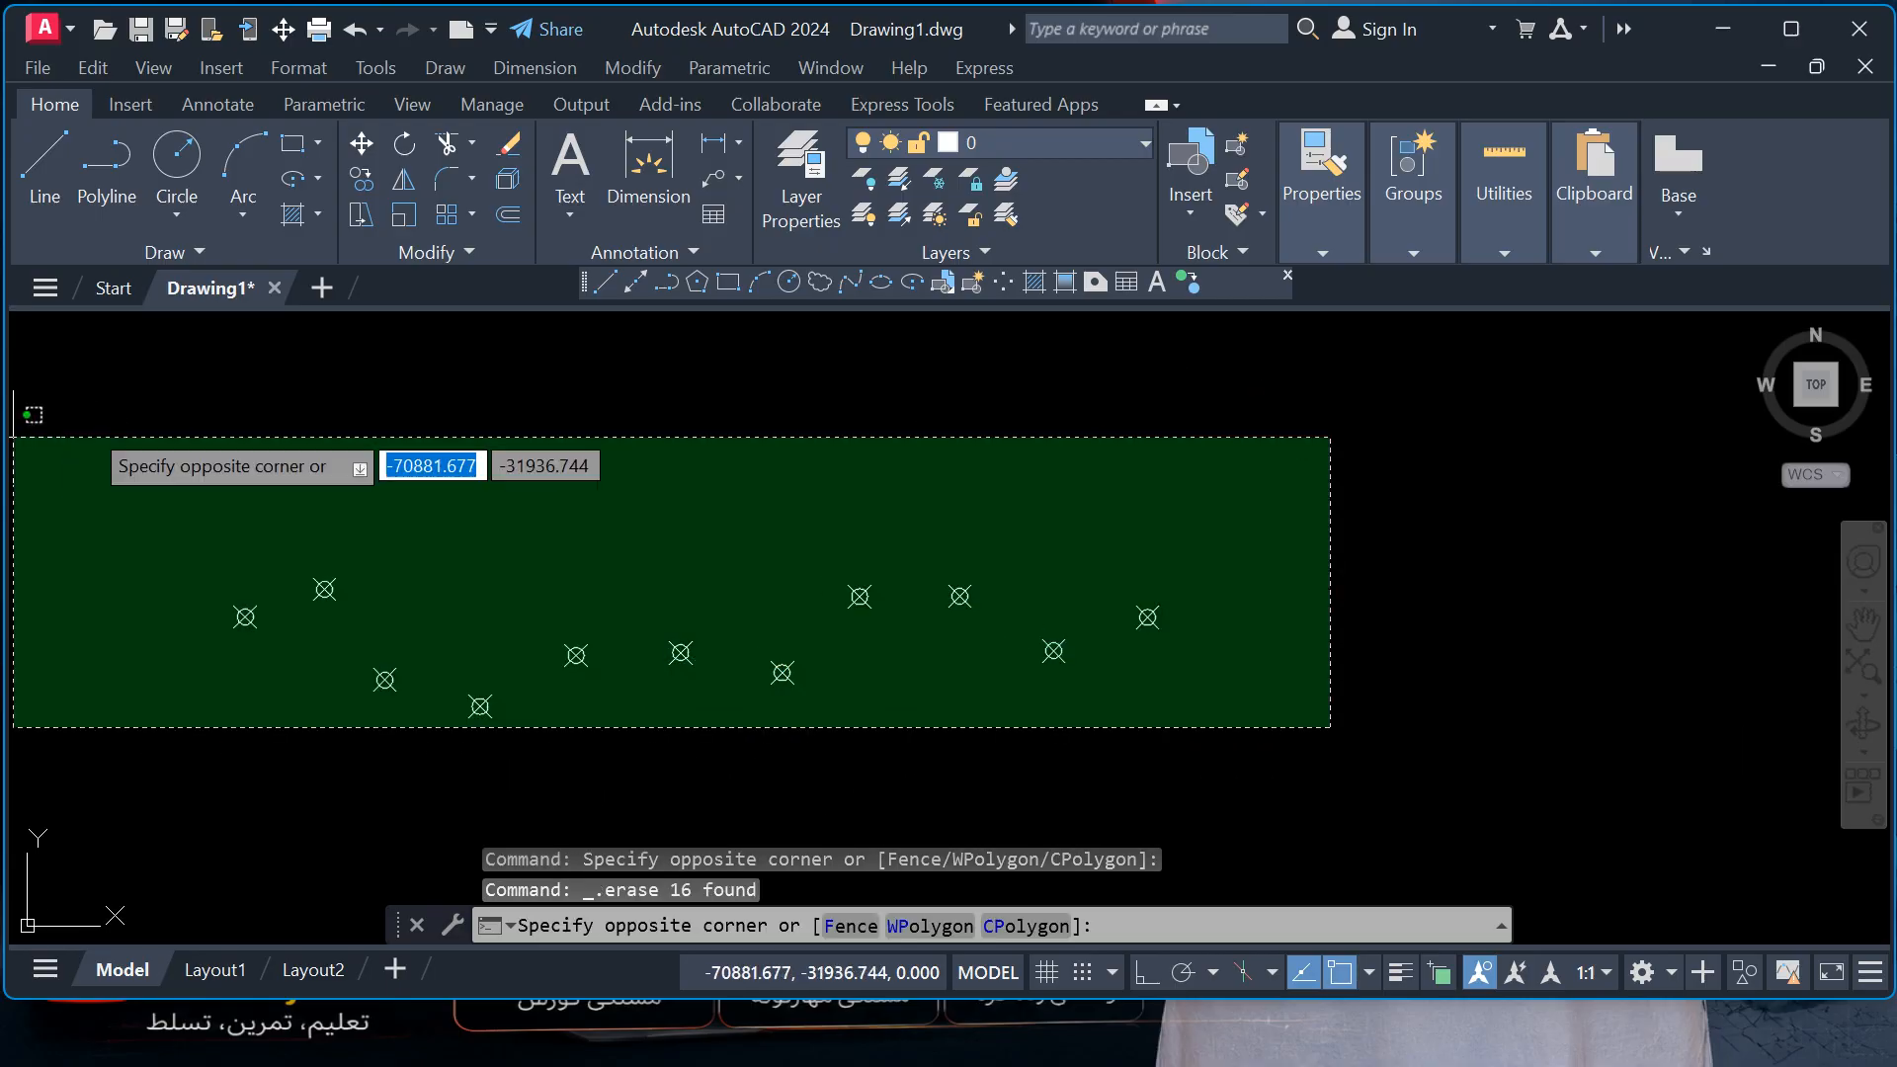
pyautogui.click(93, 447)
pyautogui.press('Delete')
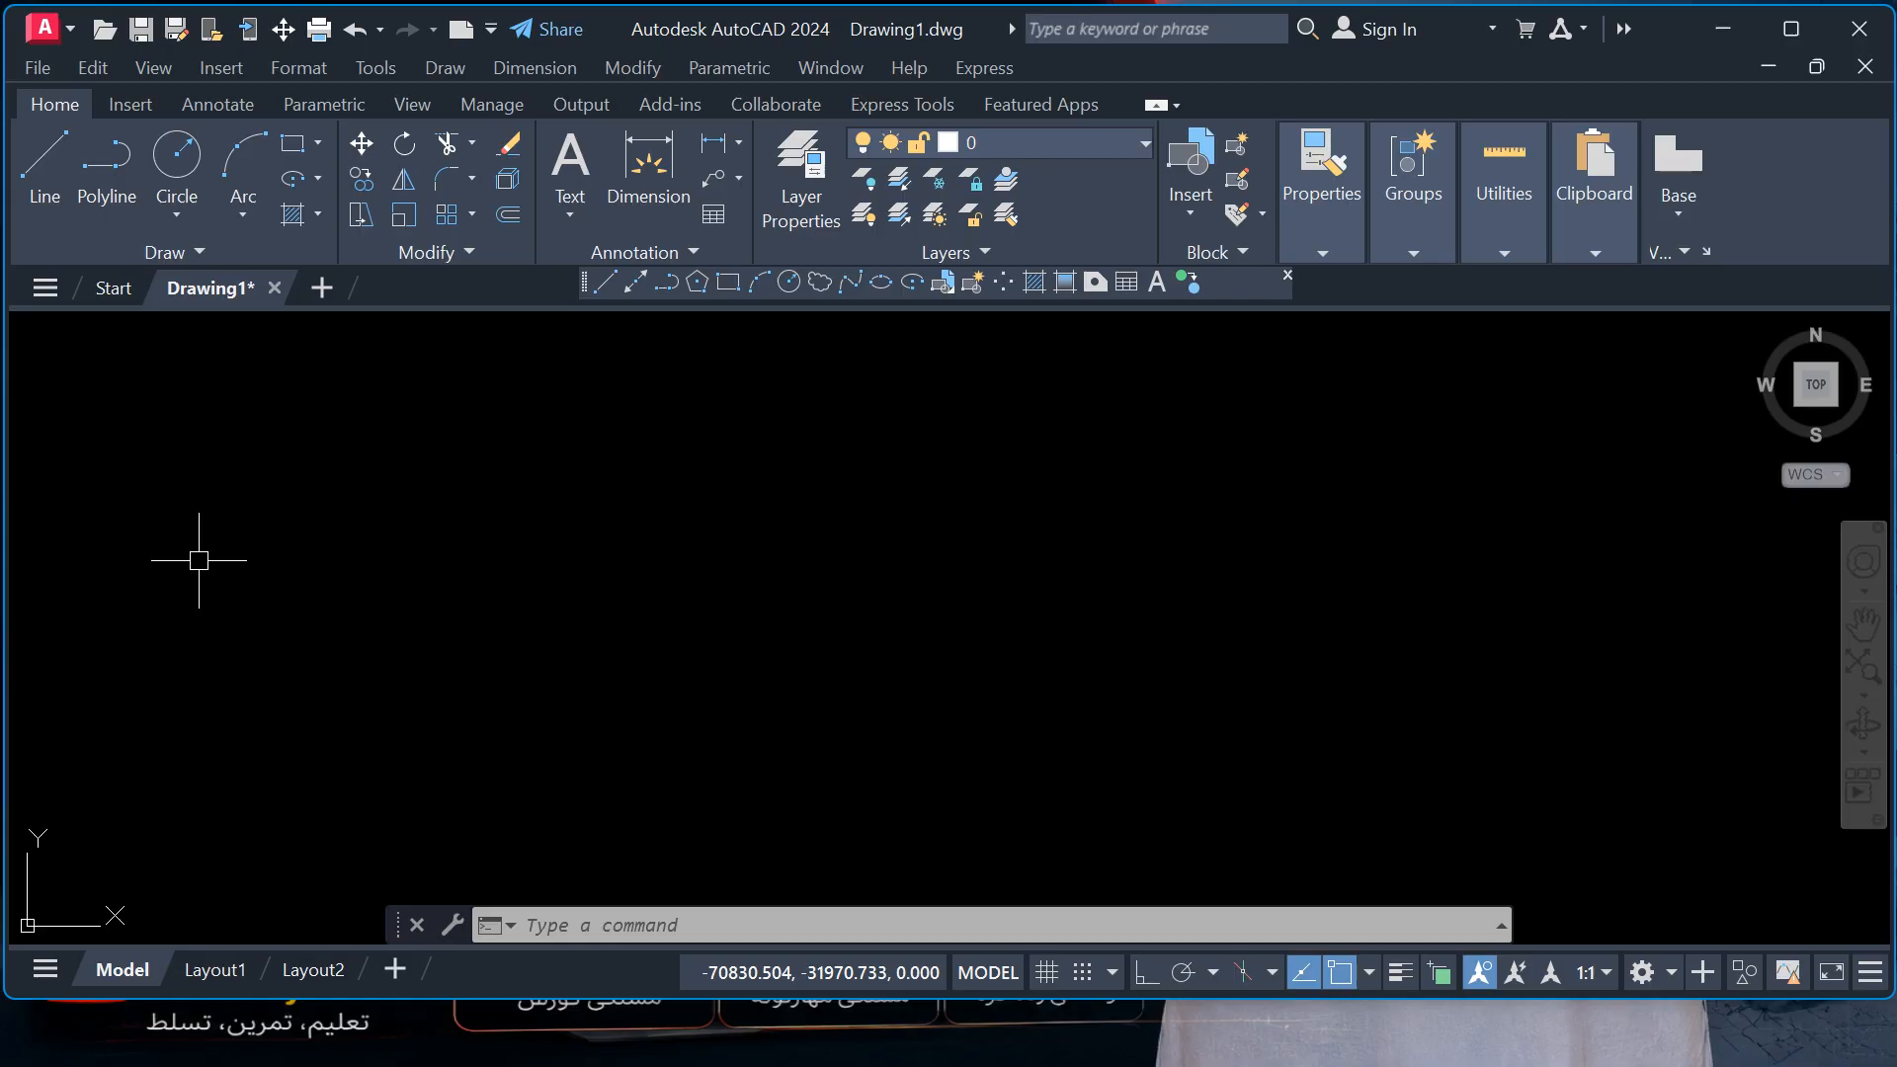
# - Draw an open wavy spline running left to right with three crests and two troughs across the drawing area
pyautogui.click(852, 286)
pyautogui.click(433, 737)
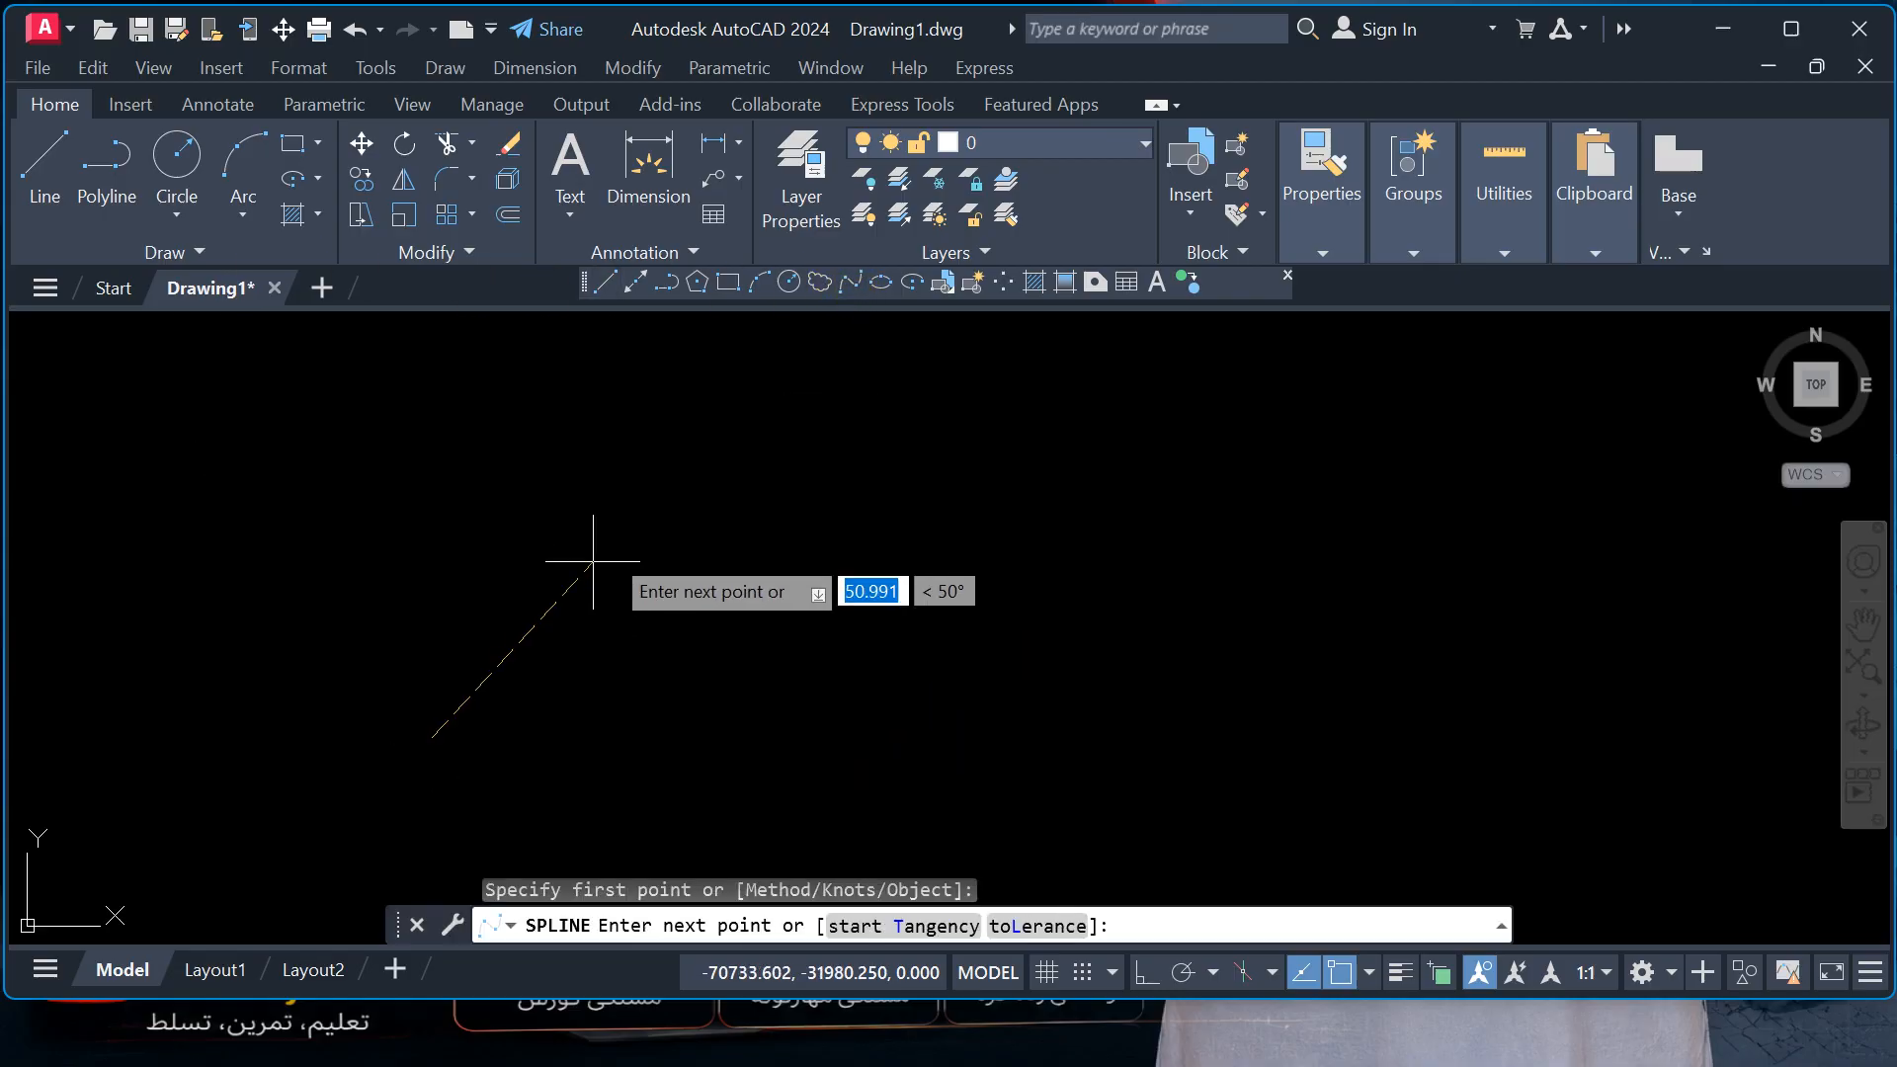
pyautogui.click(617, 544)
pyautogui.click(826, 673)
pyautogui.click(953, 526)
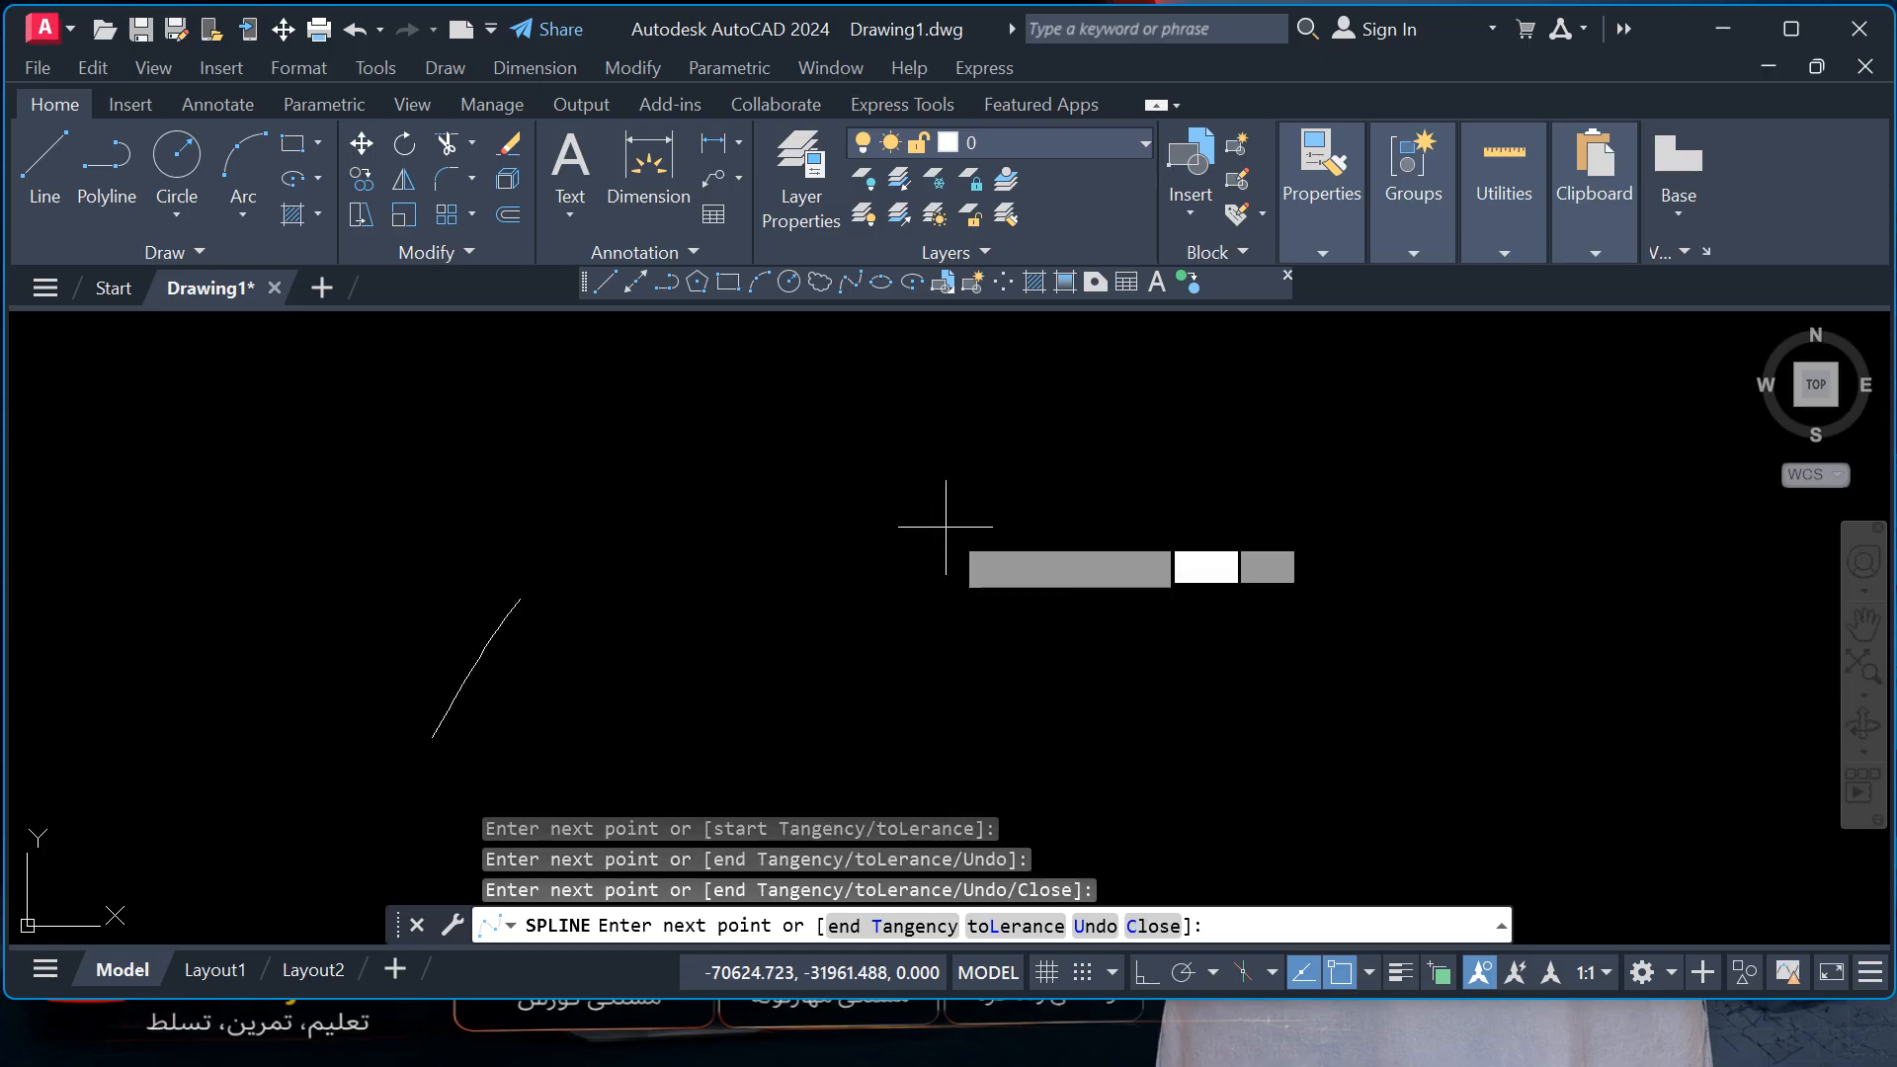
pyautogui.click(1144, 667)
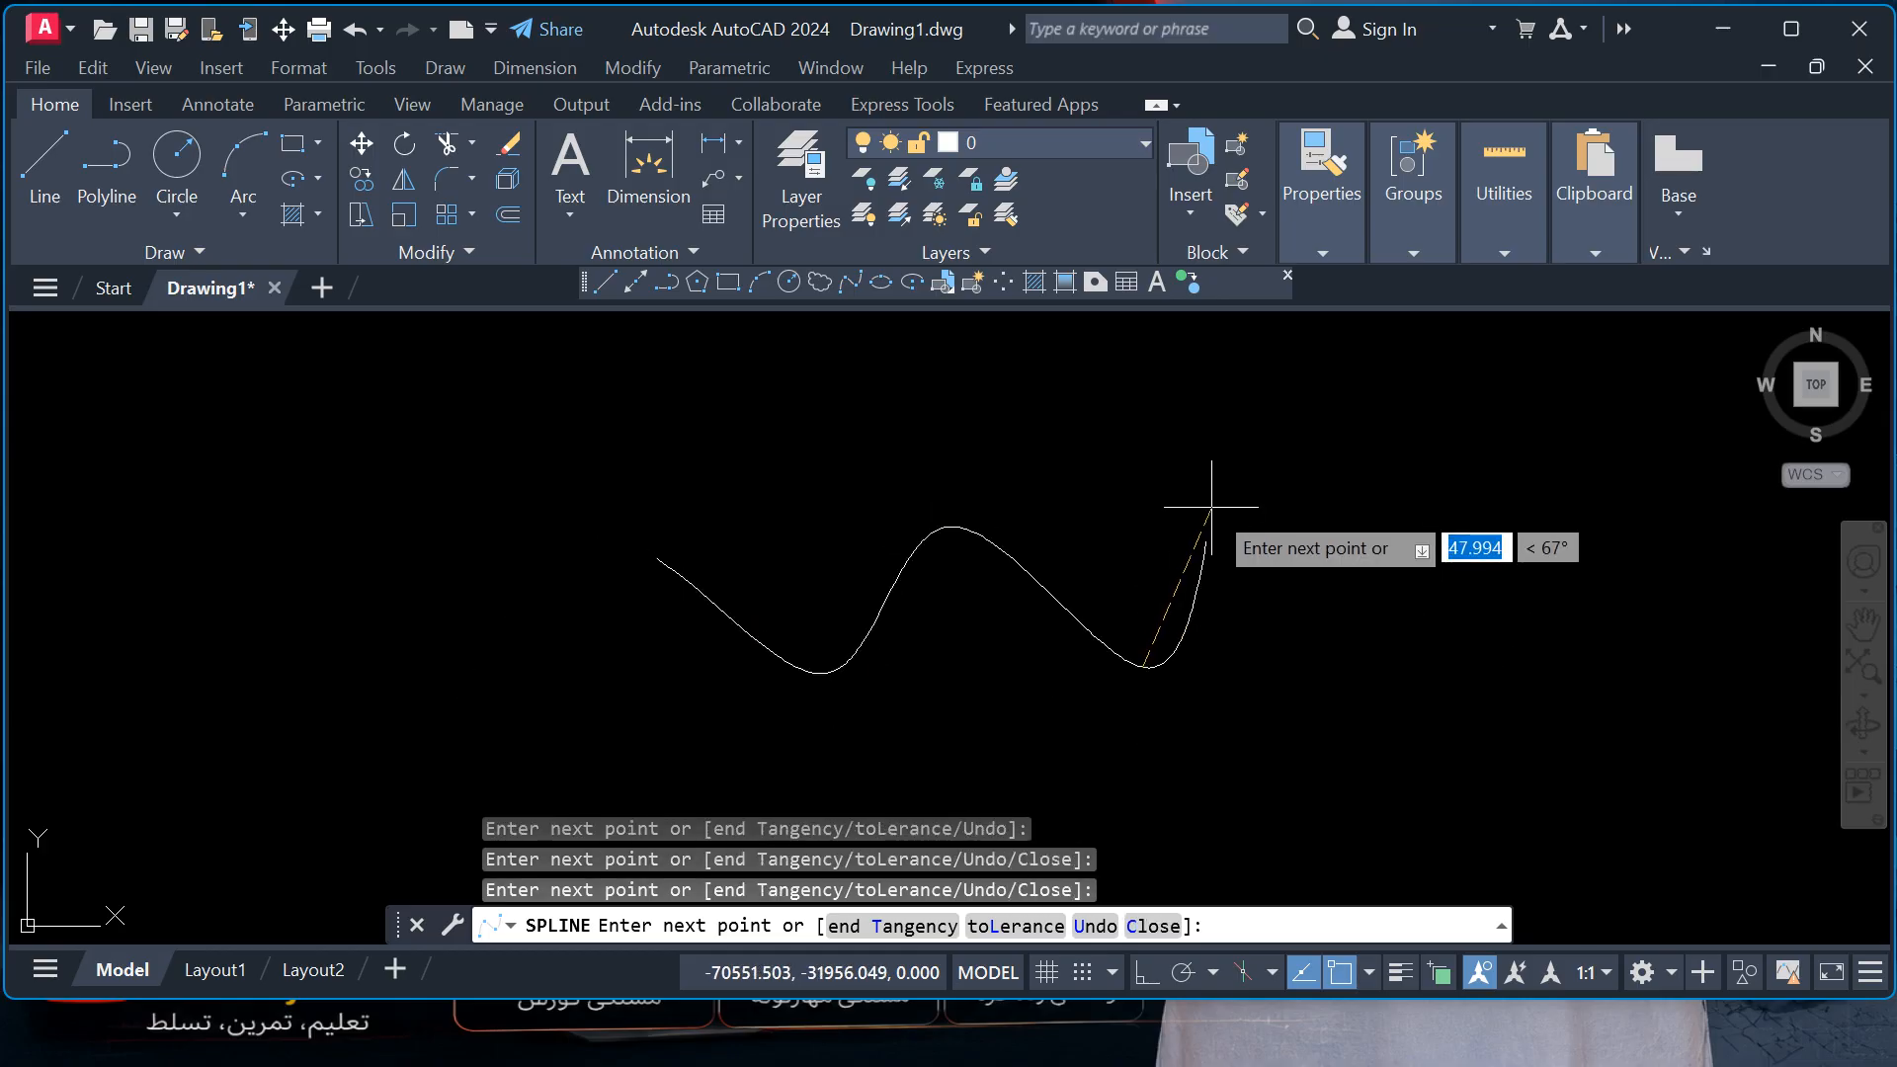
pyautogui.click(1447, 619)
pyautogui.rightClick(1447, 619)
pyautogui.click(1492, 640)
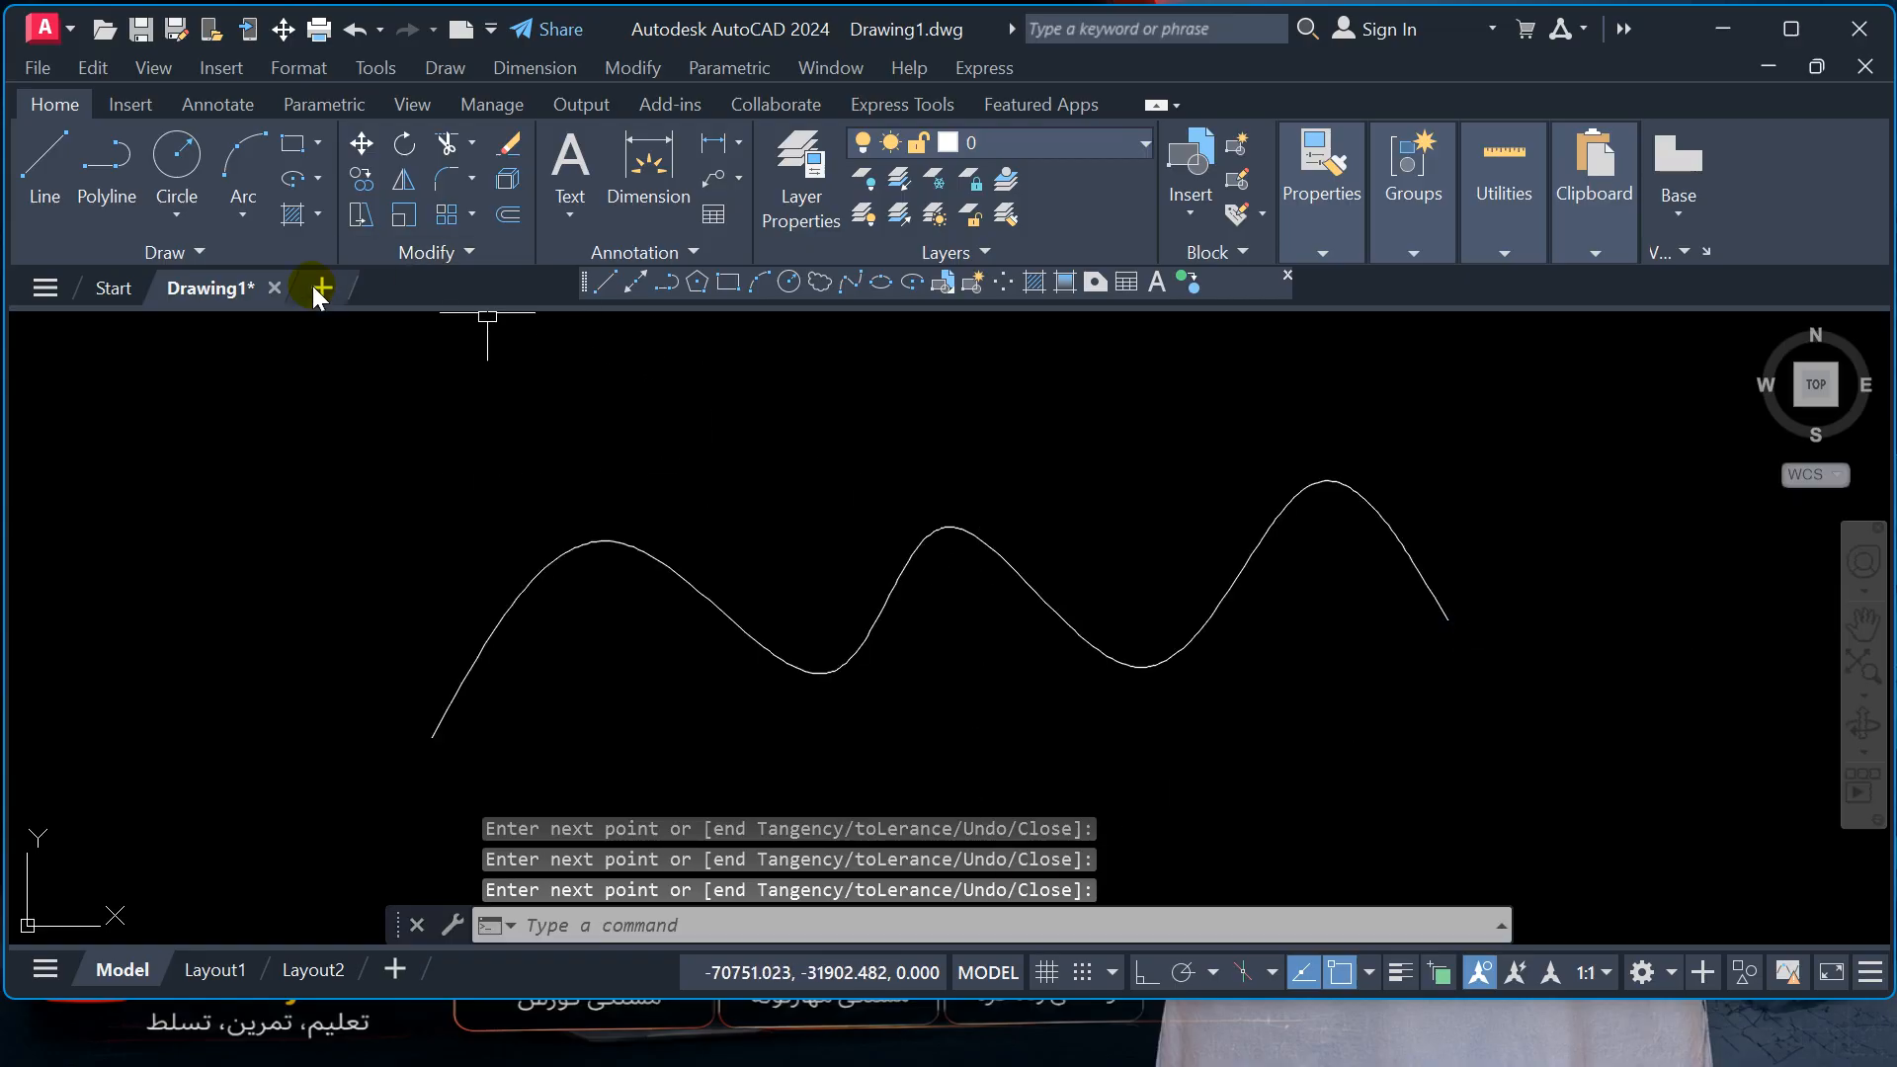
pyautogui.click(232, 253)
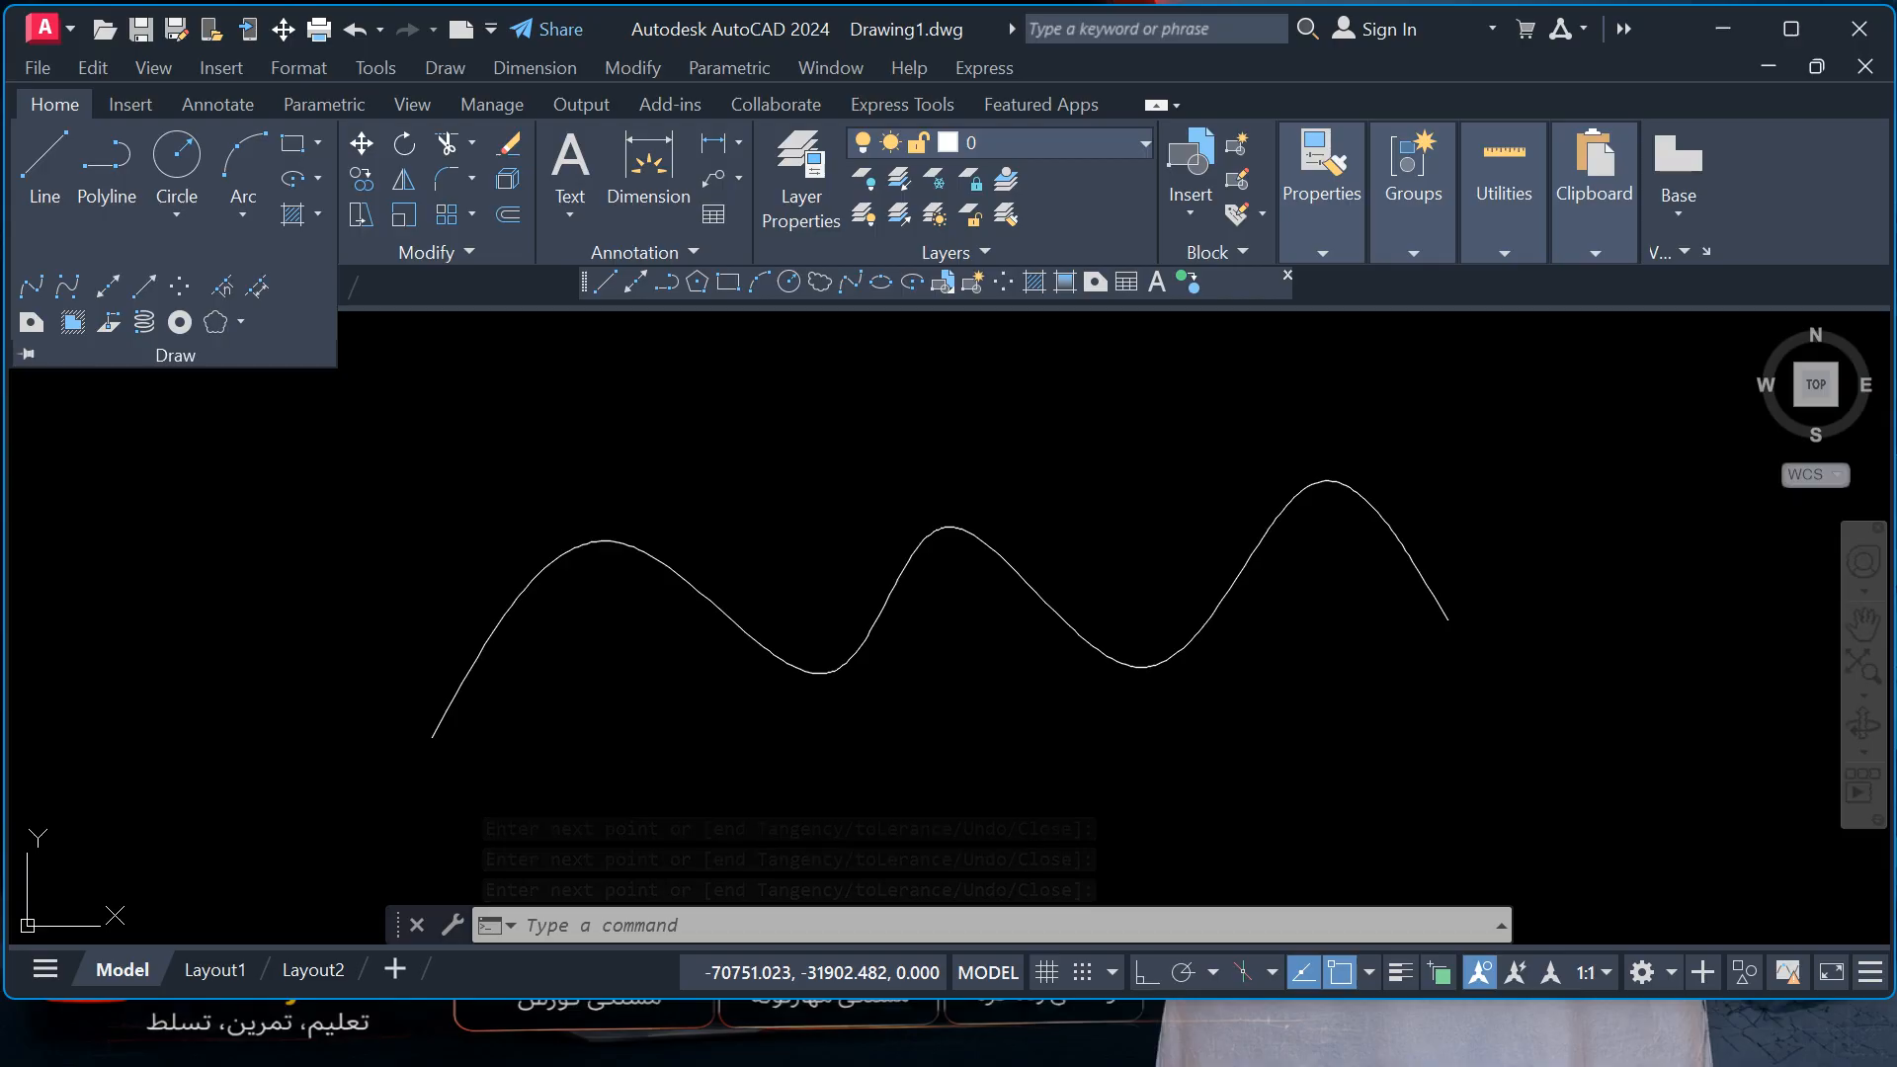
pyautogui.click(669, 562)
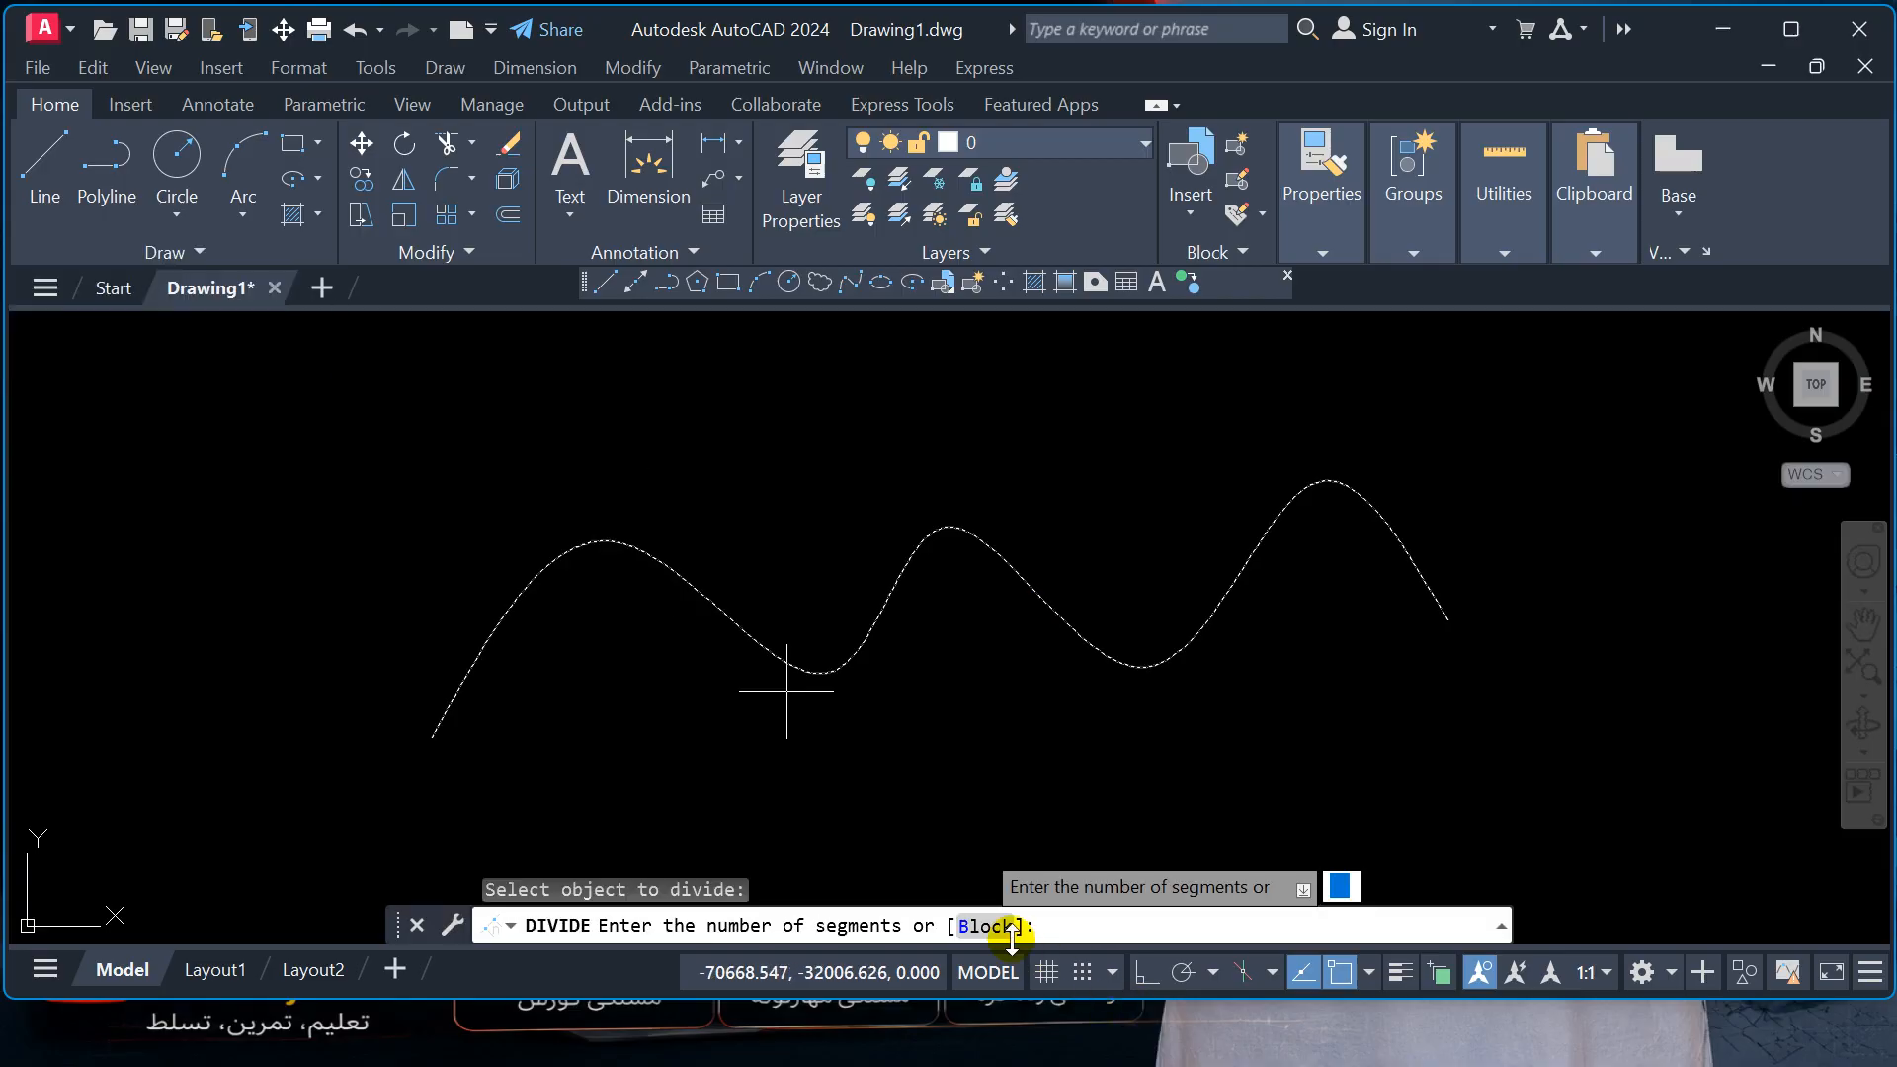
pyautogui.press('Escape')
pyautogui.press('Escape')
pyautogui.press('Escape')
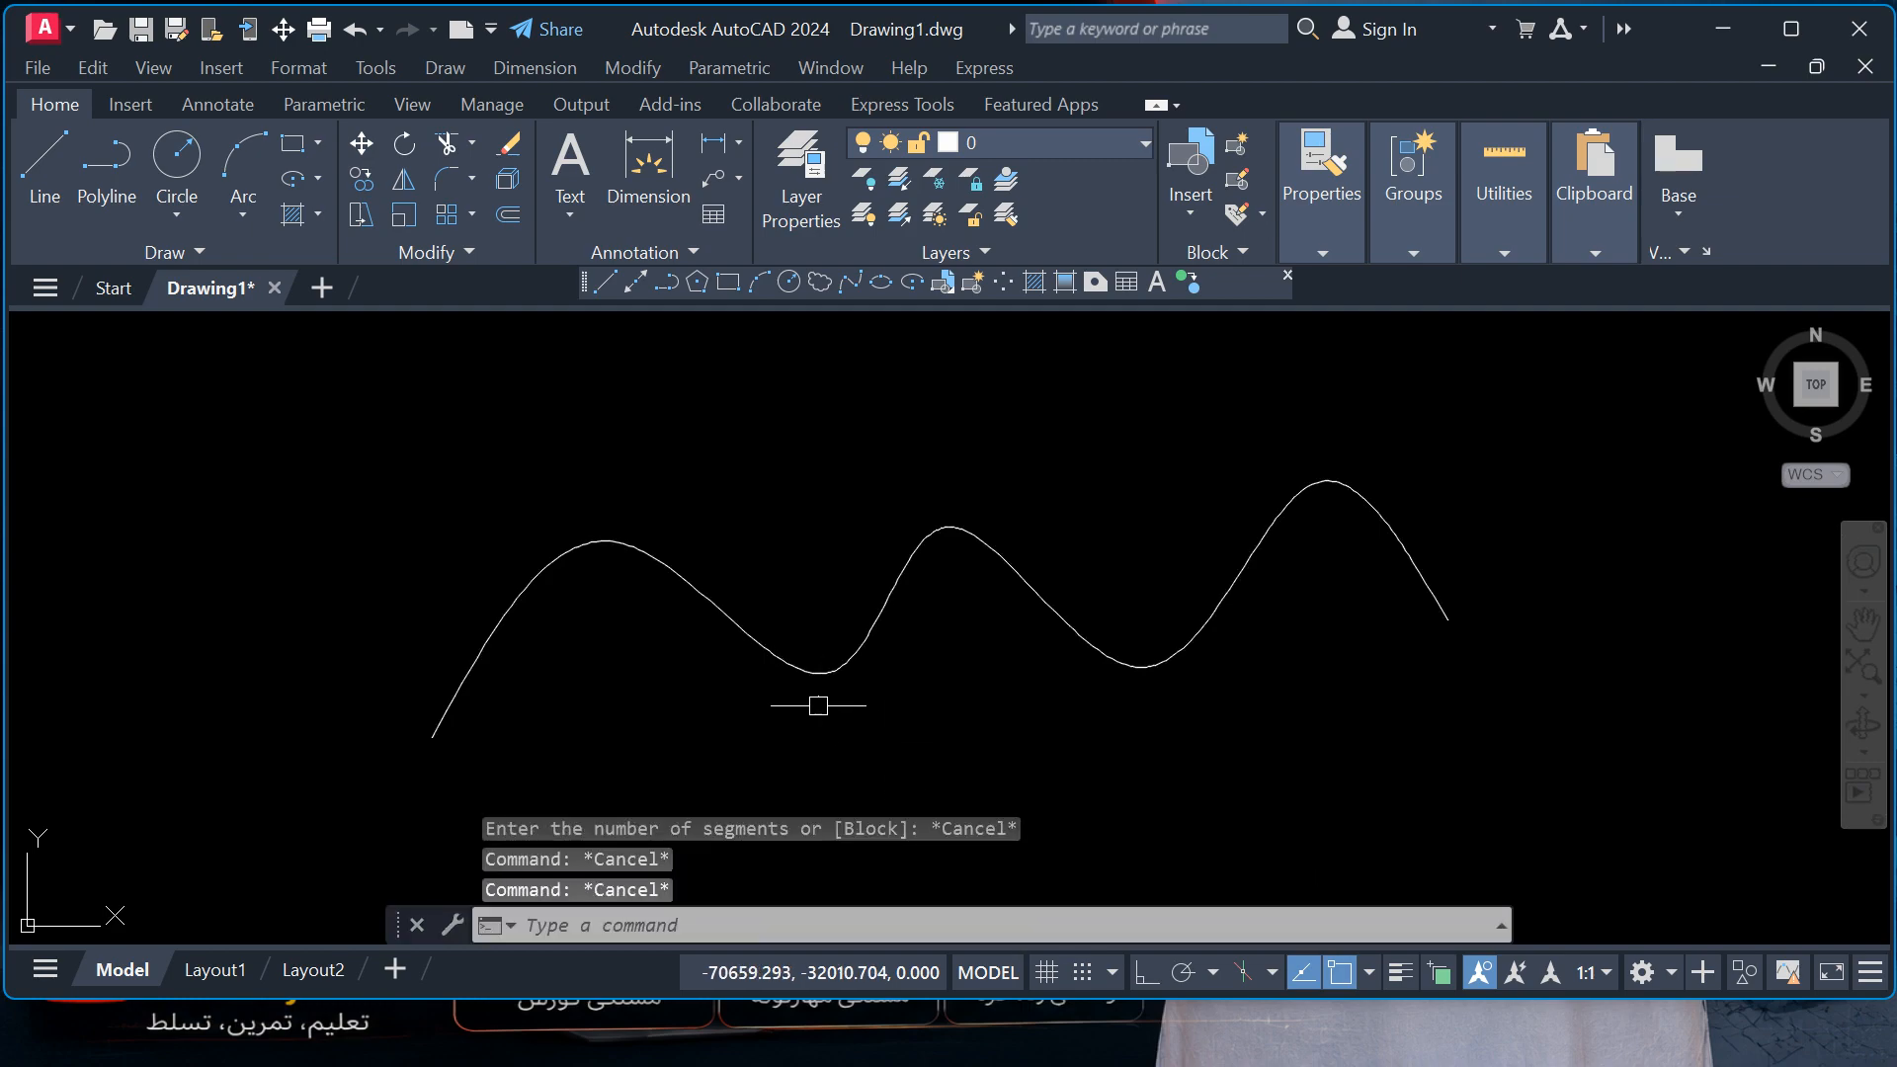
pyautogui.press('Escape')
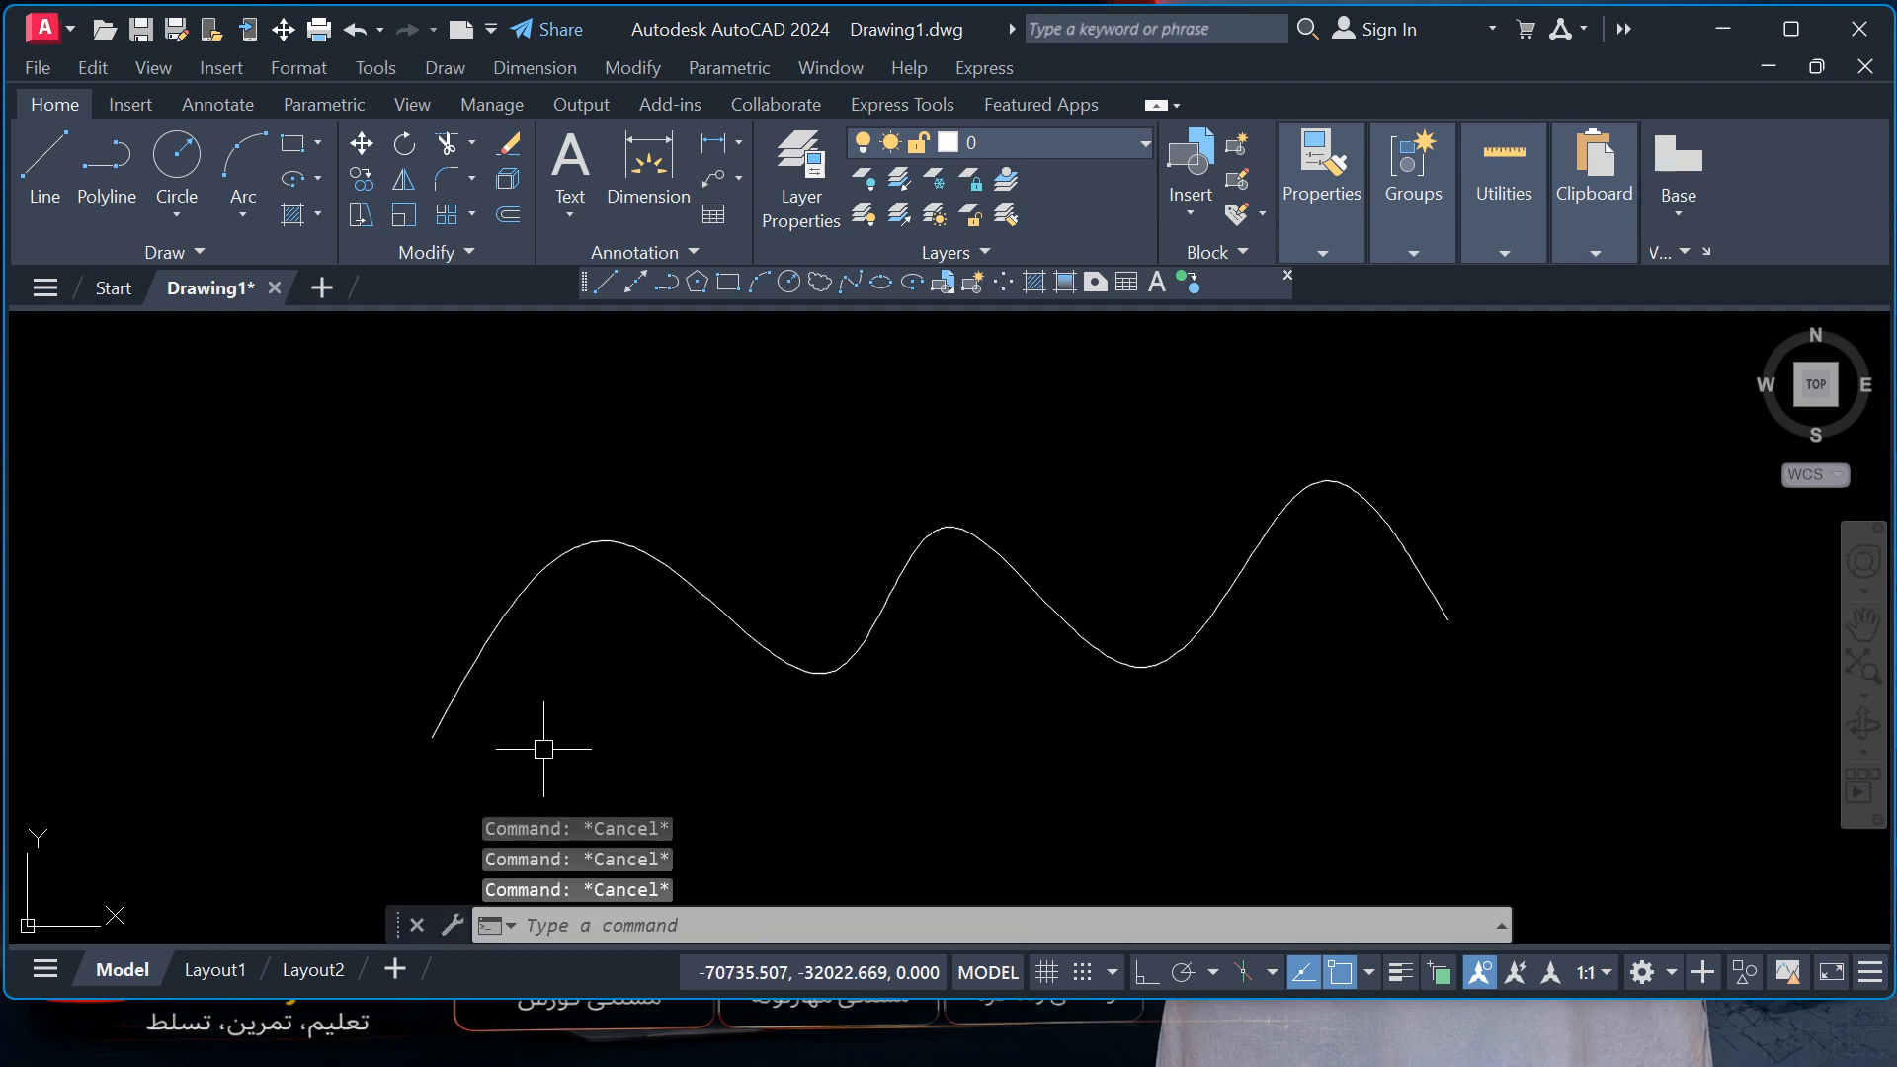
pyautogui.write('REc')
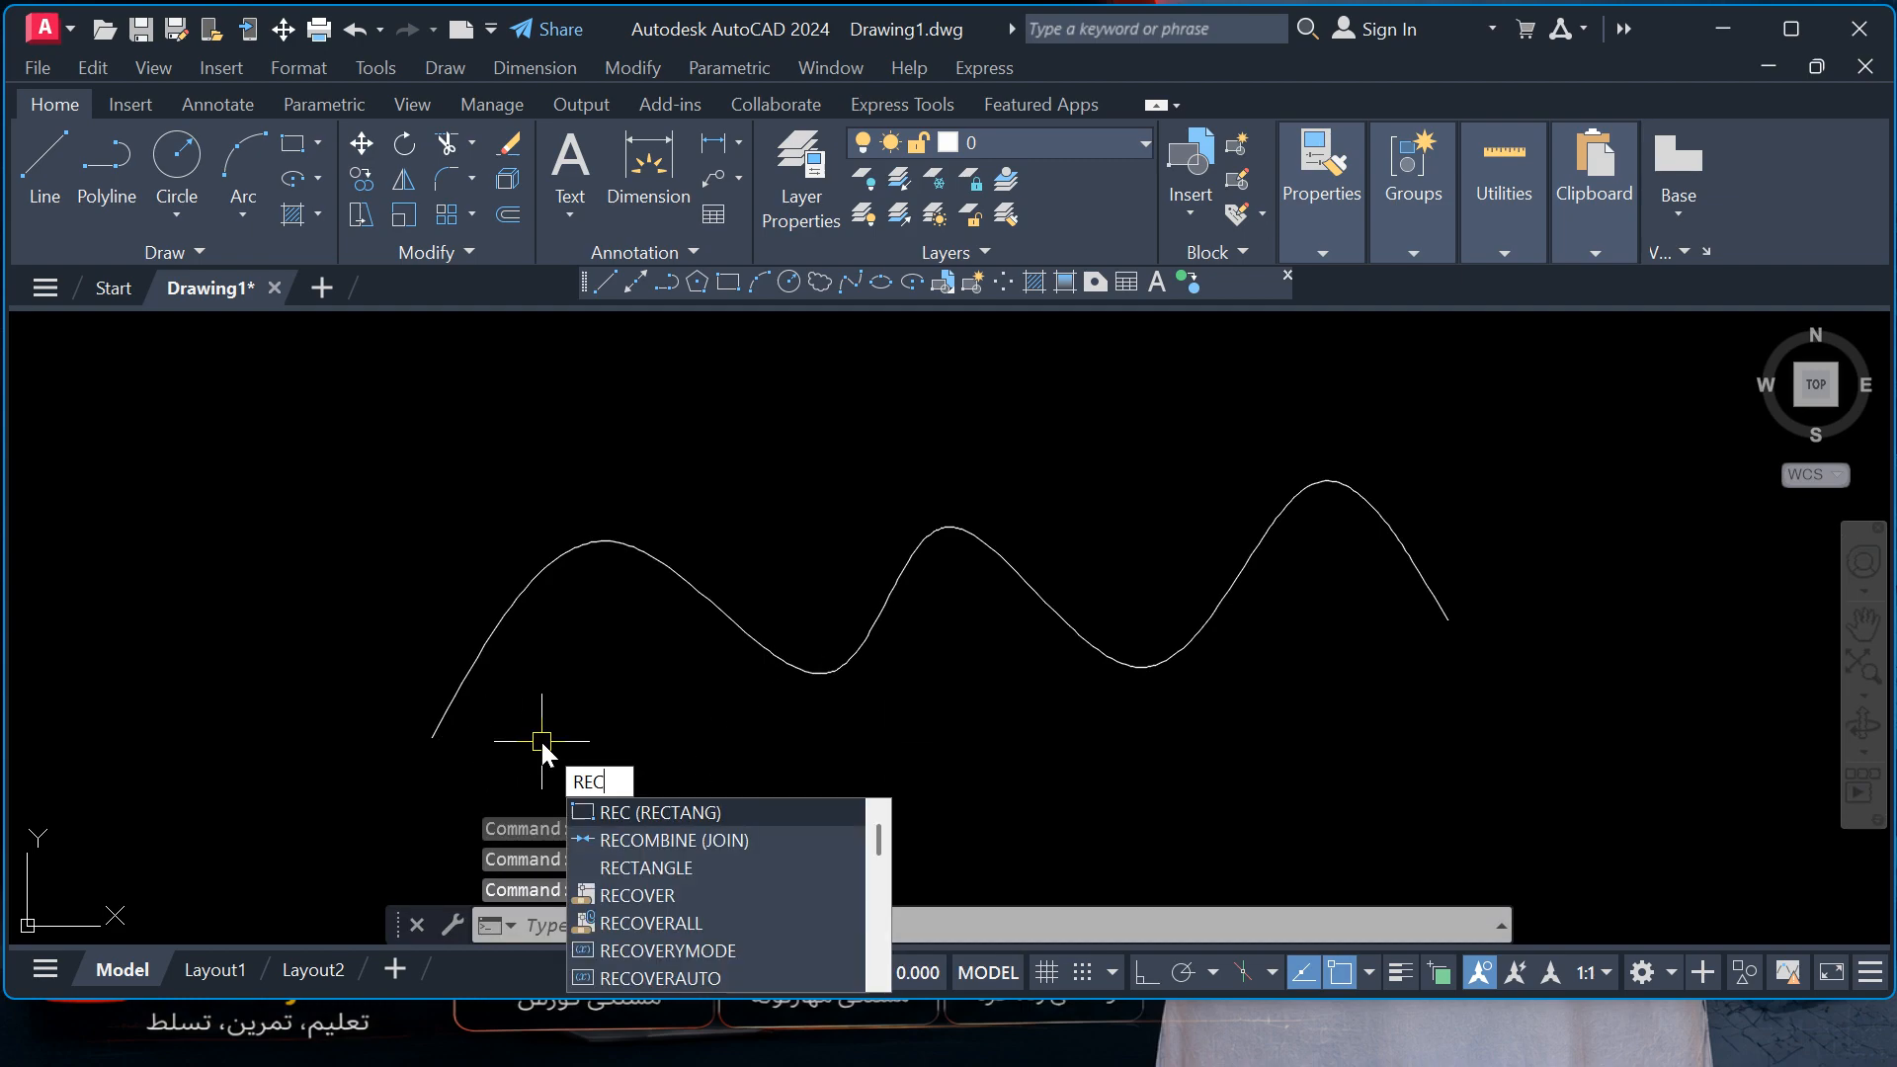
pyautogui.press('Escape')
pyautogui.press('Escape')
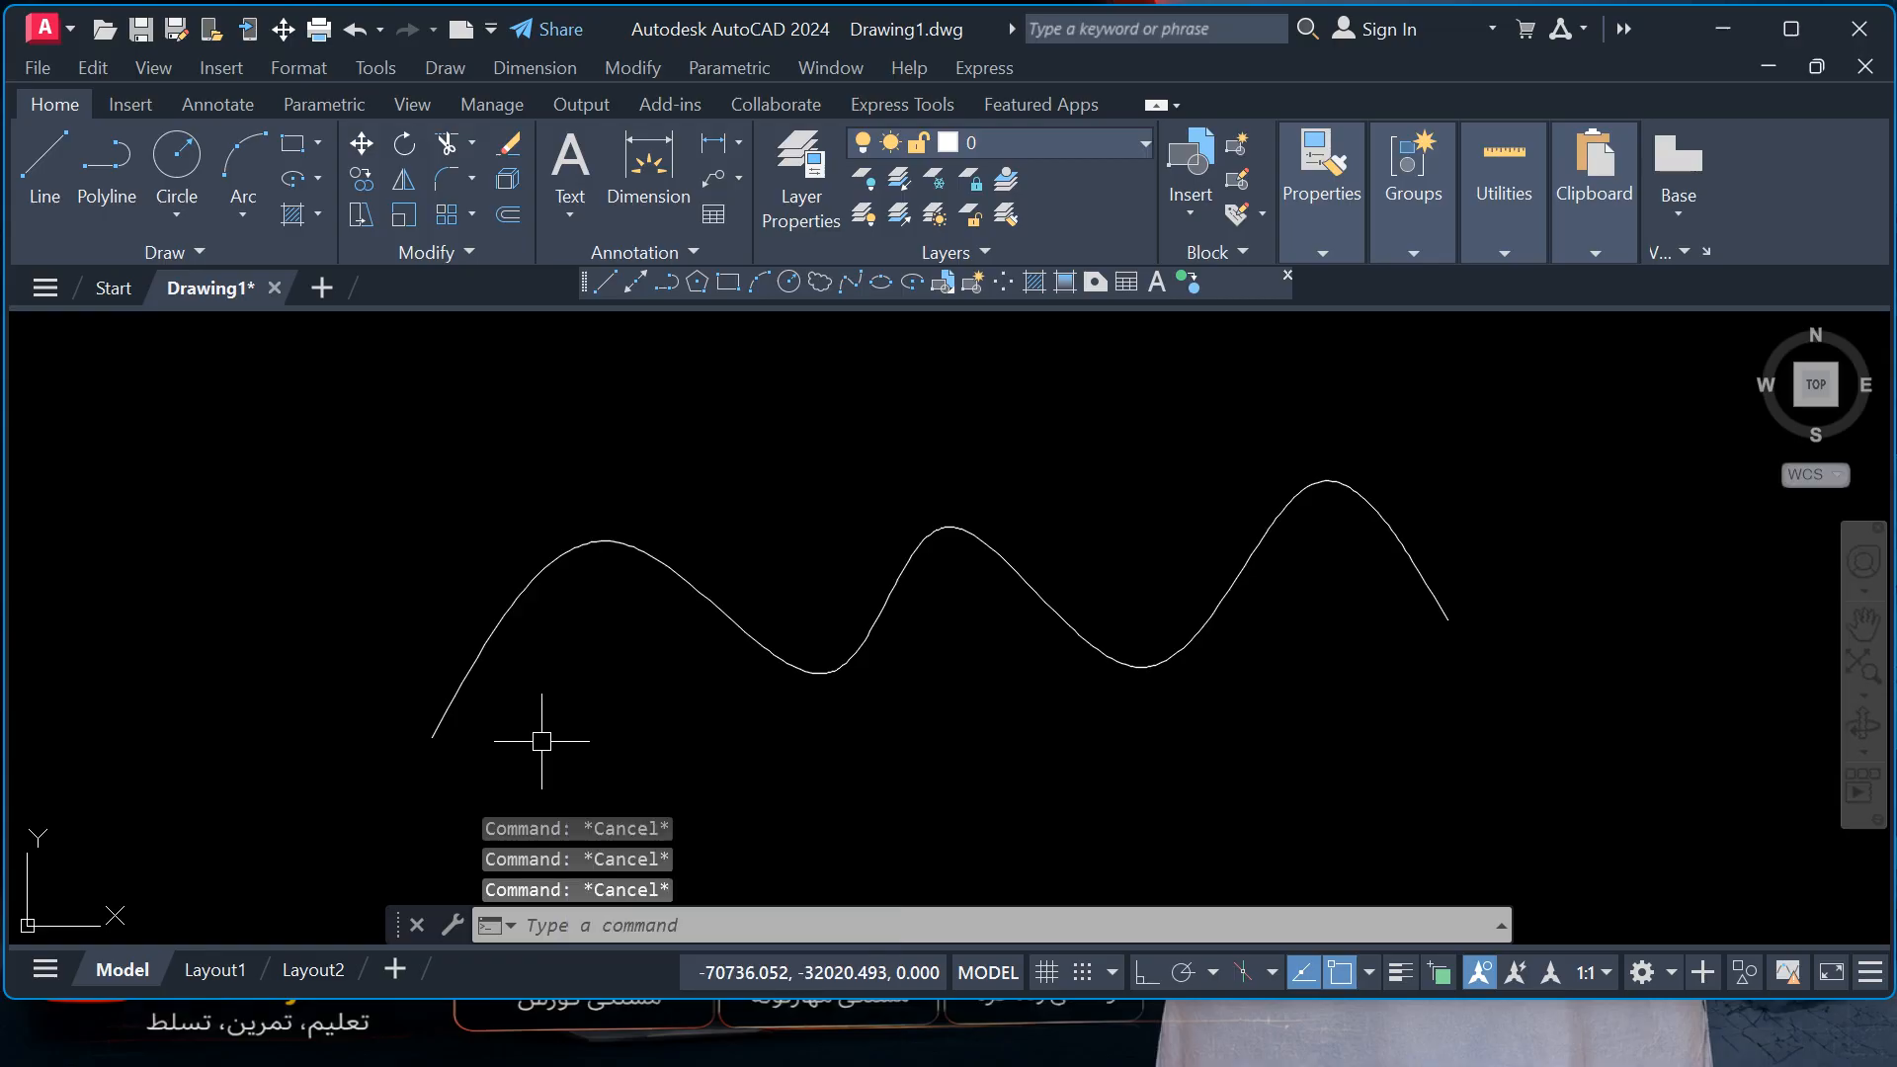
# - Draw a small horizontal rectangle across the lower left end of the wavy spline
pyautogui.write('rec')
pyautogui.press('Return')
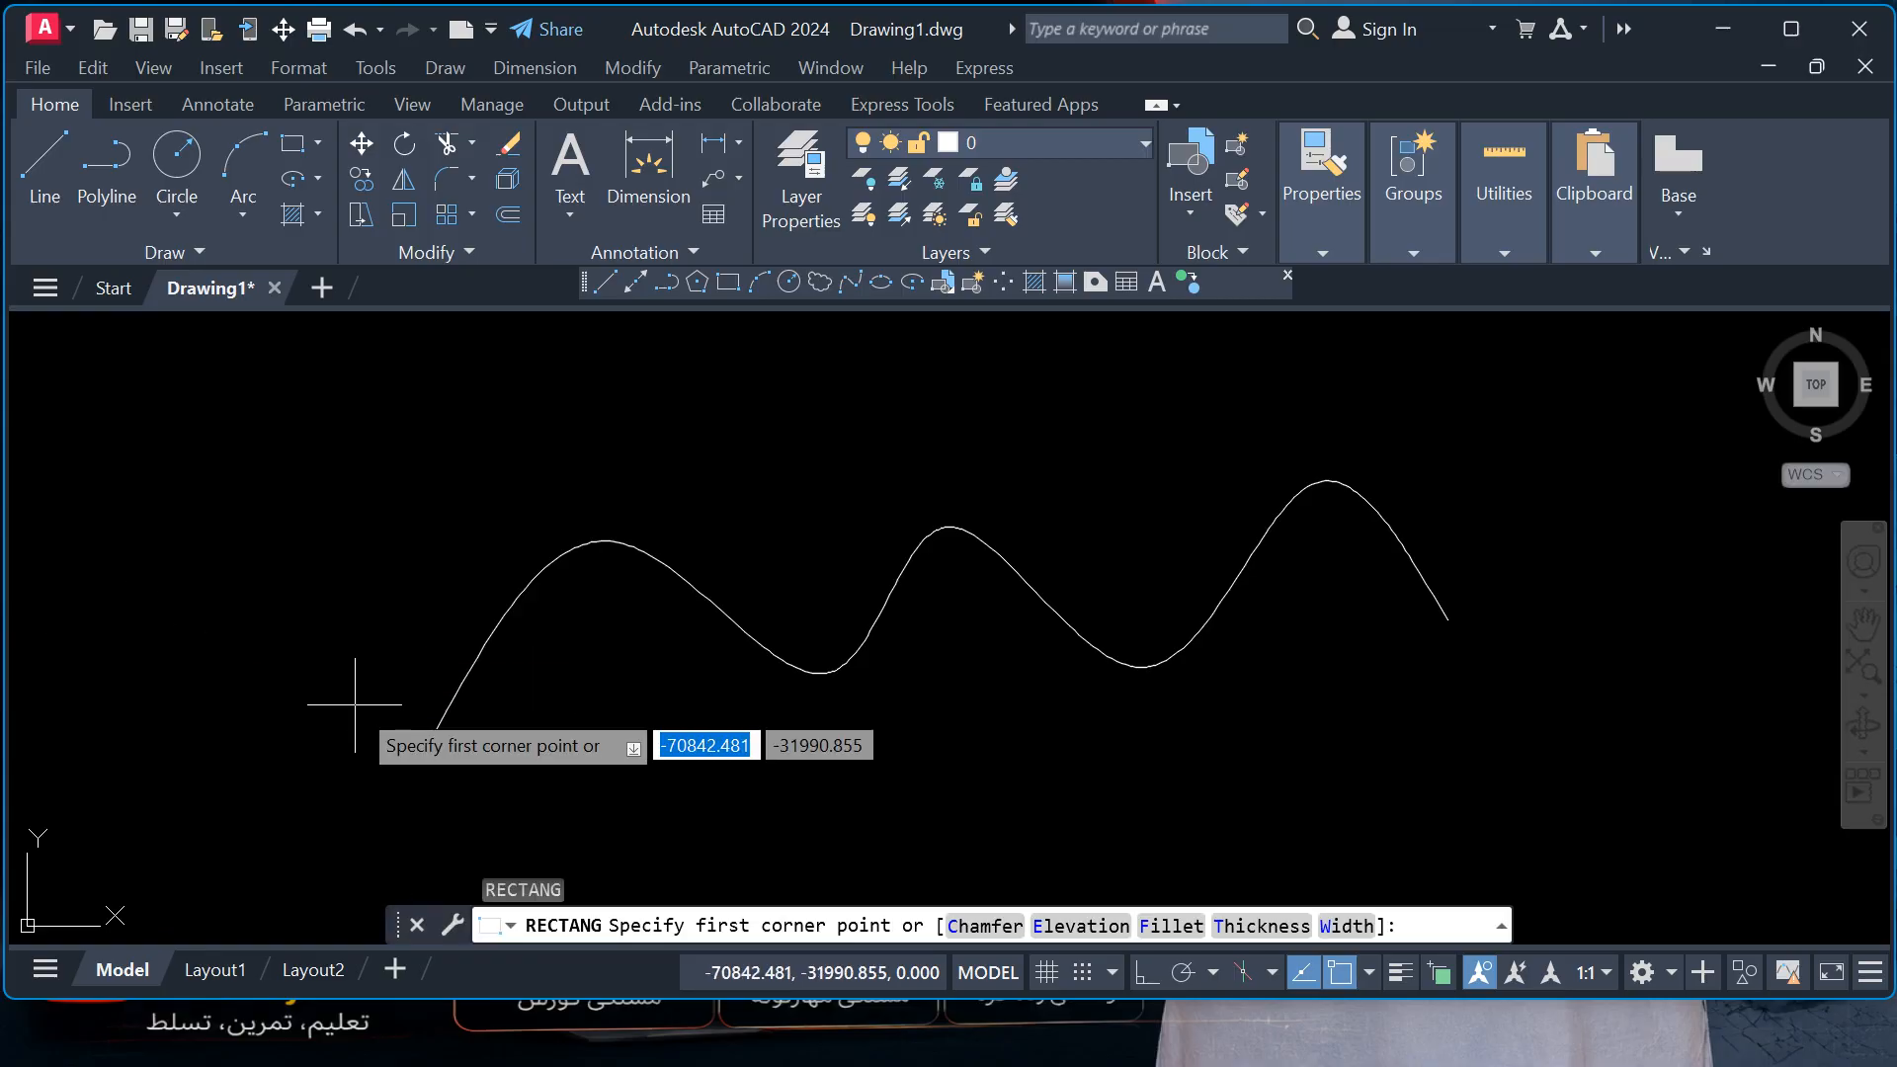
pyautogui.click(416, 686)
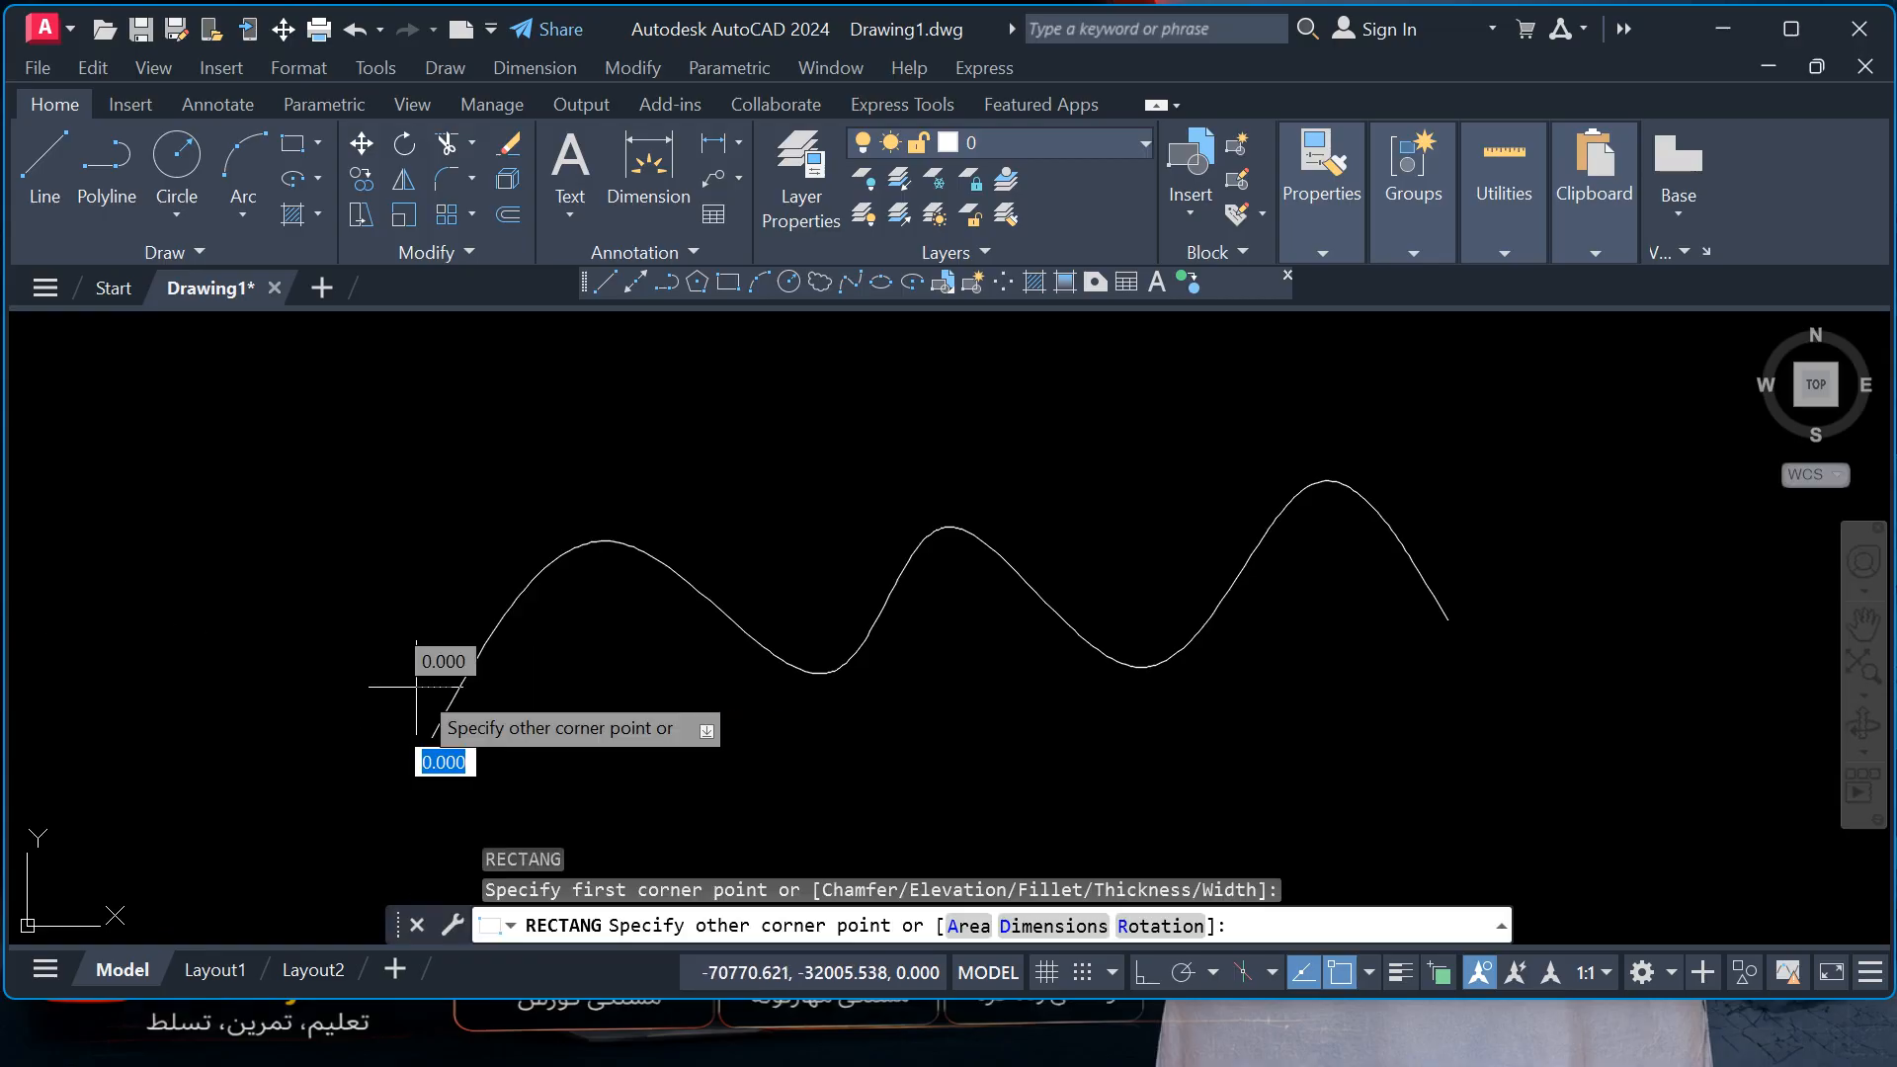
pyautogui.click(479, 720)
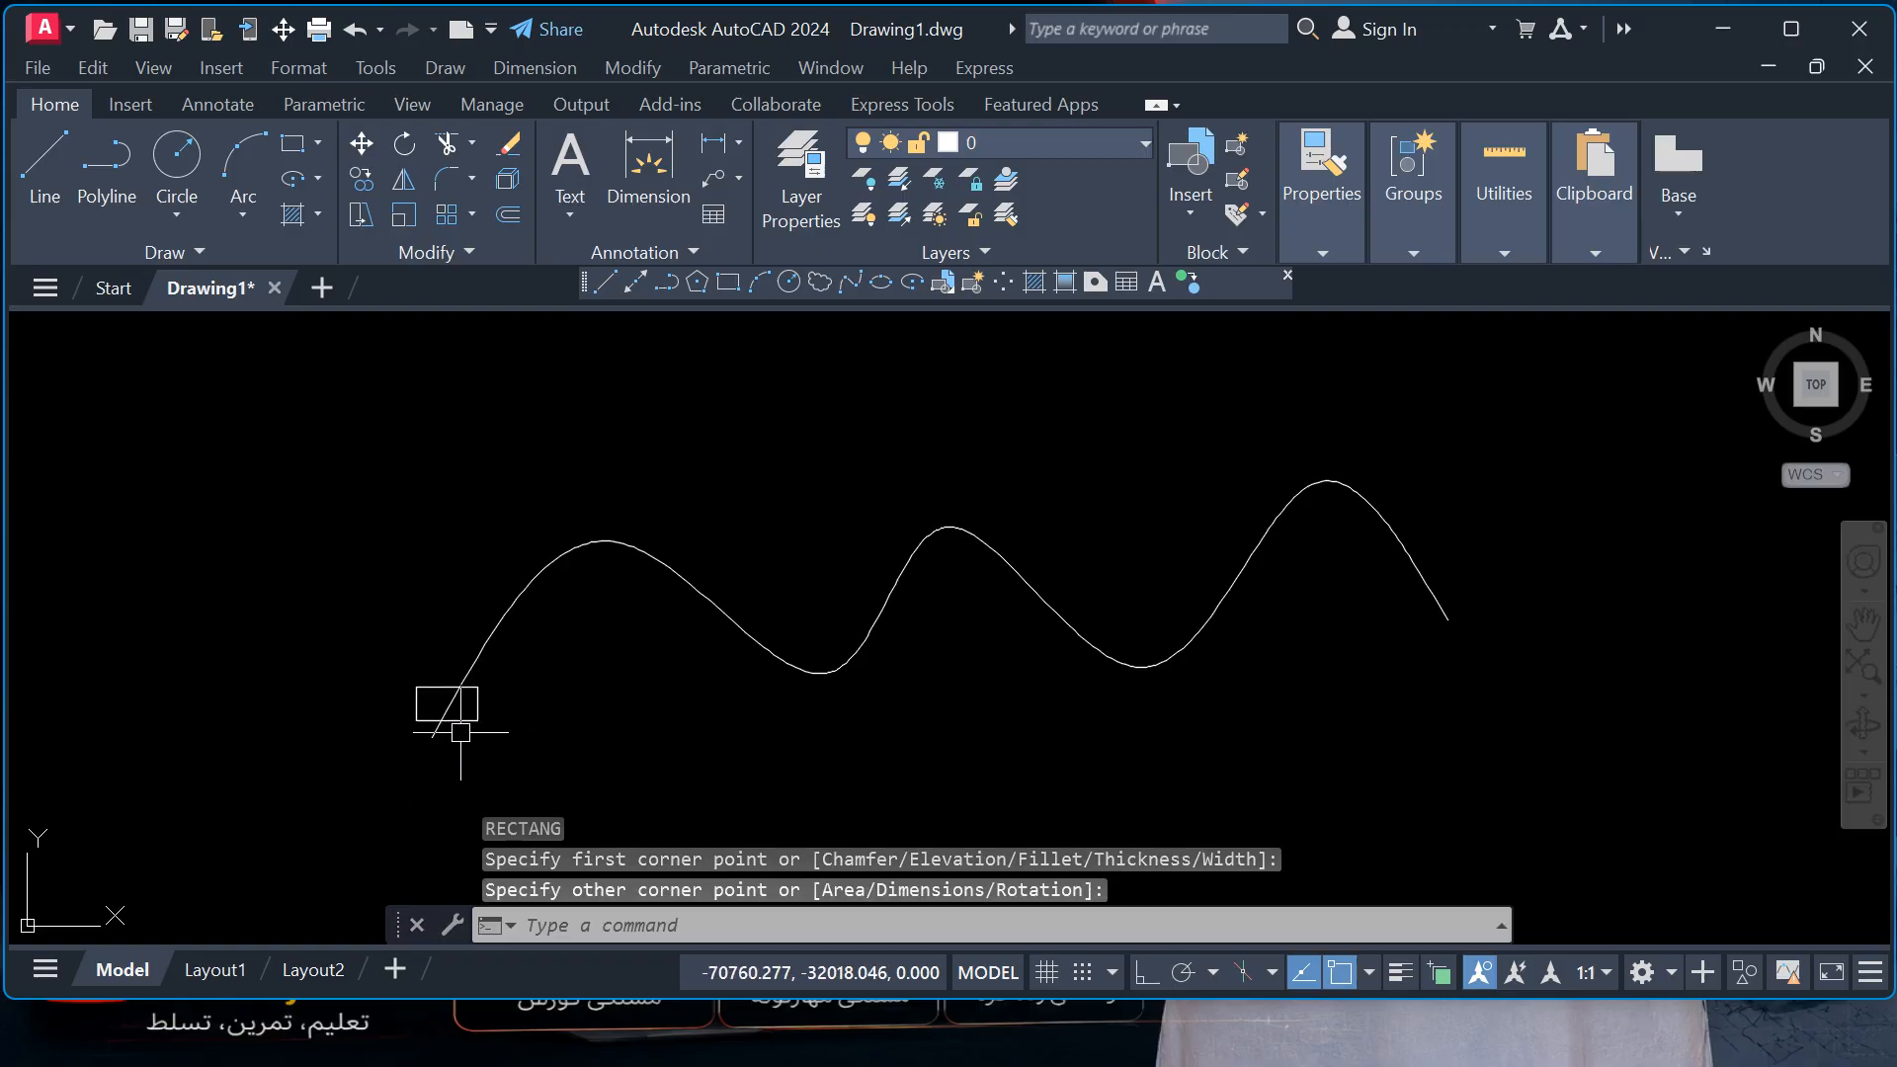
pyautogui.click(472, 722)
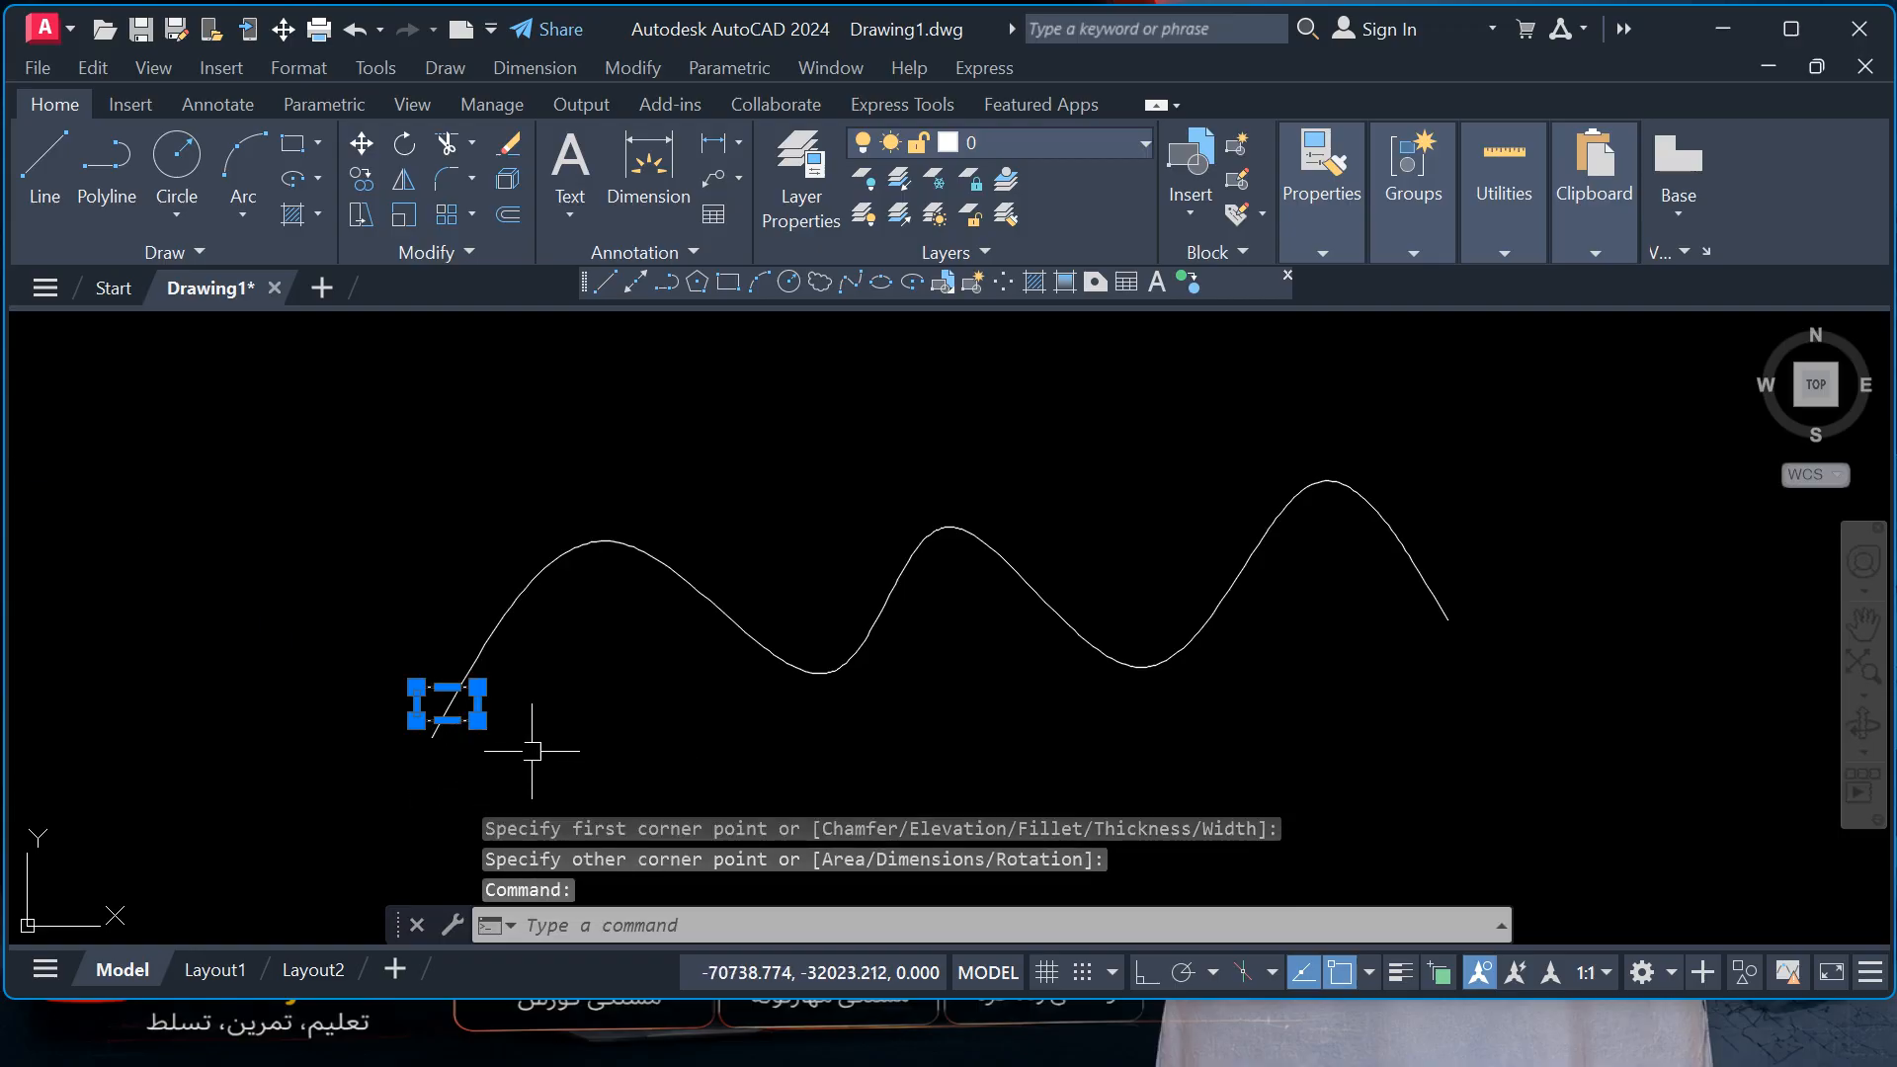
pyautogui.press('Escape')
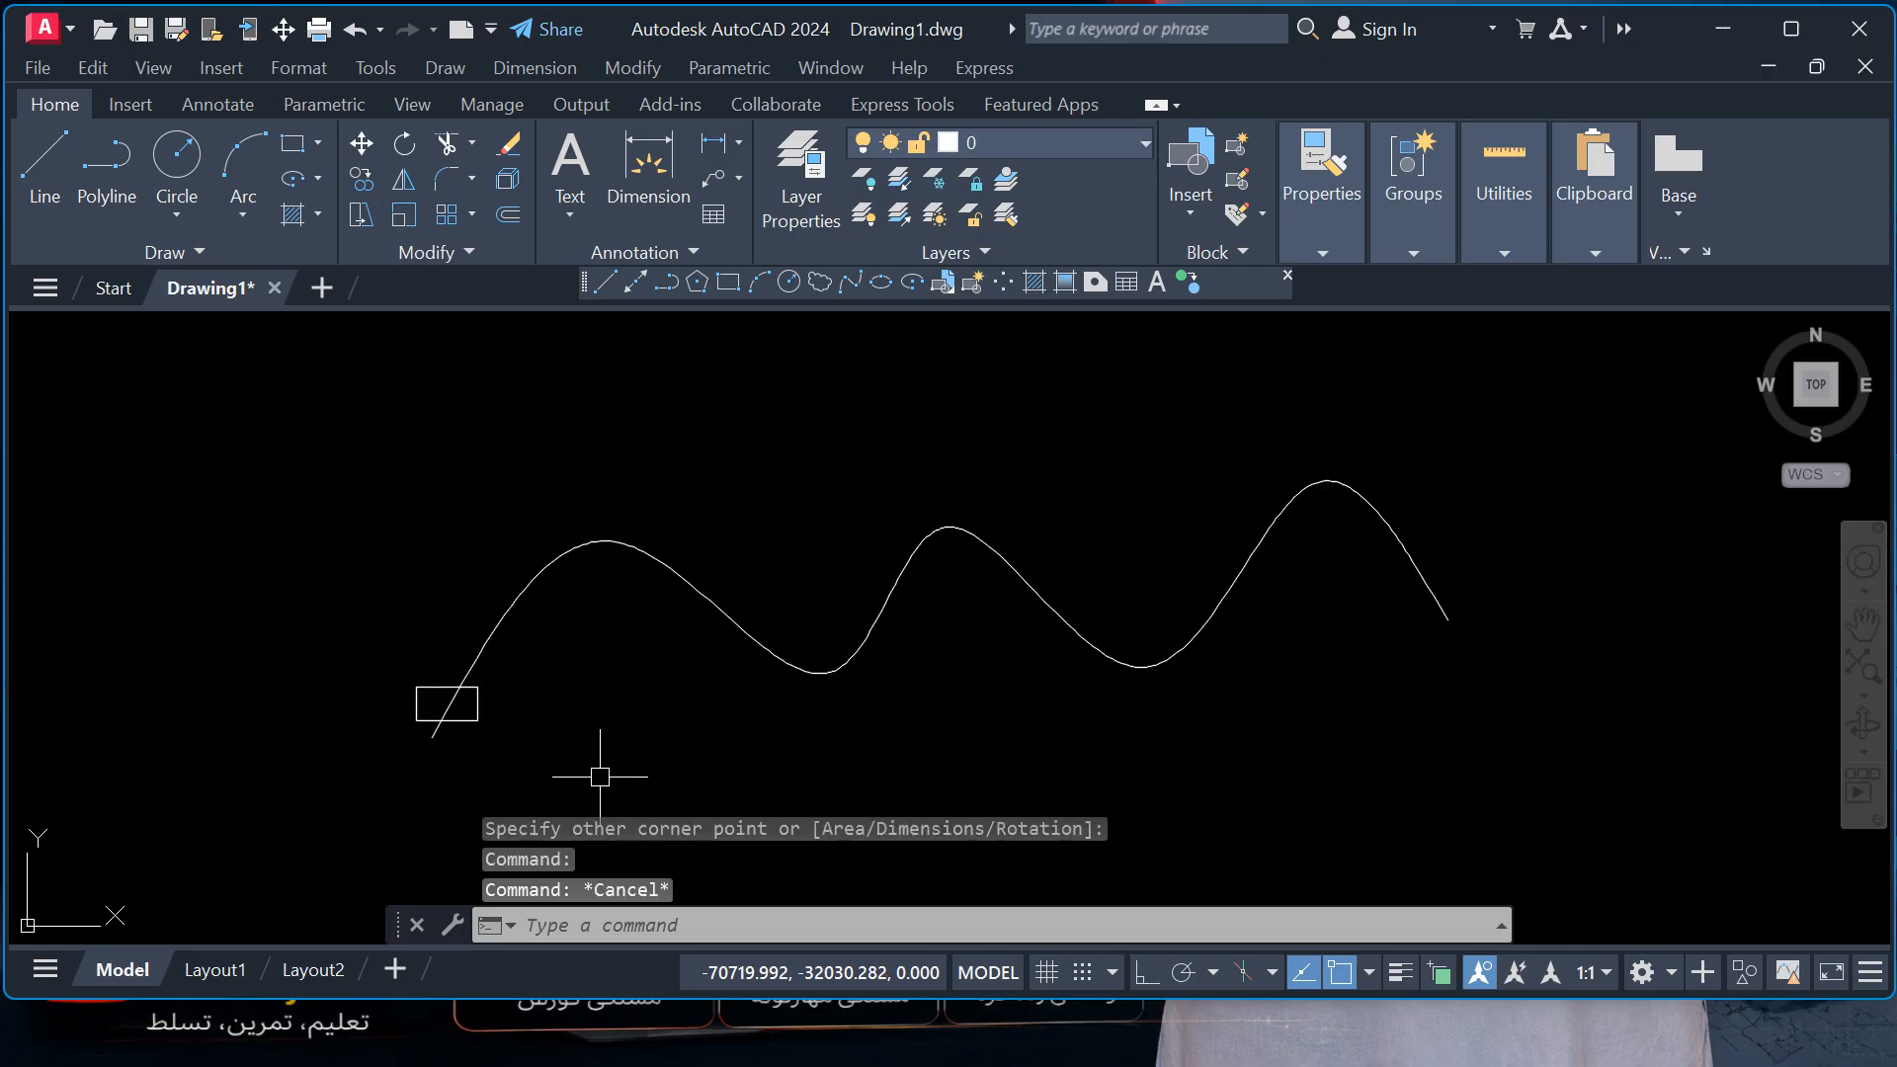
# - Start a block definition from the small rectangle, with its base point where the spline crosses the rectangle's lower edge
pyautogui.write('b')
pyautogui.press('Return')
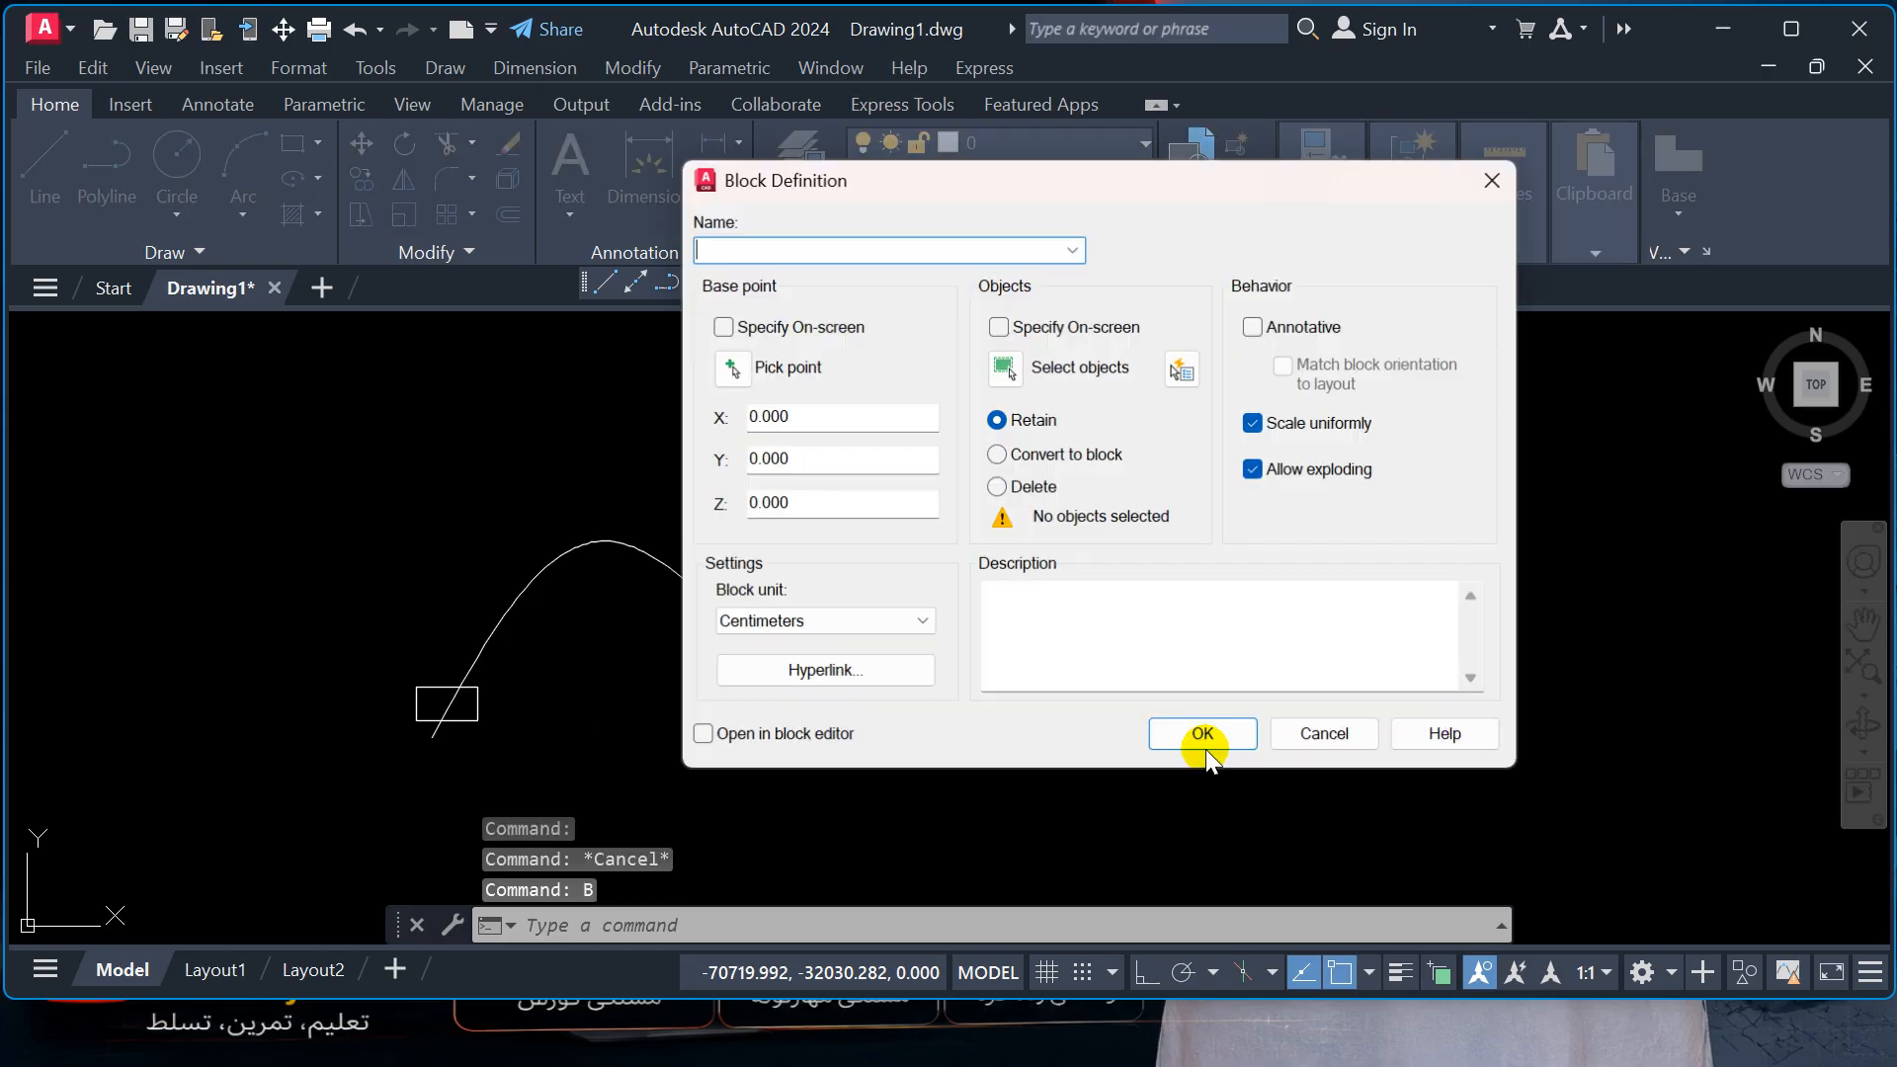
pyautogui.click(729, 372)
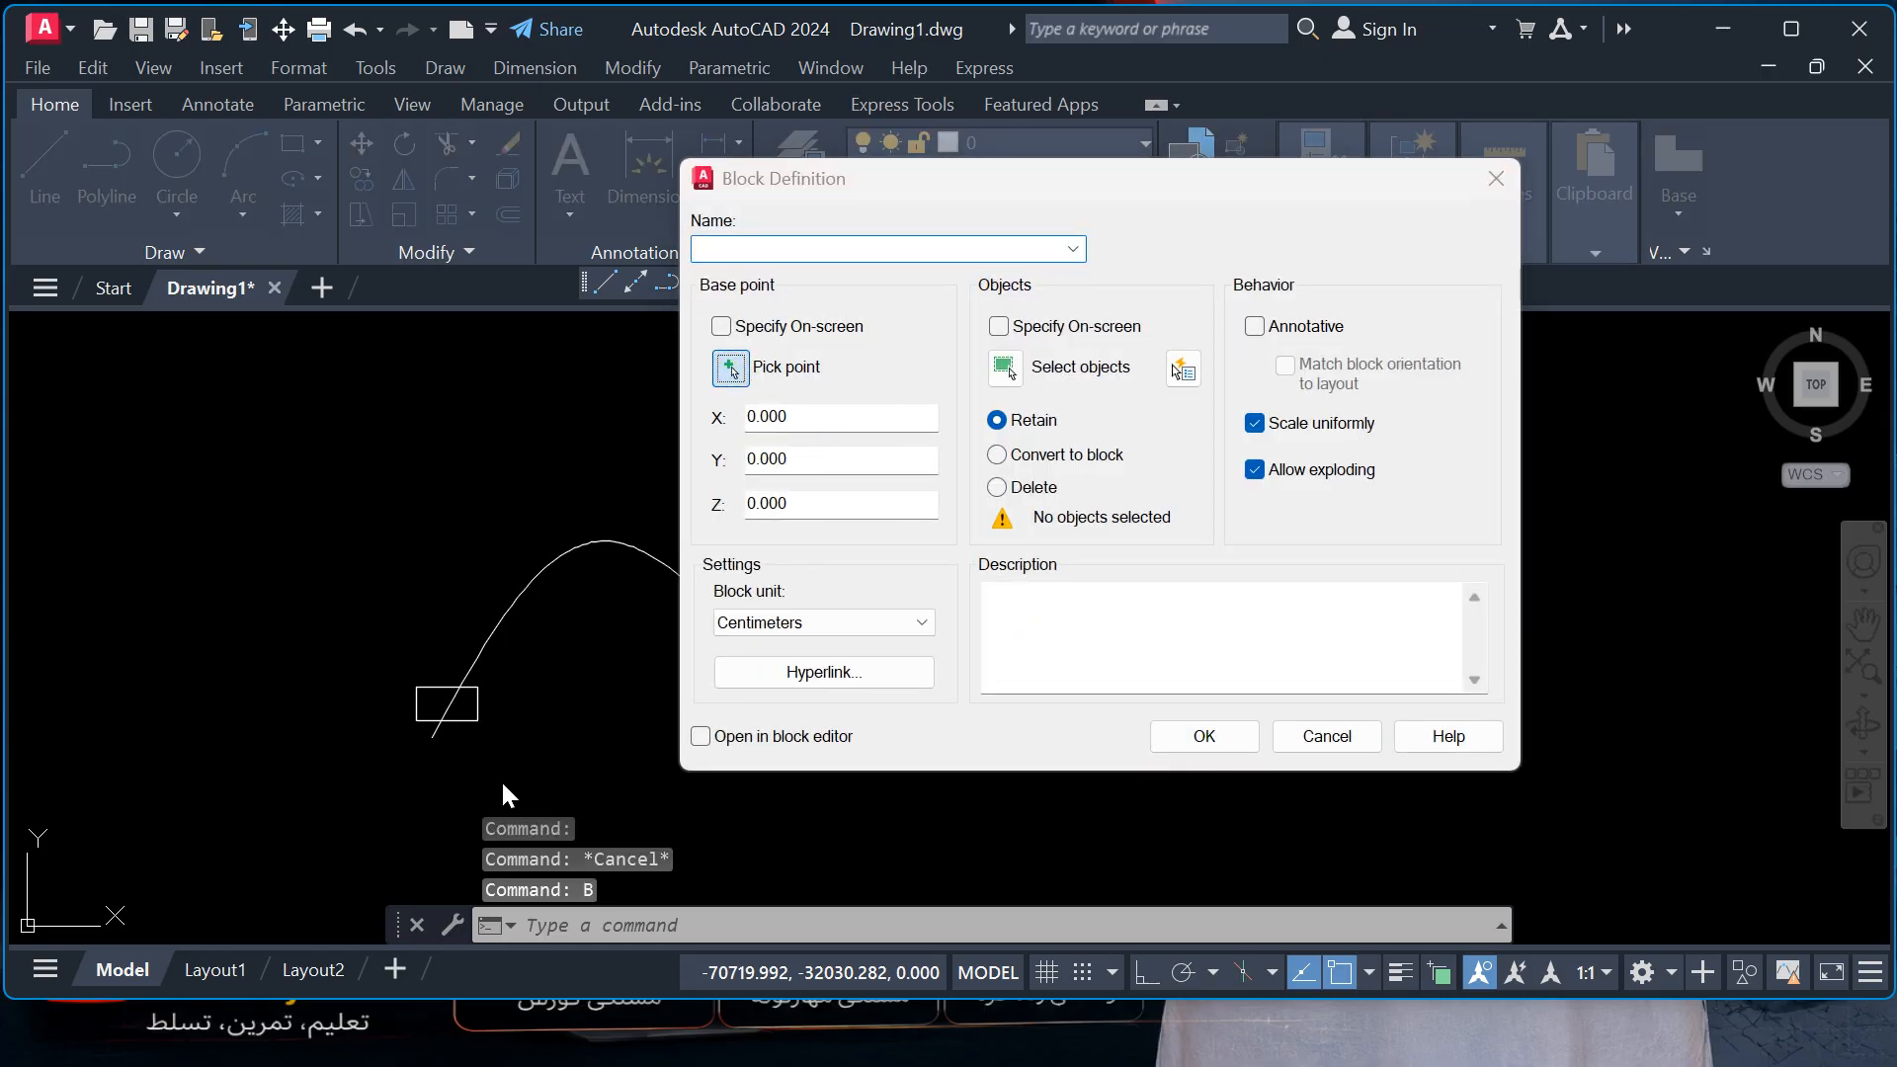
pyautogui.click(439, 712)
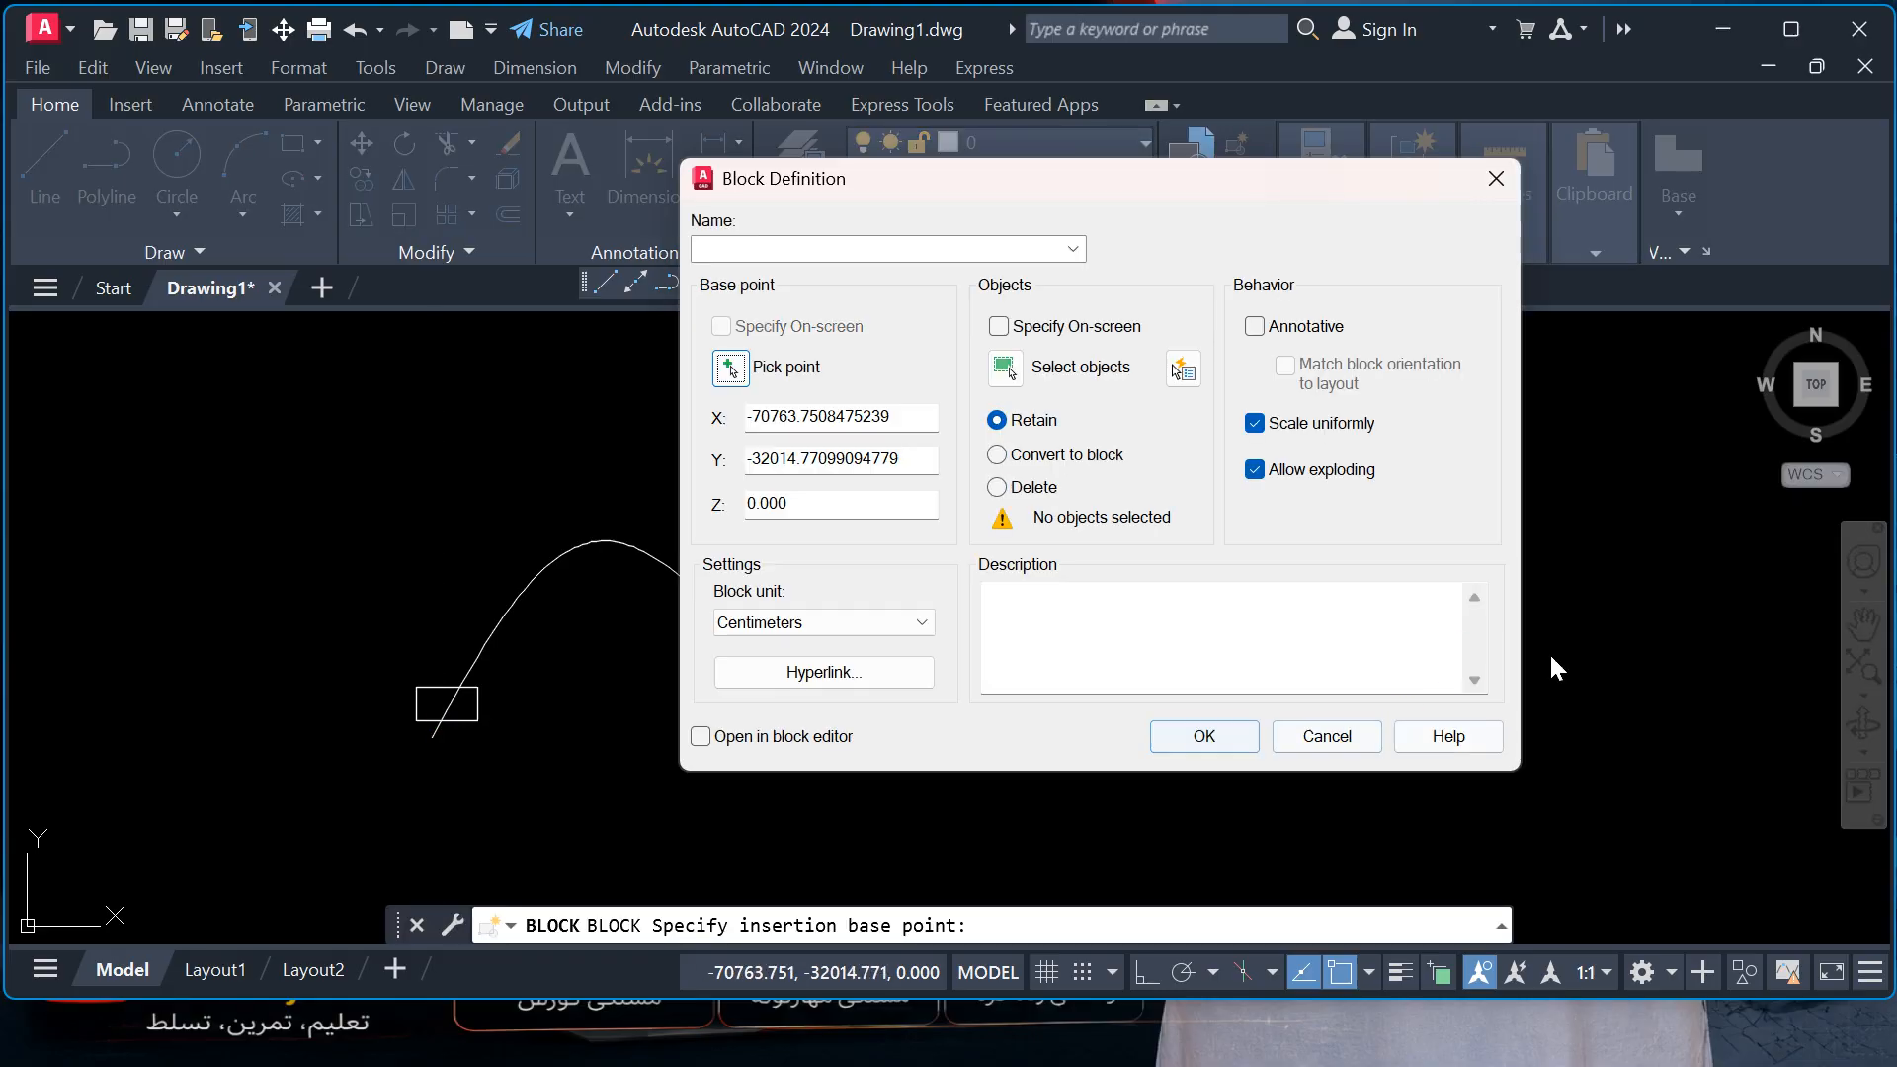
pyautogui.click(999, 374)
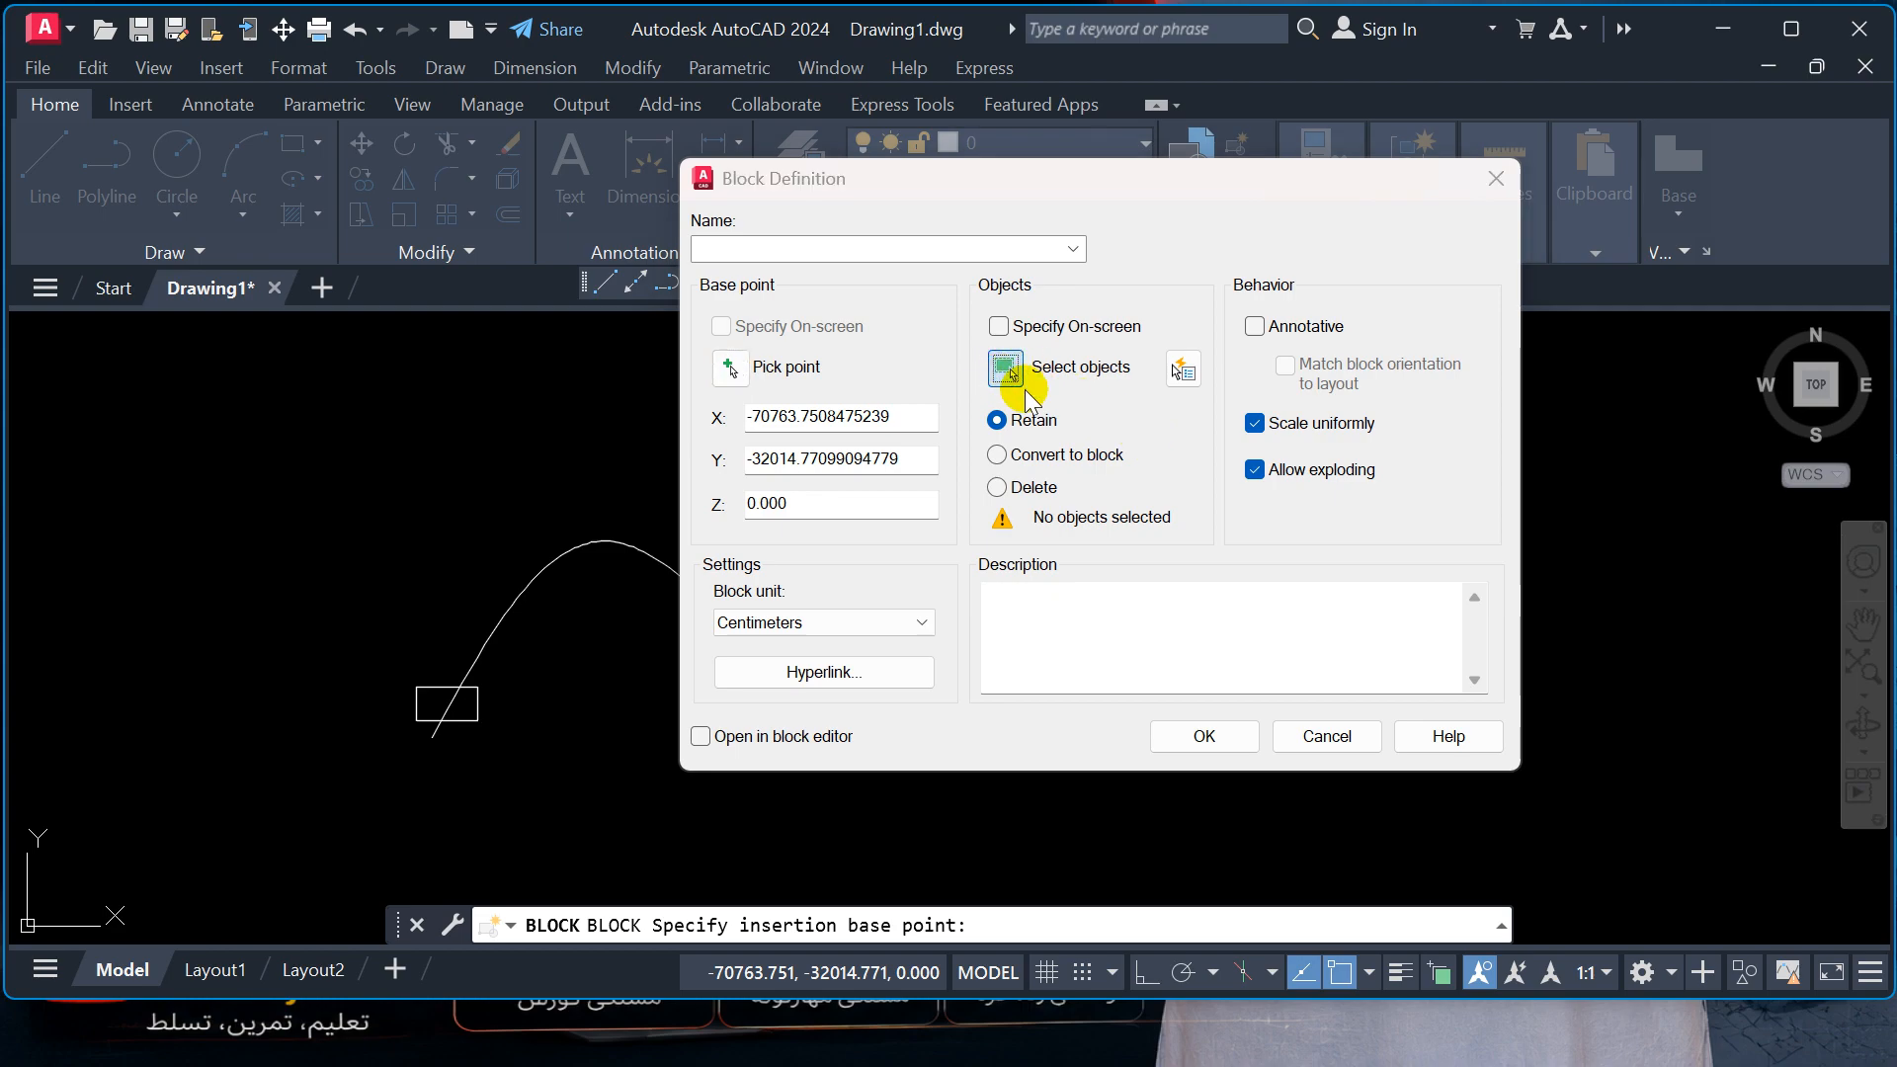
pyautogui.click(477, 709)
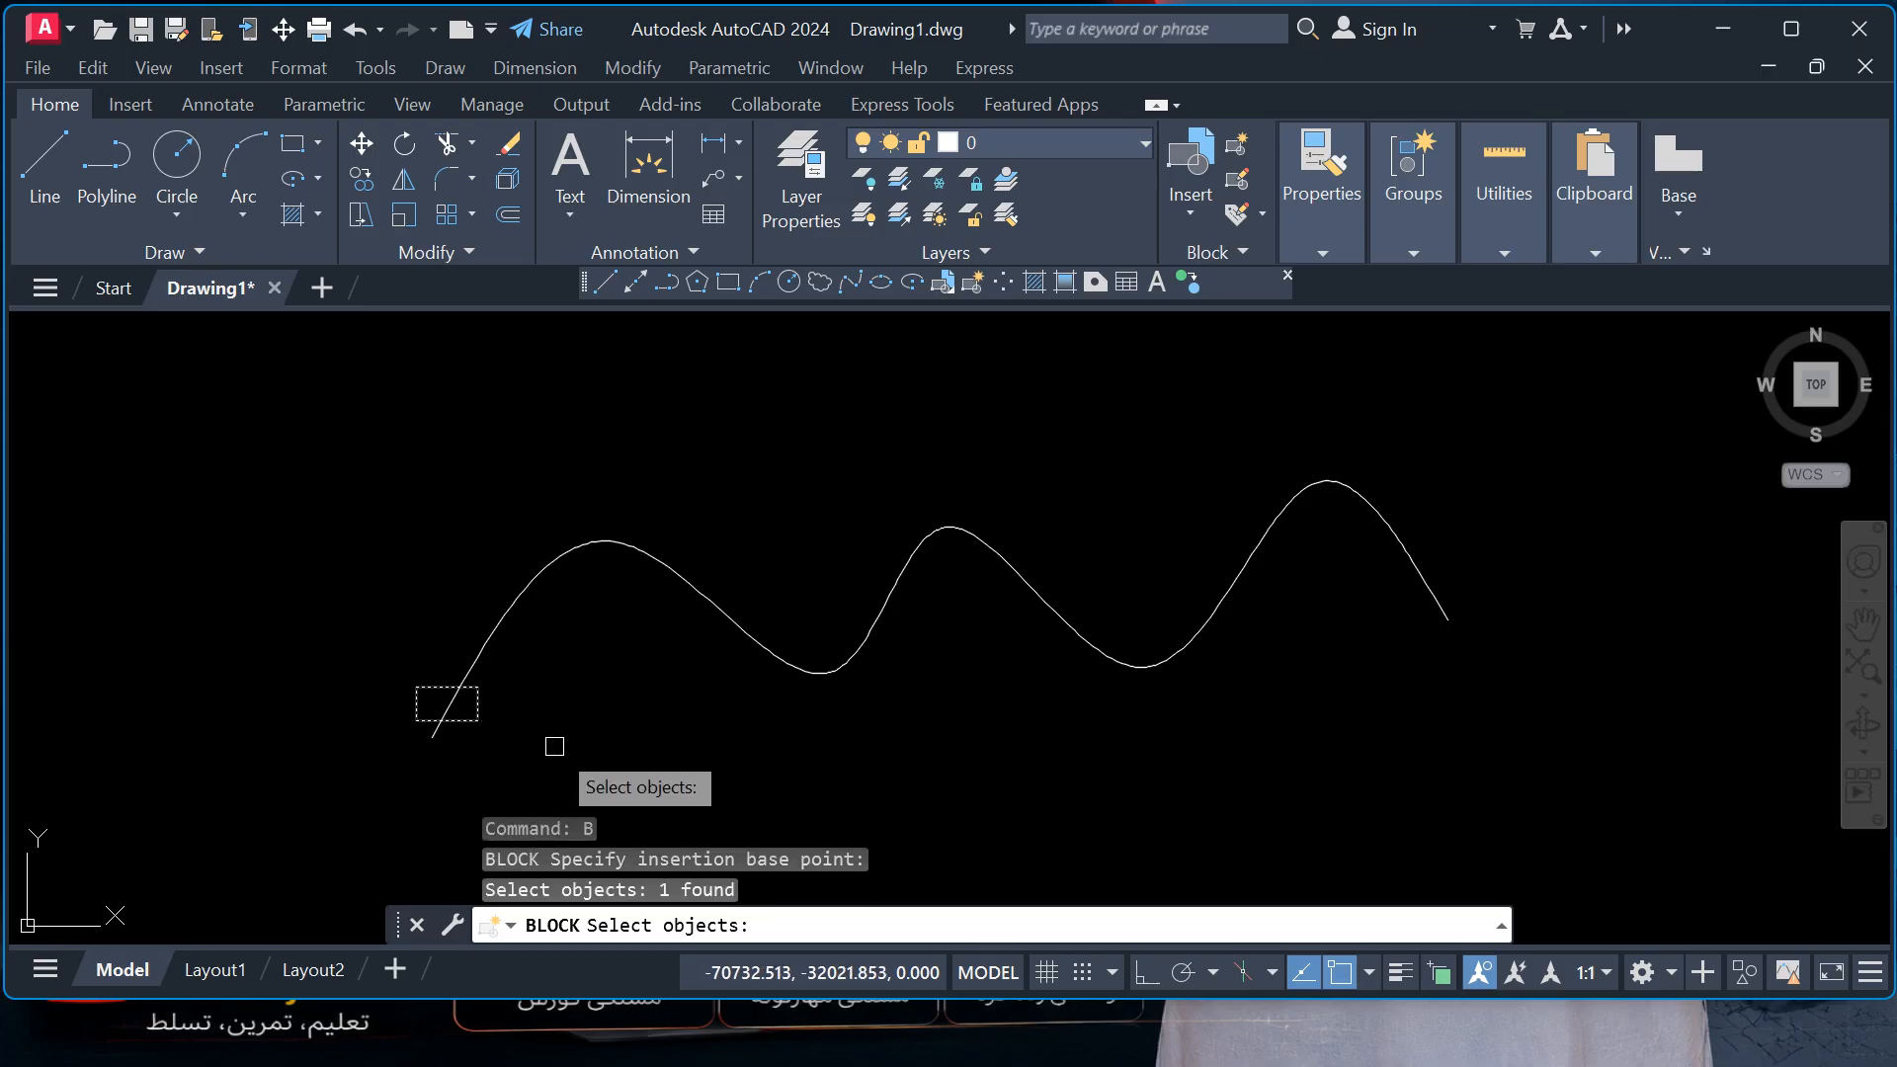
pyautogui.press('Return')
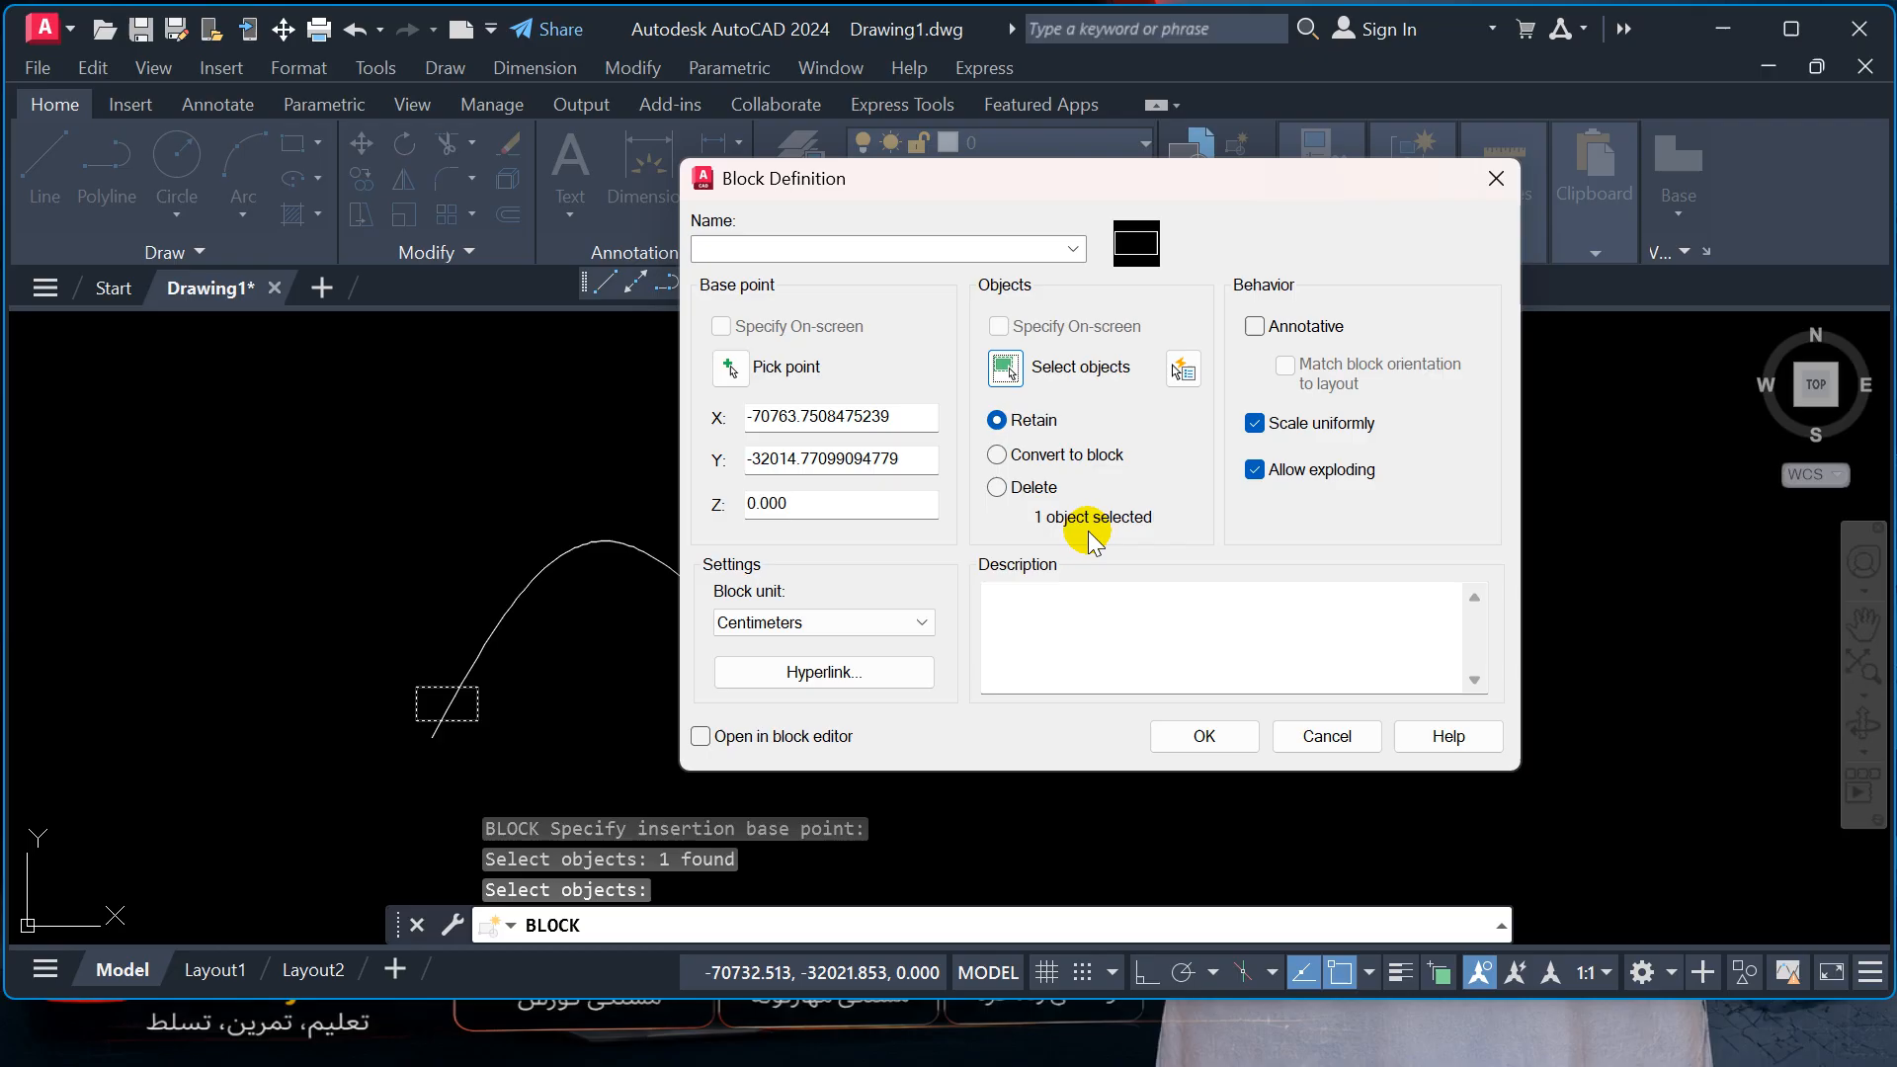
# - Define the block as zz with Convert to block, and erase the block's rectangle from the drawing
pyautogui.click(997, 454)
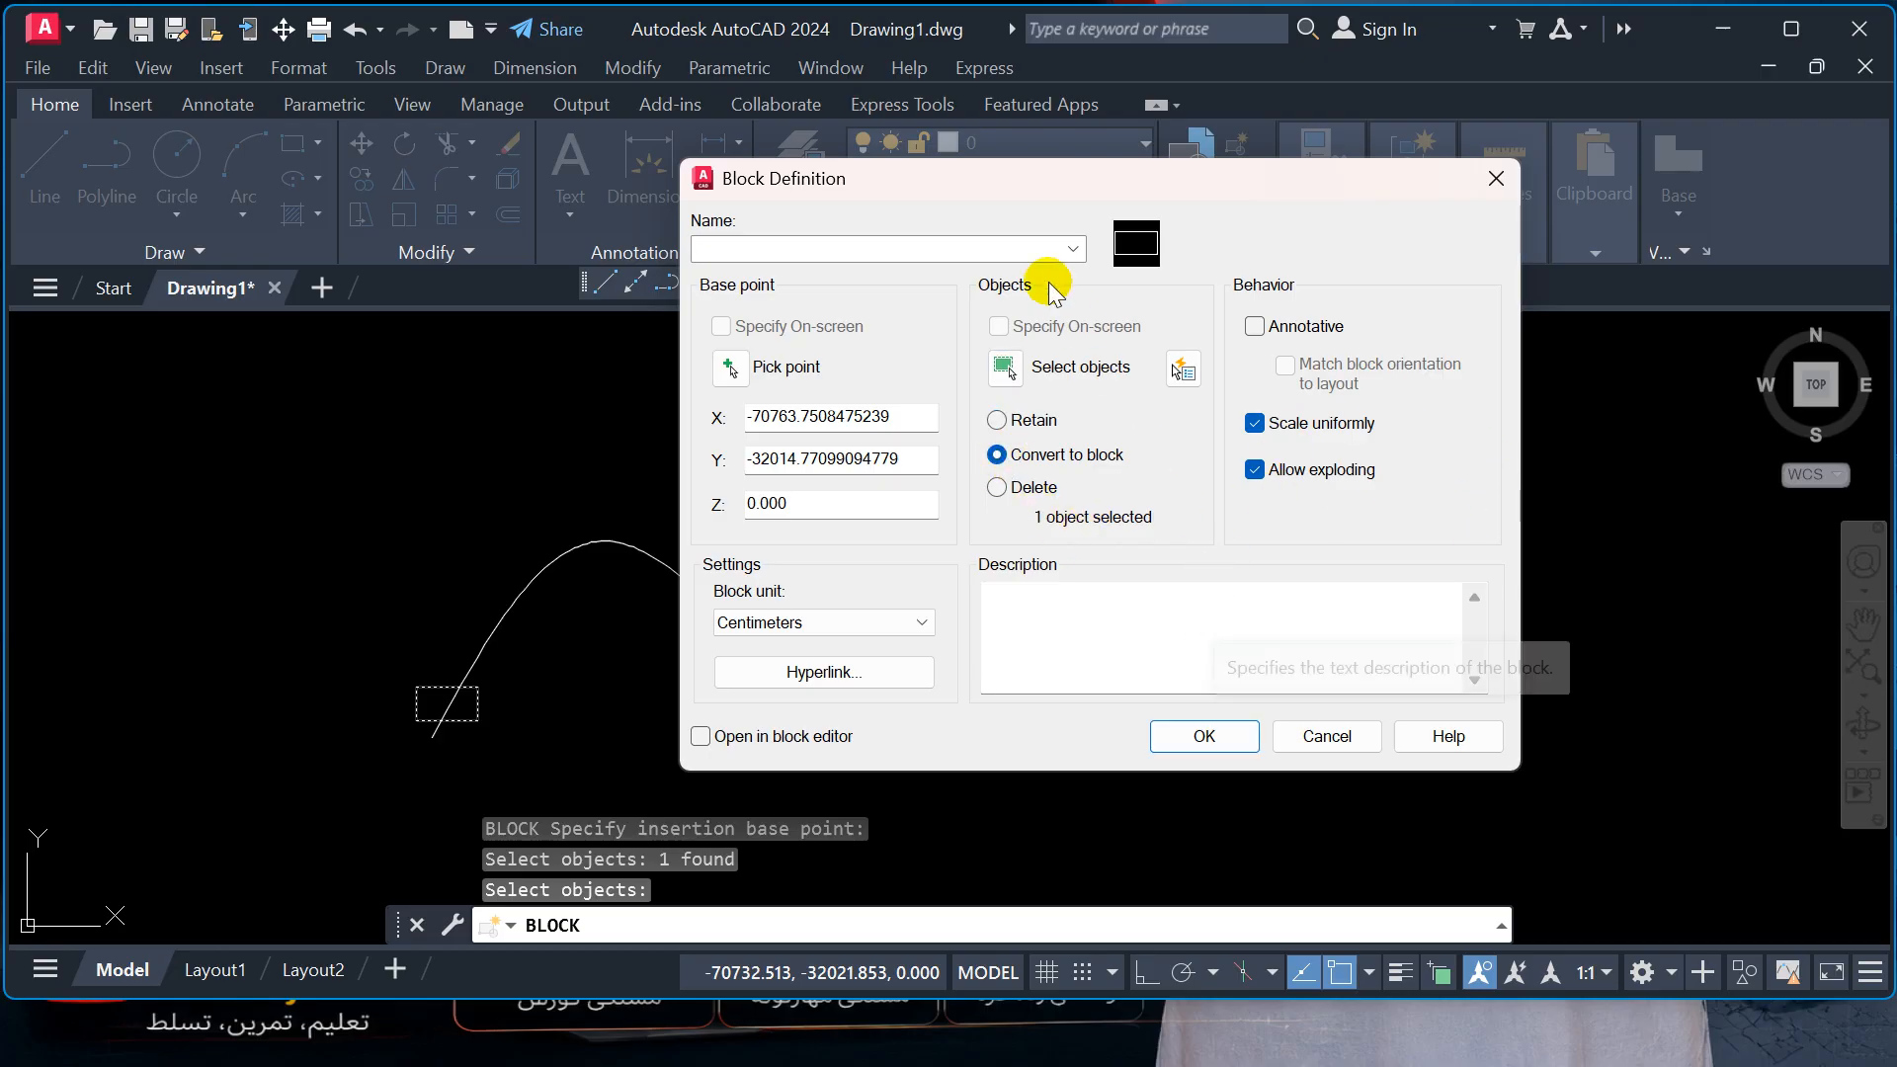
pyautogui.click(938, 247)
pyautogui.write('qq')
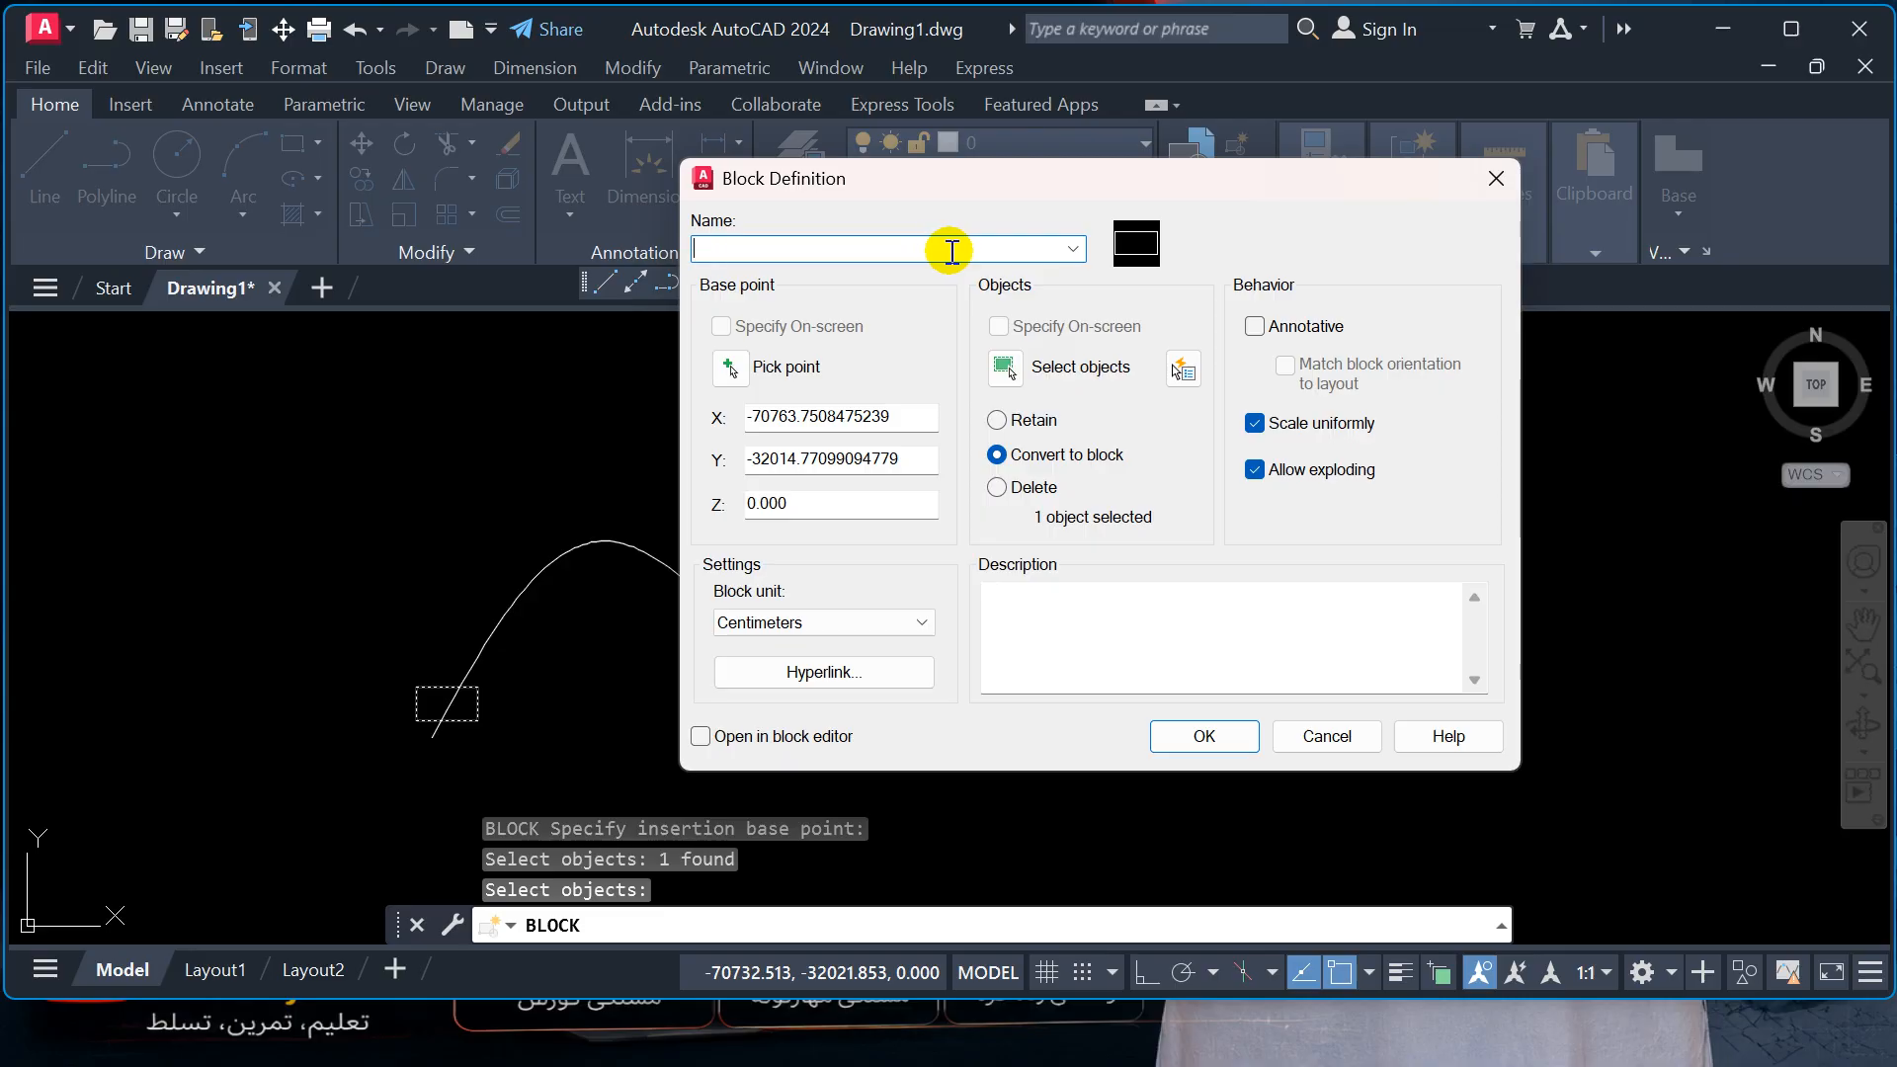
pyautogui.write('zz')
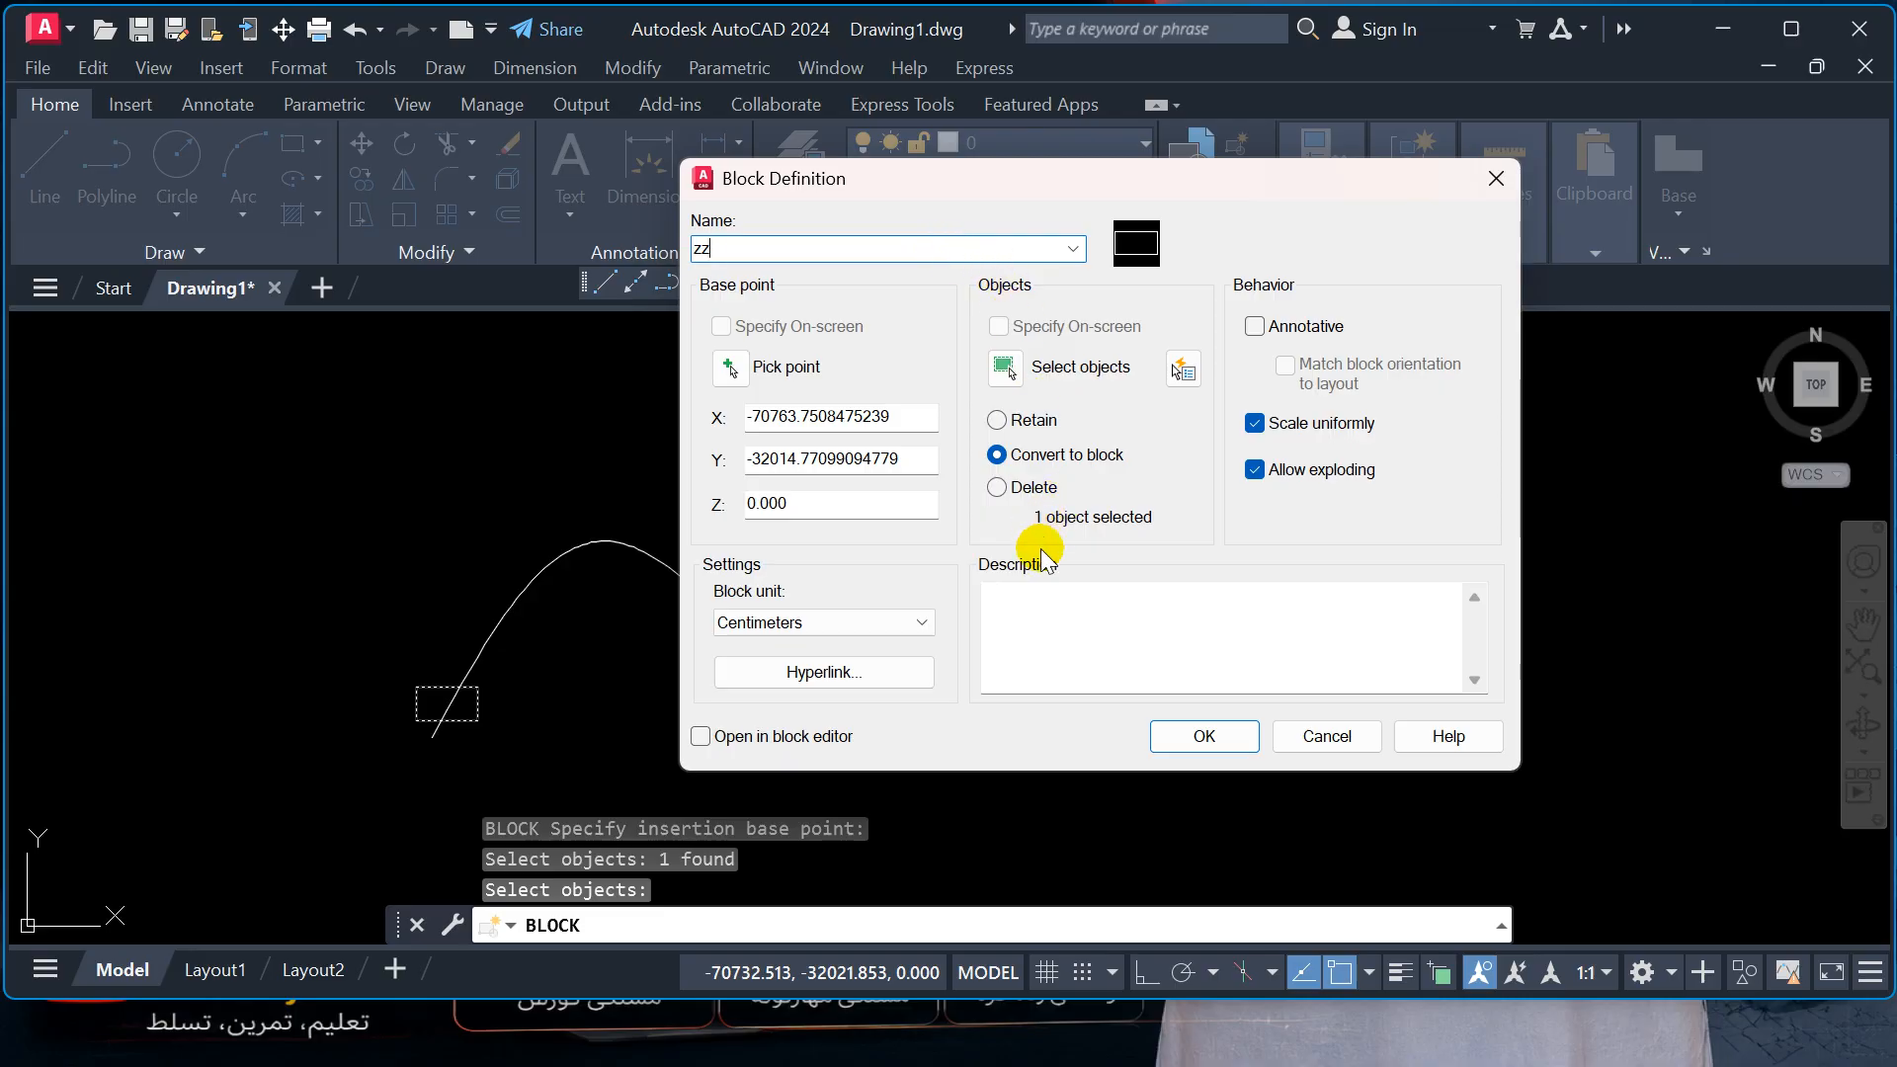
pyautogui.click(1206, 738)
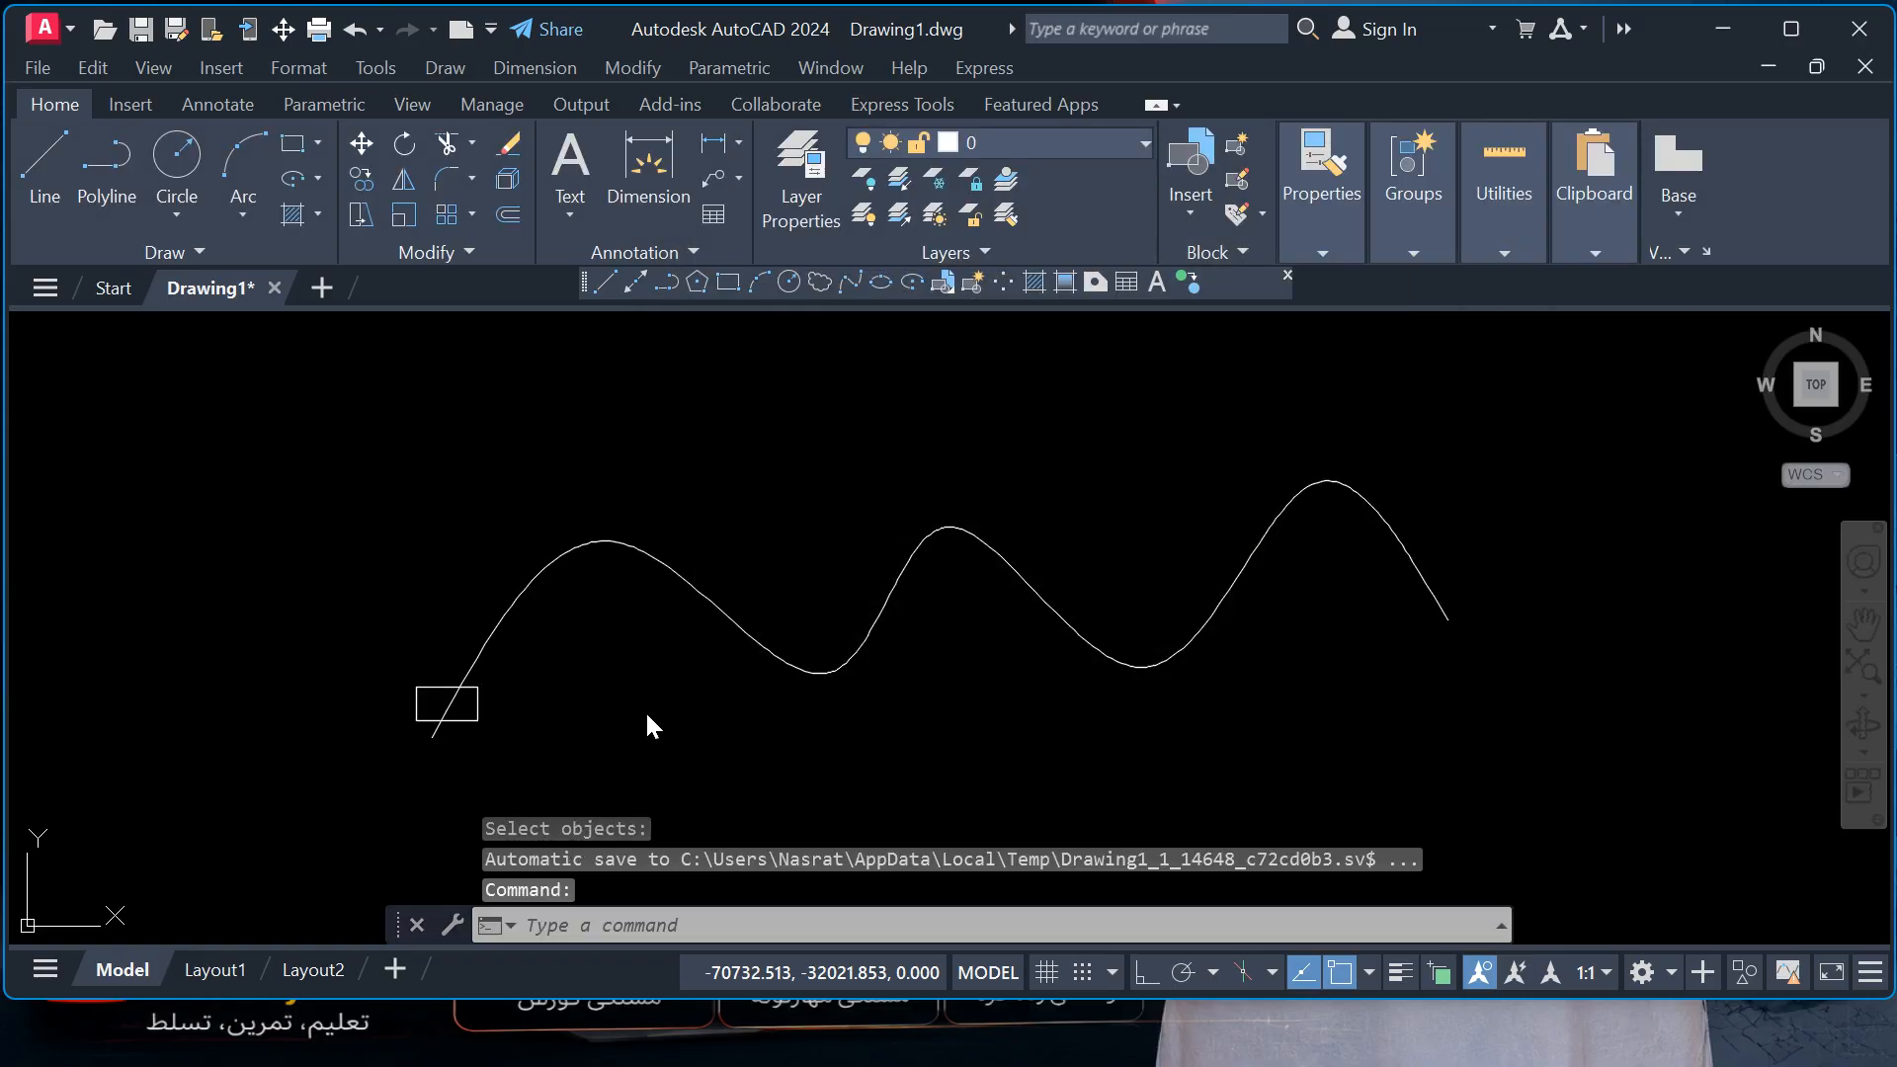
pyautogui.click(471, 700)
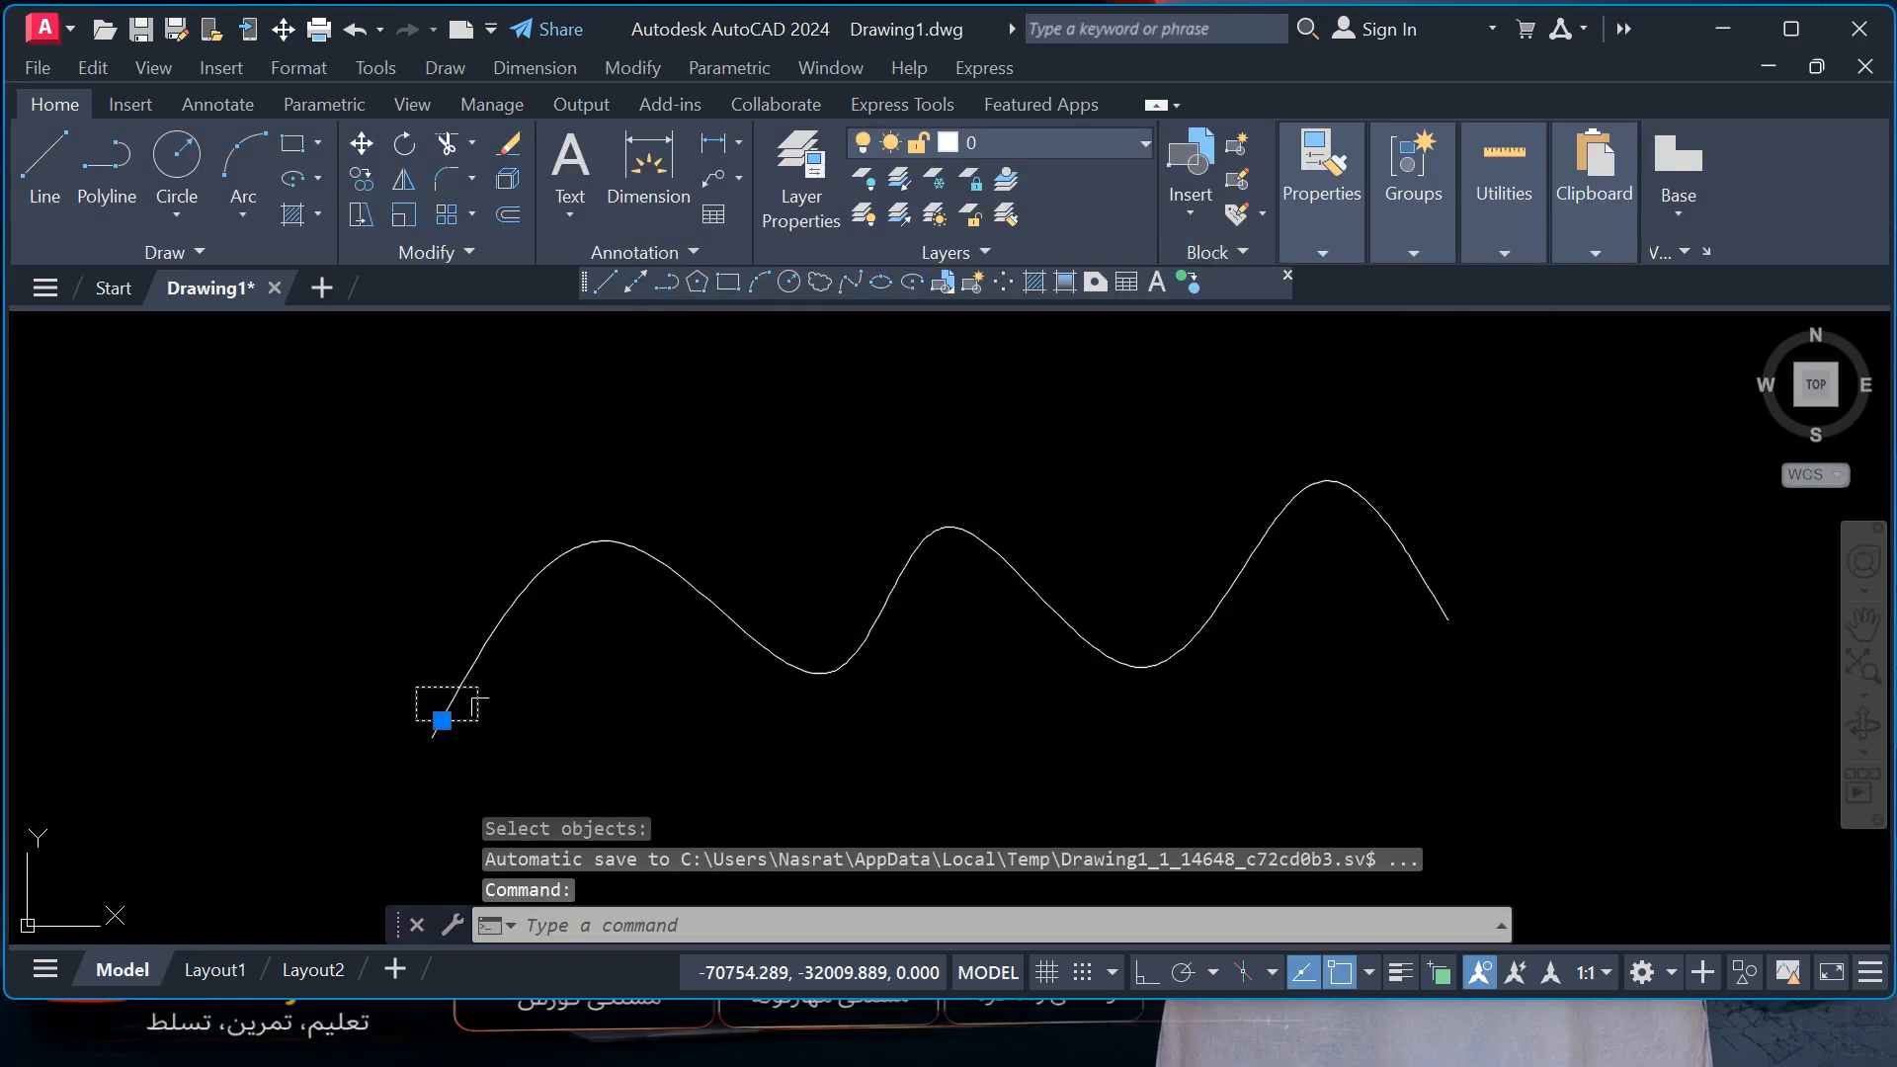
pyautogui.press('Delete')
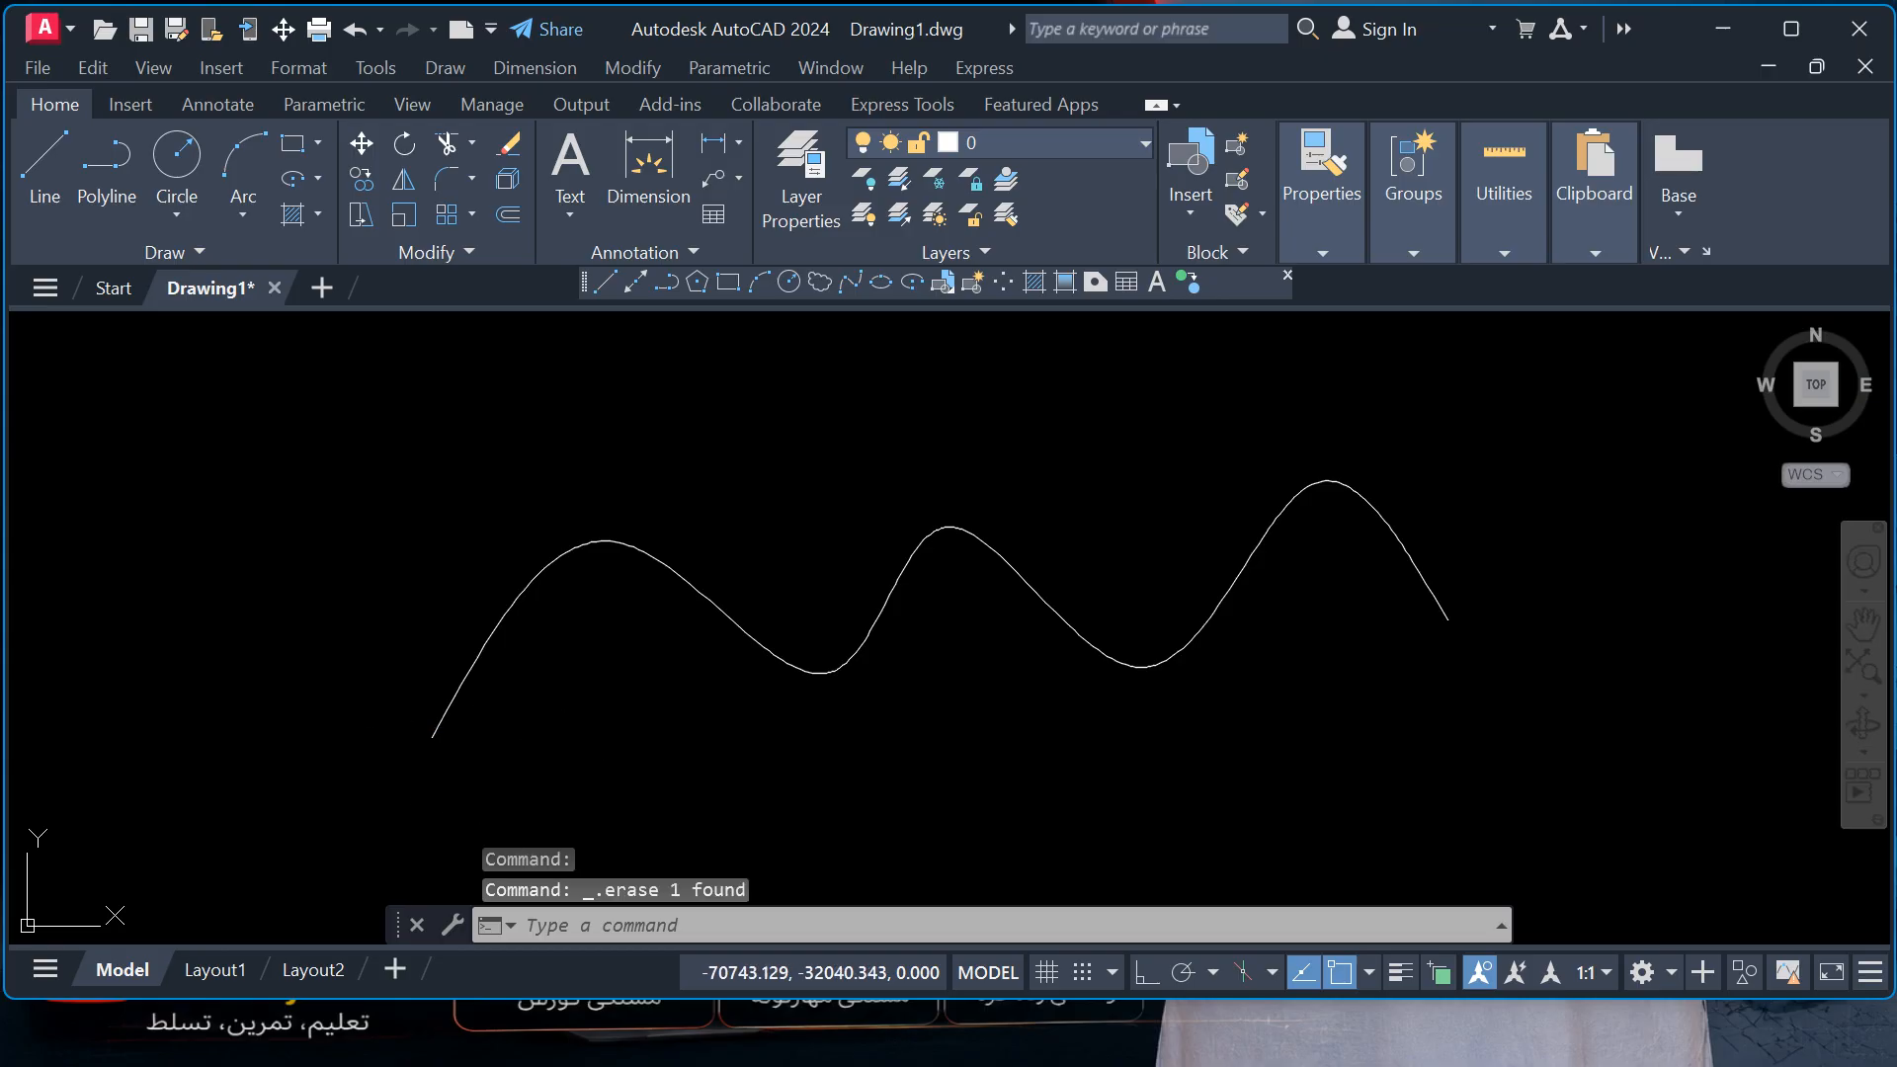
# - Divide the wavy spline into 30 segments with the Divide command, inserting block zz at each division without aligning it to the spline
pyautogui.click(236, 254)
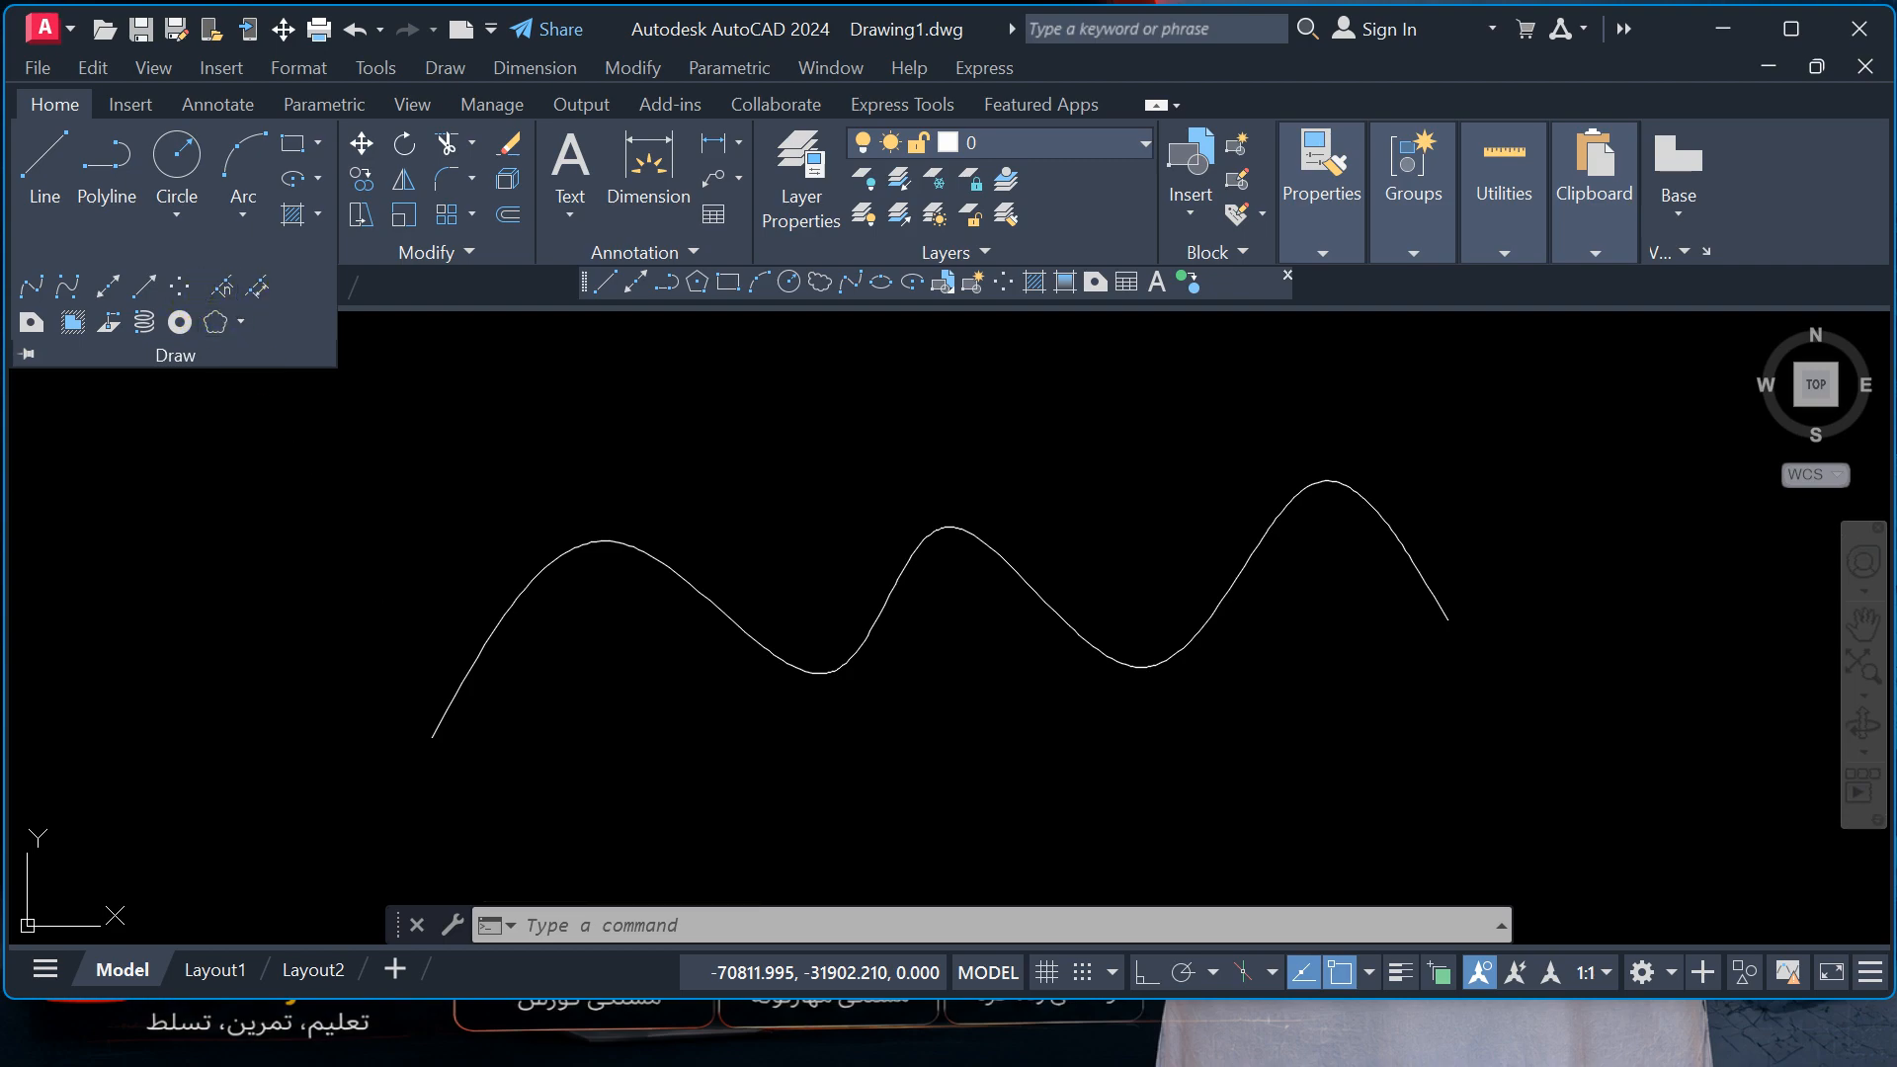
pyautogui.click(223, 286)
pyautogui.click(450, 700)
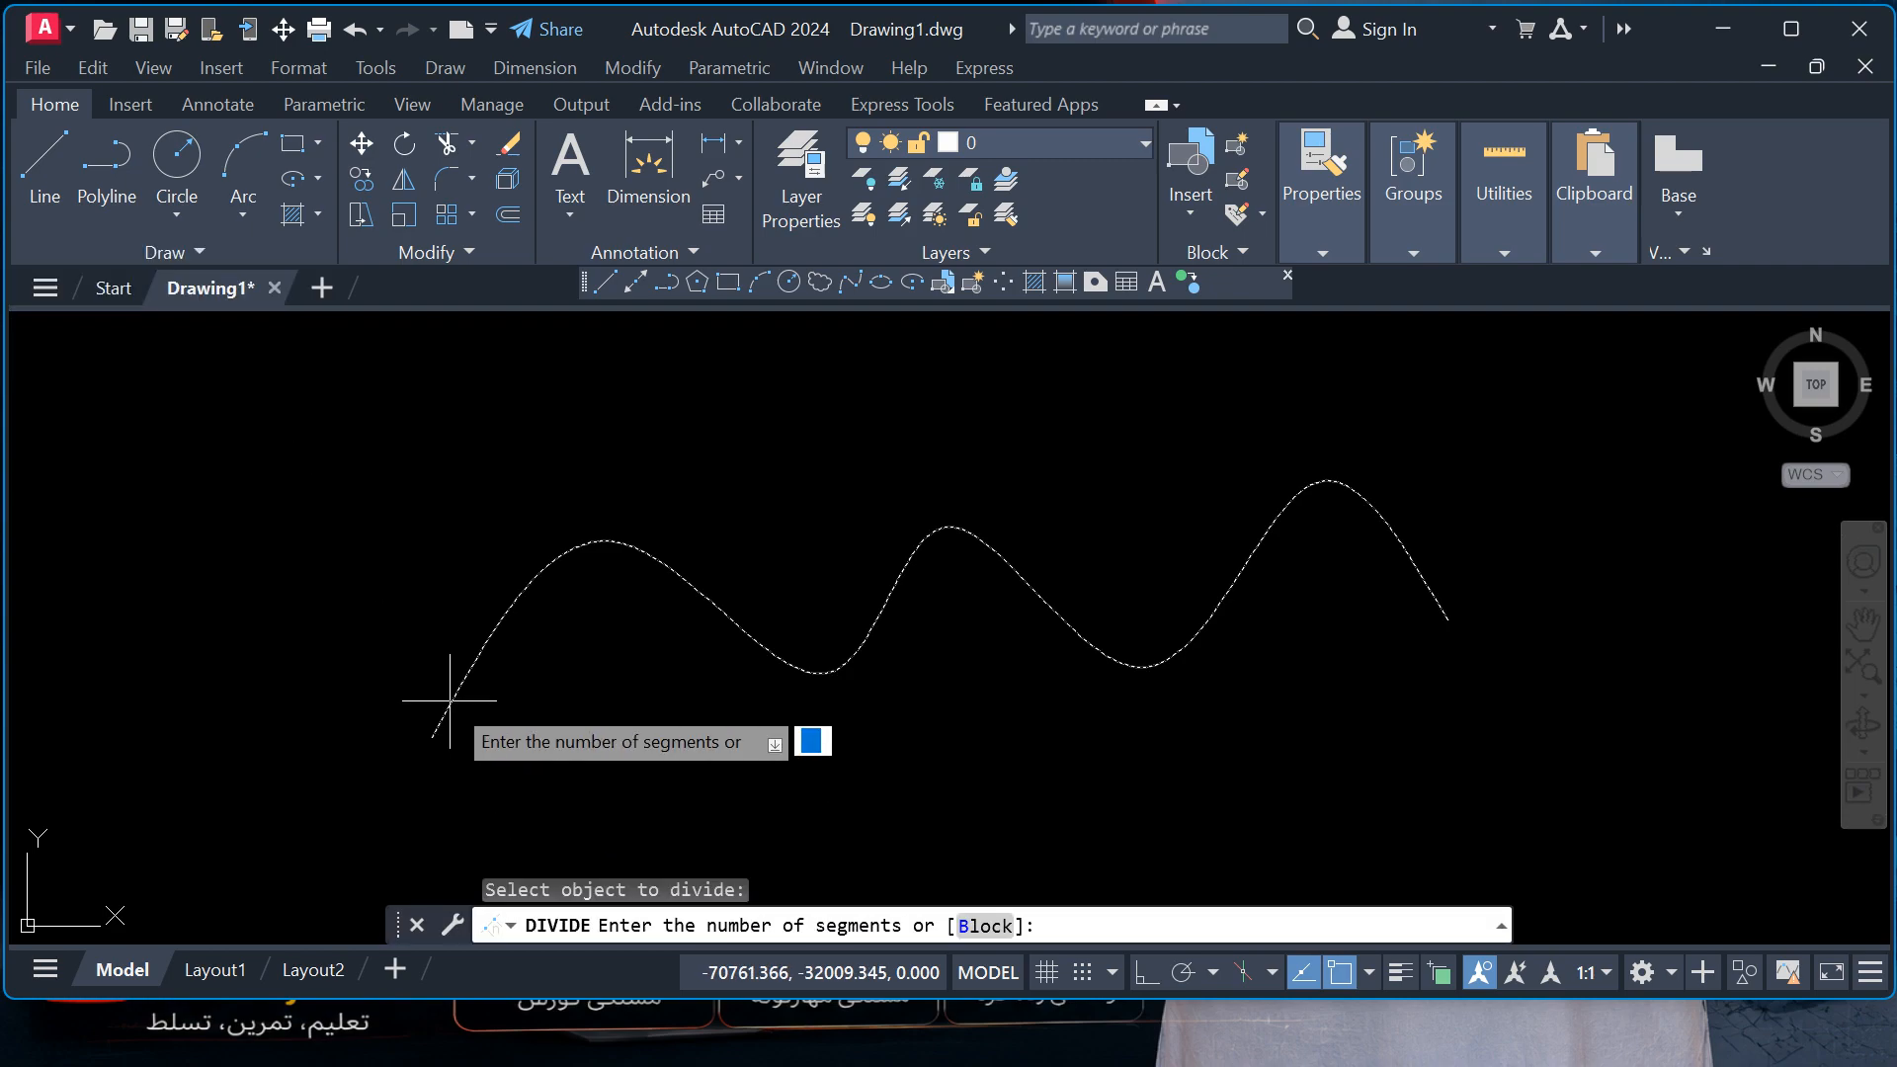
pyautogui.click(968, 926)
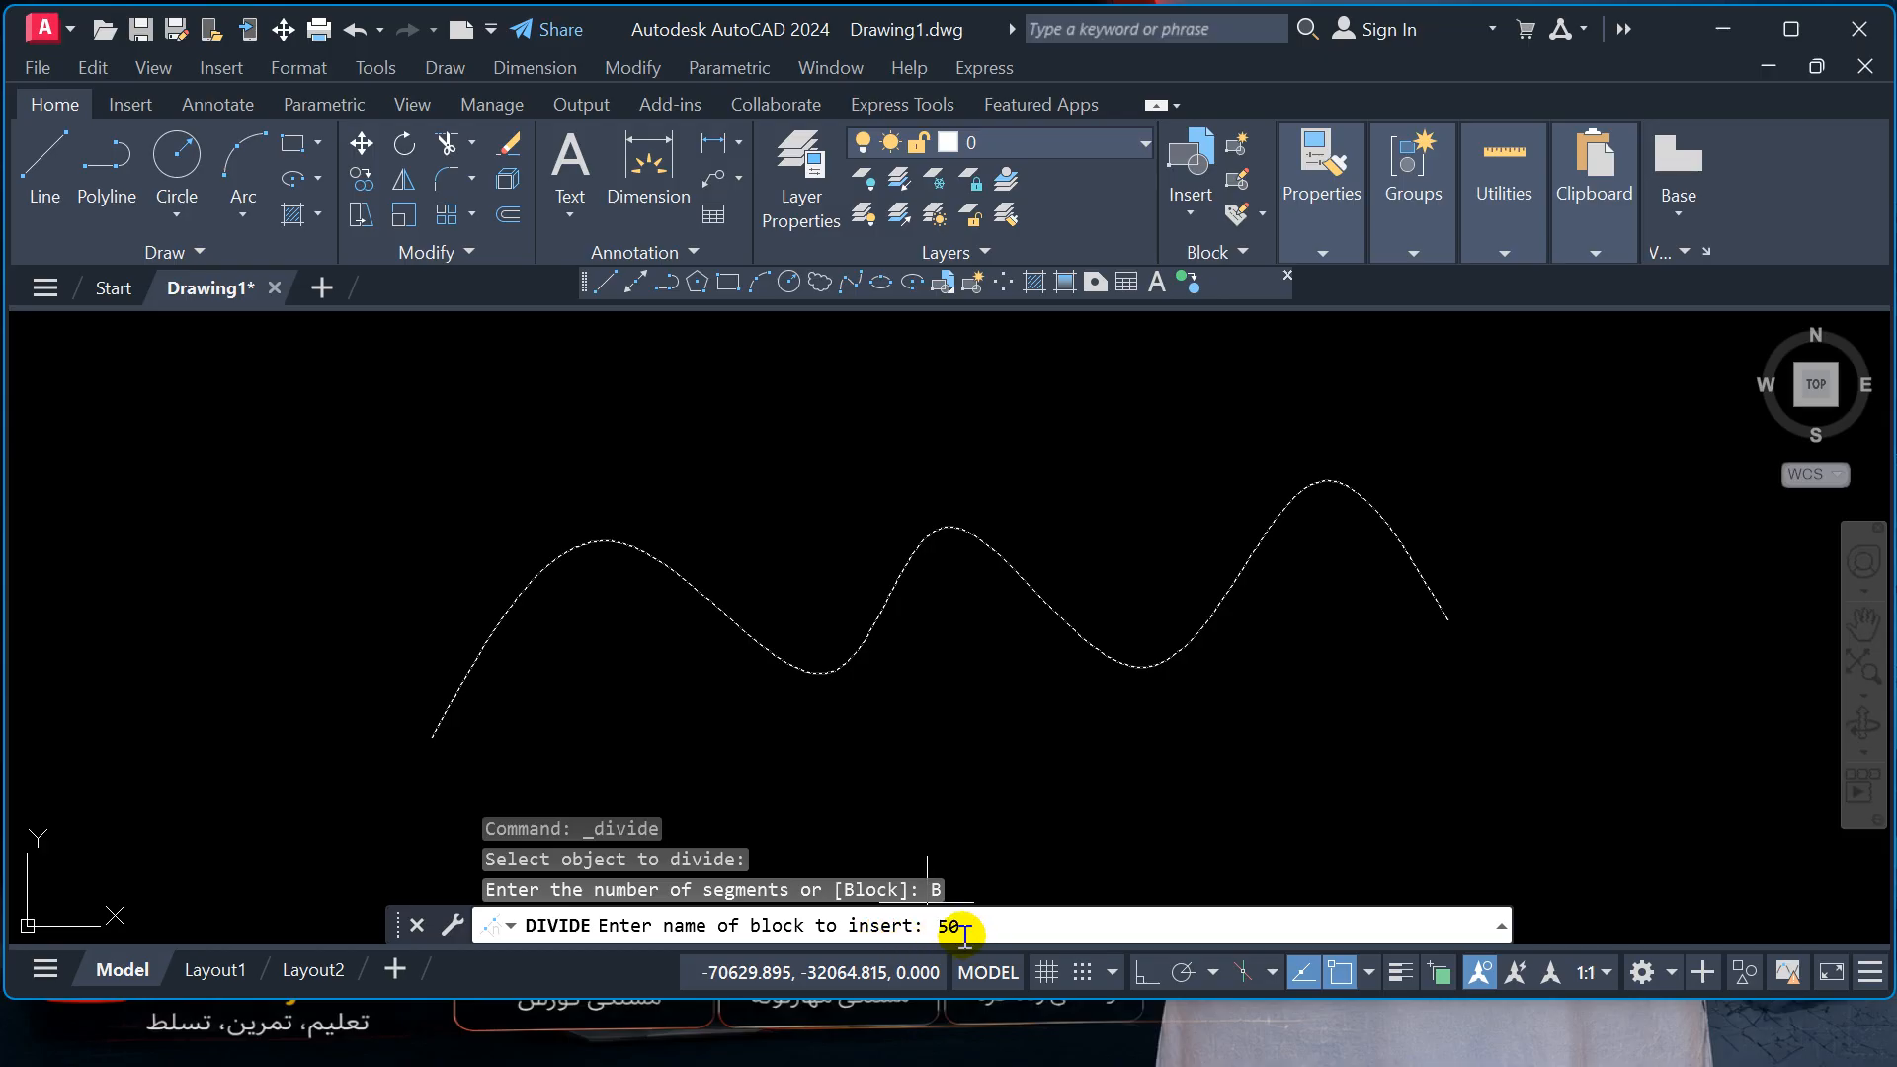
pyautogui.write('50')
pyautogui.press('Return')
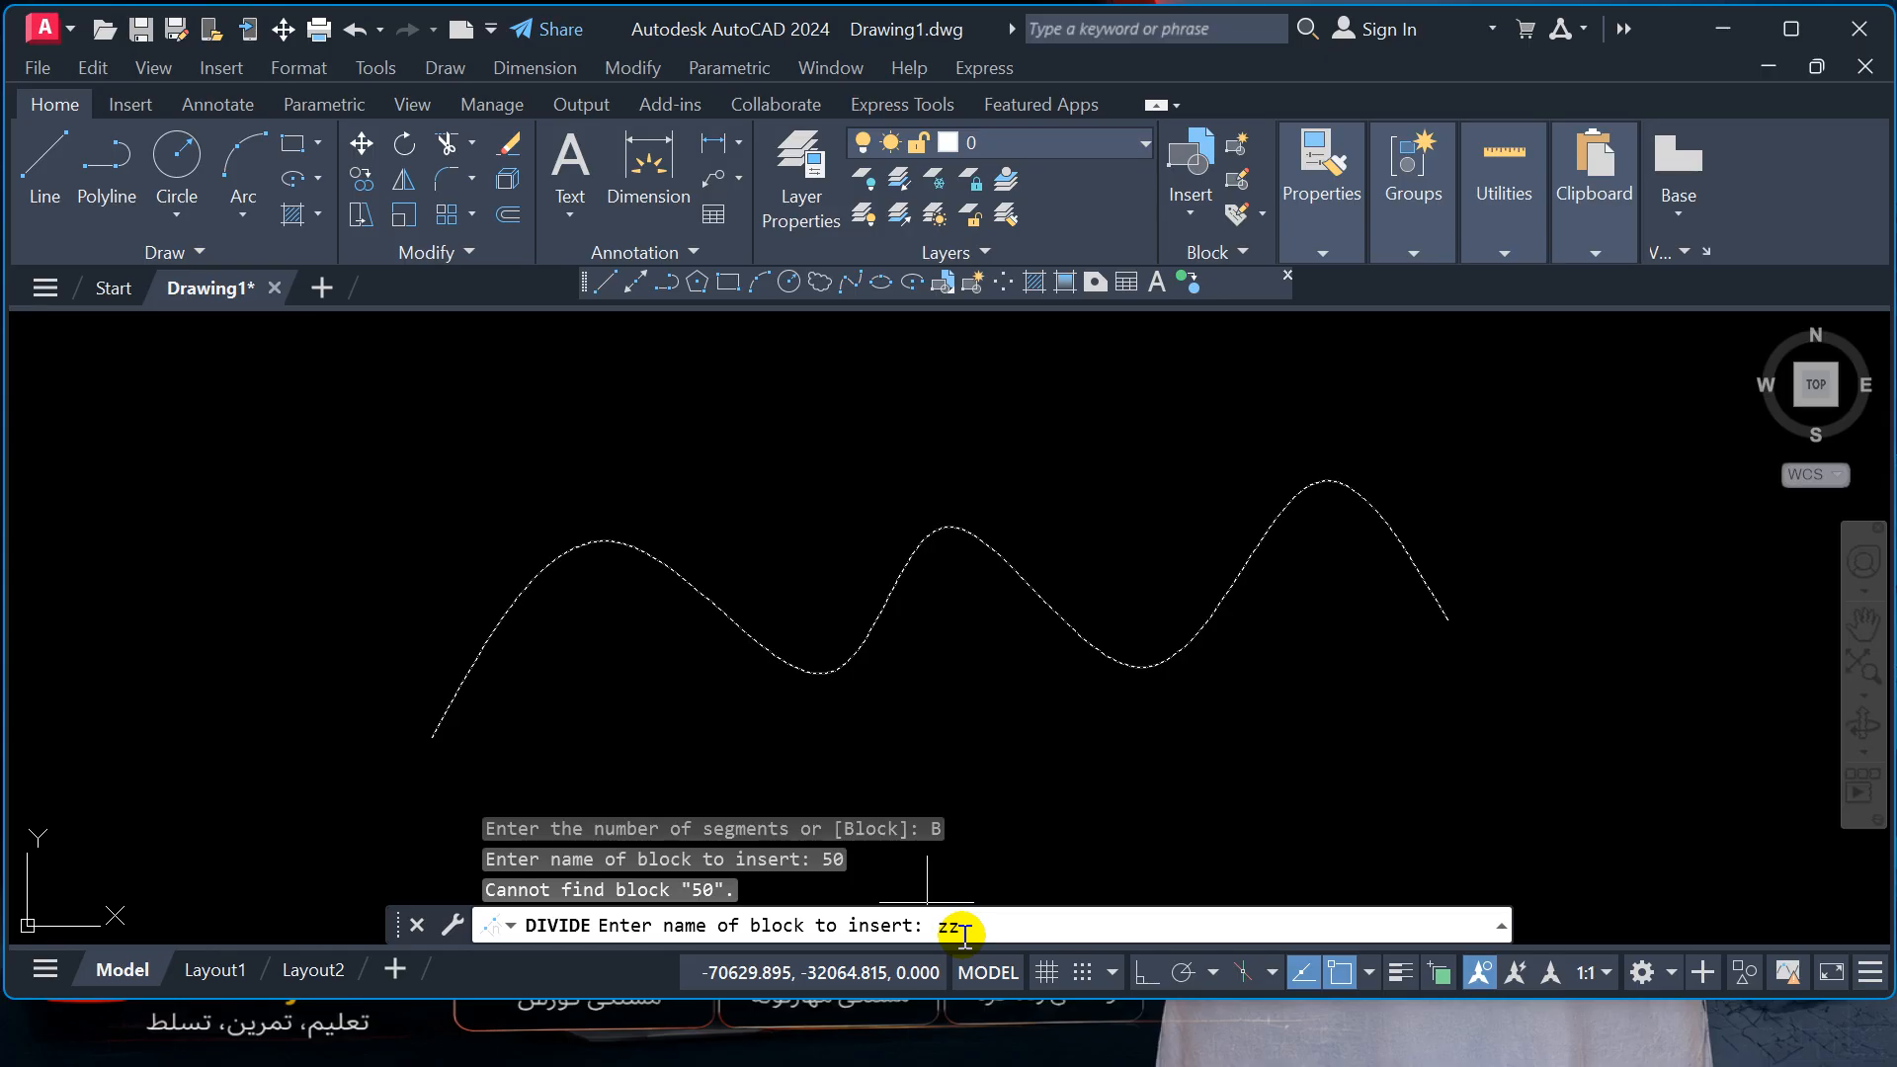
pyautogui.press('Return')
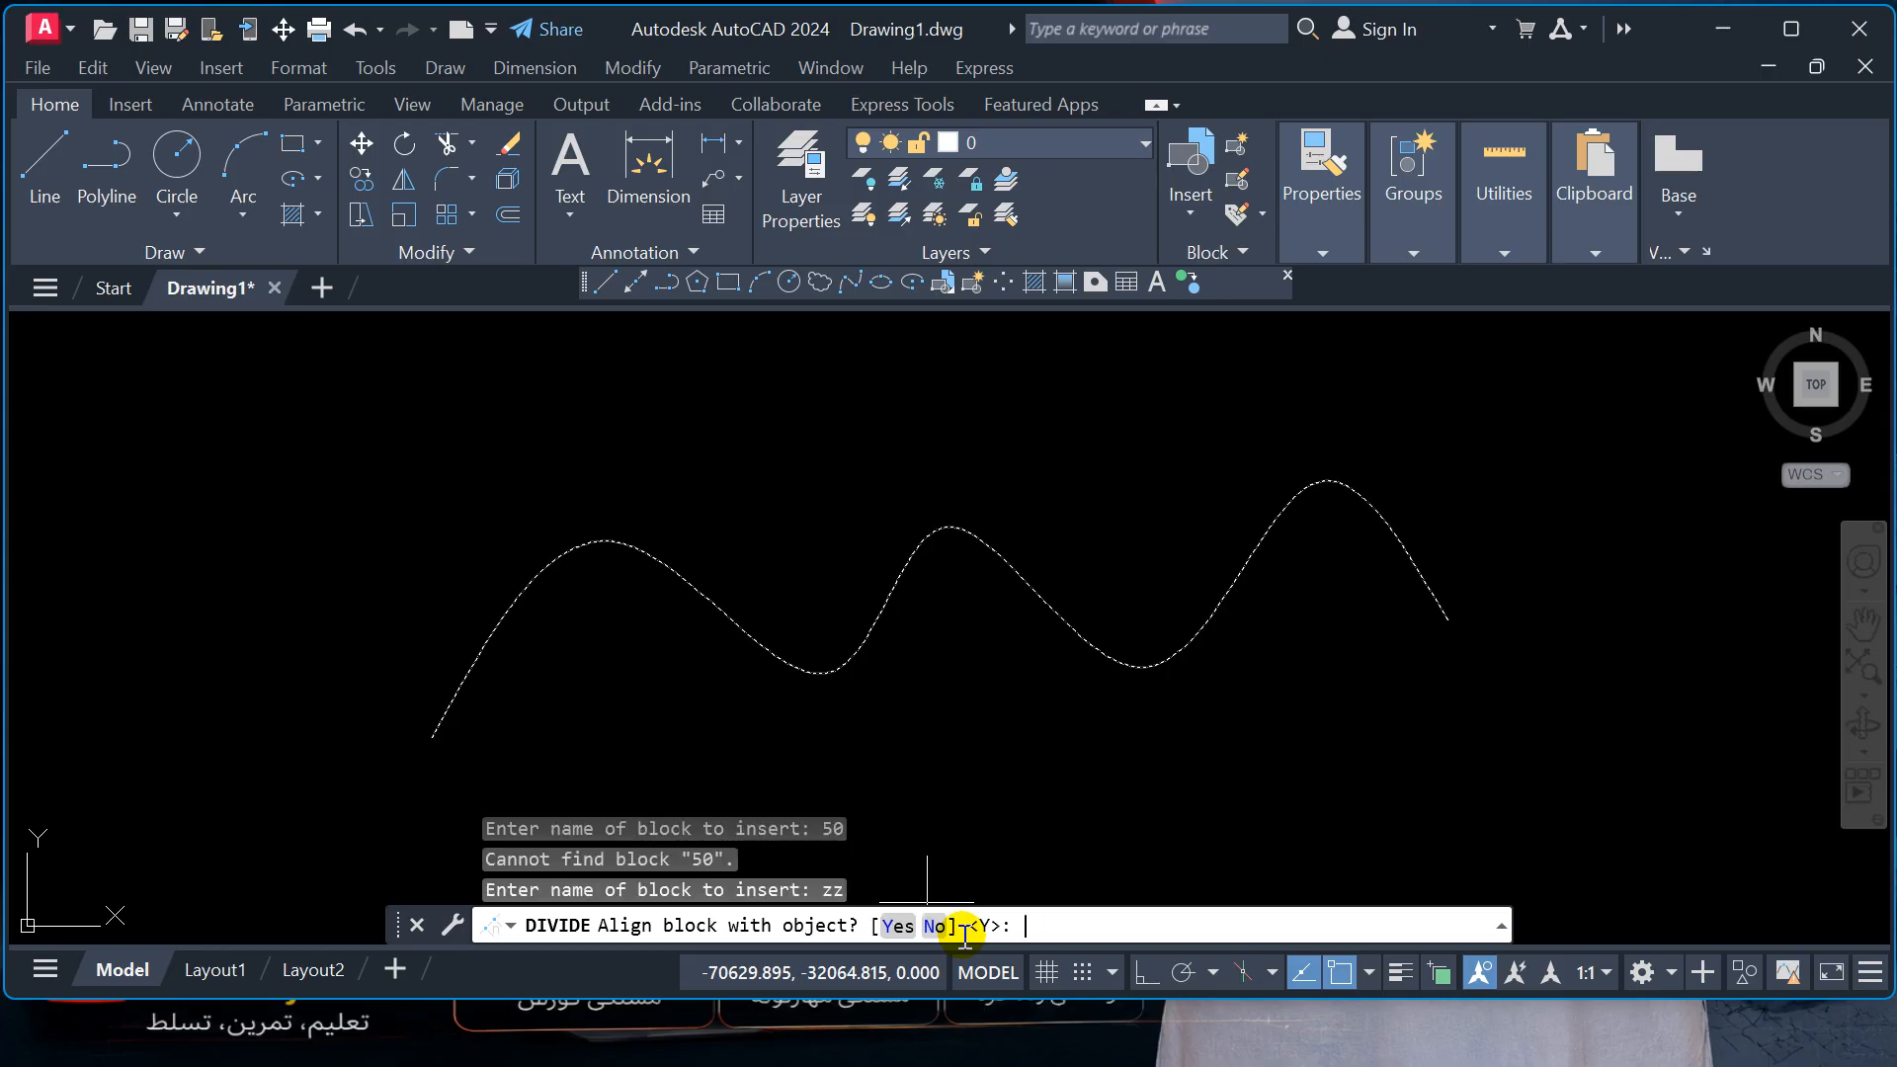
pyautogui.click(934, 926)
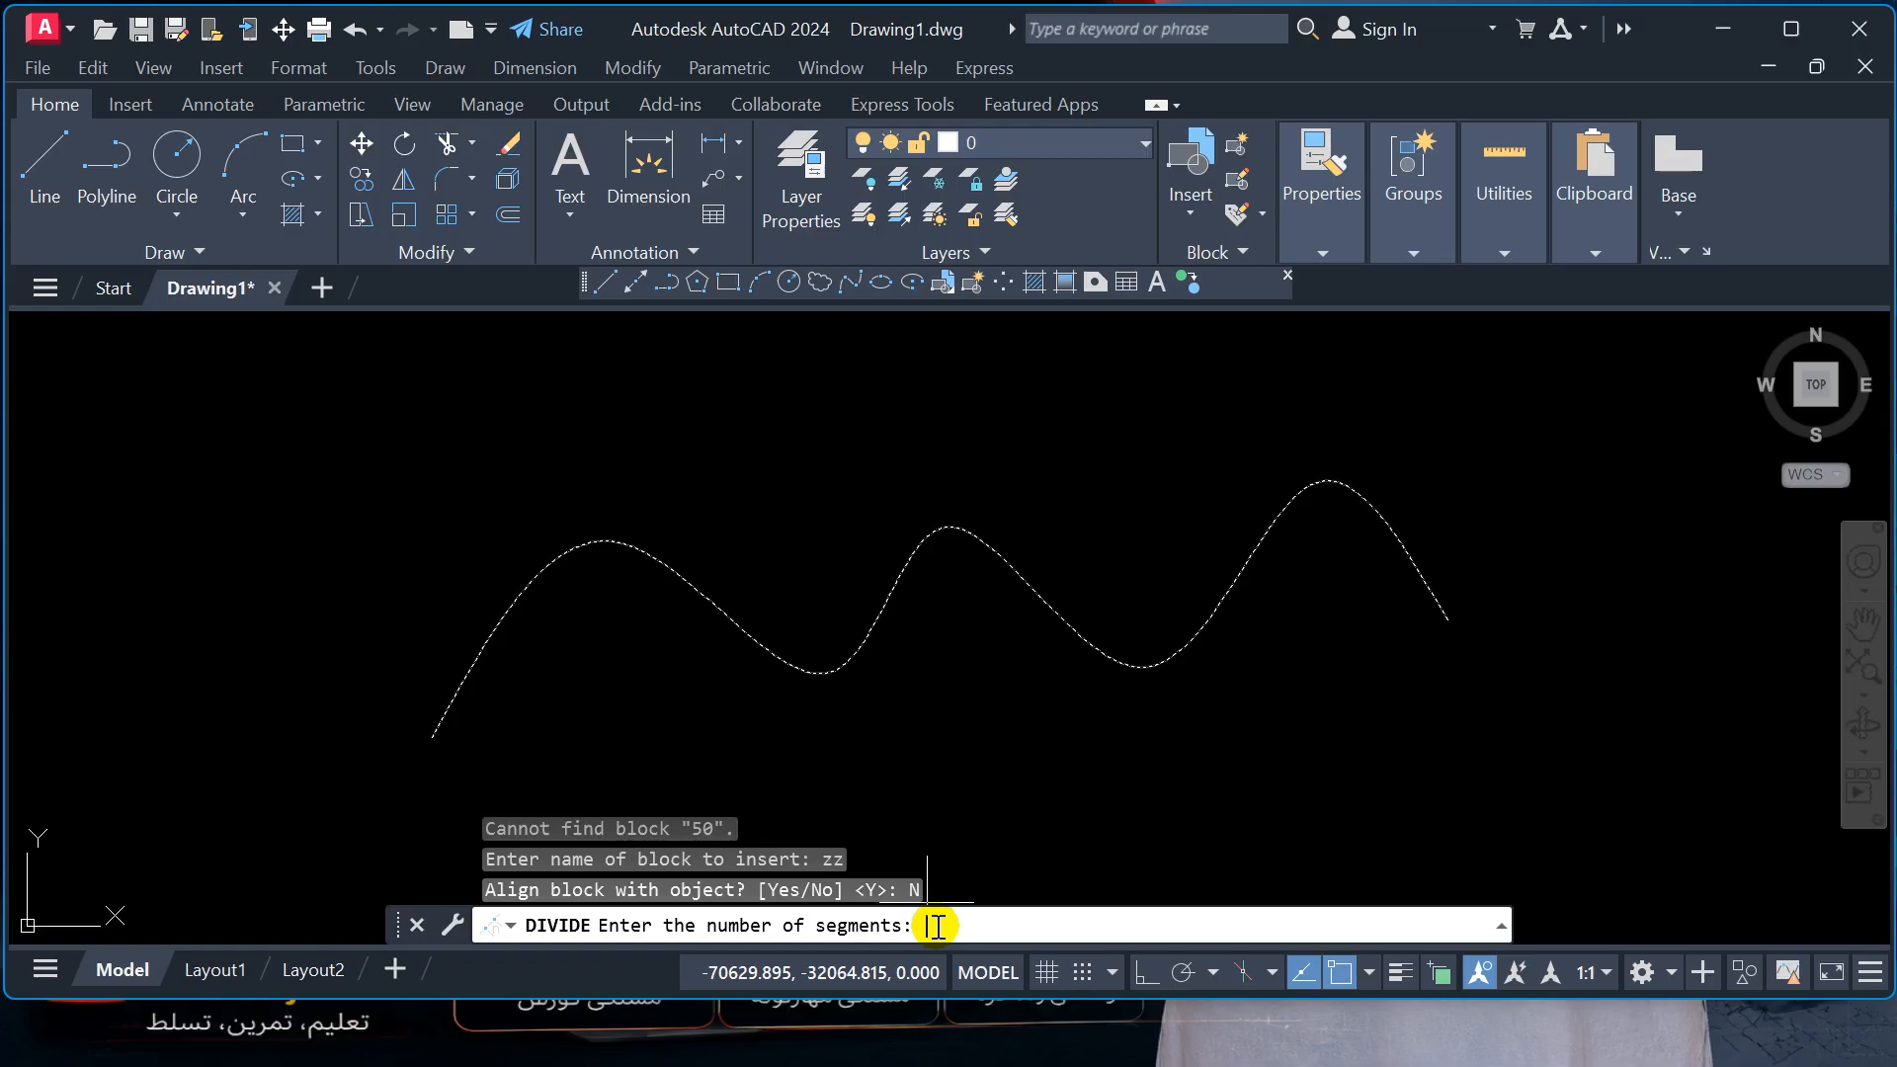
pyautogui.press('Return')
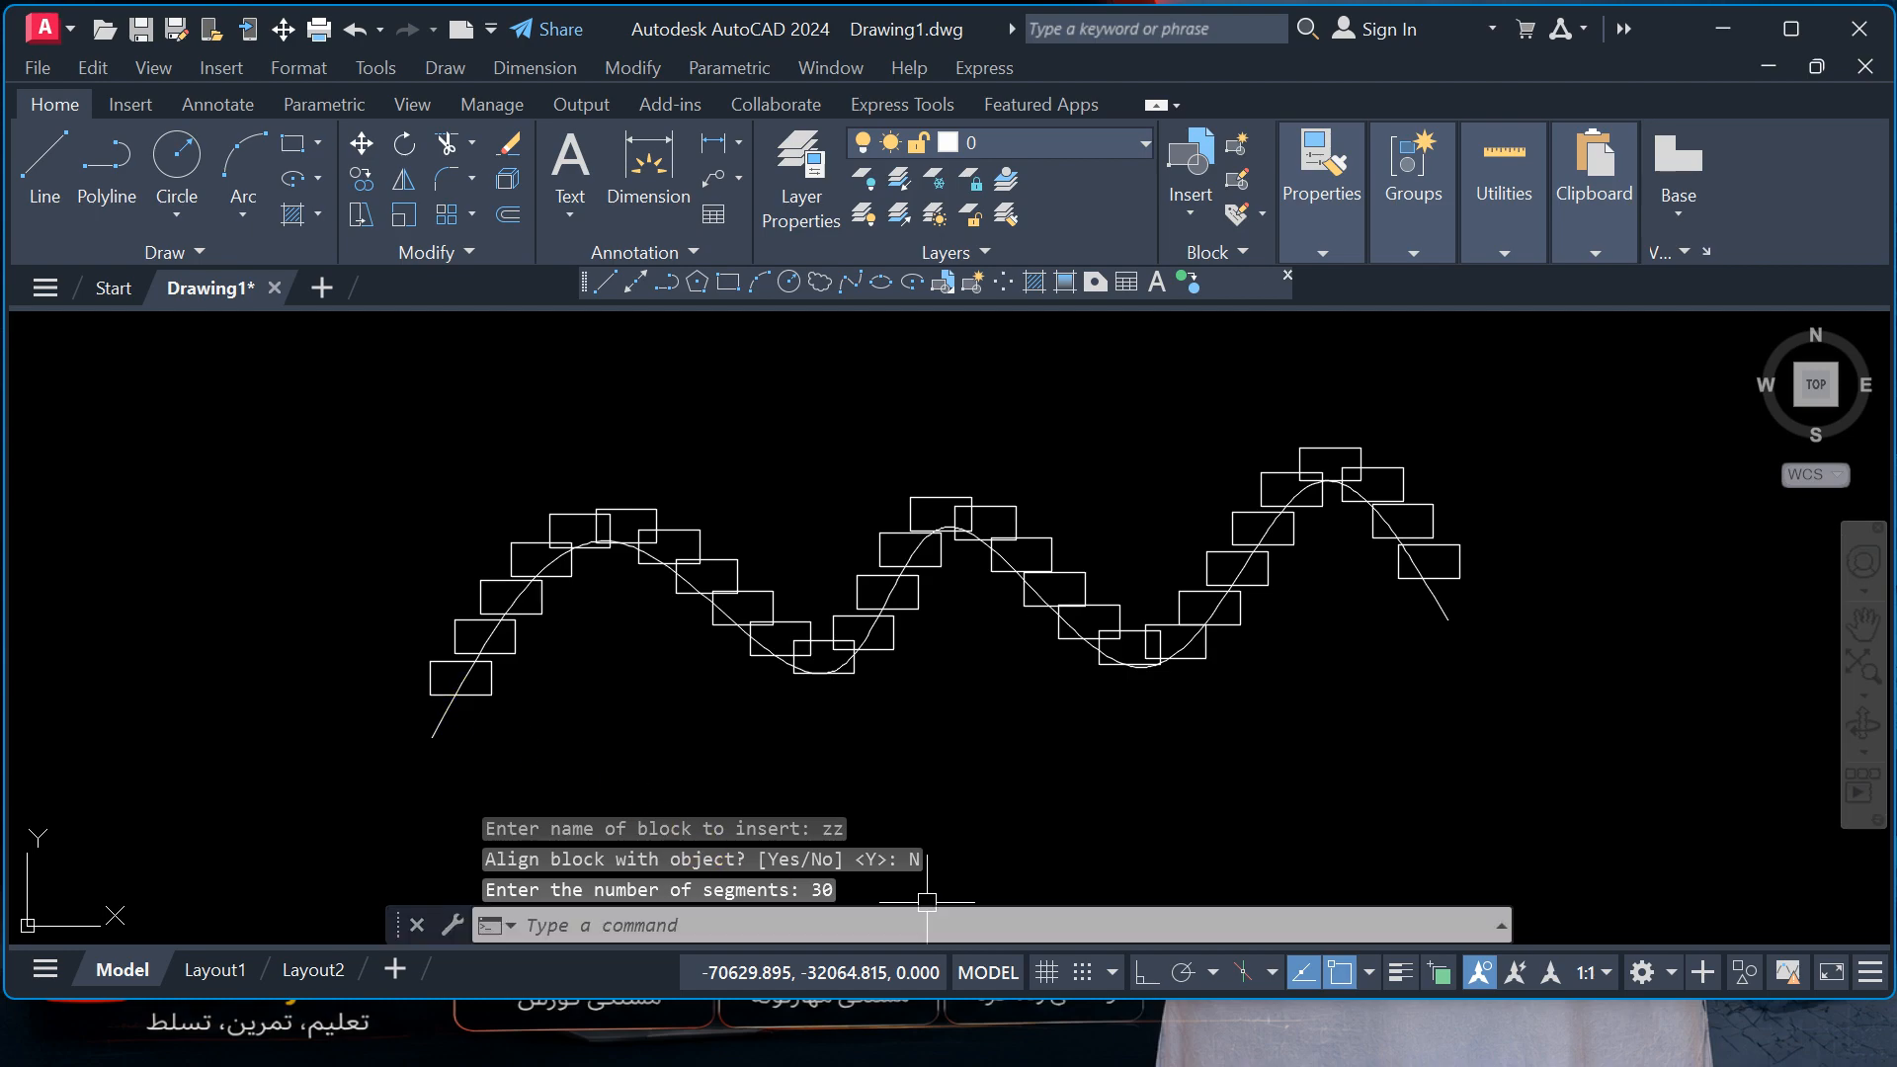
pyautogui.click(475, 701)
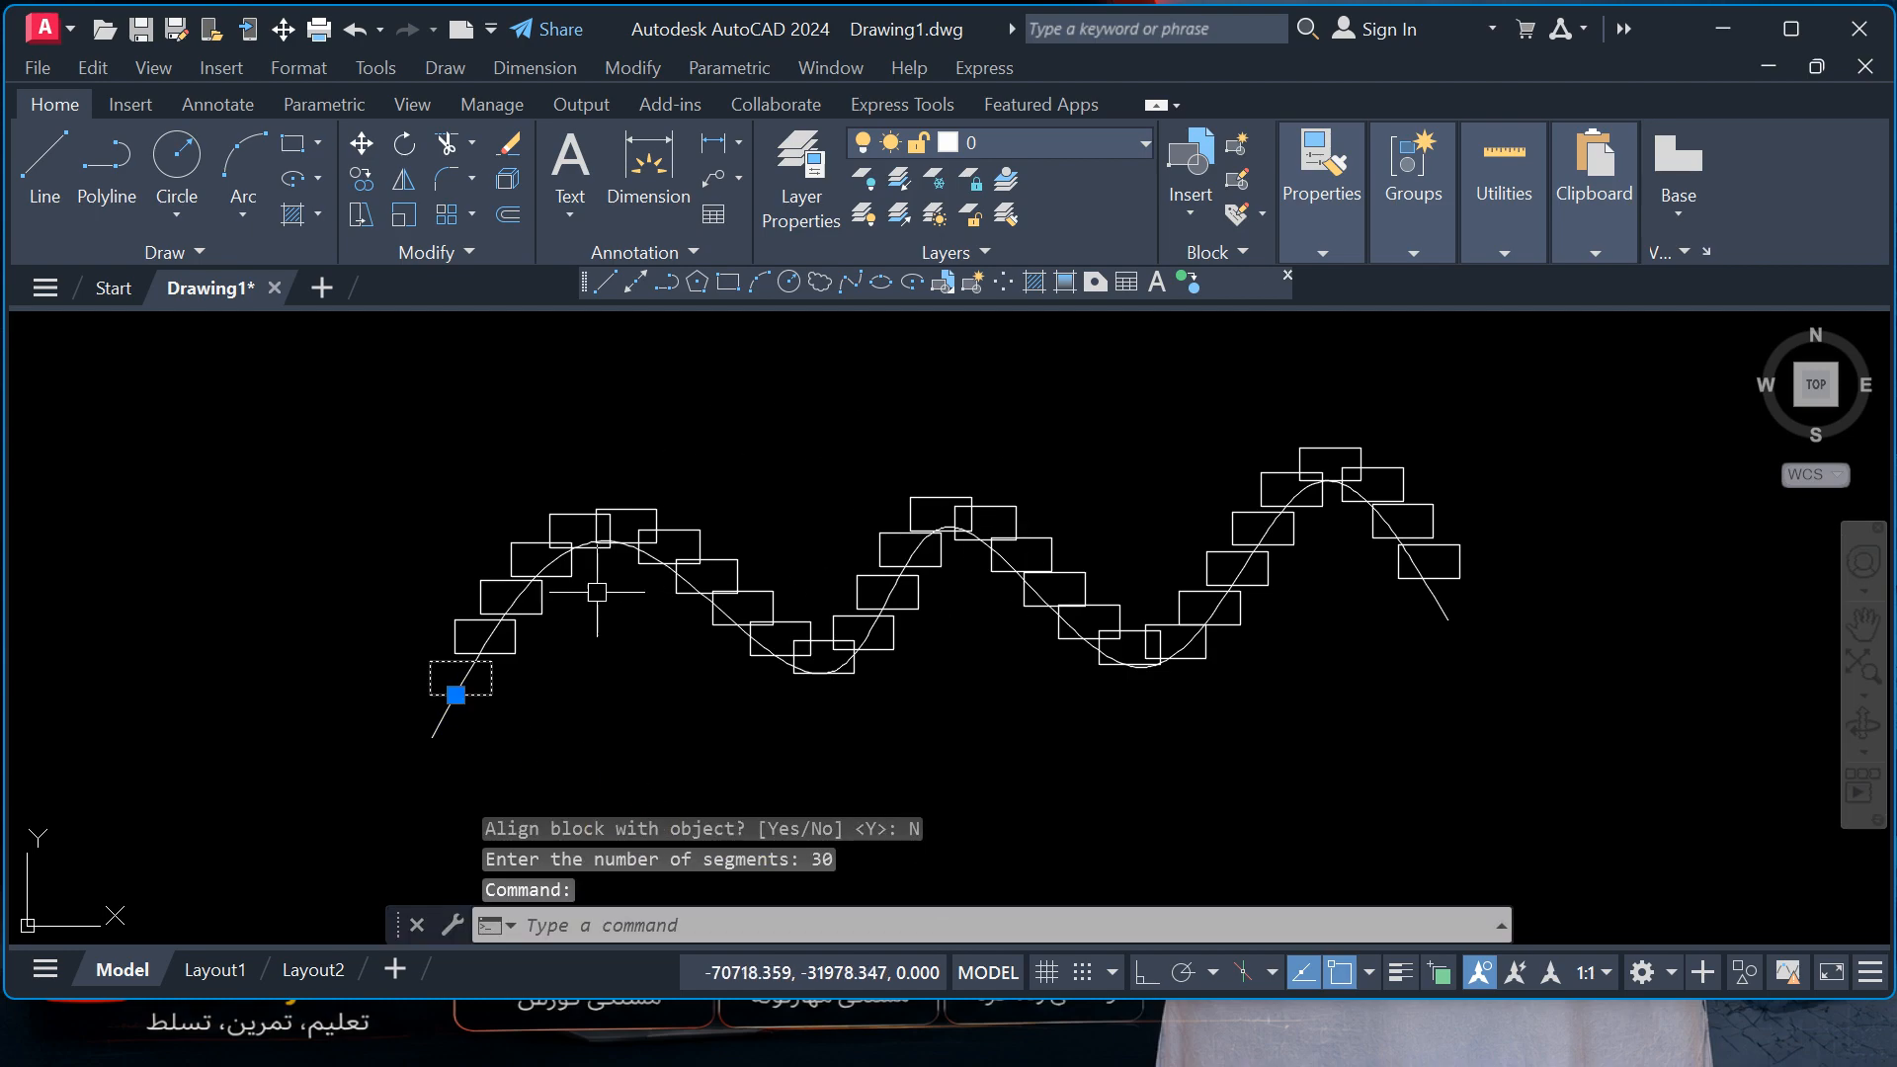
pyautogui.press('Escape')
# - Erase the wavy spline together with all the rectangle blocks placed along it
pyautogui.scroll(4, 447, 682)
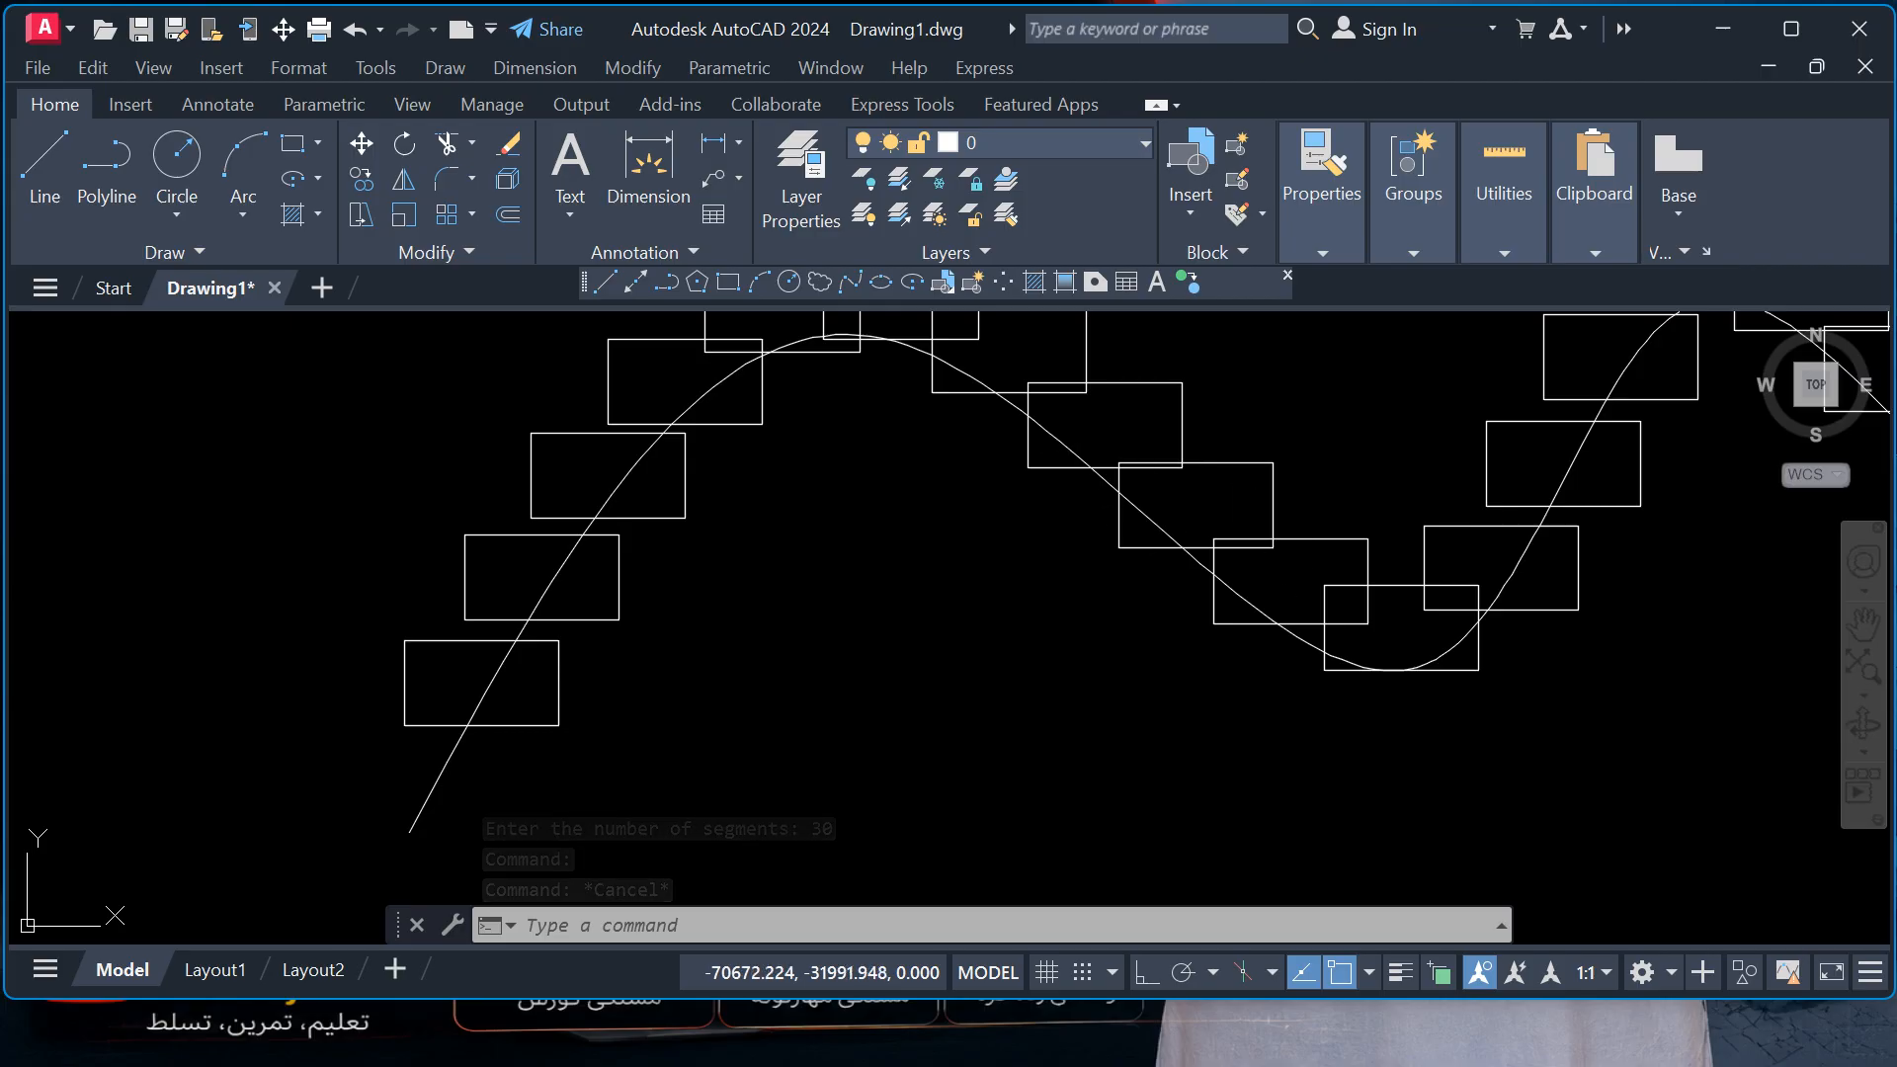
pyautogui.scroll(-6, 1268, 630)
pyautogui.moveTo(1445, 578); pyautogui.dragTo(962, 616, button='middle')
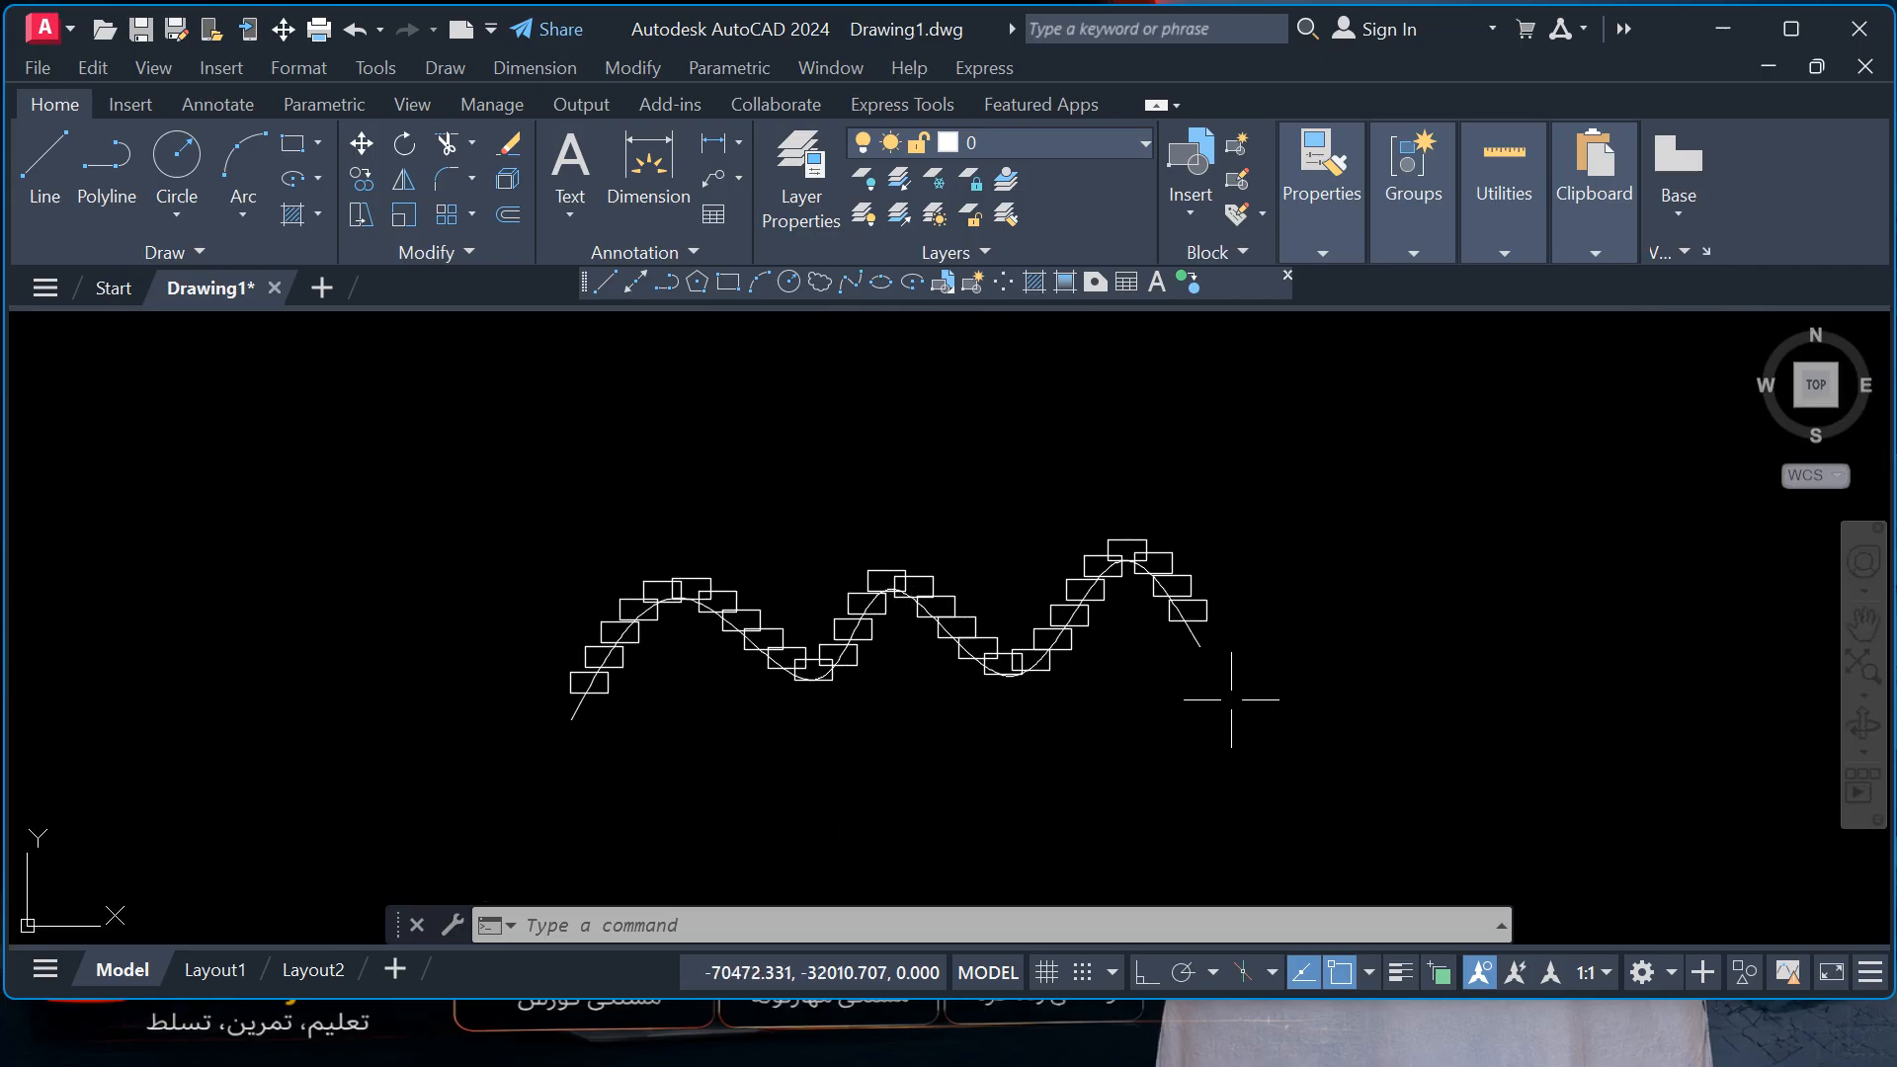
pyautogui.click(1260, 730)
pyautogui.click(471, 421)
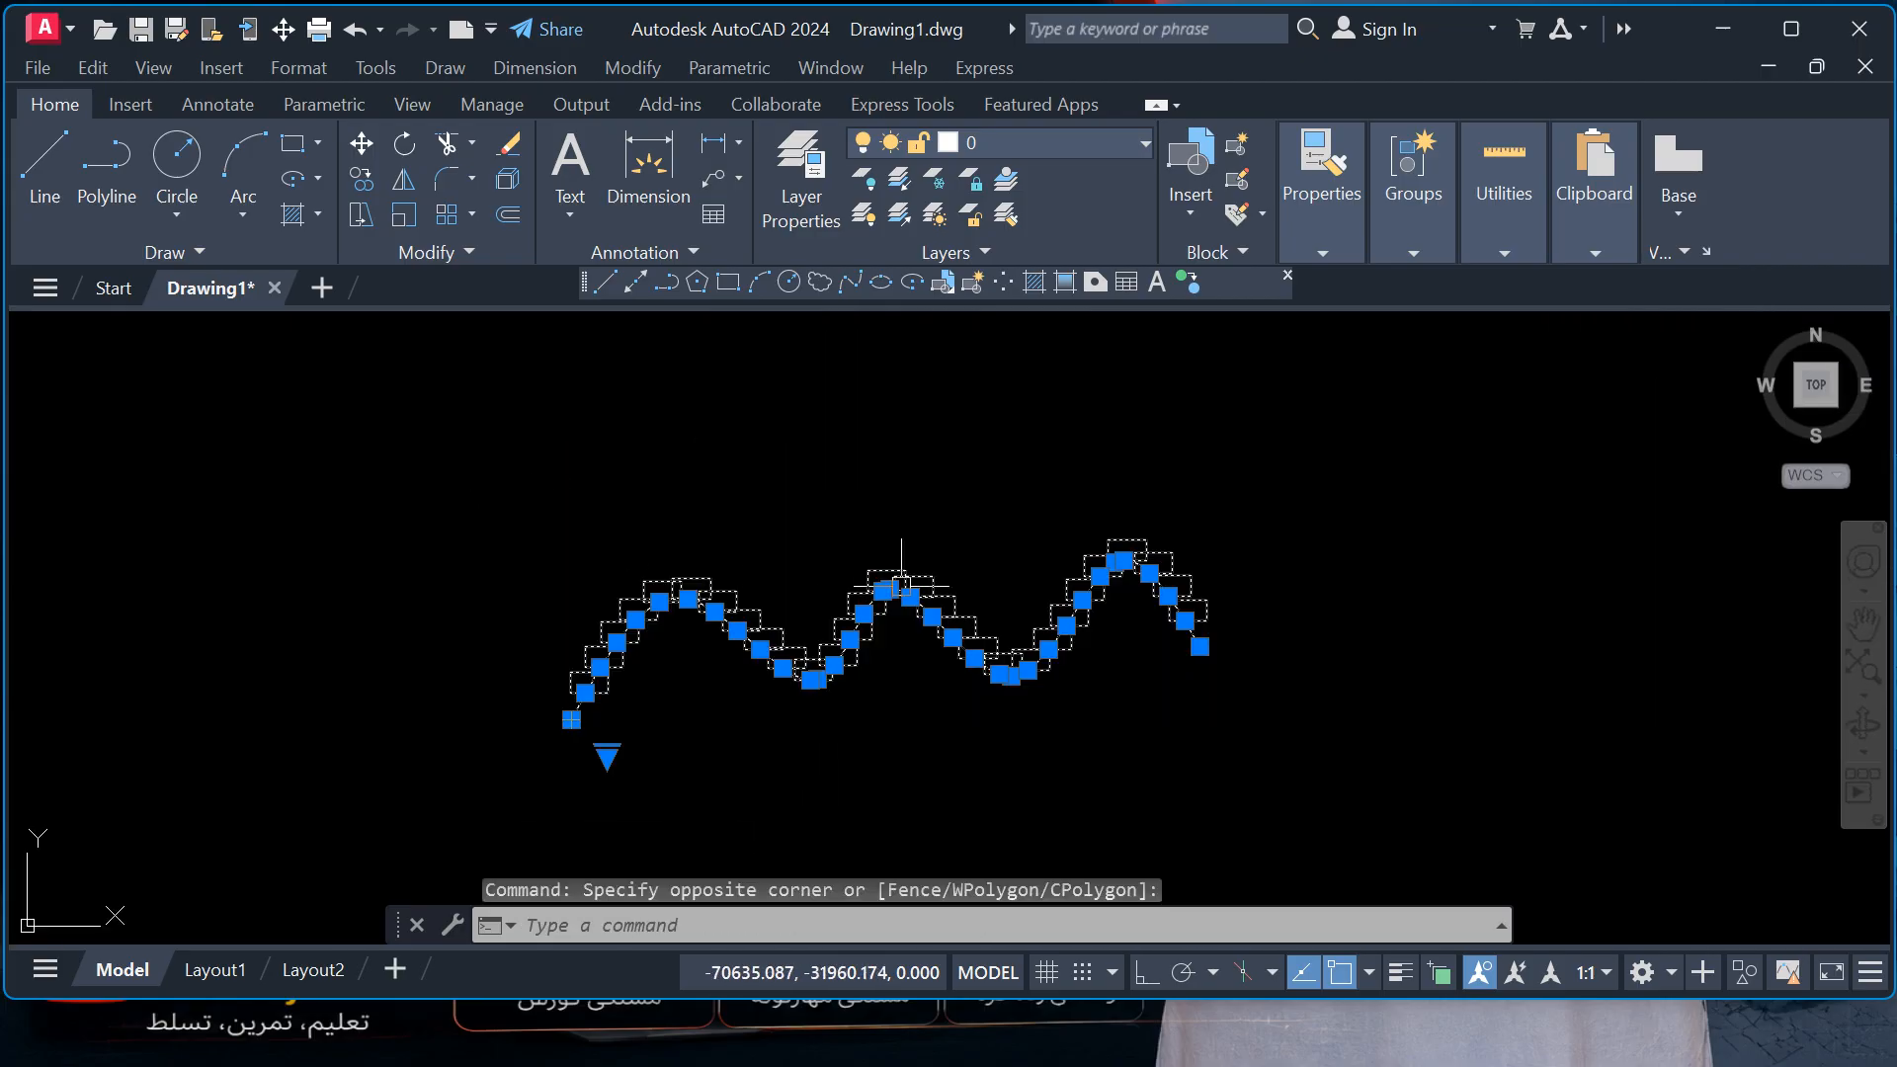
pyautogui.press('Delete')
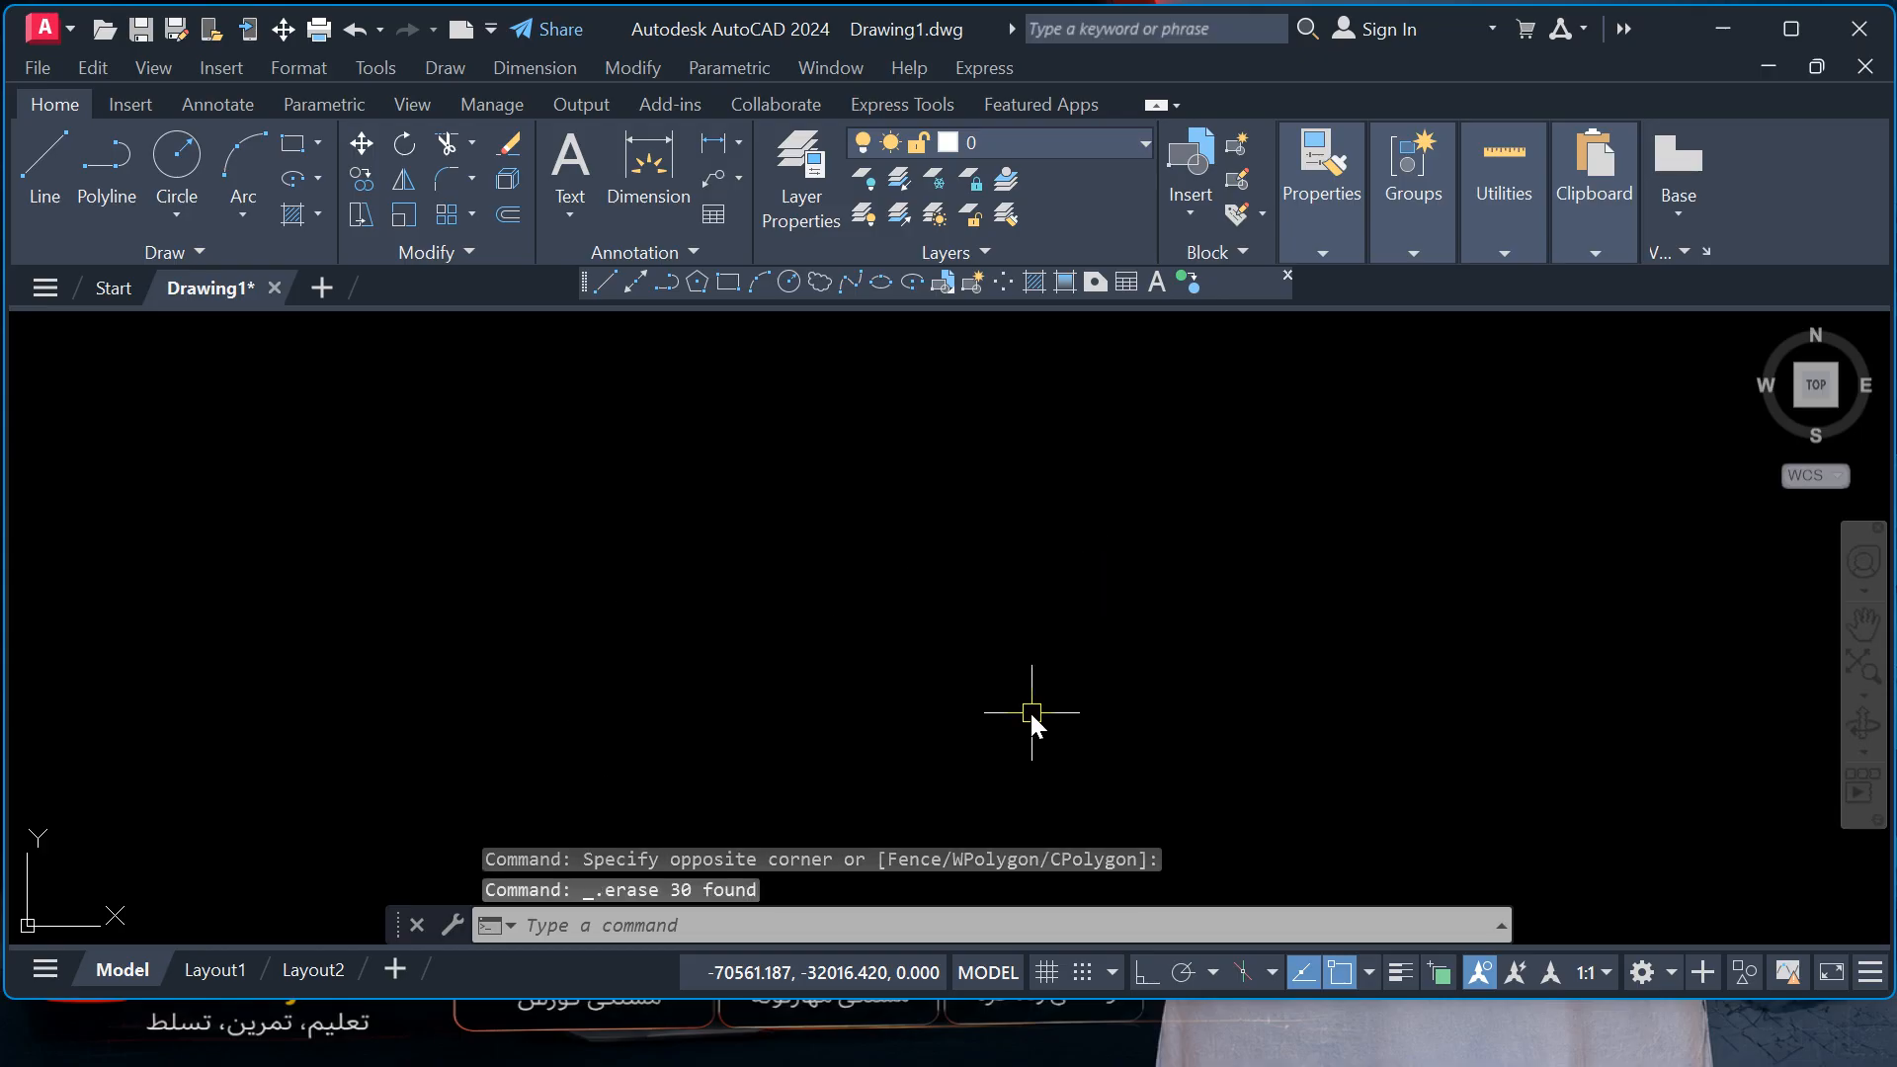
pyautogui.click(233, 253)
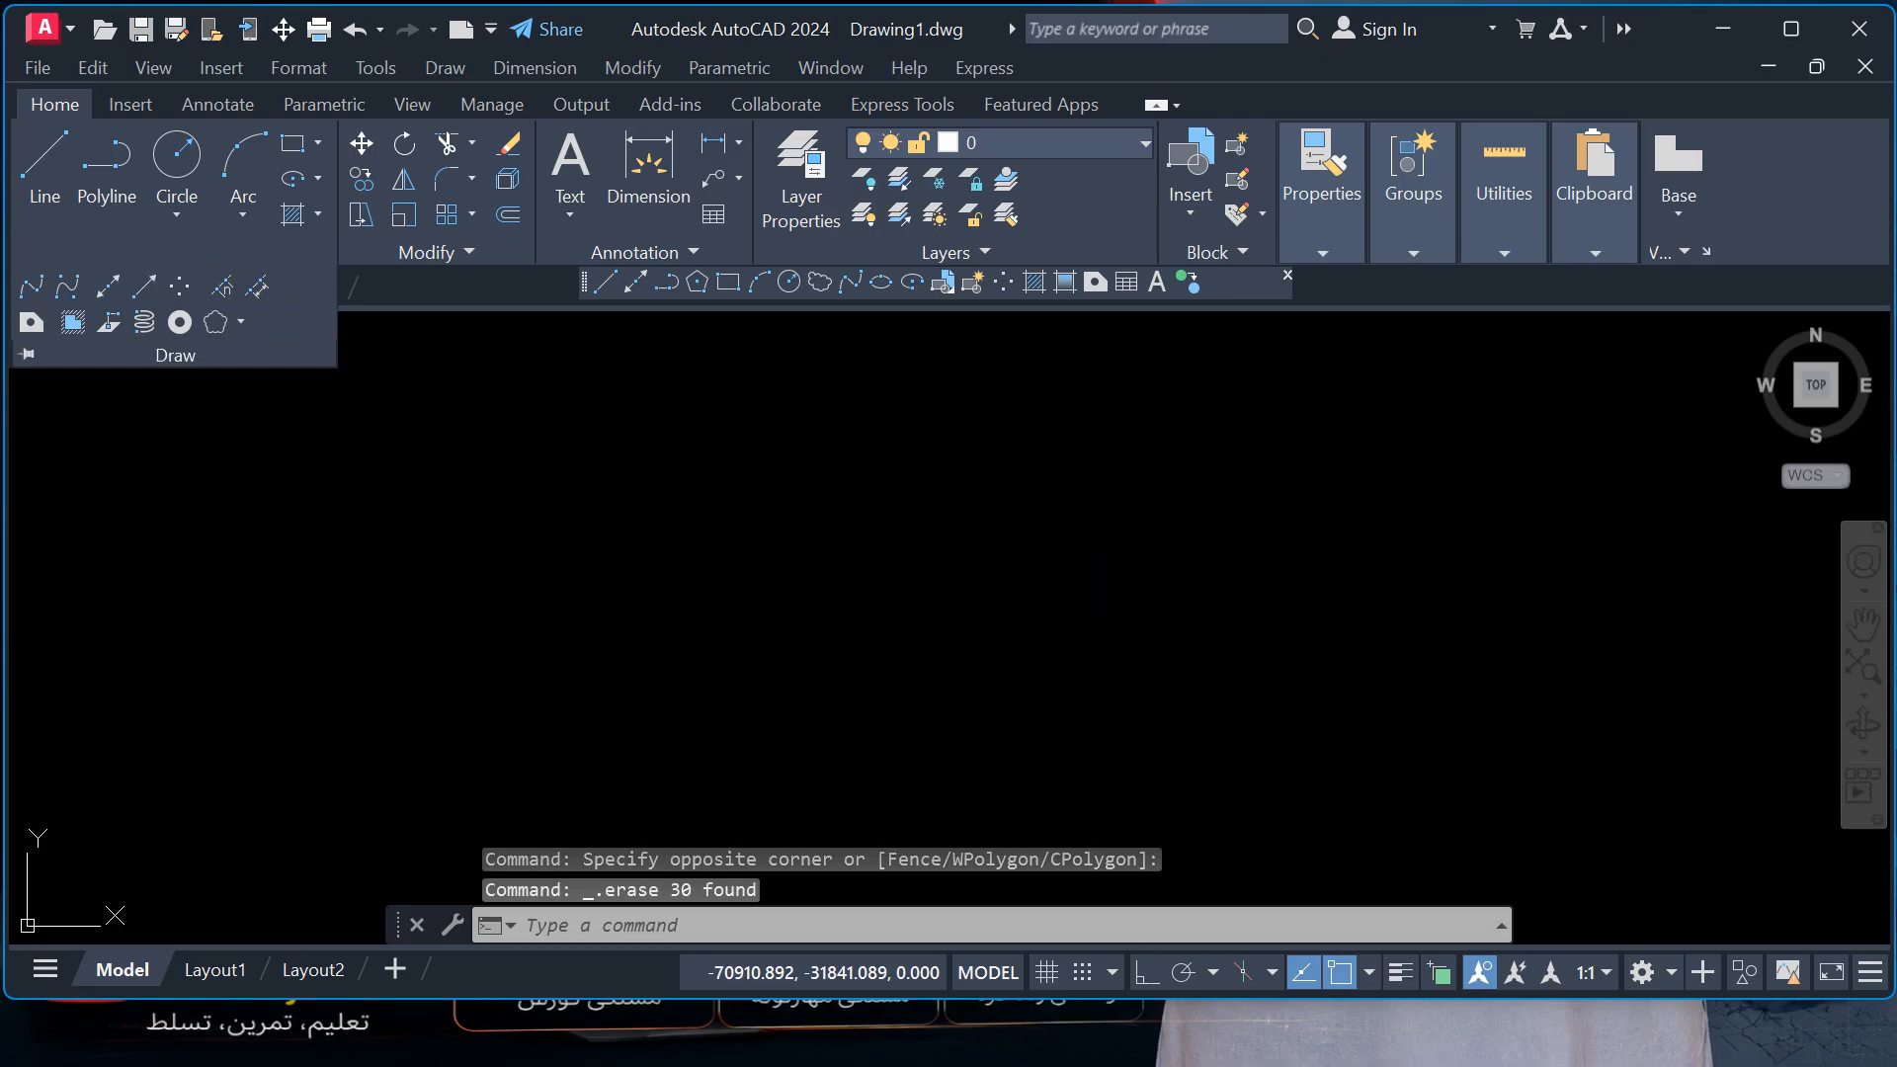
pyautogui.click(257, 286)
pyautogui.click(601, 534)
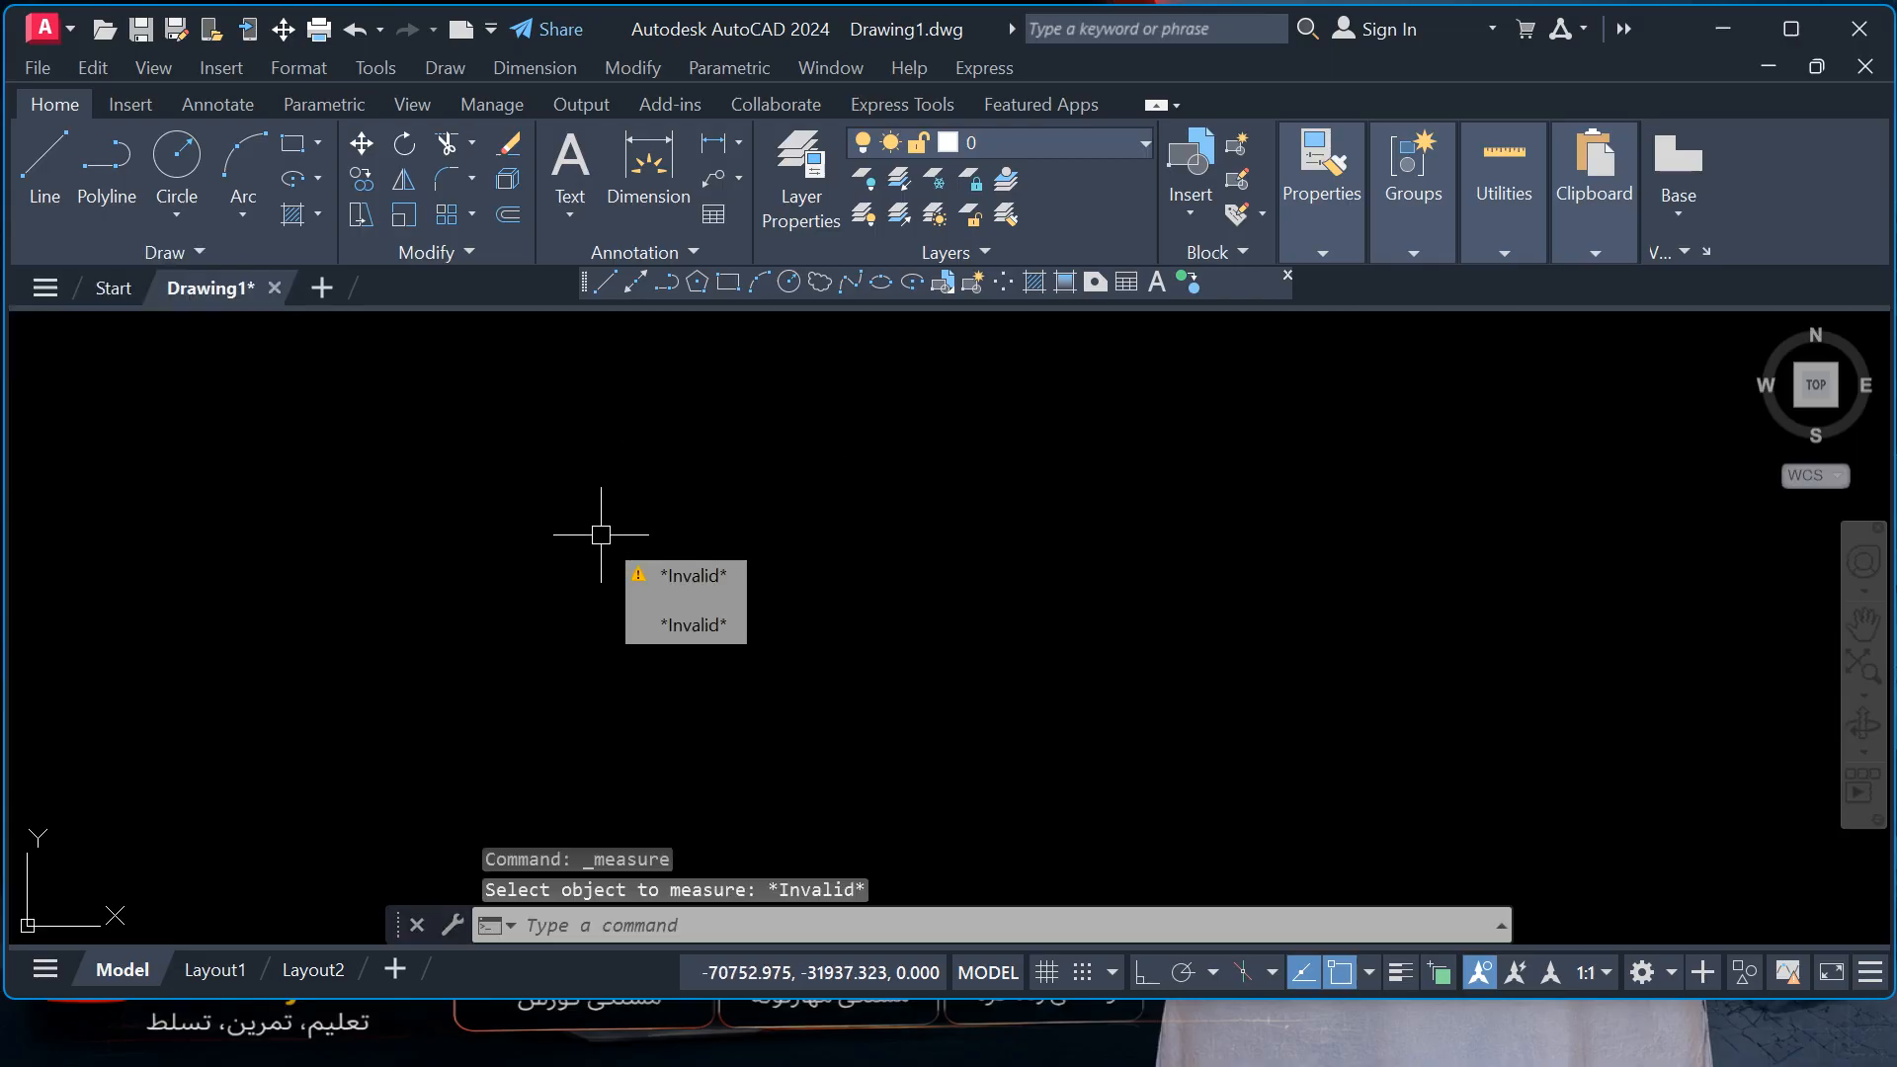
pyautogui.press('Escape')
pyautogui.press('Escape')
pyautogui.press('Escape')
# - Draw a three-point arc that bulges upward, with its end point lower than its start point
pyautogui.click(216, 132)
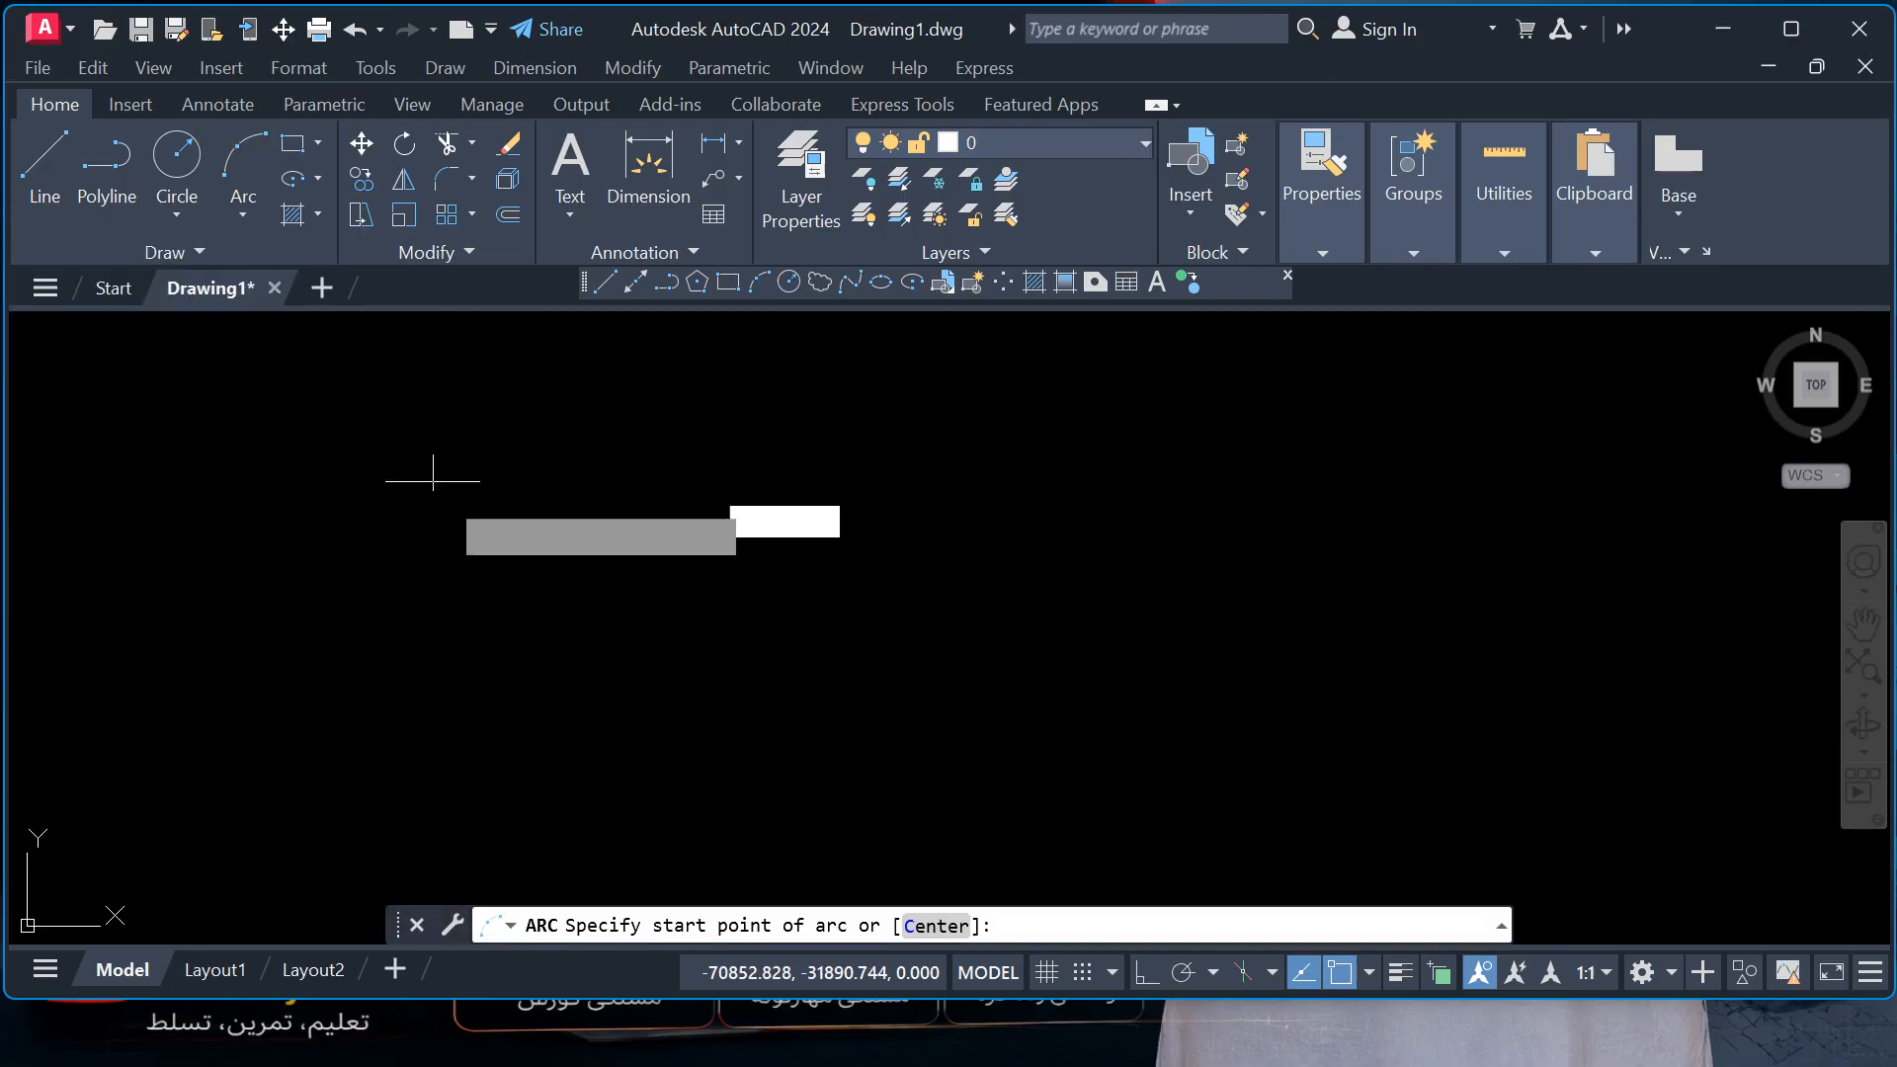
pyautogui.click(448, 501)
pyautogui.click(619, 452)
pyautogui.click(710, 568)
pyautogui.press('Escape')
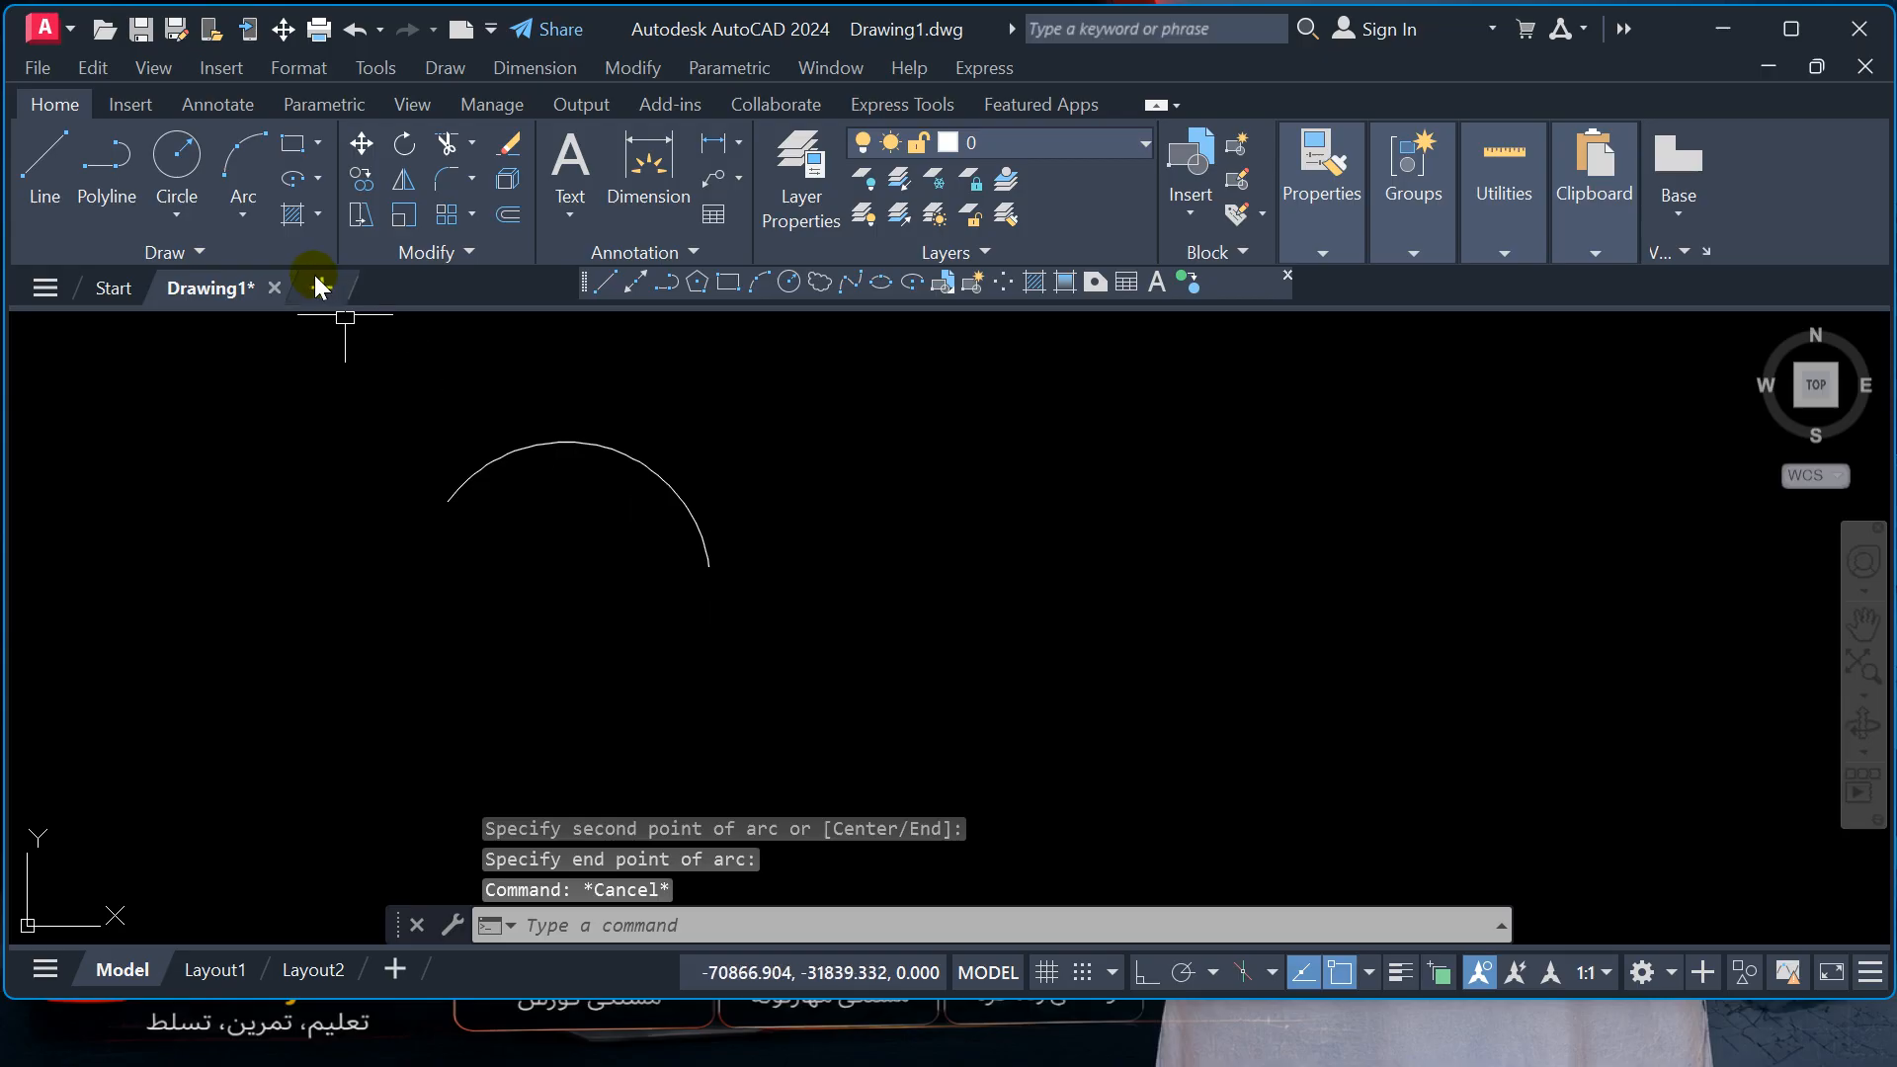
# - Place block zz along the arc with the Measure command, unaligned with the arc, using a segment length of 33
pyautogui.click(233, 244)
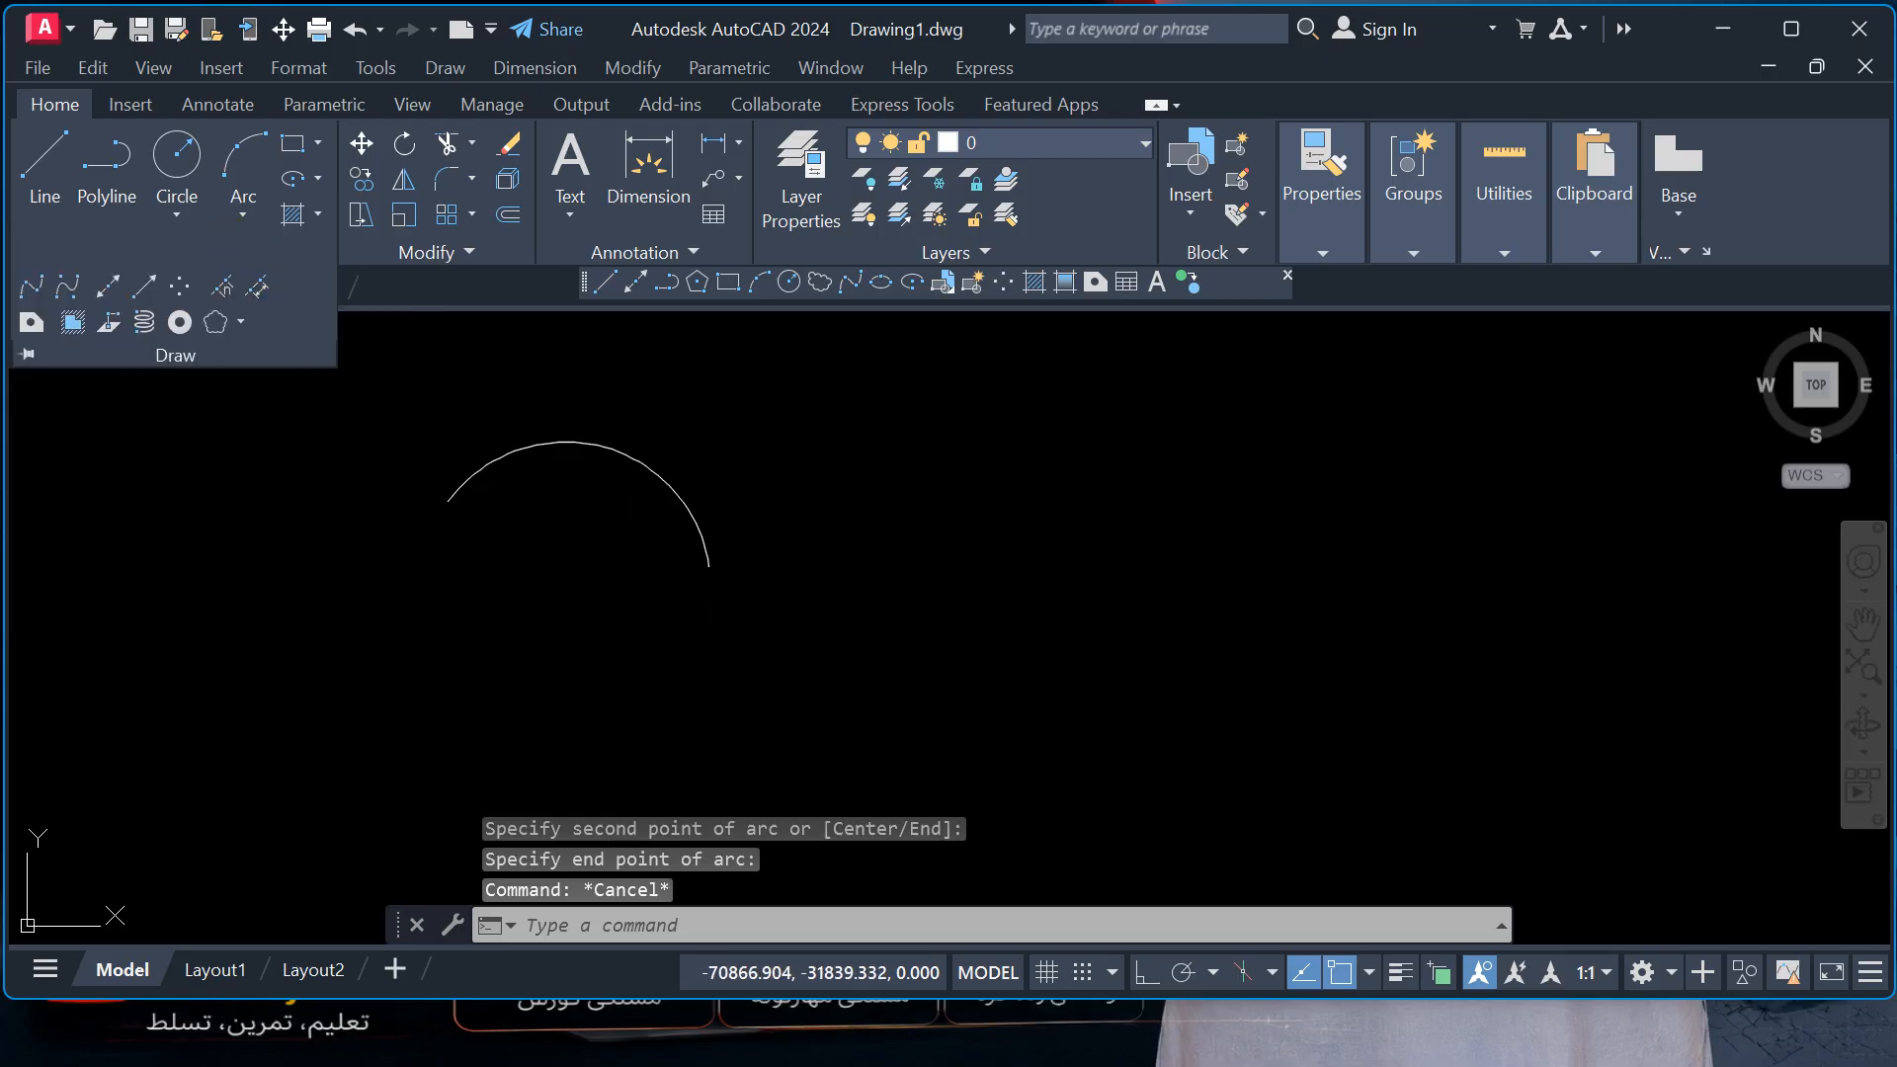
pyautogui.click(257, 287)
pyautogui.click(591, 445)
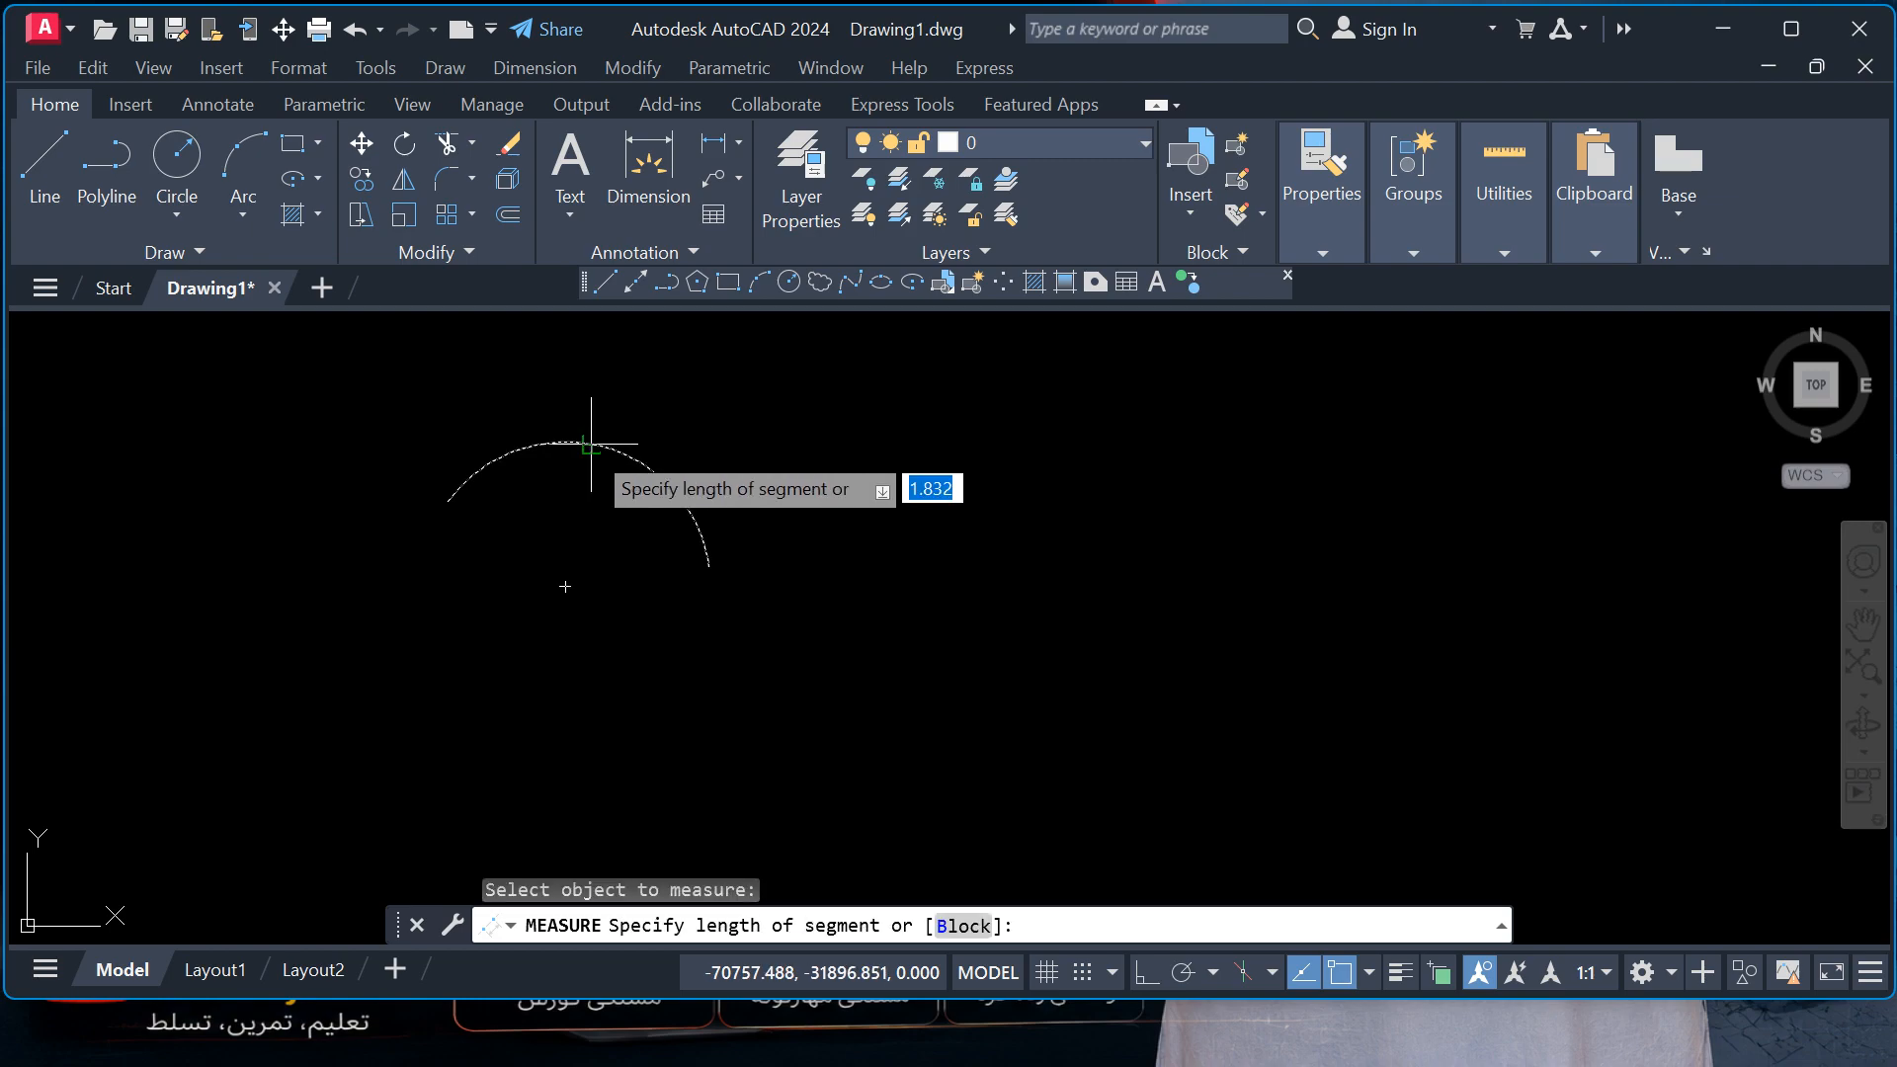
pyautogui.click(964, 925)
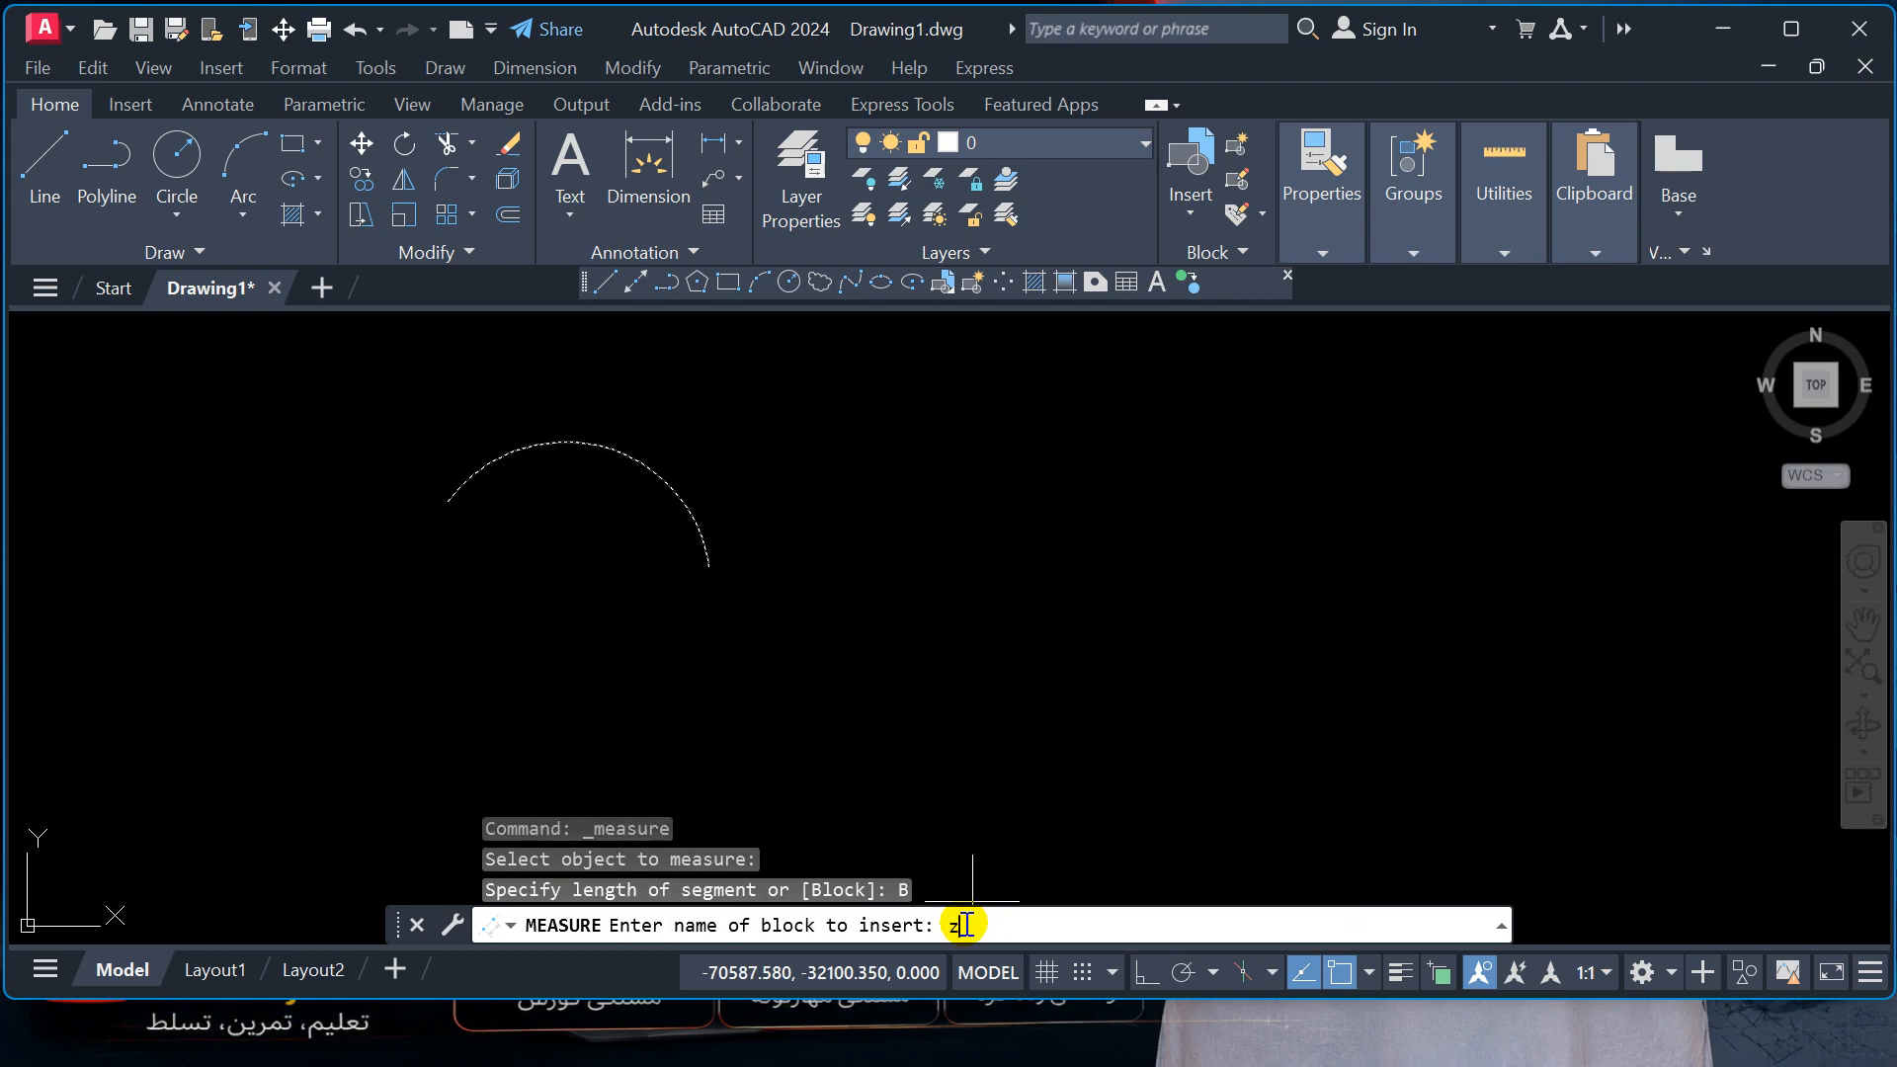
pyautogui.write('zz')
pyautogui.press('Return')
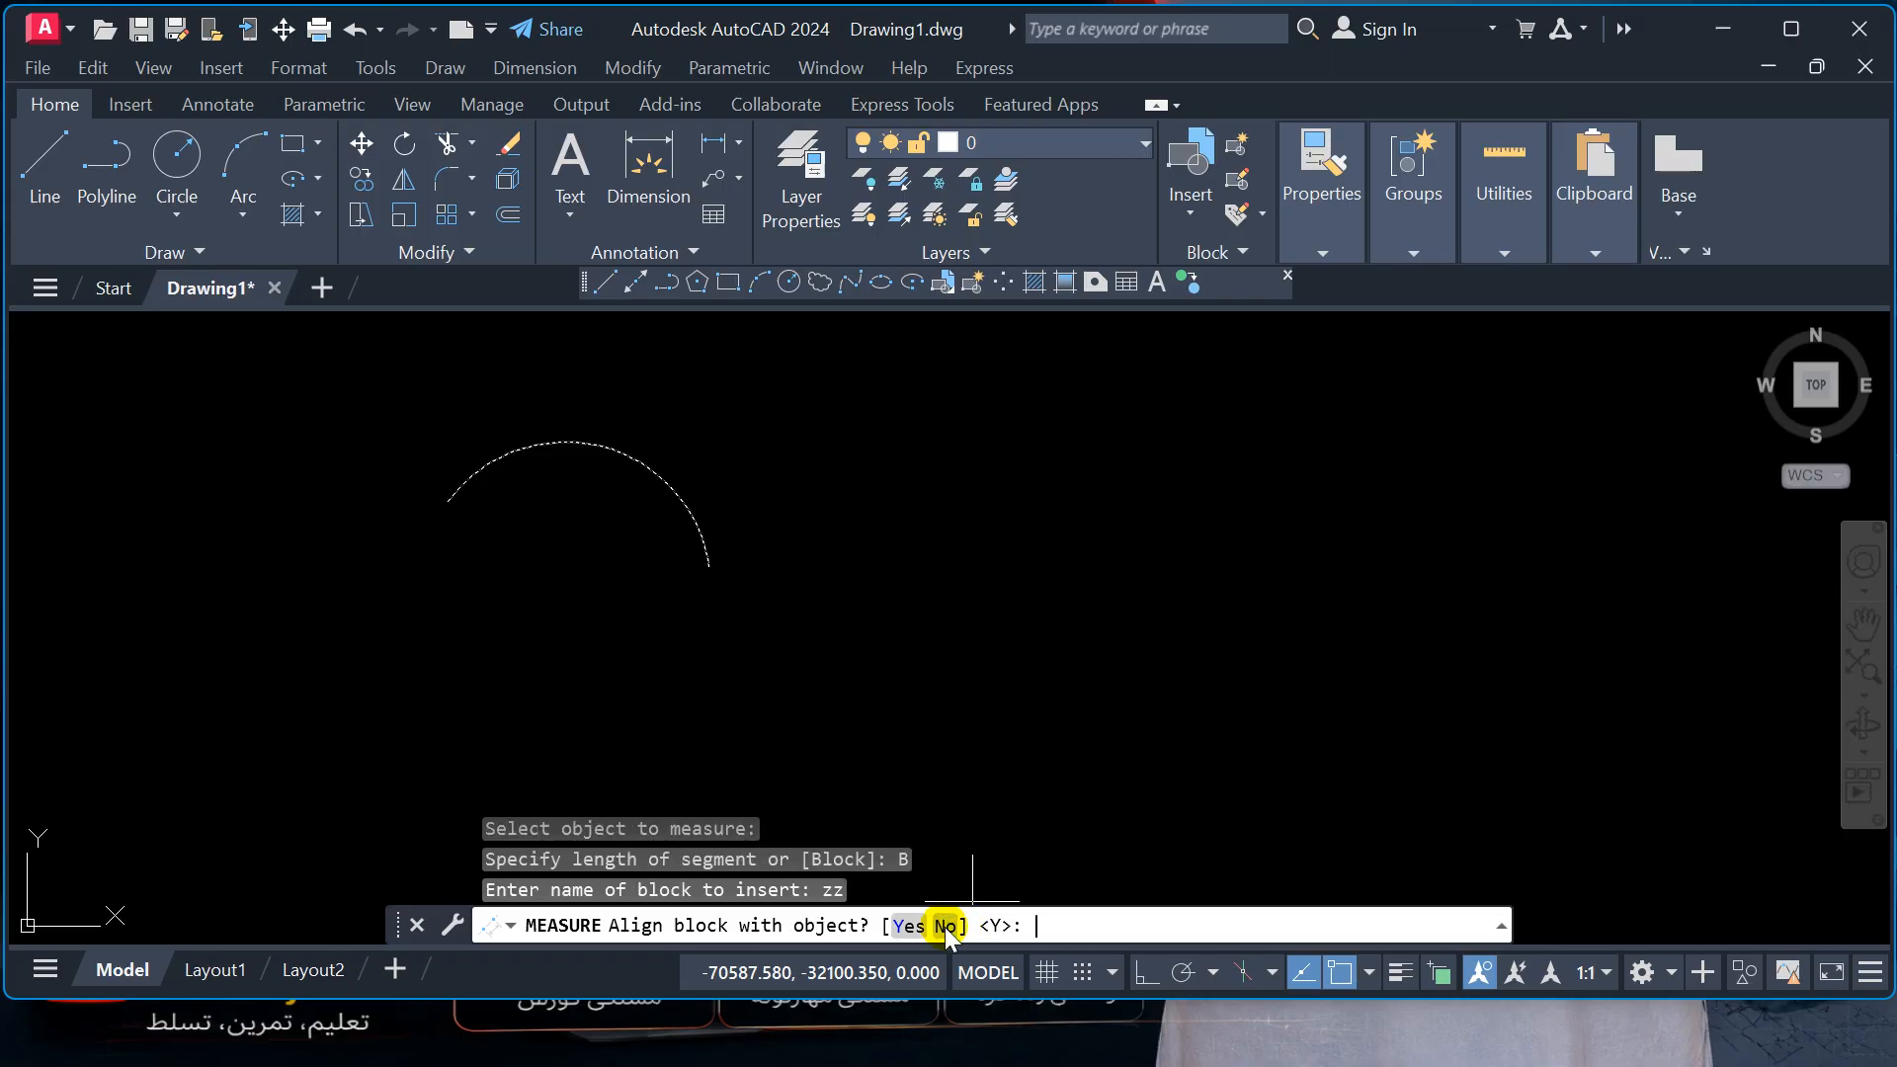
pyautogui.click(947, 925)
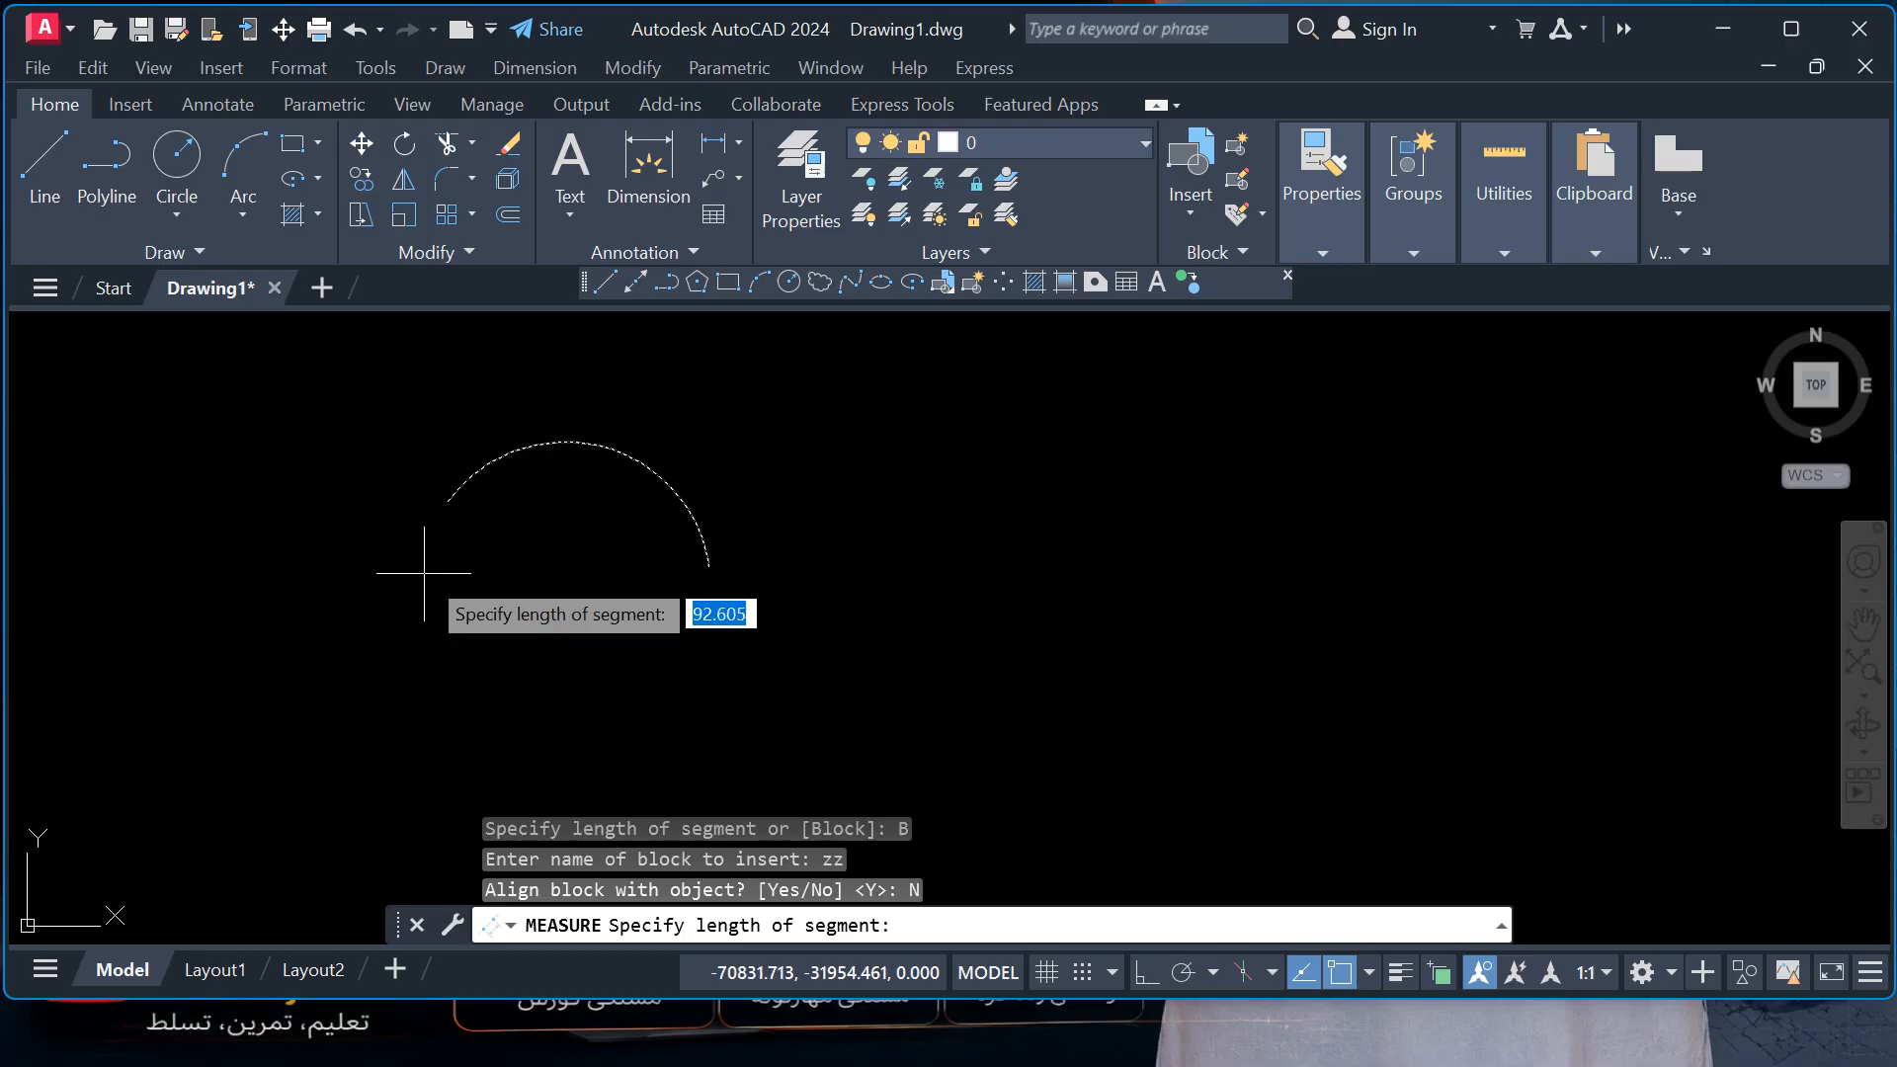
pyautogui.write('33')
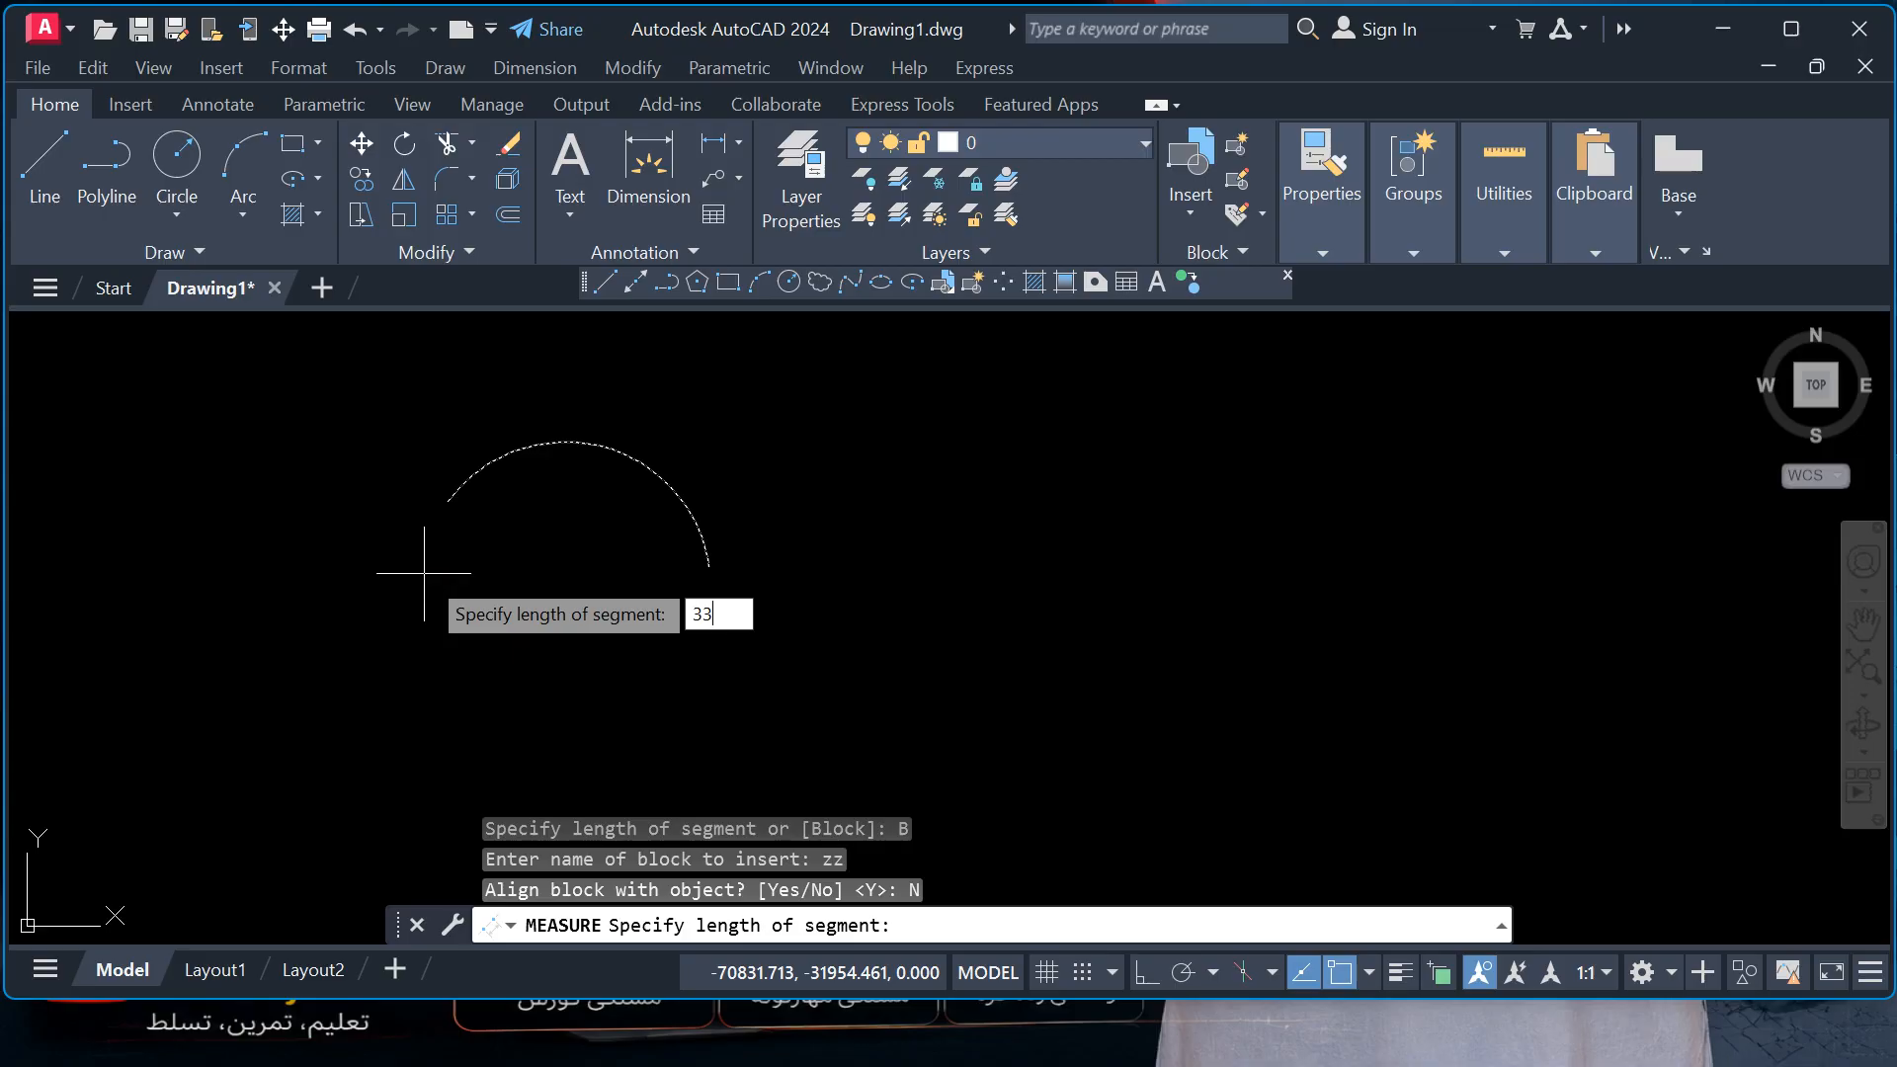
pyautogui.press('Return')
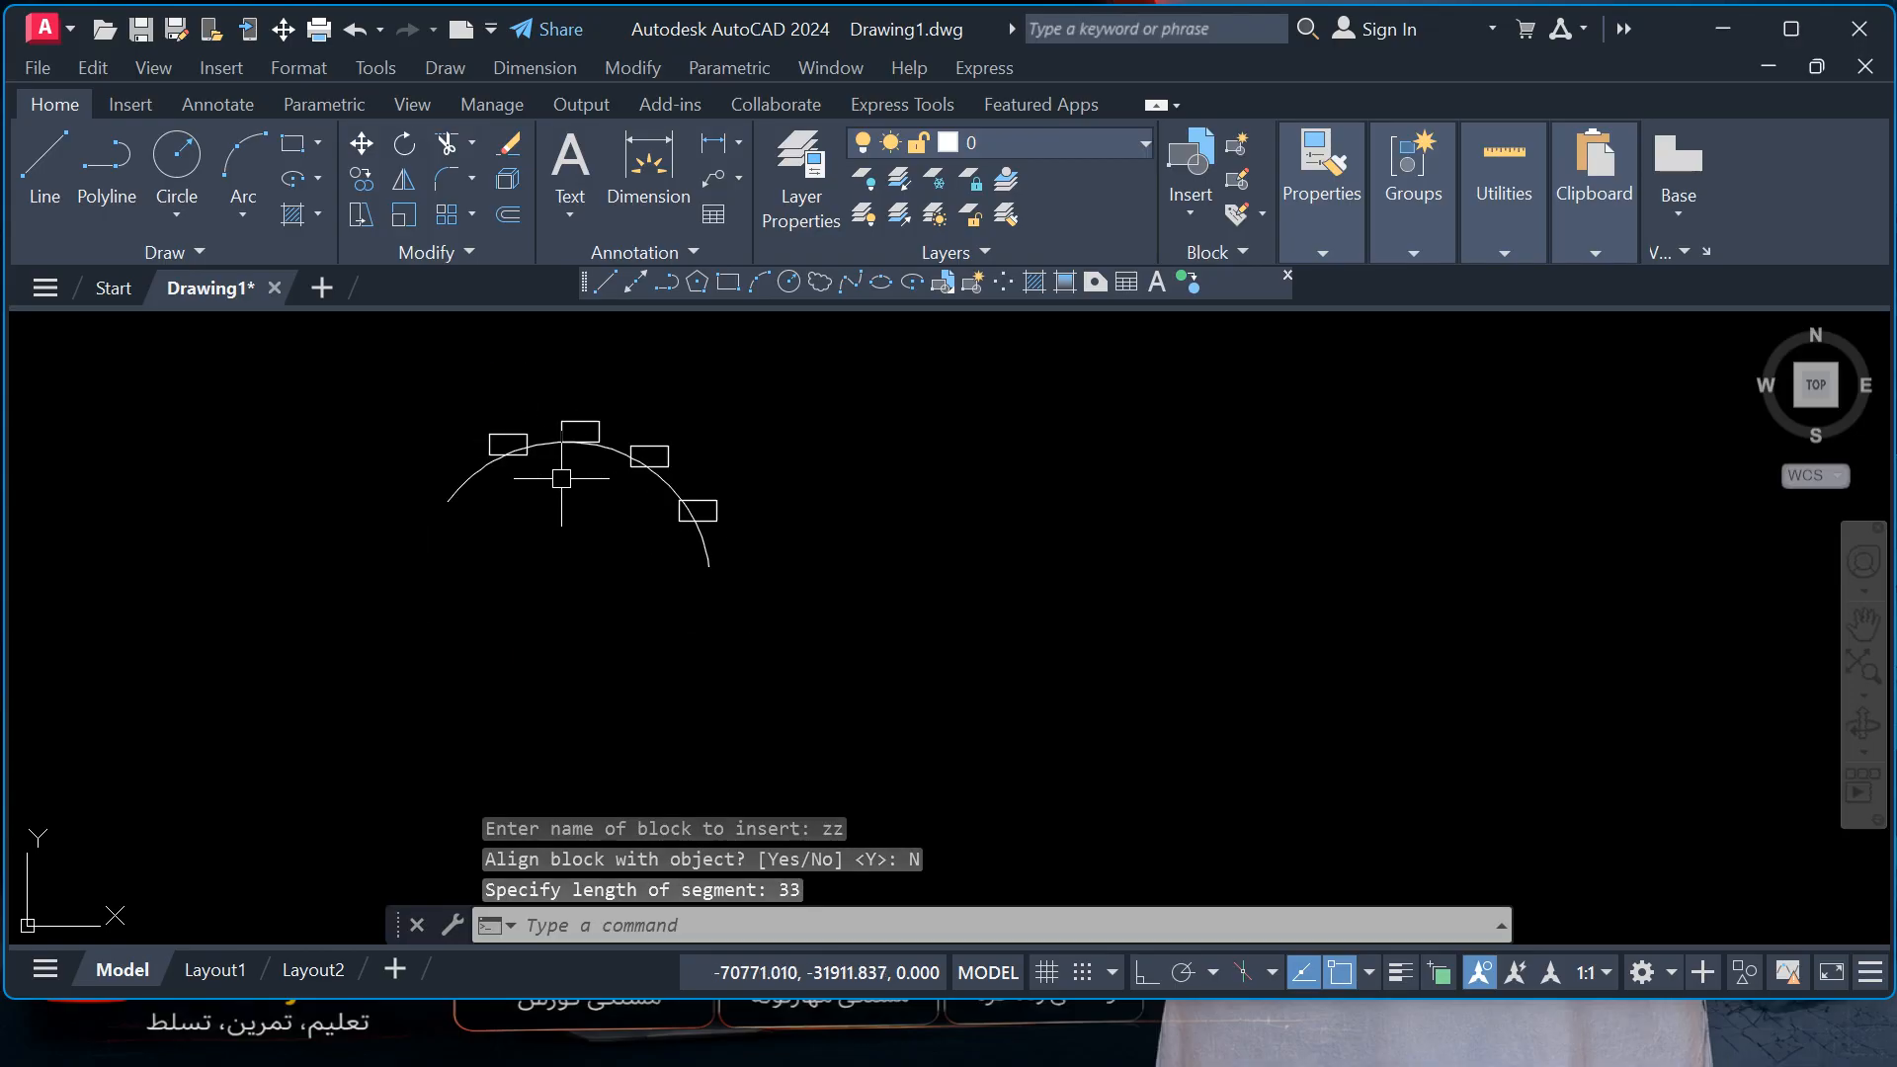
# - Examine the spacing of the blocks along the arc and the stretch between the last block and the arc's lower end
pyautogui.scroll(6, 717, 553)
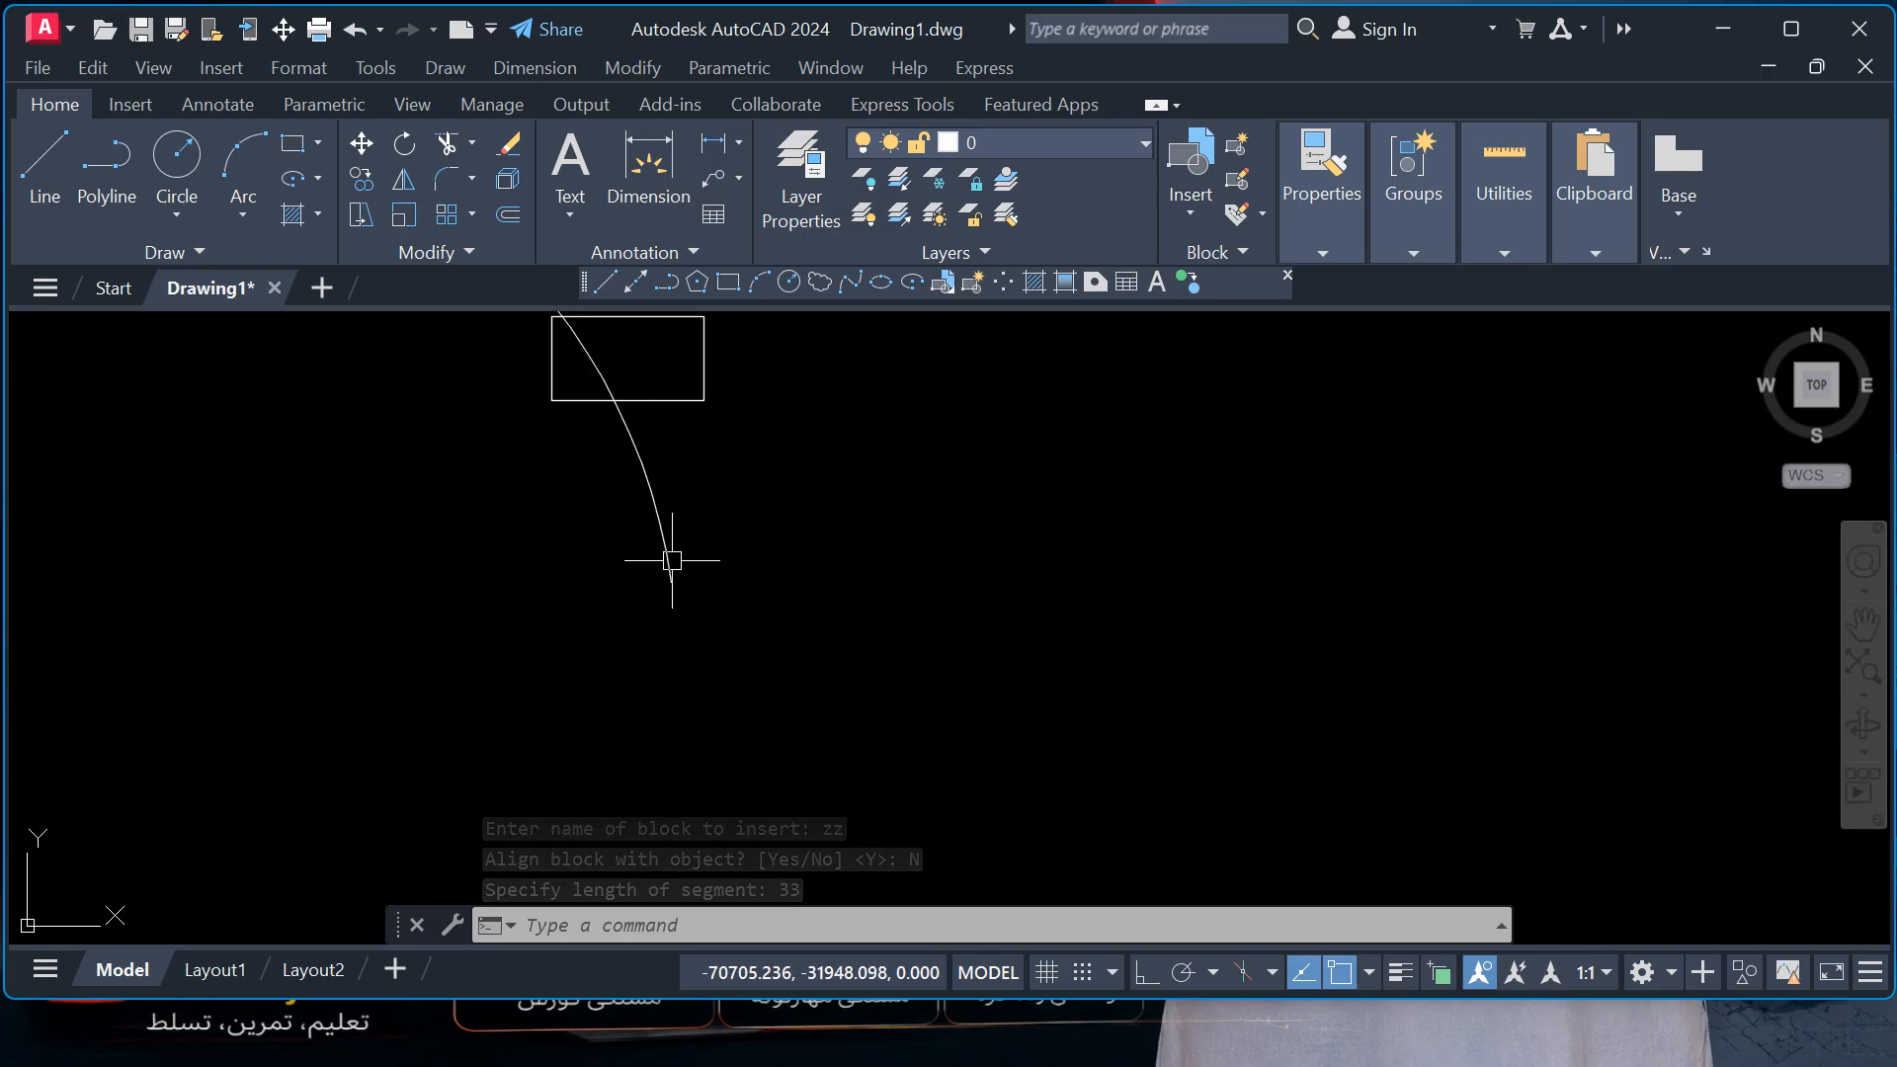
pyautogui.scroll(-4, 672, 560)
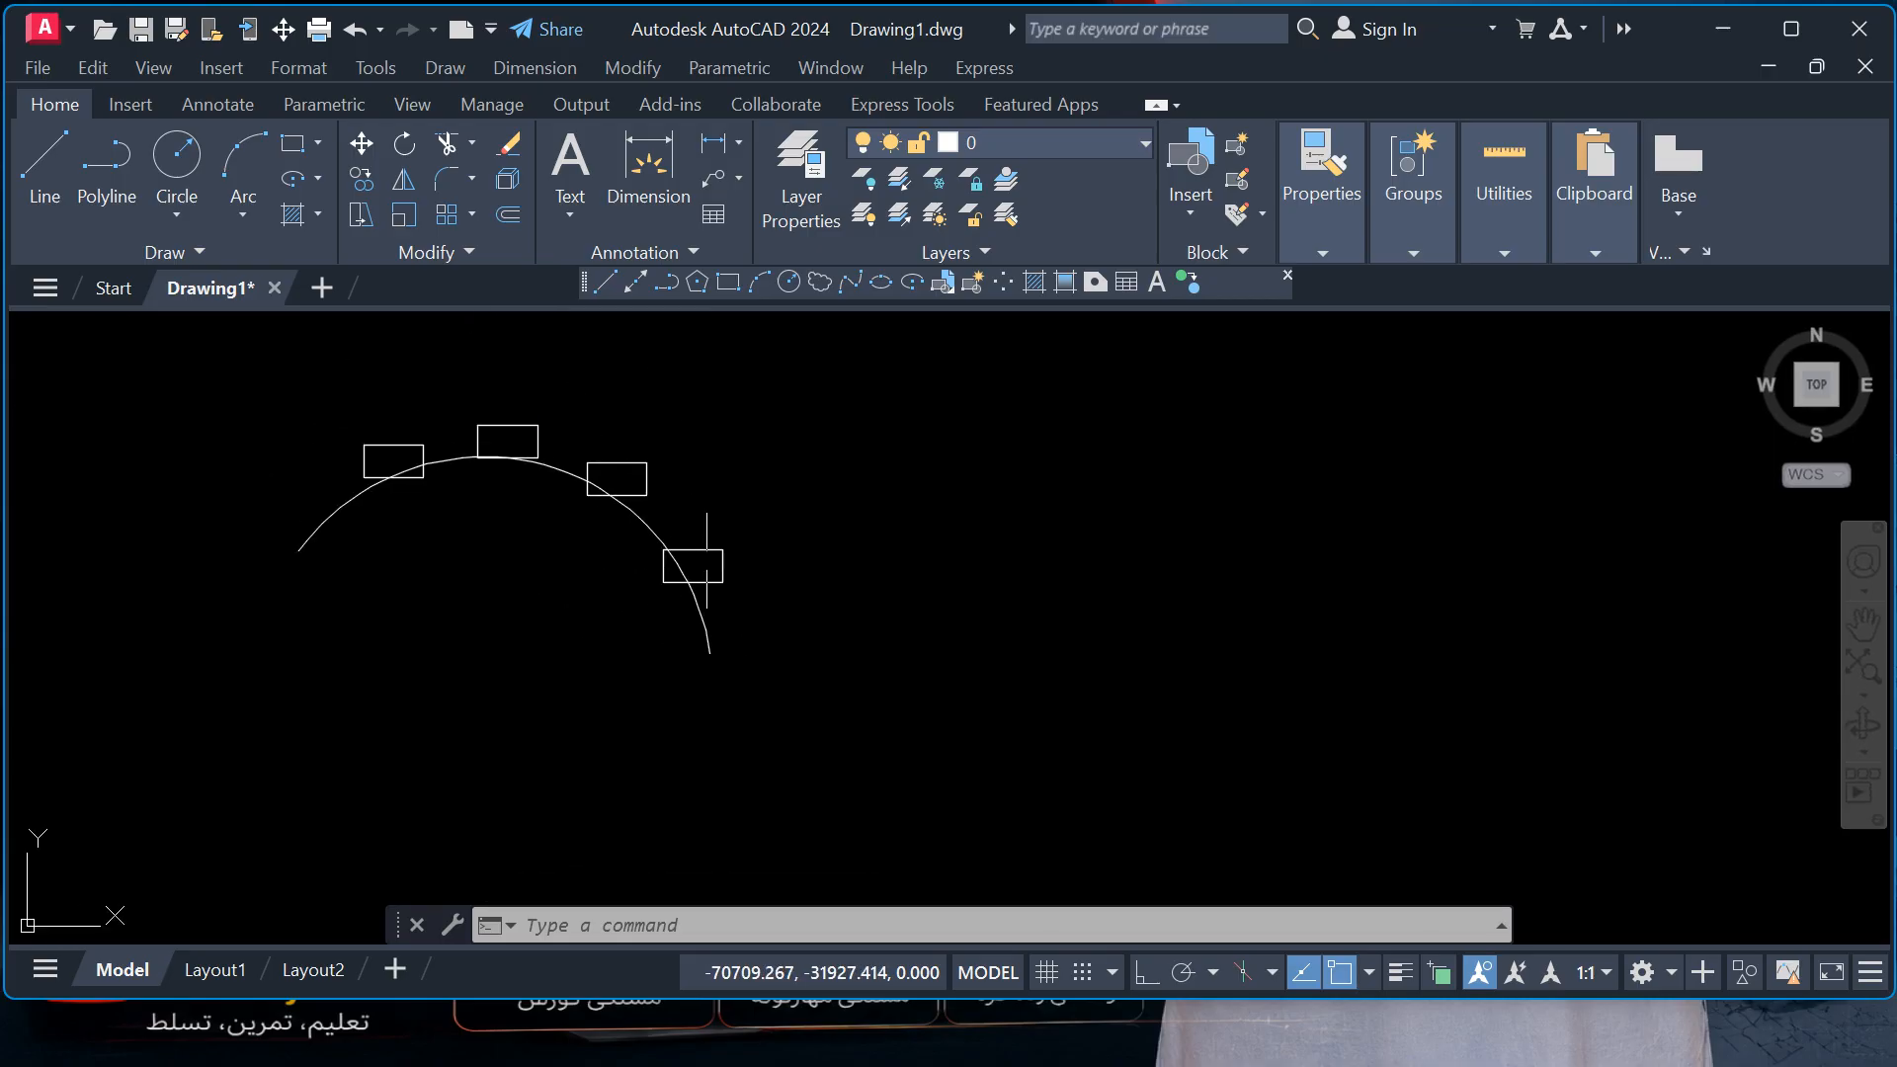
pyautogui.click(708, 647)
pyautogui.click(714, 666)
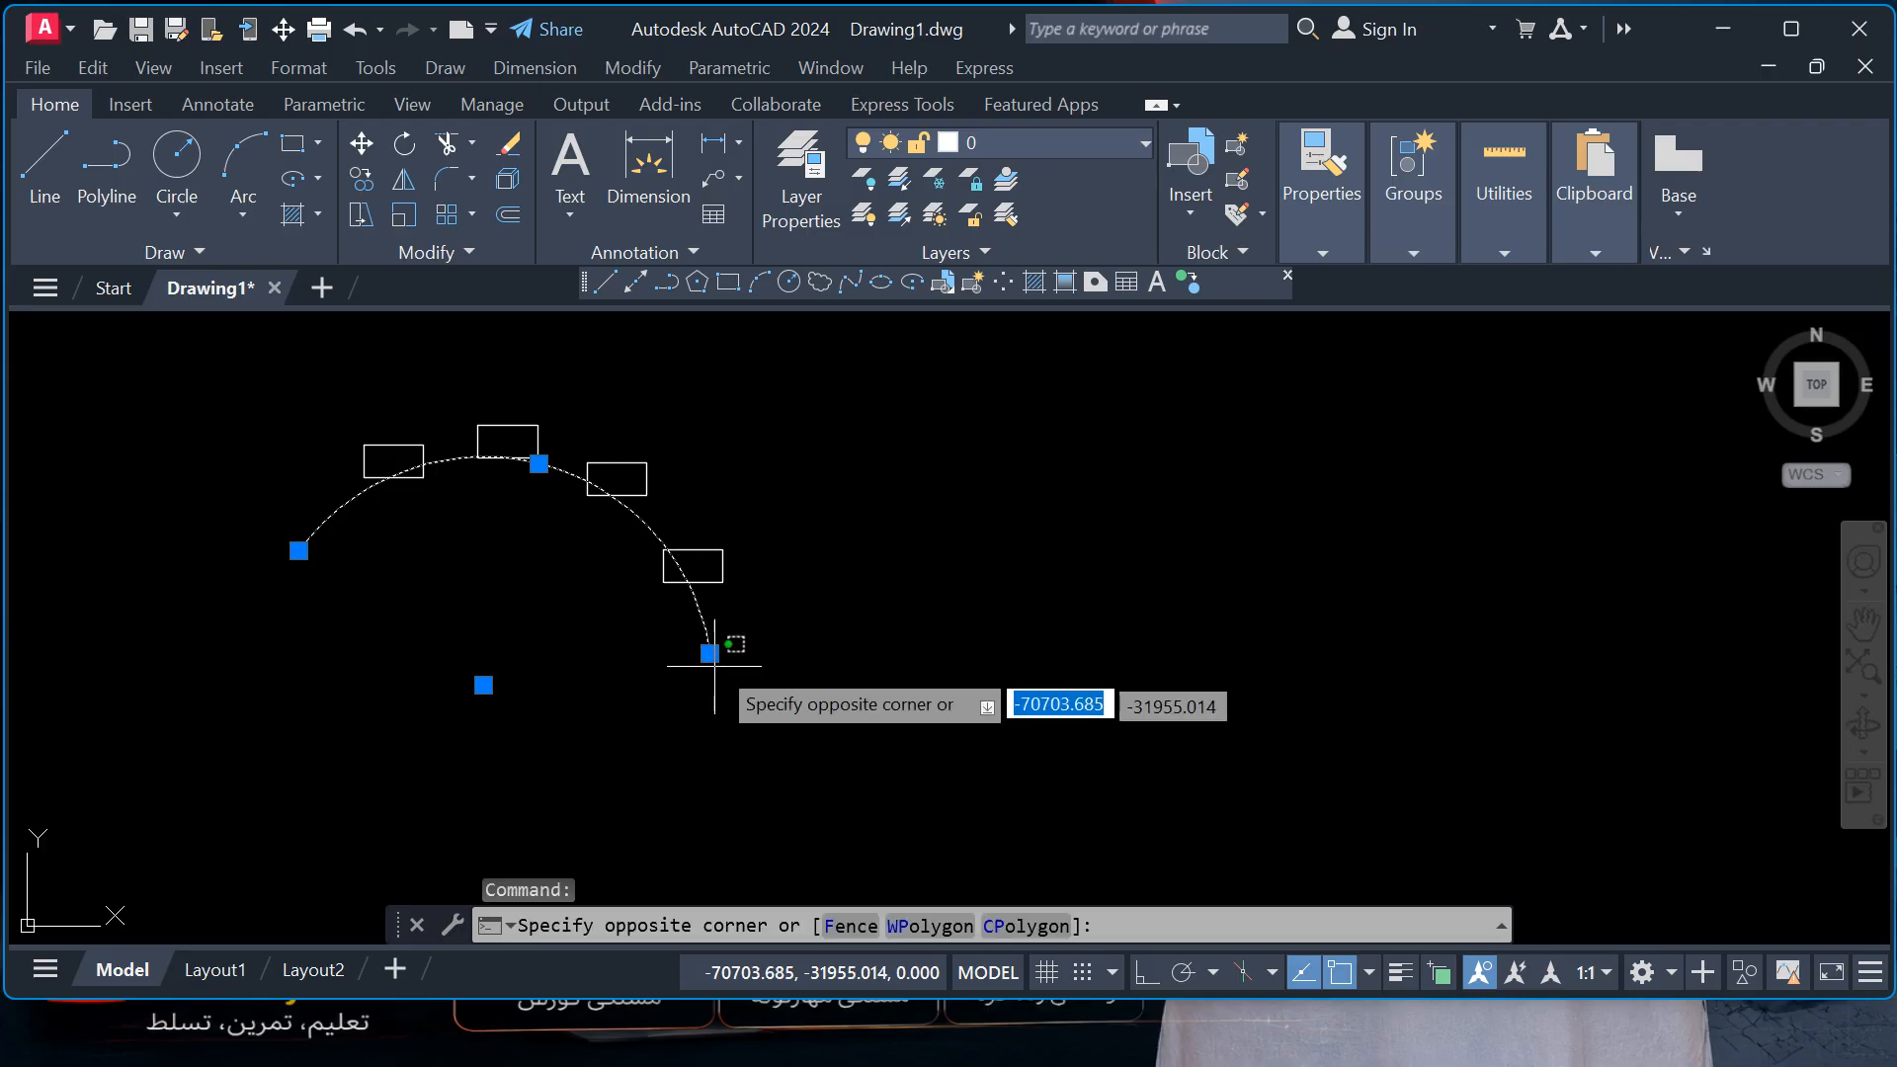
pyautogui.press('Escape')
pyautogui.press('Escape')
pyautogui.press('Escape')
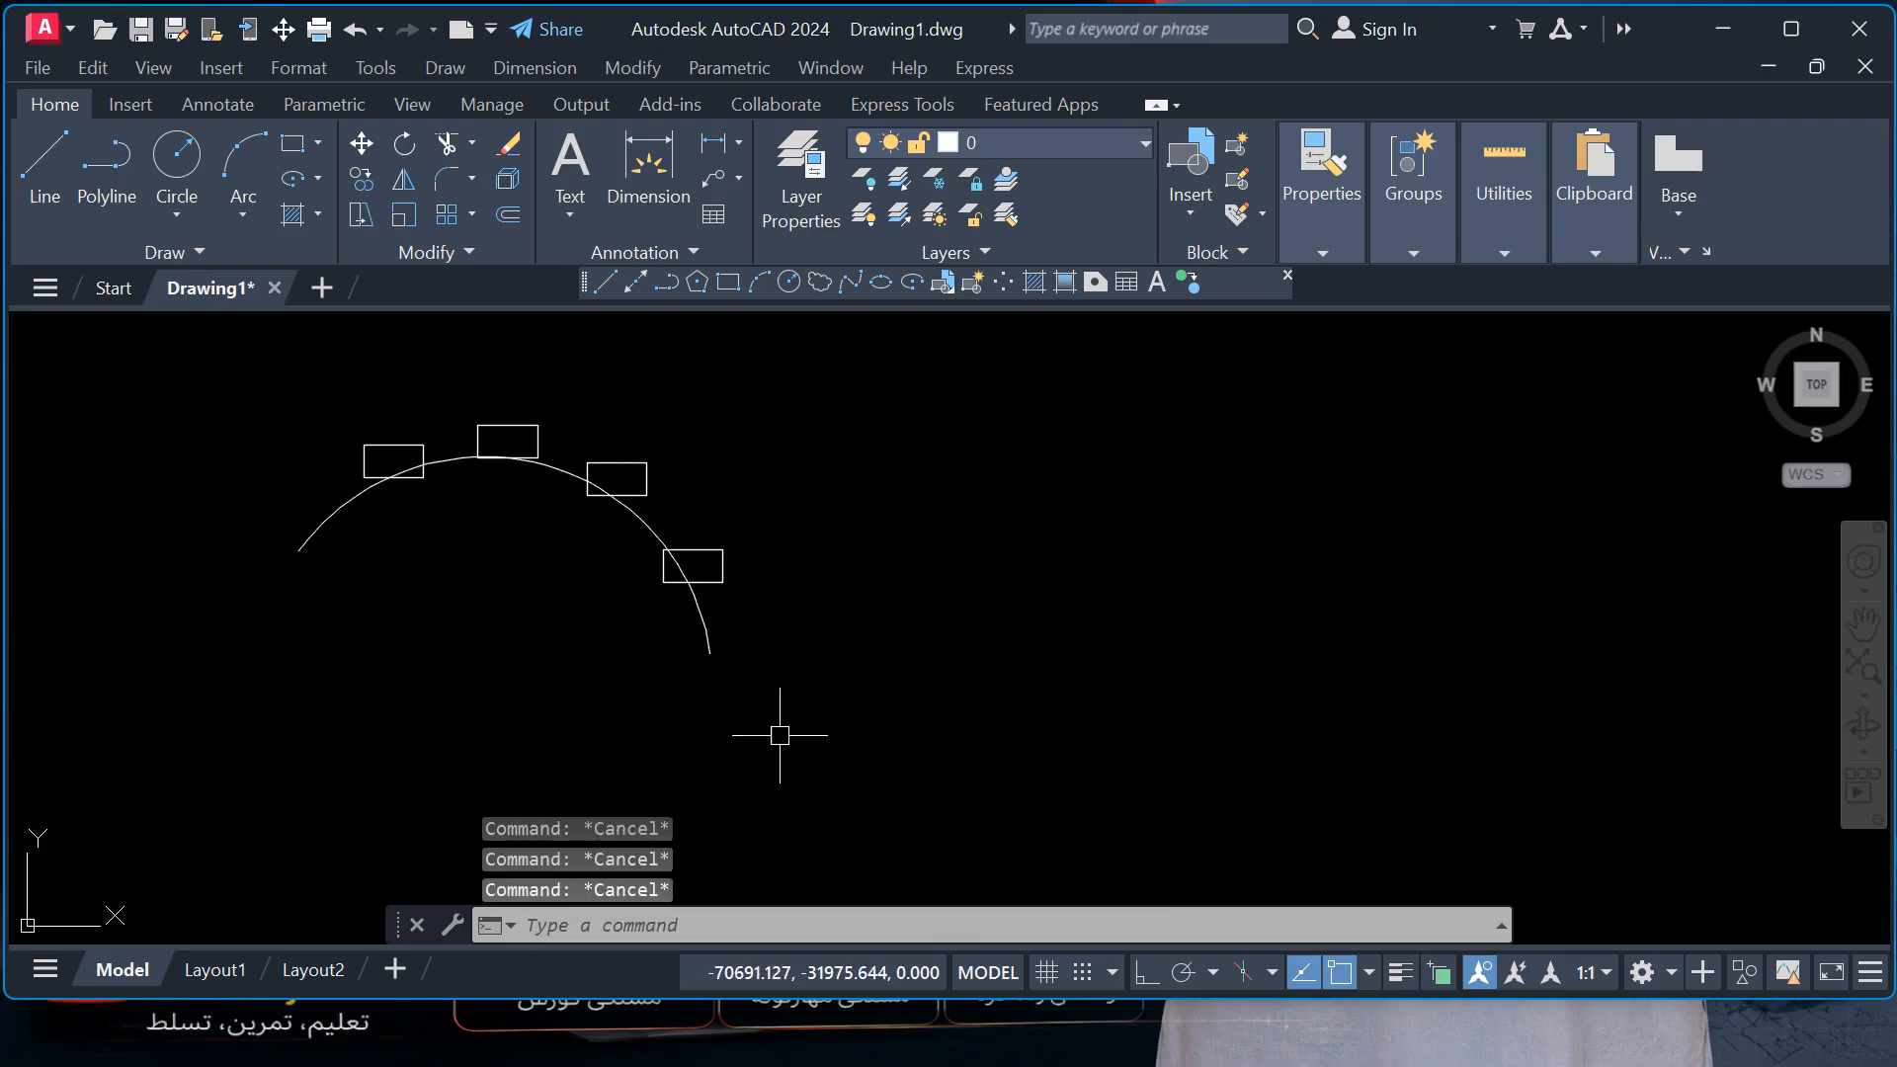
# - Erase the arc and its rectangle blocks, and minimize the program window to show the desktop
pyautogui.click(780, 735)
pyautogui.click(186, 341)
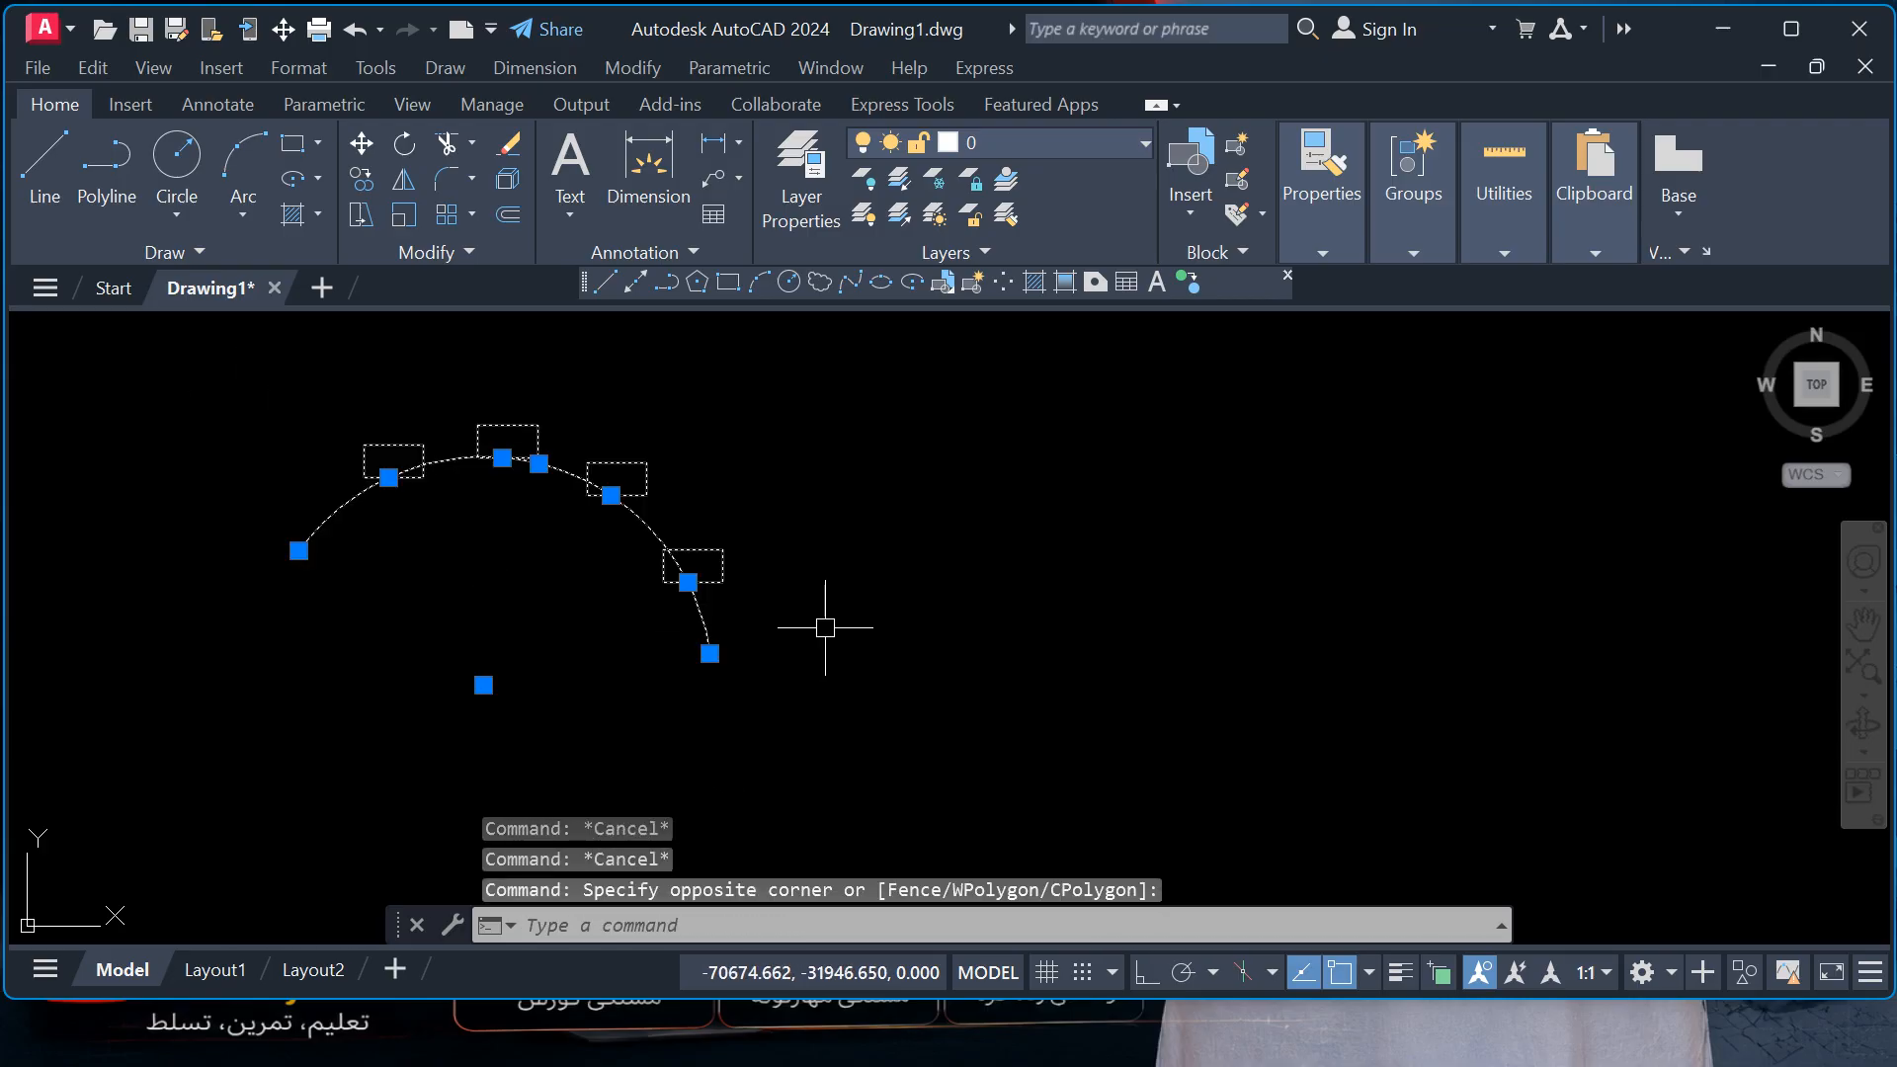
pyautogui.press('Delete')
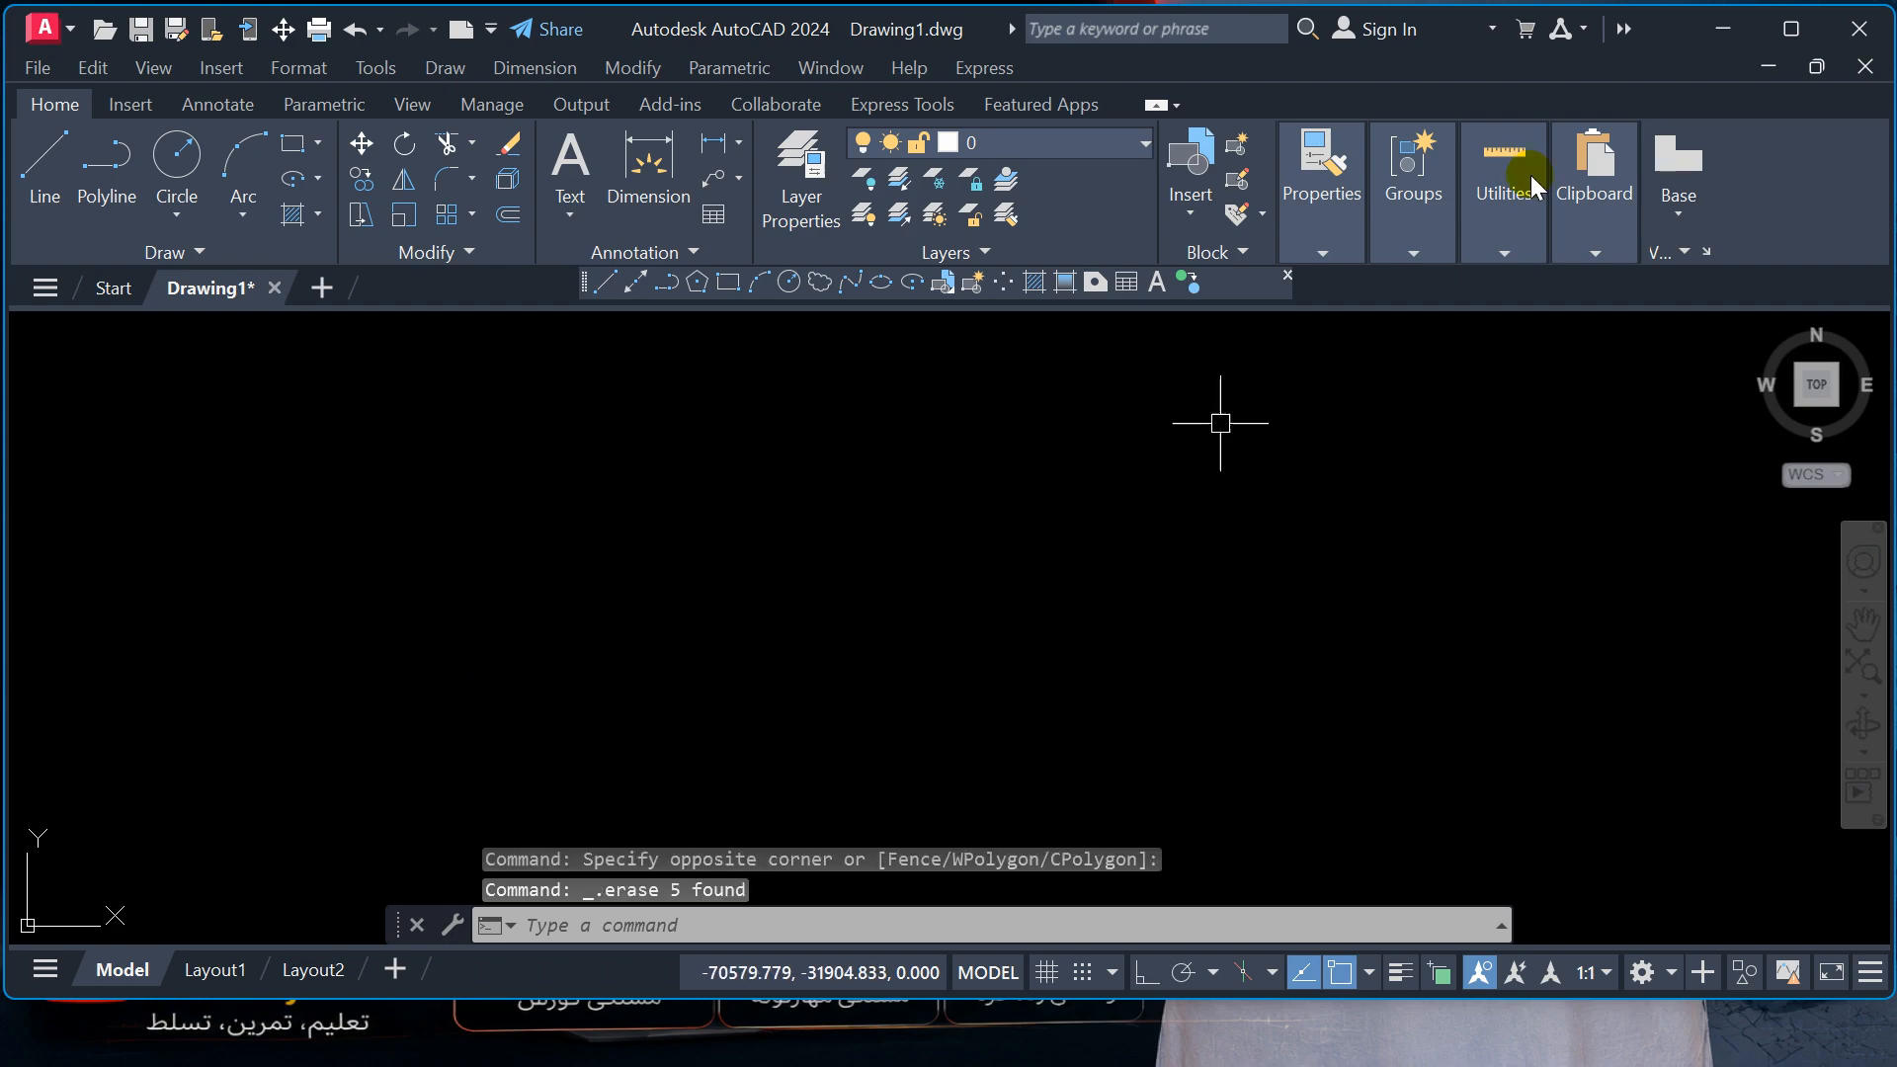
pyautogui.click(1722, 28)
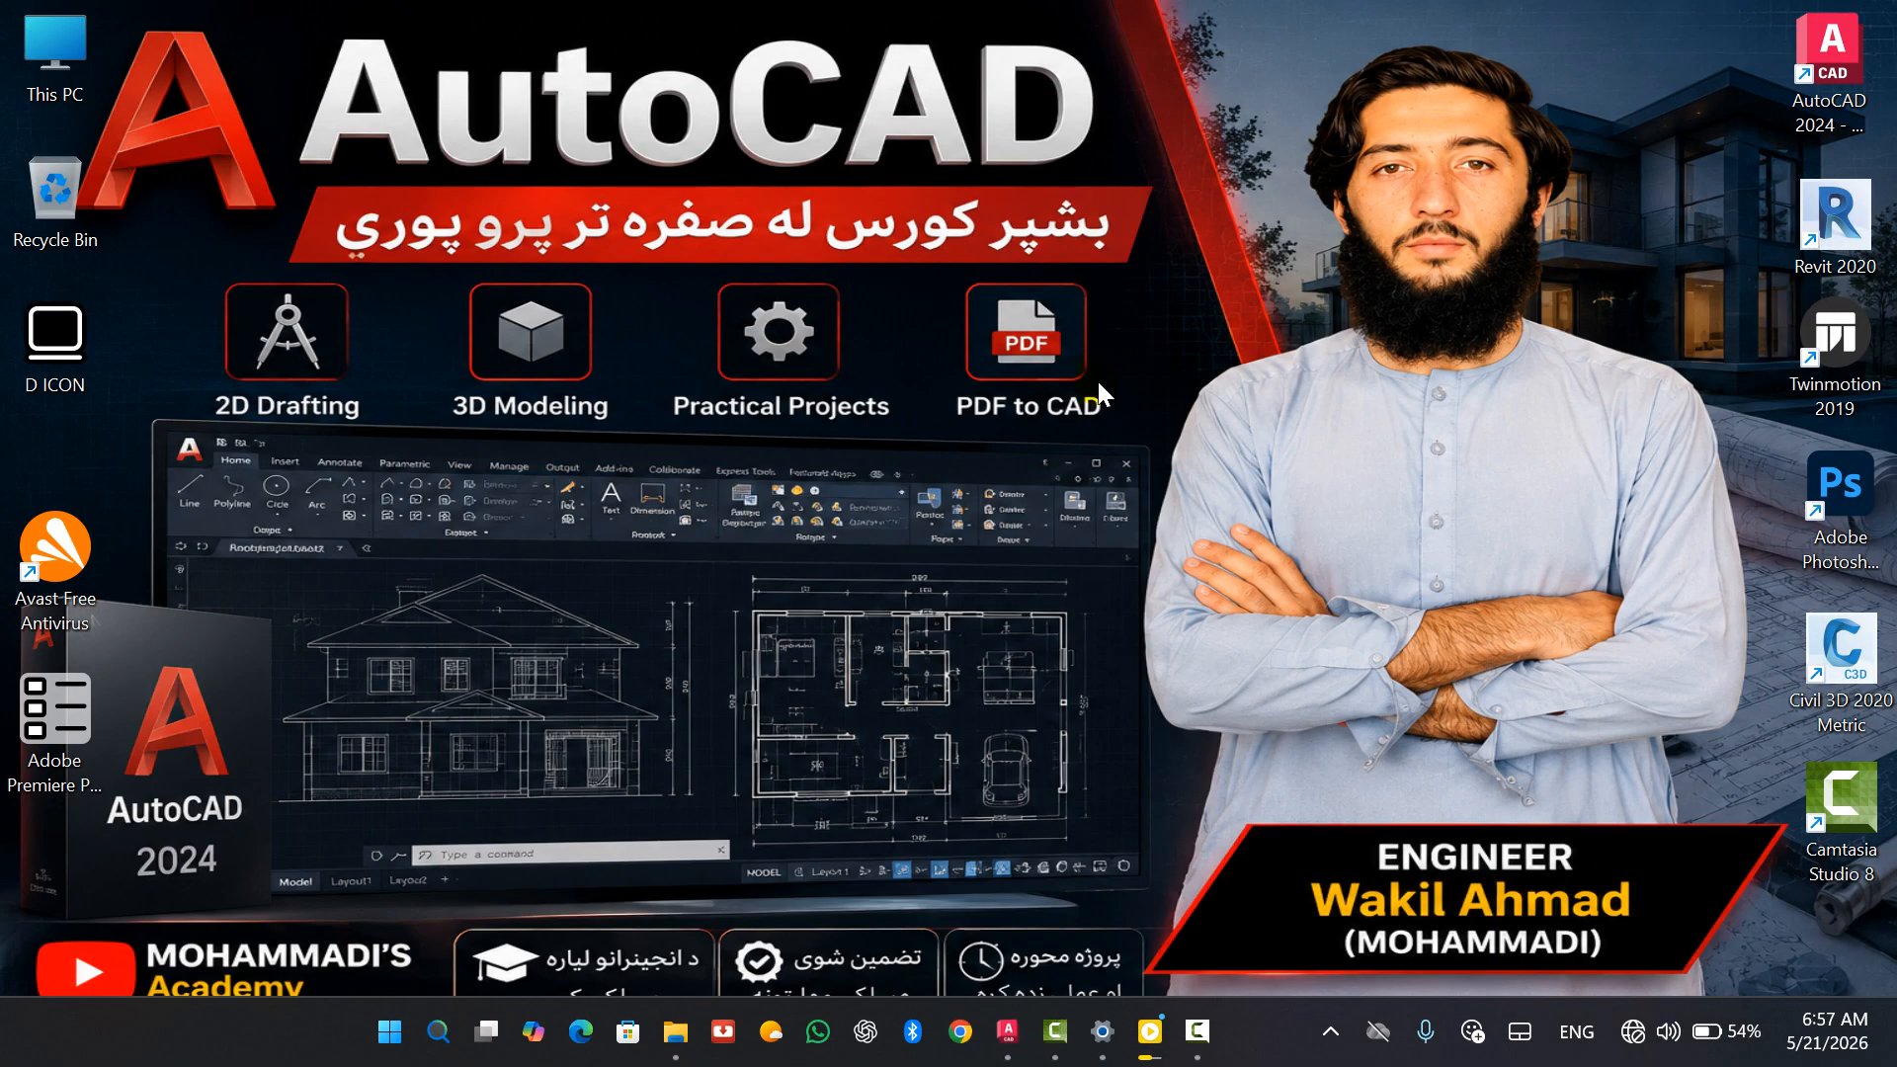